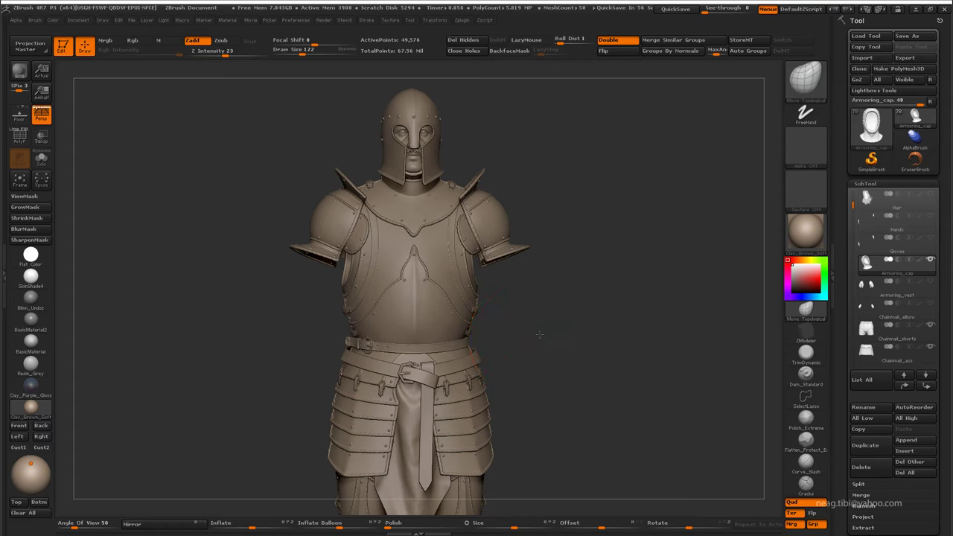
Step: Zoom in on the waist and select the Belt_middle1_2 buckled belt subtool
alt+drag(540, 335, 359, 124)
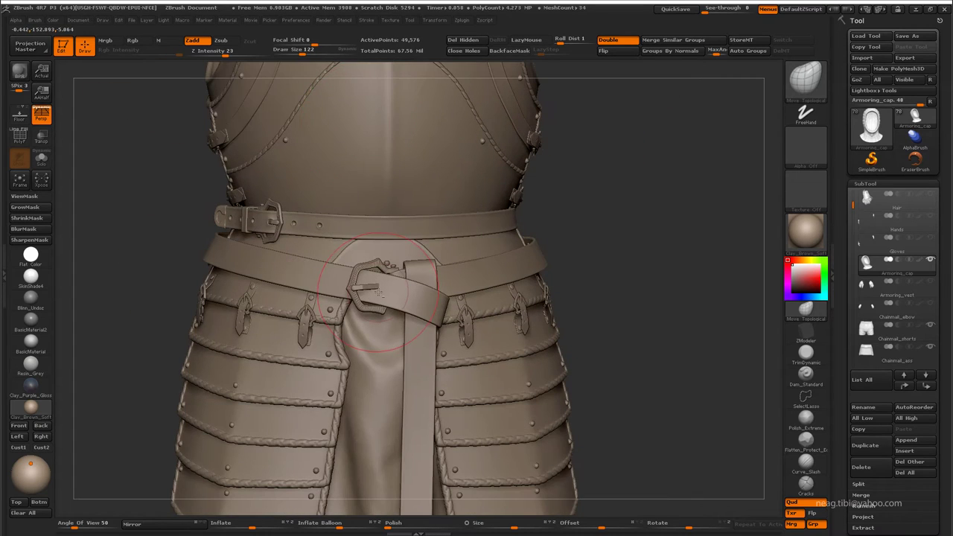
alt+click(399, 294)
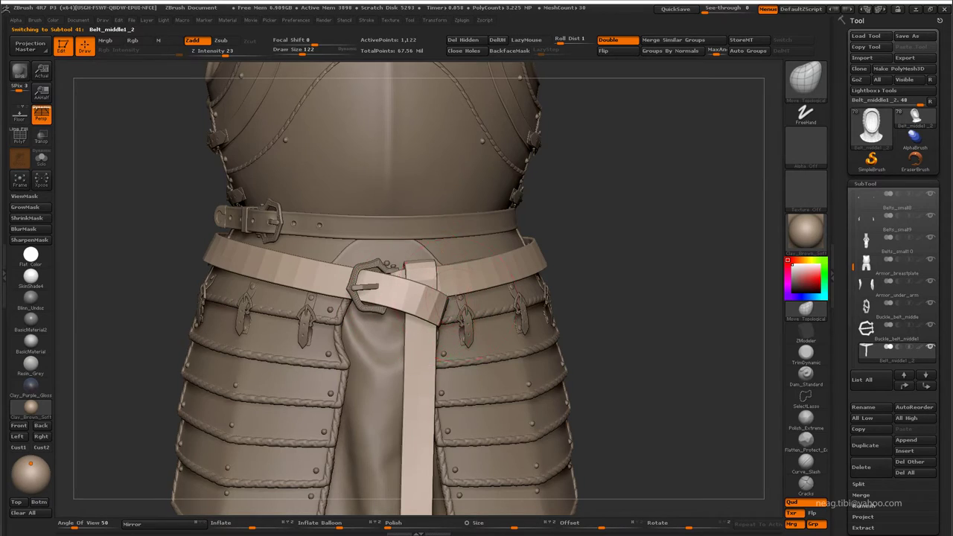
key(space)
mouse_move(394, 287)
alt+mouse_down()
mouse_move(537, 277)
mouse_move(435, 231)
mouse_move(513, 274)
mouse_move(518, 260)
alt+mouse_up()
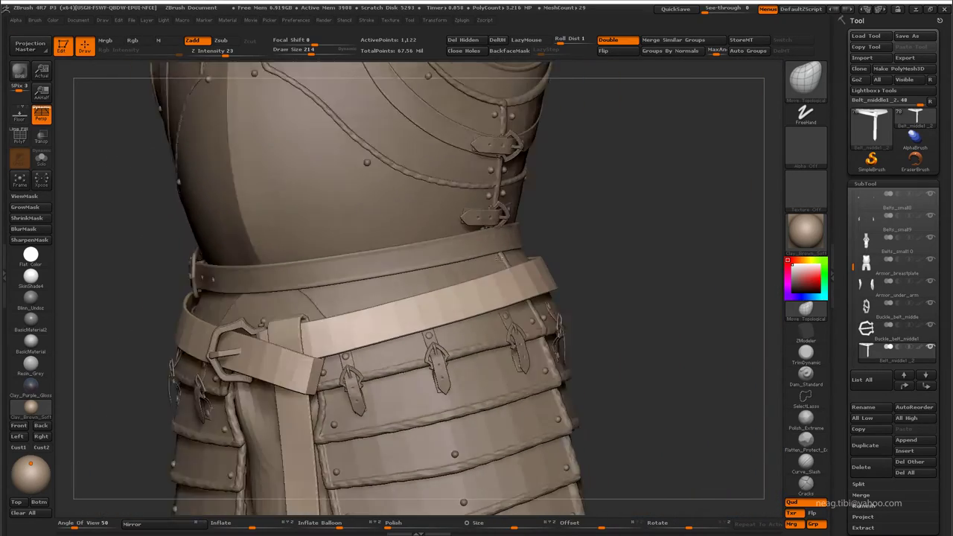
drag(516, 260, 528, 286)
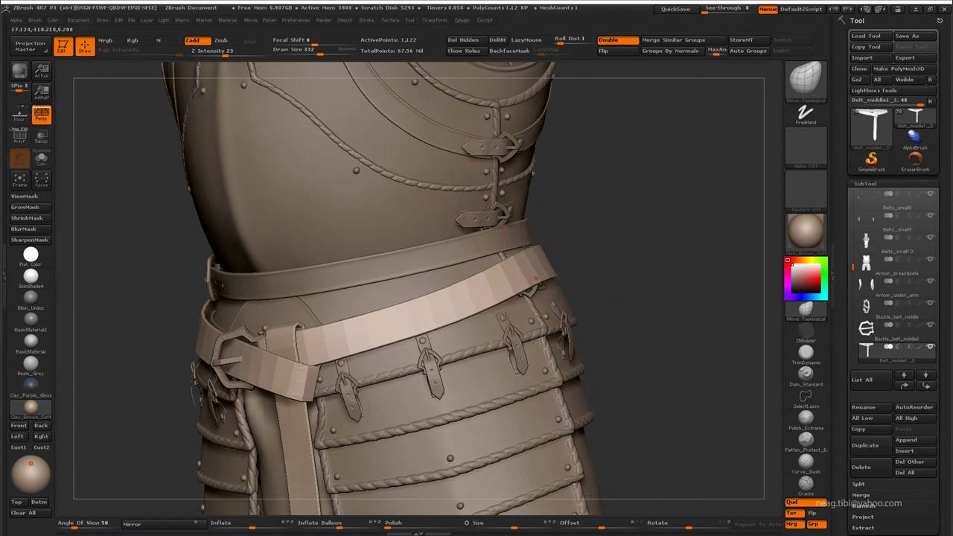
drag(523, 255, 482, 280)
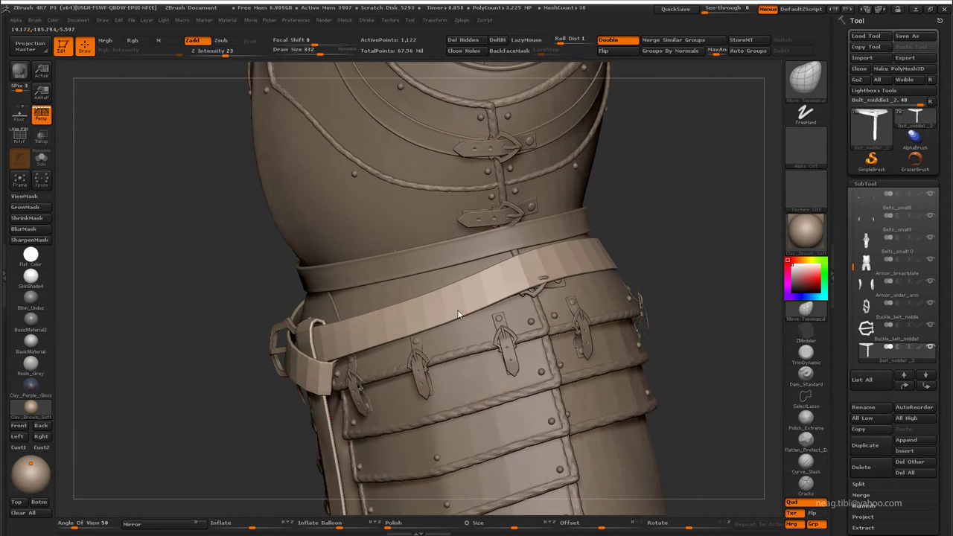
drag(444, 317, 444, 313)
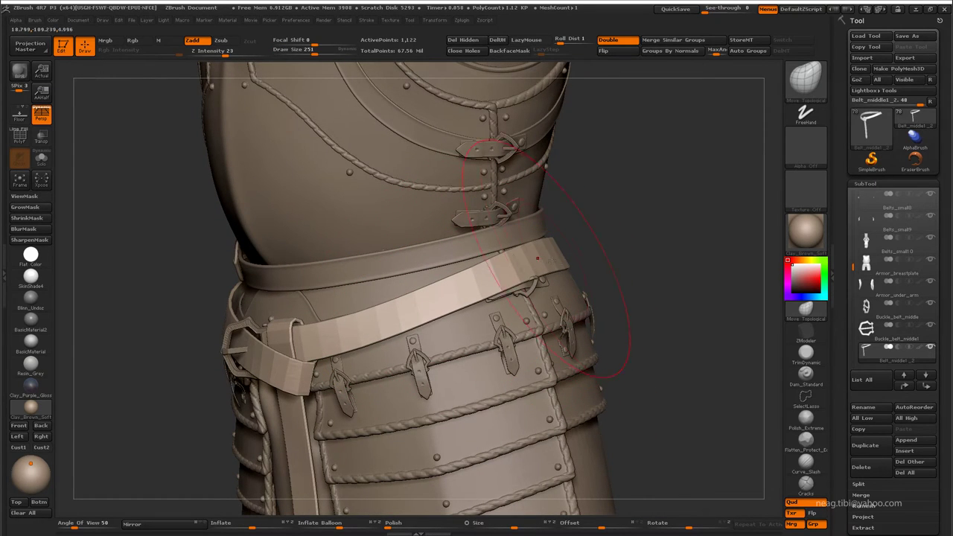
mouse_move(551, 259)
mouse_down()
mouse_move(464, 287)
mouse_move(507, 281)
mouse_up()
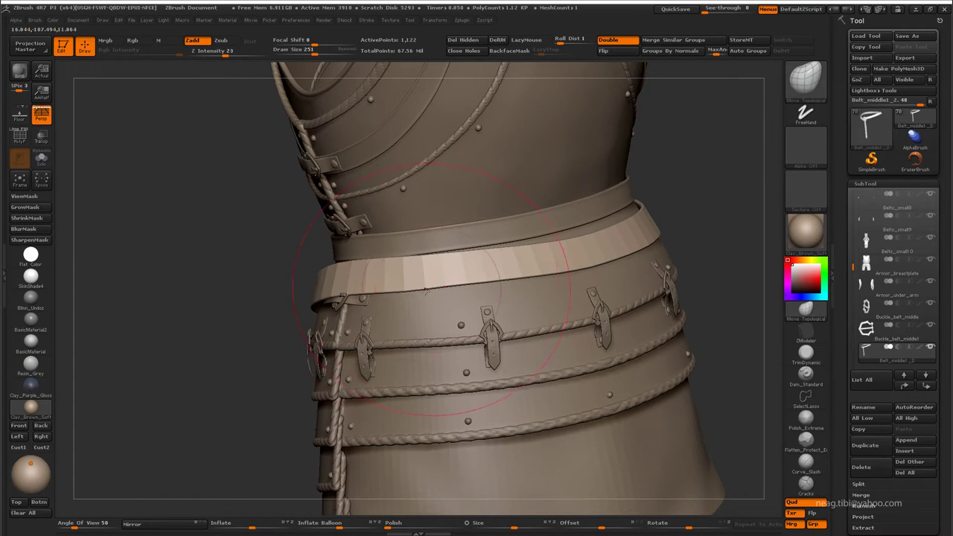
drag(385, 292, 526, 301)
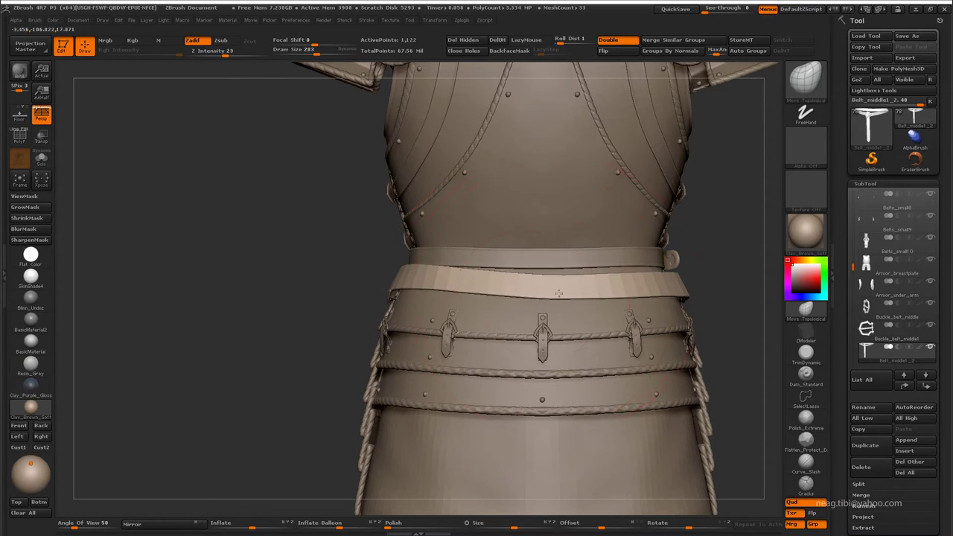
mouse_move(536, 292)
mouse_down()
mouse_move(426, 309)
mouse_move(560, 273)
mouse_move(530, 284)
mouse_up()
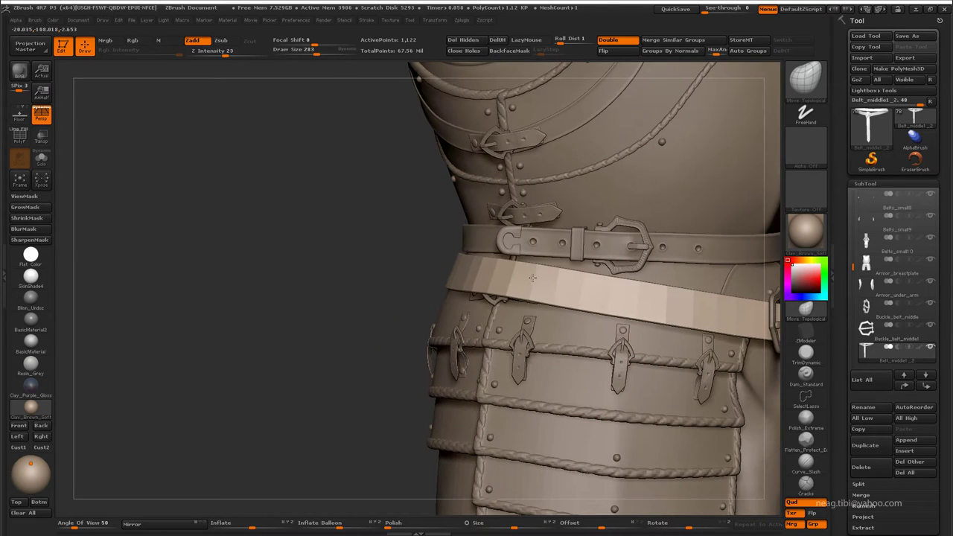
mouse_move(513, 272)
mouse_down()
mouse_move(460, 282)
mouse_move(458, 208)
mouse_move(570, 260)
mouse_move(489, 213)
mouse_move(395, 290)
mouse_move(386, 302)
mouse_move(397, 315)
mouse_up()
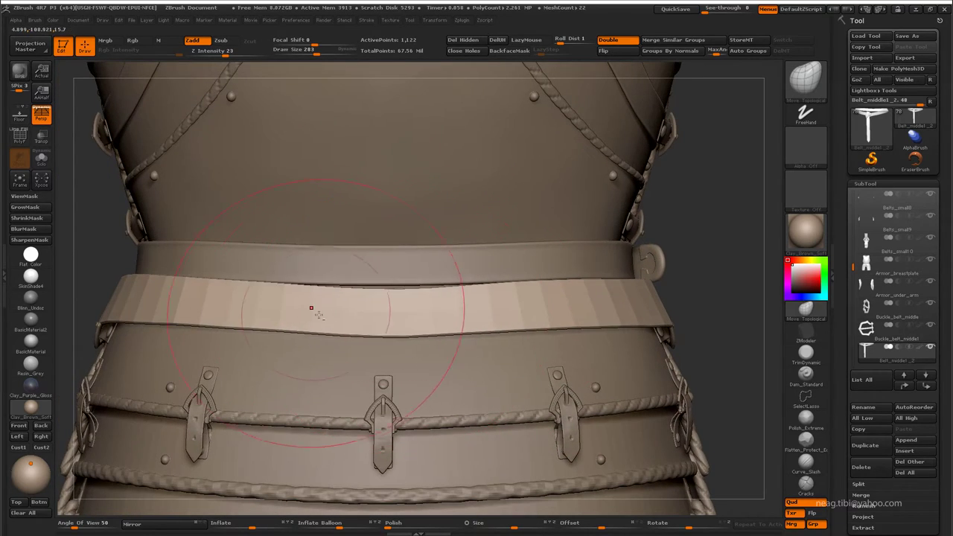
mouse_move(319, 315)
mouse_down()
mouse_move(466, 304)
mouse_move(415, 313)
mouse_up()
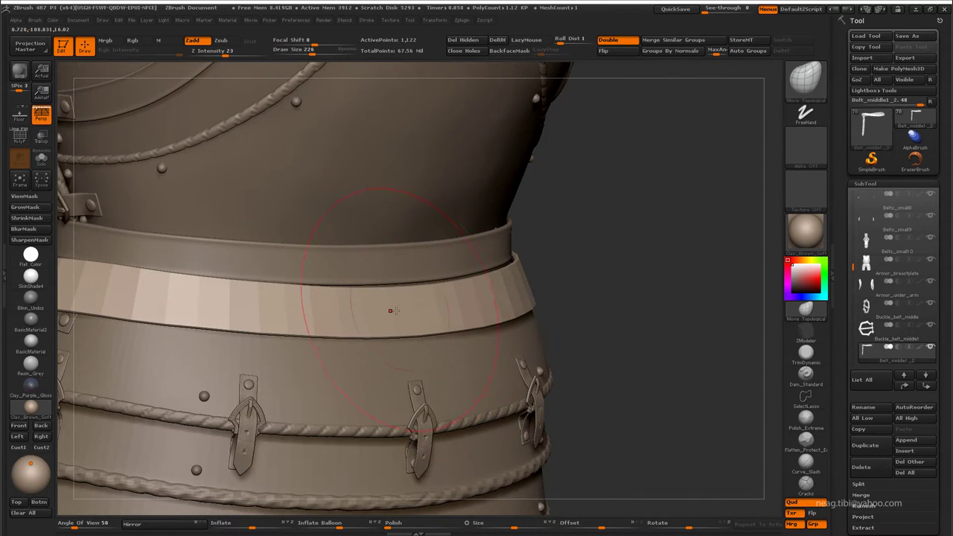
drag(468, 296, 511, 268)
key(space)
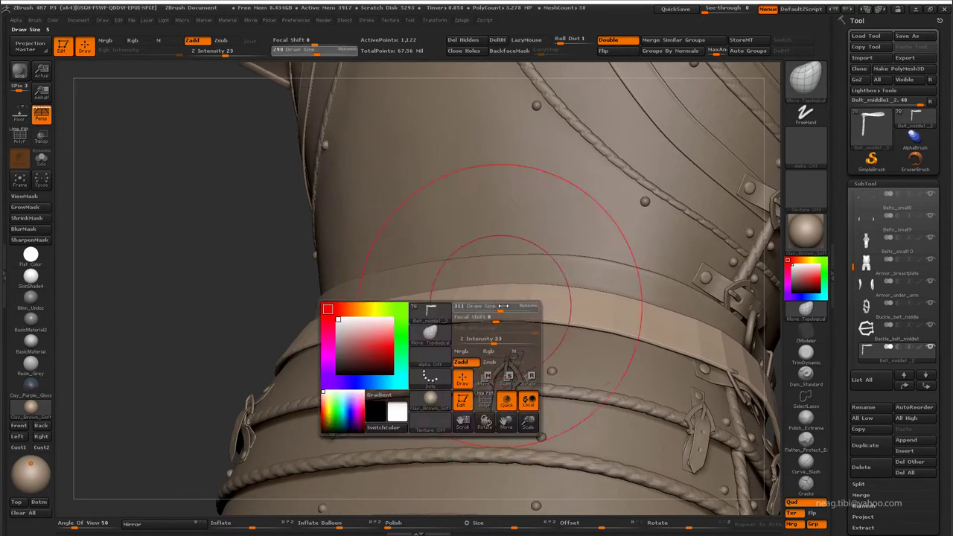
mouse_move(452, 304)
mouse_down()
mouse_move(393, 305)
mouse_move(489, 291)
mouse_move(388, 348)
mouse_up()
mouse_move(493, 317)
mouse_down()
mouse_move(569, 278)
mouse_move(521, 275)
mouse_move(445, 311)
mouse_up()
key(space)
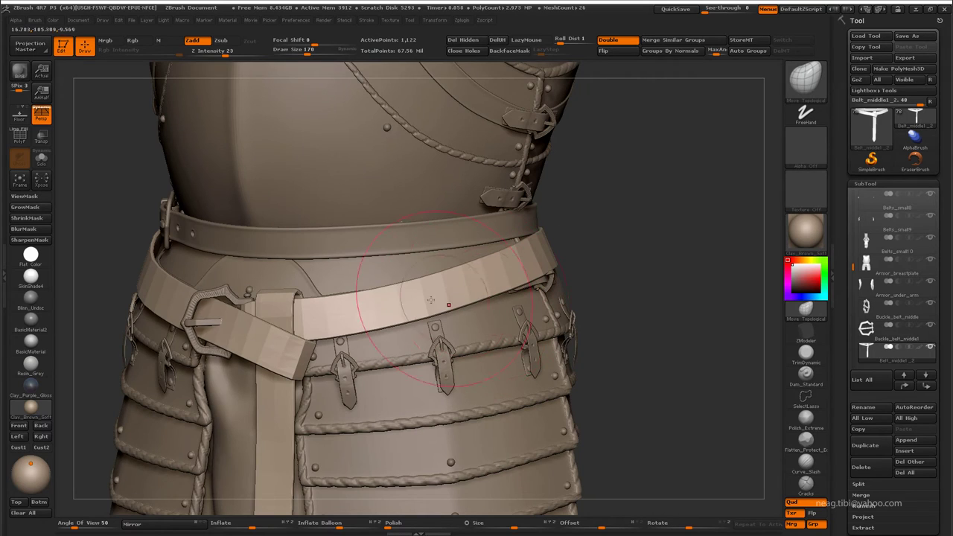
mouse_move(500, 255)
mouse_down()
mouse_move(266, 213)
mouse_move(388, 295)
mouse_move(400, 319)
mouse_move(392, 303)
mouse_move(356, 315)
mouse_up()
key(space)
key(space)
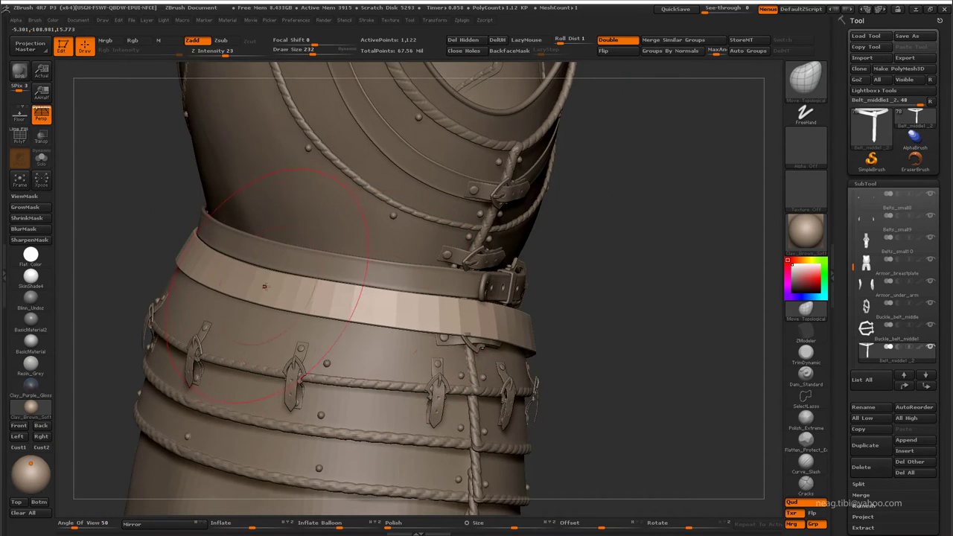
mouse_move(265, 286)
mouse_down()
mouse_move(255, 283)
mouse_move(528, 286)
mouse_move(514, 279)
mouse_up()
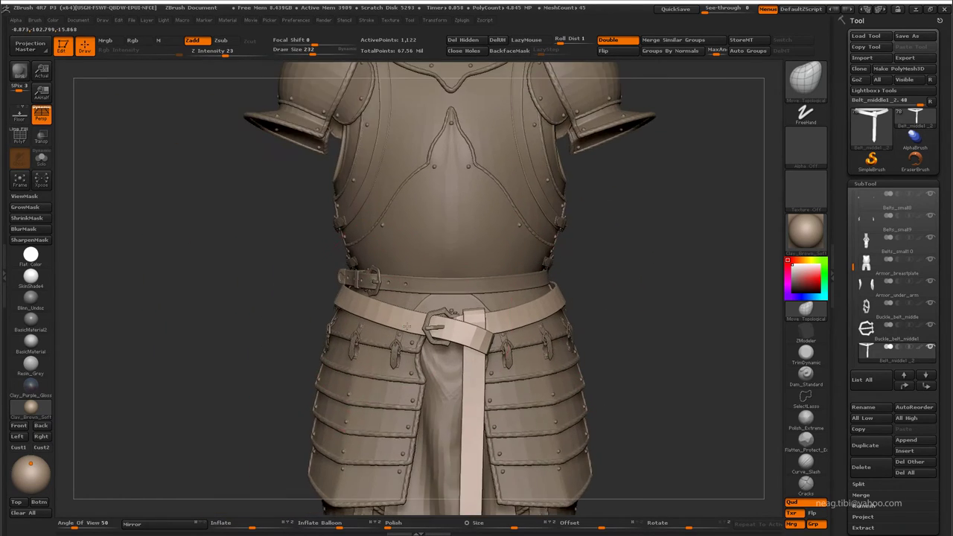
alt+drag(246, 318, 388, 331)
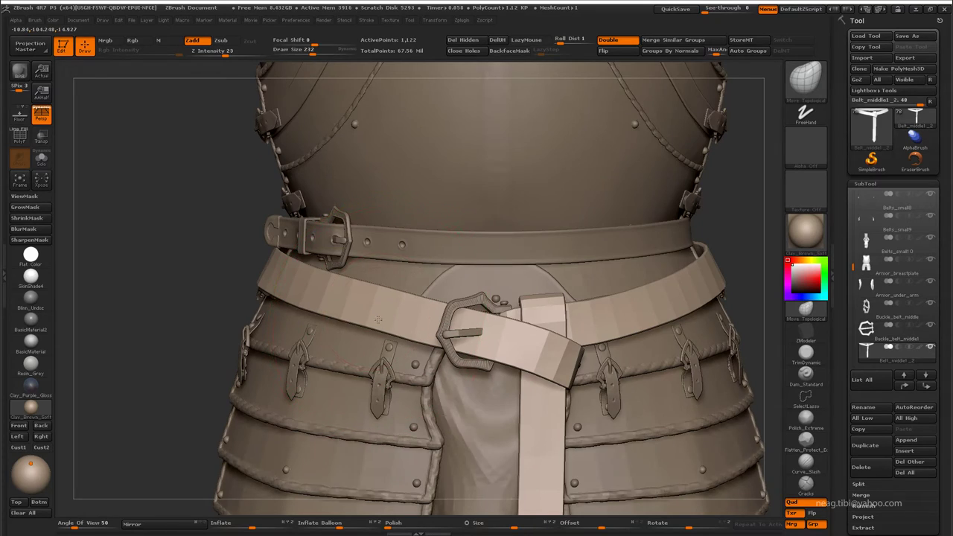
mouse_move(379, 319)
alt+mouse_down()
mouse_move(418, 324)
mouse_move(216, 285)
alt+mouse_up()
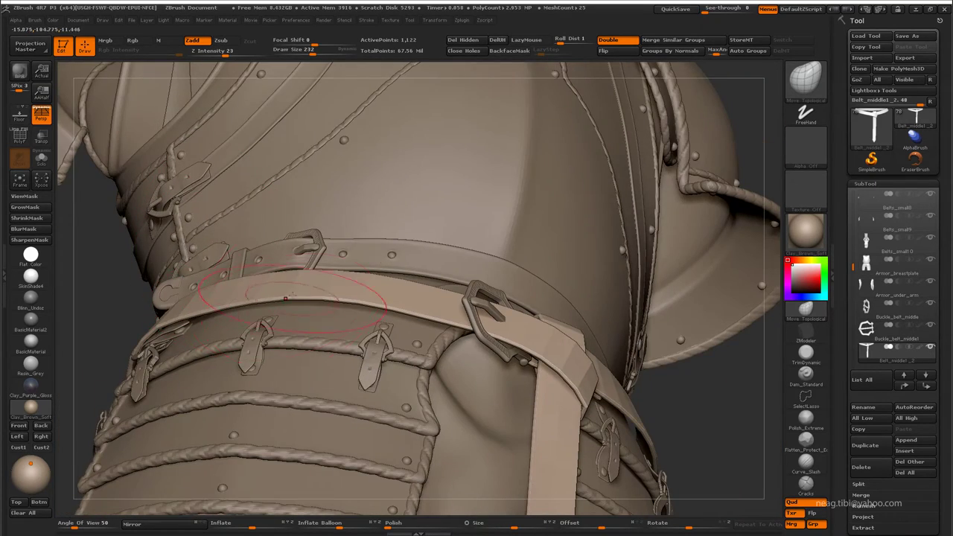
drag(285, 299, 228, 294)
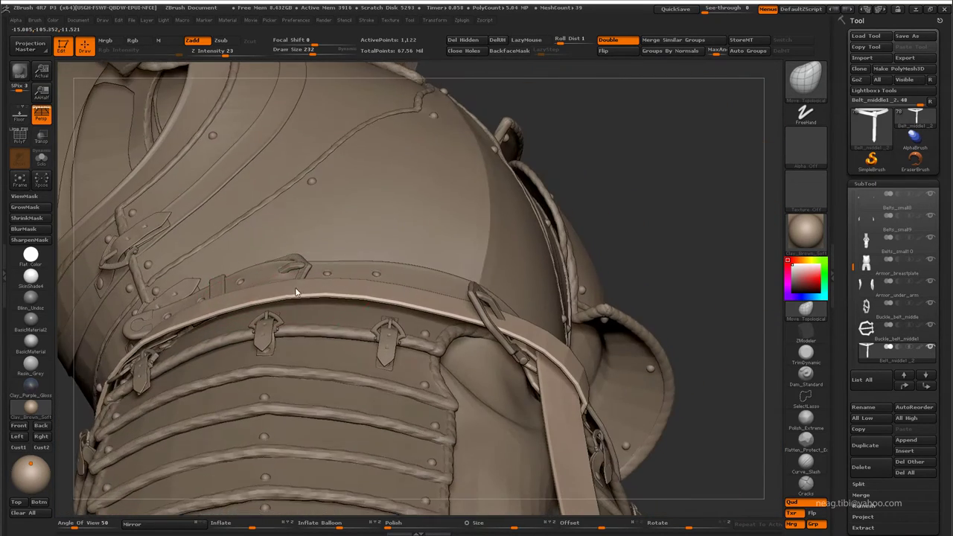
mouse_move(397, 270)
mouse_down()
mouse_move(333, 296)
mouse_move(260, 389)
mouse_up()
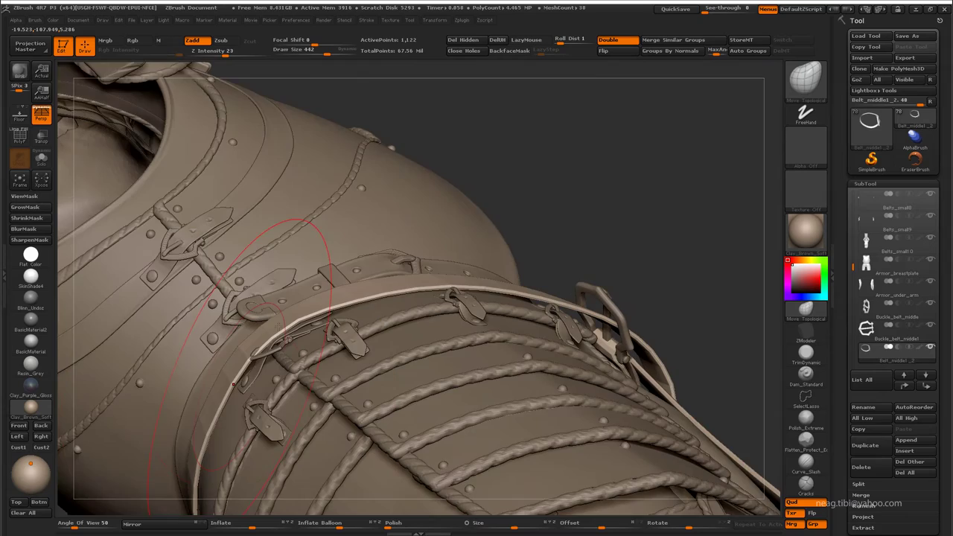
mouse_move(277, 328)
mouse_down()
mouse_move(440, 262)
mouse_move(356, 384)
mouse_move(315, 373)
mouse_move(343, 358)
mouse_up()
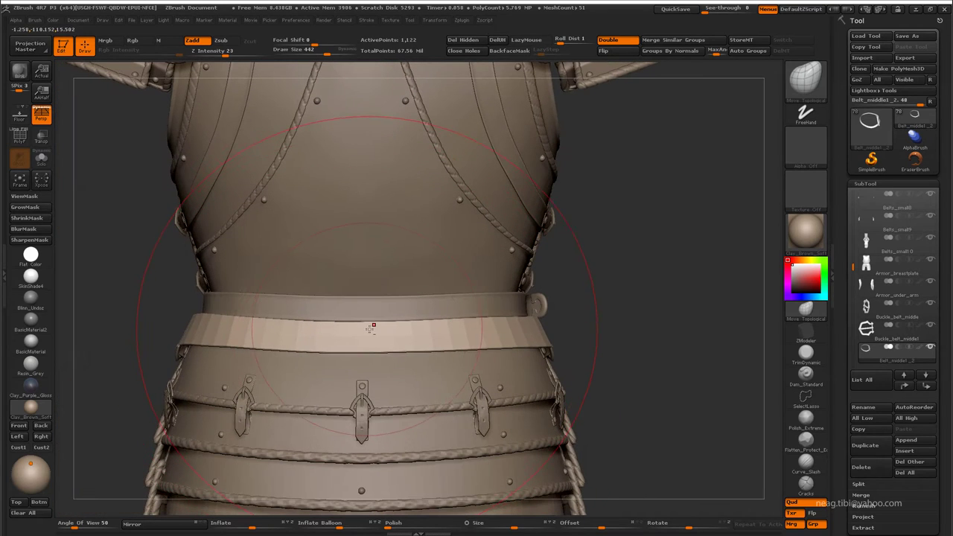
alt+drag(366, 336, 374, 333)
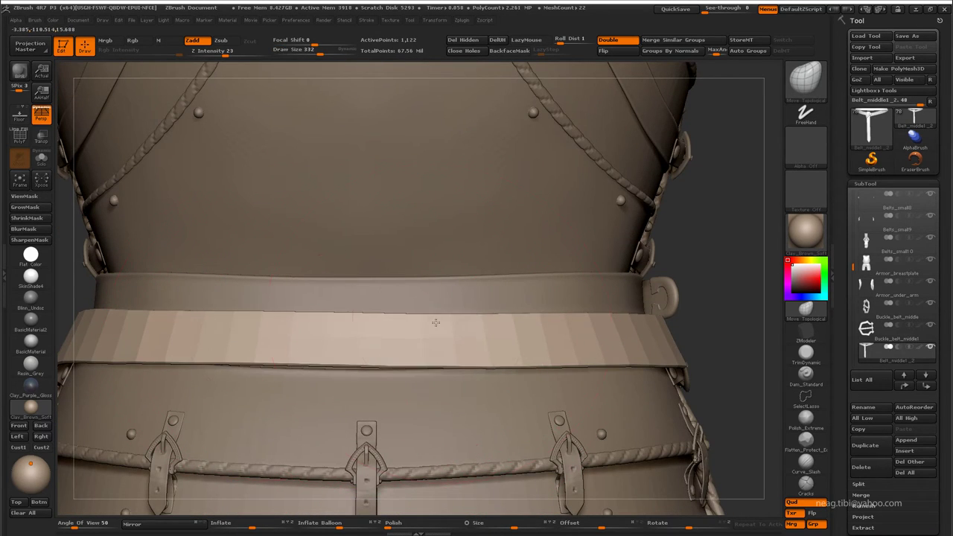
drag(435, 328, 343, 374)
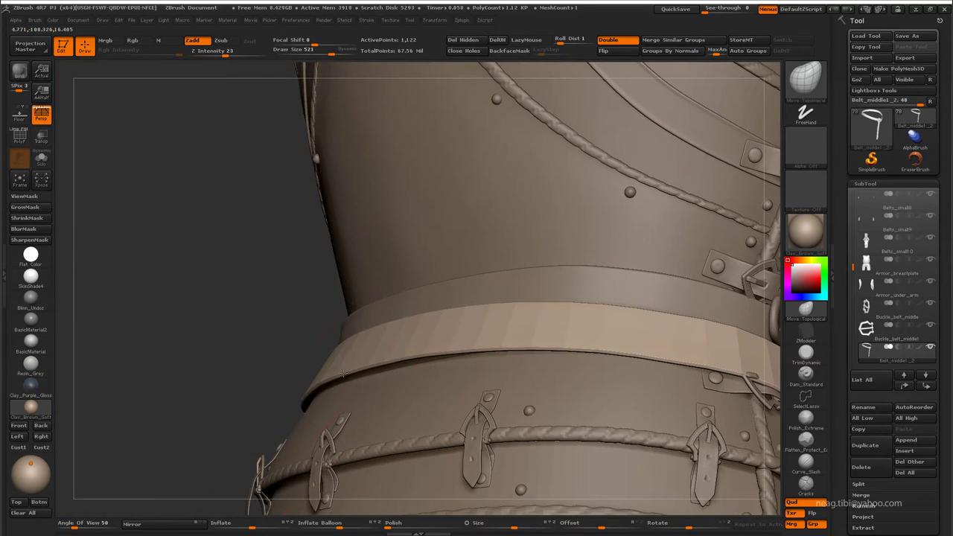
drag(339, 379, 363, 339)
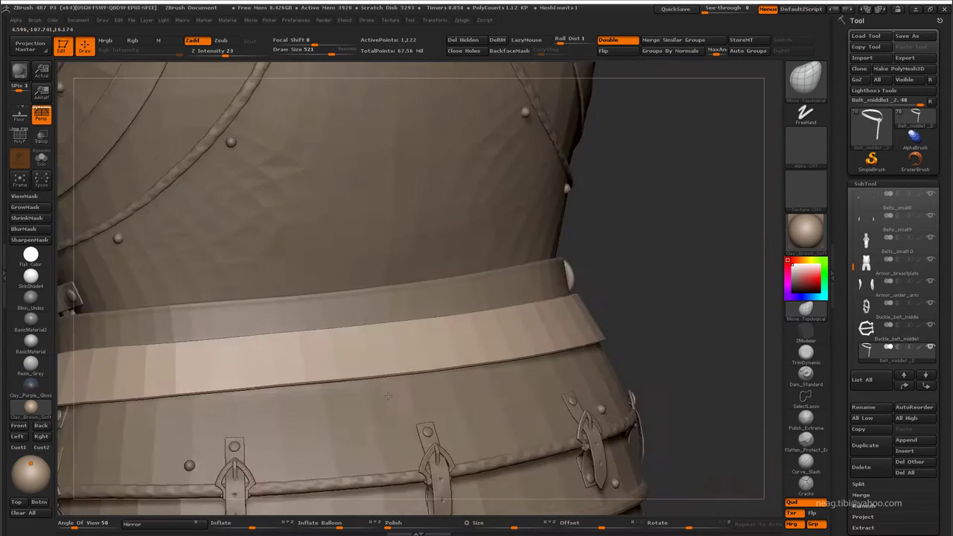
key(space)
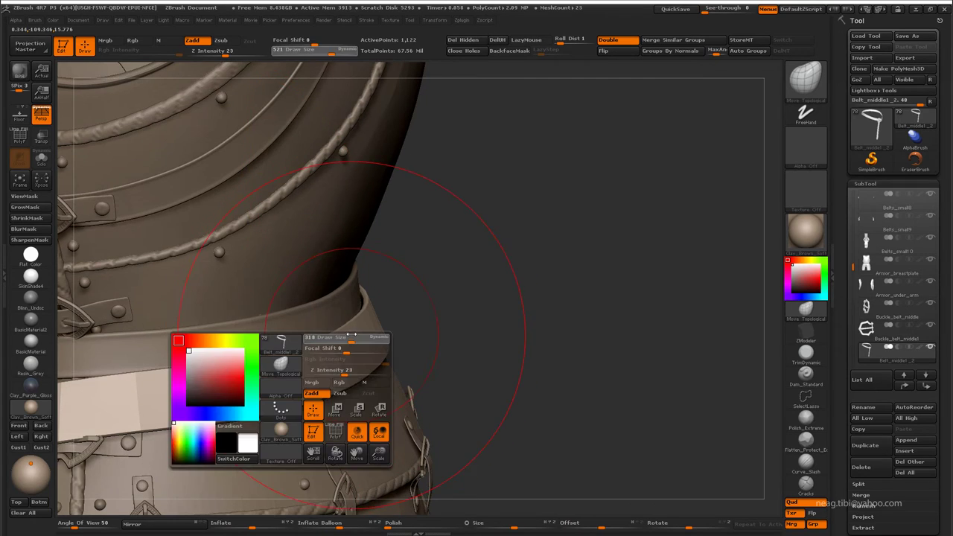
mouse_move(363, 339)
mouse_down()
mouse_move(341, 334)
mouse_move(302, 392)
mouse_move(358, 338)
mouse_up()
mouse_move(380, 298)
mouse_down()
mouse_move(439, 363)
mouse_move(400, 266)
mouse_move(386, 291)
mouse_up()
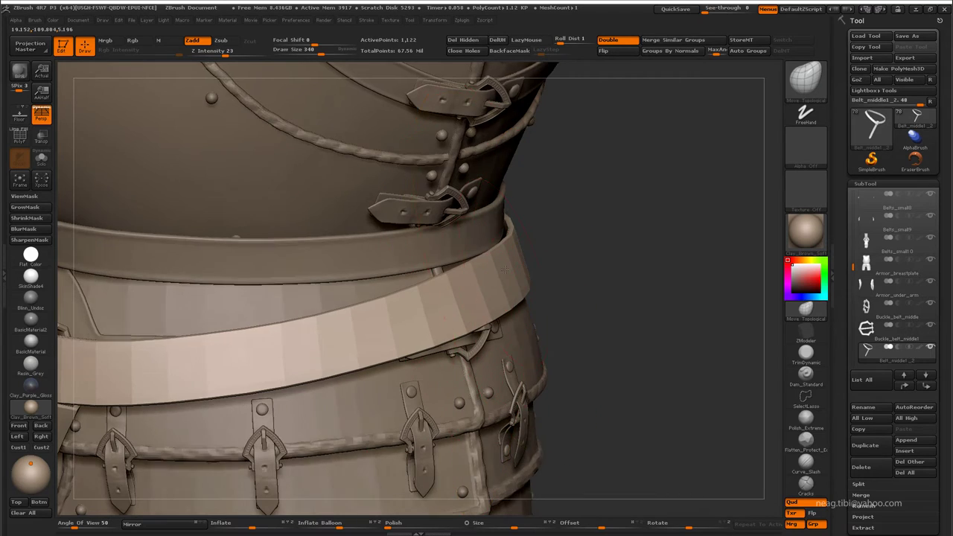
mouse_move(493, 326)
mouse_down()
mouse_move(500, 234)
mouse_move(512, 231)
mouse_move(548, 267)
mouse_up()
key(space)
mouse_move(462, 266)
mouse_down()
mouse_move(532, 282)
mouse_move(500, 260)
mouse_up()
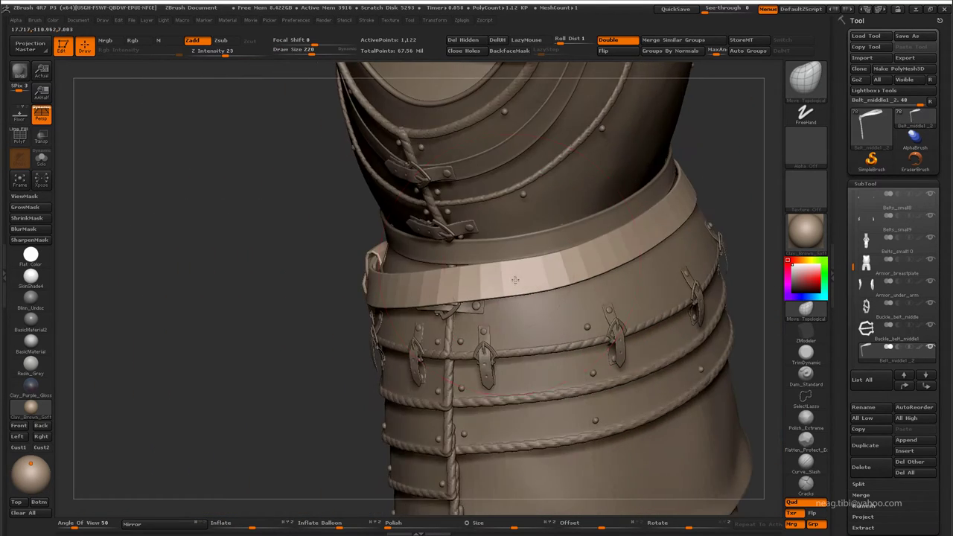
mouse_move(440, 304)
mouse_down()
mouse_move(344, 375)
mouse_move(276, 350)
mouse_move(349, 315)
mouse_move(245, 373)
mouse_up()
key(space)
key(space)
drag(357, 310, 354, 313)
key(space)
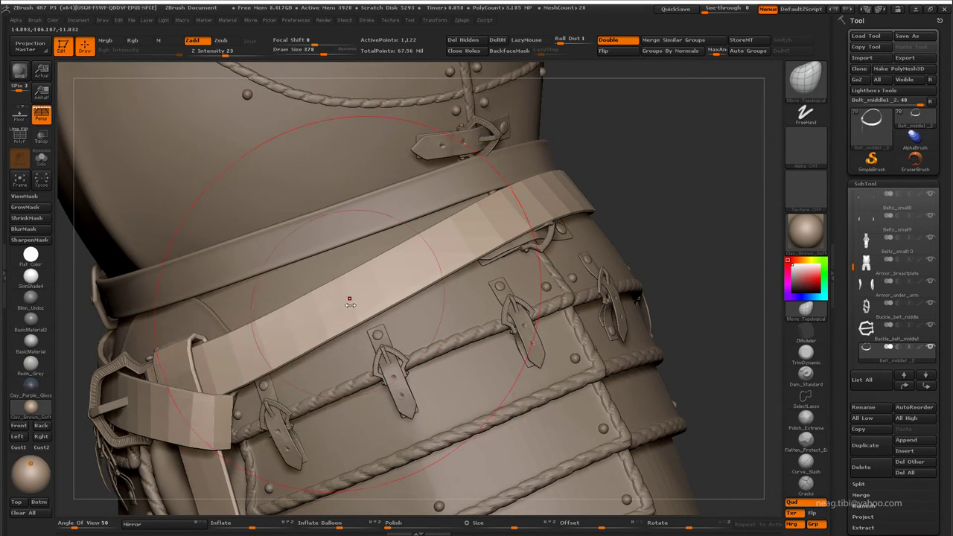
mouse_move(325, 293)
mouse_down()
mouse_move(307, 266)
mouse_move(495, 256)
mouse_up()
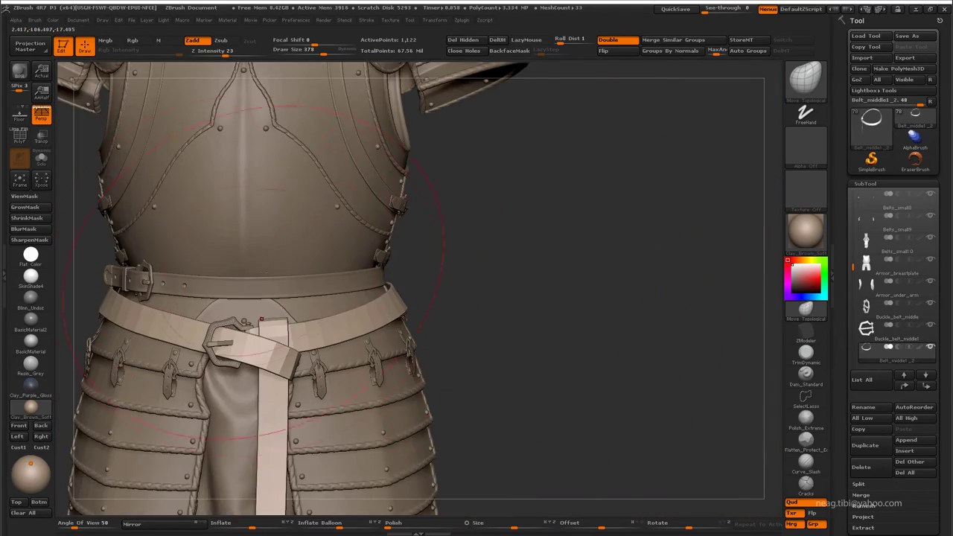
mouse_move(261, 319)
mouse_down()
mouse_move(359, 216)
mouse_move(334, 367)
mouse_move(417, 403)
mouse_up()
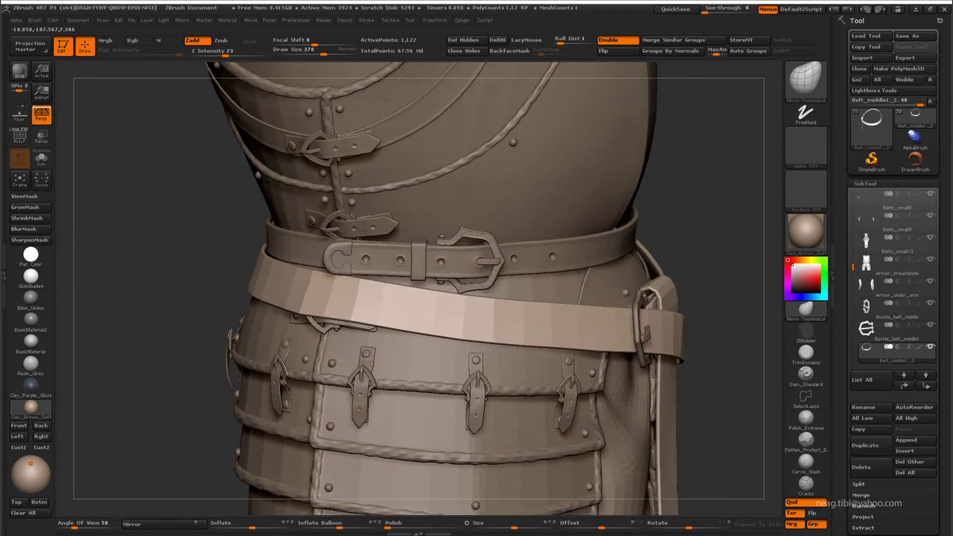
Step: Select Belt_middle1_2, frame its buckle in a close three-quarter view, and solo it
alt+click(344, 298)
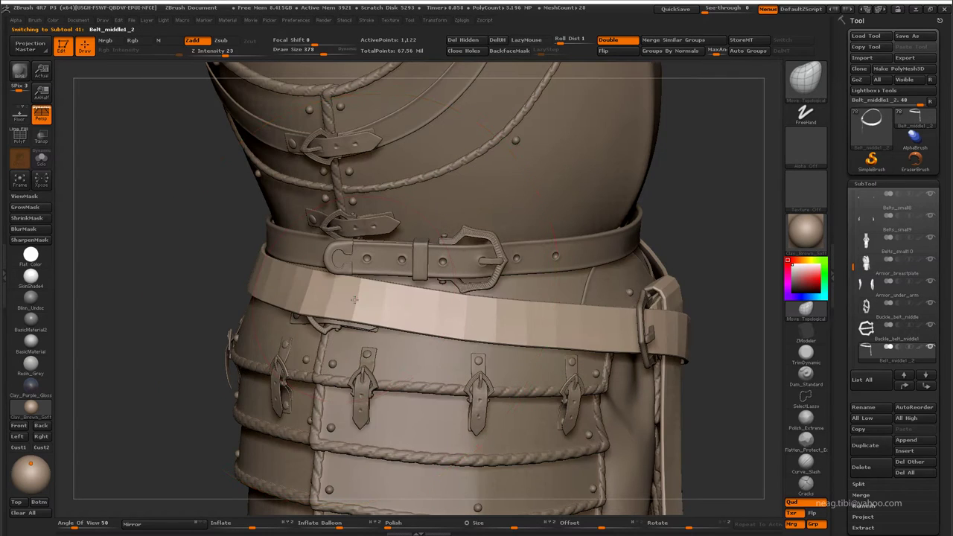
key(space)
drag(328, 296, 301, 339)
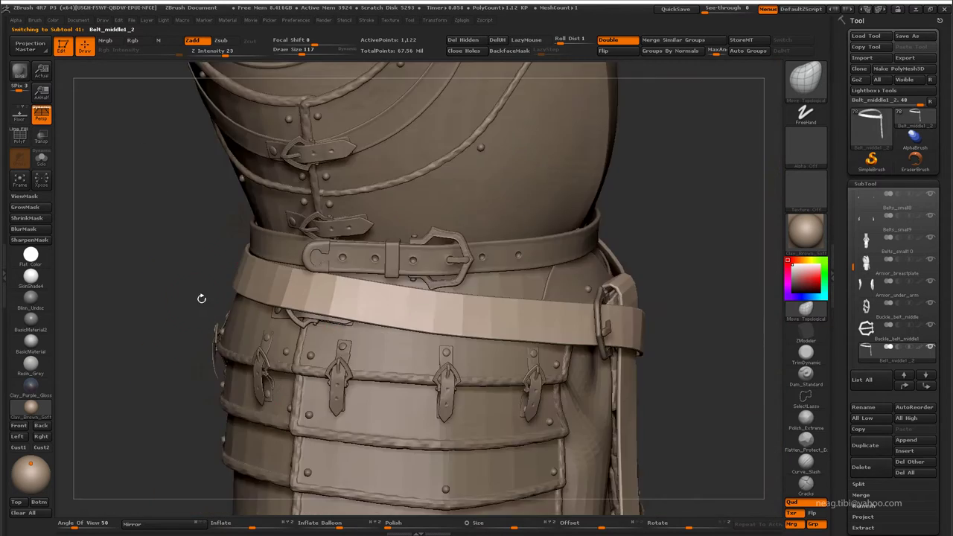
drag(282, 301, 172, 318)
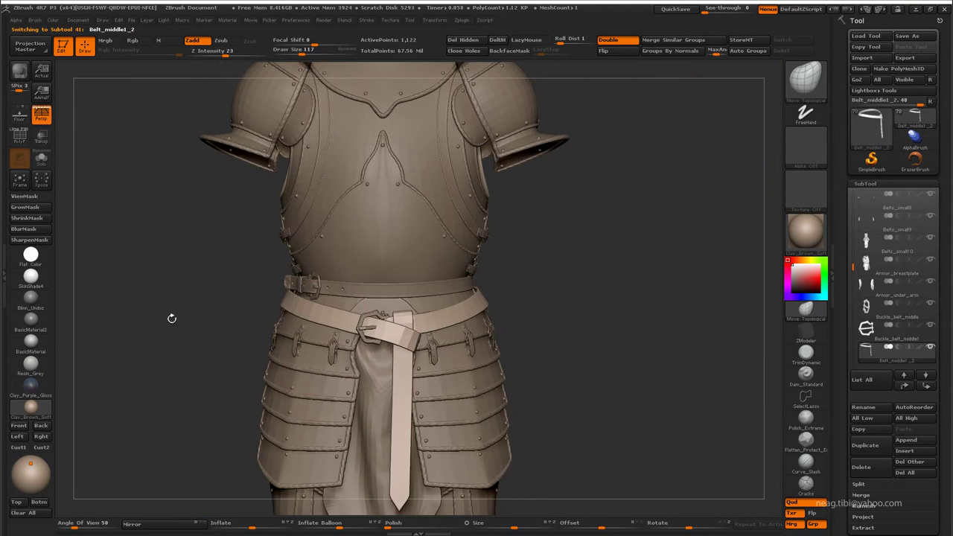
alt+drag(484, 344, 430, 274)
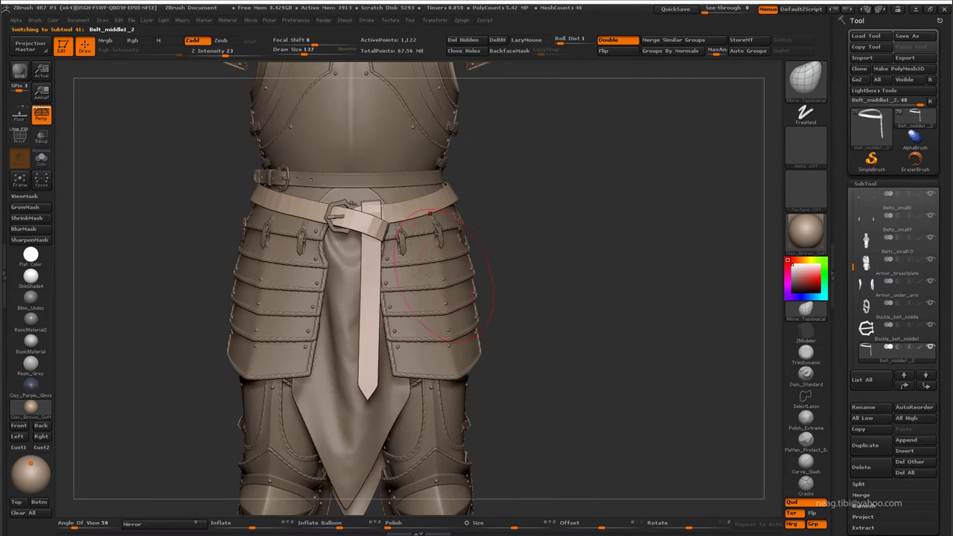
mouse_move(369, 343)
mouse_down()
mouse_move(390, 336)
mouse_move(368, 282)
mouse_move(261, 278)
mouse_move(254, 296)
mouse_up()
key(alt+s)
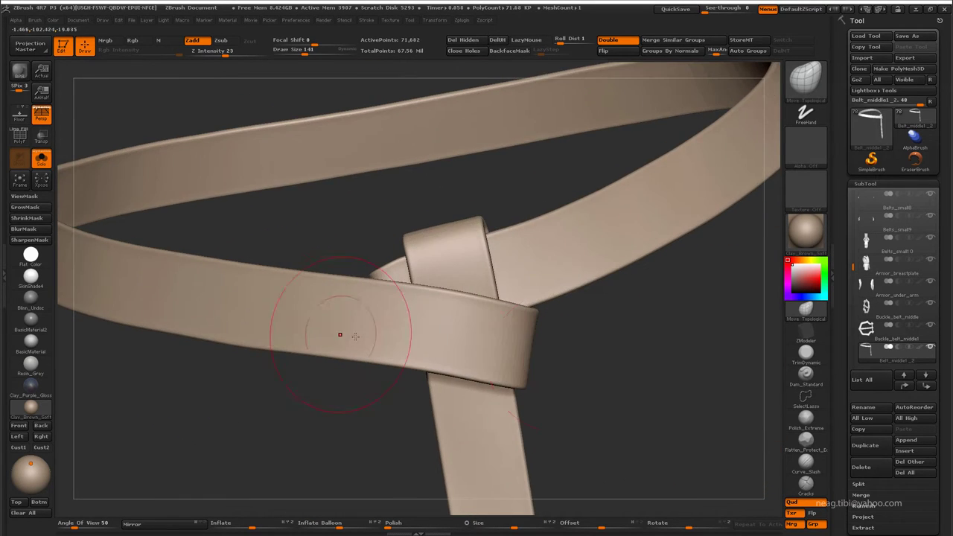
Step: Lasso-mask the belt strap around its knot with MaskLasso
mouse_move(341, 334)
mouse_down()
mouse_move(579, 366)
mouse_move(580, 391)
mouse_move(596, 356)
mouse_up()
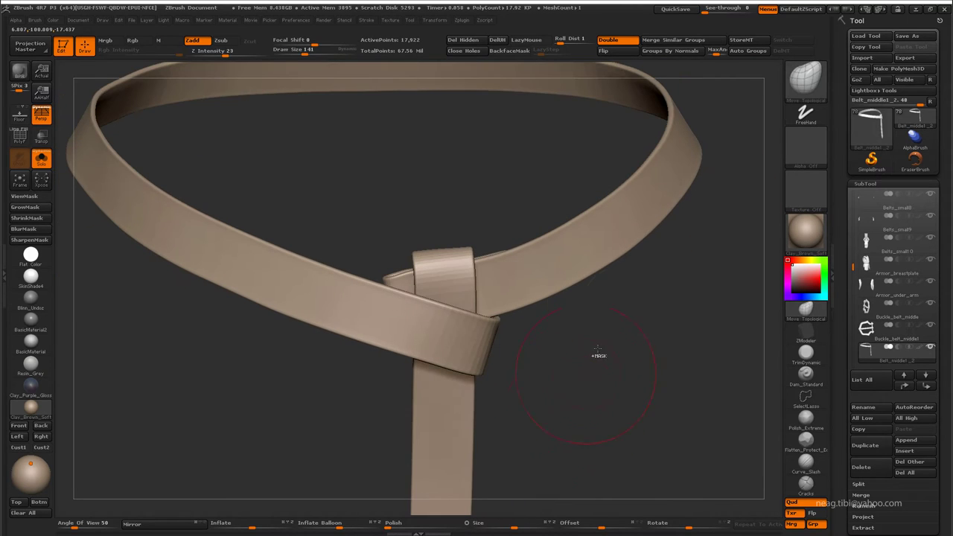
ctrl+click(802, 77)
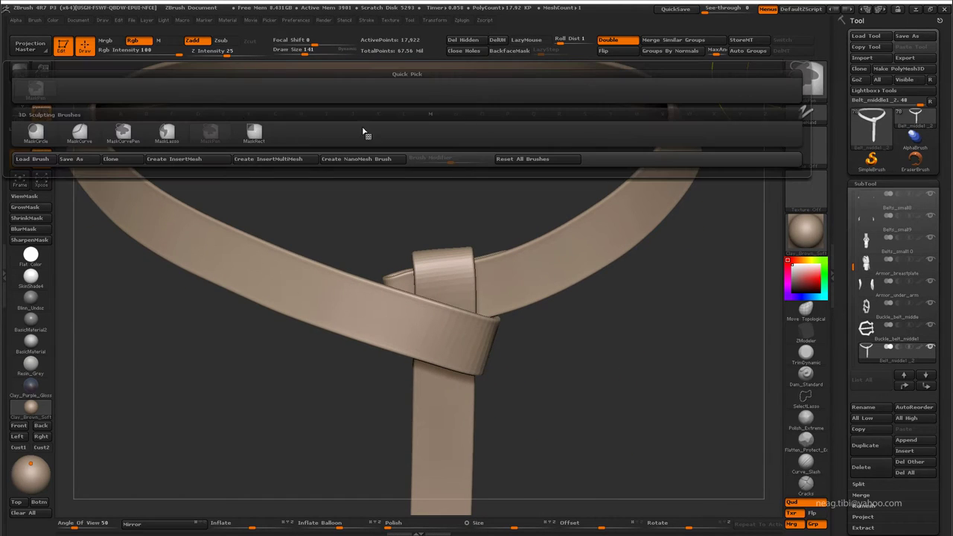
ctrl+click(167, 134)
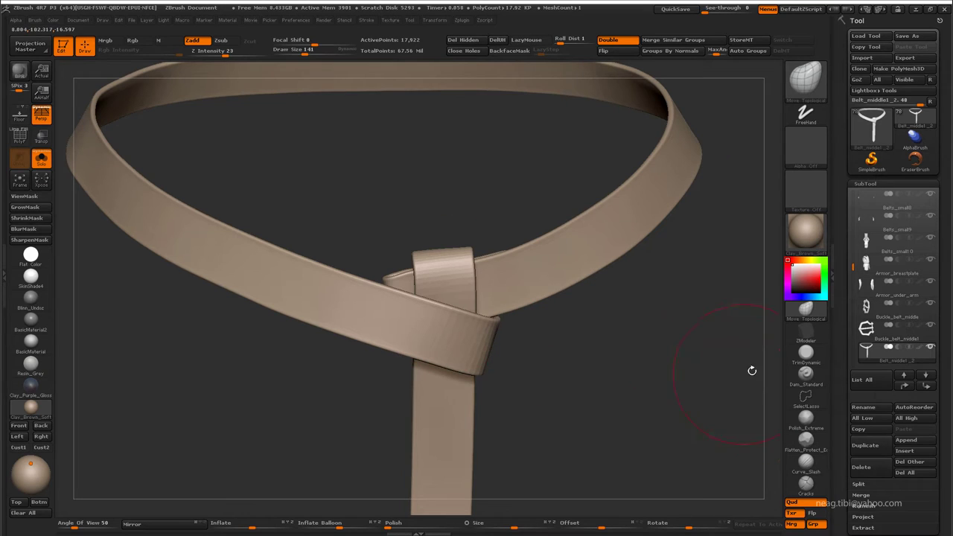
mouse_move(555, 372)
ctrl+mouse_down()
mouse_move(414, 476)
mouse_move(546, 412)
ctrl+mouse_up()
Step: Blur the knot mask's edge twice and bring the full armor back into view
ctrl+click(387, 349)
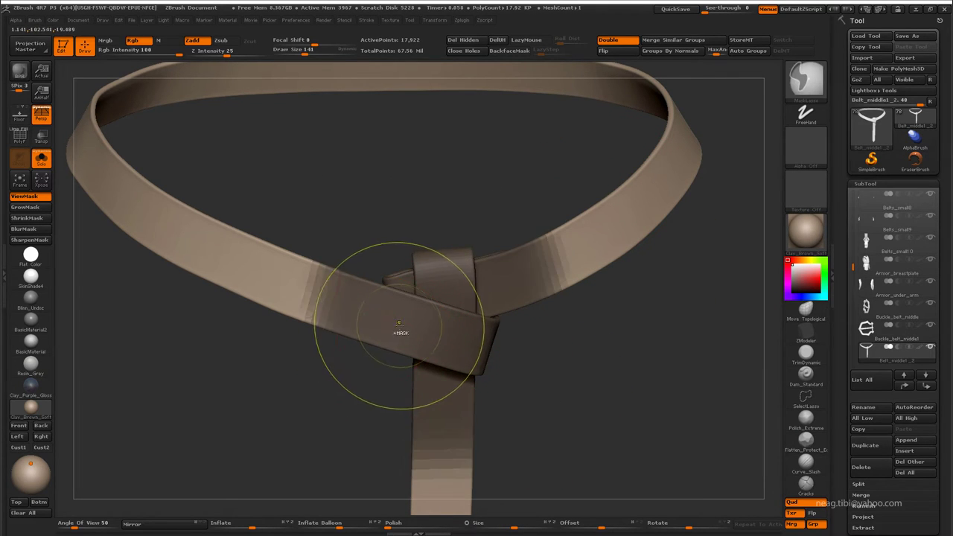
click(43, 229)
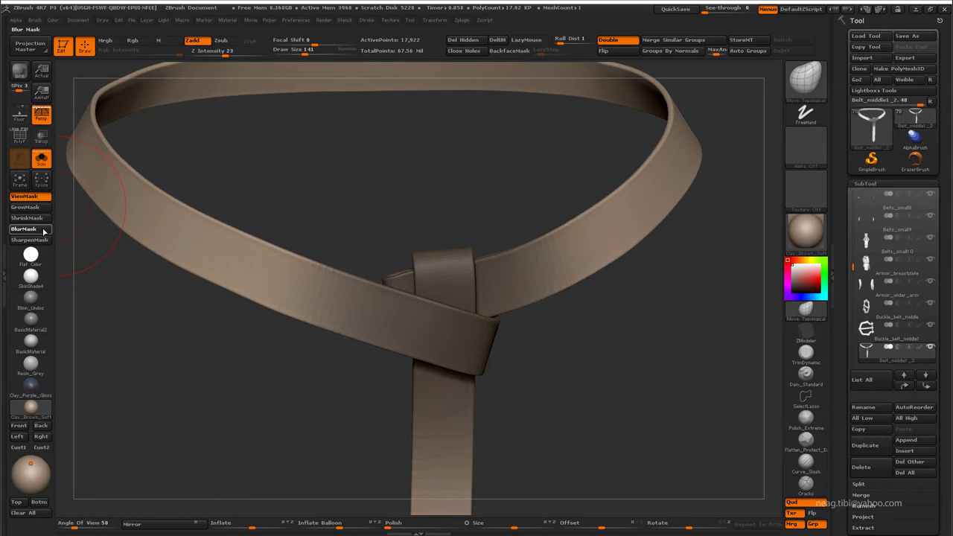
key(ctrl)
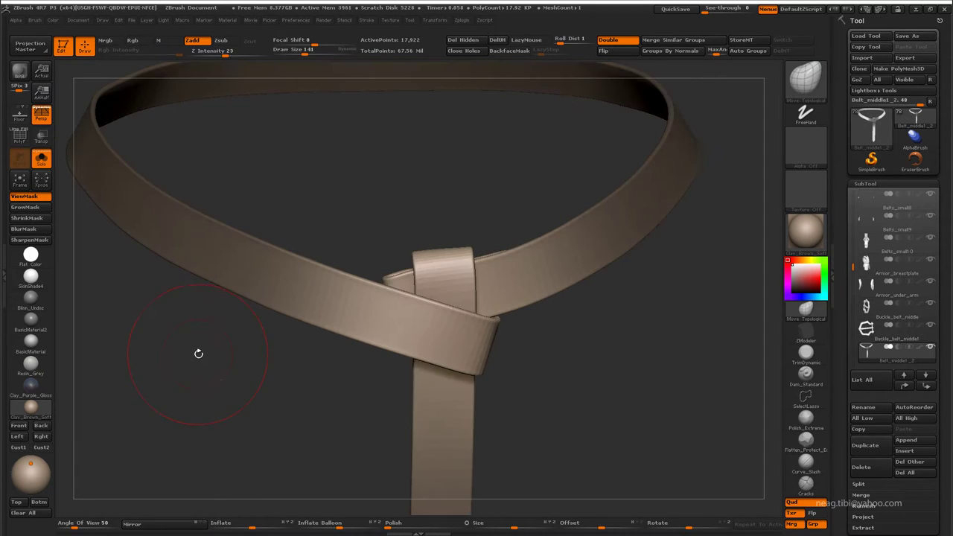
drag(195, 363, 206, 357)
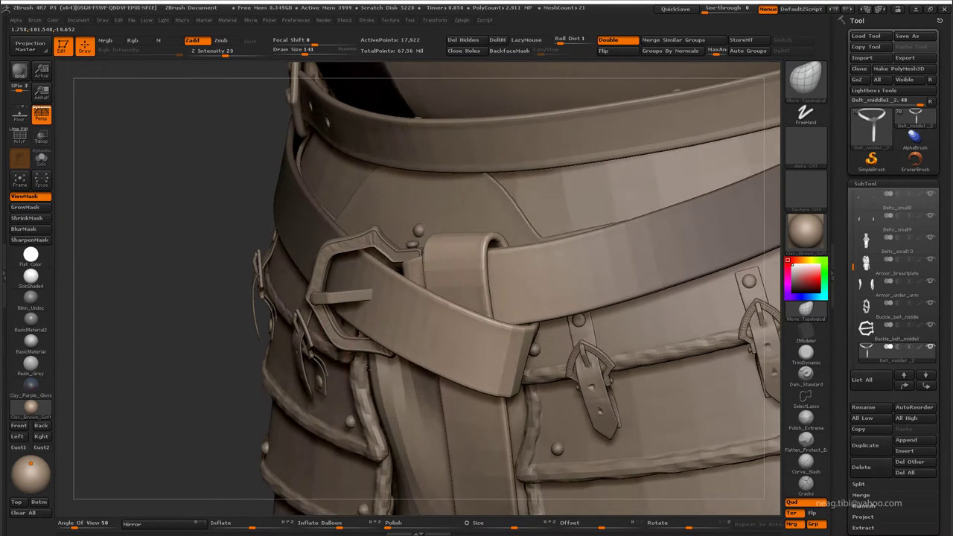
Step: Nudge the belt loop slightly left with Transpose Move, then return to Draw mode
key(w)
mouse_move(187, 336)
mouse_down()
mouse_move(270, 423)
mouse_move(309, 418)
mouse_up()
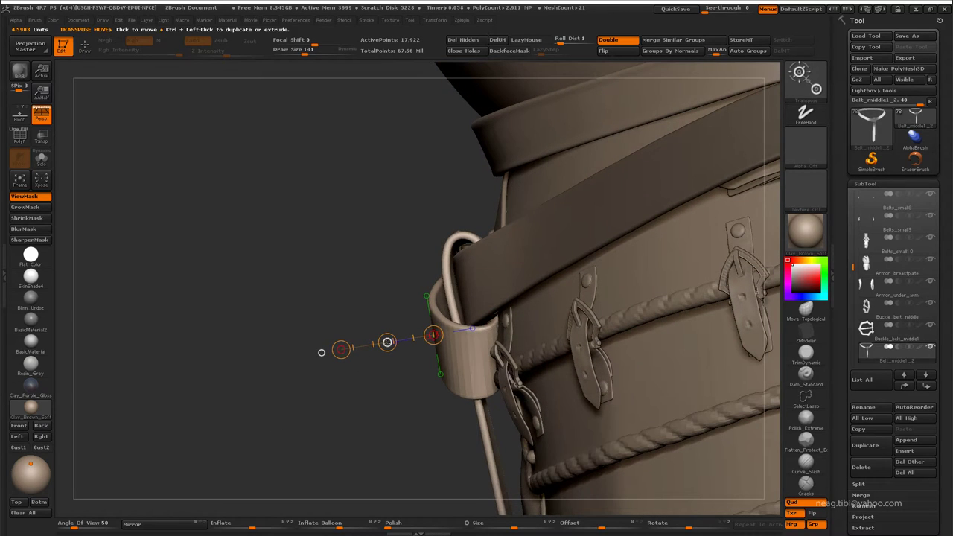
drag(387, 342, 384, 343)
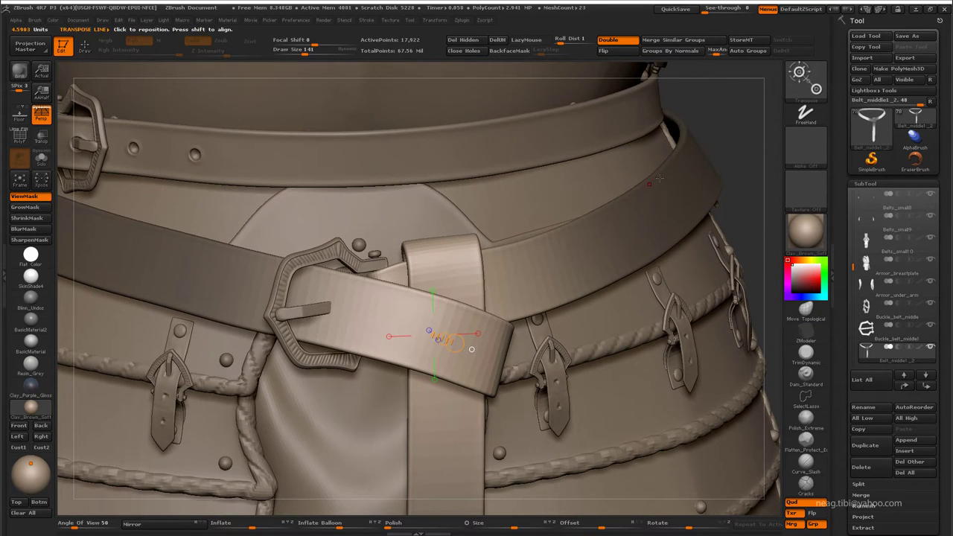
key(q)
mouse_move(659, 177)
mouse_down()
mouse_move(668, 147)
mouse_move(664, 256)
mouse_move(692, 196)
mouse_move(558, 239)
mouse_up()
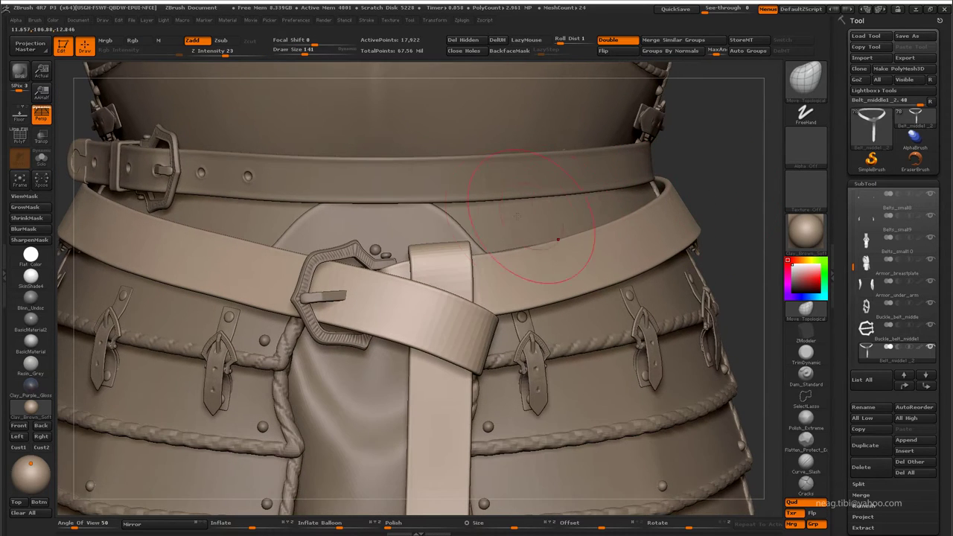
Step: Drop the strap to its lowest subdivision, raise it one level, and enlarge the brush
key(shift+d)
key(shift+d)
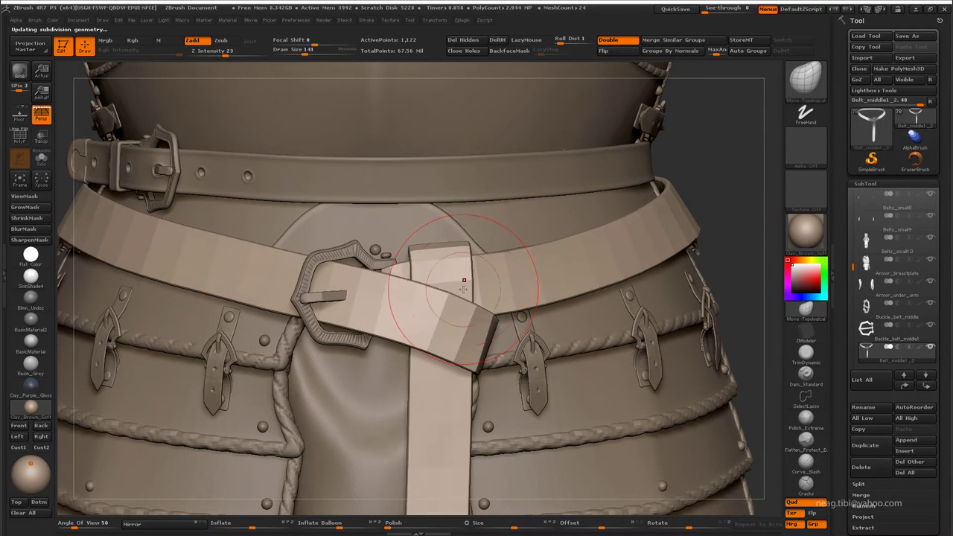
key(d)
key(space)
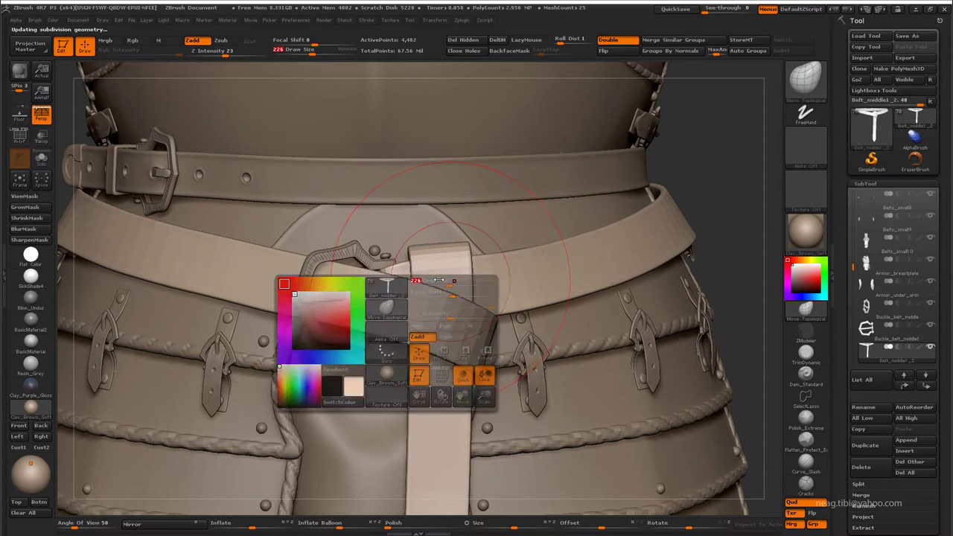
Step: Orbit around the buckle and belt loop to check the strap's fit, resizing the brush
mouse_move(443, 281)
mouse_down()
mouse_move(408, 255)
mouse_move(414, 236)
mouse_up()
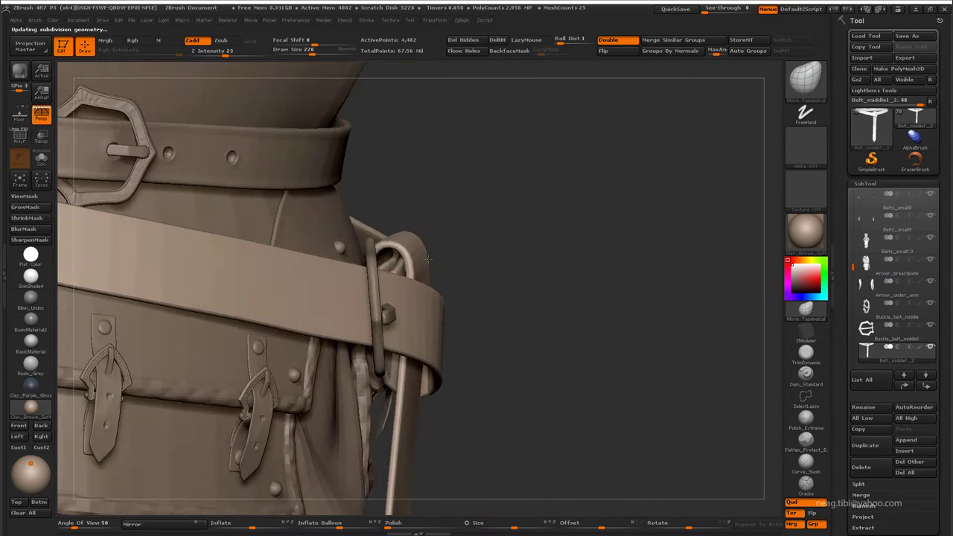
key(space)
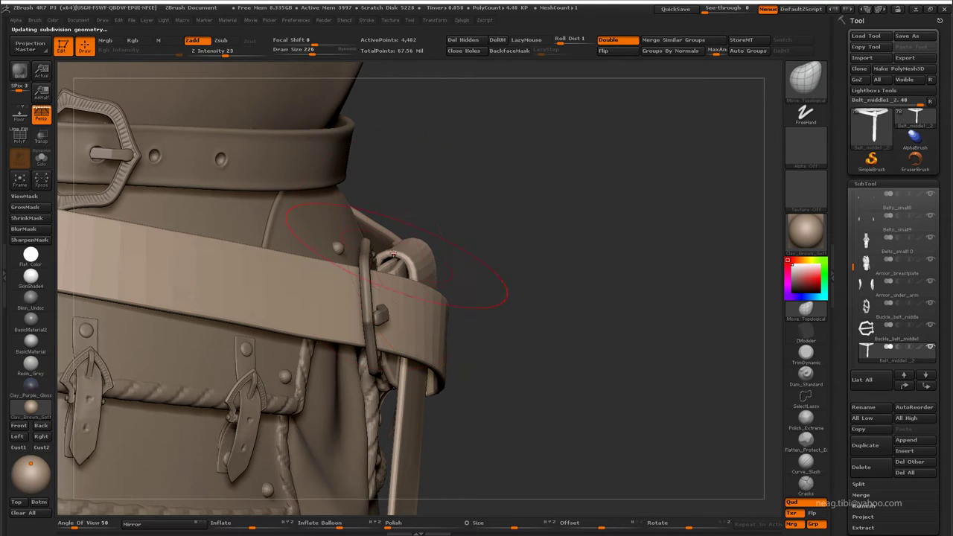
mouse_move(393, 256)
mouse_down()
mouse_move(406, 249)
mouse_move(378, 251)
mouse_up()
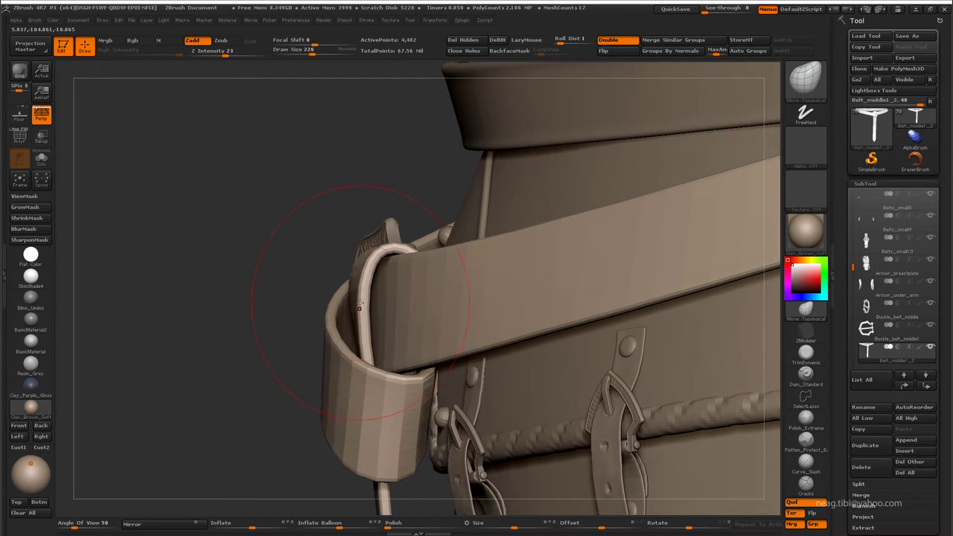
drag(362, 343, 391, 345)
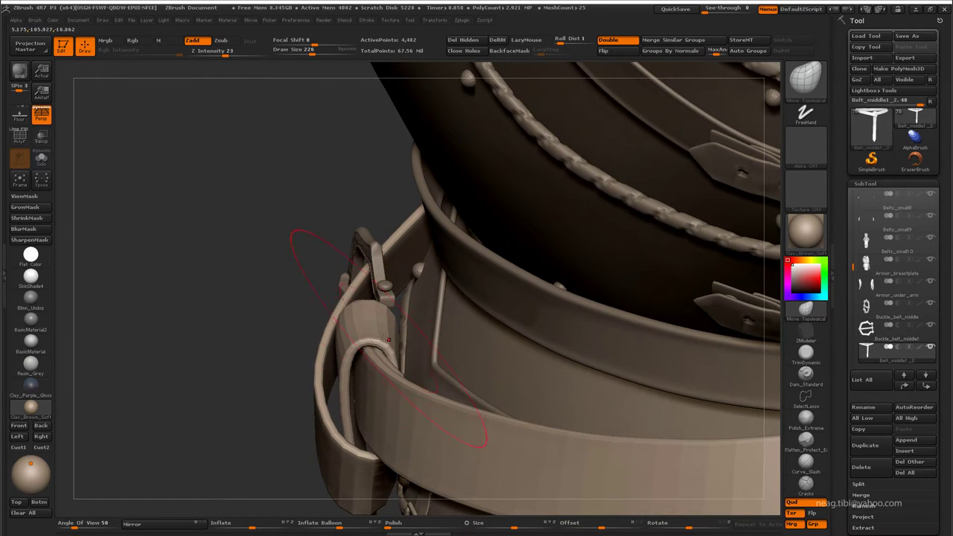
mouse_move(328, 381)
mouse_down()
mouse_move(360, 405)
mouse_move(342, 269)
mouse_up()
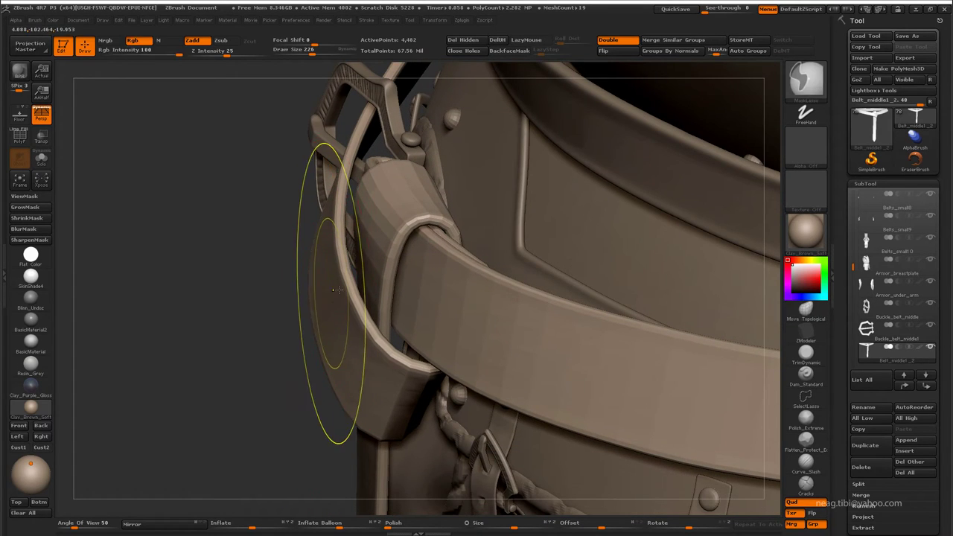
key(space)
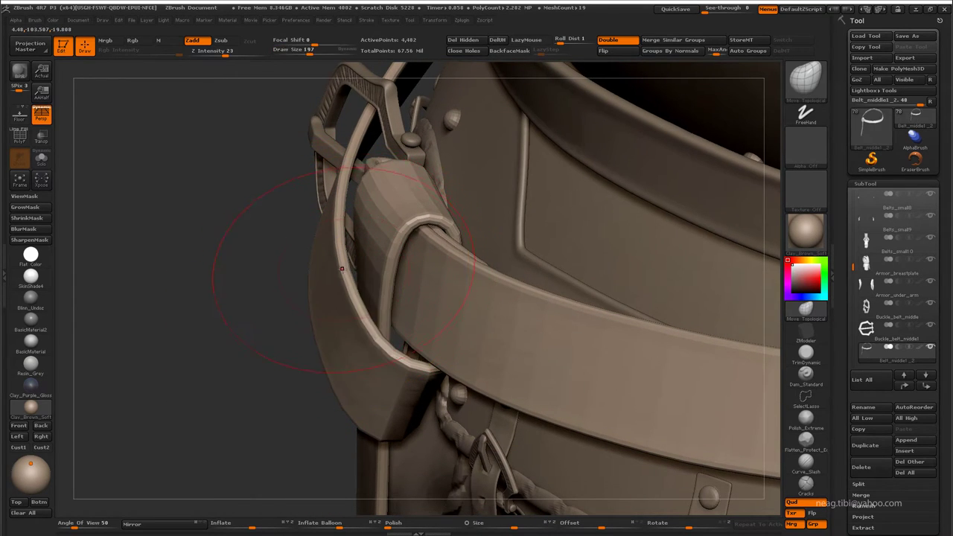
mouse_move(345, 268)
mouse_down()
mouse_move(385, 266)
mouse_move(341, 308)
mouse_move(358, 309)
mouse_move(298, 276)
mouse_up()
key(space)
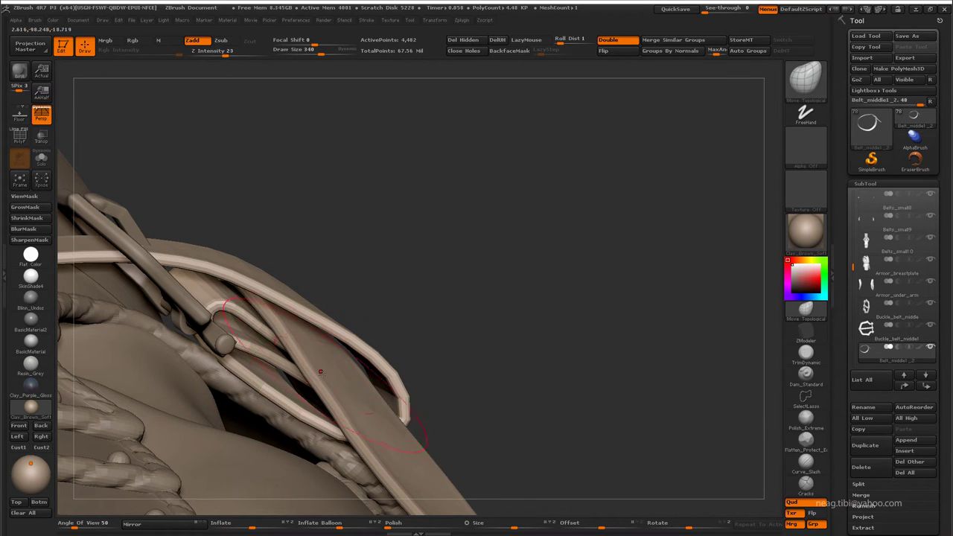
drag(357, 367, 370, 358)
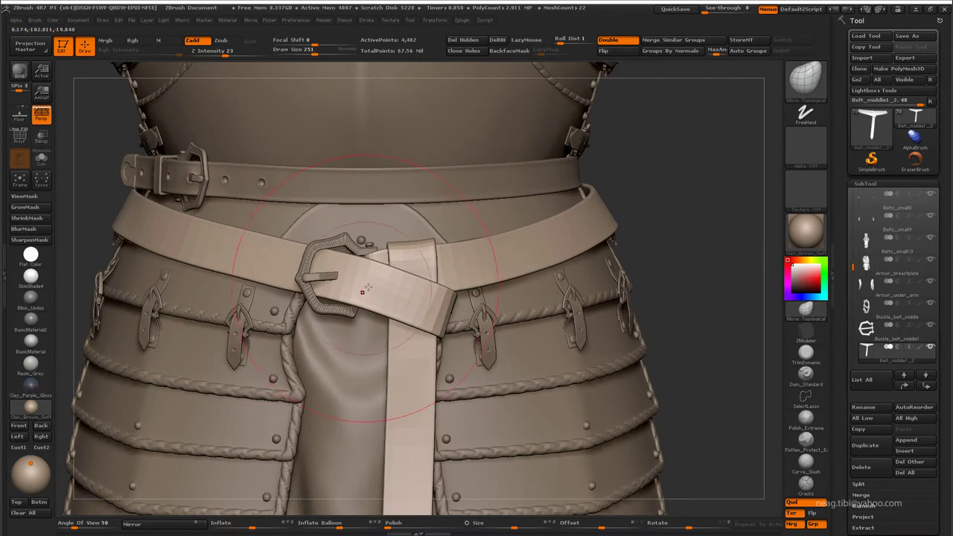
Step: Select Buckle_belt_middle1 and place the transpose line on its pin
drag(367, 287, 333, 290)
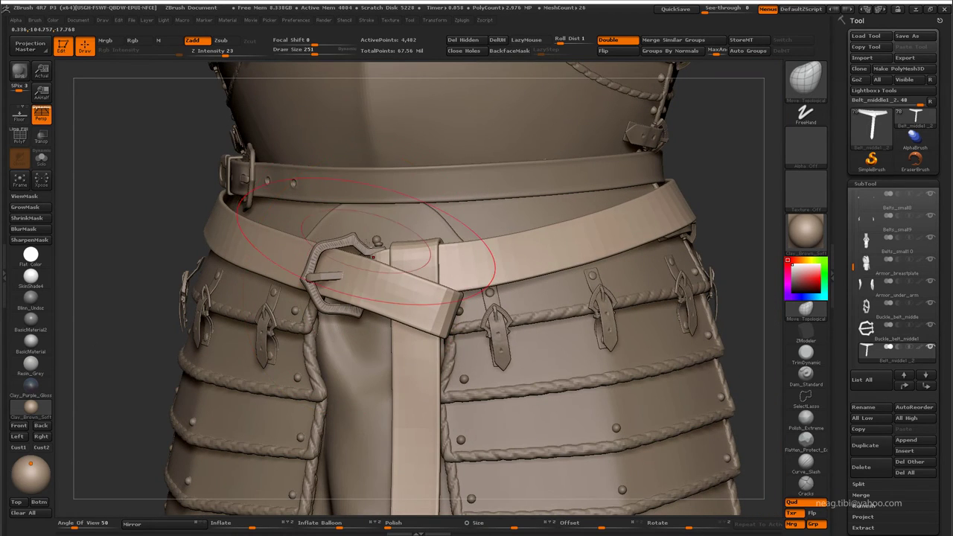
alt+click(365, 250)
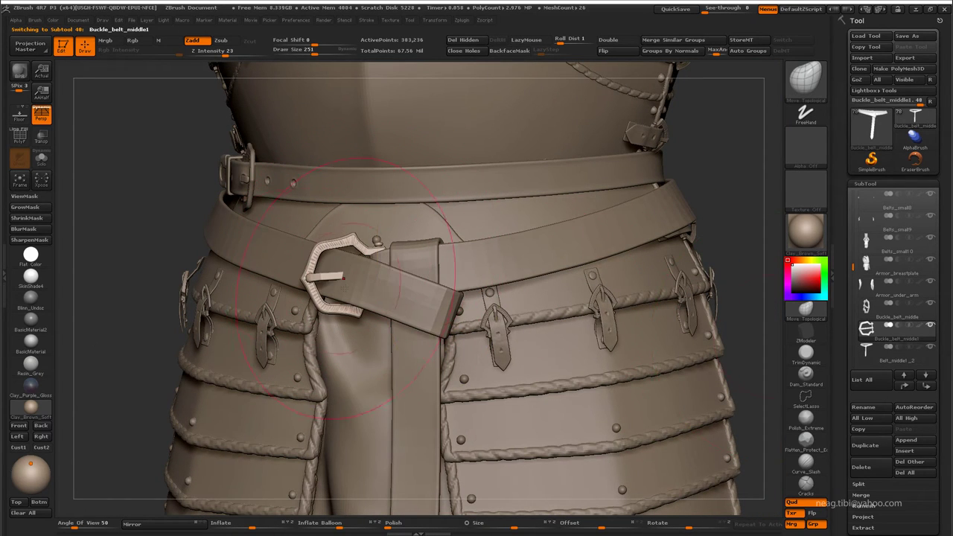
alt+drag(343, 277, 360, 269)
key(w)
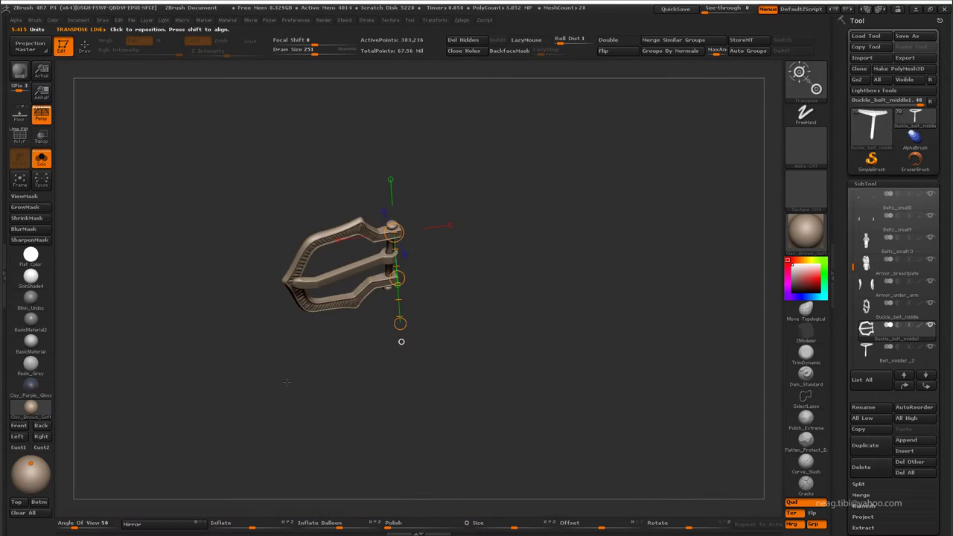
shift+drag(286, 382, 350, 384)
key(f)
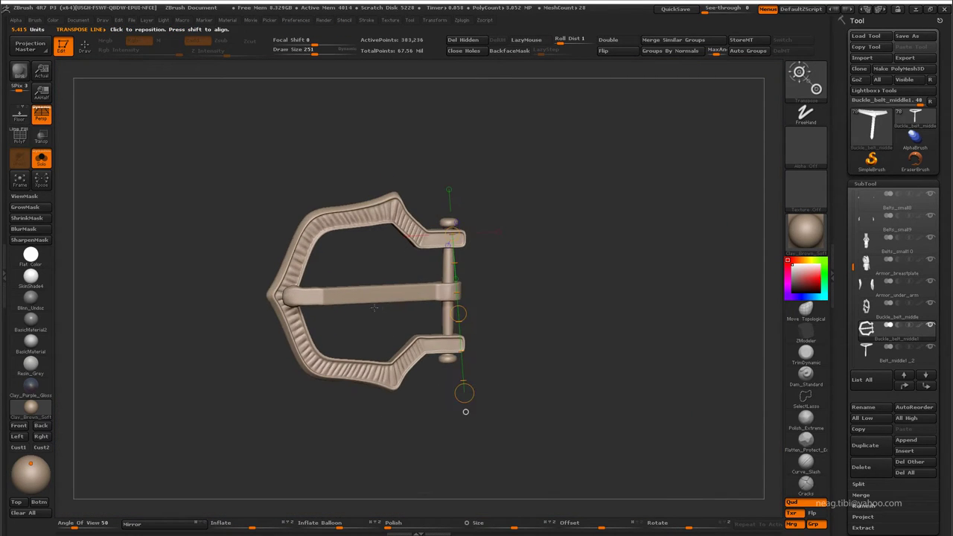
click(448, 292)
key(shift+ctrl+s)
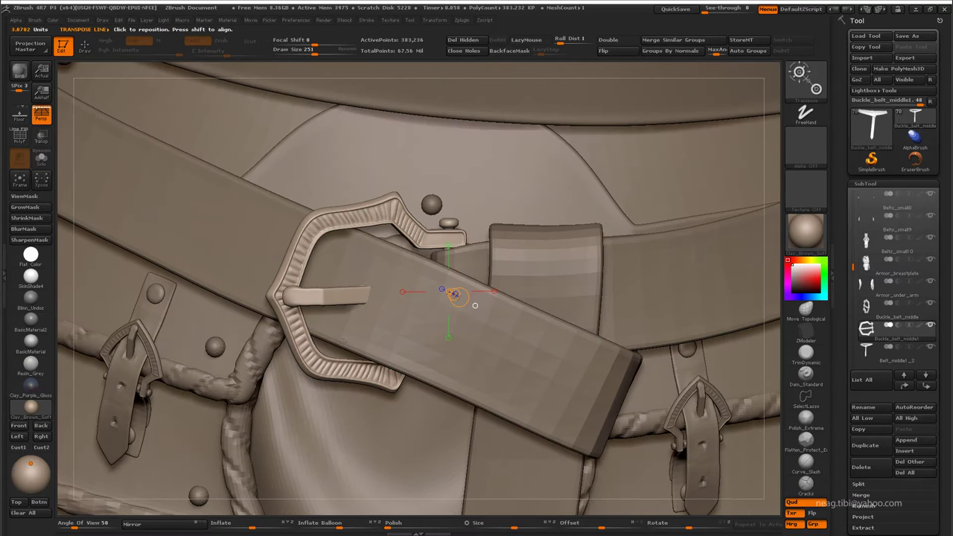
Step: Rotate the buckle about its pin, checking it from higher angles
drag(475, 305, 425, 278)
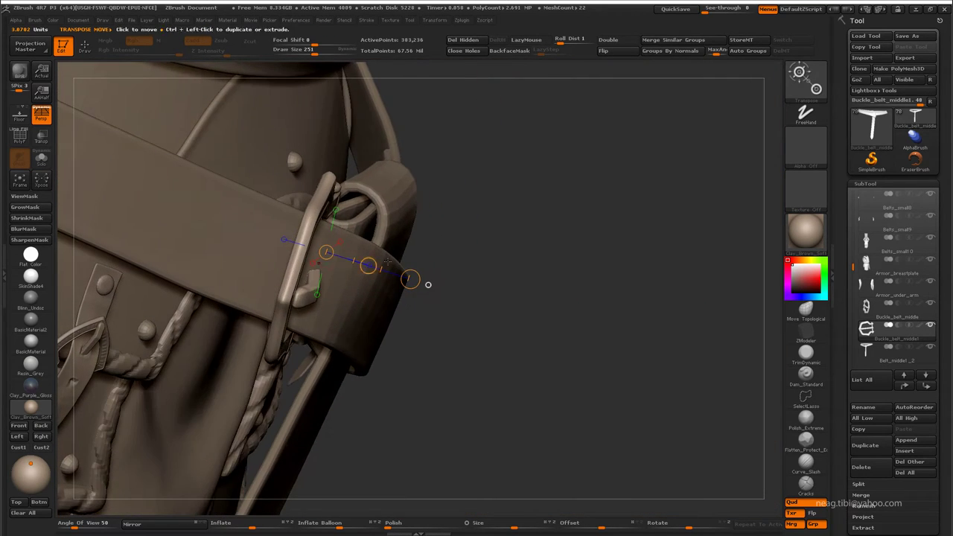
drag(478, 216, 448, 239)
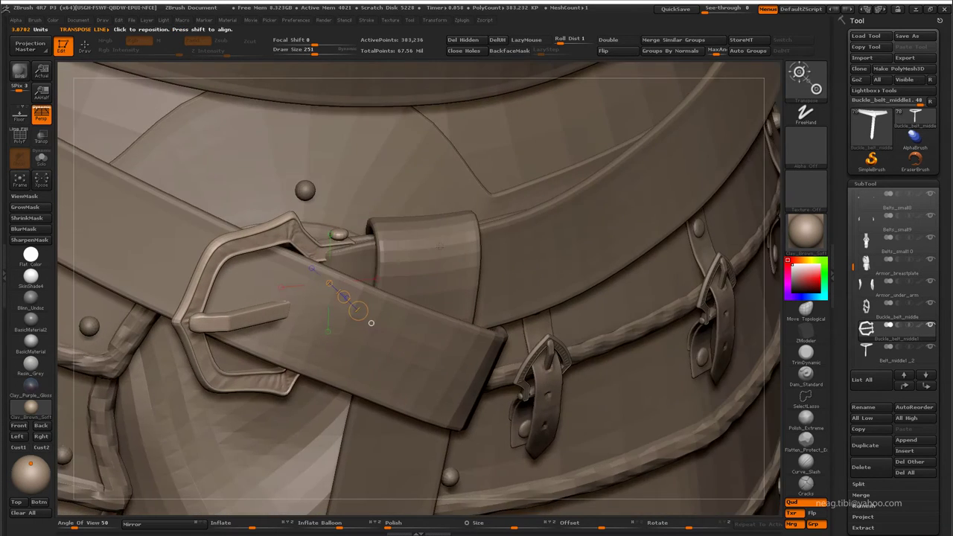
drag(371, 323, 308, 308)
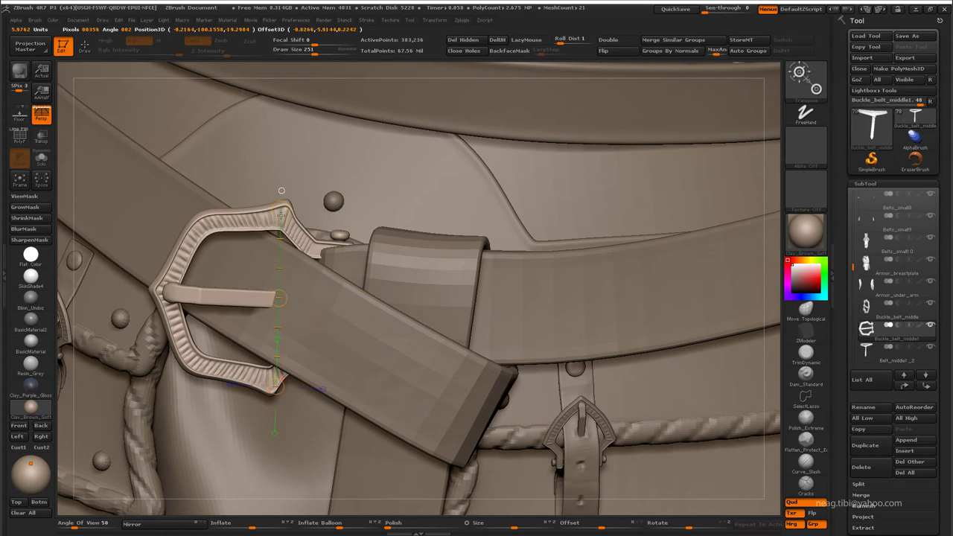
drag(281, 190, 280, 289)
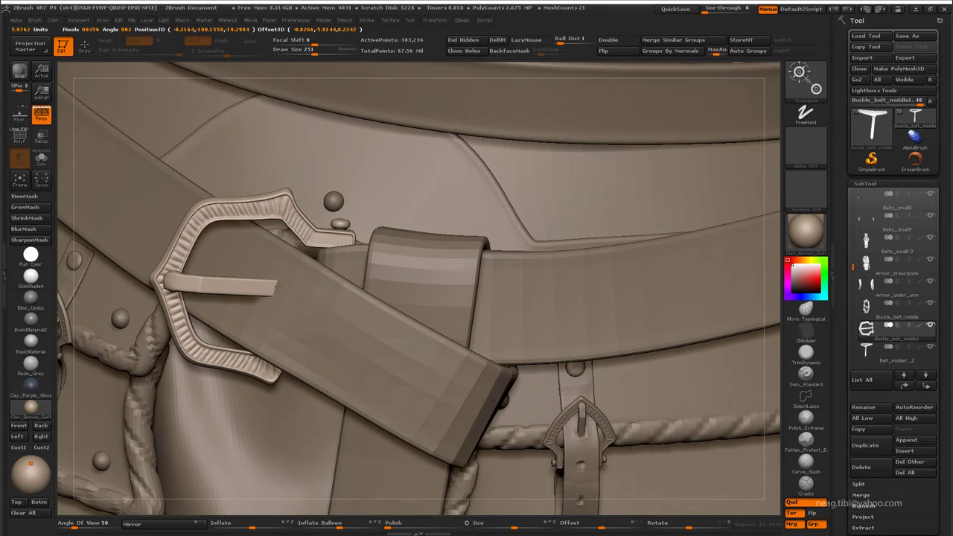
drag(374, 219, 399, 105)
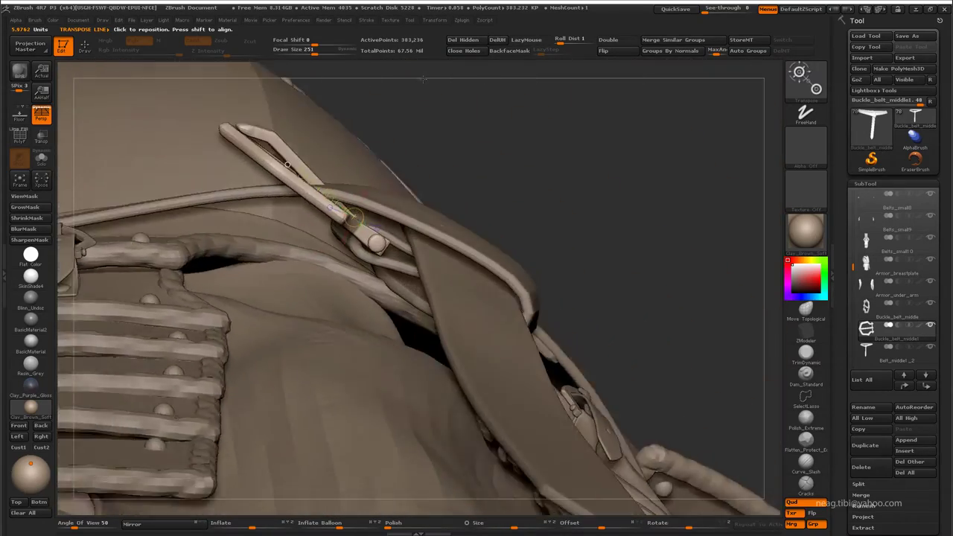
mouse_move(397, 104)
mouse_down()
mouse_move(410, 101)
mouse_move(395, 118)
mouse_up()
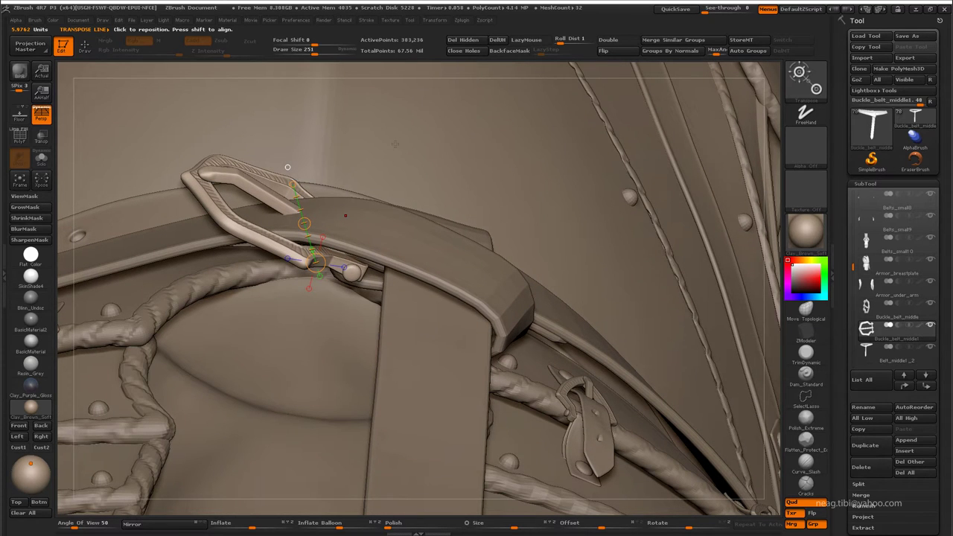
Step: Realign the rotation axis along the pin and rotate the buckle slightly further
mouse_move(288, 167)
mouse_down()
mouse_move(271, 166)
mouse_move(305, 119)
mouse_up()
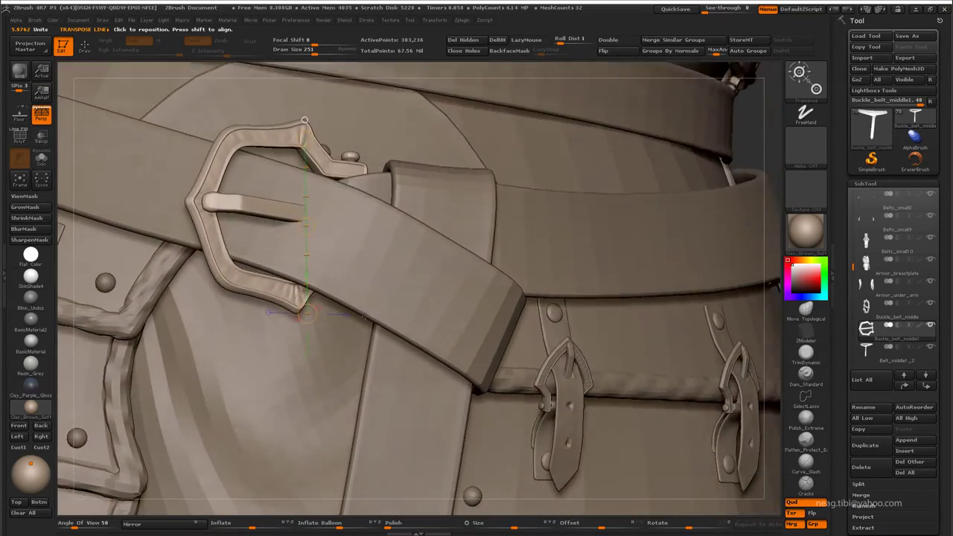
drag(364, 318, 367, 255)
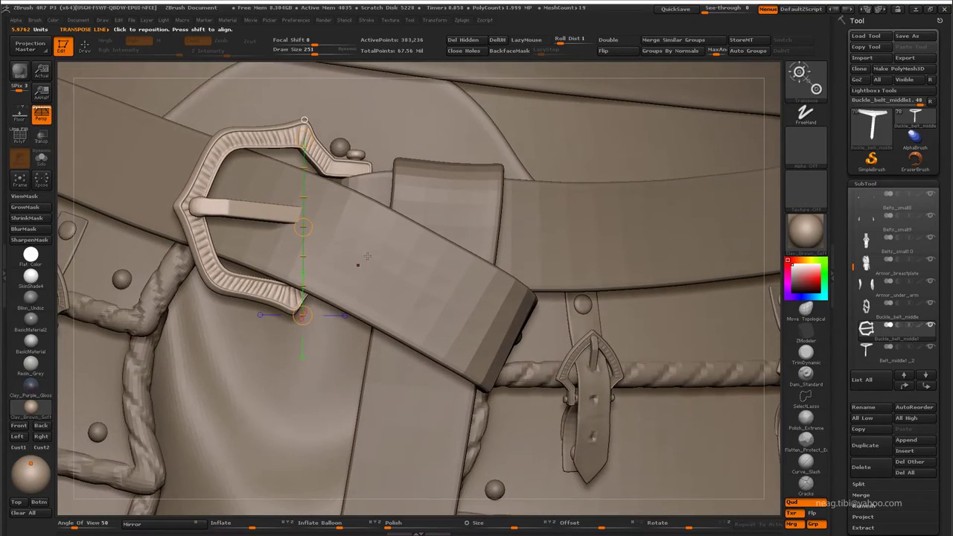
drag(301, 298, 355, 299)
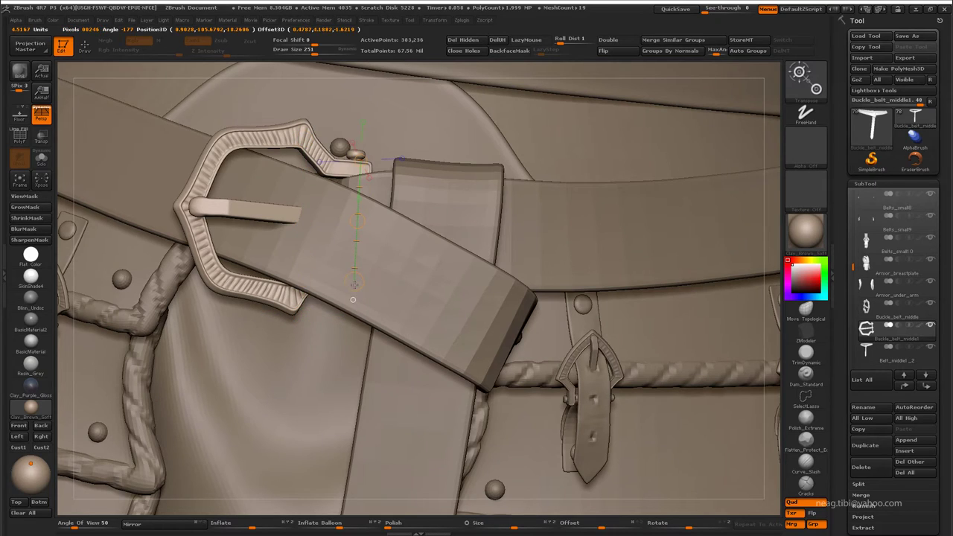
drag(336, 371, 387, 321)
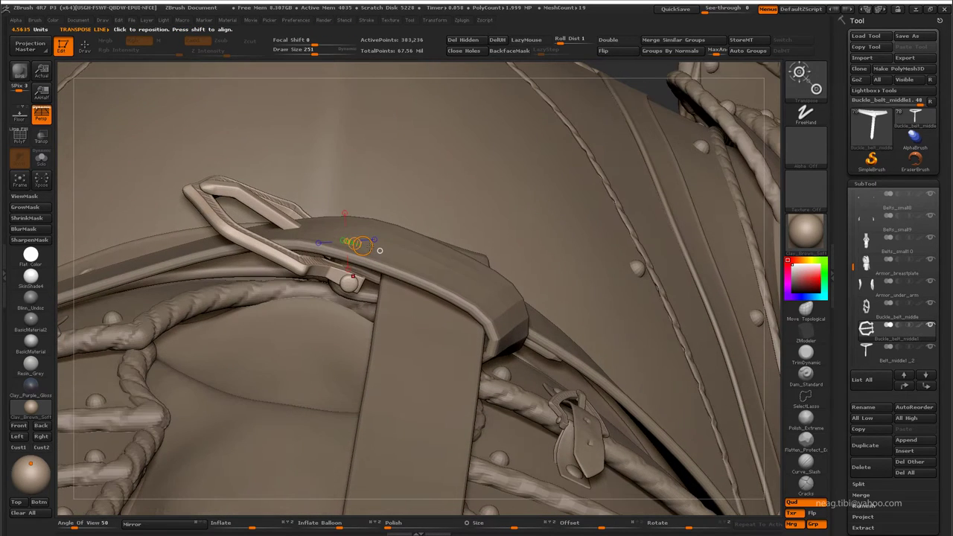
mouse_move(354, 299)
mouse_down()
mouse_move(357, 362)
mouse_move(375, 326)
mouse_up()
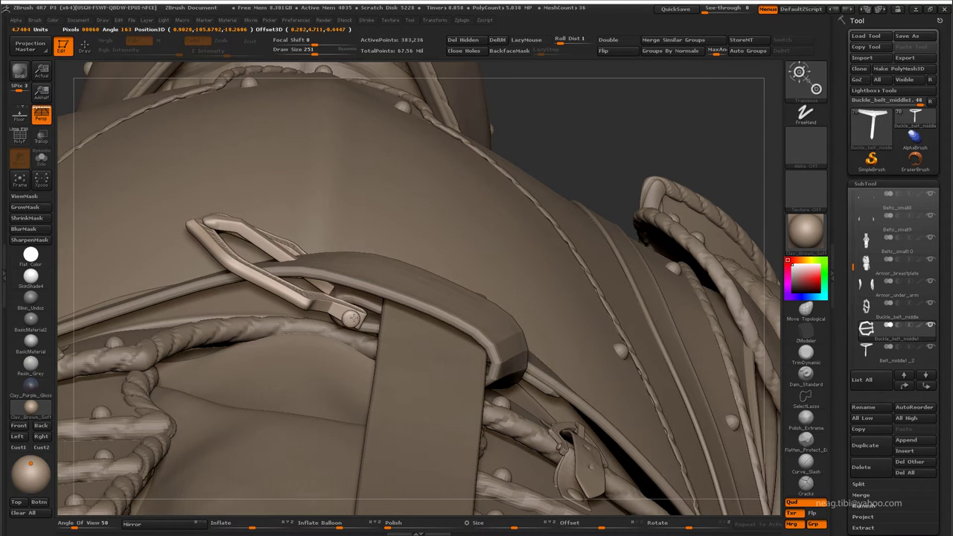
drag(223, 246, 231, 253)
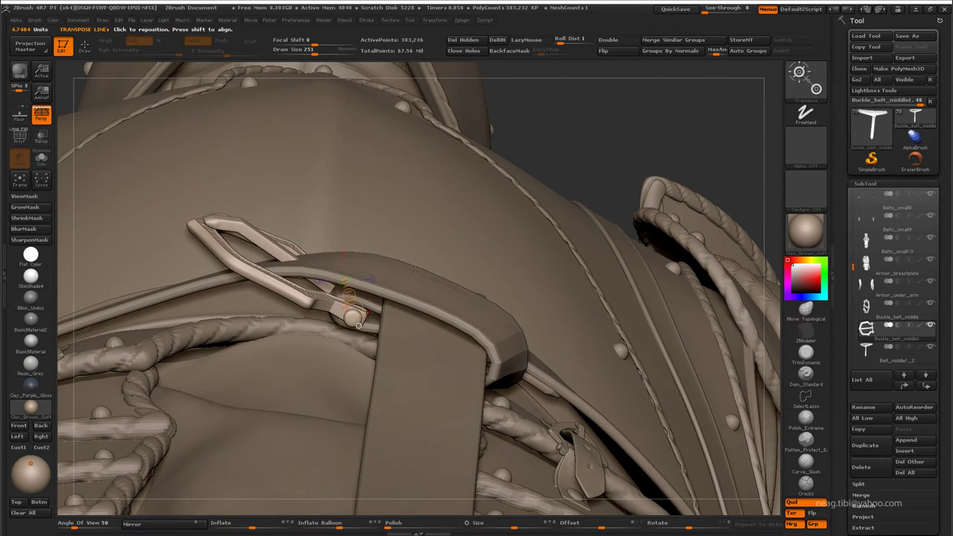
mouse_move(415, 271)
mouse_down()
mouse_move(444, 271)
mouse_move(402, 377)
mouse_move(474, 286)
mouse_move(458, 277)
mouse_up()
Step: Solo the buckle and align the transpose rotation axis along its pin
key(ctrl+shift+s)
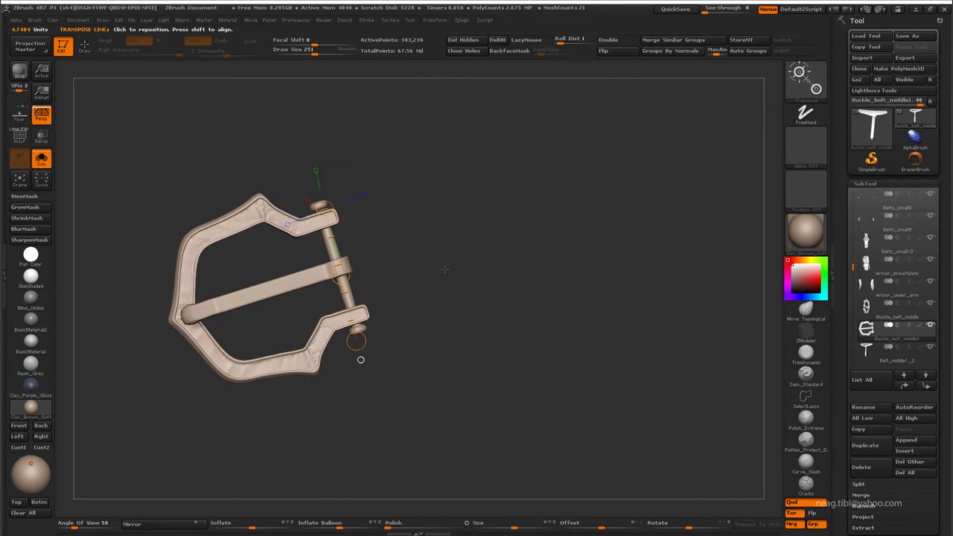
click(311, 345)
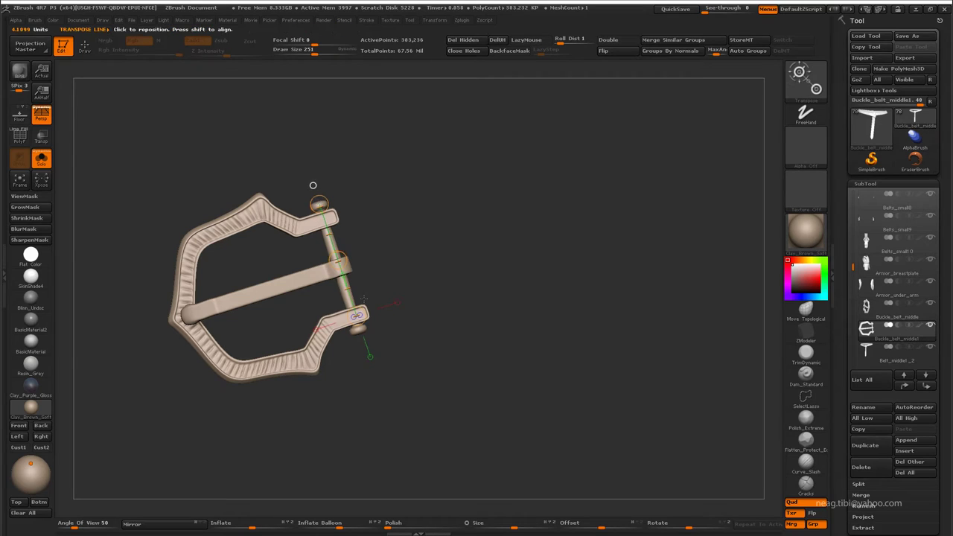
drag(313, 185, 367, 347)
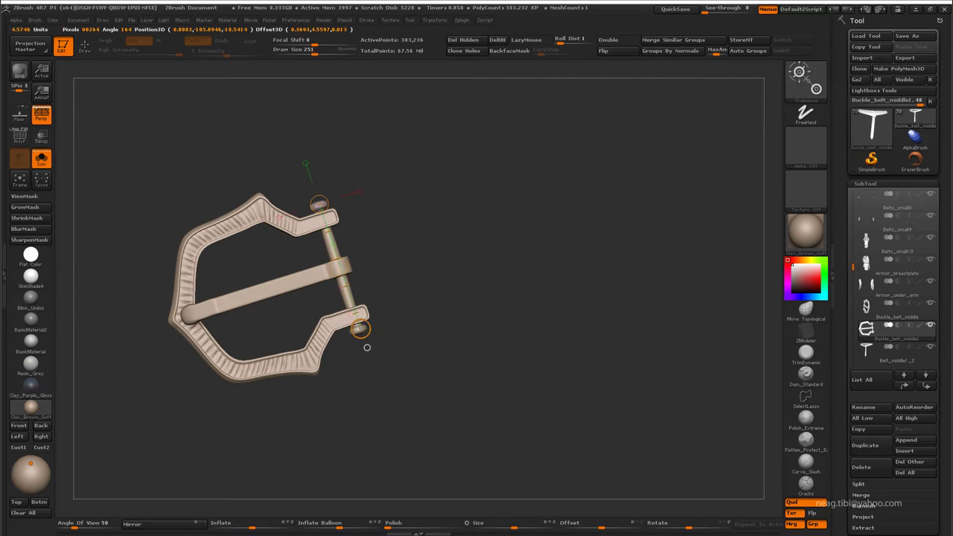
drag(419, 284, 494, 246)
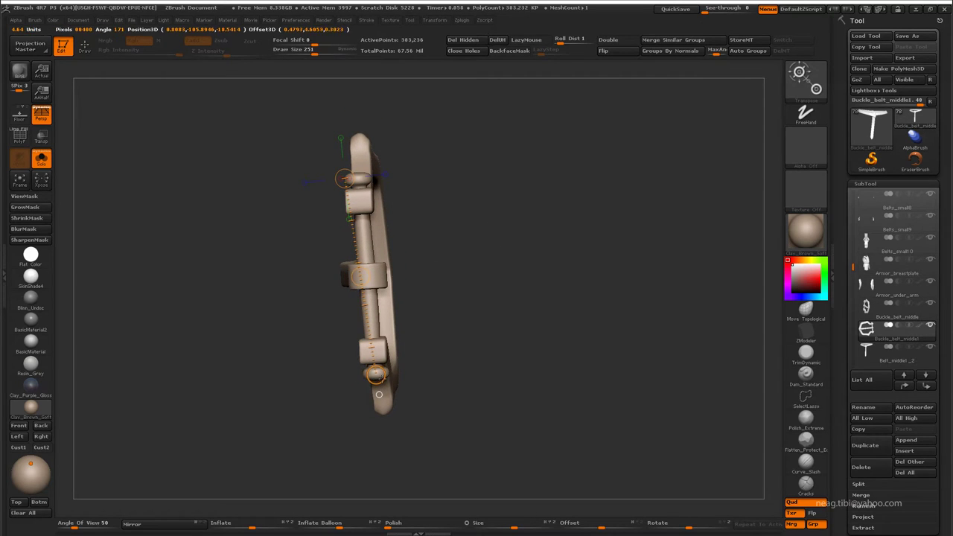
drag(379, 395, 341, 159)
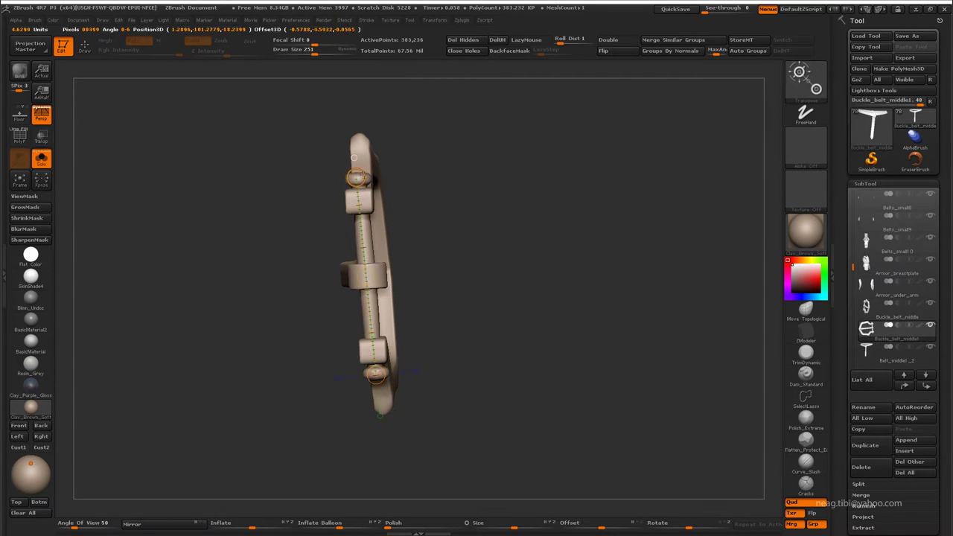
click(354, 159)
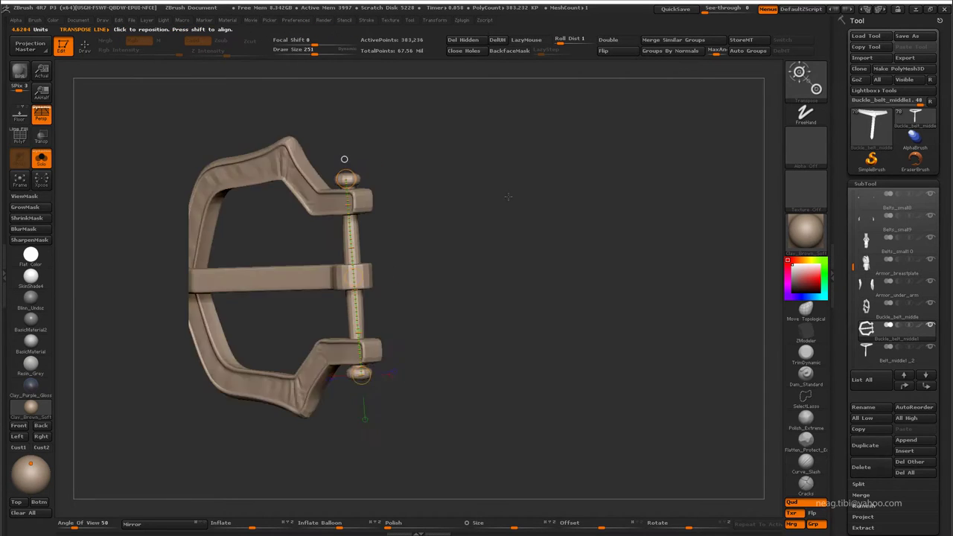
Step: Unsolo, spin the buckle around its pin over the strap, and return to Draw mode
key(shift+ctrl+s)
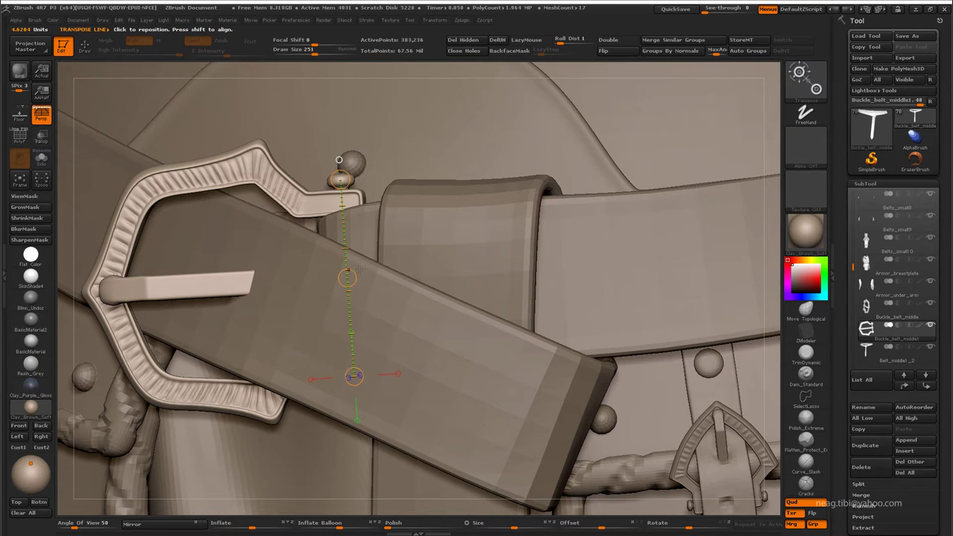
drag(339, 160, 393, 319)
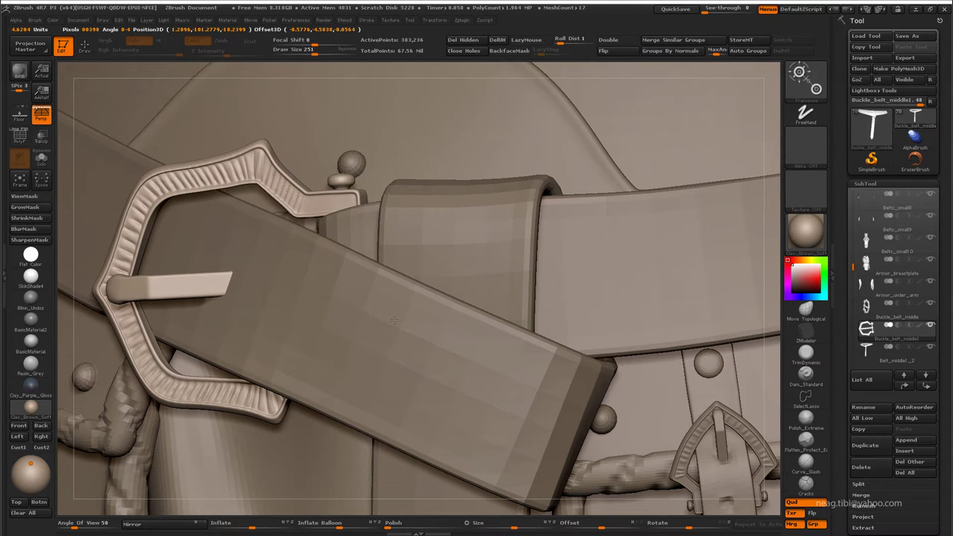
key(q)
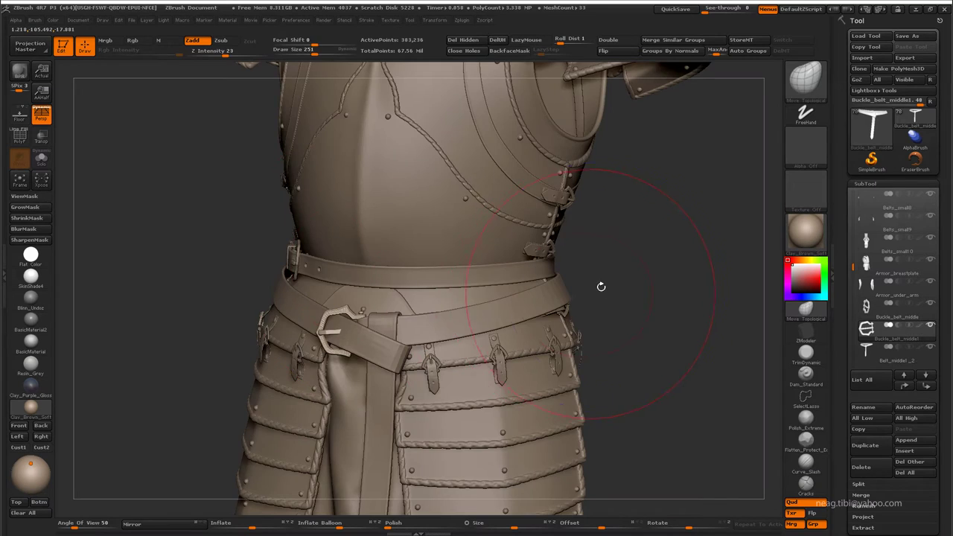
drag(601, 286, 413, 323)
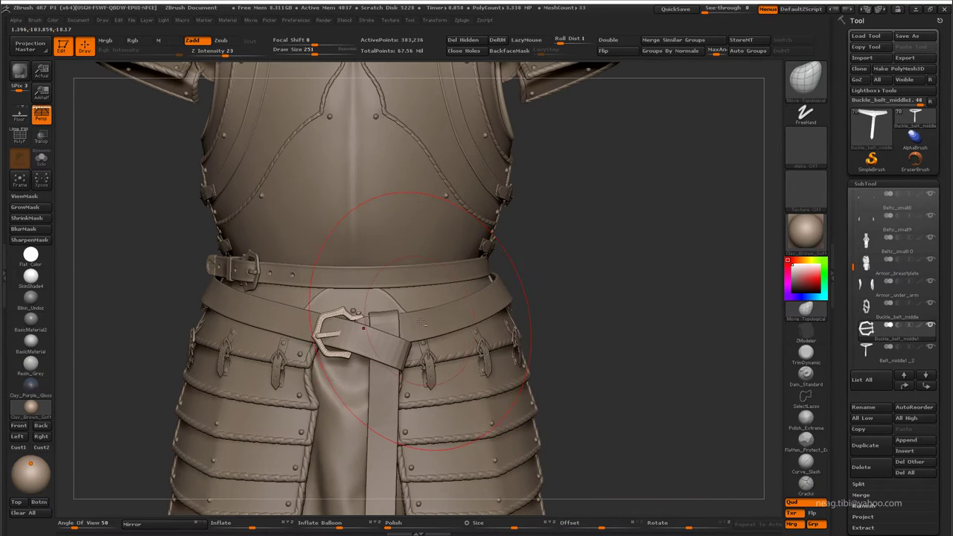
Step: Select the diagonal Belt_middle1_2 strap and switch to the Smooth brush
alt+click(422, 320)
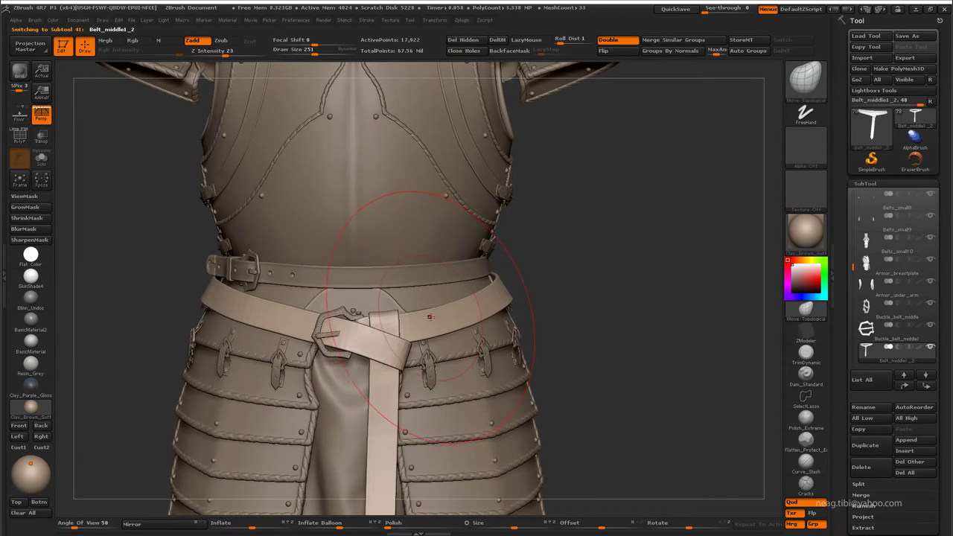
mouse_move(413, 313)
mouse_down()
mouse_move(435, 268)
mouse_move(474, 245)
mouse_move(490, 248)
mouse_move(464, 250)
mouse_move(474, 274)
mouse_move(482, 243)
mouse_up()
key(shift)
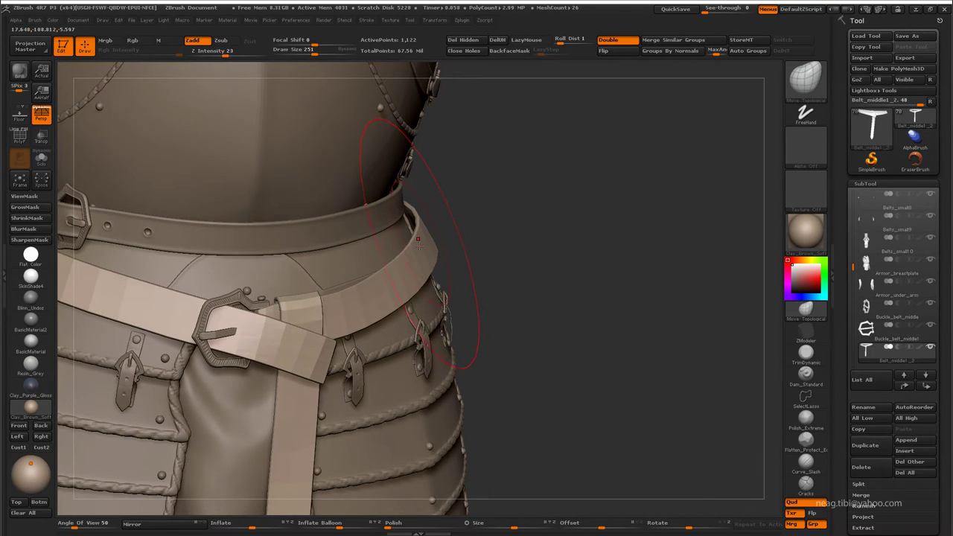
drag(415, 235, 422, 231)
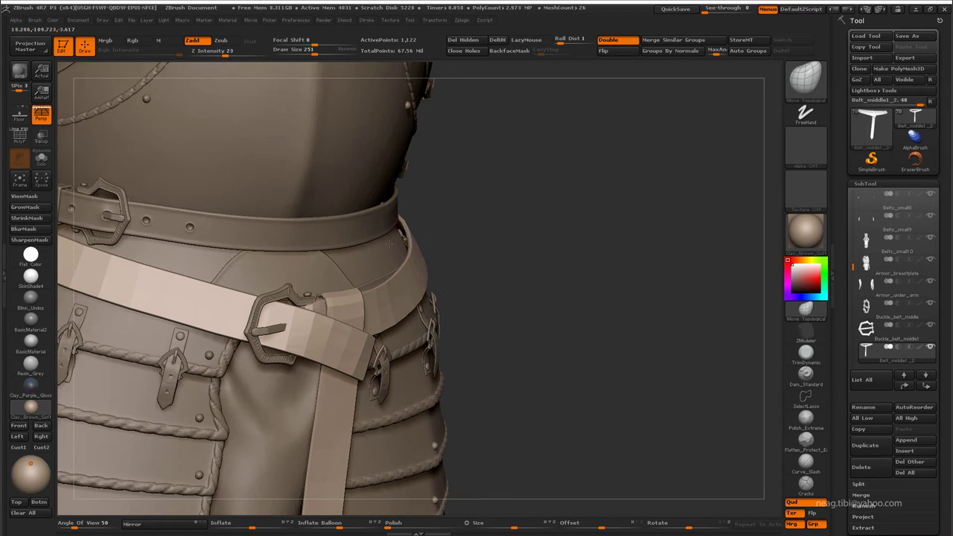
mouse_move(403, 273)
mouse_down()
mouse_move(373, 253)
mouse_move(417, 223)
mouse_move(447, 246)
mouse_up()
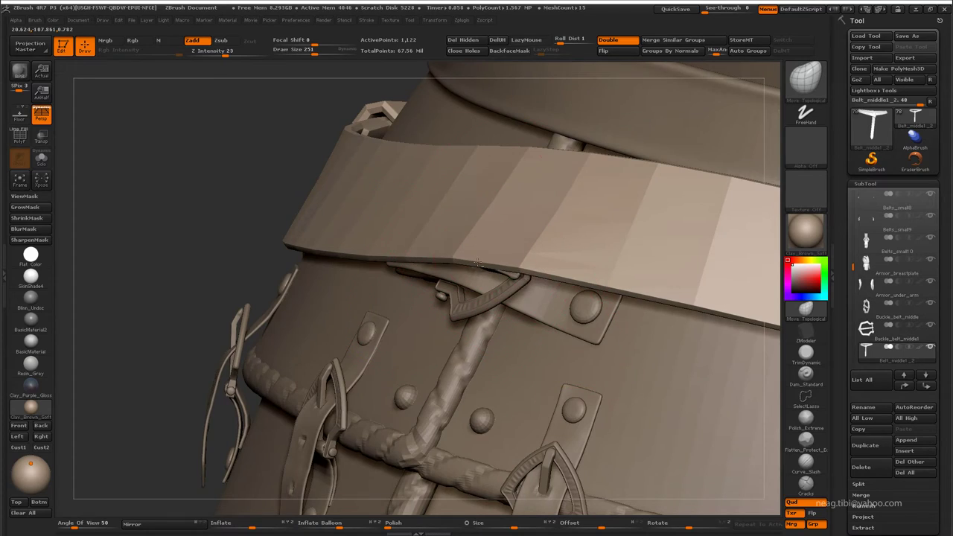
Step: Smooth the strap along its left edge near the side buckle
mouse_move(478, 264)
mouse_down()
mouse_move(531, 287)
mouse_move(519, 257)
mouse_up()
drag(626, 272, 614, 239)
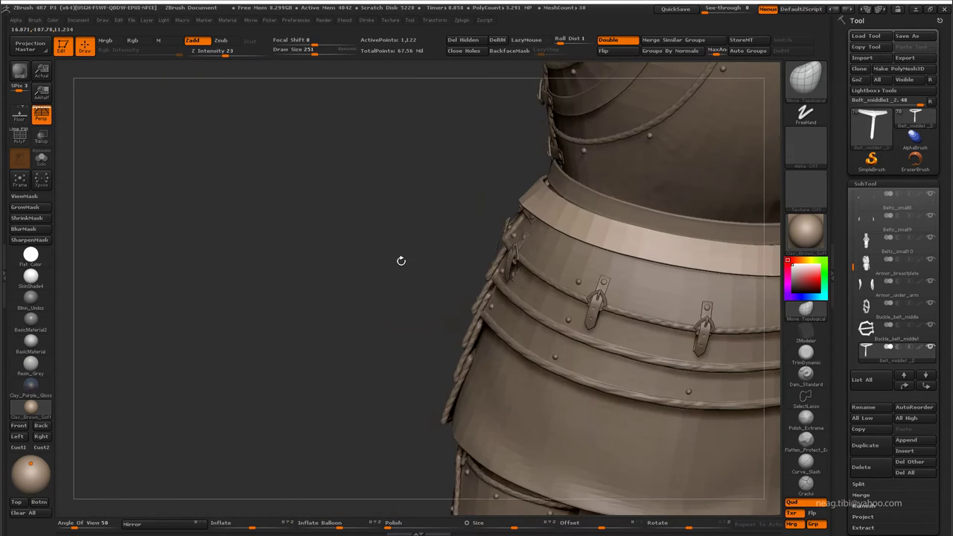
mouse_move(400, 260)
mouse_down()
mouse_move(417, 223)
mouse_move(476, 242)
mouse_move(383, 319)
mouse_move(202, 298)
mouse_move(336, 313)
mouse_move(200, 314)
mouse_move(292, 168)
mouse_up()
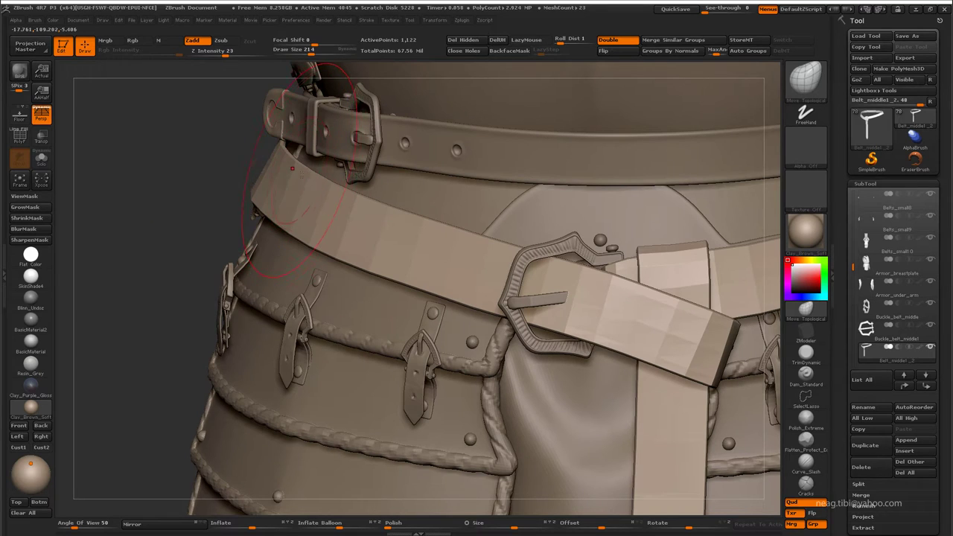
drag(284, 151, 282, 149)
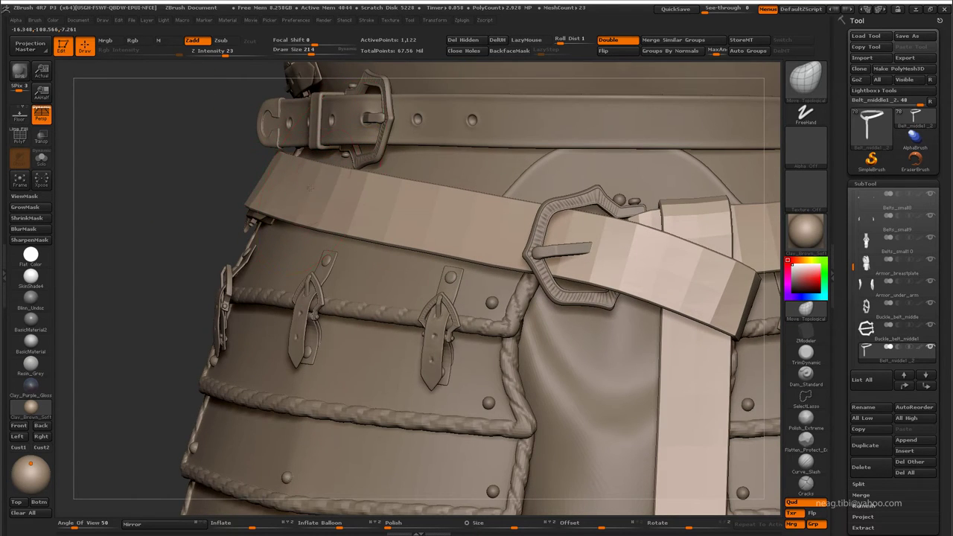
mouse_move(306, 190)
mouse_down()
mouse_move(322, 162)
mouse_move(353, 192)
mouse_move(335, 198)
mouse_move(313, 151)
mouse_move(296, 149)
mouse_up()
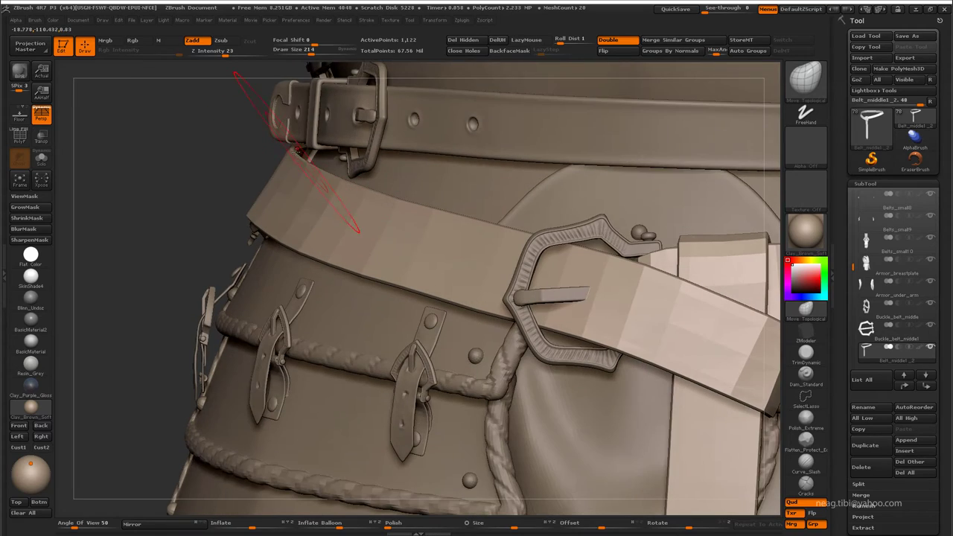
mouse_move(294, 154)
mouse_down()
mouse_move(304, 175)
mouse_move(286, 164)
mouse_move(364, 215)
mouse_move(317, 201)
mouse_up()
Step: Resize the brush and orbit to a low side view of the middle belt strap
key(space)
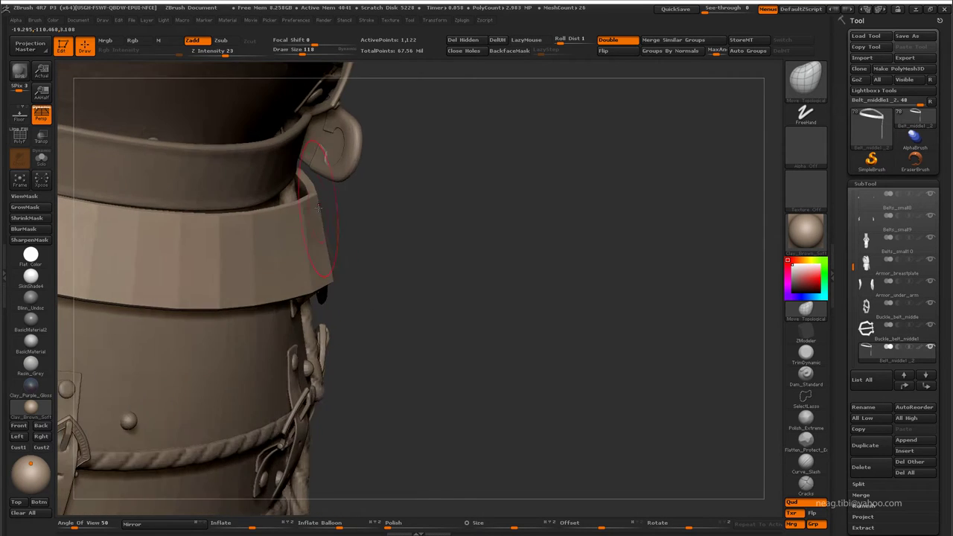
drag(315, 195, 313, 194)
key(space)
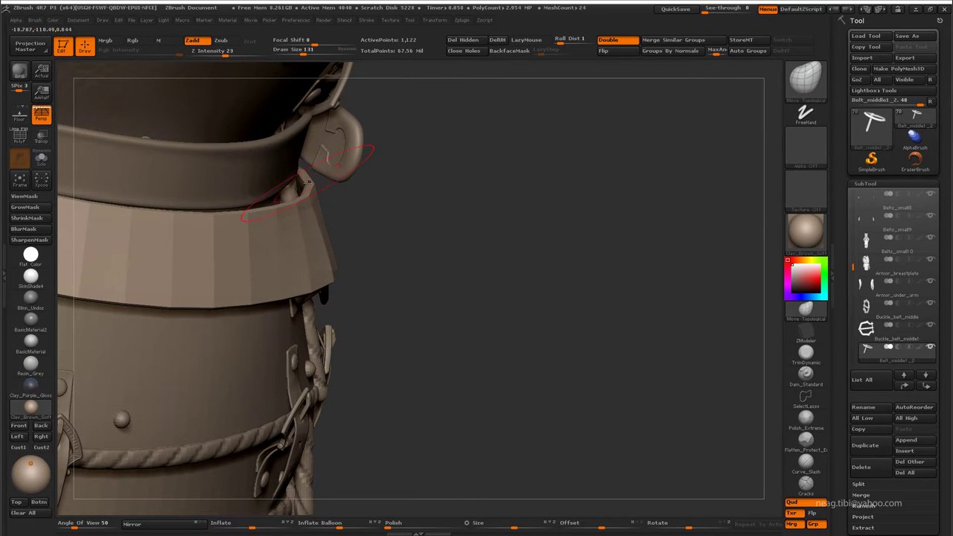
mouse_move(285, 192)
mouse_down()
mouse_move(307, 196)
mouse_move(308, 208)
mouse_up()
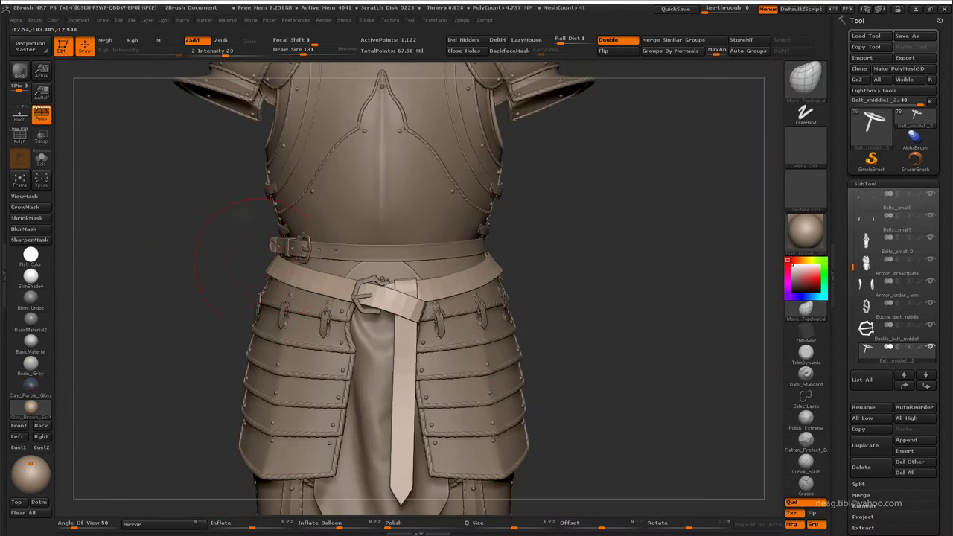
mouse_move(494, 275)
mouse_down()
mouse_move(479, 176)
mouse_move(417, 195)
mouse_move(488, 291)
mouse_move(485, 432)
mouse_move(590, 280)
mouse_up()
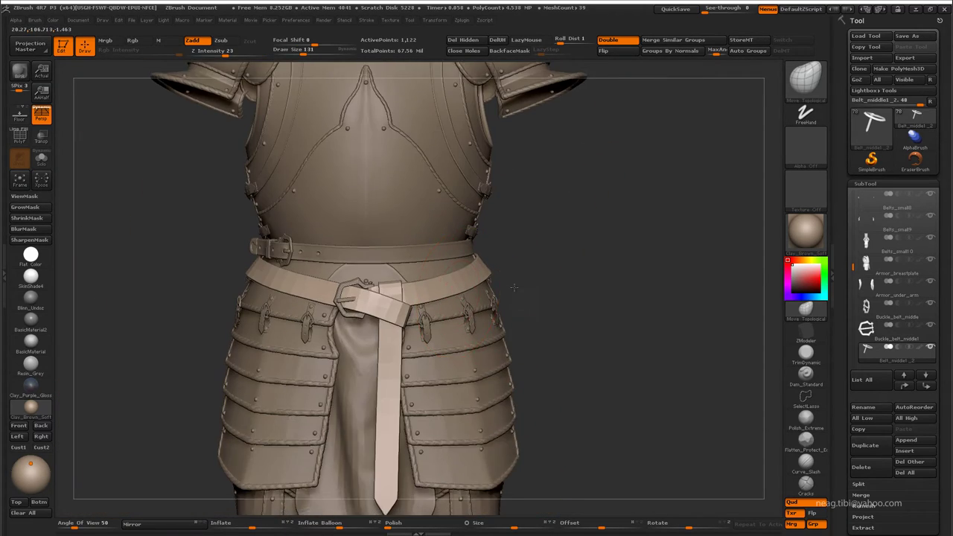
scroll(325, 289, up, 3)
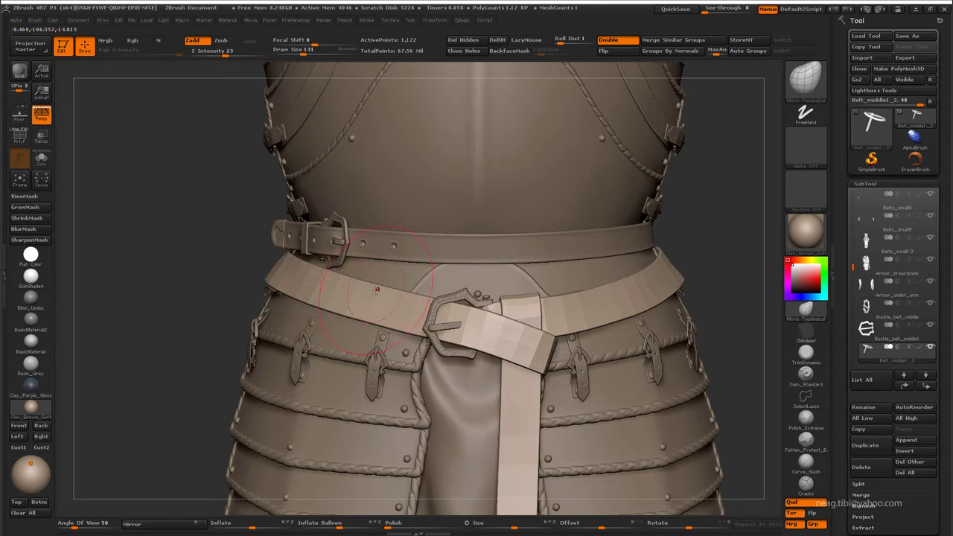
scroll(438, 313, down, 3)
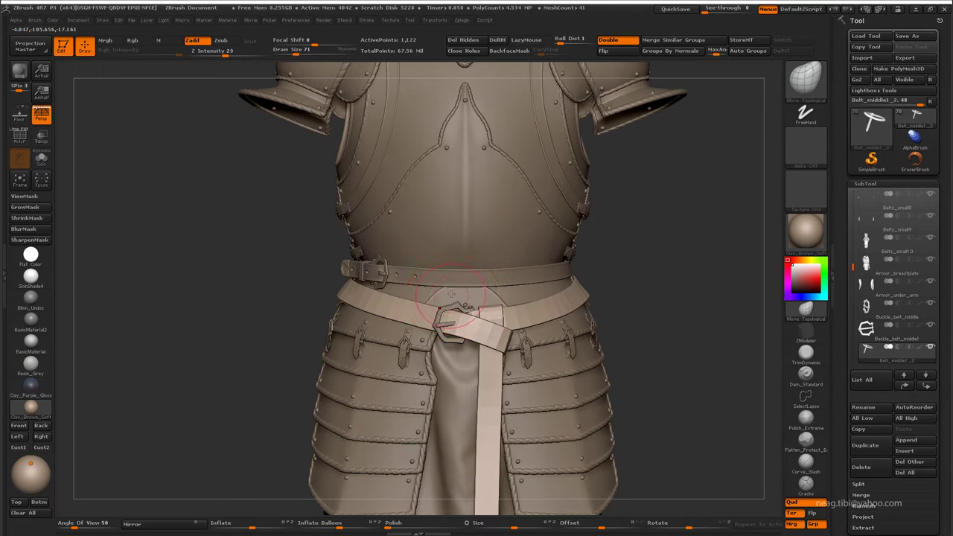
Step: Isolate the belt and inflate its mesh slightly
key(ctrl+shift+f)
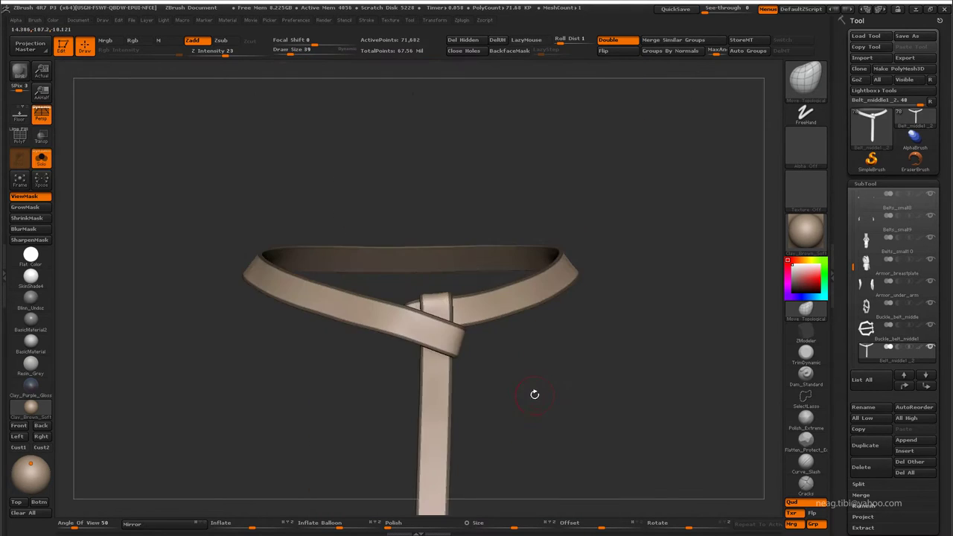
scroll(514, 371, up, 5)
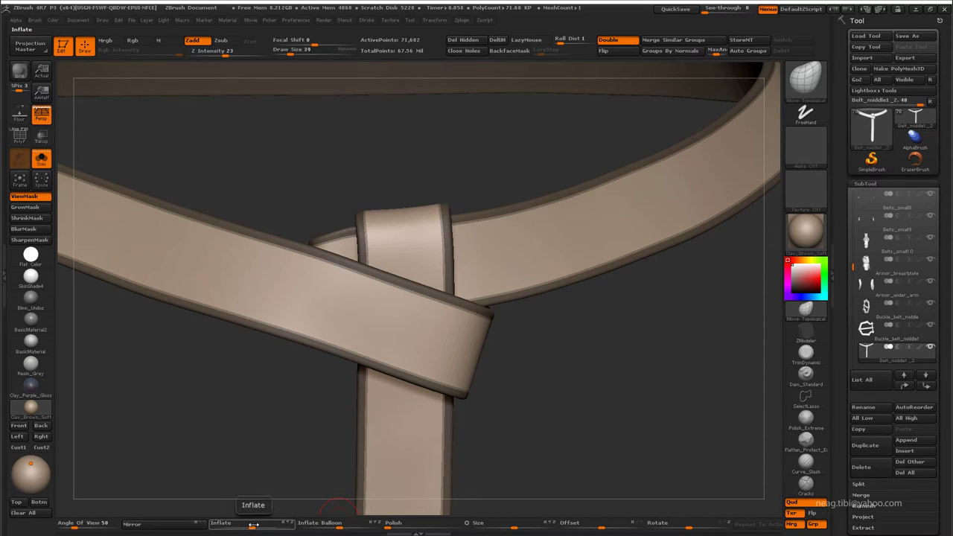
drag(253, 526, 262, 524)
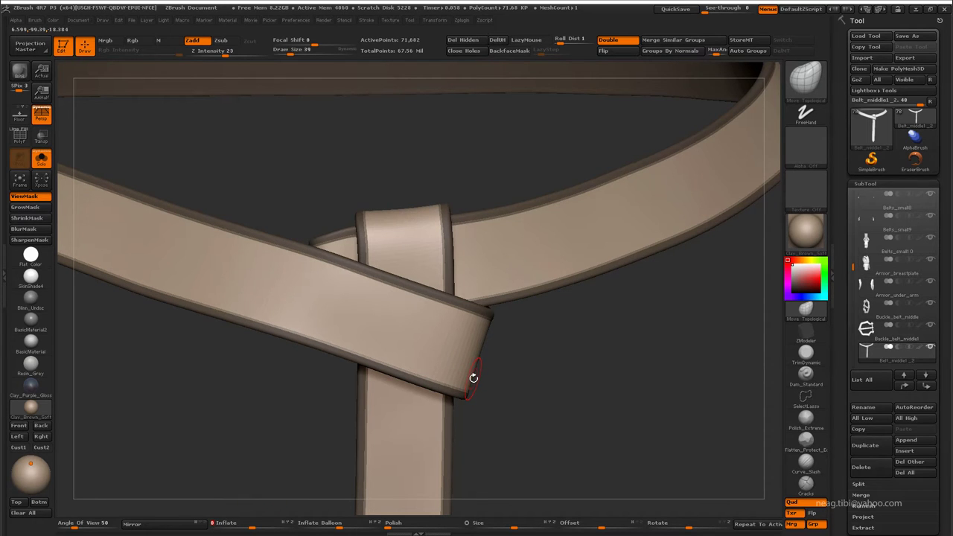
mouse_move(511, 389)
mouse_down()
mouse_move(538, 410)
mouse_move(530, 391)
mouse_up()
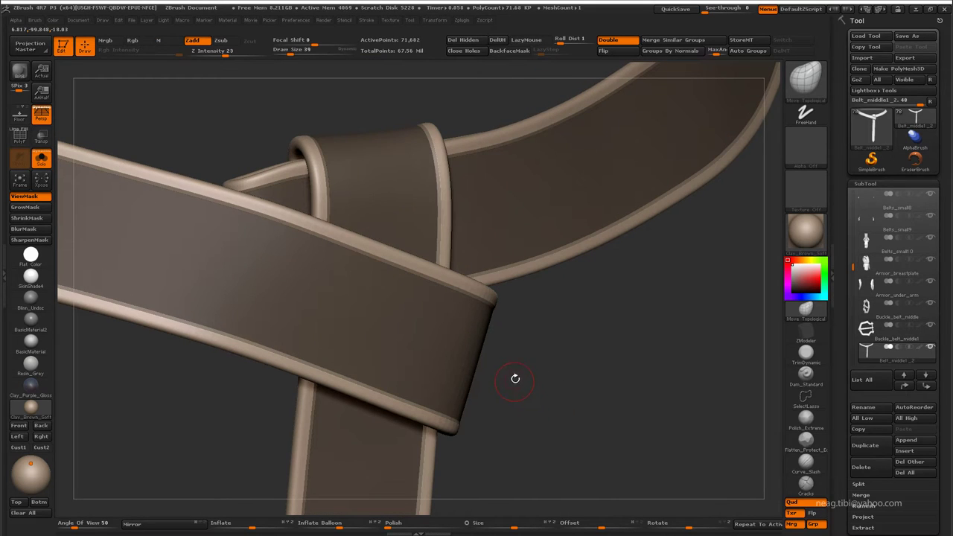
Step: Mask the belt's central band by polygroup, then invert it so only the rims stay free
key(ctrl)
key(ctrl)
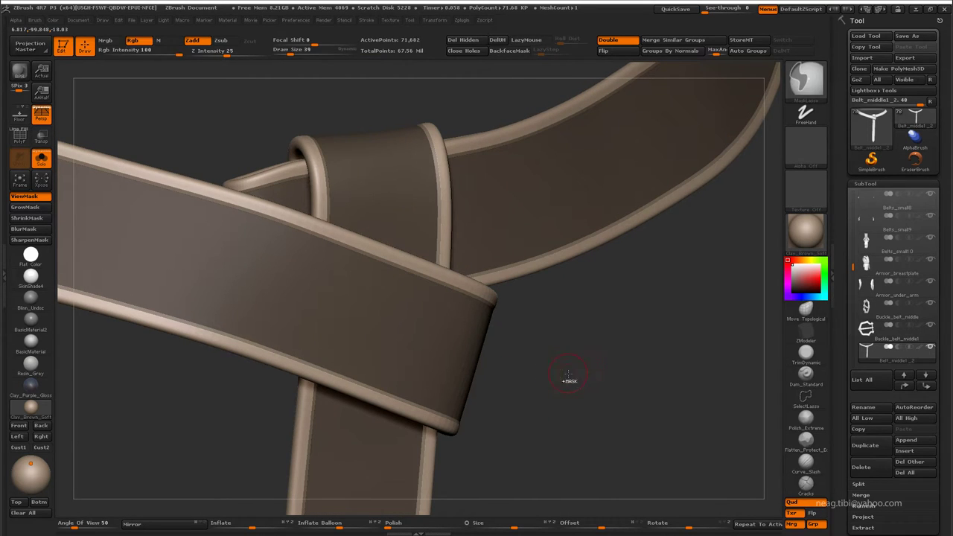
key(shift+f)
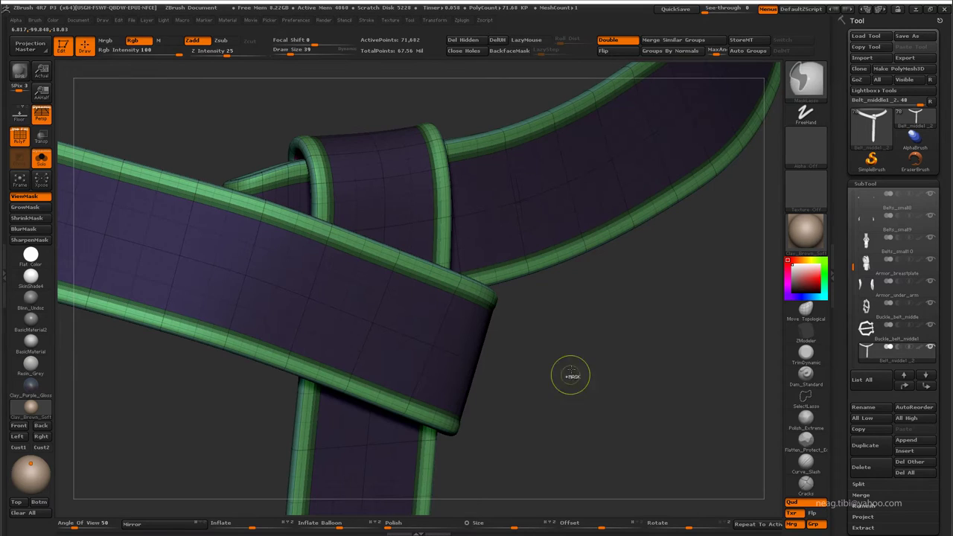
ctrl+click(561, 379)
key(shift+f)
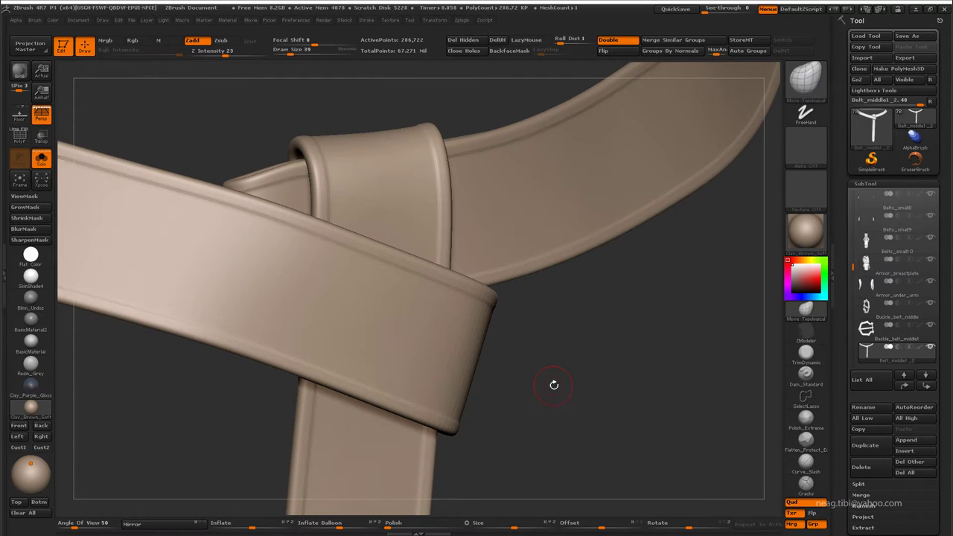
drag(551, 383, 492, 354)
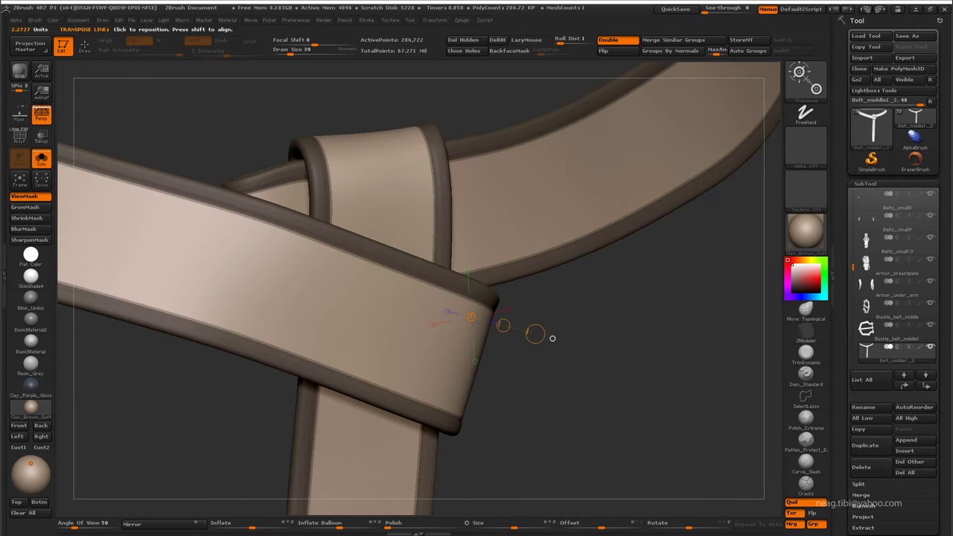
key(ctrl+h)
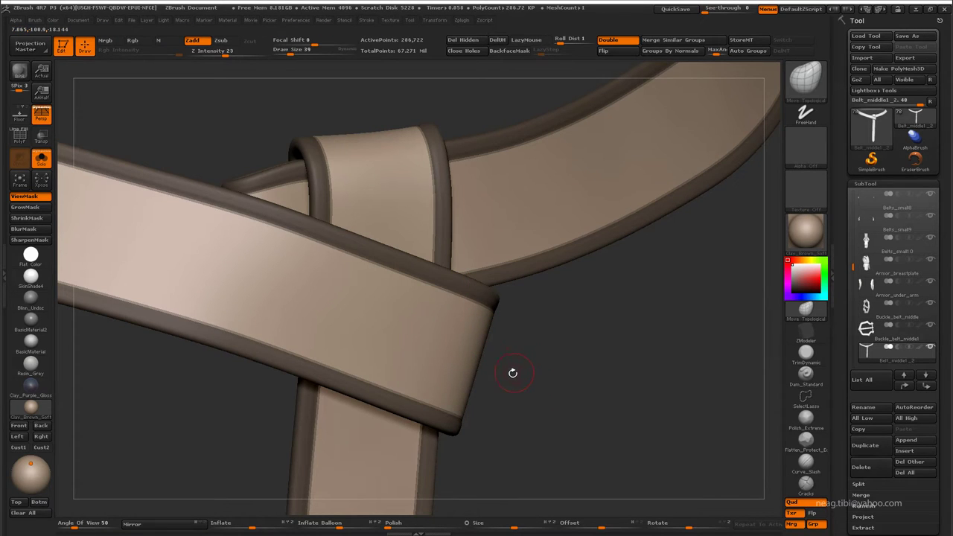
ctrl+click(168, 409)
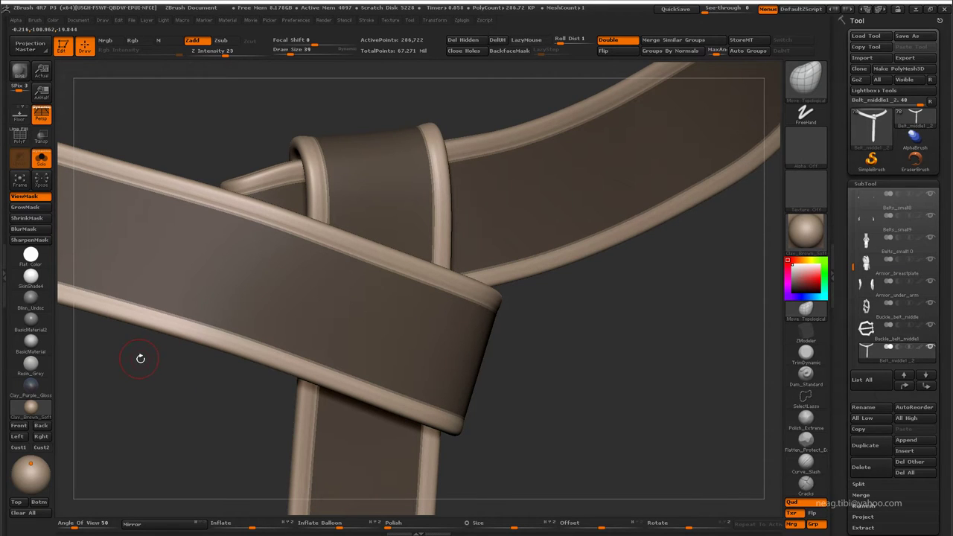
key(ctrl+h)
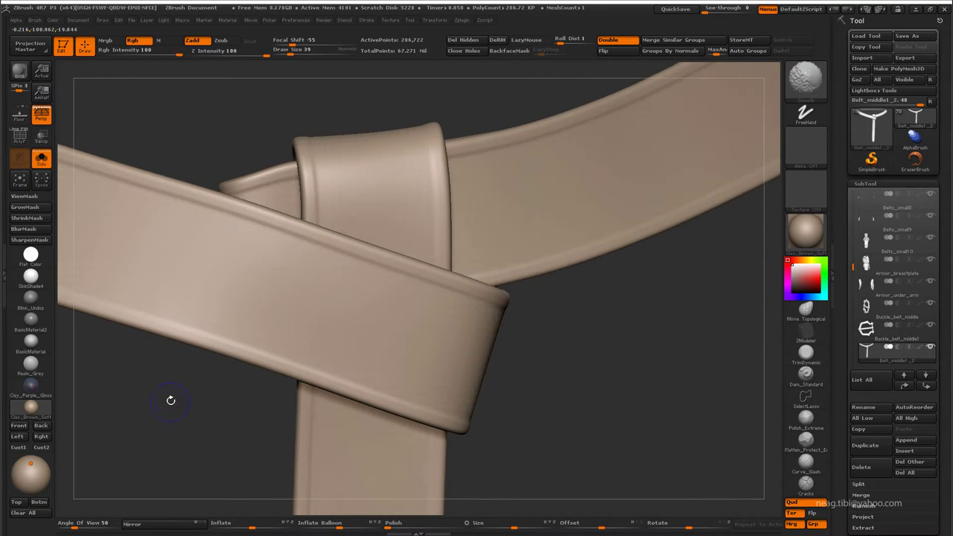
key(shift+f)
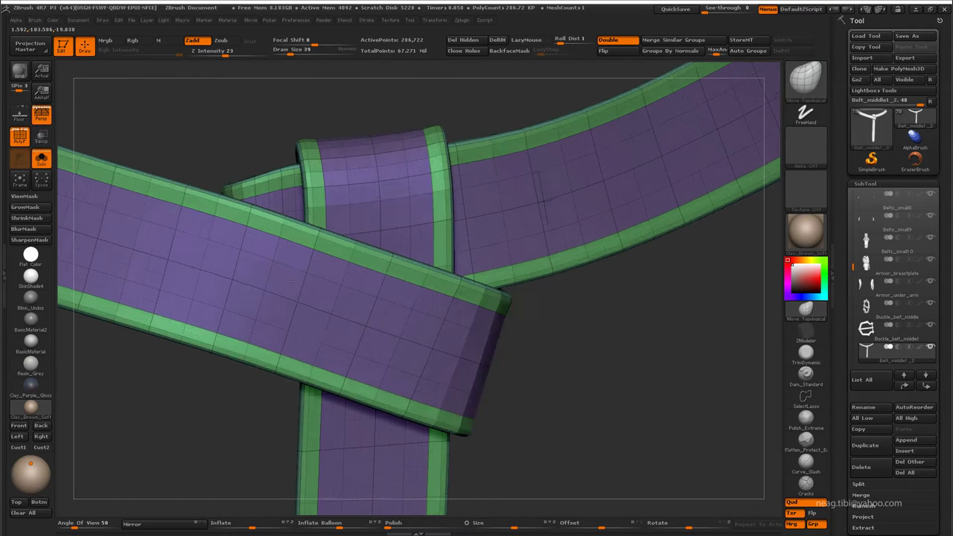
Step: Insert edge loops along the belt's lower and upper green rims
alt+drag(248, 346, 288, 270)
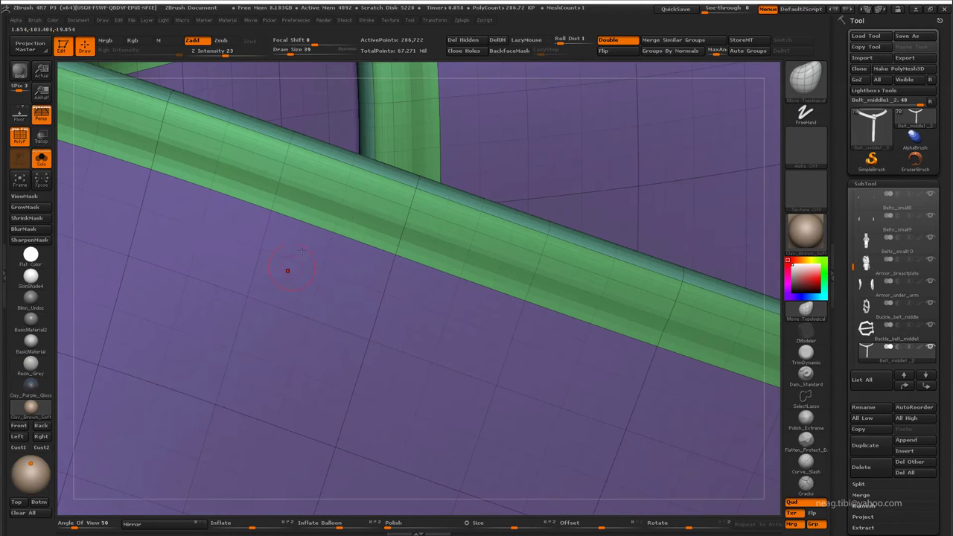
click(336, 222)
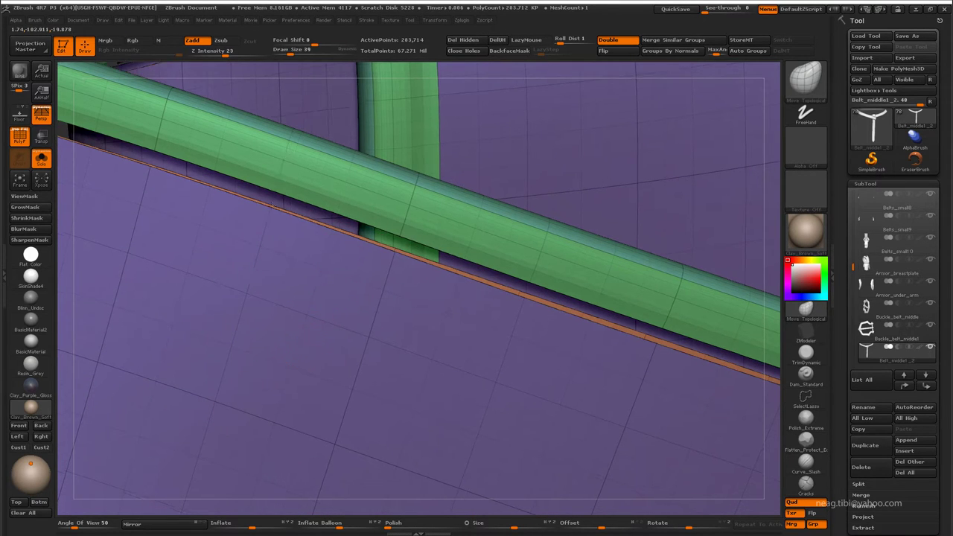
drag(323, 323, 276, 398)
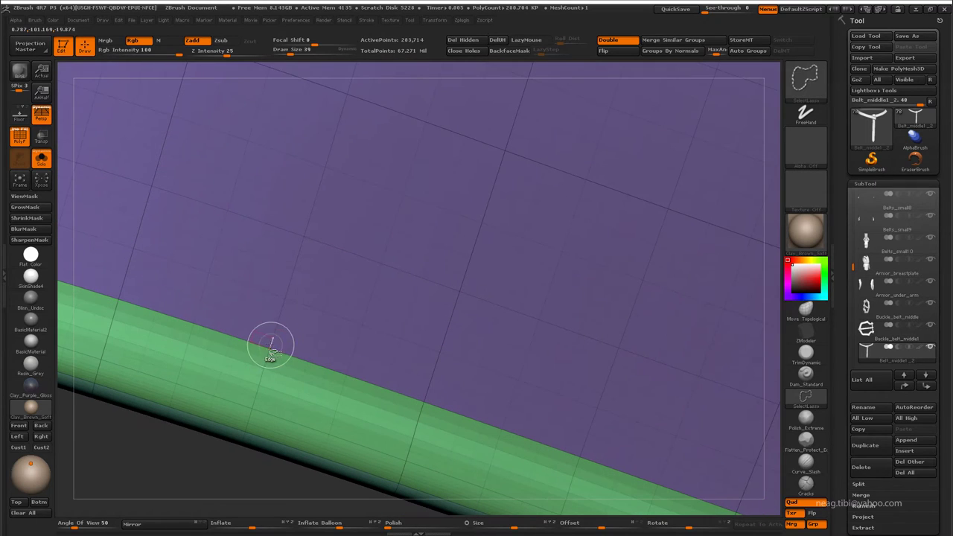
click(269, 362)
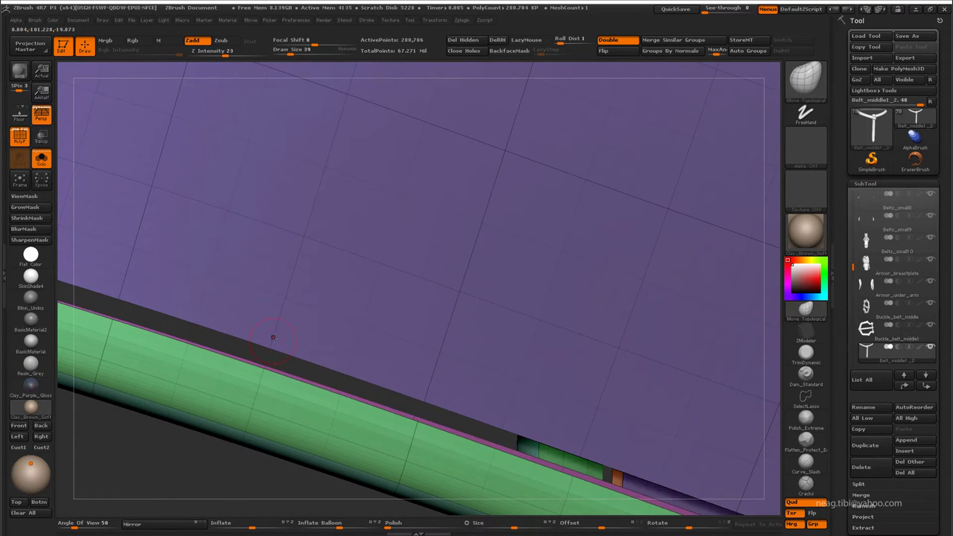
Step: Frame and orbit the belt, then mask all but the thin new rim strips
key(f)
mouse_move(506, 298)
mouse_down()
mouse_move(537, 311)
mouse_move(421, 409)
mouse_move(385, 283)
mouse_move(388, 407)
mouse_move(374, 382)
mouse_up()
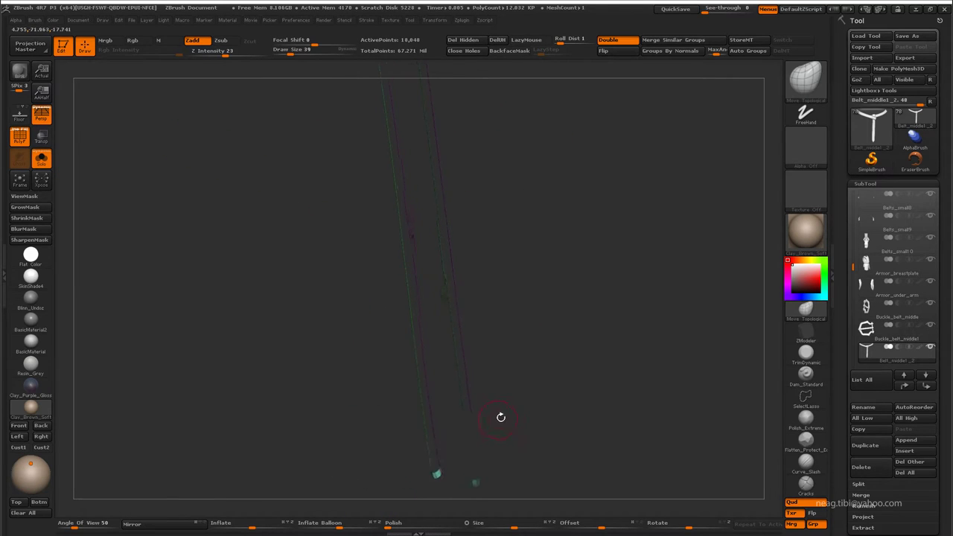
mouse_move(500, 417)
mouse_down()
mouse_move(553, 392)
mouse_move(513, 357)
mouse_move(535, 335)
mouse_move(501, 459)
mouse_move(522, 345)
mouse_move(521, 373)
mouse_move(533, 194)
mouse_move(524, 435)
mouse_up()
key(ctrl)
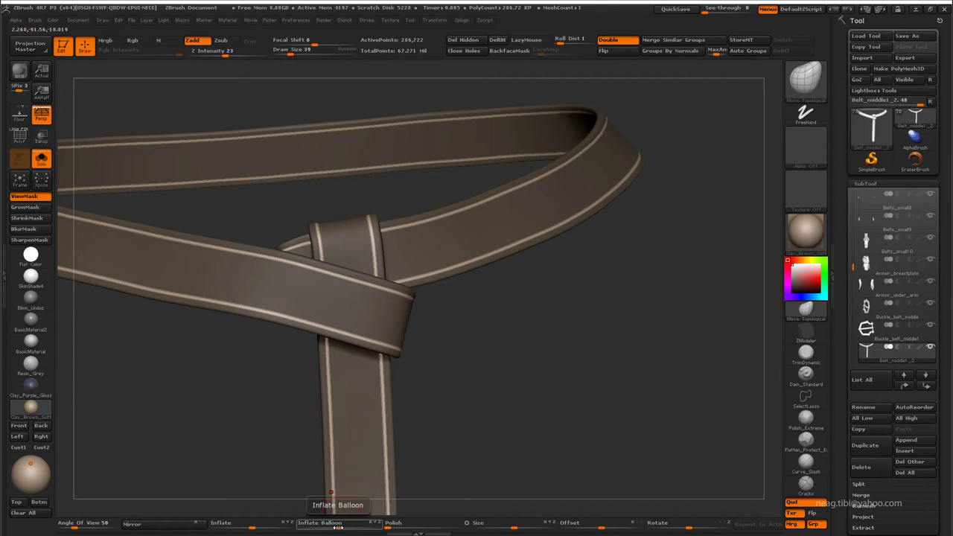
Step: Sink the unmasked rim strips with Inflate Balloon -15, then clear the mask
click(336, 513)
click(343, 514)
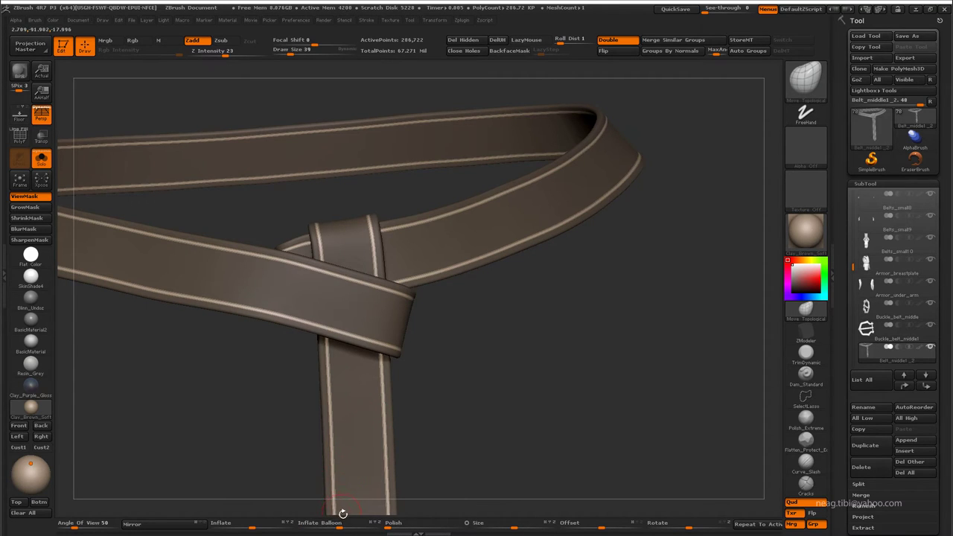
click(341, 522)
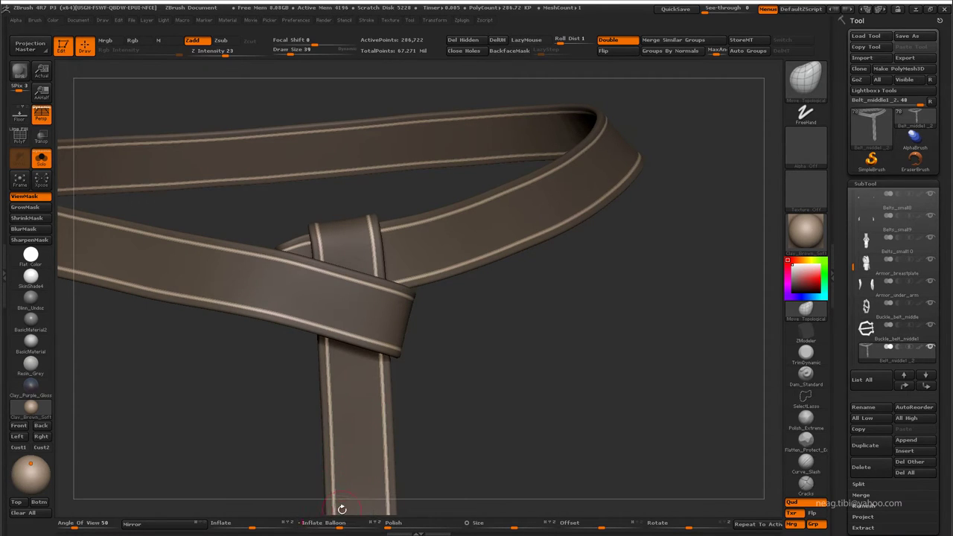
text(-15)
key(Return)
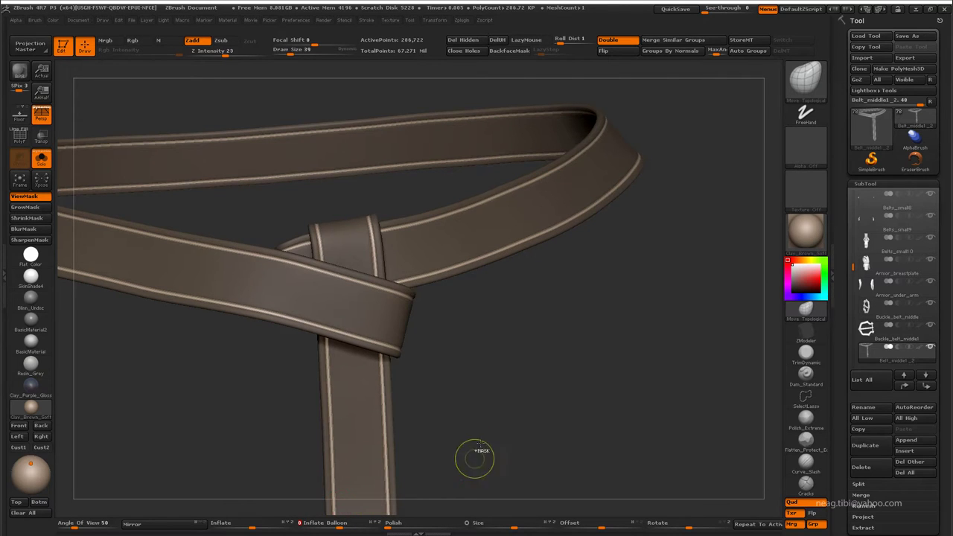
ctrl+click(475, 459)
mouse_move(479, 442)
mouse_down()
mouse_move(493, 489)
mouse_move(542, 276)
mouse_move(544, 363)
mouse_move(522, 308)
mouse_move(422, 390)
mouse_move(448, 424)
mouse_move(510, 342)
mouse_move(505, 452)
mouse_move(501, 425)
mouse_move(510, 450)
mouse_up()
Step: Smooth the rough, faceted edges along the belt strap with the Smooth brush
drag(503, 495, 504, 453)
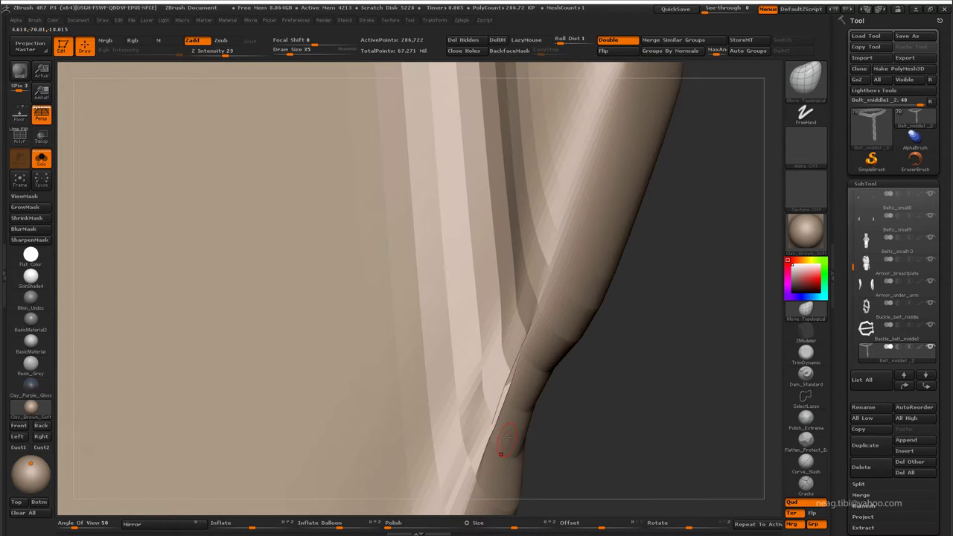
key(b)
key(c)
key(b)
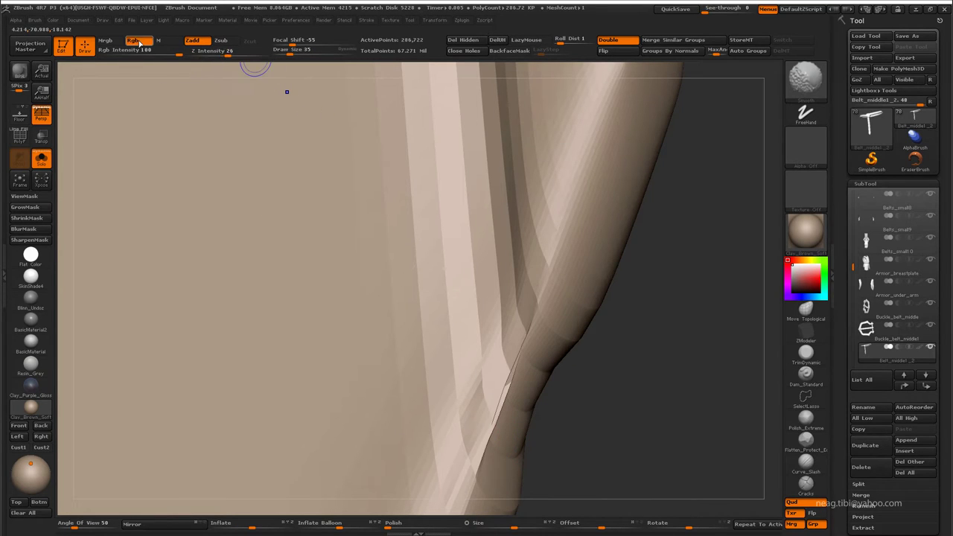
key(b)
key(m)
key(t)
shift+drag(513, 406, 470, 463)
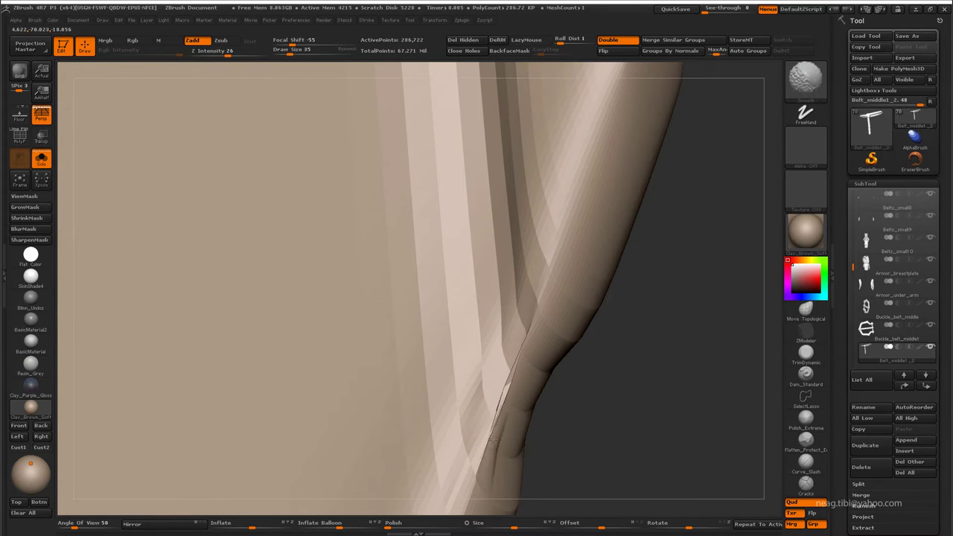
shift+drag(531, 341, 521, 340)
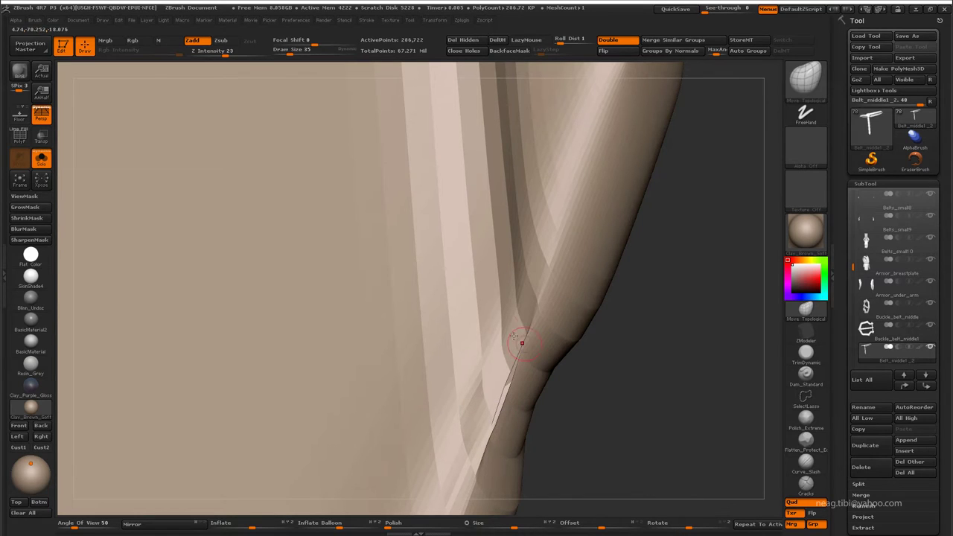
shift+drag(216, 50, 196, 50)
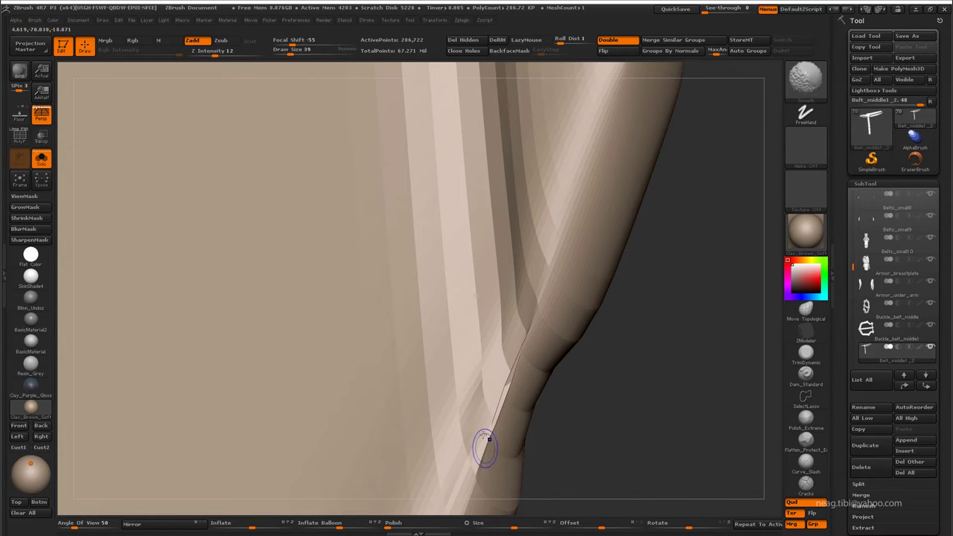
shift+drag(485, 447, 513, 369)
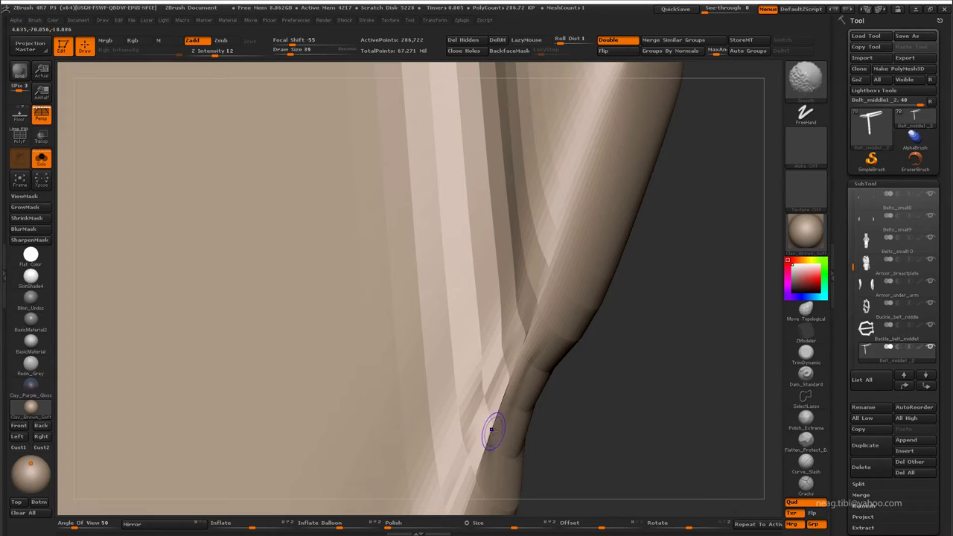
shift+drag(475, 415, 492, 418)
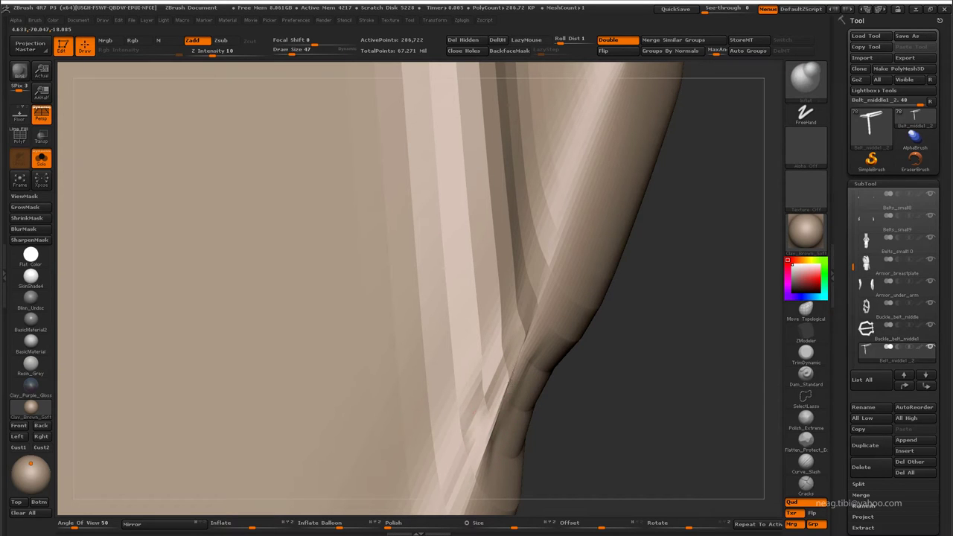
shift+drag(524, 349, 510, 380)
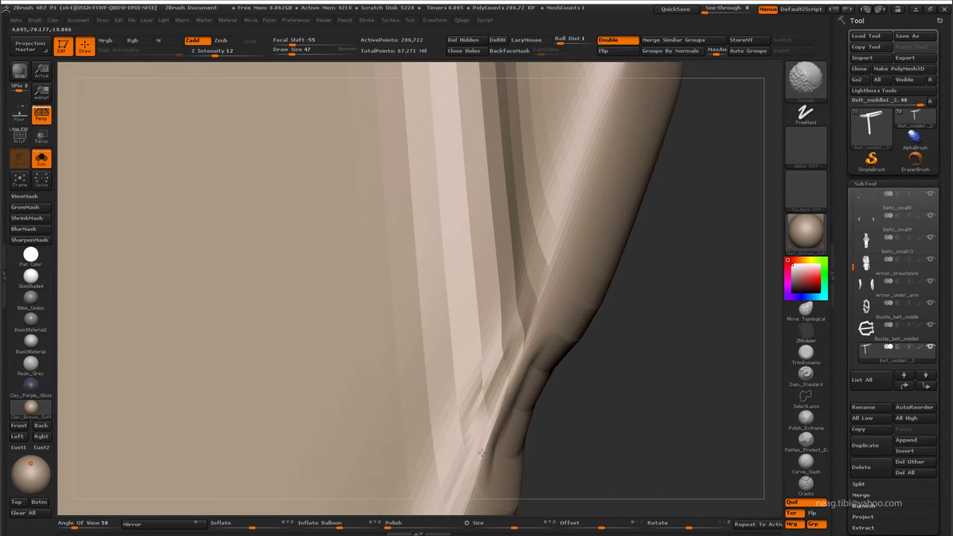
Step: Rotate and zoom to inspect the smoothed strap tip and knot
mouse_move(485, 425)
mouse_down()
mouse_move(409, 395)
mouse_move(581, 385)
mouse_move(380, 447)
mouse_move(392, 373)
mouse_move(384, 384)
mouse_move(375, 369)
mouse_up()
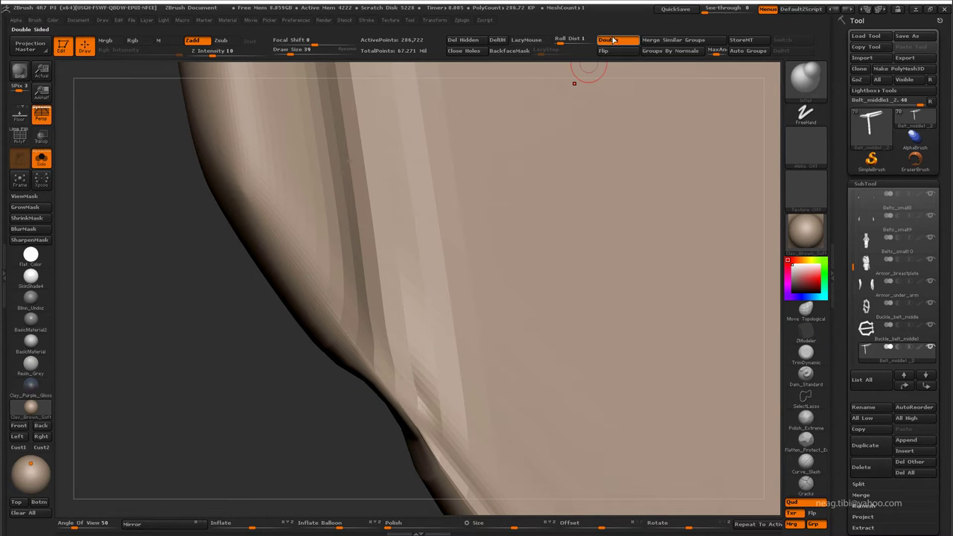
mouse_move(397, 406)
mouse_down()
mouse_move(260, 357)
mouse_move(539, 347)
mouse_move(461, 428)
mouse_move(437, 478)
mouse_move(395, 347)
mouse_up()
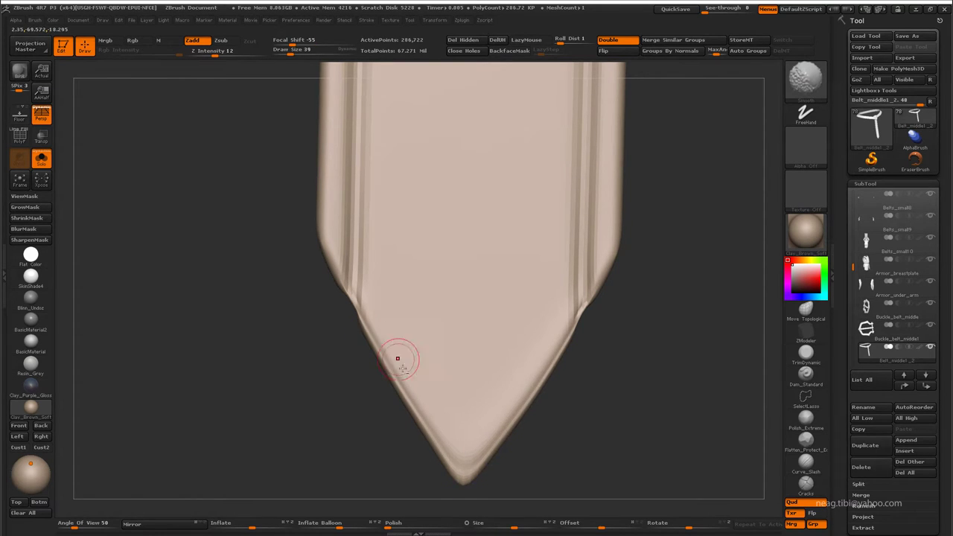
mouse_move(398, 360)
mouse_down()
mouse_move(395, 288)
mouse_move(447, 335)
mouse_move(516, 445)
mouse_up()
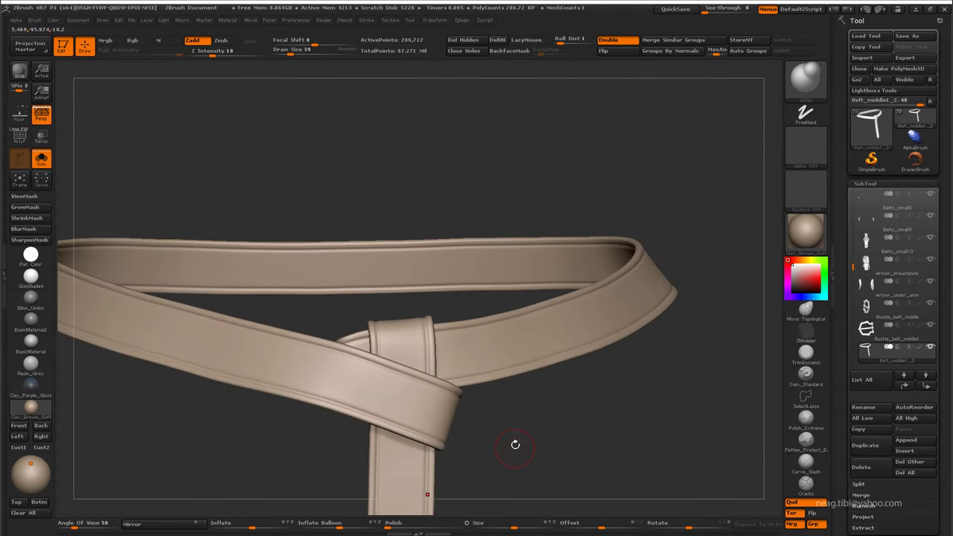
Step: Turn Solo off, orbit the torso, switch to the Inflate brush, and select the helmet
key(shift+alt+s)
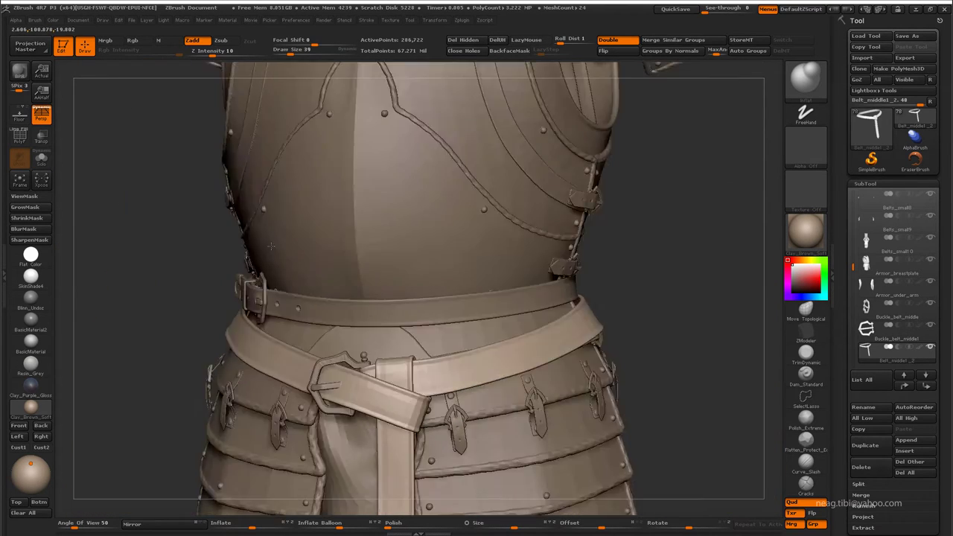
mouse_move(271, 246)
mouse_down()
mouse_move(462, 358)
mouse_move(514, 417)
mouse_move(531, 307)
mouse_up()
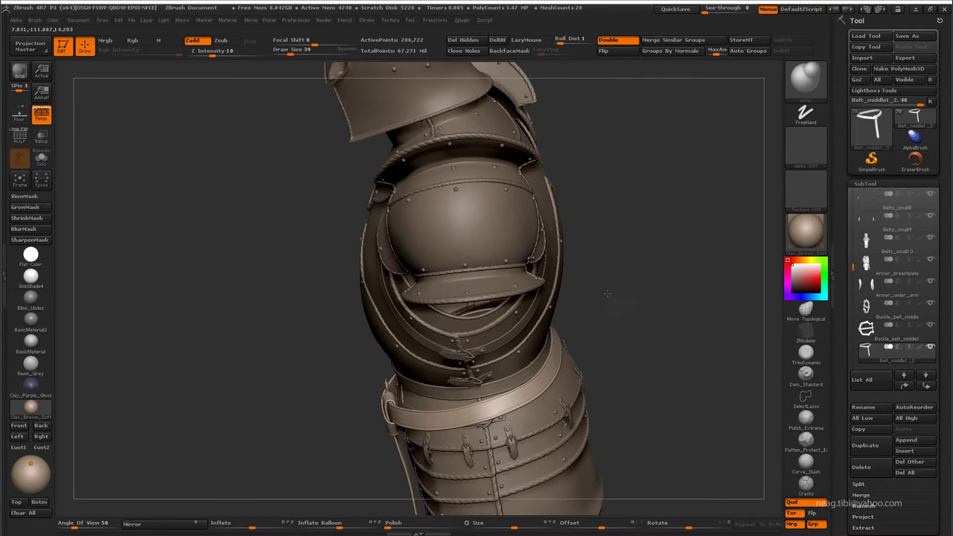
mouse_move(608, 294)
mouse_down()
mouse_move(434, 409)
mouse_move(562, 336)
mouse_move(640, 258)
mouse_up()
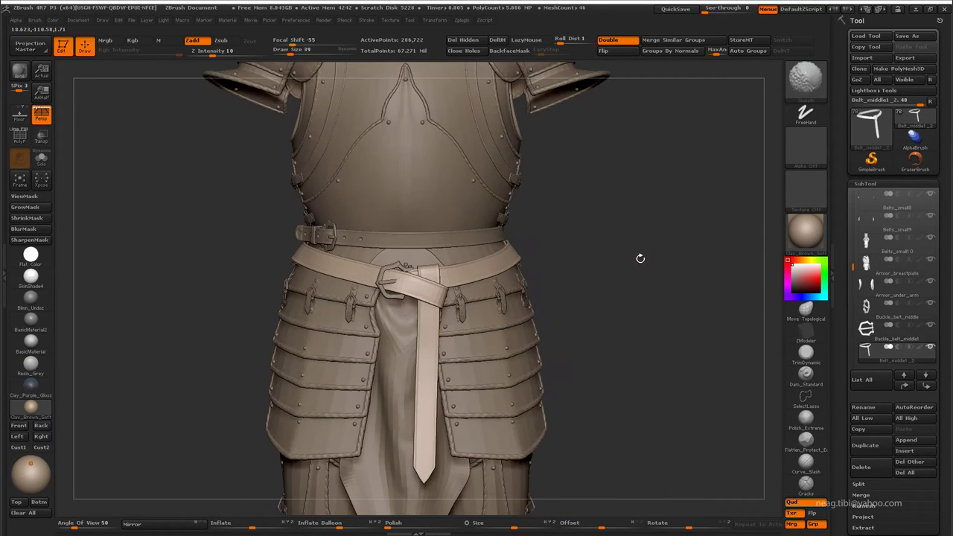
key(b)
key(i)
key(n)
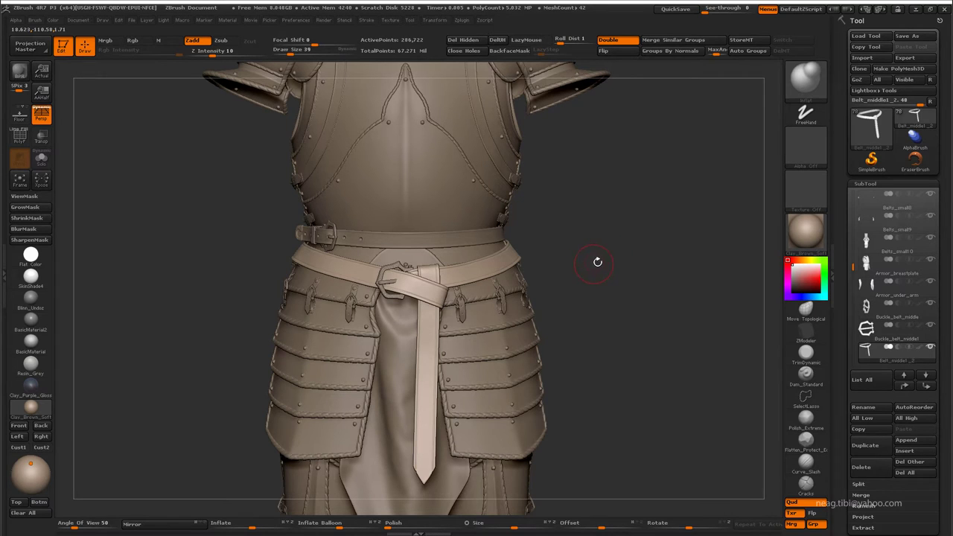
mouse_move(618, 169)
mouse_down()
mouse_move(521, 202)
mouse_move(553, 212)
mouse_up()
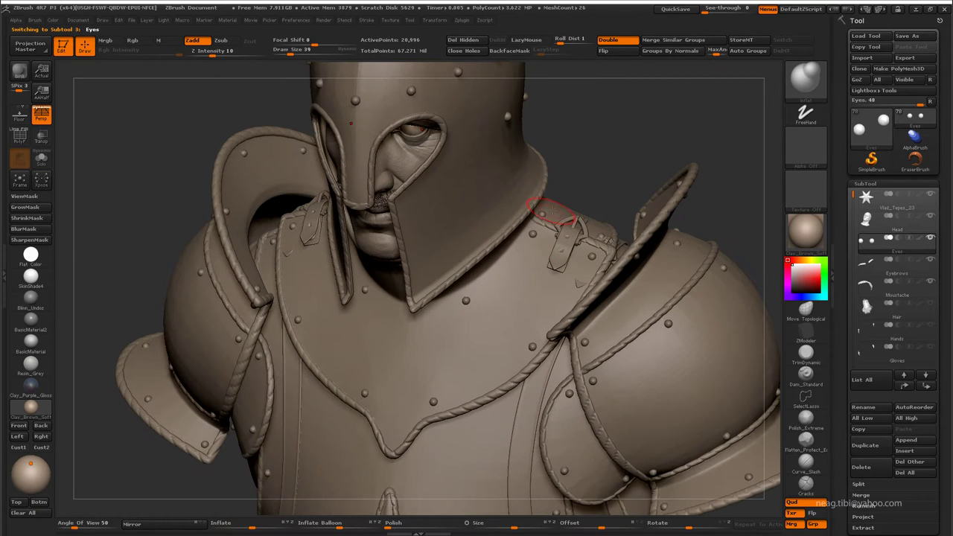
Step: Duplicate Belts_small as Belts_small_1, move it up two places, and solo it
key(f)
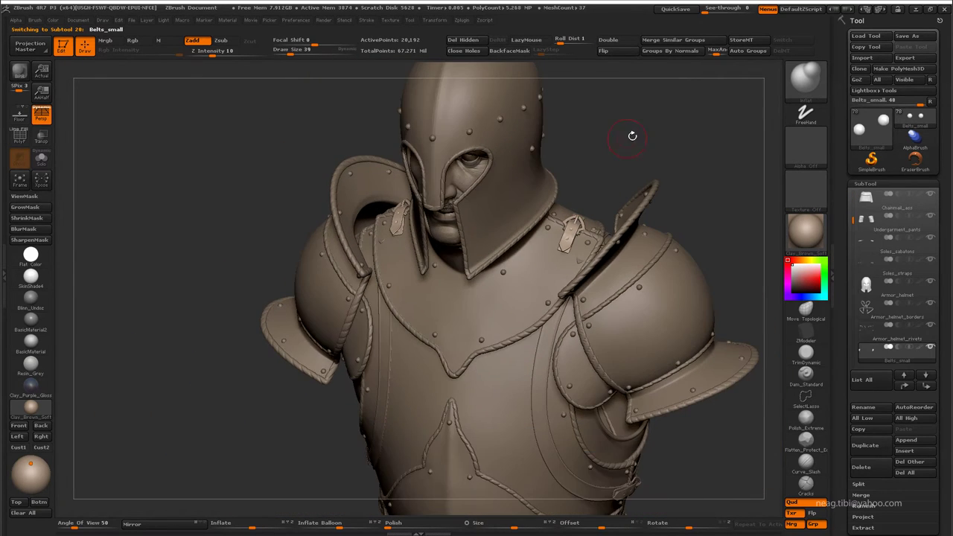
shift+drag(630, 134, 682, 182)
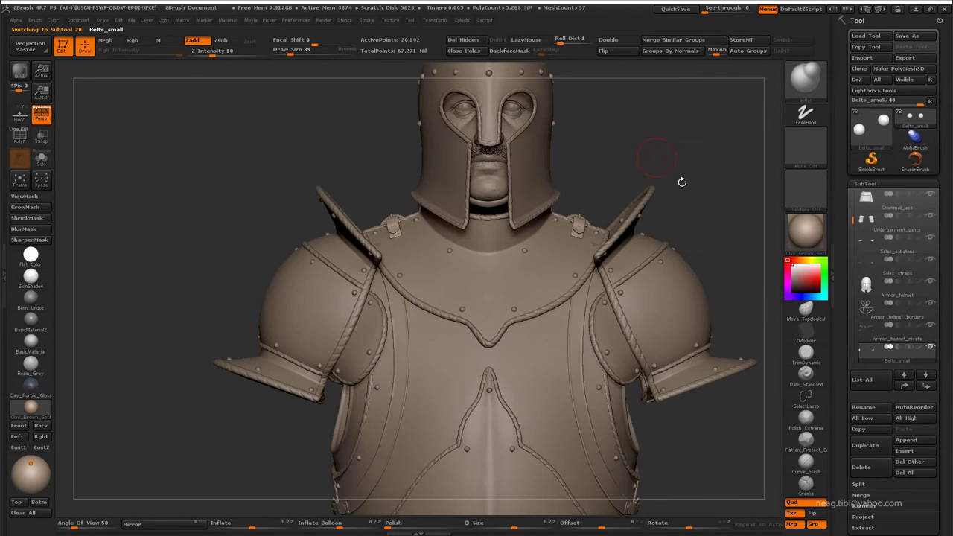
click(877, 444)
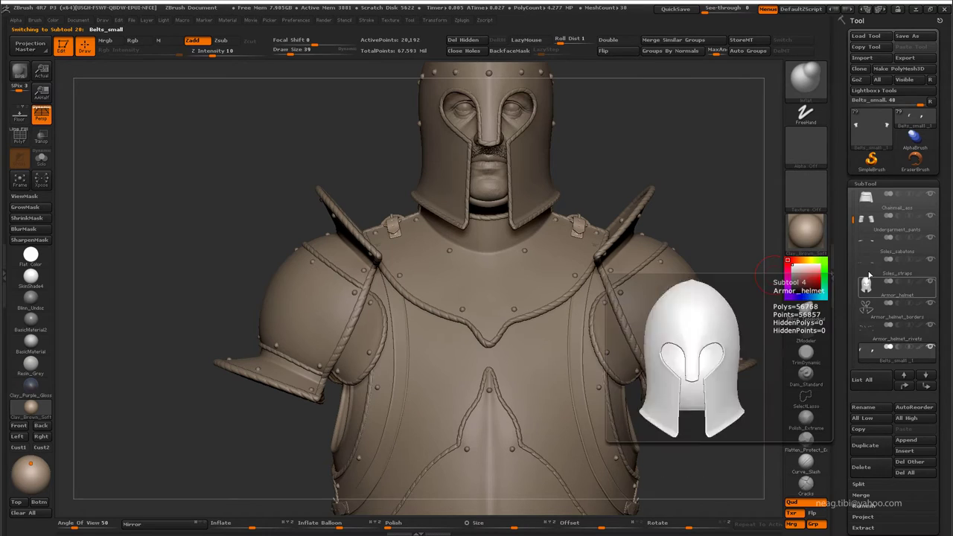
click(912, 387)
click(907, 386)
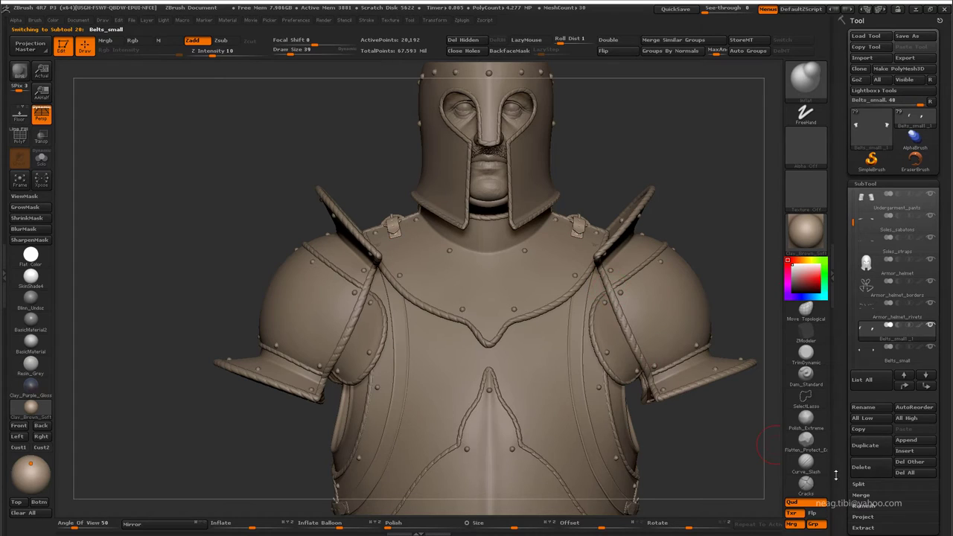
key(alt+shift+s)
Step: Delete the copy's lower subdivision levels and its hidden left strap piece
scroll(899, 380, down, 3)
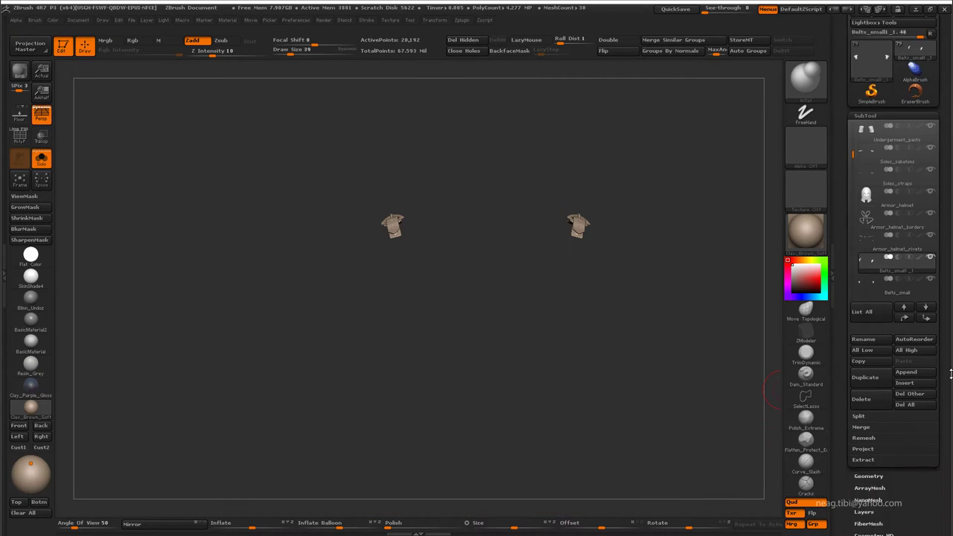
scroll(882, 382, down, 3)
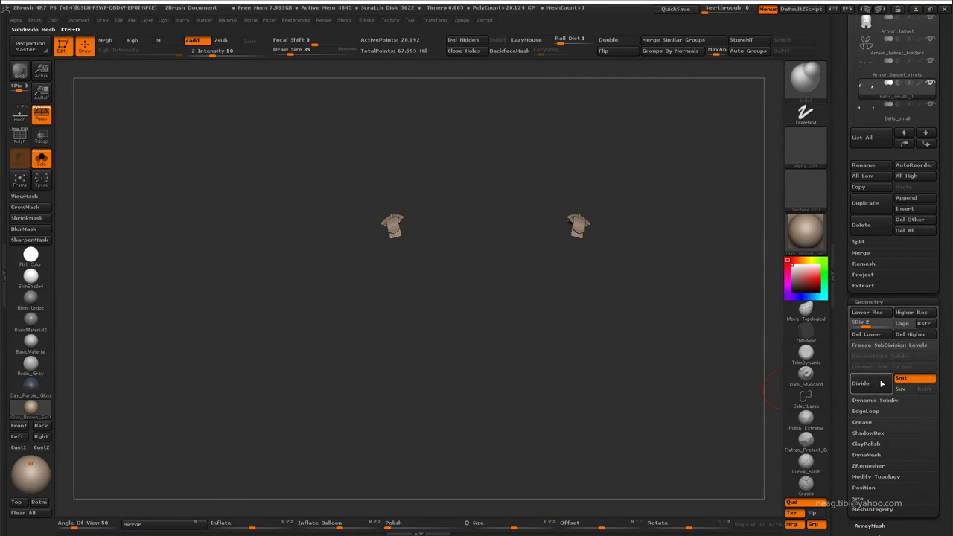
click(866, 334)
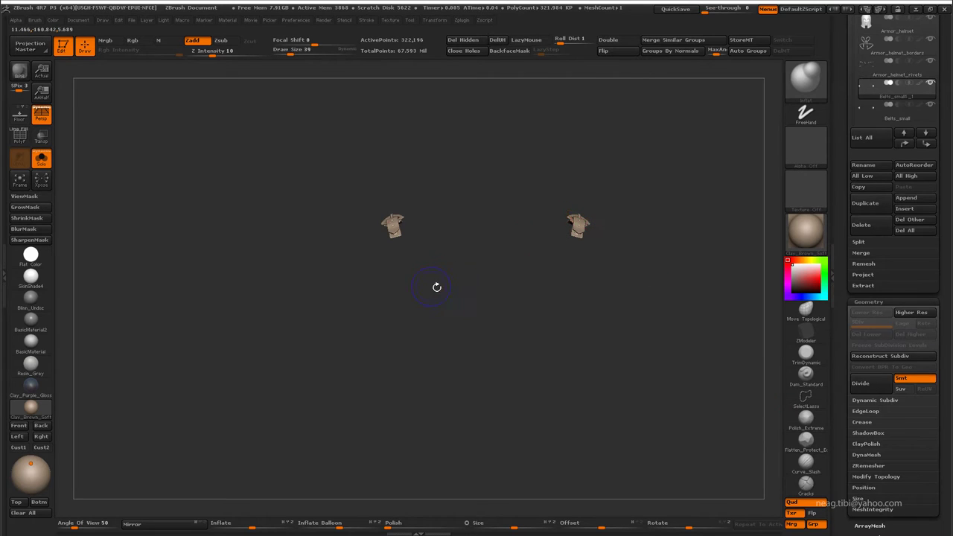
ctrl+alt+shift+drag(462, 302, 464, 239)
click(463, 39)
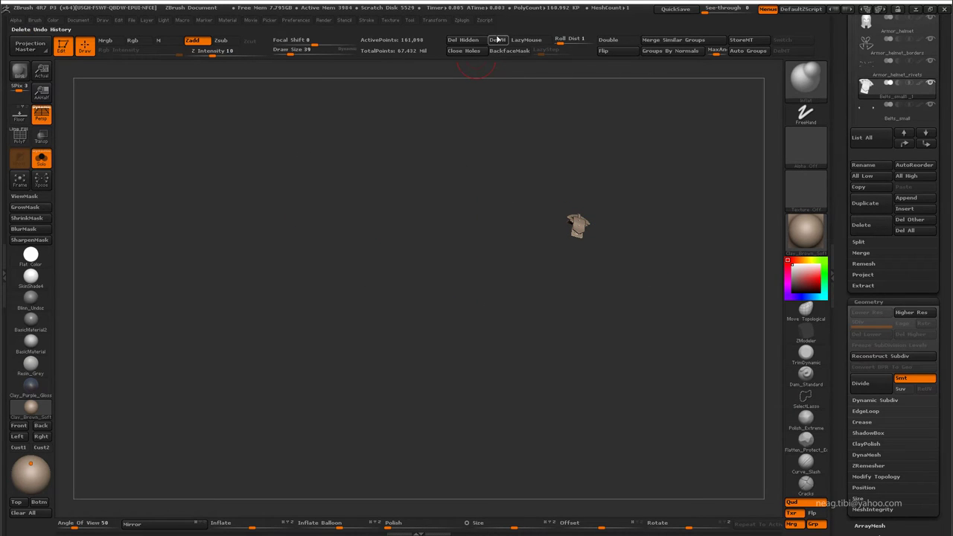
Step: Move the strap off the shoulder, stand it upright, and place it at chest centre
key(f)
key(w)
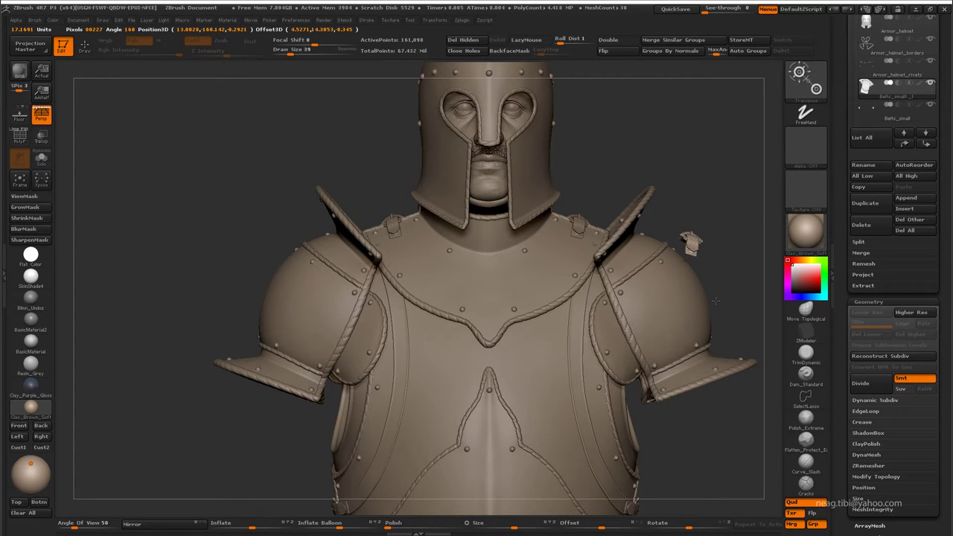
drag(735, 320, 522, 313)
drag(604, 259, 474, 264)
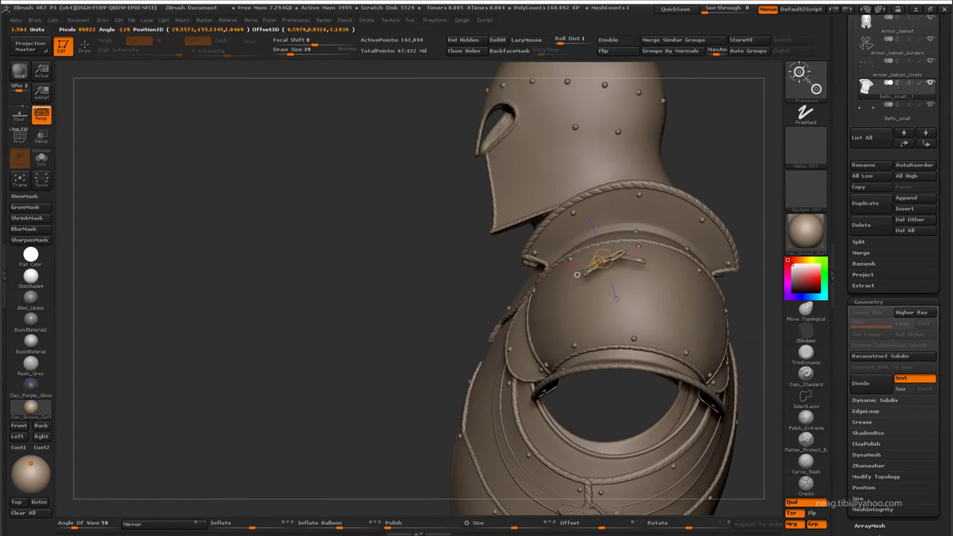
mouse_move(538, 263)
mouse_down()
mouse_move(404, 367)
mouse_move(433, 376)
mouse_up()
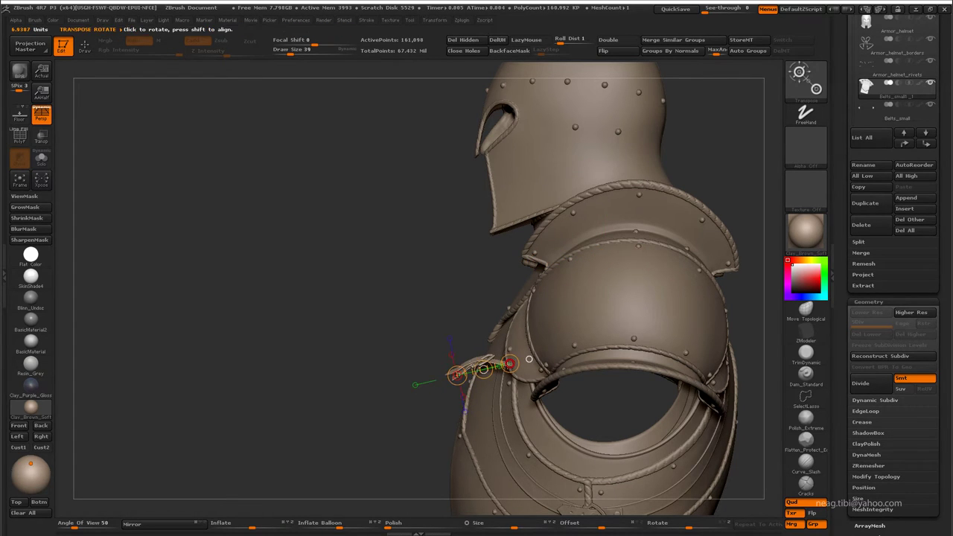
mouse_move(458, 377)
mouse_down()
mouse_move(470, 349)
mouse_move(611, 336)
mouse_up()
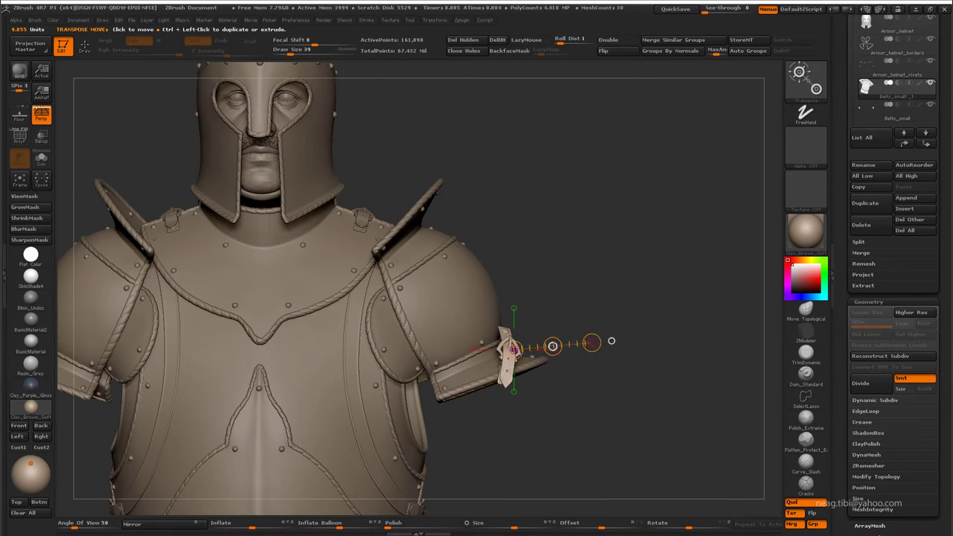
drag(549, 344, 306, 370)
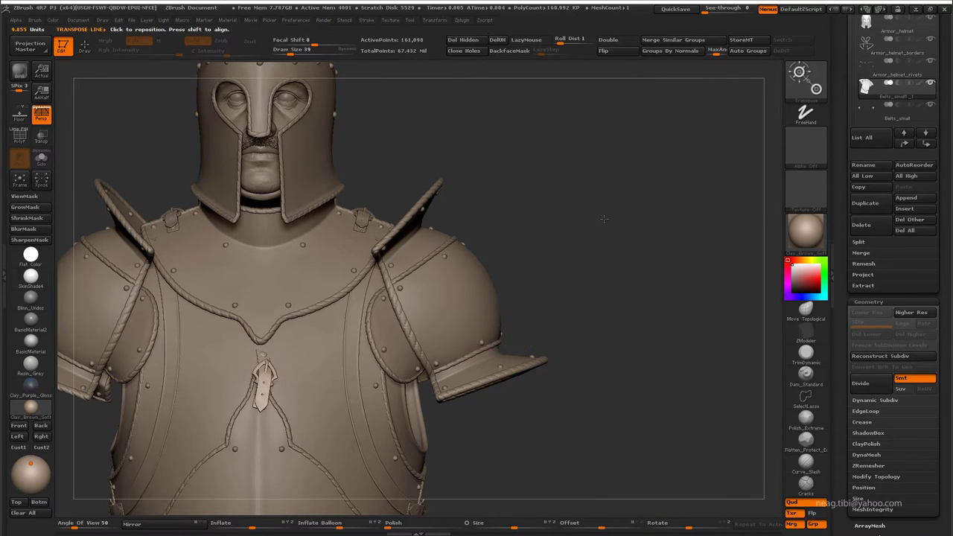
Step: Zoom in on the chest and rotate the buckle so its strap hangs vertically
alt+drag(592, 342, 604, 242)
drag(456, 235, 417, 246)
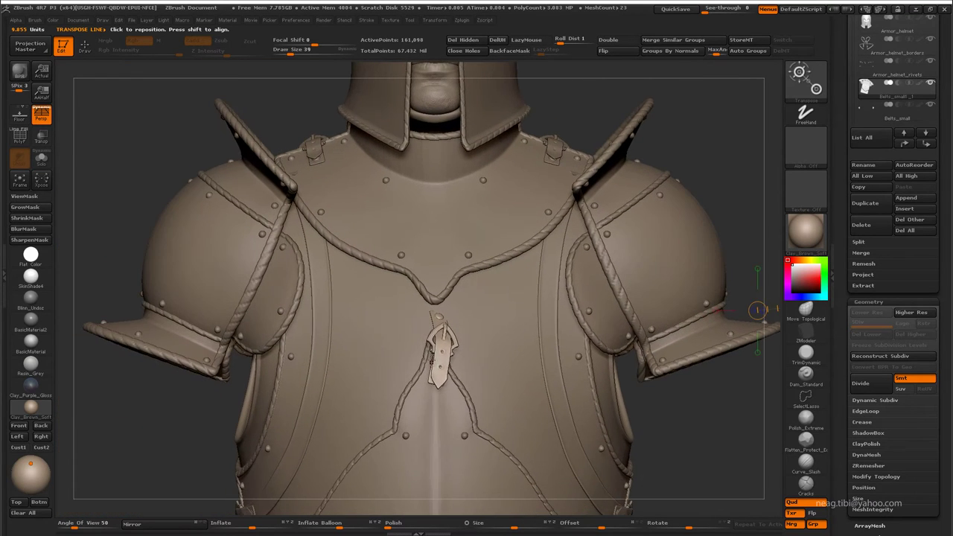
mouse_move(402, 336)
alt+mouse_down()
mouse_move(385, 391)
mouse_move(484, 393)
alt+mouse_up()
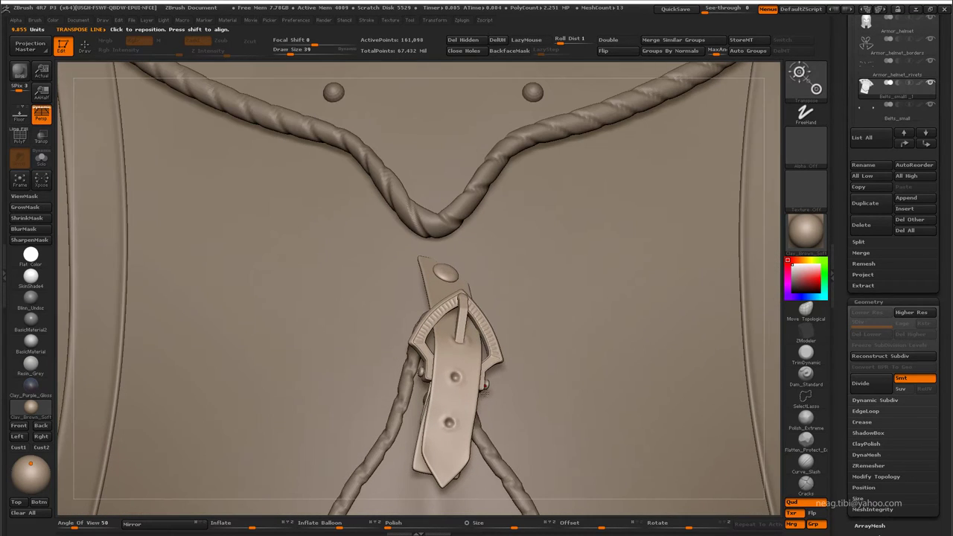
drag(498, 358, 521, 327)
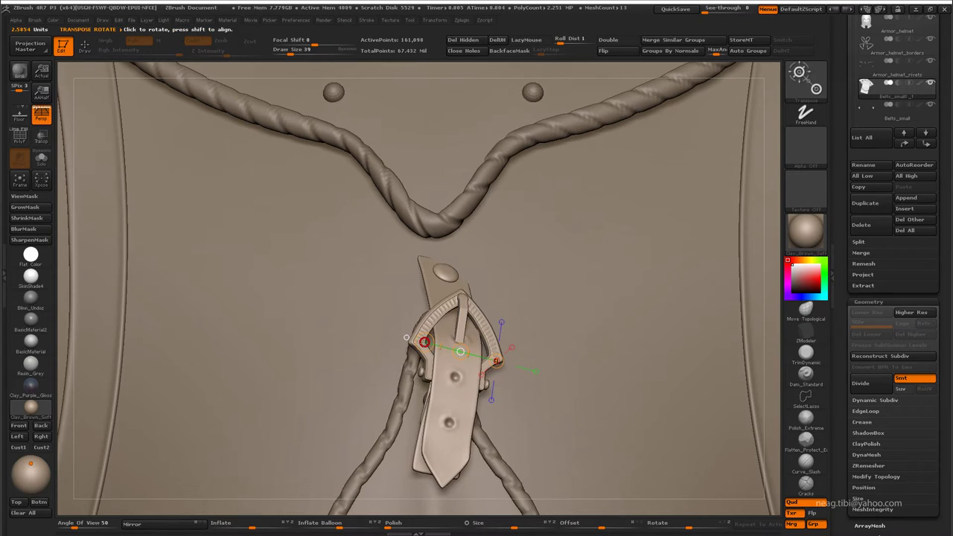
drag(407, 340, 406, 338)
Step: Inspect the isolated buckle with polygroup colours, then show all armour and frame the torso
key(ctrl+shift+s)
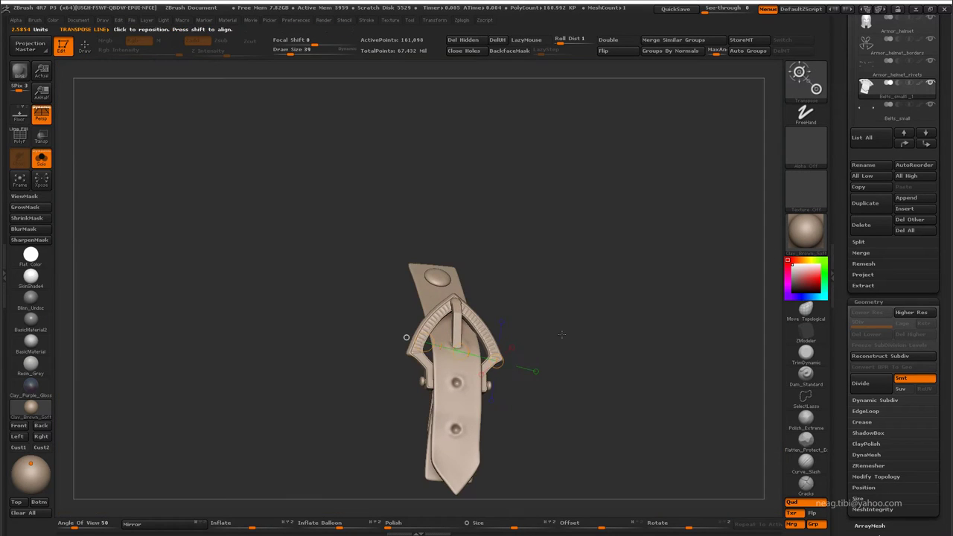
drag(591, 305, 592, 287)
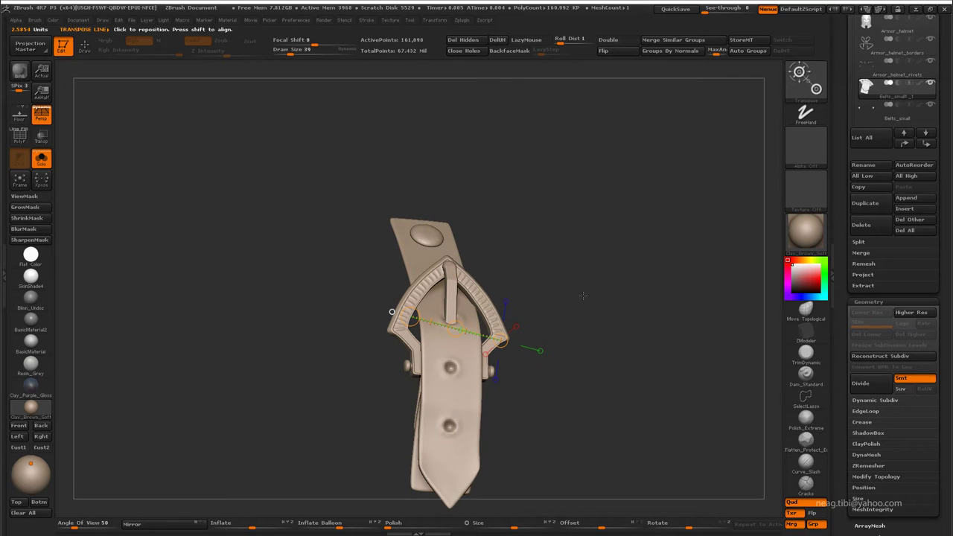
key(shift+f)
key(q)
drag(576, 293, 518, 338)
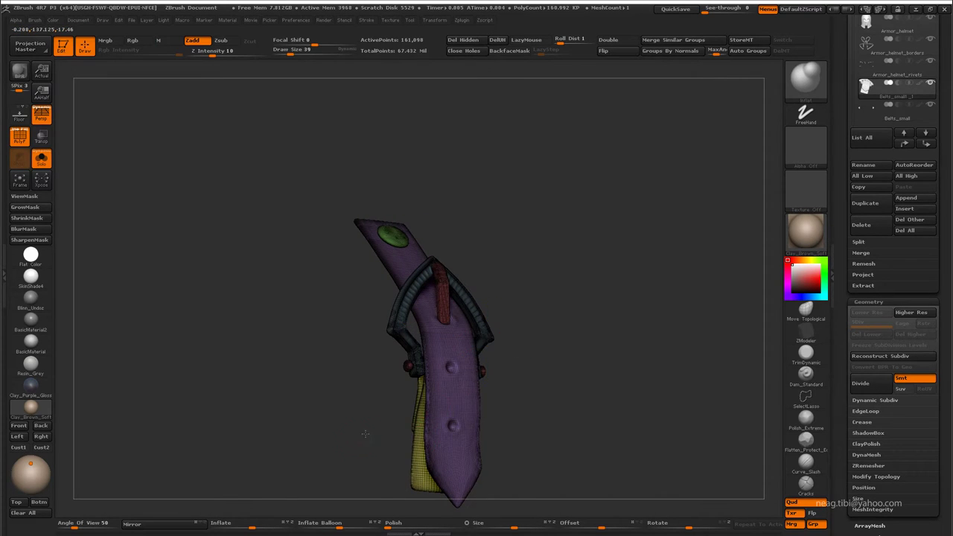
mouse_move(365, 433)
mouse_down()
mouse_move(340, 446)
mouse_move(353, 453)
mouse_up()
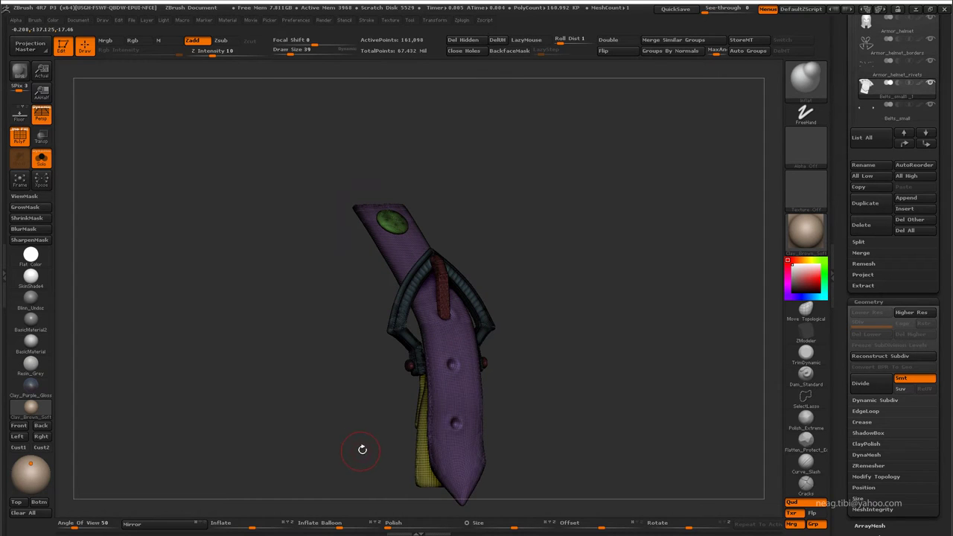
key(ctrl+shift+s)
drag(365, 436, 367, 411)
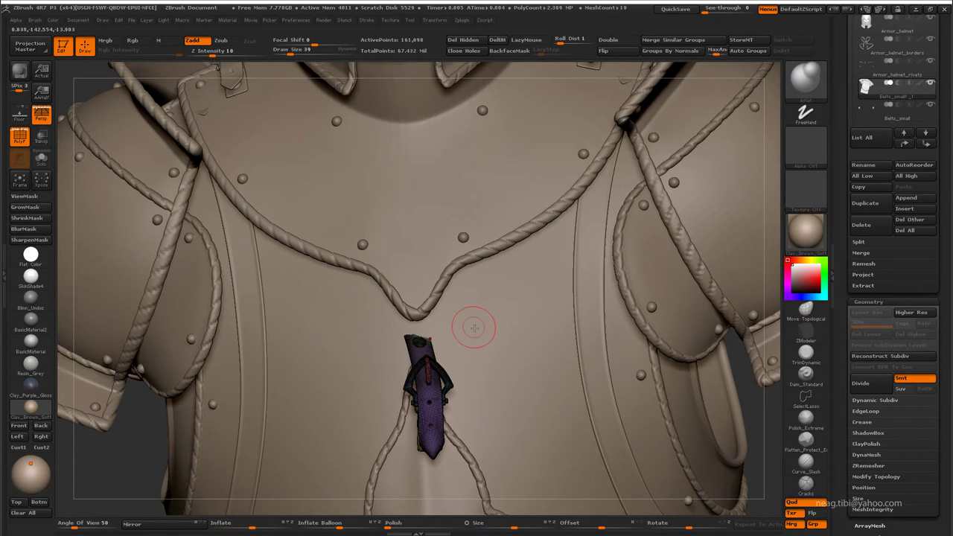
alt+drag(471, 336, 470, 301)
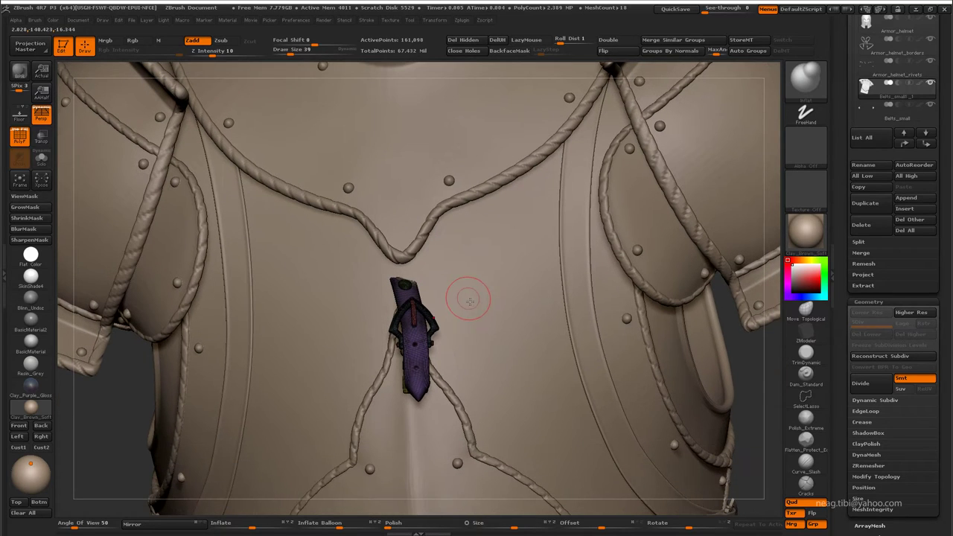
key(shift+f)
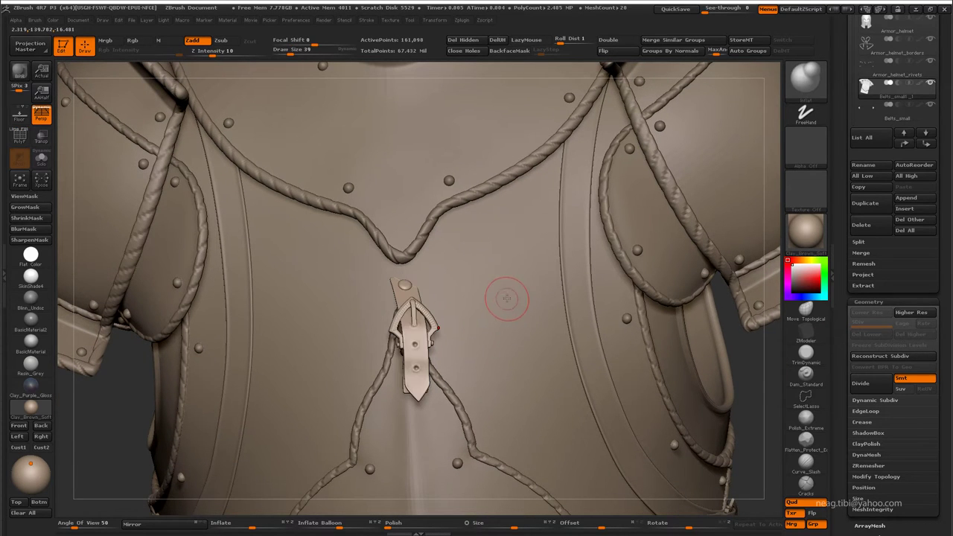
key(f)
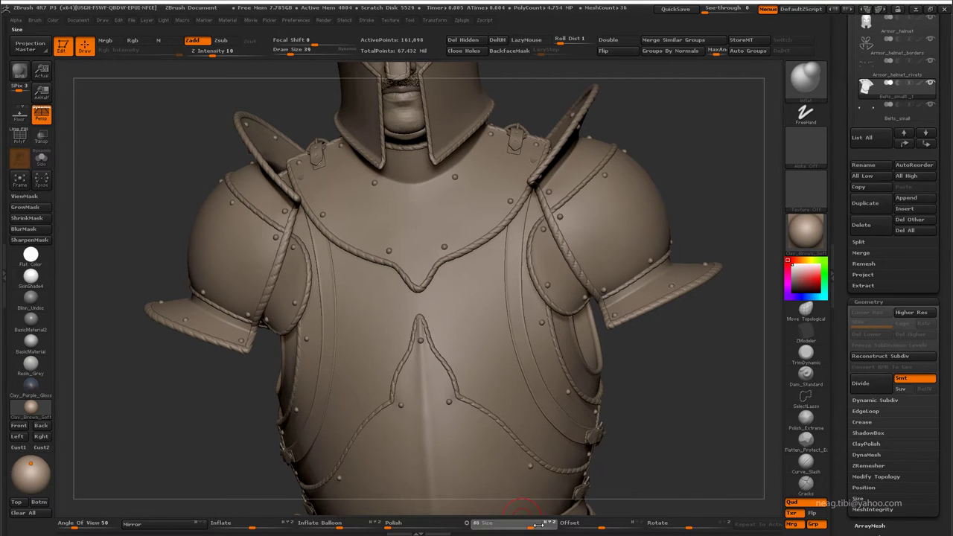
drag(633, 425, 659, 395)
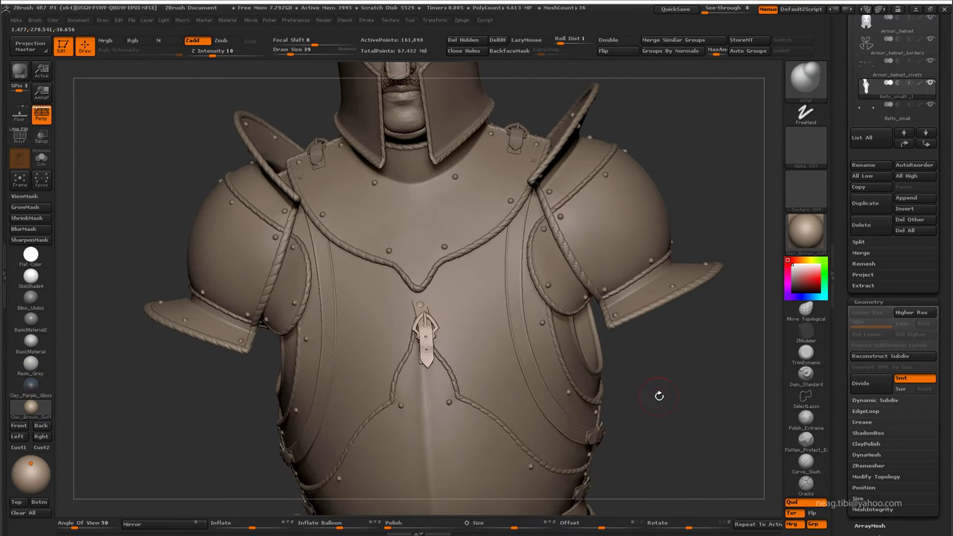
Step: Scale the chest buckle up with Transpose Scale
key(w)
key(e)
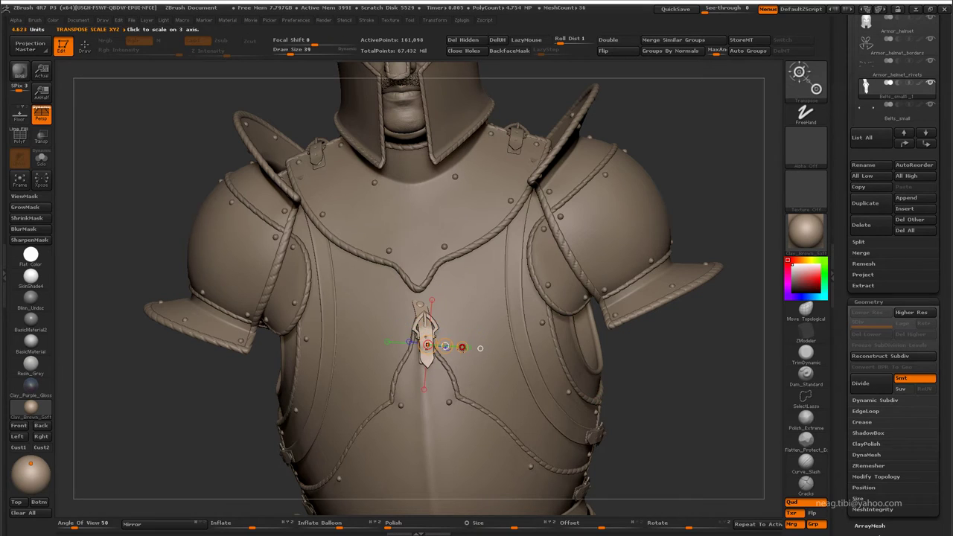
drag(444, 346, 492, 344)
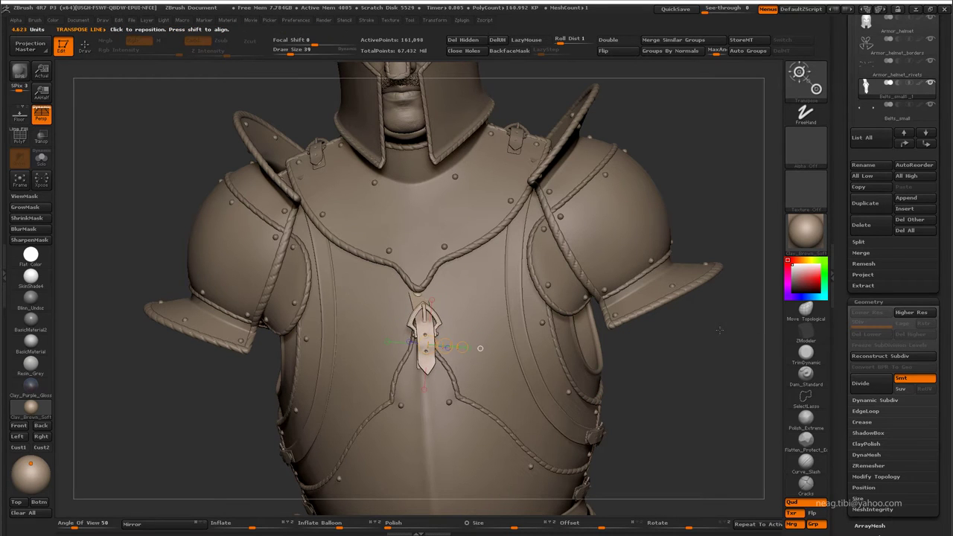
drag(673, 367, 571, 339)
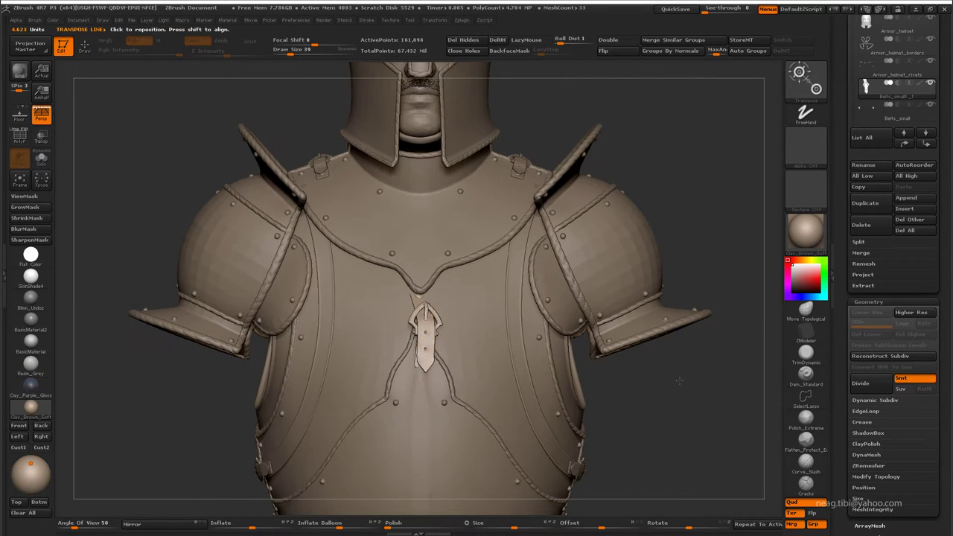
Step: With the buckle soloed, rotate it along Transpose lines to face straight forward
key(ctrl+shift+s)
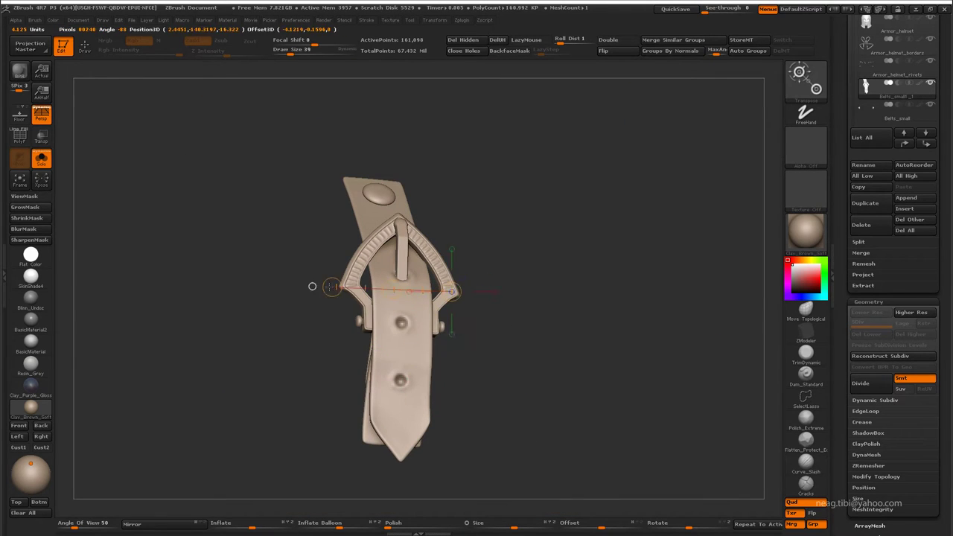
mouse_move(330, 284)
mouse_down()
mouse_move(492, 294)
mouse_move(510, 277)
mouse_up()
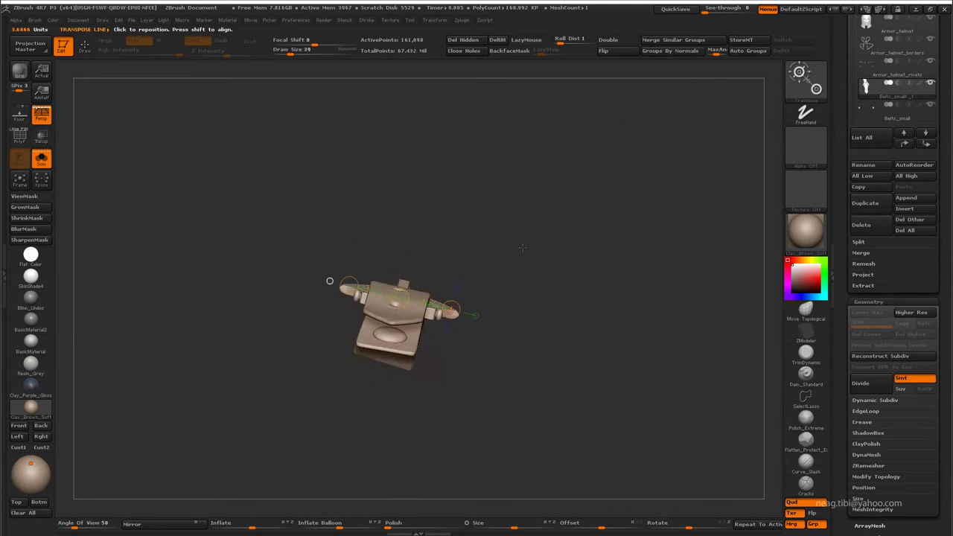
key(ctrl+shift+s)
key(ctrl+shift+s)
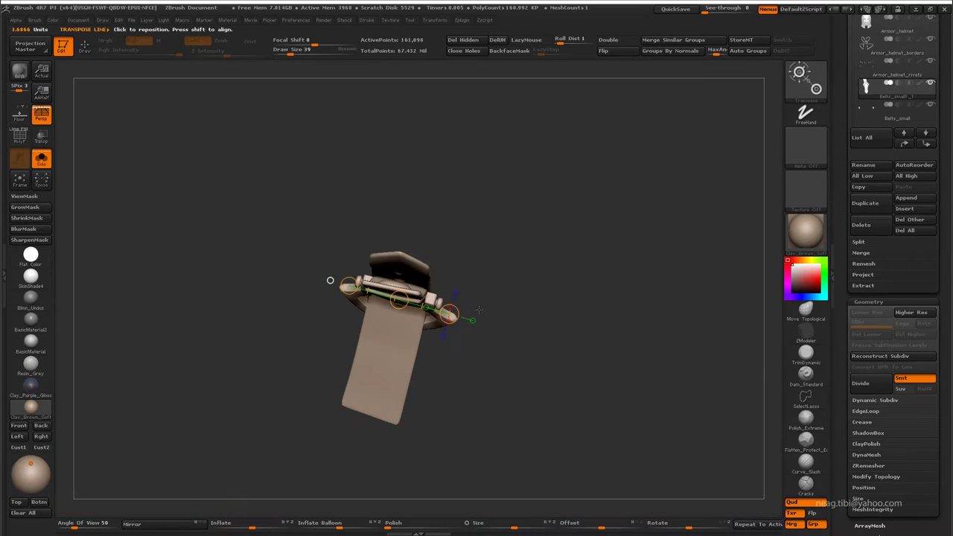
drag(401, 263, 387, 327)
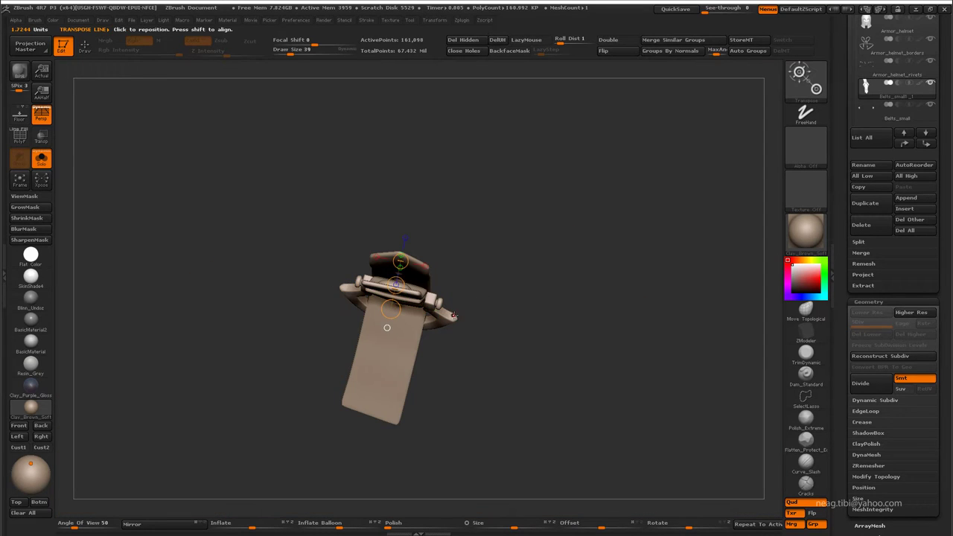
mouse_move(447, 323)
mouse_down()
mouse_move(350, 316)
mouse_move(474, 322)
mouse_up()
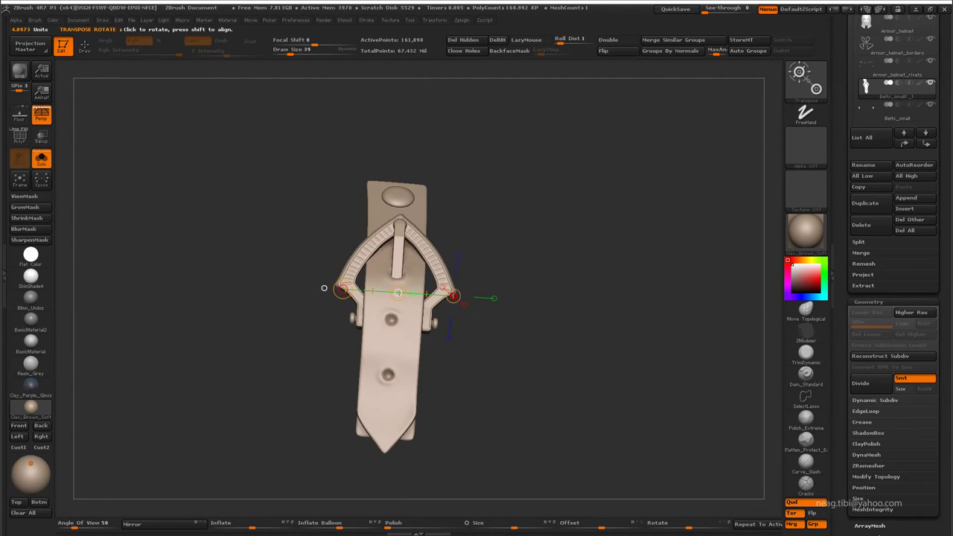
drag(324, 288, 324, 288)
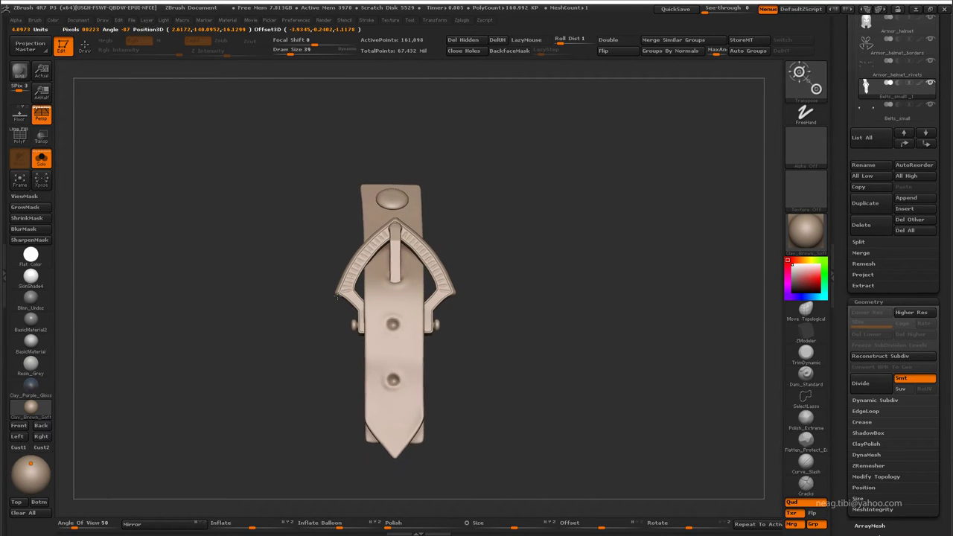
mouse_move(539, 248)
mouse_down()
mouse_move(536, 342)
mouse_move(465, 283)
mouse_move(493, 304)
mouse_up()
Step: Move the buckle down and left on the chest, checking its fit from the side
key(q)
key(shift+ctrl+s)
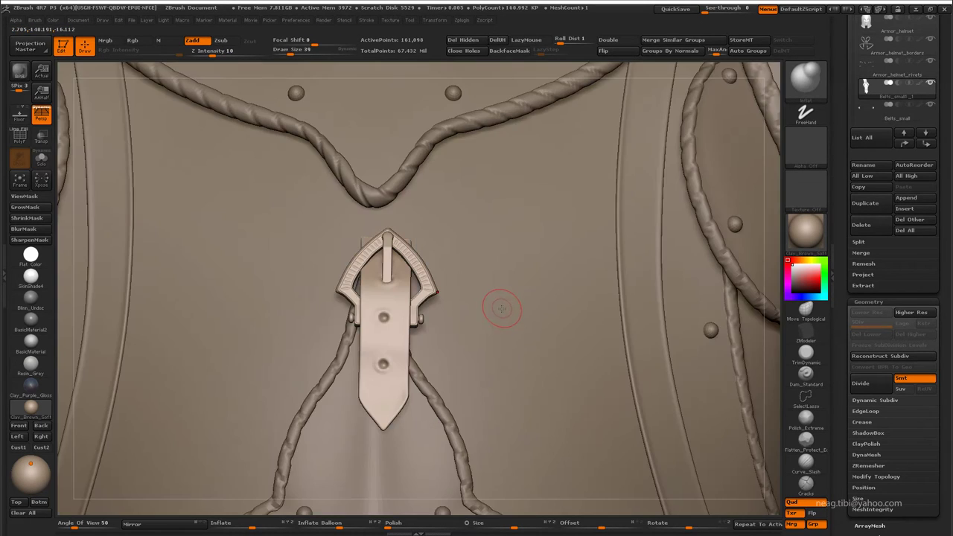
key(w)
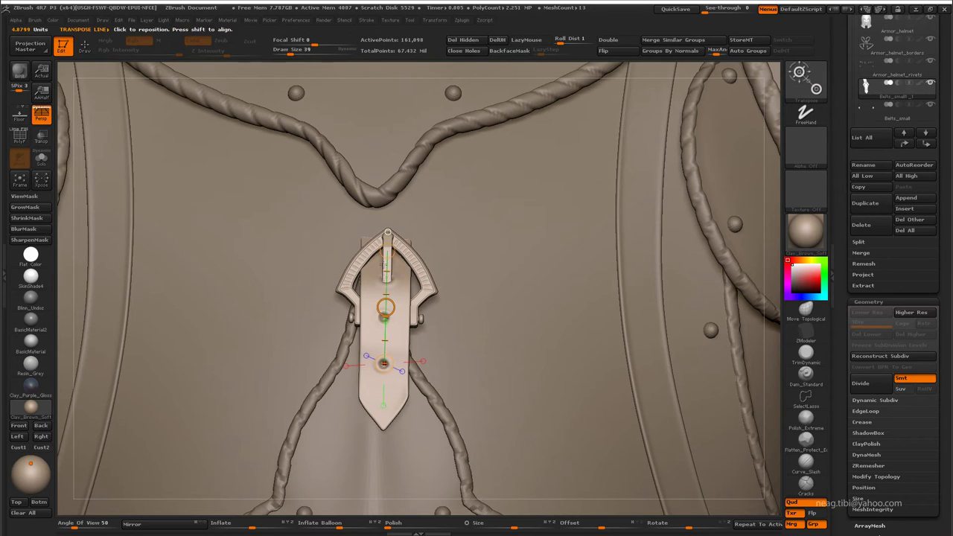
mouse_move(385, 307)
mouse_down()
mouse_move(374, 324)
mouse_move(371, 316)
mouse_up()
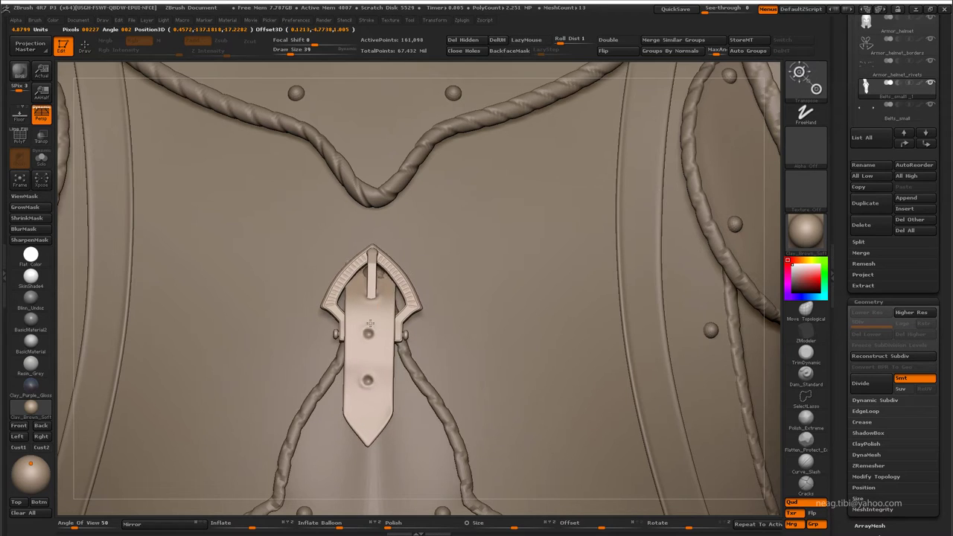
drag(526, 284, 546, 291)
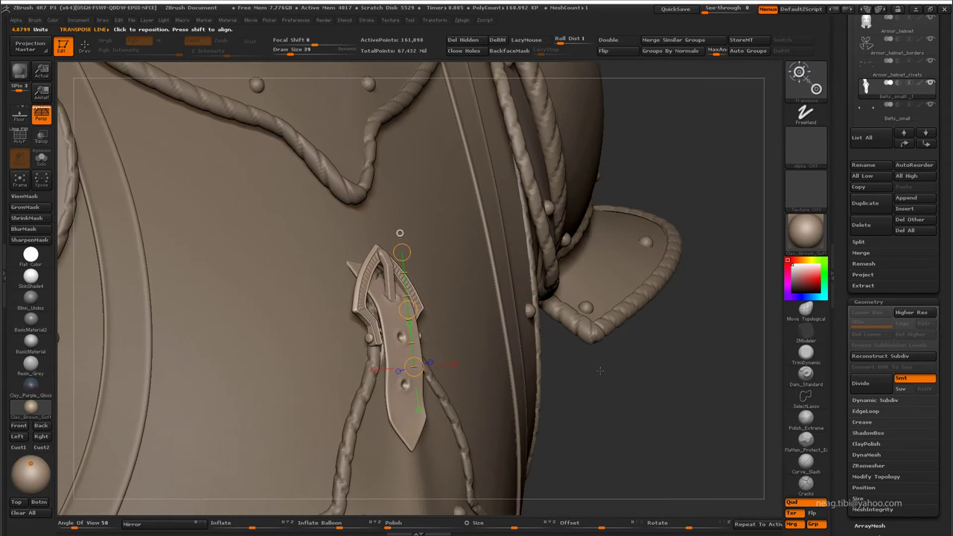
key(ctrl+shift+s)
key(ctrl+shift+s)
key(ctrl+shift+s)
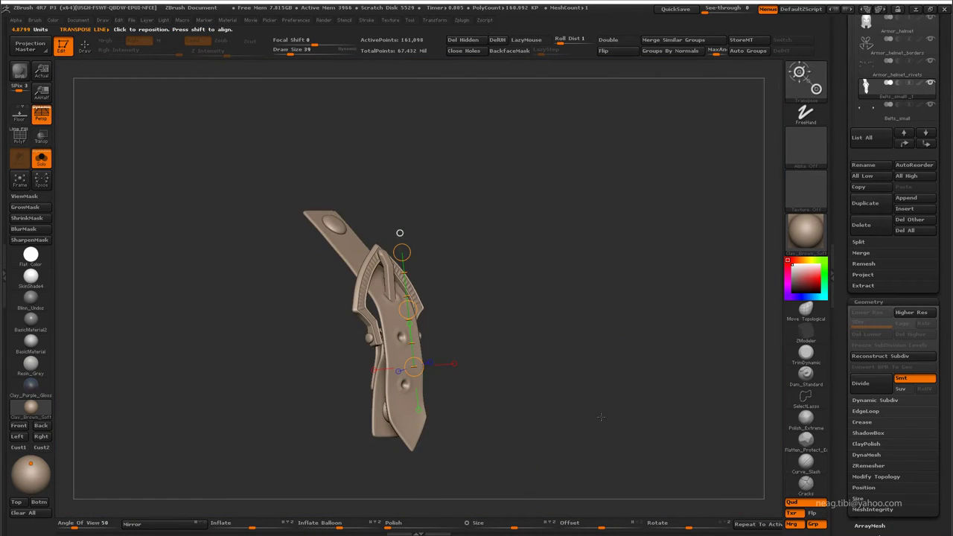
drag(601, 418, 602, 410)
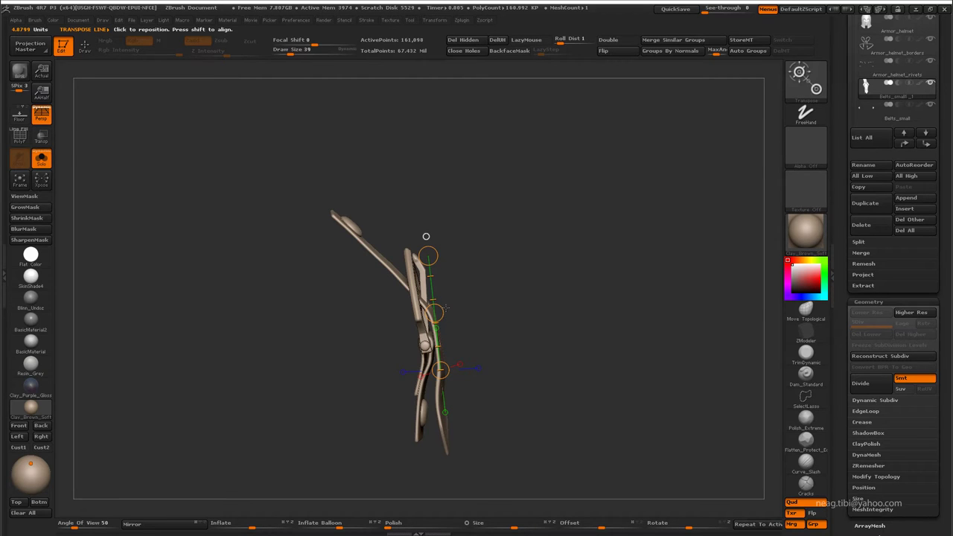
key(ctrl+shift+s)
Step: With Transp on, rotate the buckle to follow the chest curve, then turn Transp off
click(41, 138)
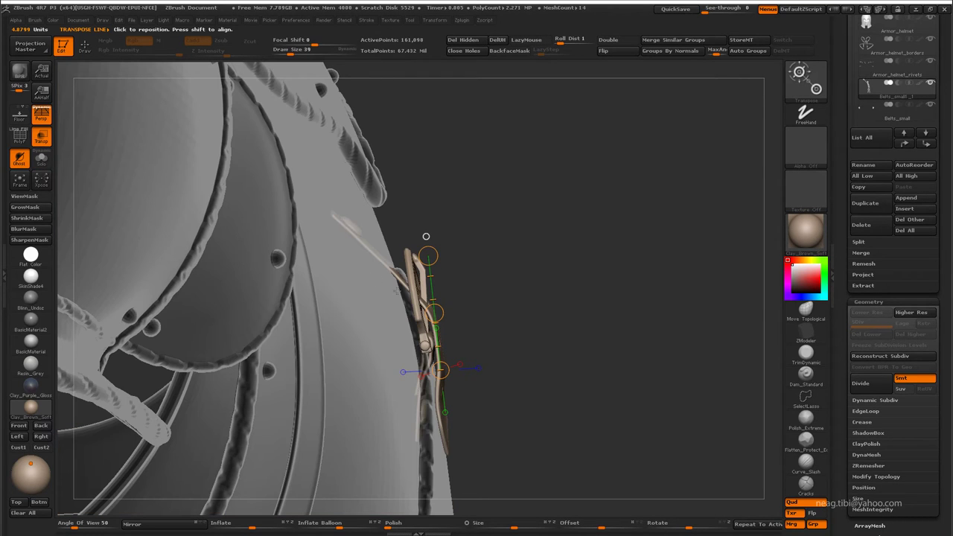
mouse_move(425, 239)
mouse_down()
mouse_move(547, 236)
mouse_move(531, 230)
mouse_move(551, 187)
mouse_up()
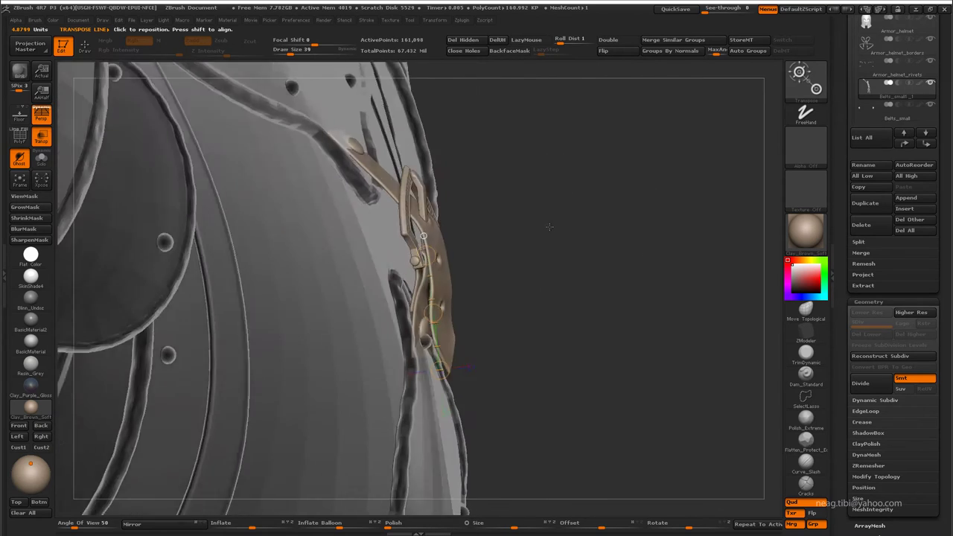
key(shift+f)
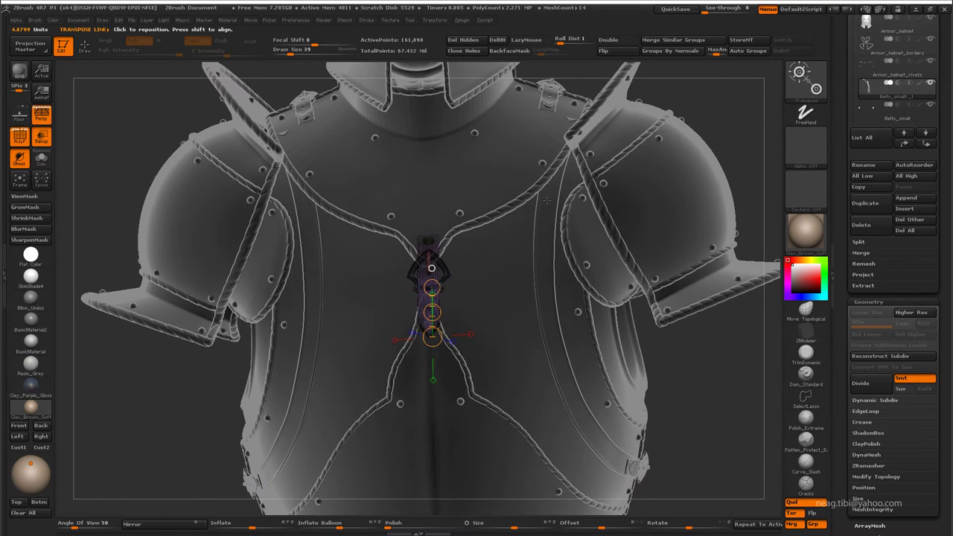
key(shift+f)
key(ctrl+shift+s)
key(ctrl+shift+s)
key(q)
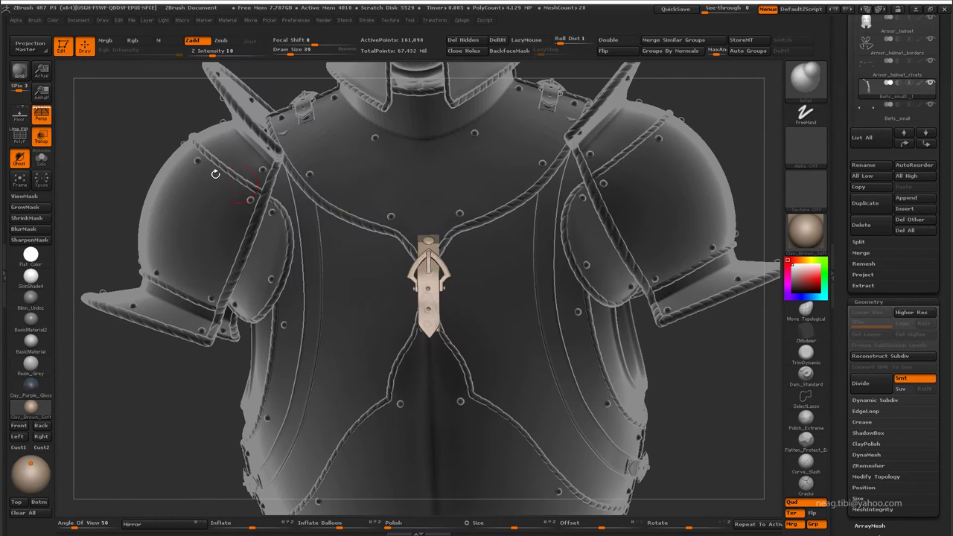
click(44, 141)
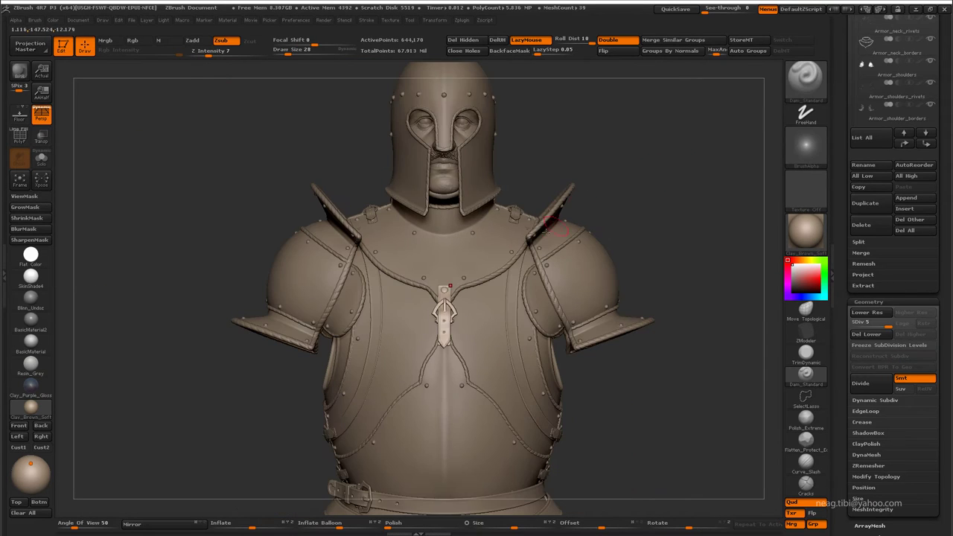
Step: Frame the whole bust and duplicate the Belts_small subtool again
right_drag(556, 228, 496, 239)
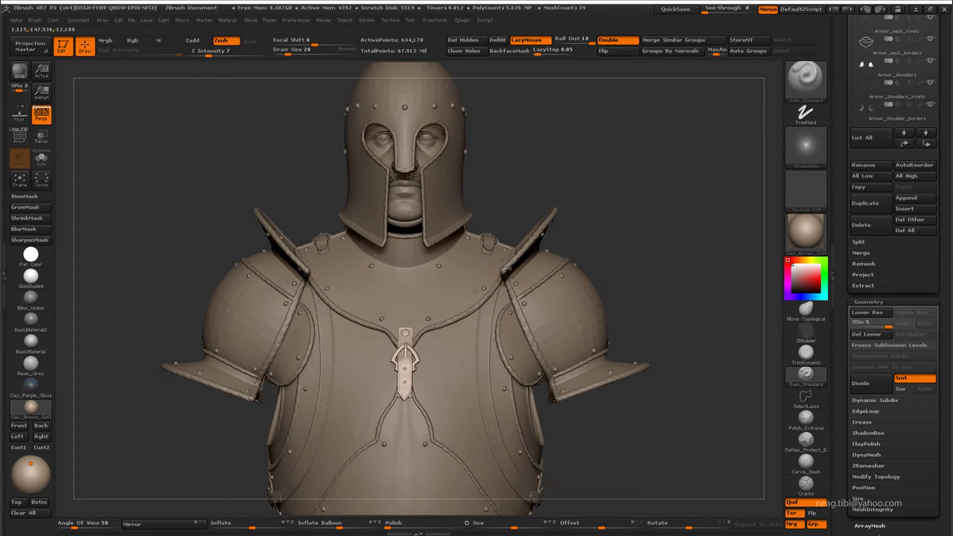
mouse_move(447, 336)
right_down()
mouse_move(479, 464)
mouse_move(497, 384)
mouse_move(541, 361)
right_up()
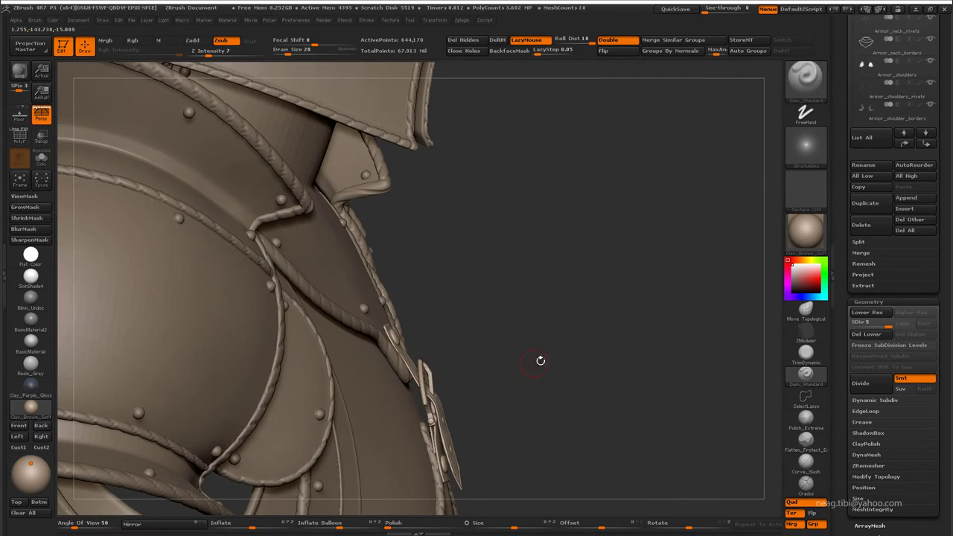
mouse_move(514, 356)
mouse_down()
mouse_move(377, 348)
mouse_move(435, 357)
mouse_up()
key(shift+d)
key(shift+d)
key(shift+d)
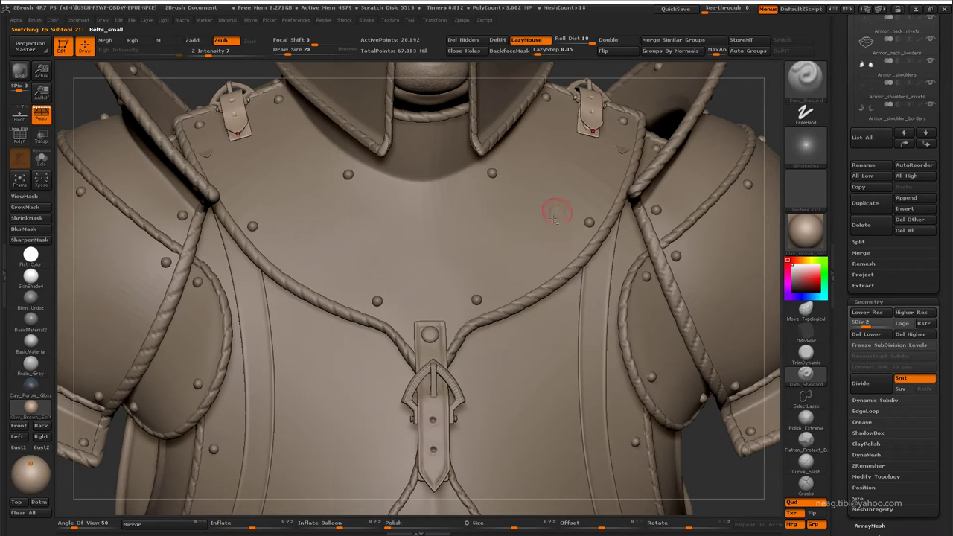
ctrl+right_drag(557, 213, 692, 289)
alt+drag(692, 289, 692, 333)
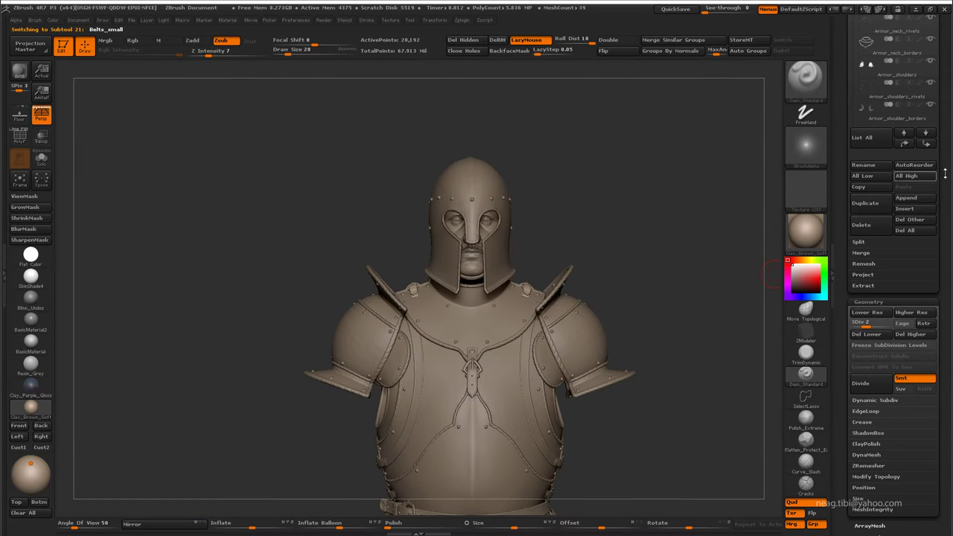
scroll(924, 251, up, 3)
click(879, 350)
mouse_move(623, 300)
mouse_down()
mouse_move(546, 246)
mouse_move(425, 251)
mouse_move(484, 245)
mouse_move(546, 296)
mouse_up()
Step: Solo the Belts_small_2 straps and use the Move Transpose line to spin them toward the back
click(41, 158)
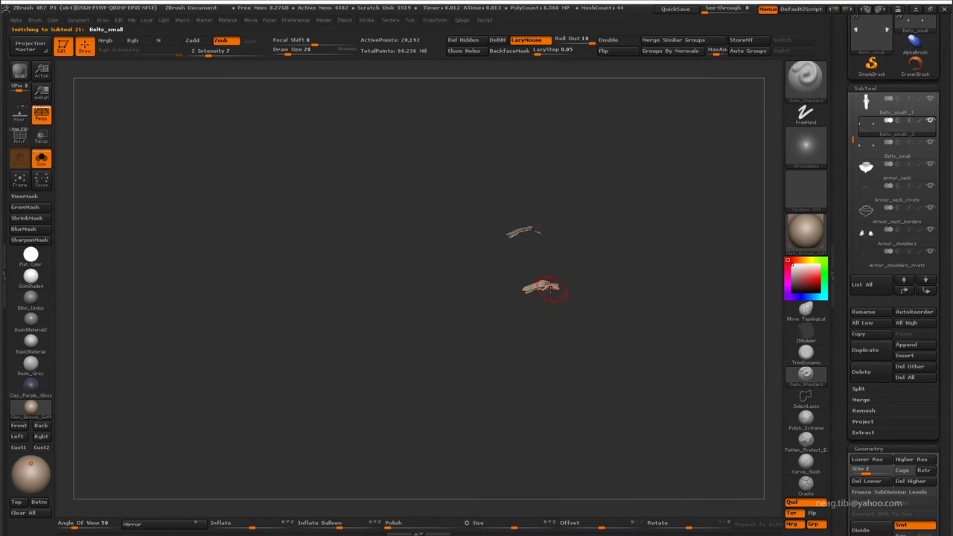
key(w)
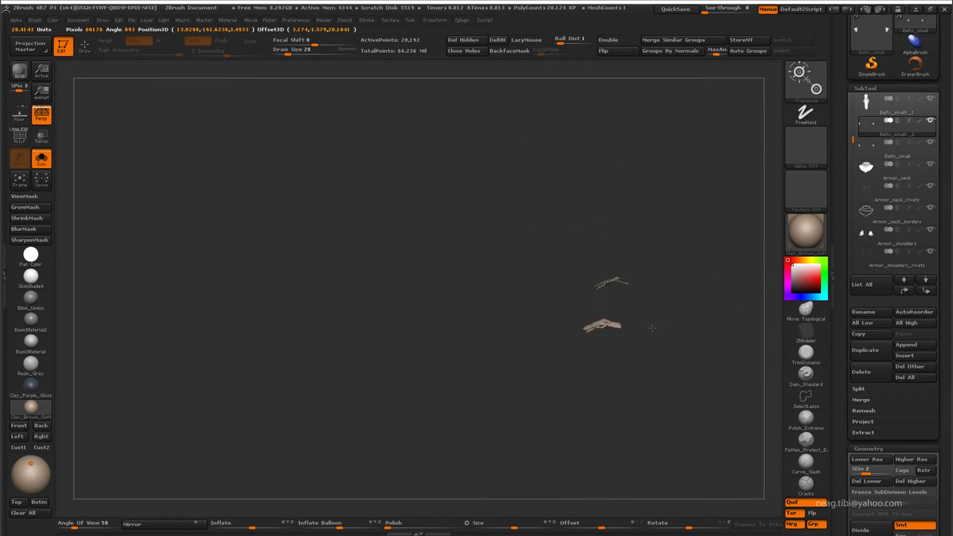
key(ctrl+shift+s)
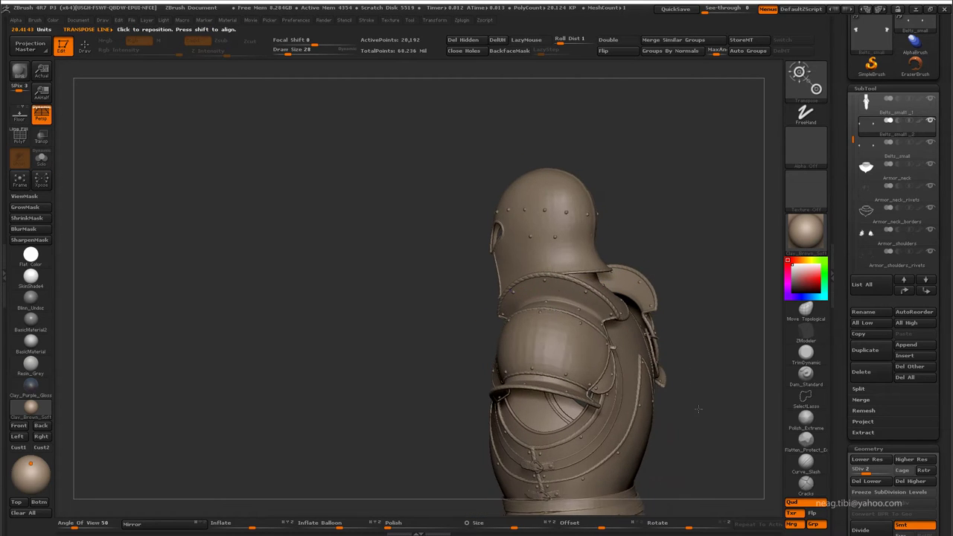
key(ctrl+shift+s)
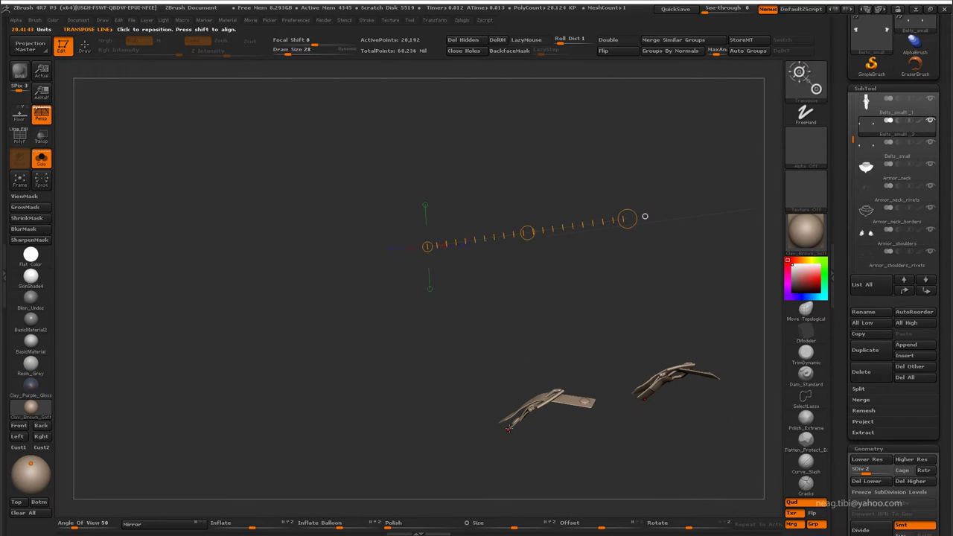
drag(509, 428, 515, 389)
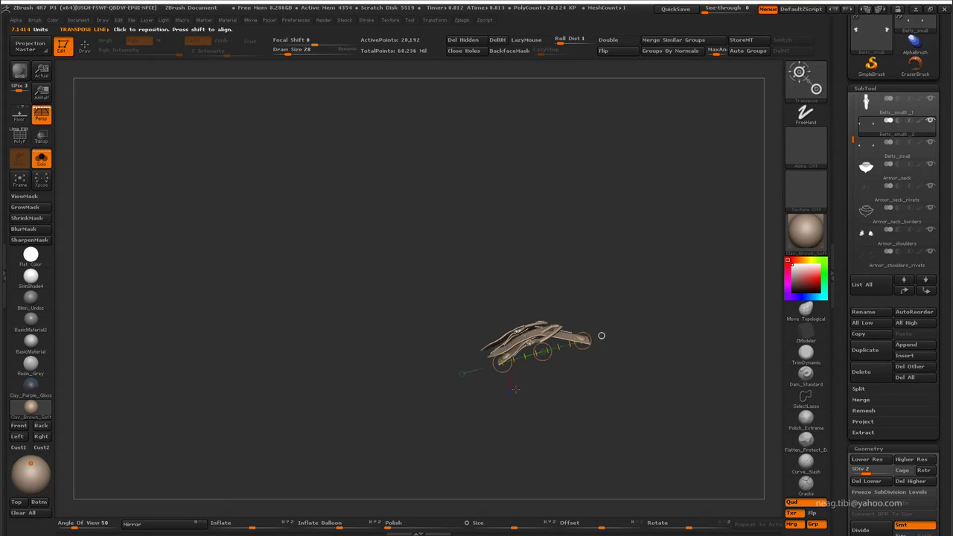
drag(601, 335, 596, 447)
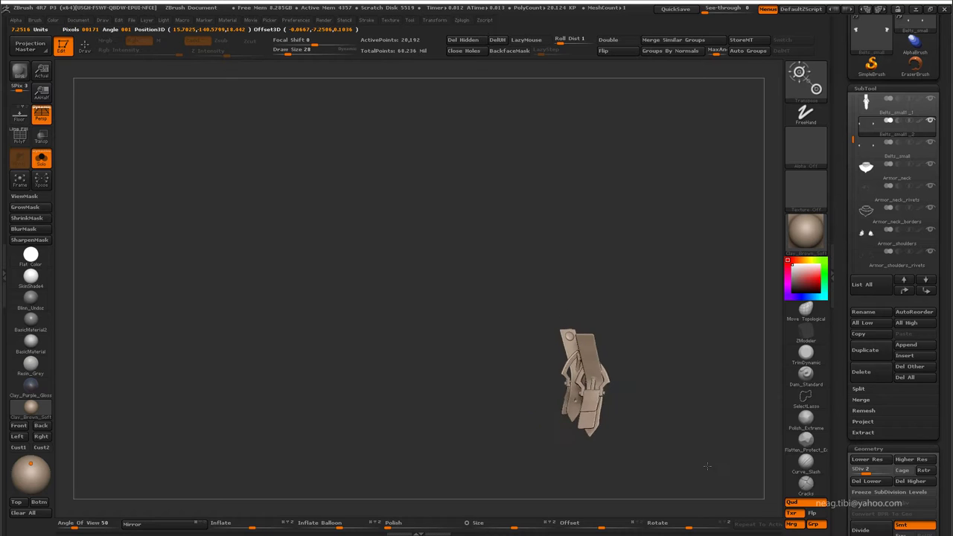
drag(582, 382, 602, 403)
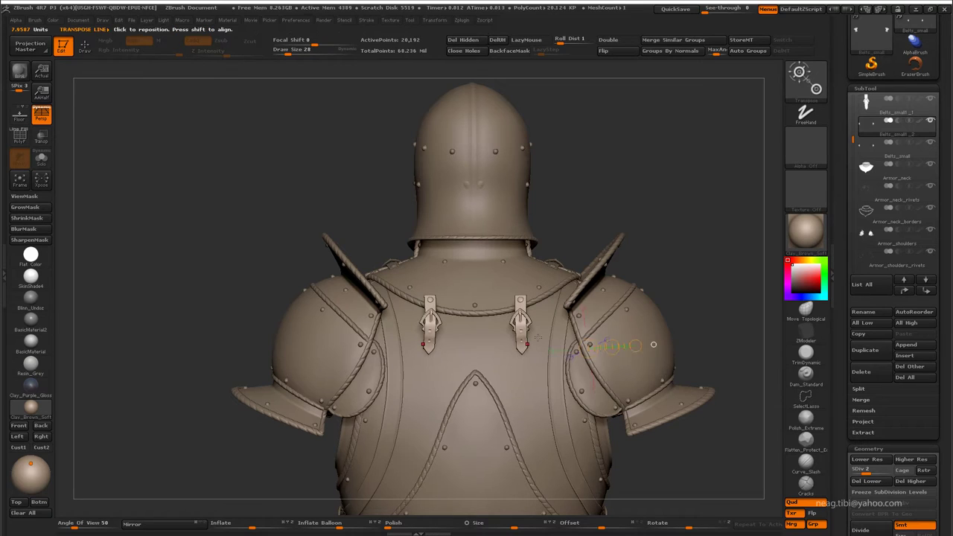
Step: Tilt the back buckles with Transpose Rotate and seat them against the upper back
drag(522, 309, 523, 195)
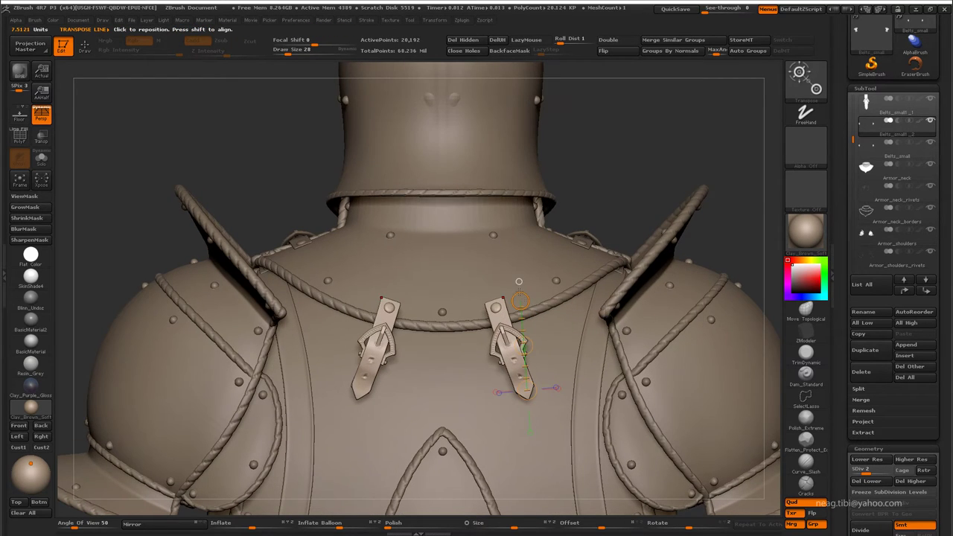
key(r)
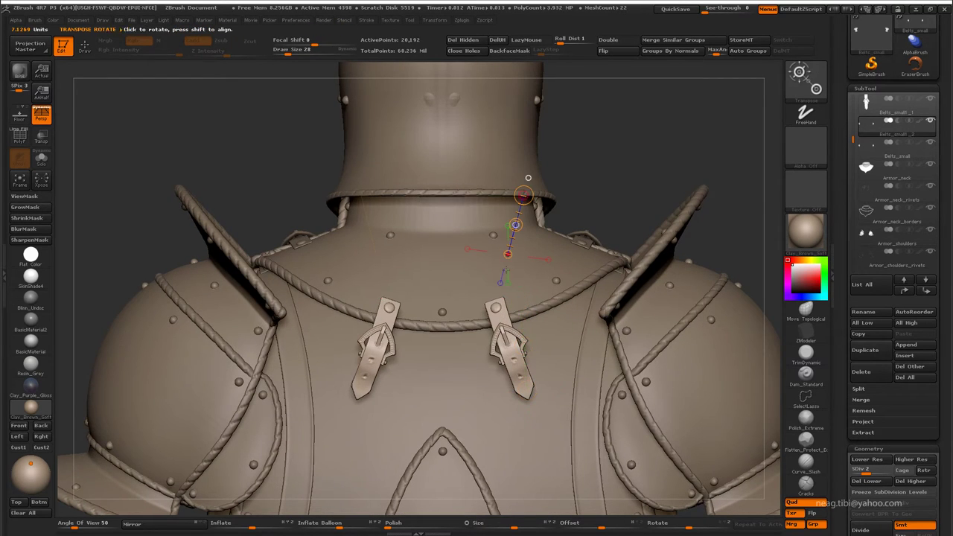
mouse_move(496, 305)
mouse_down()
mouse_move(530, 407)
mouse_move(520, 332)
mouse_up()
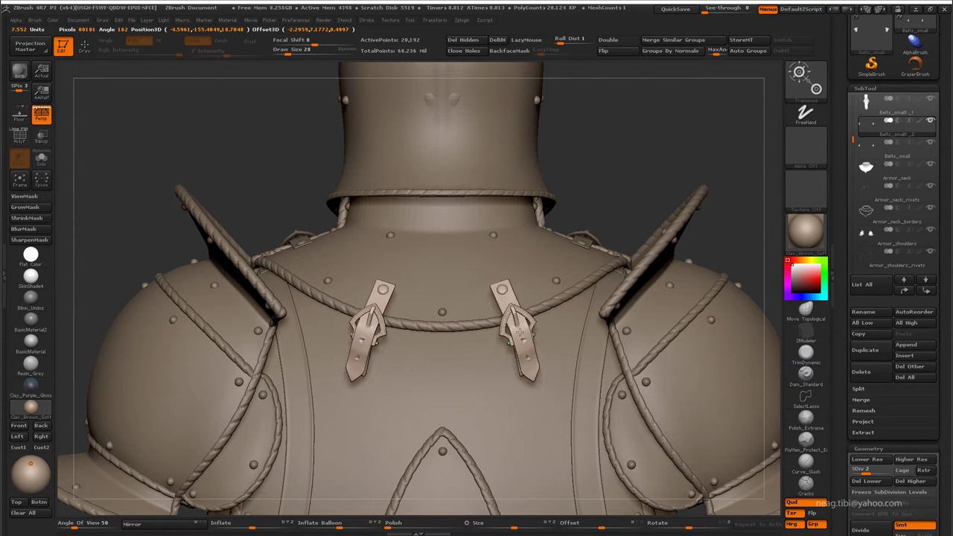
mouse_move(641, 320)
mouse_down()
mouse_move(595, 301)
mouse_move(548, 323)
mouse_move(604, 315)
mouse_up()
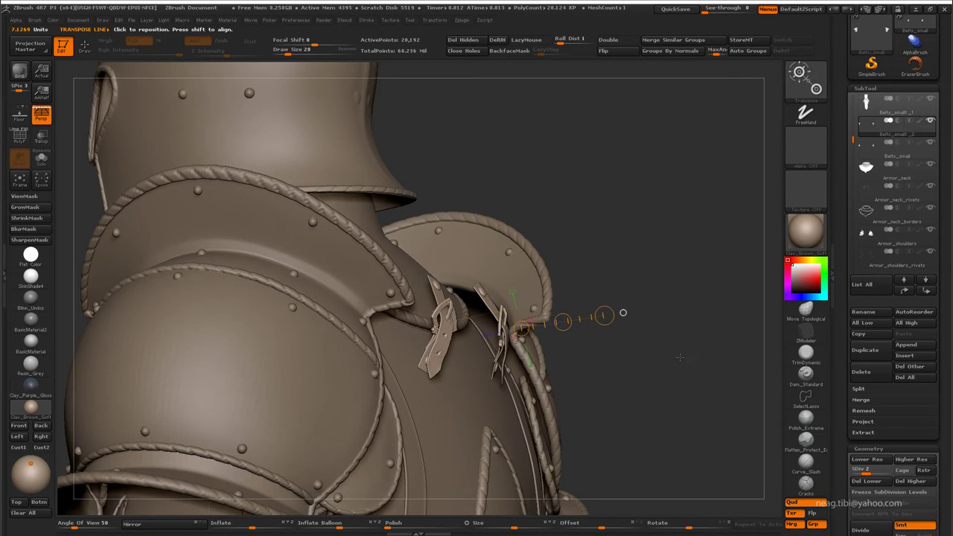
mouse_move(680, 358)
mouse_down()
mouse_move(689, 361)
mouse_move(648, 365)
mouse_up()
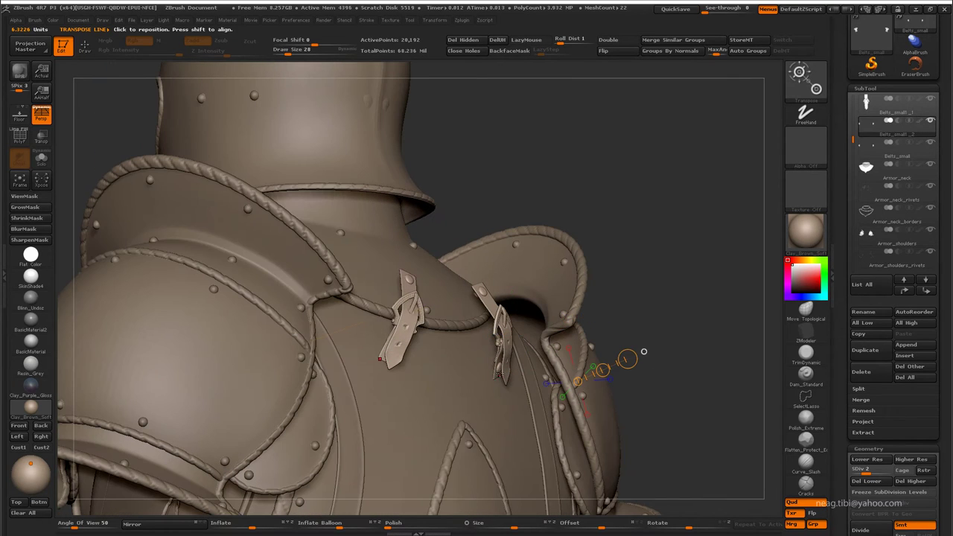
drag(503, 368, 479, 270)
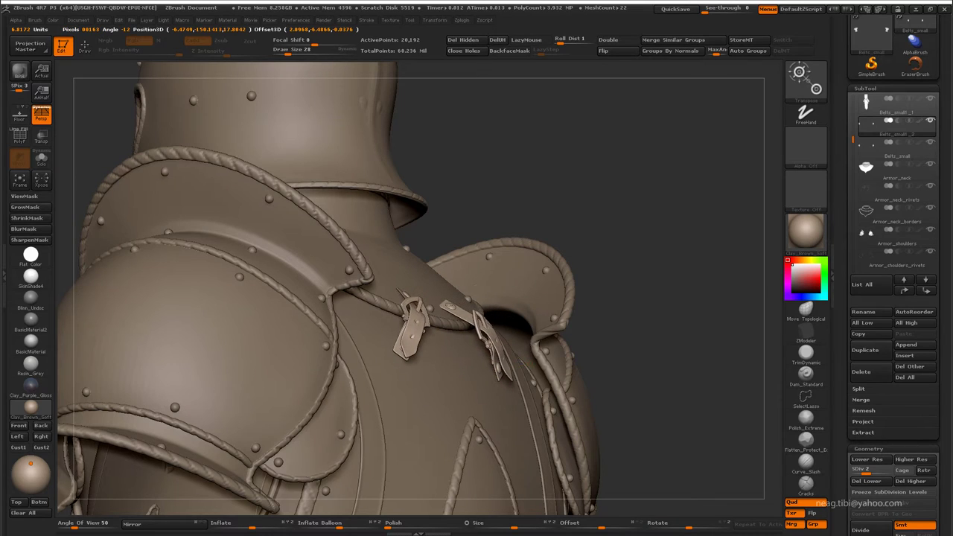
drag(463, 310, 468, 314)
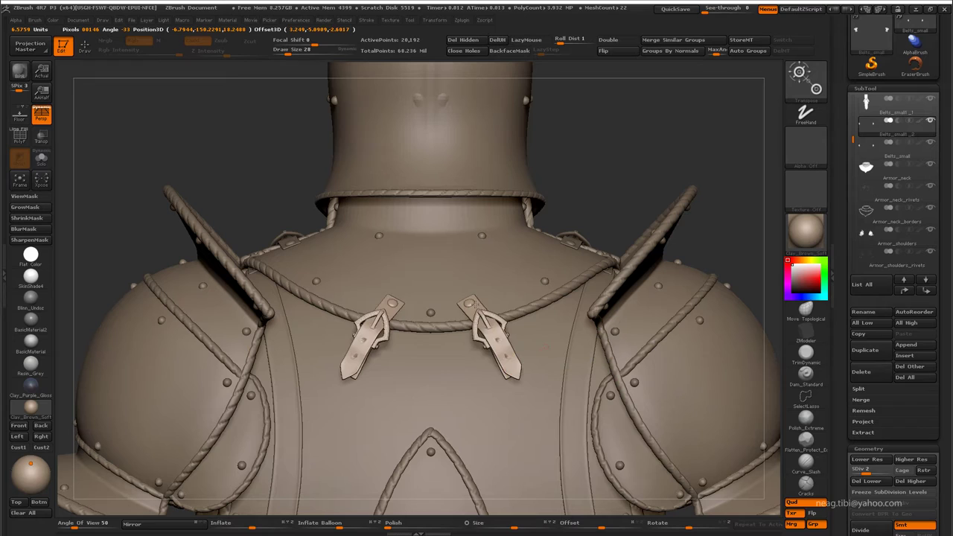
Step: Angle both back straps symmetrically toward the shoulders below the collar rope, then frame the armour
drag(511, 367, 462, 290)
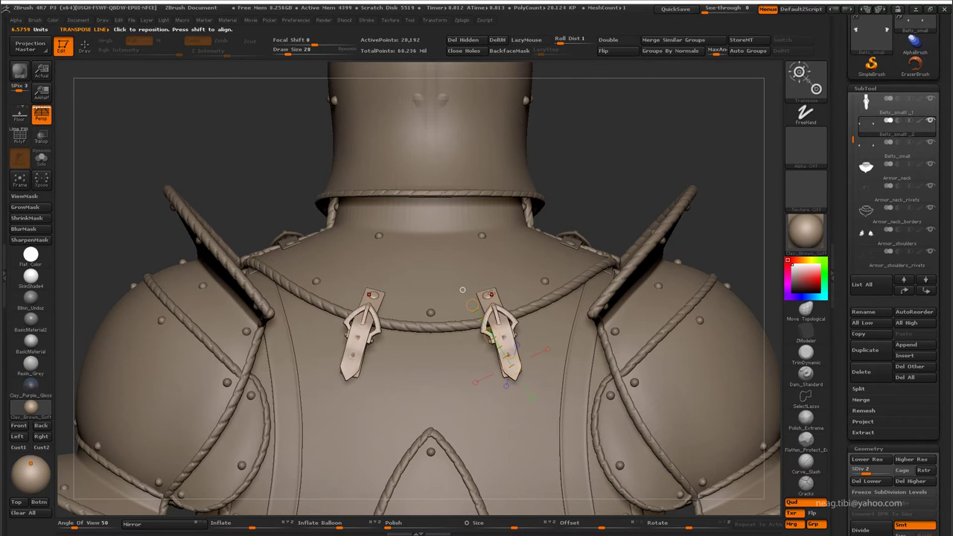
drag(506, 384, 519, 382)
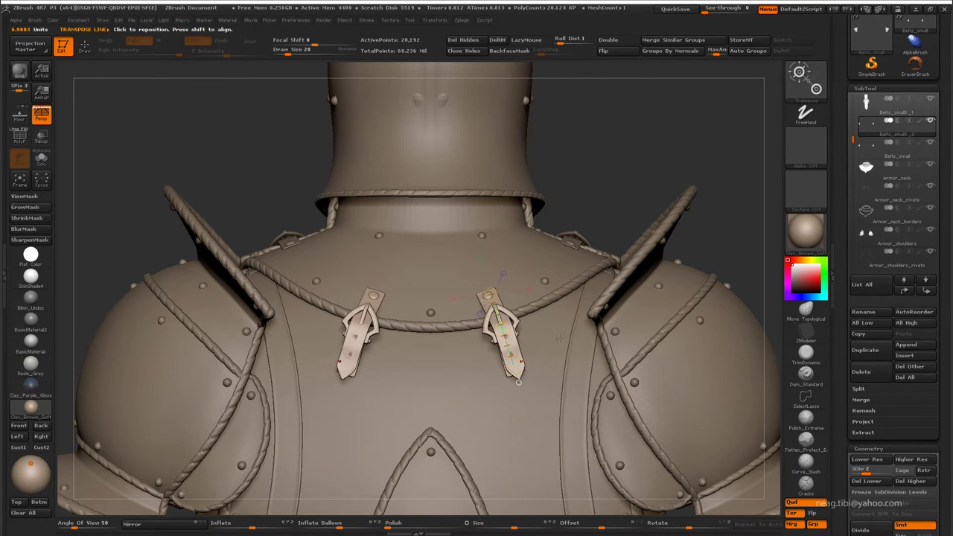
mouse_move(559, 339)
mouse_down()
mouse_move(657, 98)
mouse_move(659, 215)
mouse_move(623, 272)
mouse_up()
drag(608, 322, 679, 248)
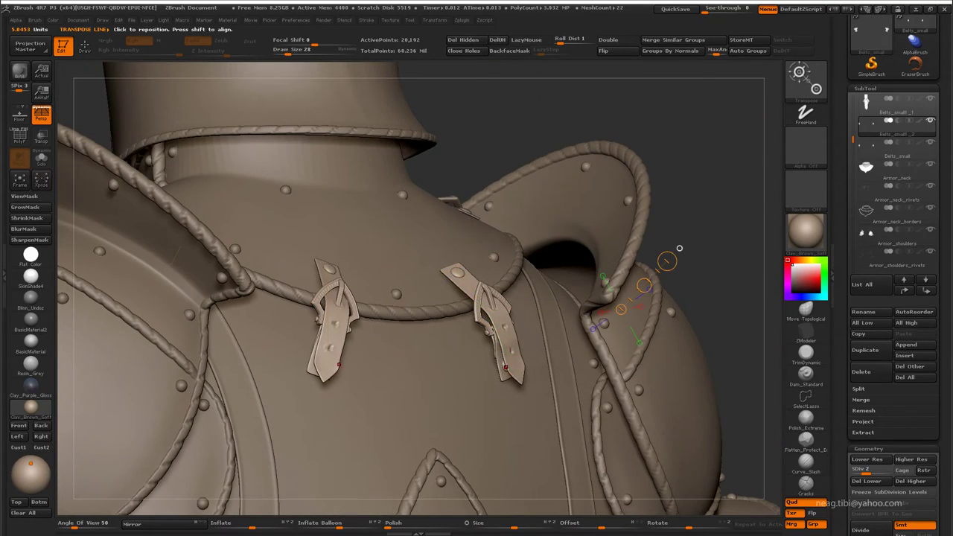
mouse_move(516, 398)
mouse_down()
mouse_move(459, 257)
mouse_move(448, 258)
mouse_move(444, 277)
mouse_move(544, 327)
mouse_up()
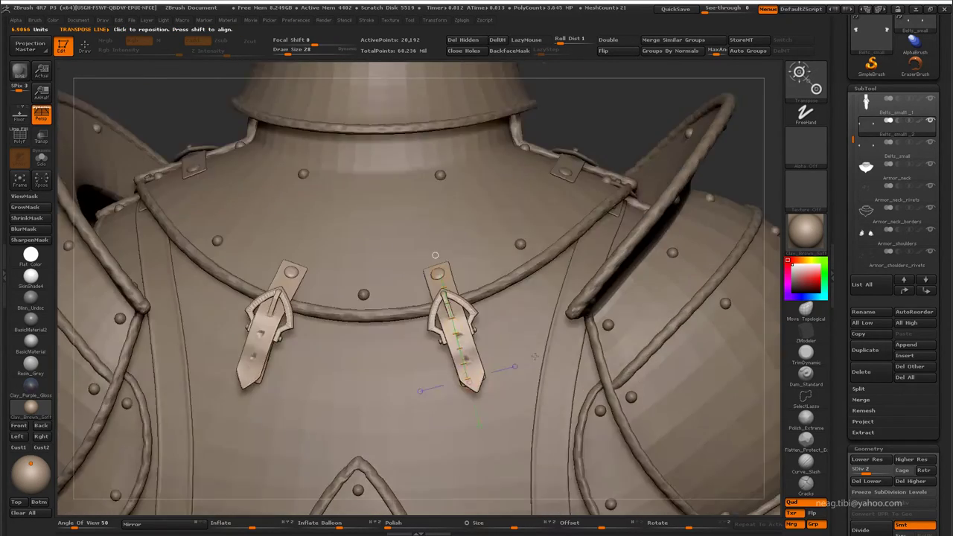
key(f)
key(b)
key(d)
key(s)
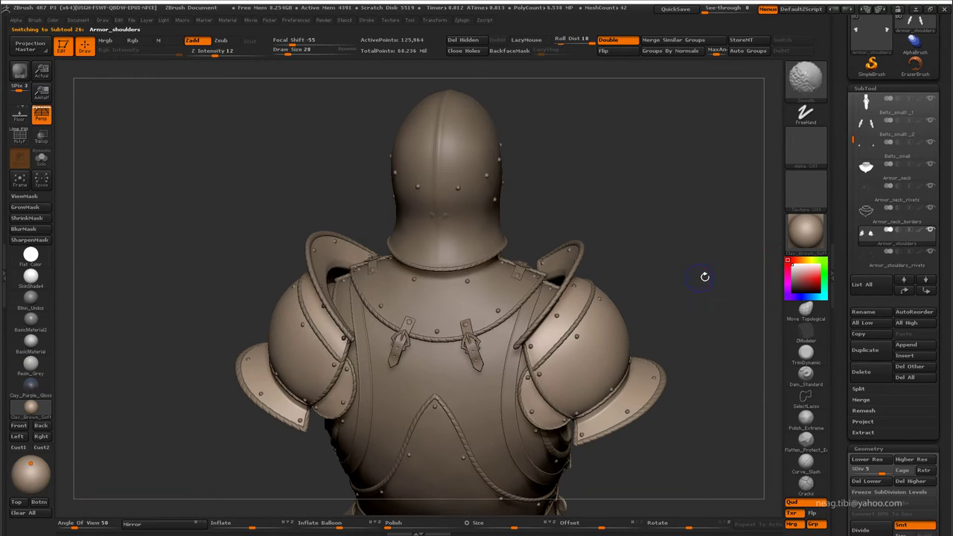
Step: Snap to a back view, select the back strap part and zoom in on the shoulder
shift+drag(702, 277, 477, 361)
alt+click(503, 339)
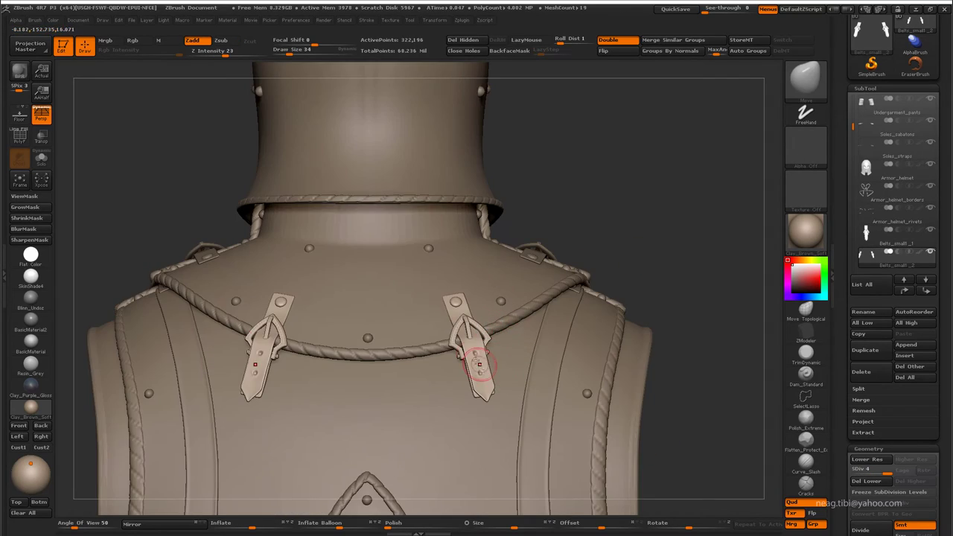
mouse_move(479, 363)
mouse_down()
mouse_move(507, 380)
mouse_move(491, 378)
mouse_move(589, 188)
mouse_up()
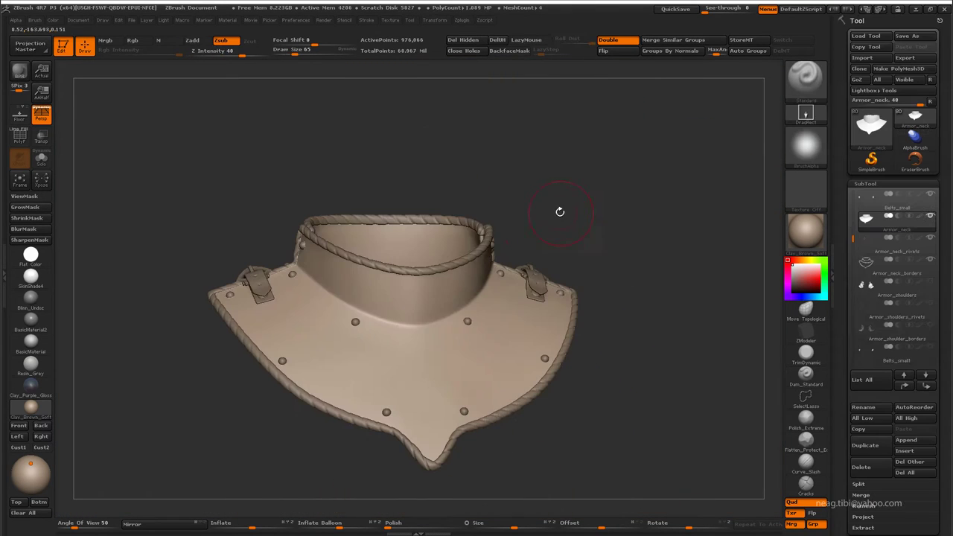
Step: Stamp a mirrored pair of round dents into the face-on neck collar, then bring up the alpha library
drag(415, 301, 473, 292)
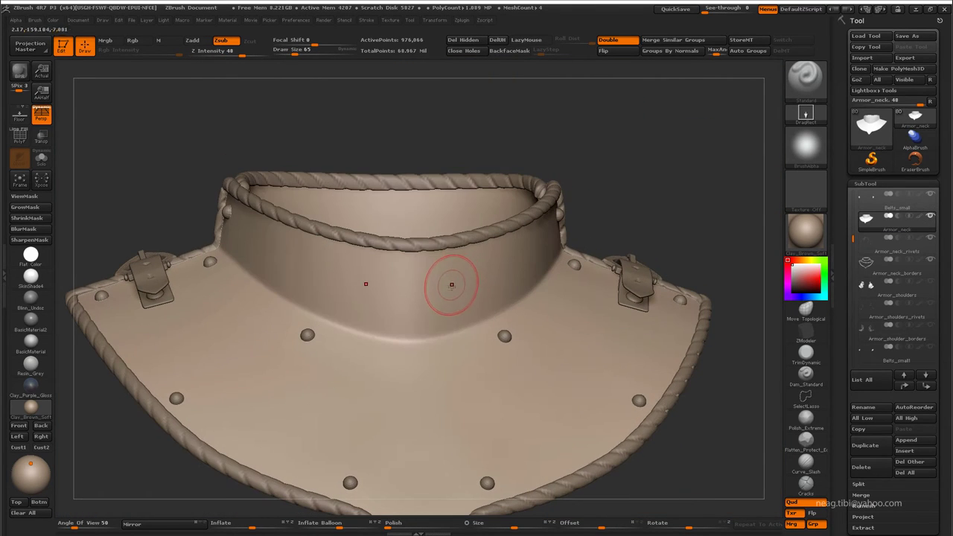
drag(473, 291, 471, 280)
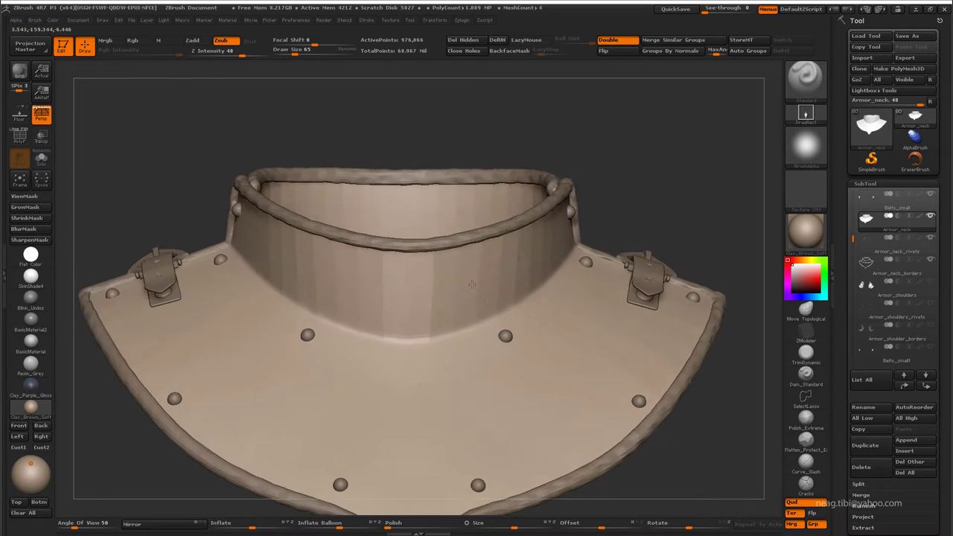
click(471, 280)
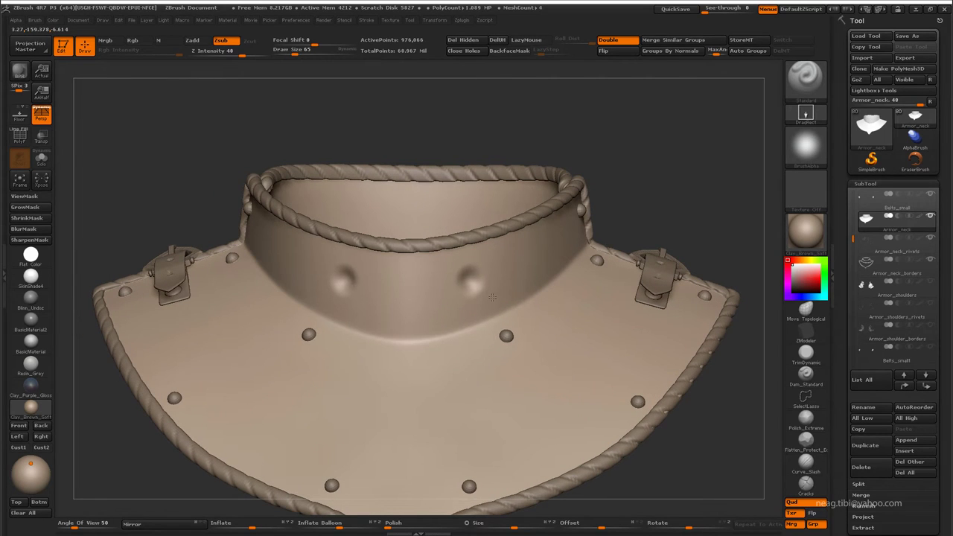
drag(493, 298, 506, 250)
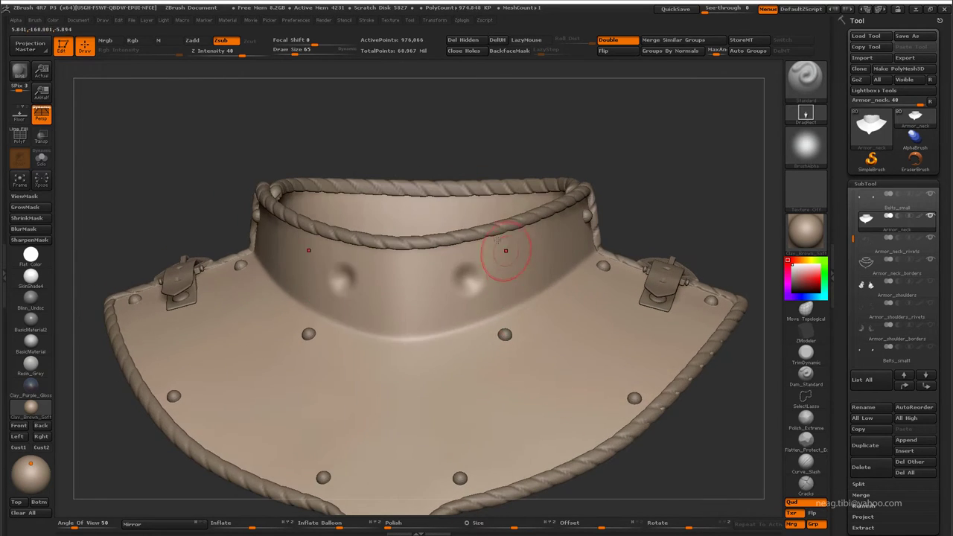
click(803, 148)
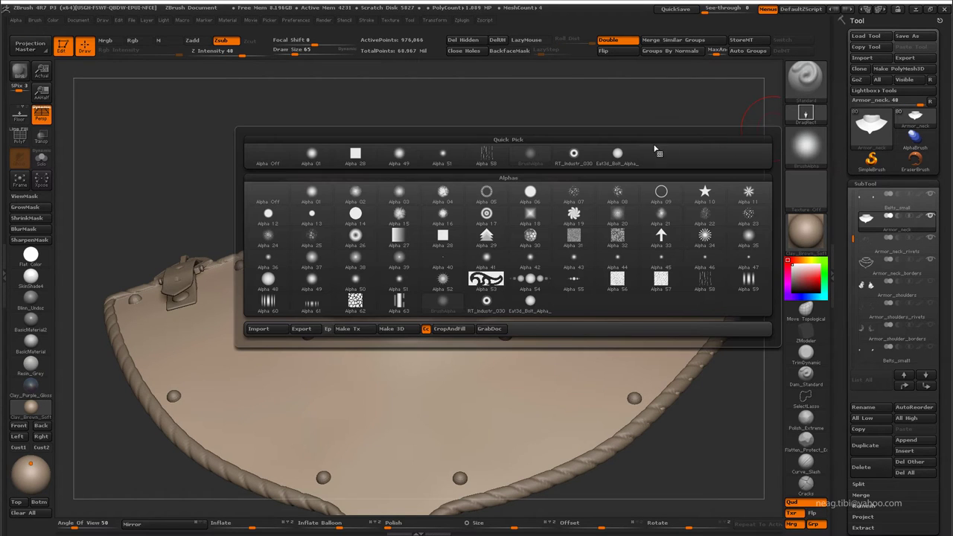
Step: Pick a crisper round alpha, undo the trial dents, and raise brush strength to 51
click(268, 279)
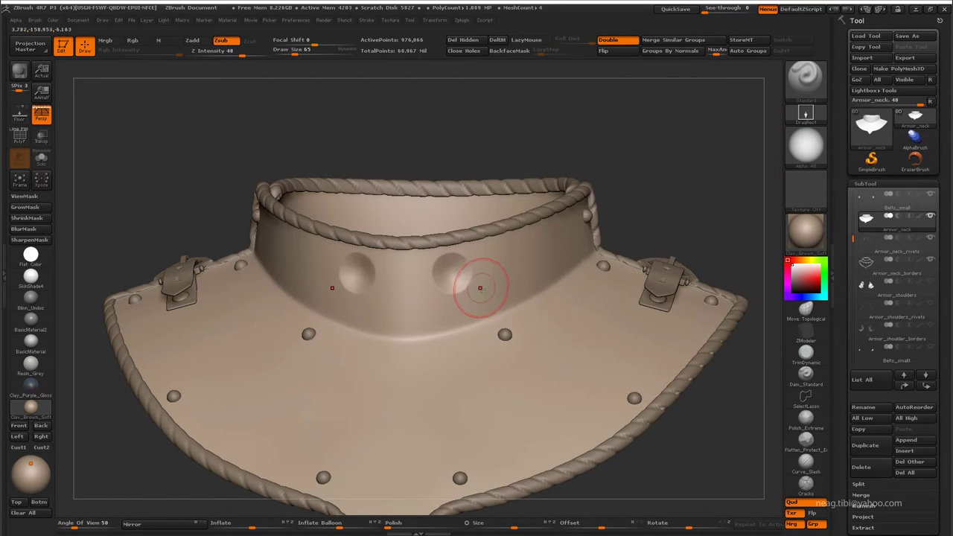
key(ctrl+z)
key(ctrl+z)
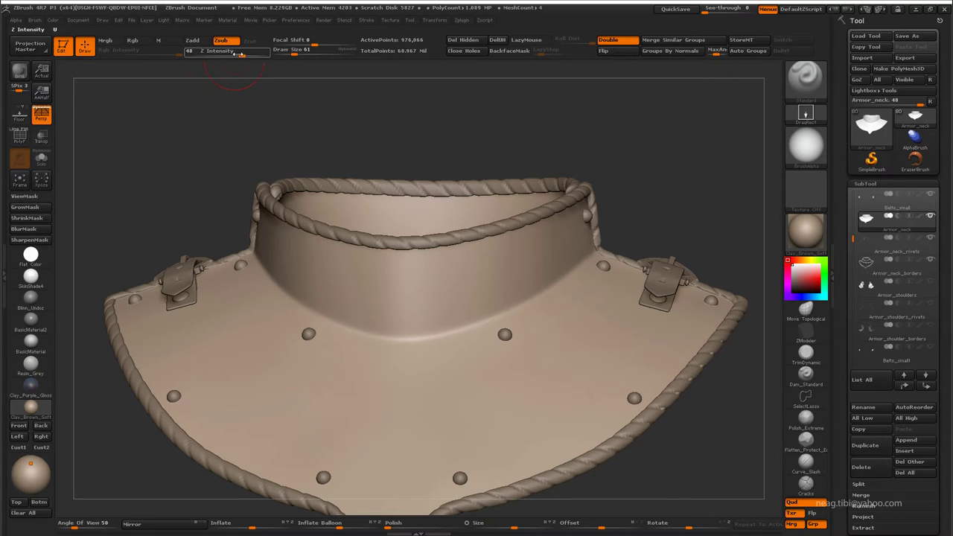
drag(249, 54, 229, 55)
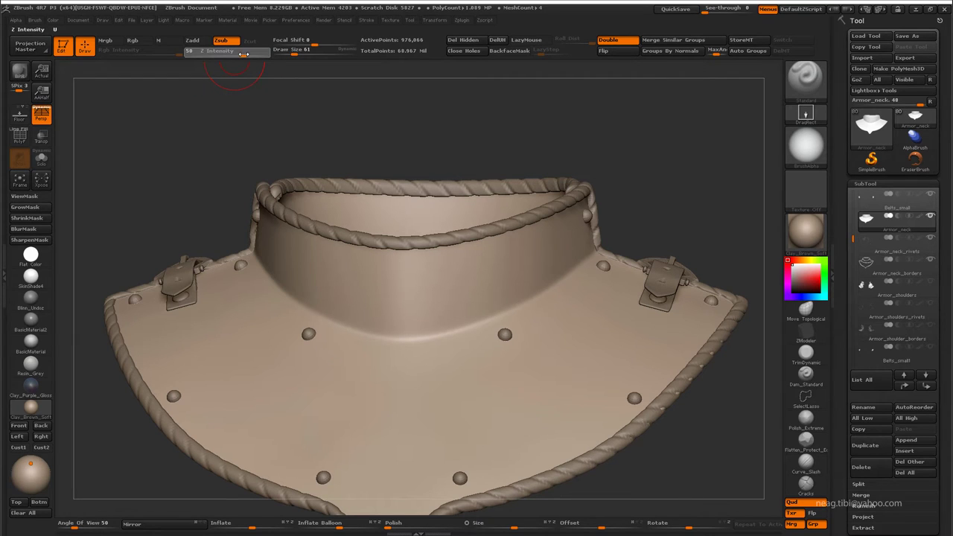
click(16, 20)
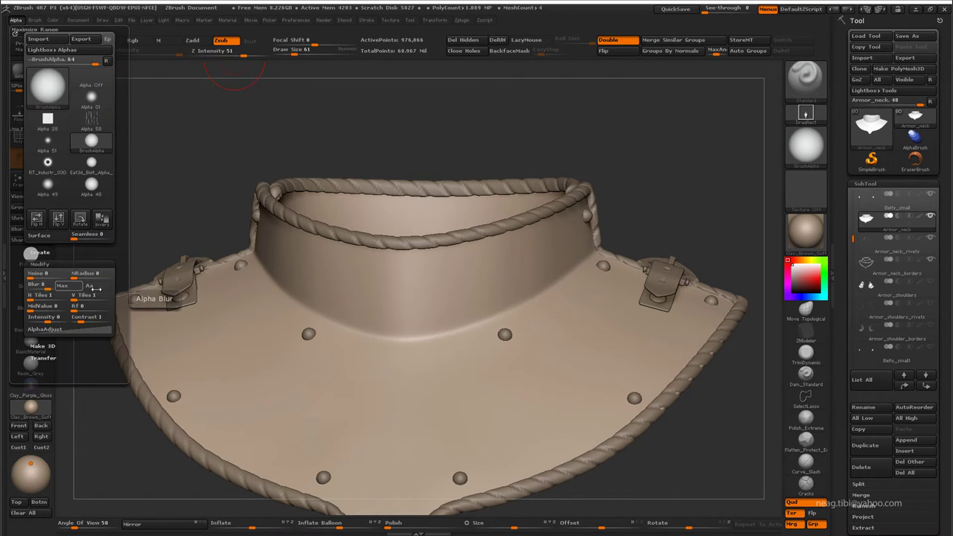
Step: Switch the stroke to DragDot, stamp a trial mirrored pair of holes, inspect, and undo them
click(806, 113)
click(701, 135)
mouse_move(457, 266)
mouse_down()
mouse_move(479, 278)
mouse_move(470, 279)
mouse_up()
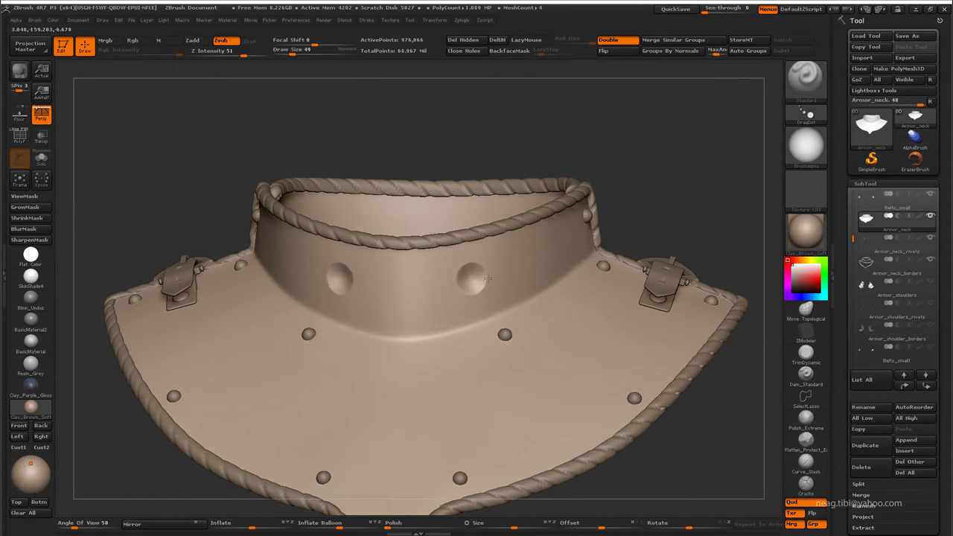
mouse_move(554, 162)
mouse_down()
mouse_move(597, 154)
mouse_move(581, 160)
mouse_up()
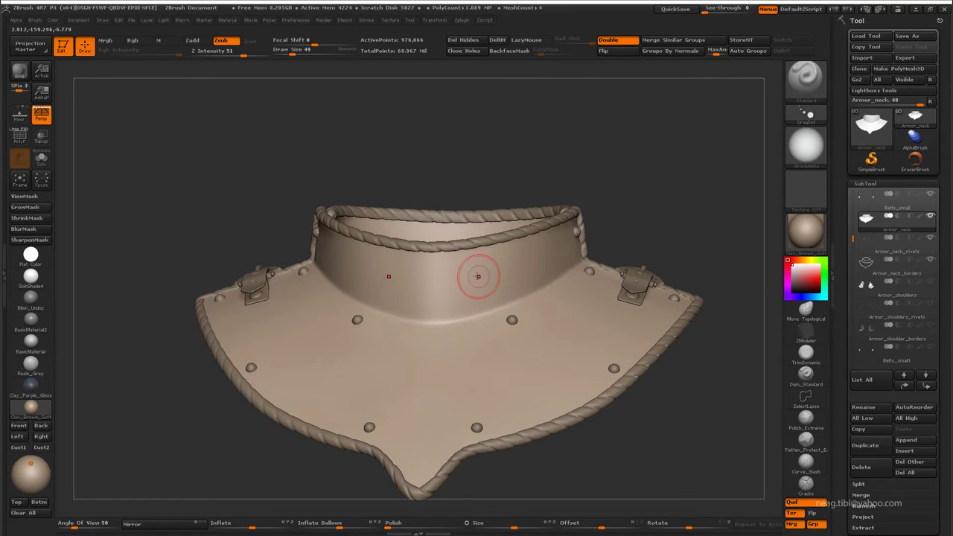
drag(479, 272, 481, 280)
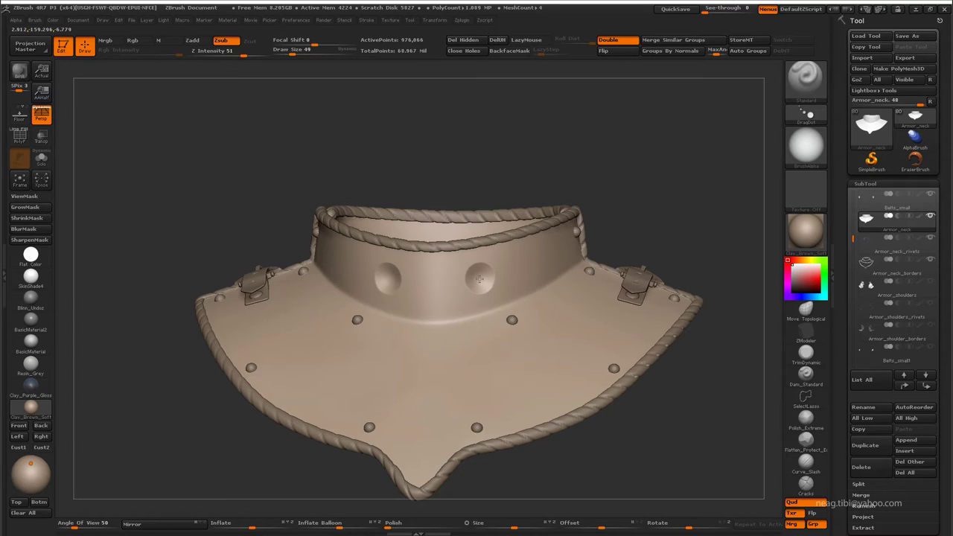
key(ctrl+z)
Step: Enlarge the DragDot brush and stamp mirrored dents on the collar's front and side
click(310, 50)
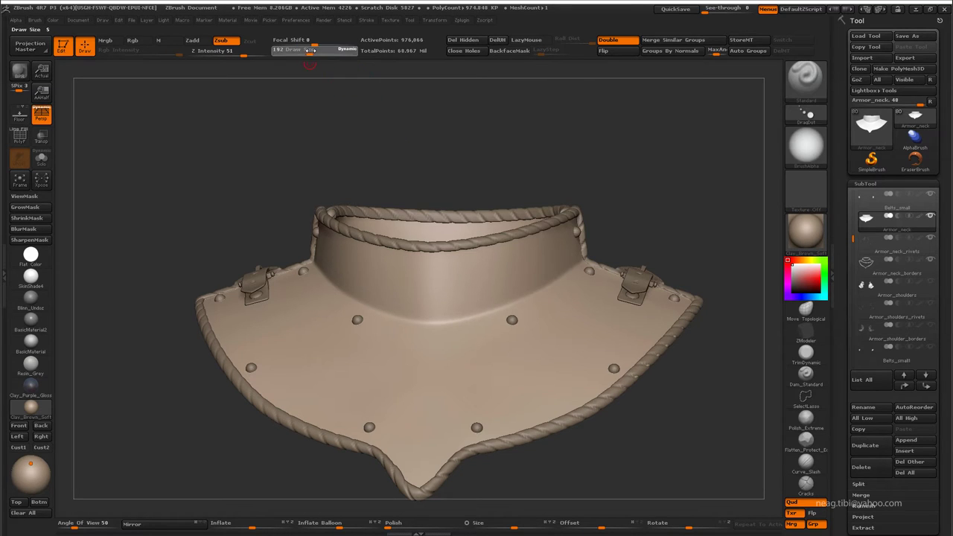
mouse_move(489, 281)
mouse_down()
mouse_move(326, 85)
mouse_move(328, 68)
mouse_up()
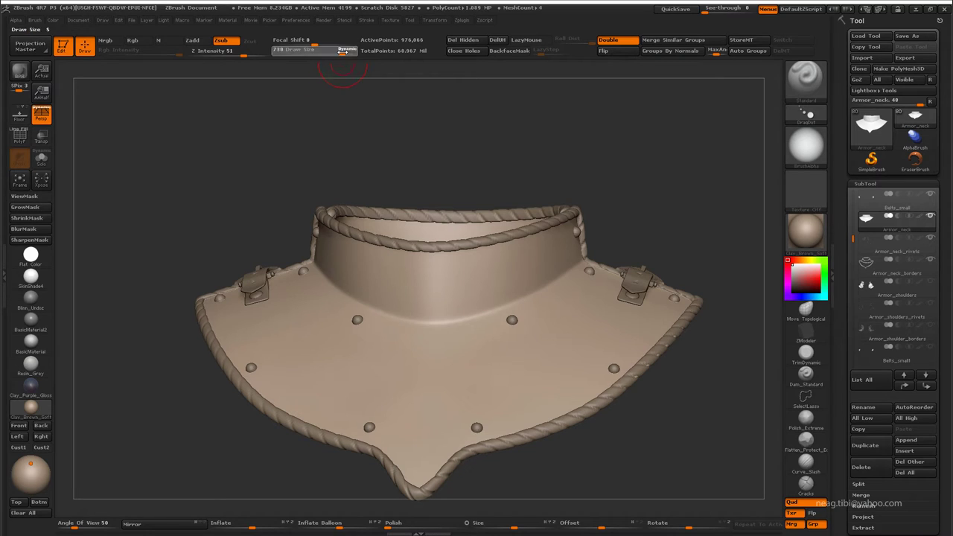
click(477, 279)
drag(547, 183, 532, 167)
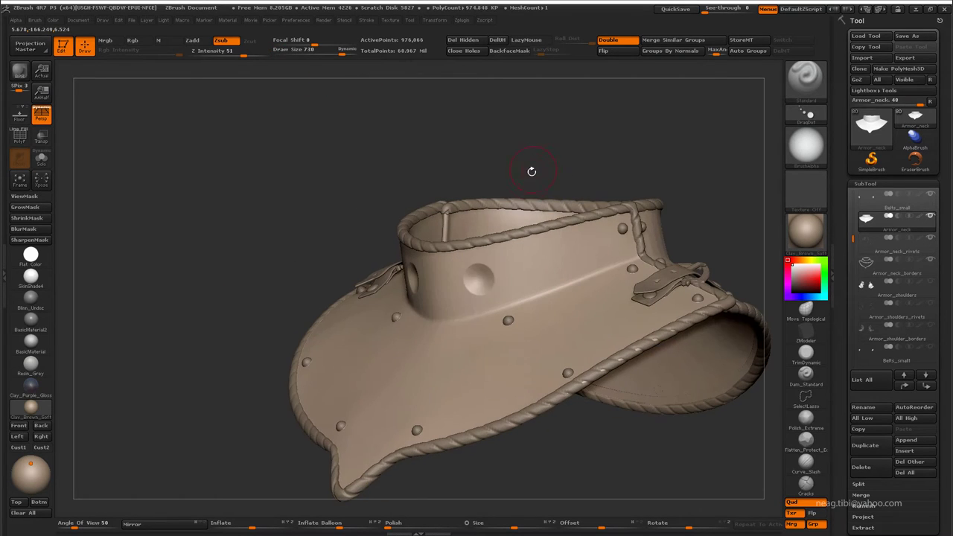
drag(337, 50, 338, 52)
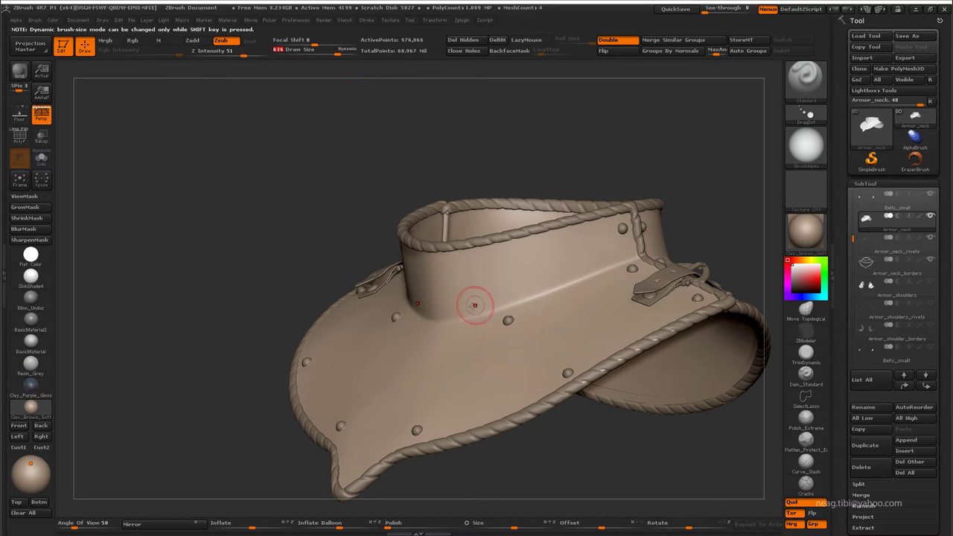
drag(474, 305, 470, 279)
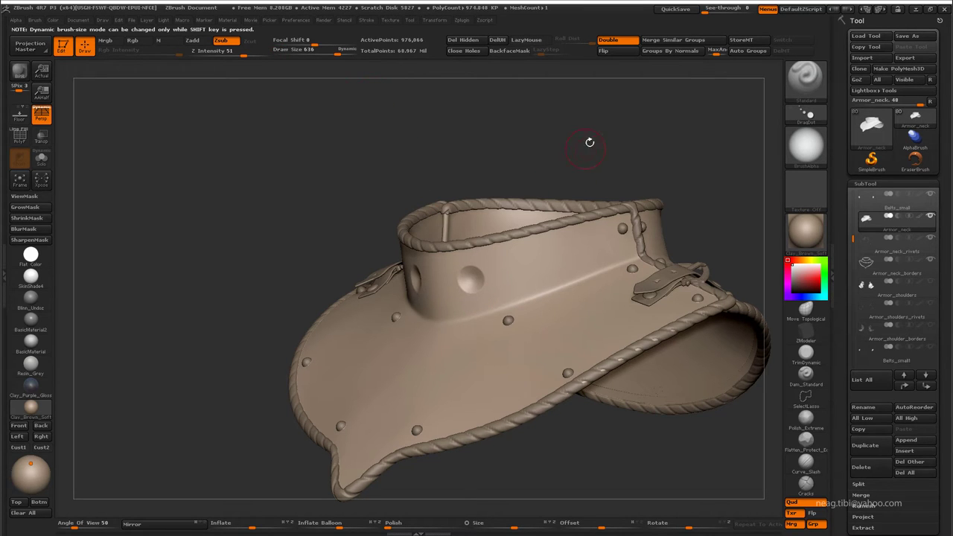
mouse_move(590, 141)
mouse_down()
mouse_move(517, 160)
mouse_move(600, 171)
mouse_move(439, 277)
mouse_move(451, 277)
mouse_up()
Step: Undo the last dimple, shrink the brush slightly, frame the collar and stamp a new round mark
key(ctrl+z)
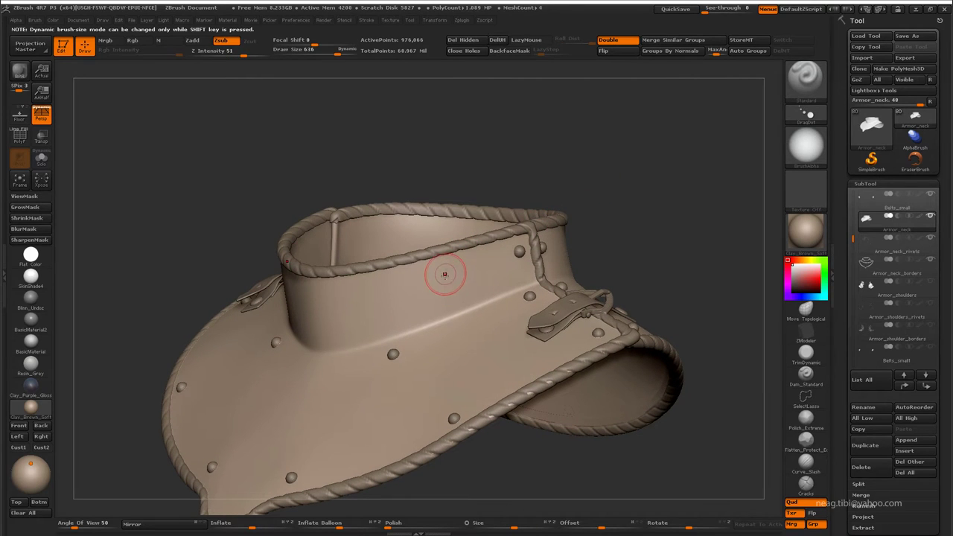
key([)
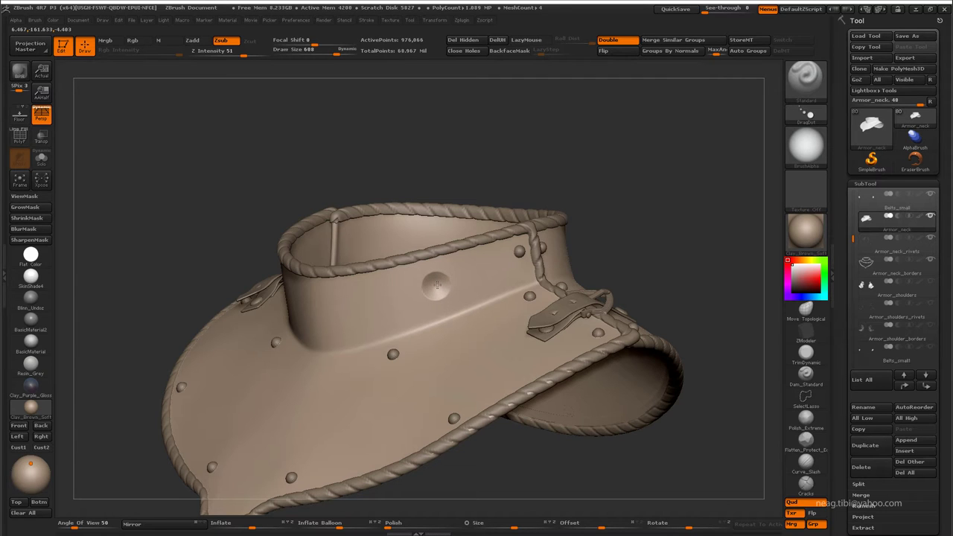
mouse_move(549, 172)
shift+mouse_down()
mouse_move(425, 319)
mouse_move(367, 301)
shift+mouse_up()
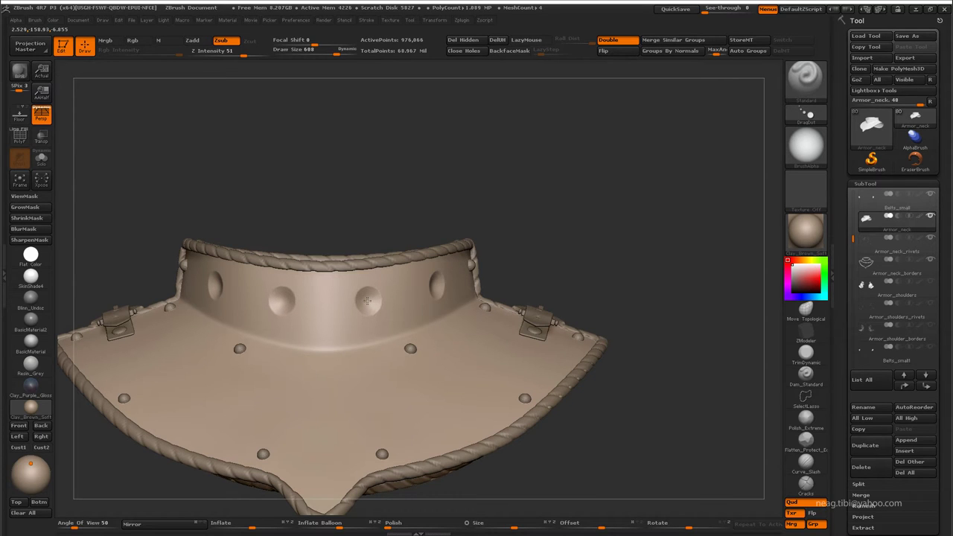
mouse_move(373, 194)
mouse_down()
mouse_move(425, 164)
mouse_move(490, 174)
mouse_move(538, 268)
mouse_move(525, 244)
mouse_move(453, 279)
mouse_up()
key(f)
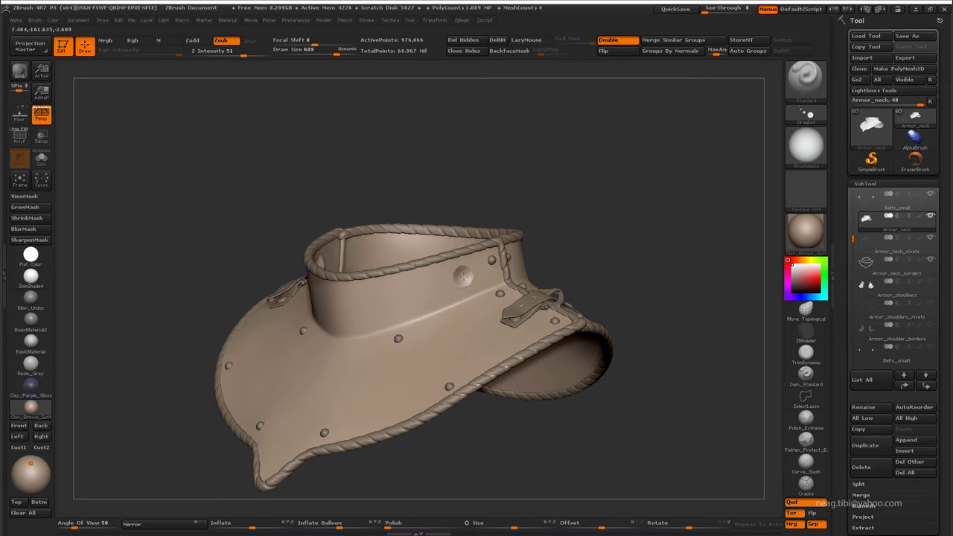
click(464, 277)
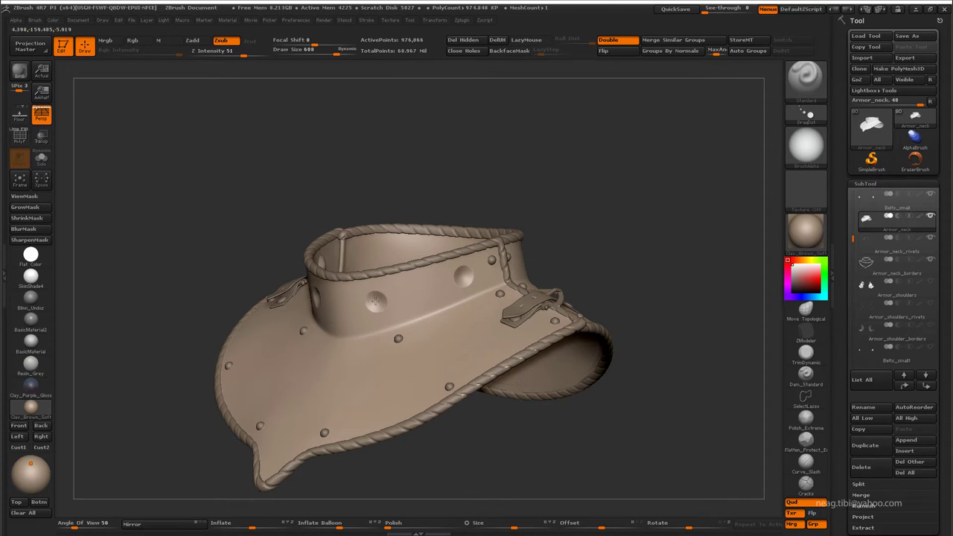
Step: Return to Zsub and stamp round dents across the collar front and around its side
shift+drag(499, 145, 516, 199)
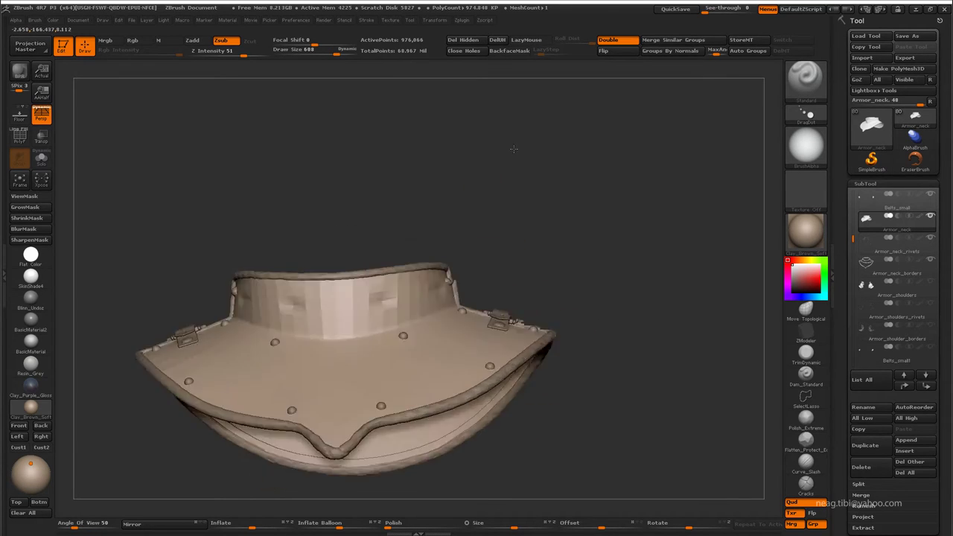
key(alt)
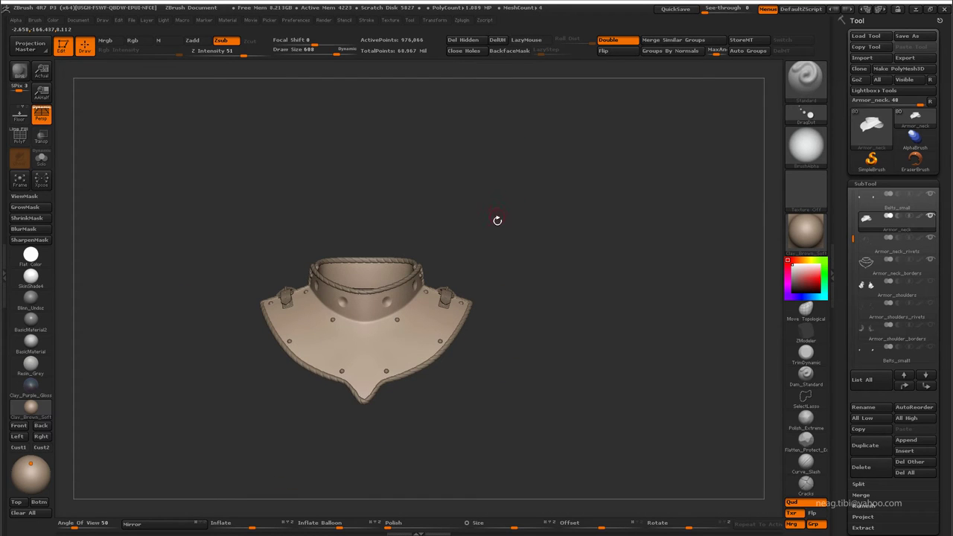
drag(496, 228, 536, 263)
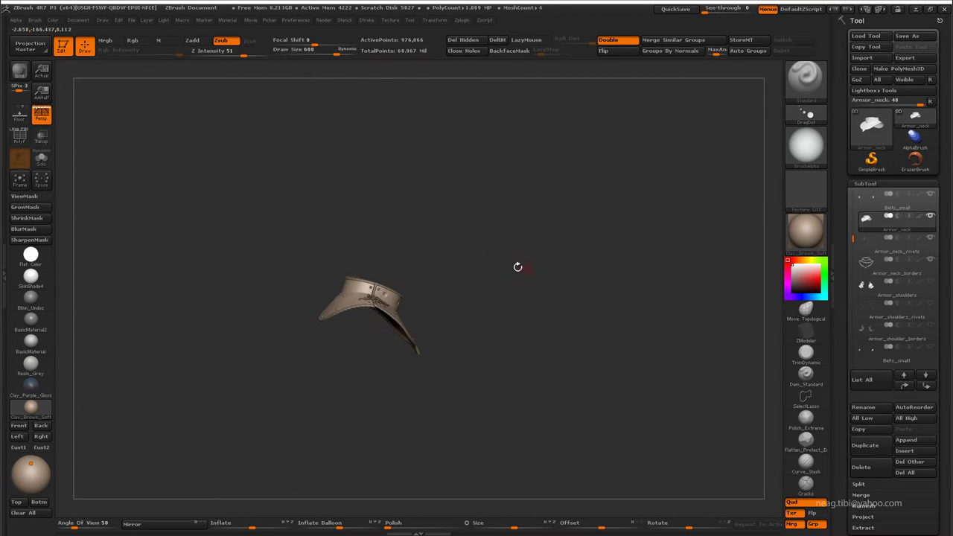
key(f)
drag(596, 178, 586, 223)
click(503, 287)
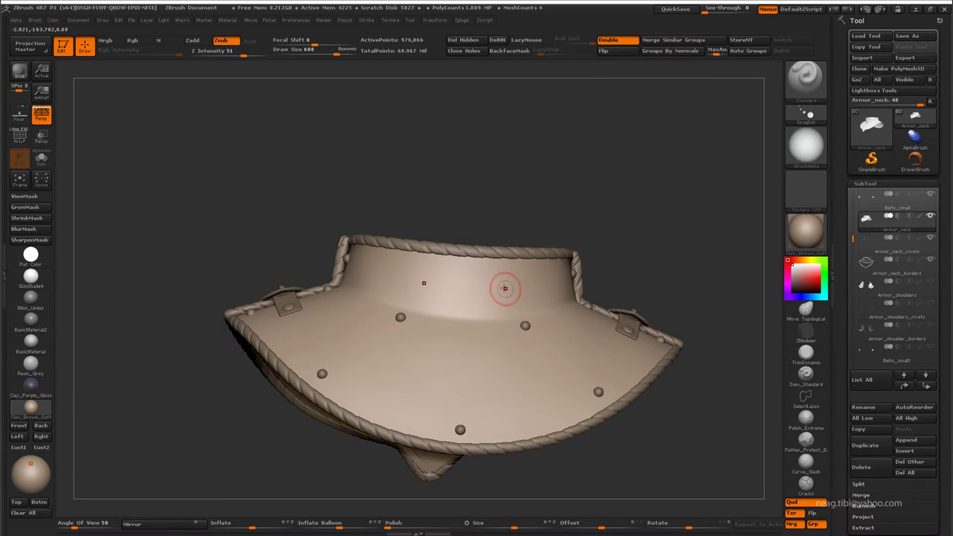
click(430, 280)
click(499, 285)
click(504, 287)
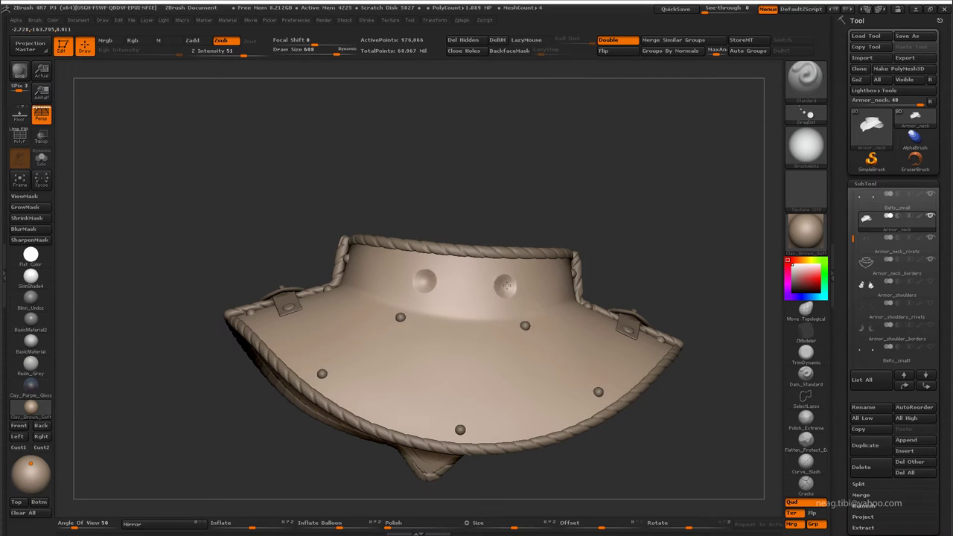
drag(514, 223, 409, 230)
click(355, 268)
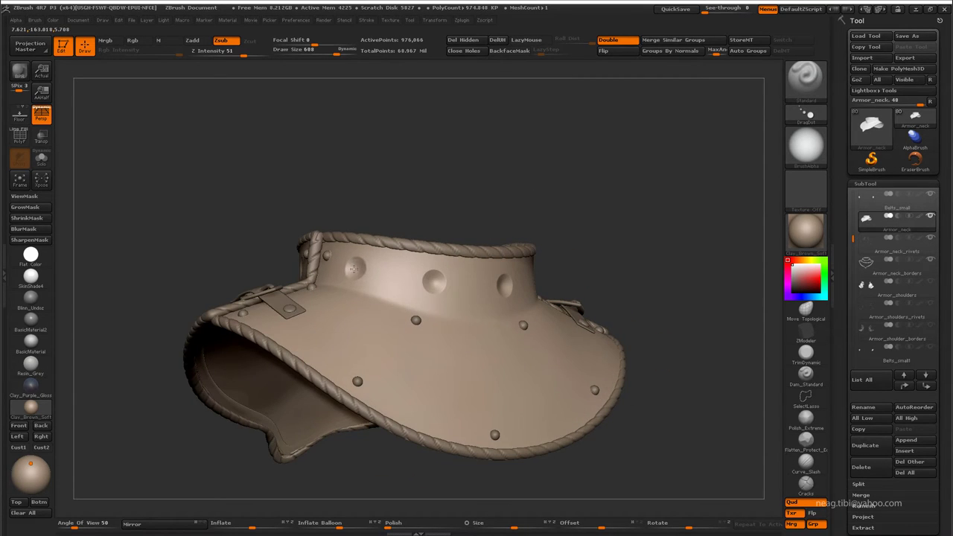
mouse_move(415, 215)
mouse_down()
mouse_move(505, 131)
mouse_move(492, 130)
mouse_move(458, 174)
mouse_move(479, 234)
mouse_move(494, 219)
mouse_move(489, 207)
mouse_move(526, 221)
mouse_move(483, 246)
mouse_up()
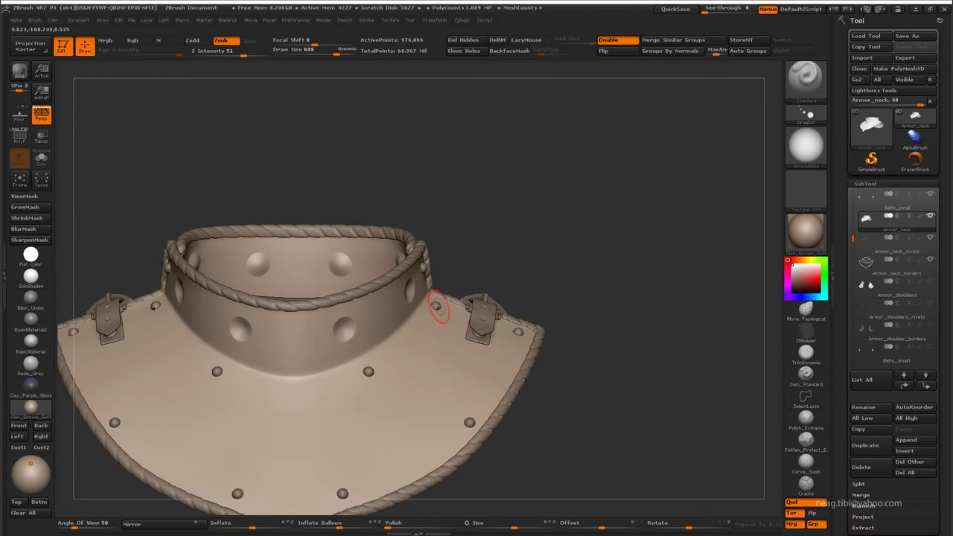
Step: Switch to the Move brush and make Armor_neck_rivets the active subtool
key(b)
key(m)
key(v)
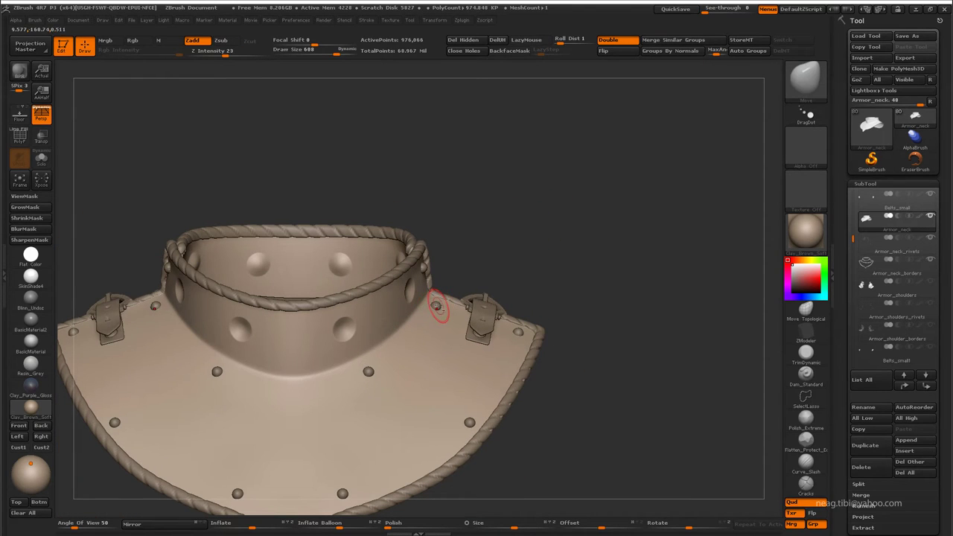
alt+click(438, 305)
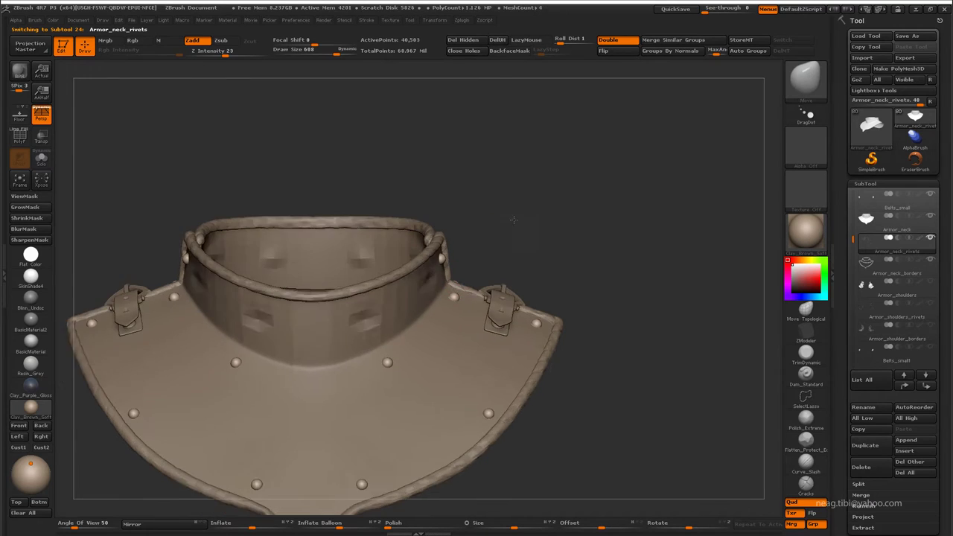
Step: Look over the collar's rivets and dents from several angles, then reselect the Armor_neck subtool
mouse_move(456, 274)
alt+mouse_down()
mouse_move(544, 185)
mouse_move(570, 189)
alt+mouse_up()
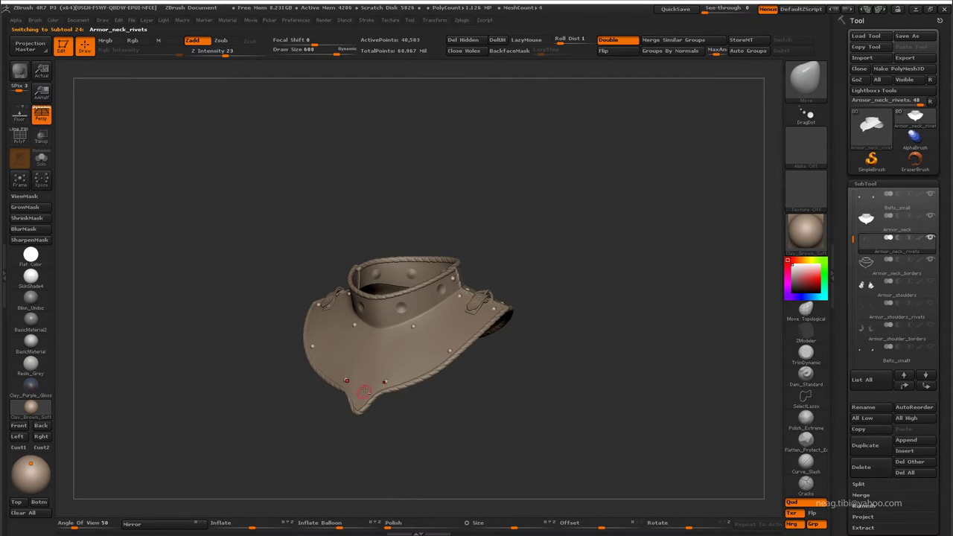
mouse_move(364, 391)
alt+mouse_down()
mouse_move(405, 415)
mouse_move(456, 388)
mouse_move(424, 315)
mouse_move(389, 277)
mouse_move(577, 131)
mouse_move(543, 277)
mouse_move(315, 286)
alt+mouse_up()
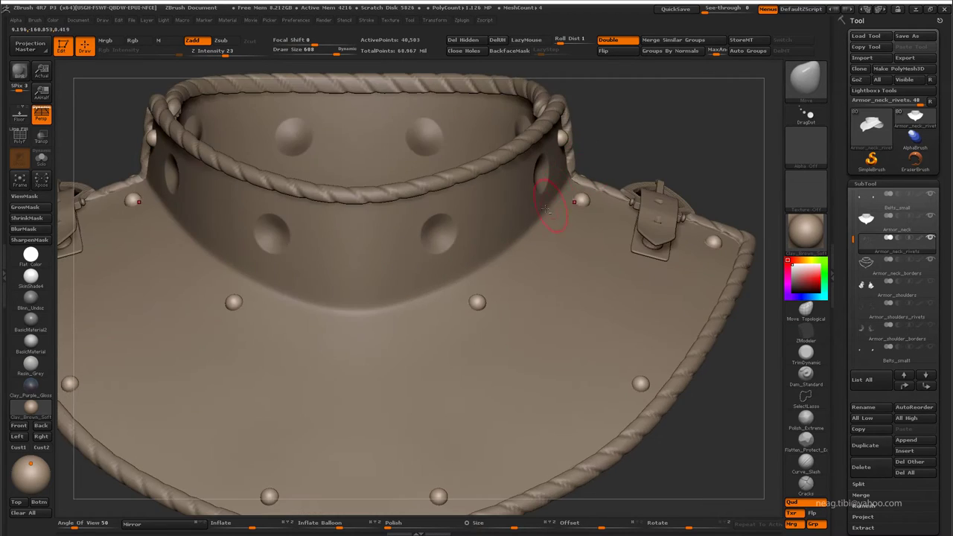
mouse_move(588, 158)
alt+mouse_down()
mouse_move(549, 132)
mouse_move(473, 246)
alt+mouse_up()
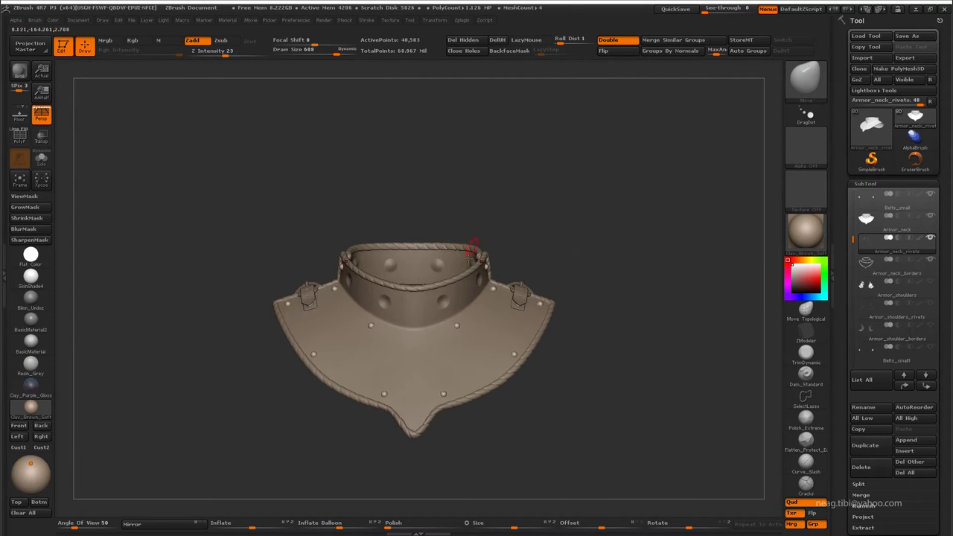
alt+click(475, 298)
alt+drag(487, 291, 505, 333)
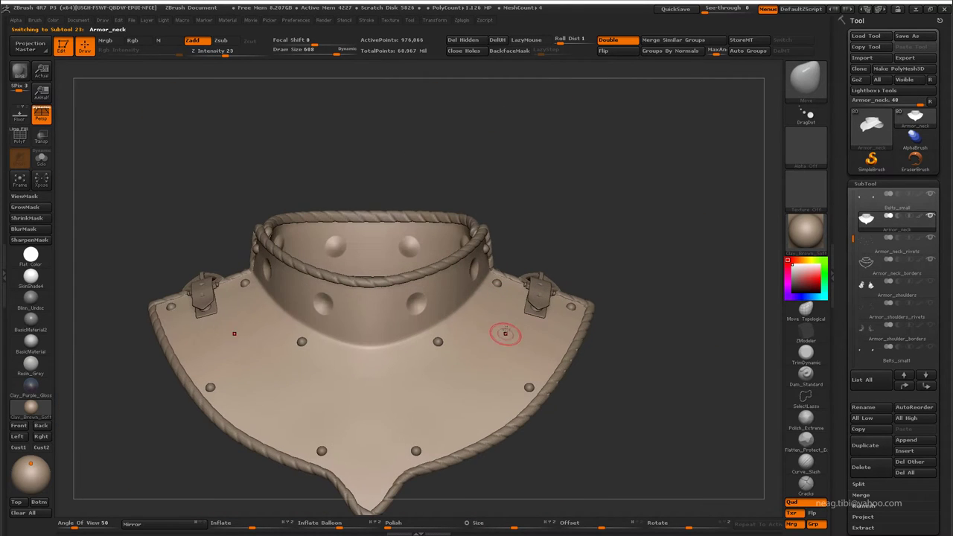
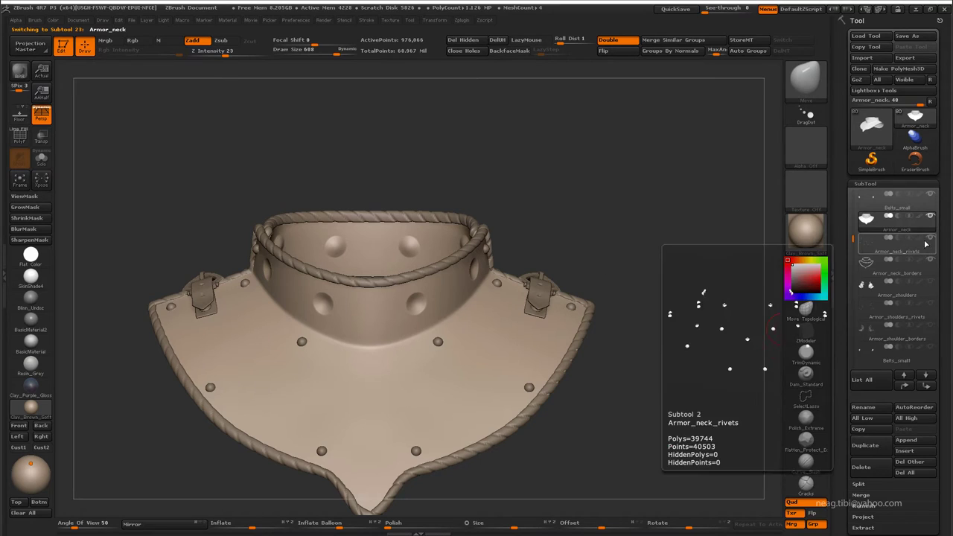
Step: Duplicate Armor_neck as Armor_neck1 below the original and delete its lower subdivision levels
click(867, 447)
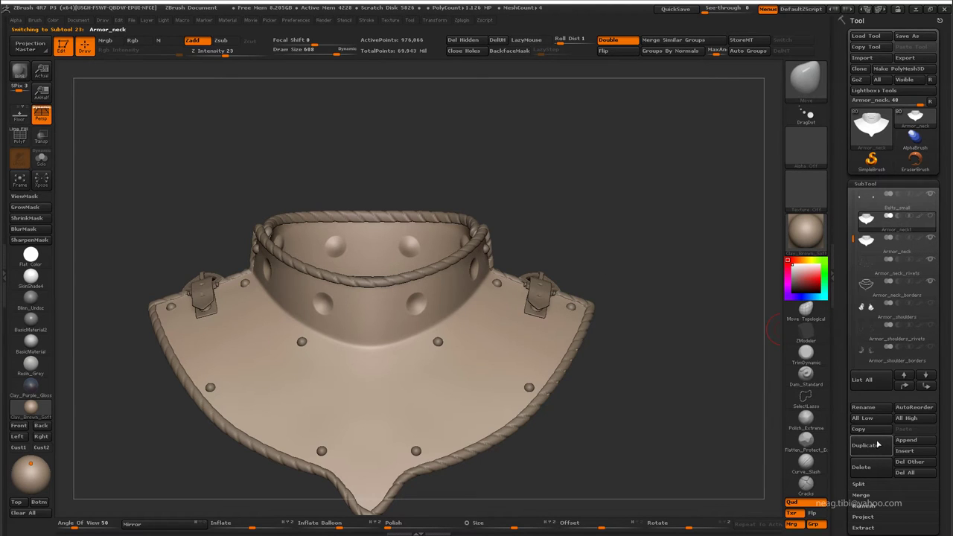
click(923, 387)
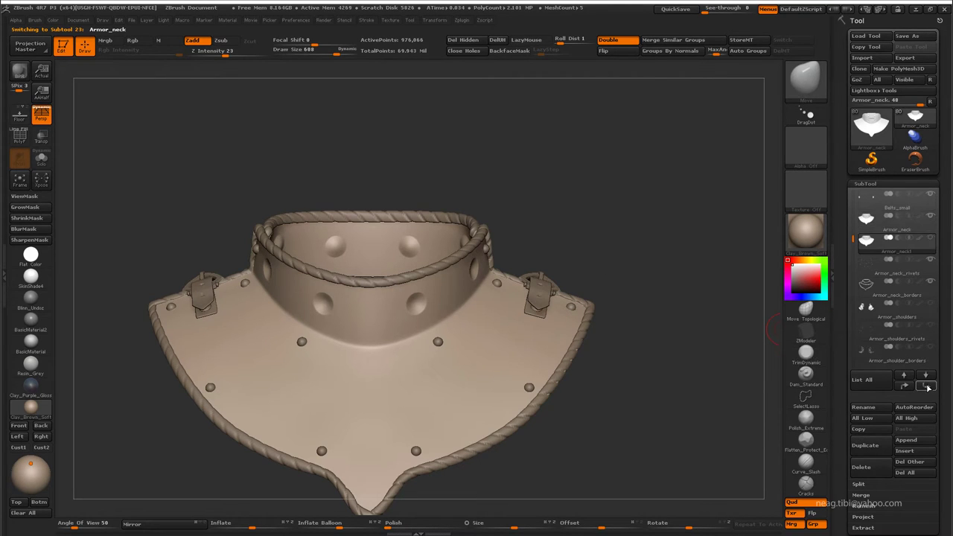
click(923, 388)
click(901, 387)
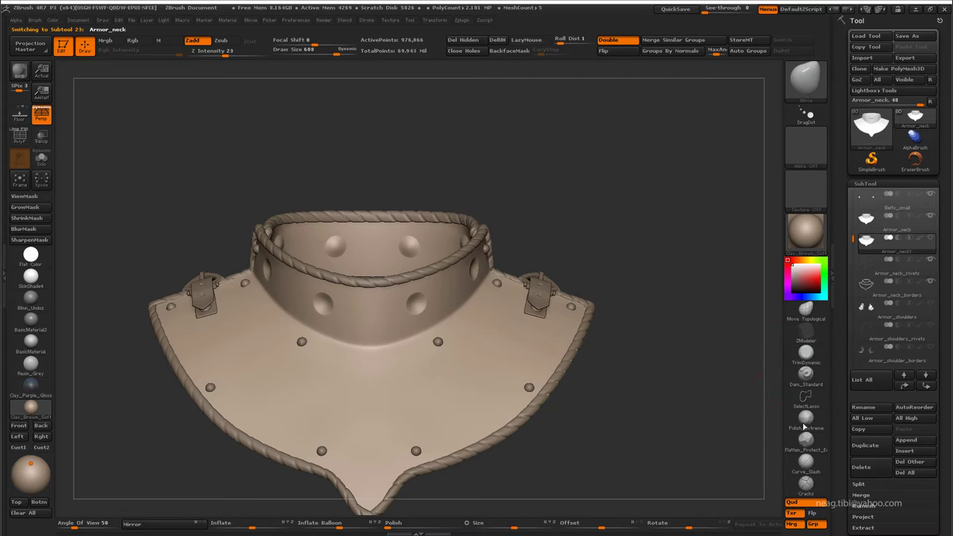
drag(948, 468, 949, 352)
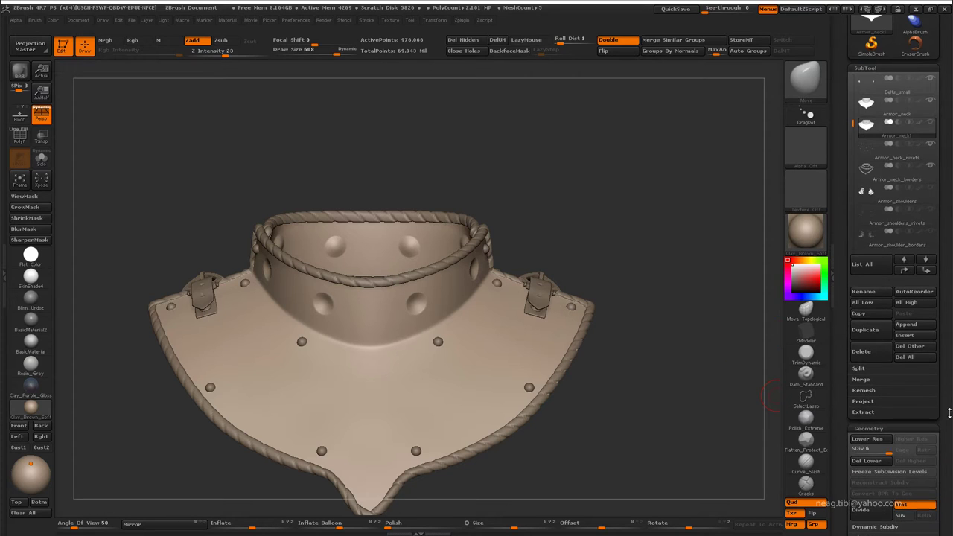
click(866, 462)
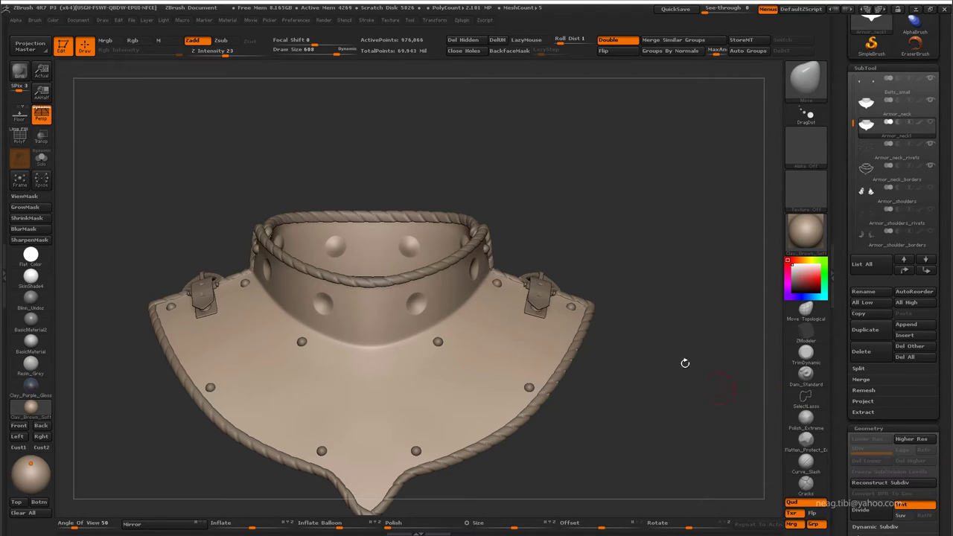
Step: Load the IMM ModelKit insert brush from the brush library
key(b)
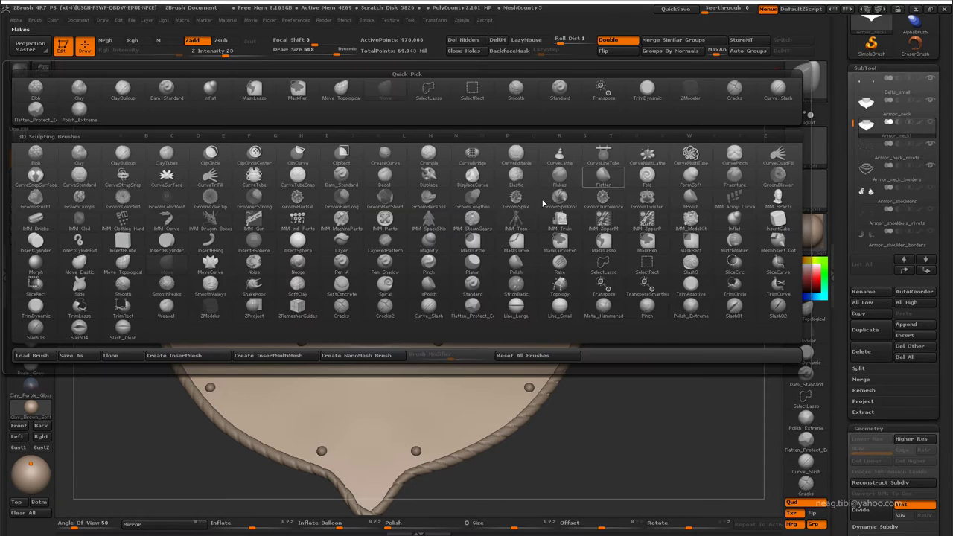
key(i)
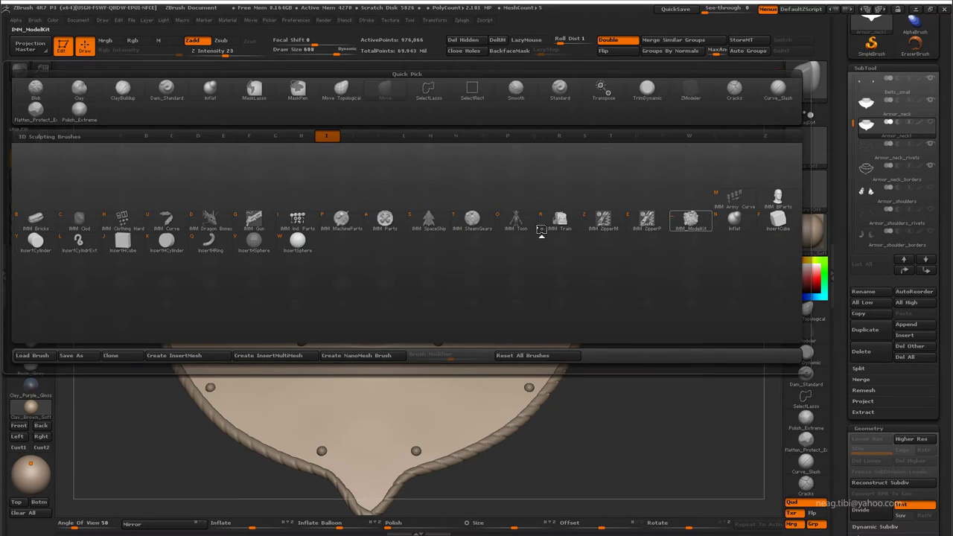
key(n)
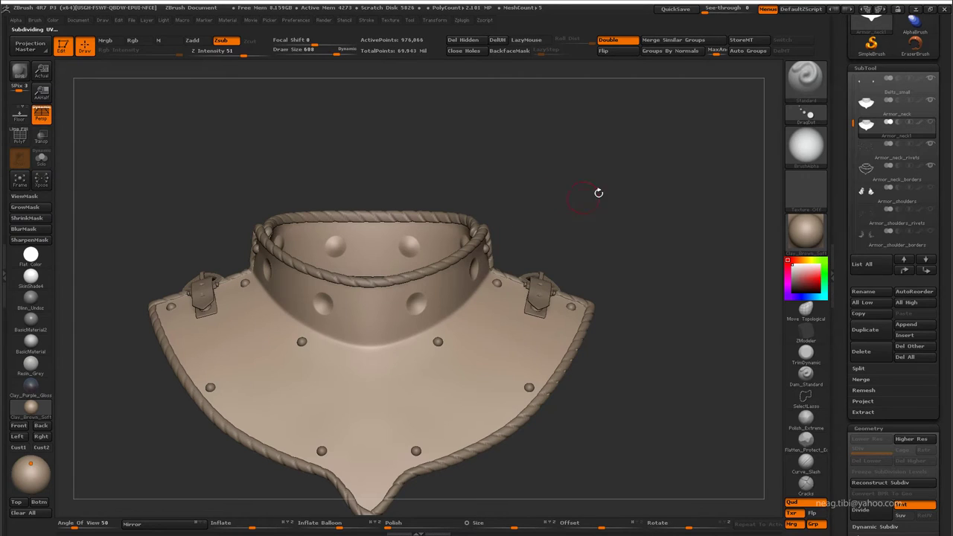
key(b)
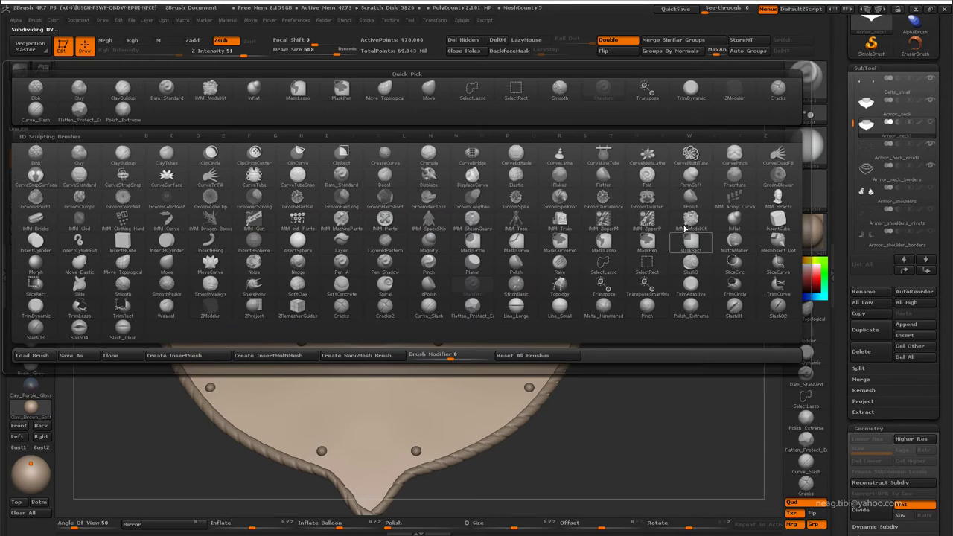
click(685, 229)
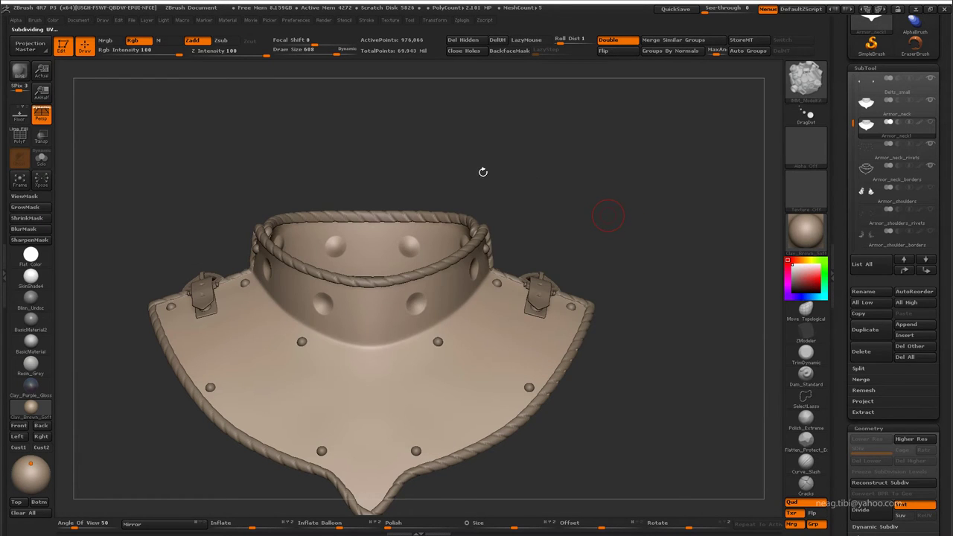
Step: Choose the Fasteners_9 insert and place mirrored fasteners into the two front collar holes
key(m)
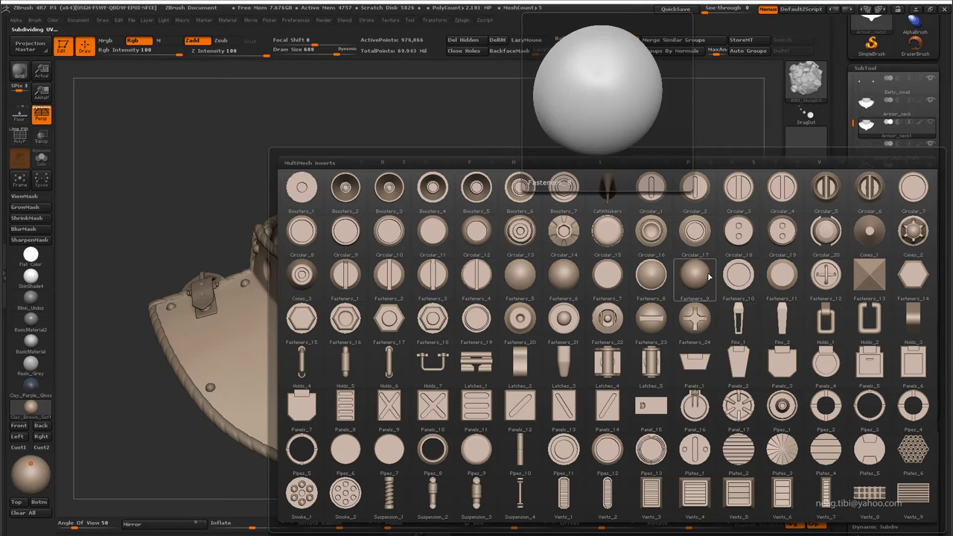
click(709, 276)
scroll(411, 304, up, 3)
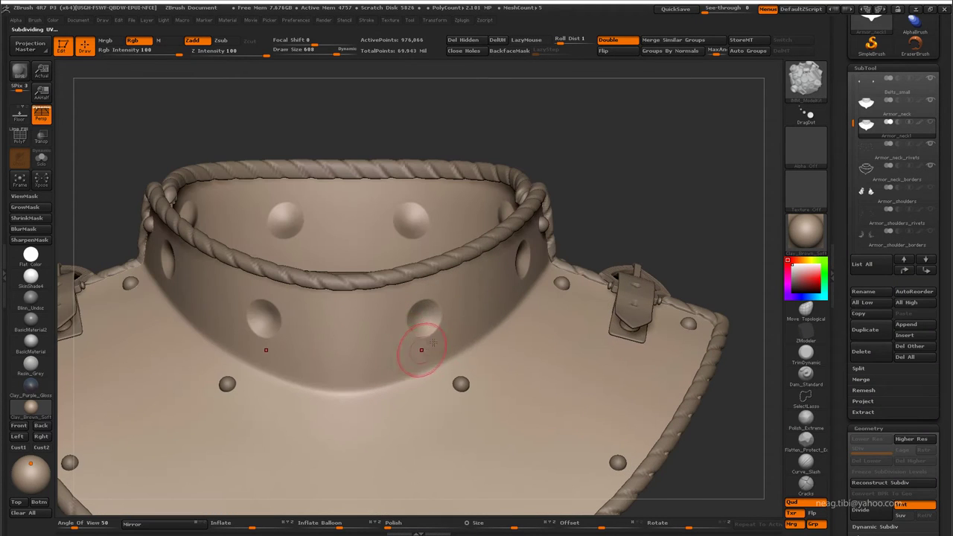
mouse_move(423, 317)
mouse_down()
mouse_move(452, 336)
mouse_move(477, 305)
mouse_up()
key(ctrl+z)
drag(421, 321, 445, 330)
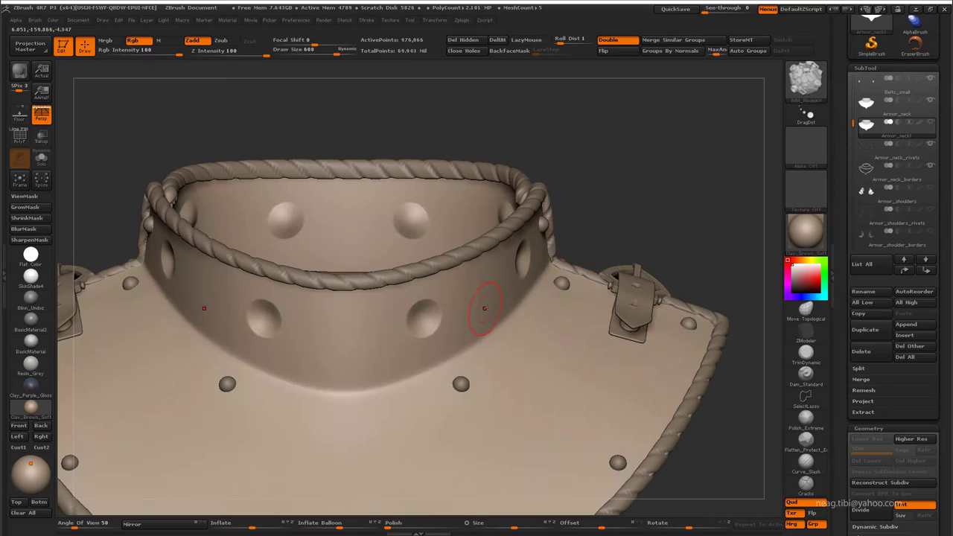
Step: Check the inserted fasteners, then redo them as smaller mirrored spheres in the holes
ctrl+shift+click(447, 317)
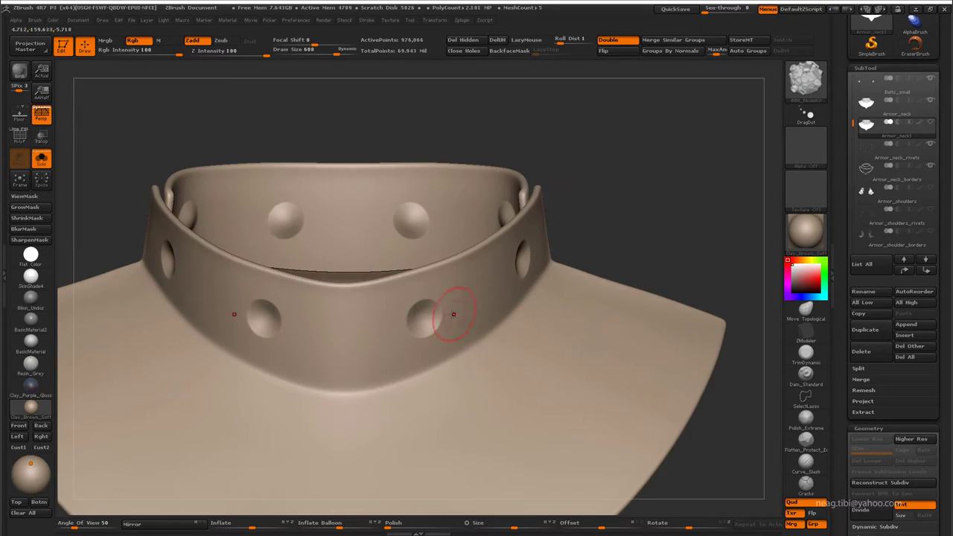
key(alt+shift+s)
key(alt+shift+s)
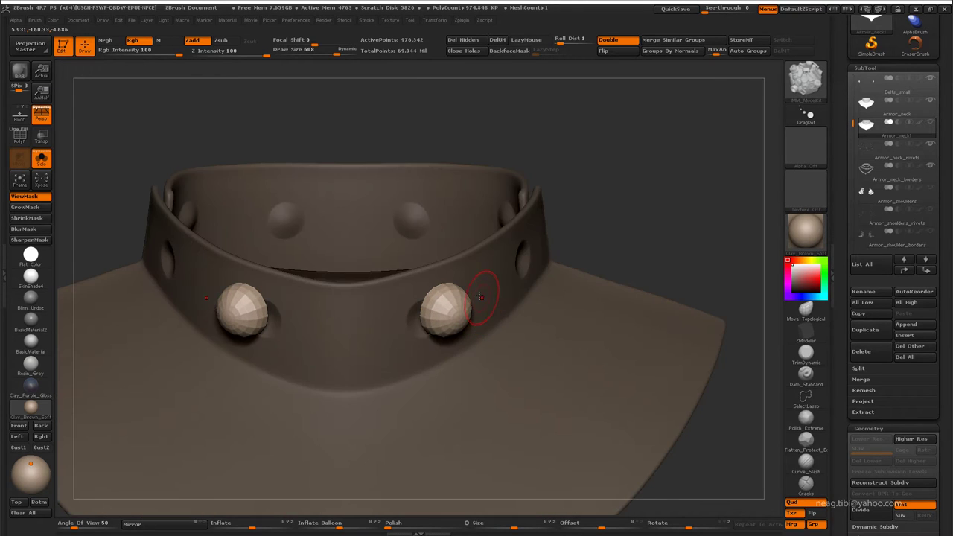
key(ctrl+h)
key(ctrl+z)
drag(477, 298, 464, 285)
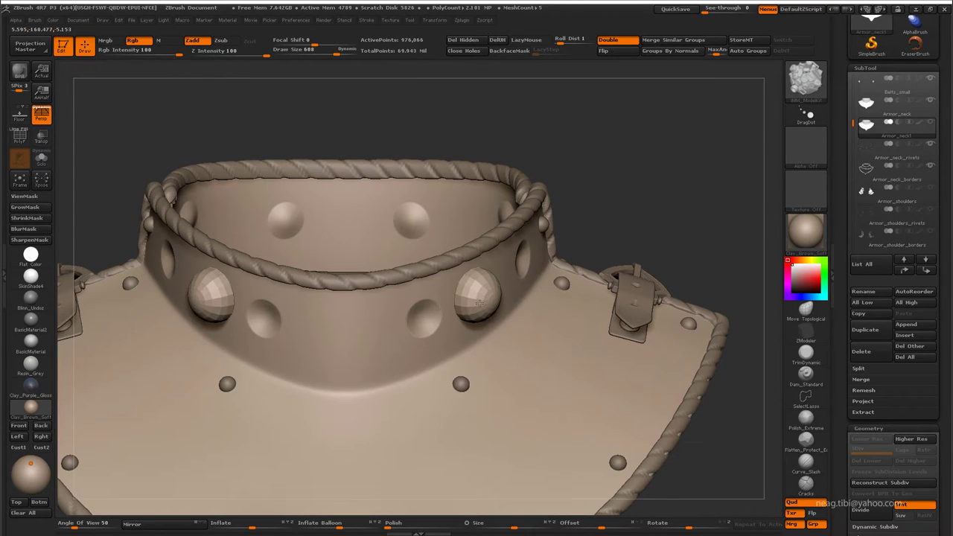
key(ctrl+z)
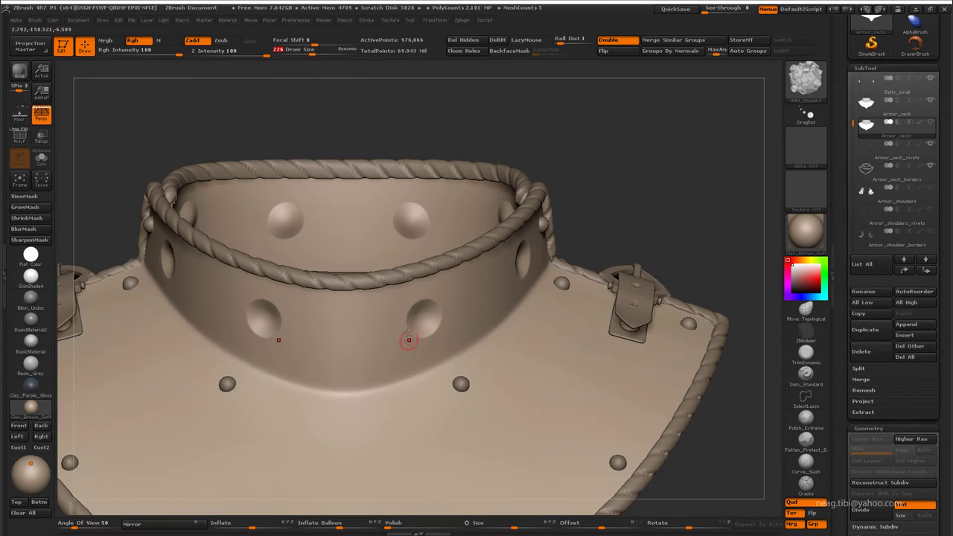
drag(398, 319, 410, 339)
Step: From a higher three-quarter view, insert mirrored spheres into the side collar holes
key(ctrl+h)
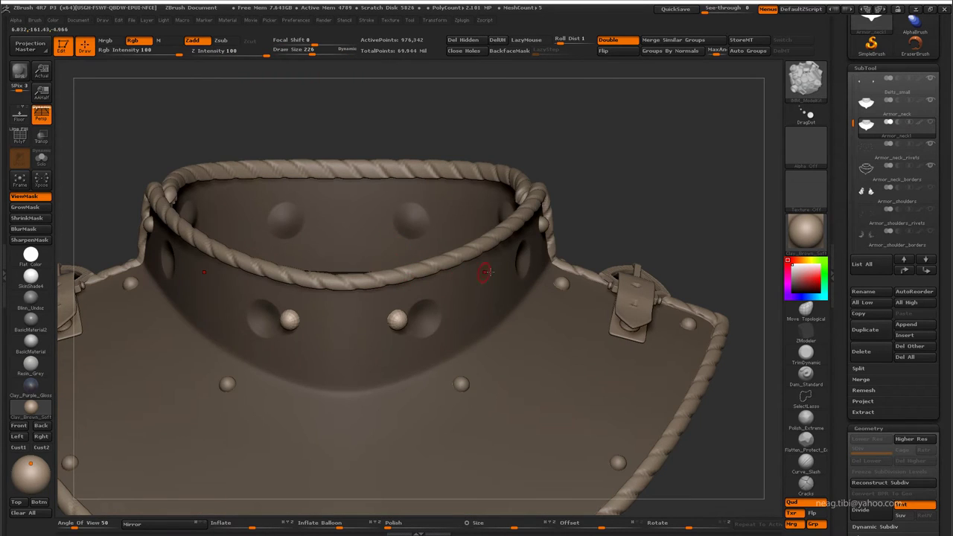
mouse_move(486, 272)
mouse_down()
mouse_move(479, 287)
mouse_move(575, 278)
mouse_up()
key(ctrl+h)
click(426, 320)
key(ctrl+h)
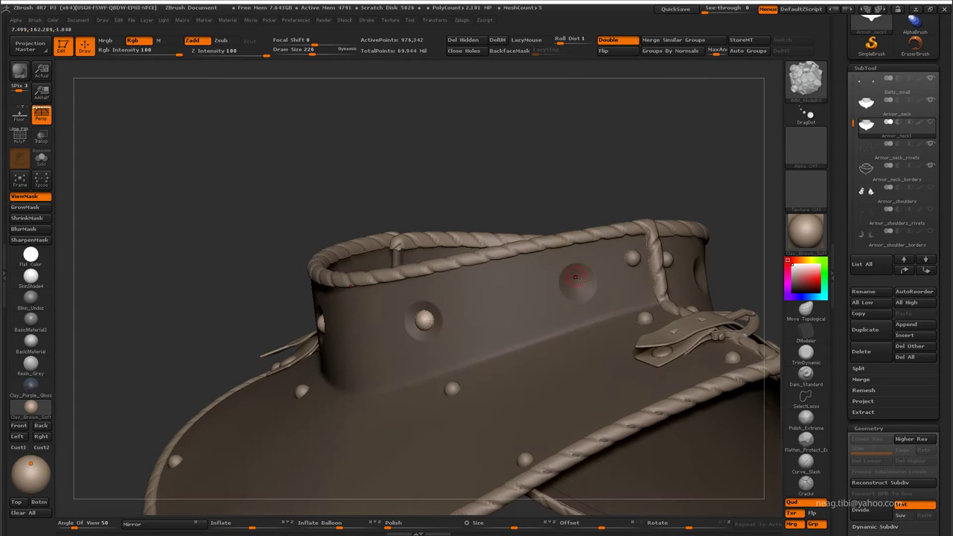
Step: Fill the two remaining holes near the buckle with rivets and review the model in wireframe
drag(588, 178, 592, 172)
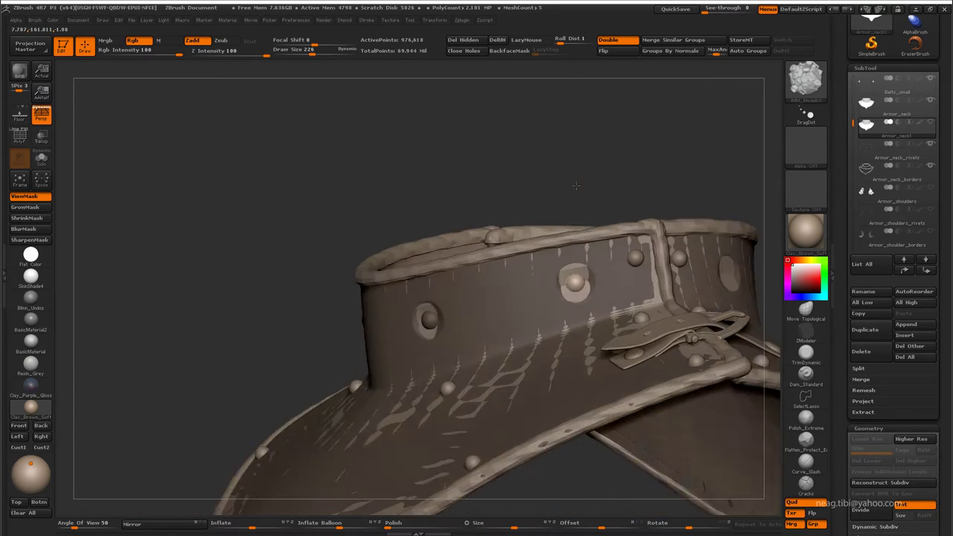
drag(636, 129, 460, 126)
mouse_move(477, 179)
mouse_down()
mouse_move(417, 186)
mouse_move(496, 211)
mouse_move(494, 172)
mouse_move(466, 251)
mouse_up()
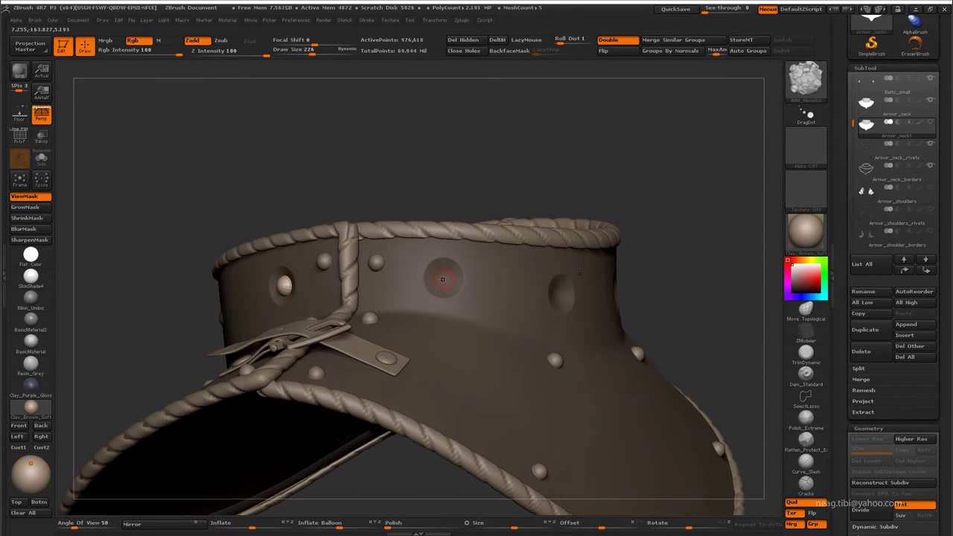
drag(451, 284, 564, 304)
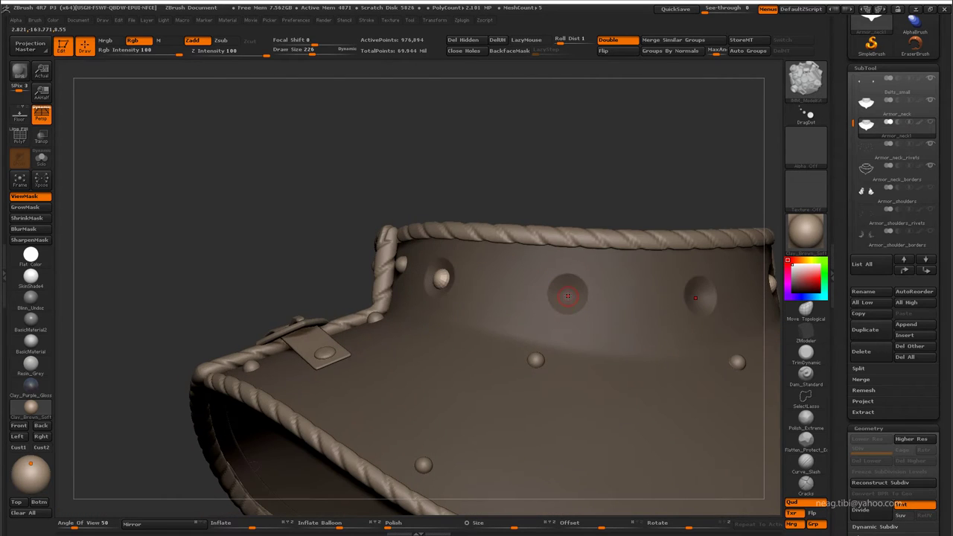
click(568, 296)
key(f)
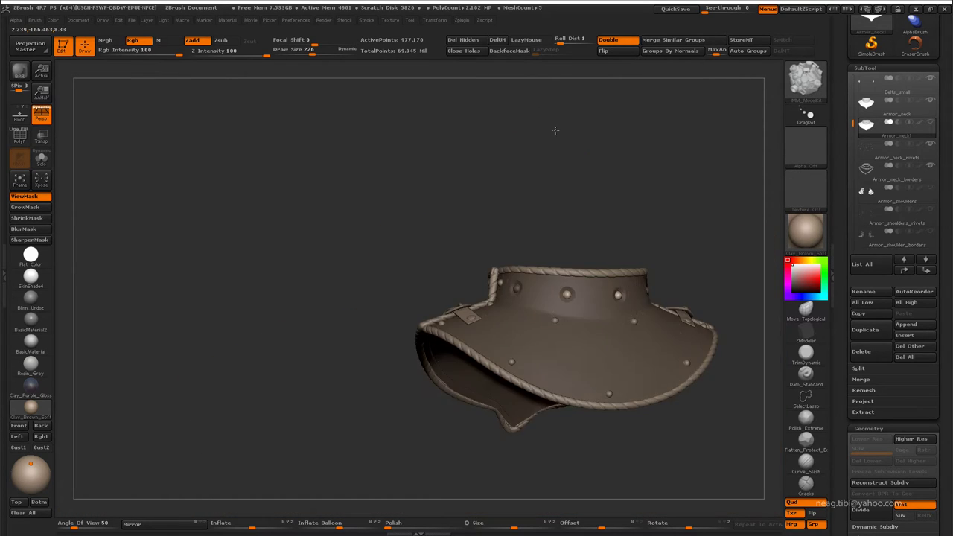
mouse_move(576, 163)
mouse_down()
mouse_move(546, 179)
mouse_move(562, 196)
mouse_move(579, 196)
mouse_move(539, 380)
mouse_up()
key(shift+f)
Step: Delete the hidden collar geometry, keeping only the rivets, and regroup them into two groups
ctrl+shift+click(547, 378)
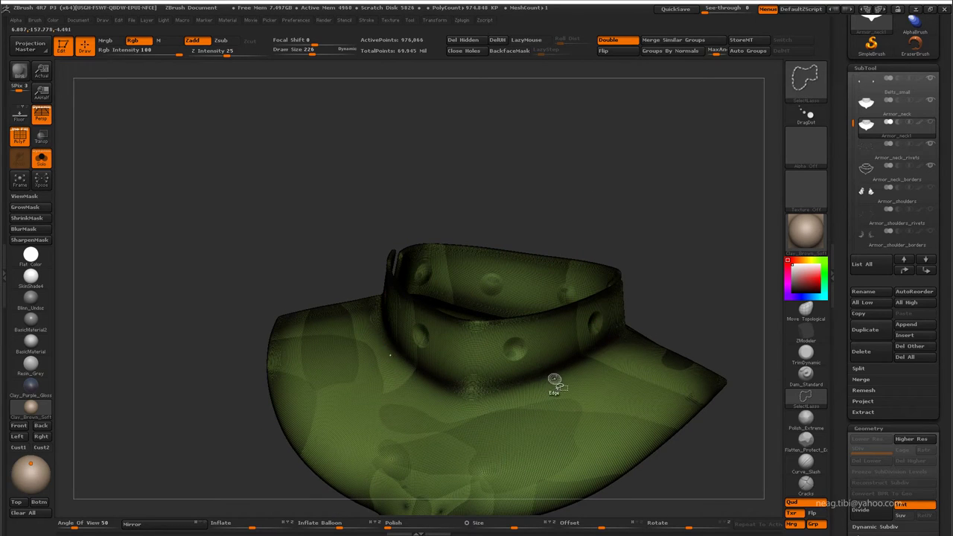
ctrl+shift+click(600, 102)
click(463, 40)
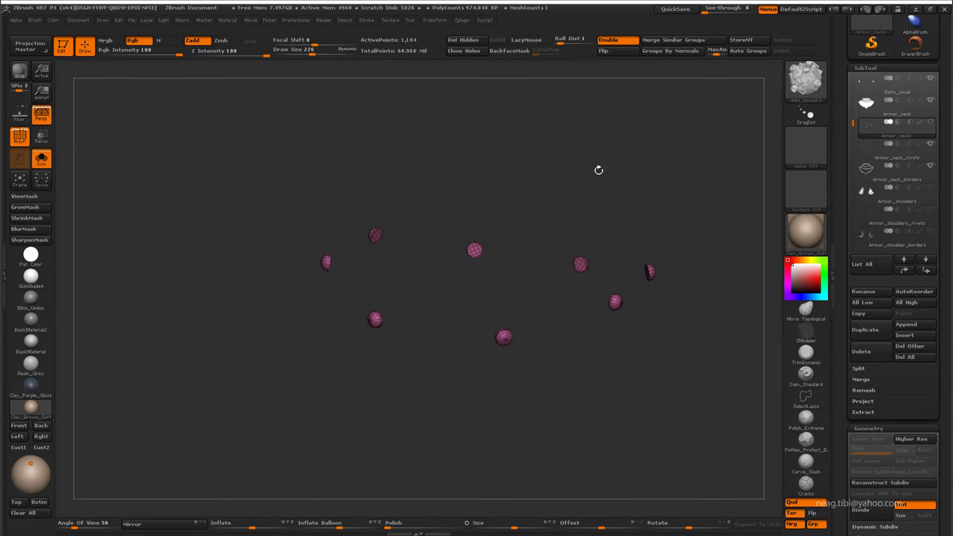
click(670, 50)
click(674, 40)
key(f)
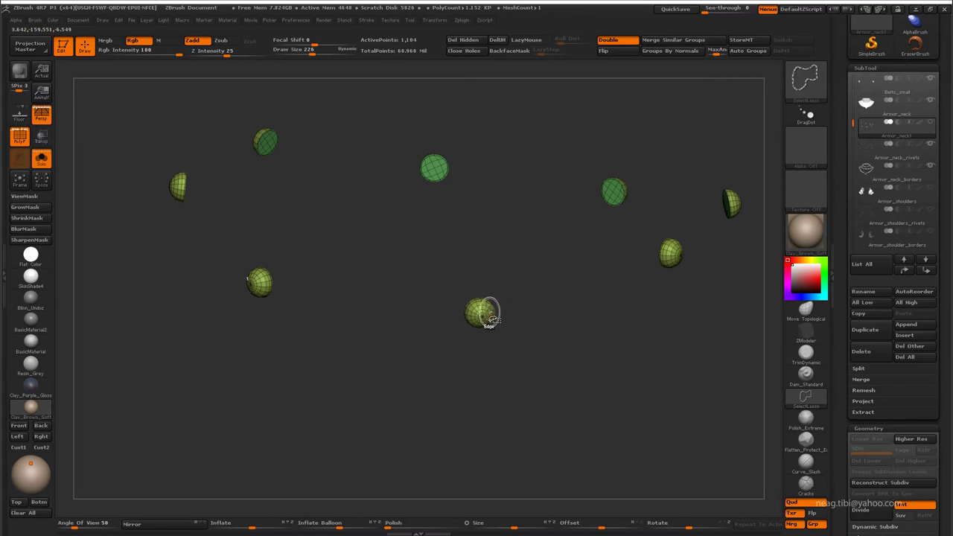
Step: Delete the back group of rivets and turn off the wireframe display
ctrl+shift+click(485, 311)
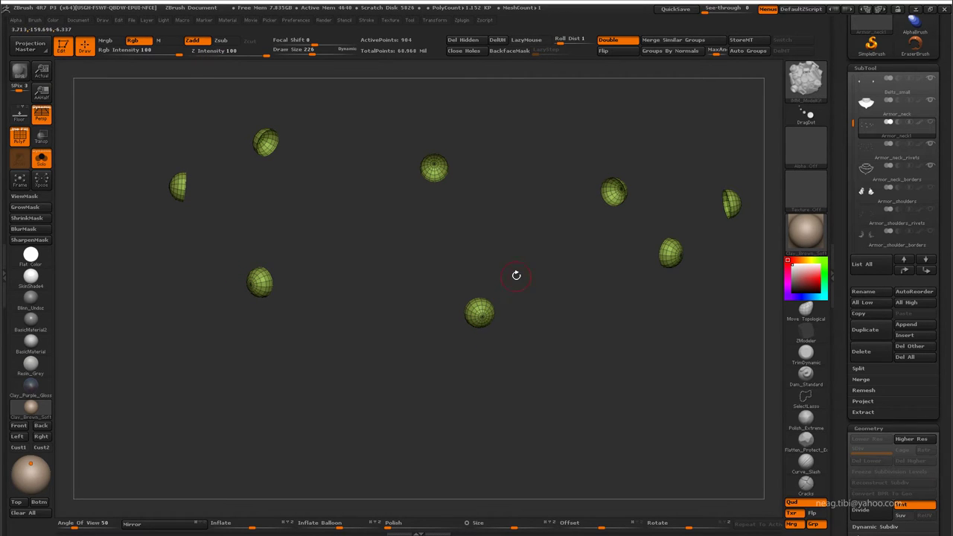
key(f)
click(463, 39)
shift+drag(522, 209, 540, 228)
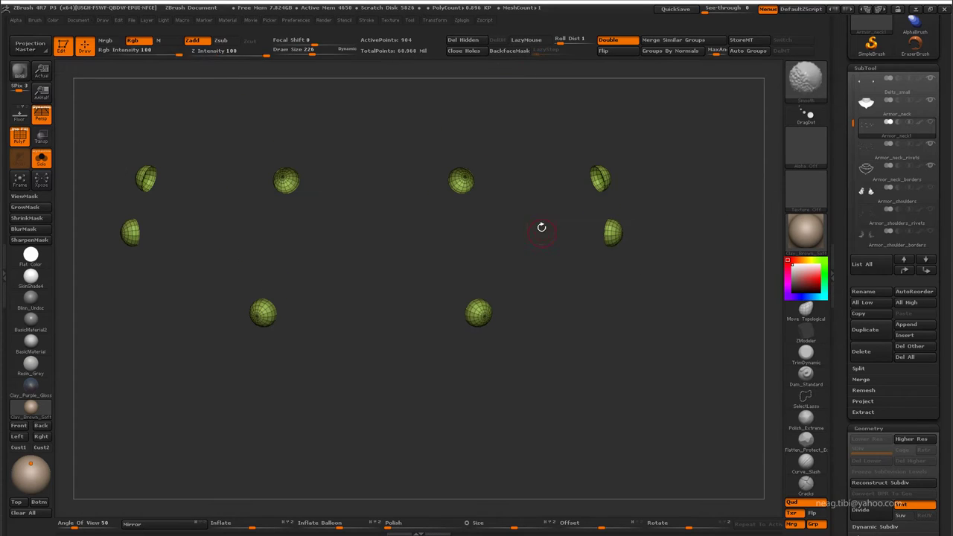
key(shift+f)
Step: Move Armor_neck1 below Armor_neck_rivets and MergeDown the rivets, confirming the merge
click(878, 149)
mouse_move(894, 131)
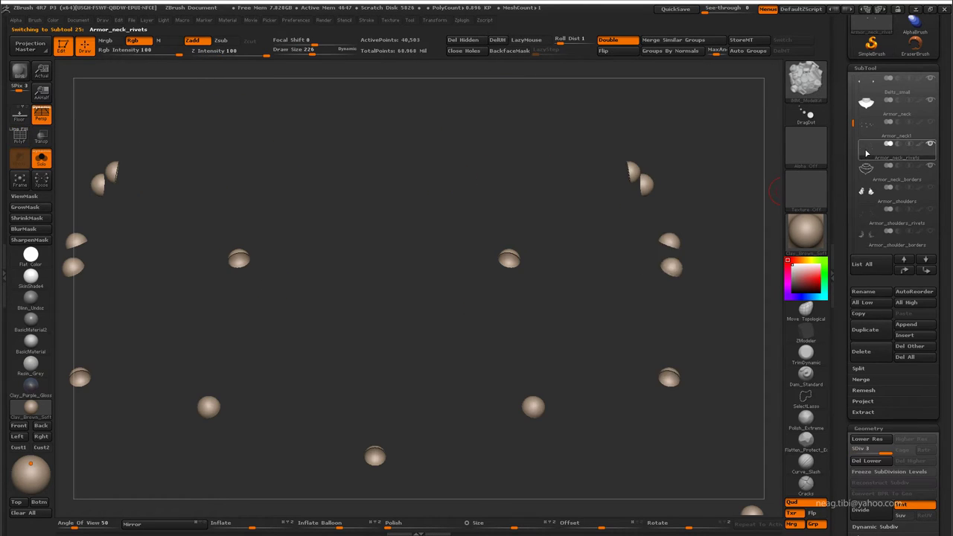
click(862, 132)
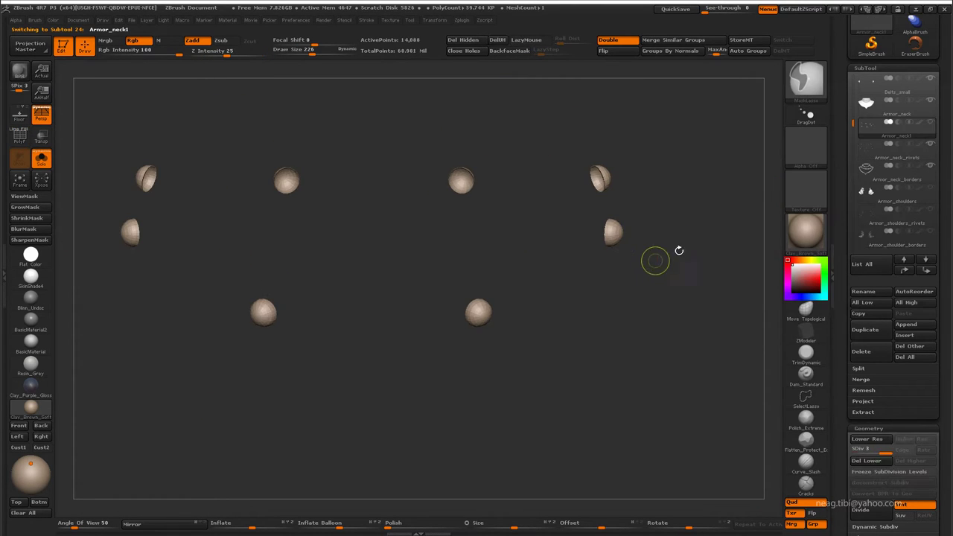
click(928, 271)
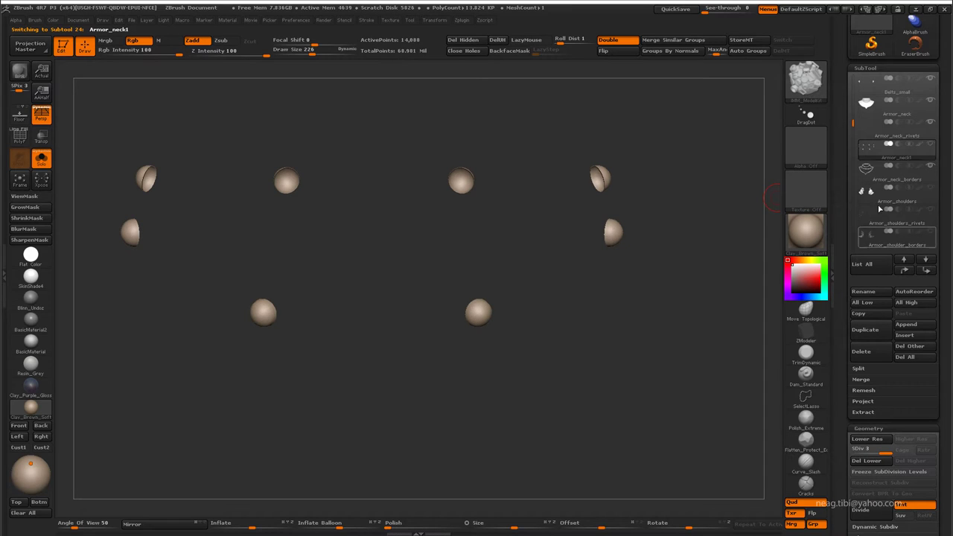
click(864, 132)
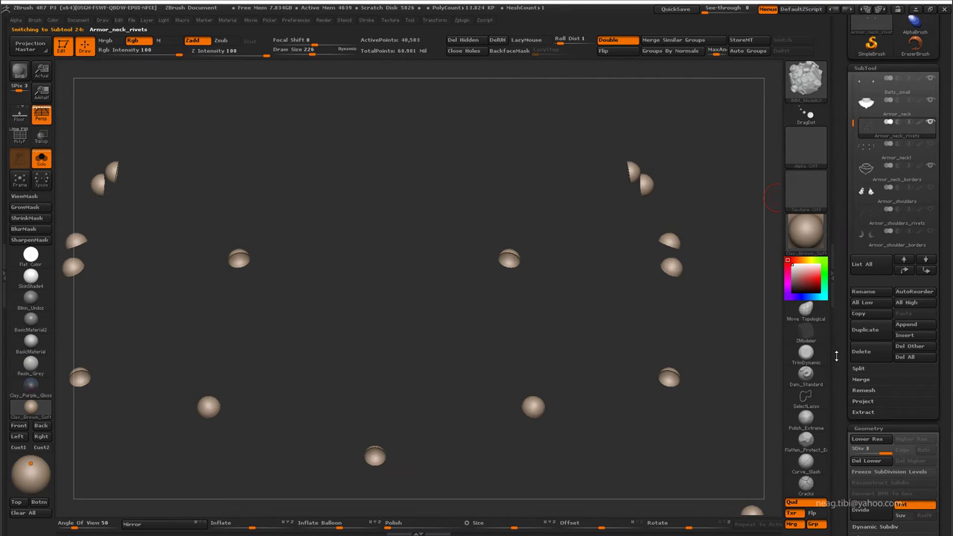
click(866, 381)
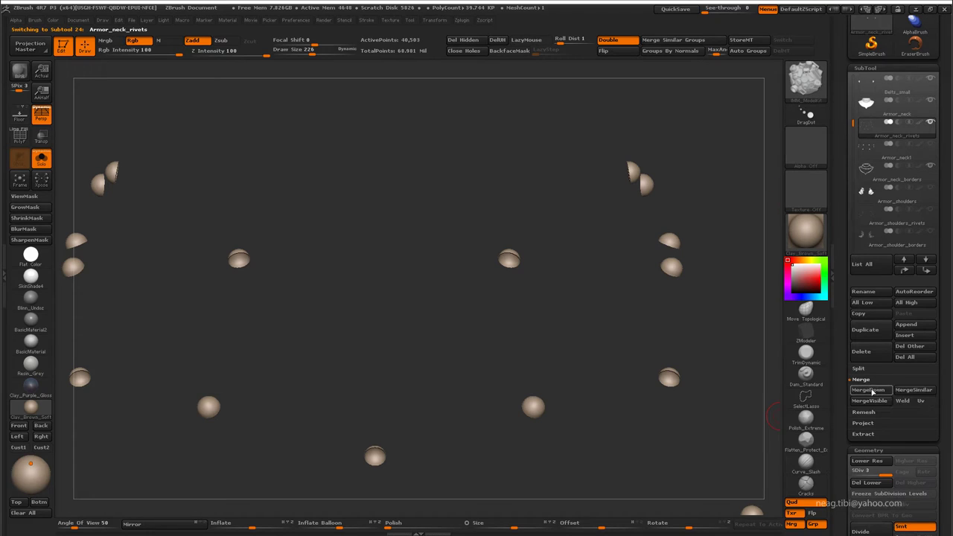
click(864, 391)
click(764, 411)
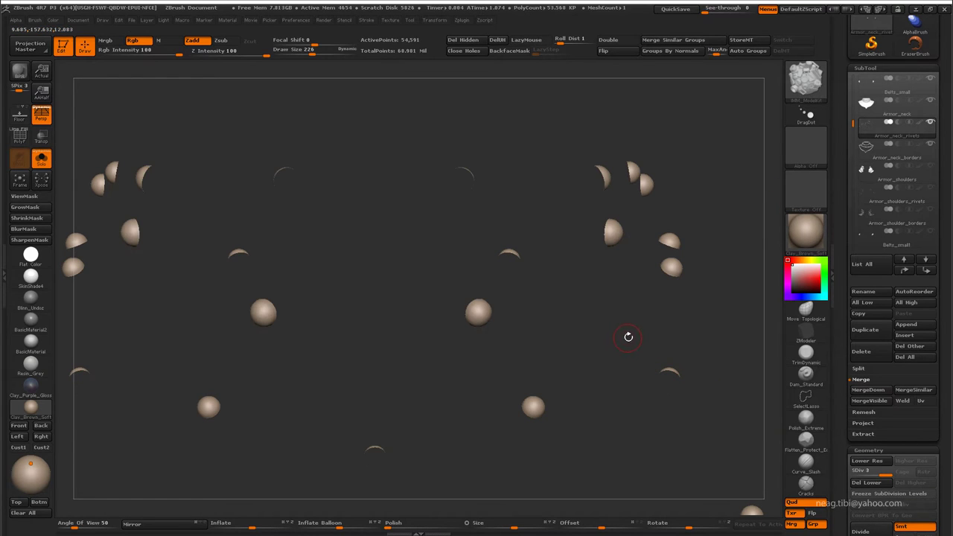
Step: Enable Double display and turn off Solo to view the whole neck armour
click(608, 39)
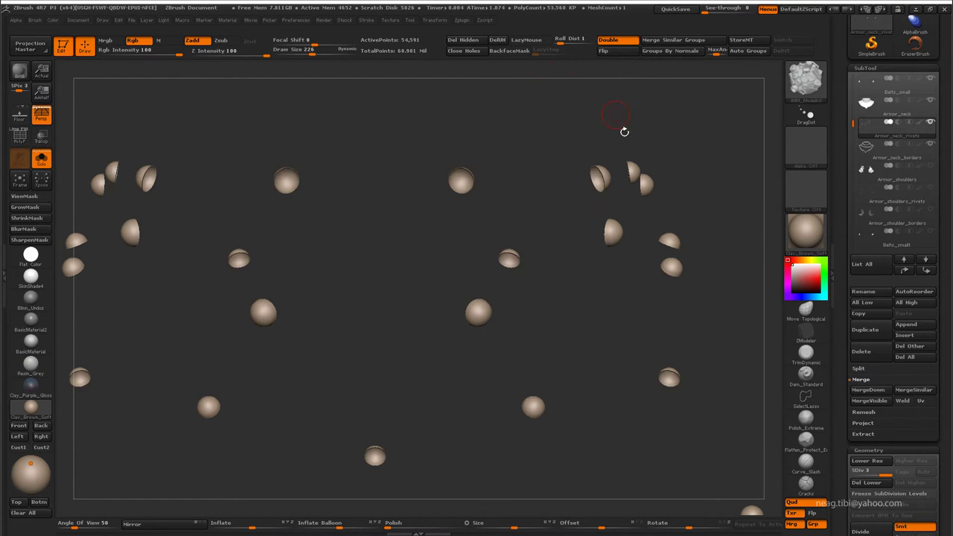
alt+drag(687, 141, 613, 108)
key(alt+s)
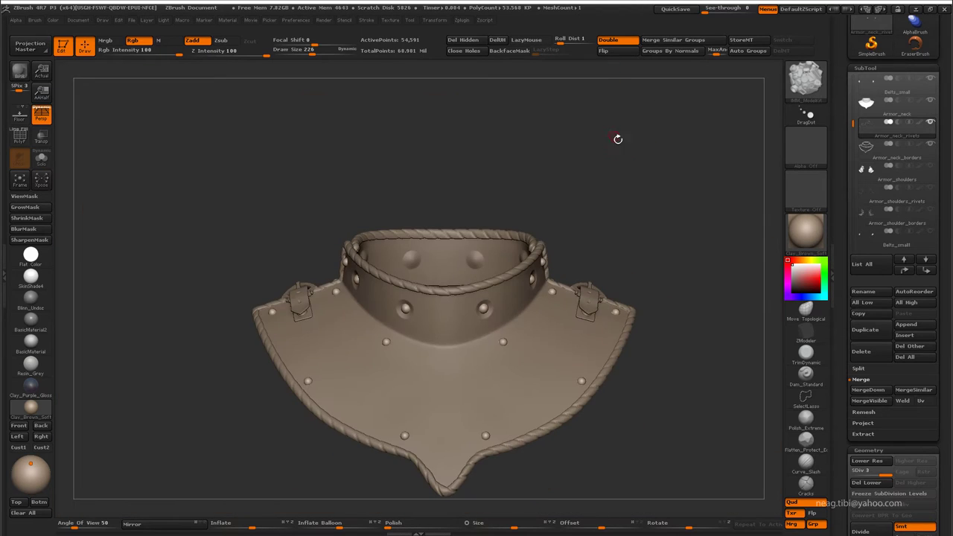
mouse_move(653, 181)
mouse_down()
mouse_move(638, 154)
mouse_move(661, 208)
mouse_move(633, 194)
mouse_move(649, 196)
mouse_move(607, 202)
mouse_move(686, 203)
mouse_move(649, 217)
mouse_up()
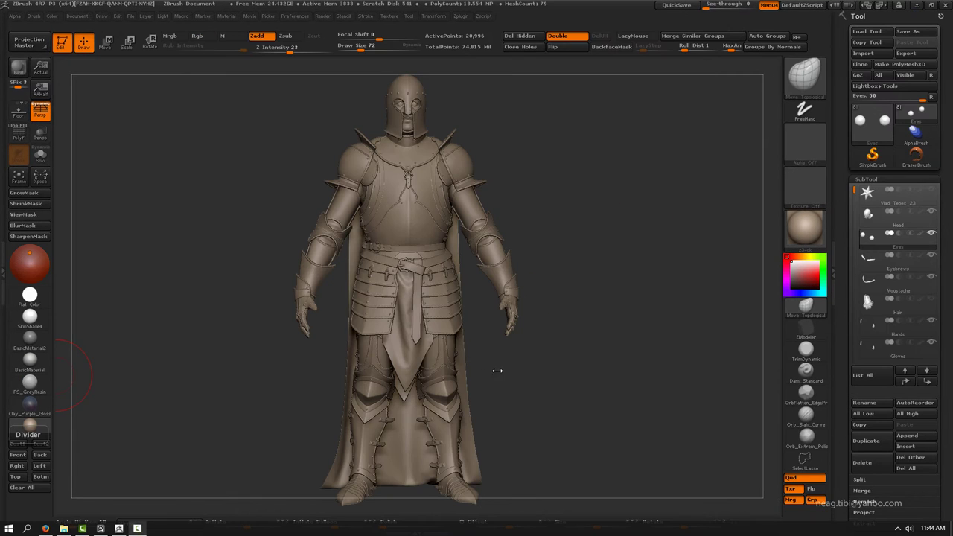
Step: Select the middle belt and hide all other subtools except its buckle
drag(494, 366, 417, 307)
alt+click(401, 268)
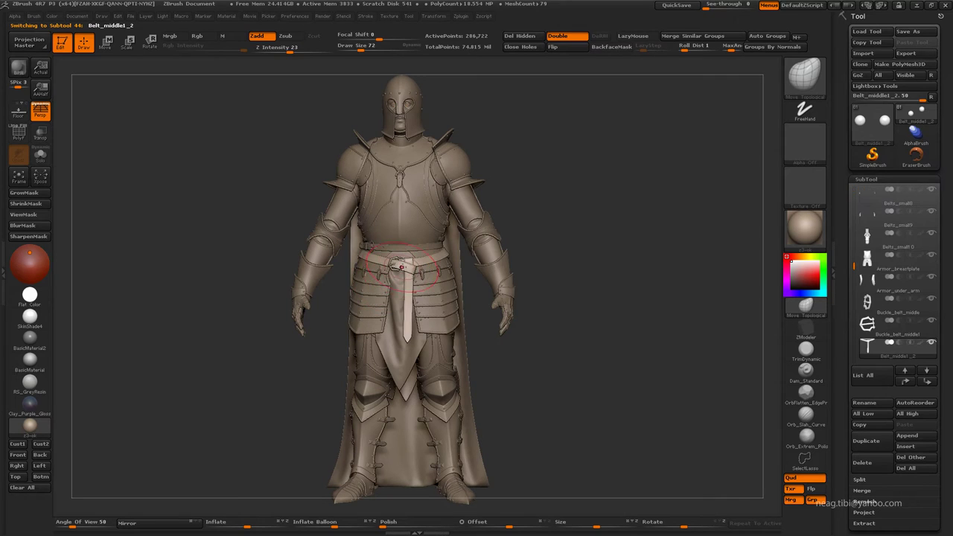
ctrl+right_drag(393, 264, 775, 312)
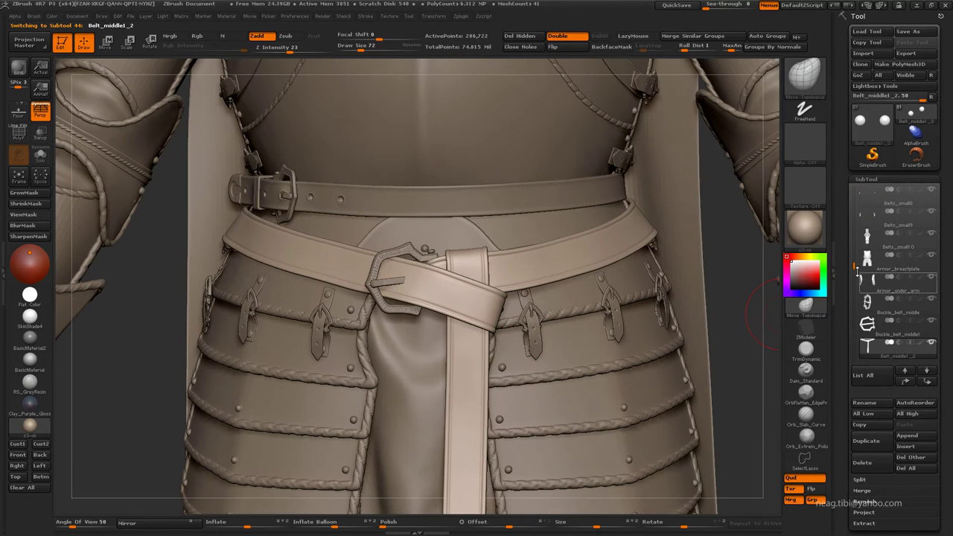
scroll(935, 266, up, 1)
click(931, 256)
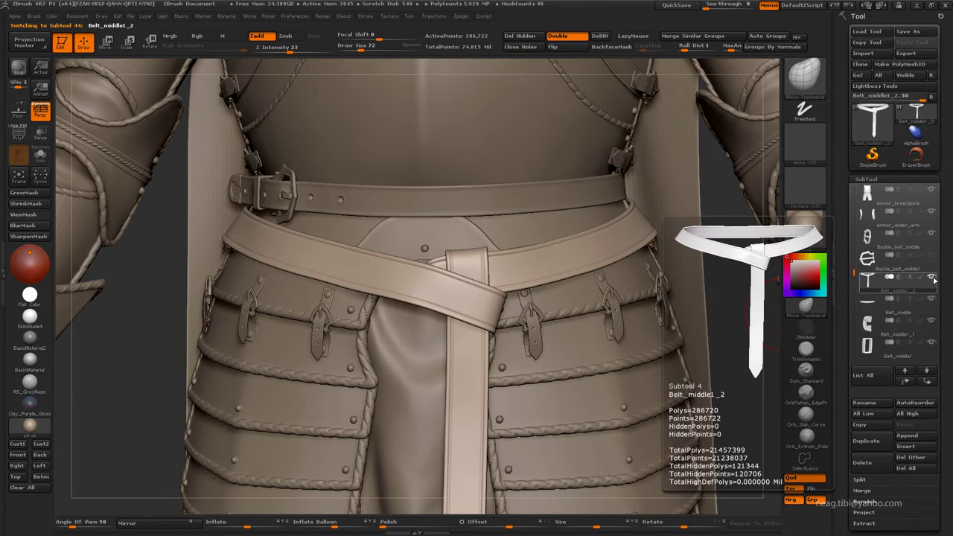
shift+click(932, 278)
click(931, 256)
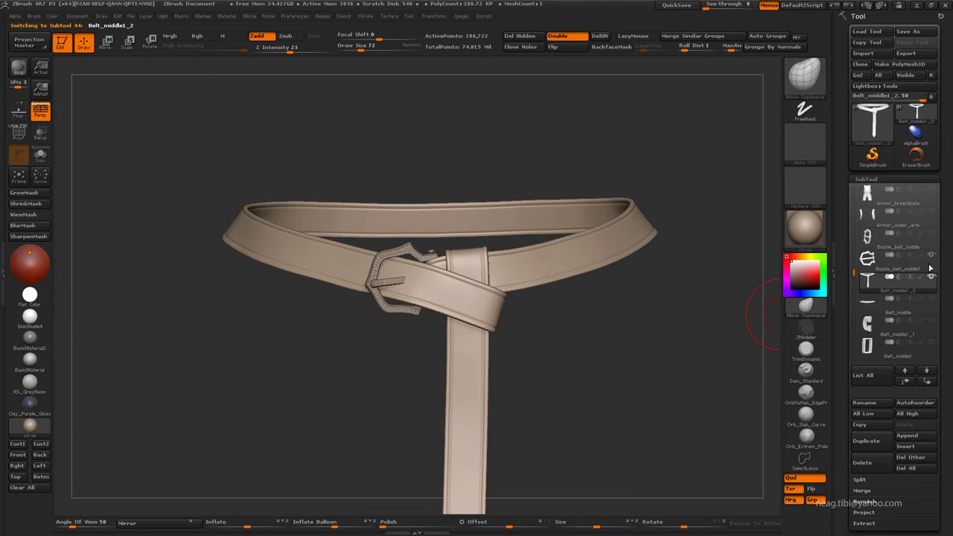
alt+right_drag(381, 285, 436, 308)
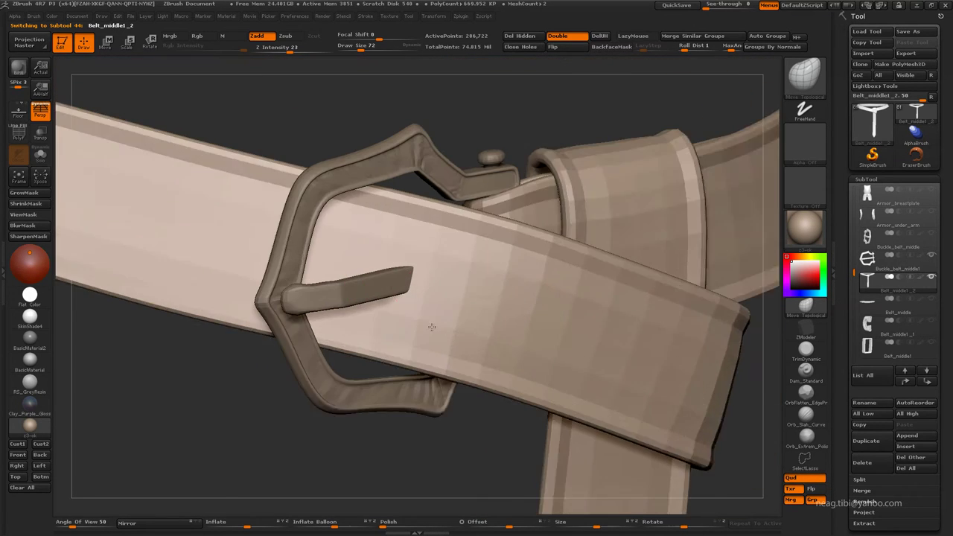
Step: Set brush size 64, subdivide the belt to 1.146 million points, and enable Transp and Ghost
right_click(415, 300)
drag(414, 300, 411, 299)
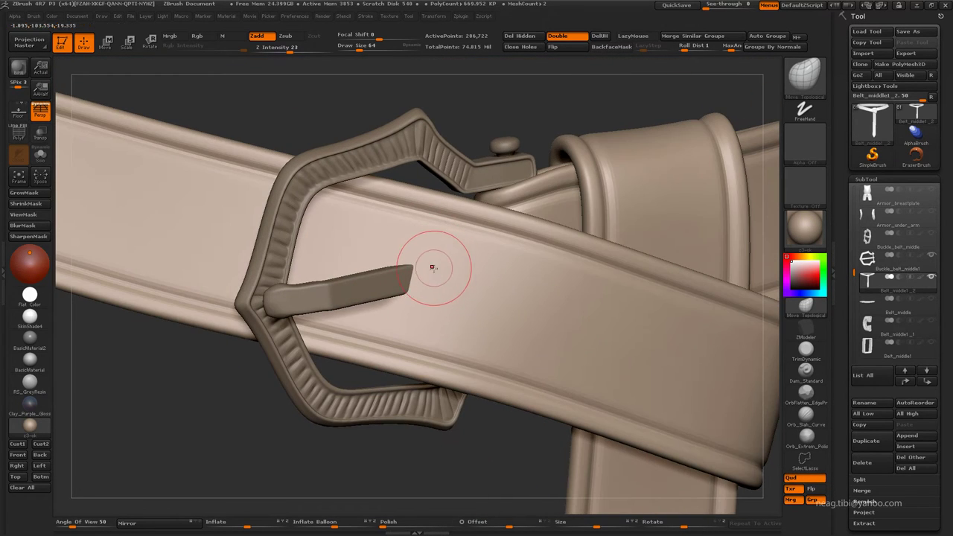
key(ctrl+d)
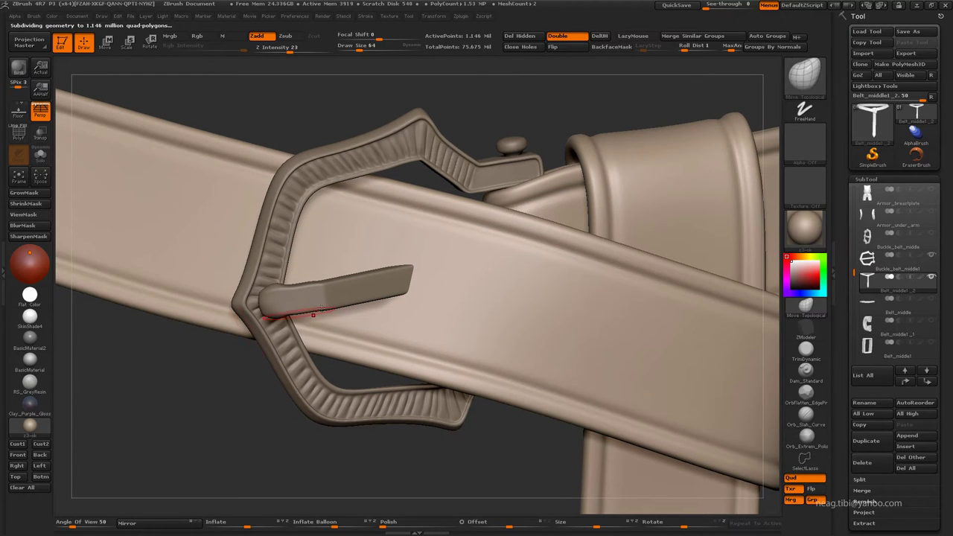
click(41, 132)
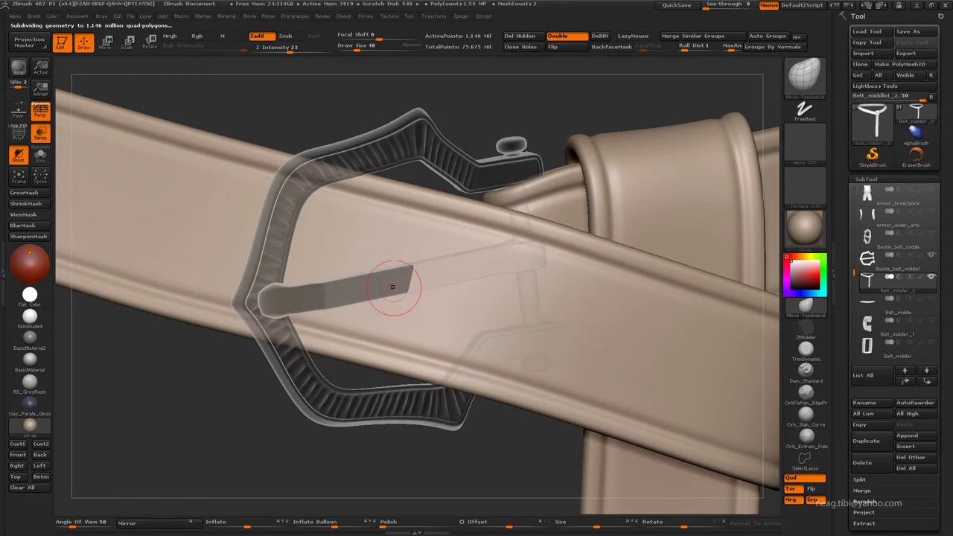
drag(393, 287, 400, 276)
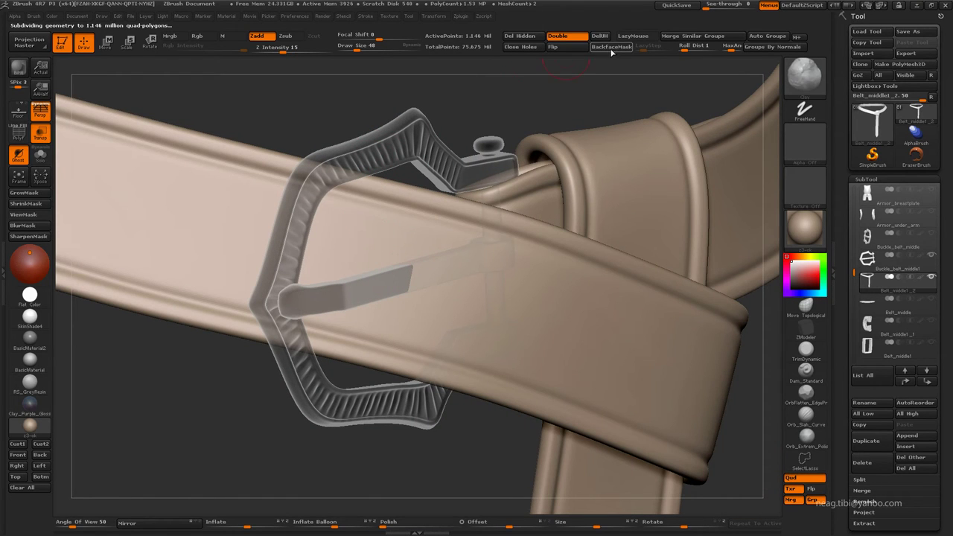
Step: Select the Standard brush in Zsub mode and try the DragRect stroke
key(p)
key(p)
key(p)
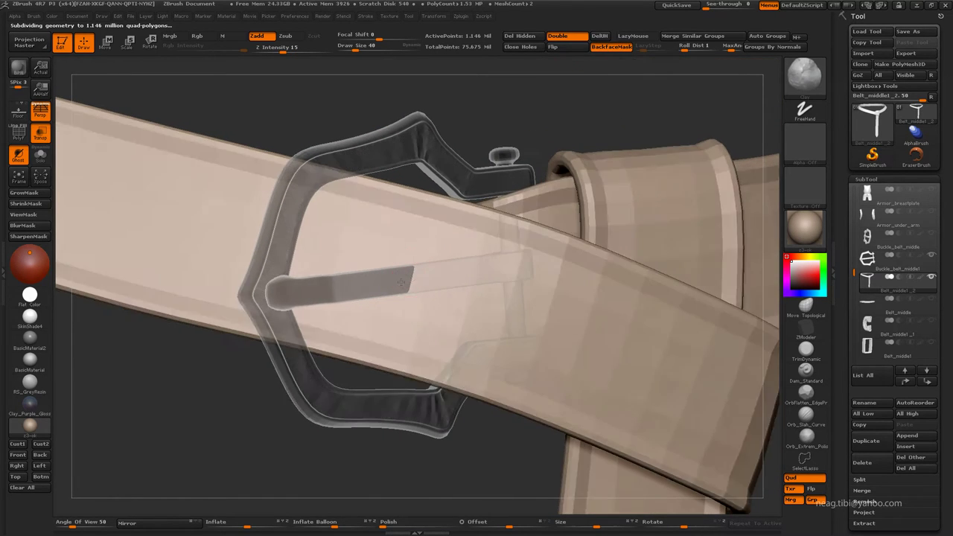
key(b)
key(s)
key(t)
click(788, 111)
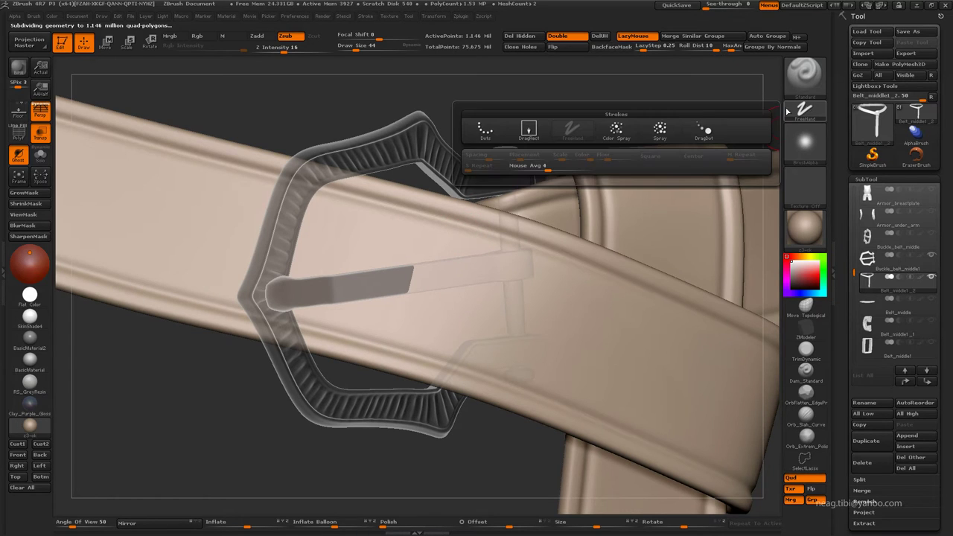
click(529, 131)
Step: Switch the stroke to DragDot, use Alpha 01, and raise the Z Intensity
click(802, 143)
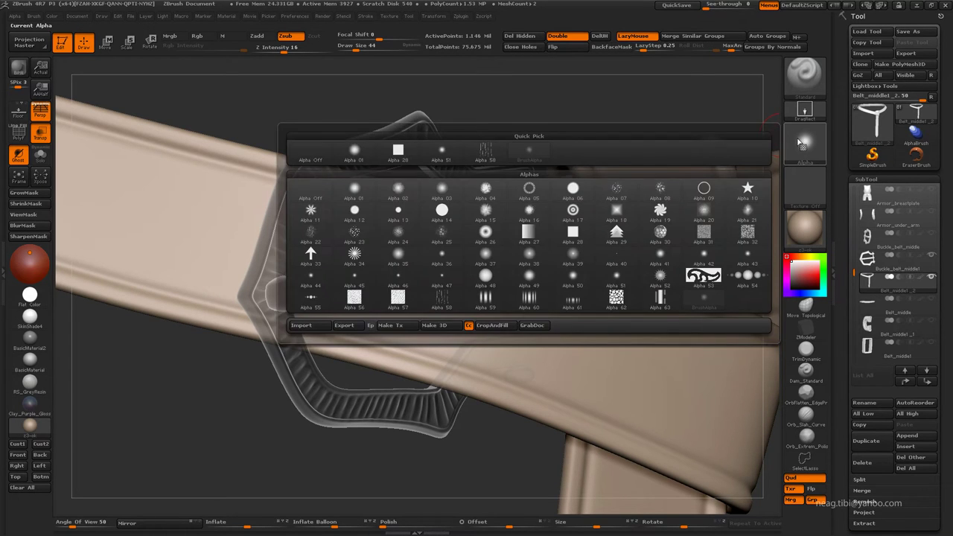
click(794, 90)
click(805, 111)
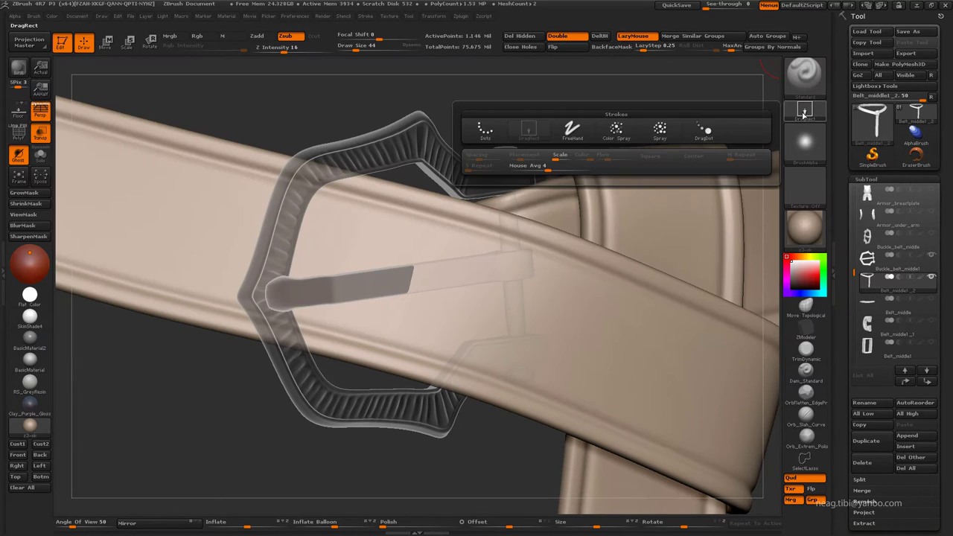
click(706, 130)
click(805, 141)
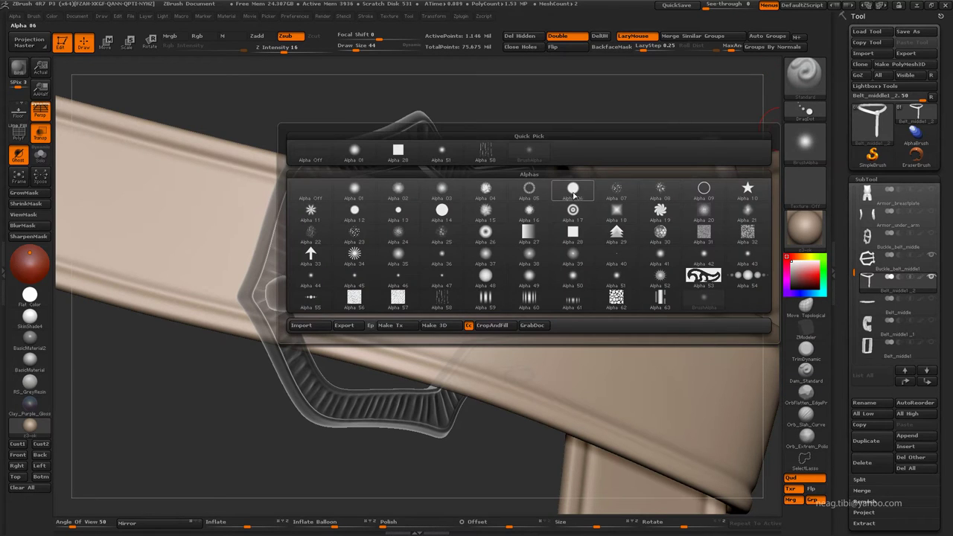
click(573, 191)
click(805, 141)
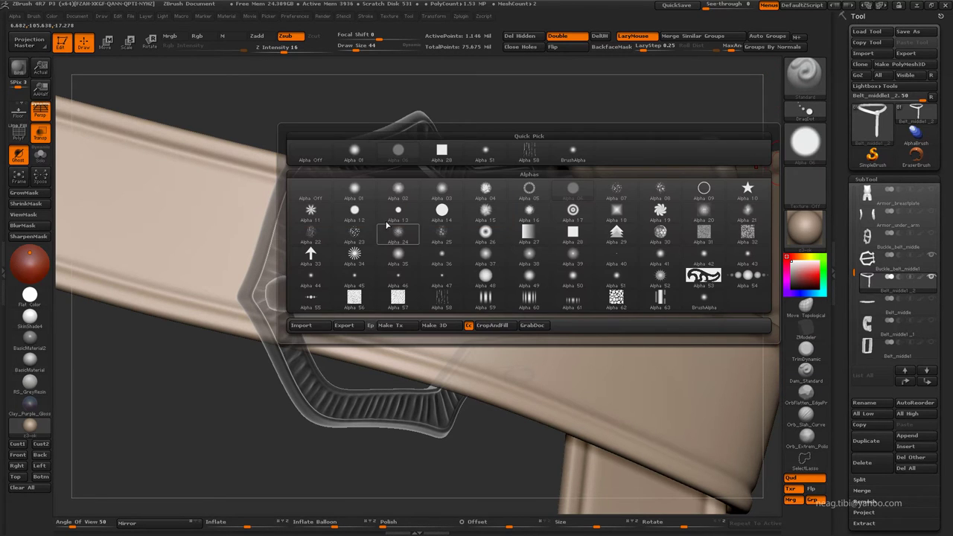
click(359, 192)
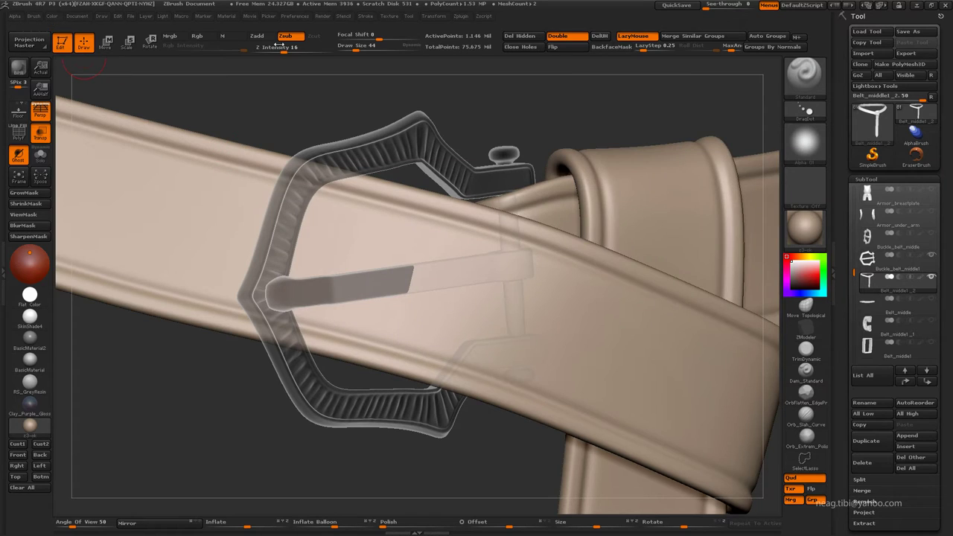
drag(279, 47, 295, 47)
Step: Turn off stroke smoothing, raise Z Intensity to 73 and resize the brush
click(636, 36)
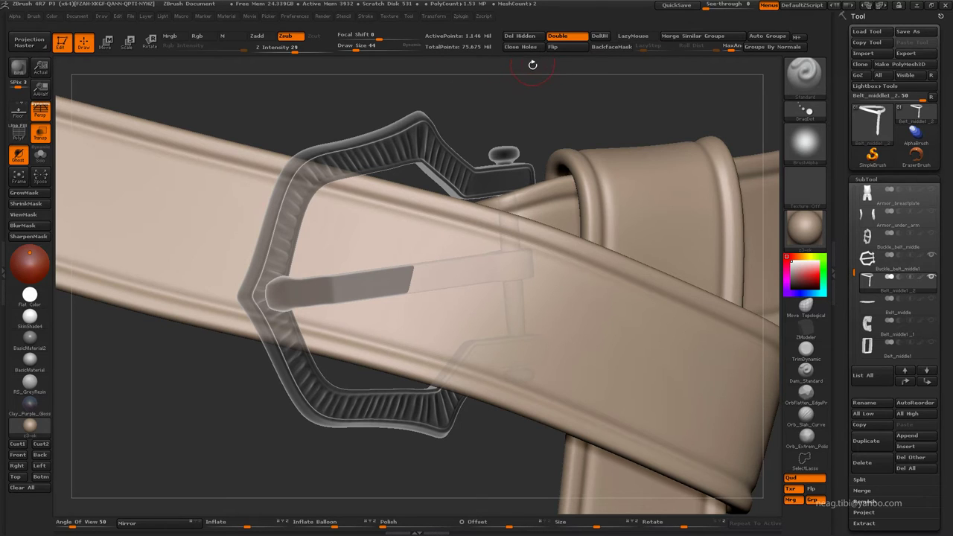
key(bracketright)
click(320, 51)
key(ctrl+shift+s)
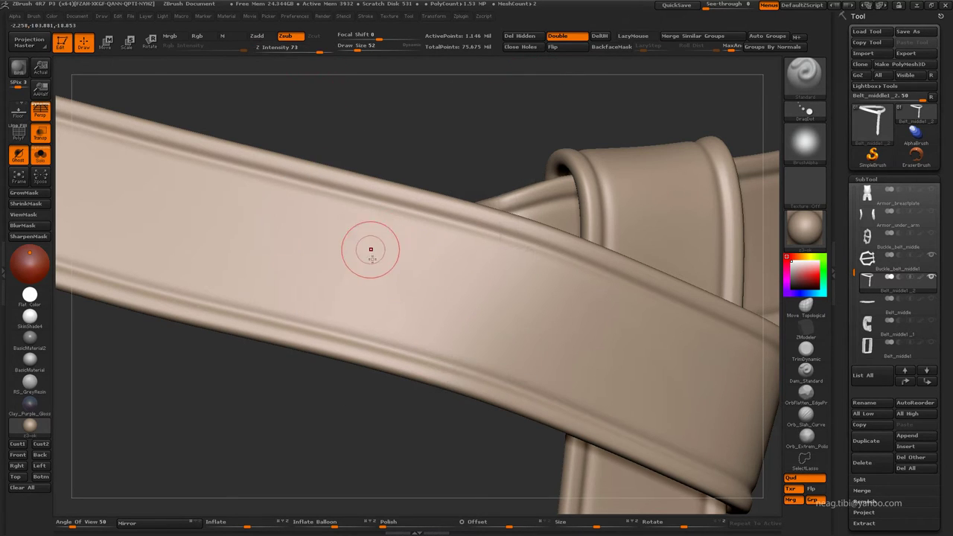
key(ctrl+shift+s)
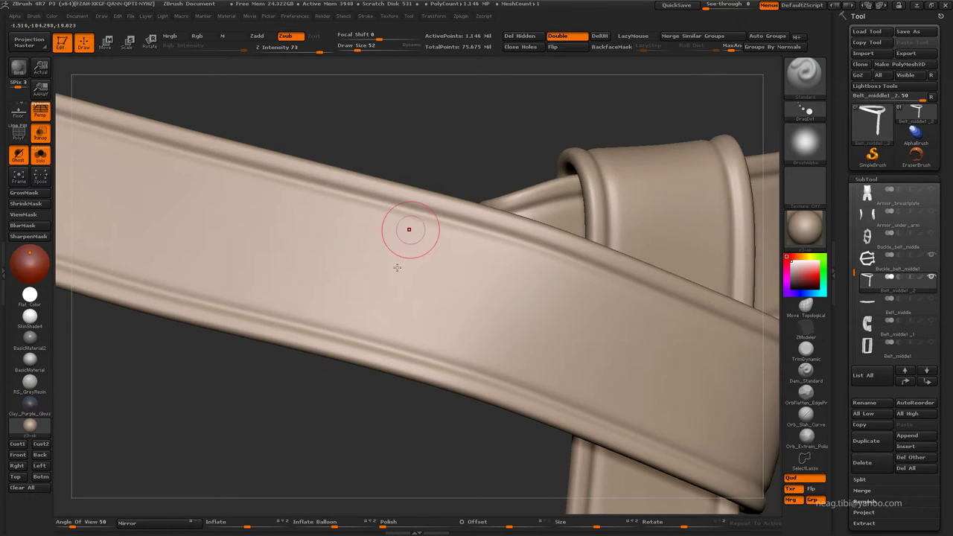
key(ctrl+shift+s)
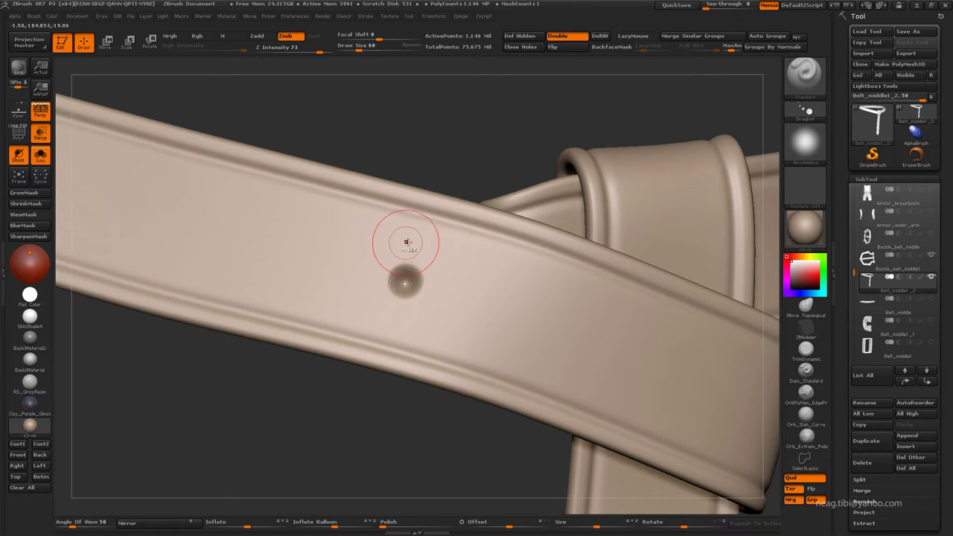
key(bracketright)
key(ctrl+z)
key(bracketleft)
key(bracketleft)
key(bracketleft)
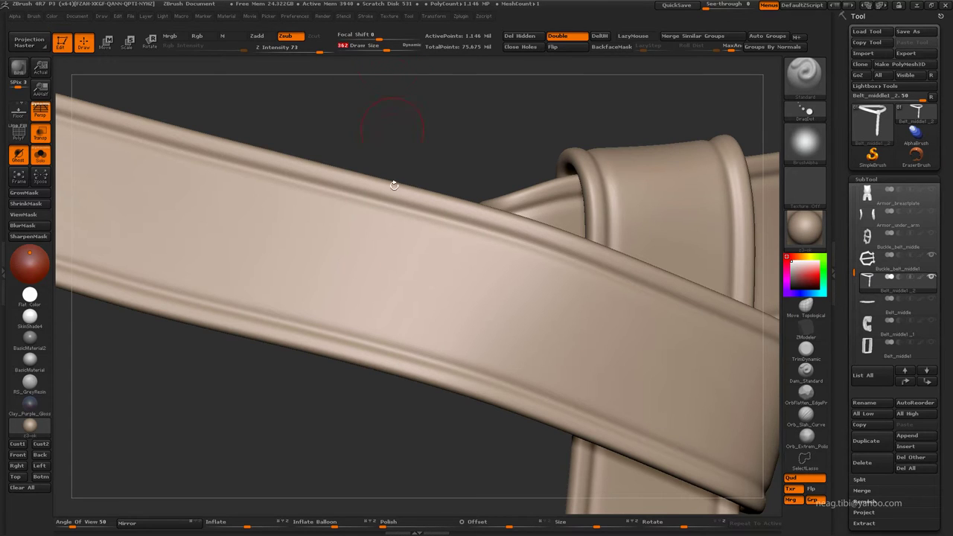
Step: Stamp a round dent into the strap at the buckle pin's end, checking it with the buckle hidden
click(407, 276)
key(ctrl)
key(ctrl+shift+s)
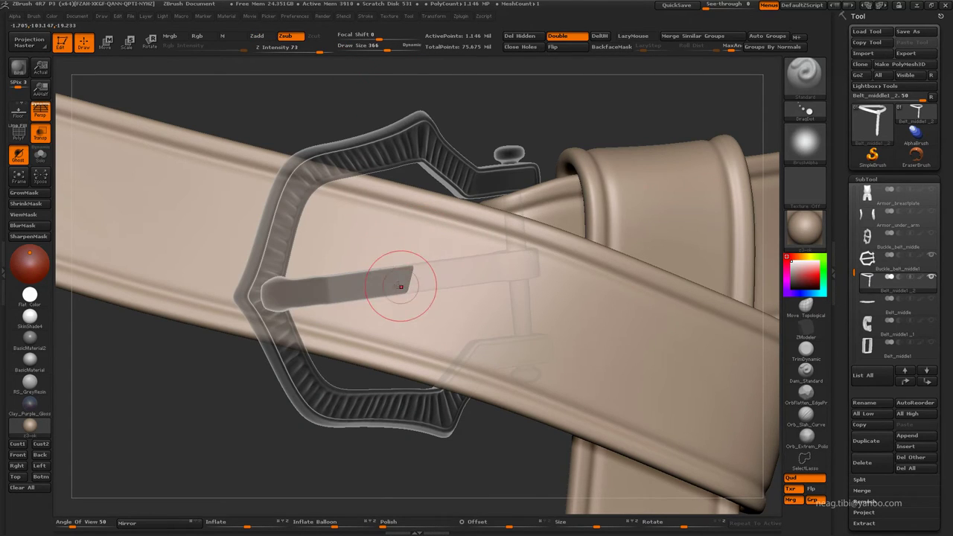
ctrl+shift+click(417, 266)
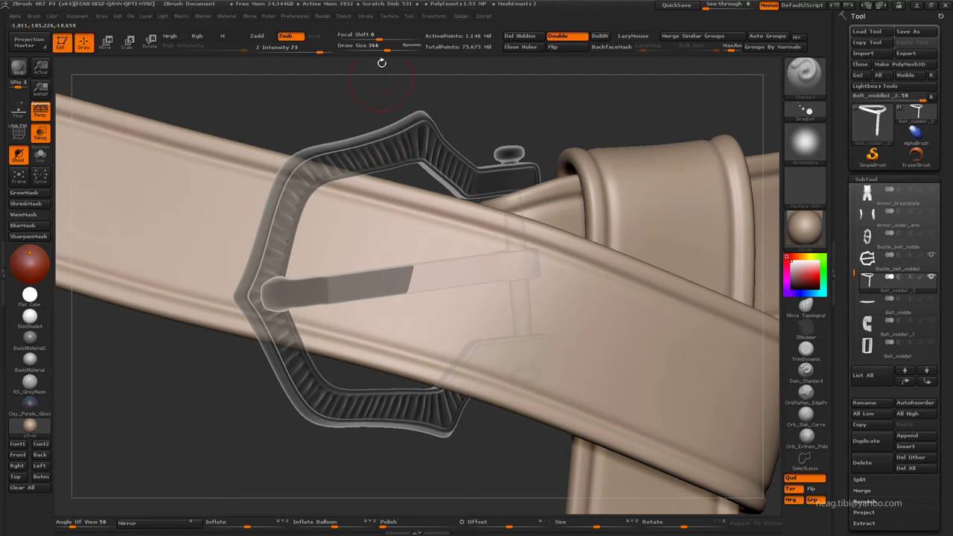
key(ctrl+shift+s)
click(402, 278)
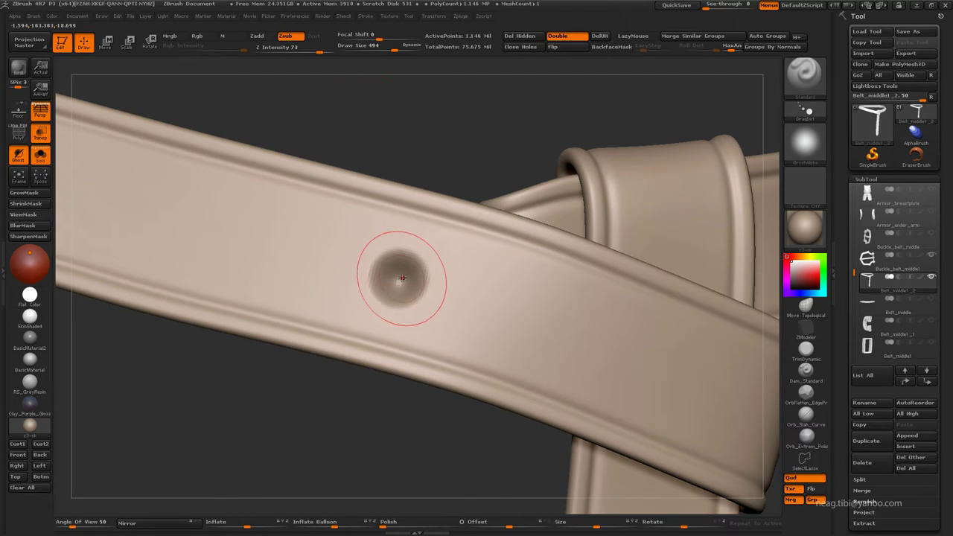
key(ctrl+shift+s)
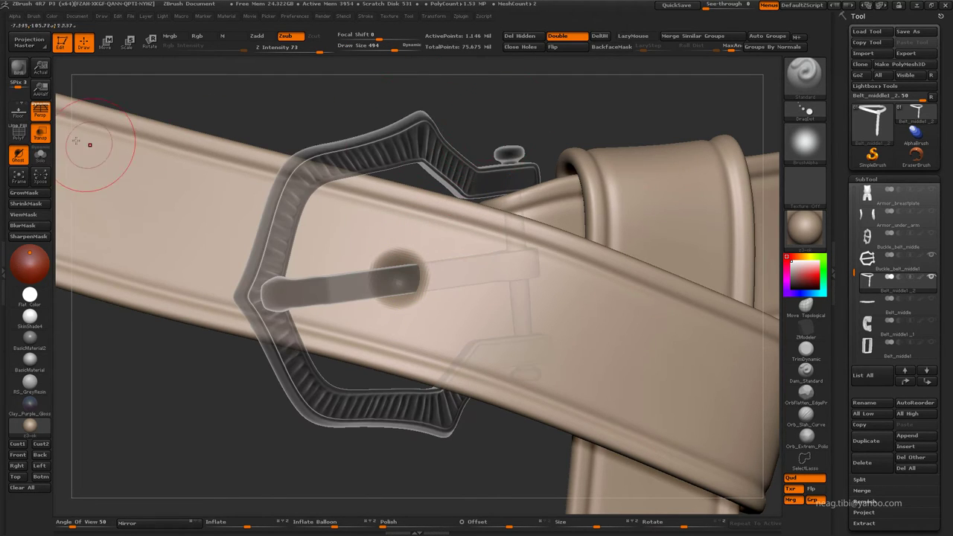
click(40, 134)
key(ctrl+z)
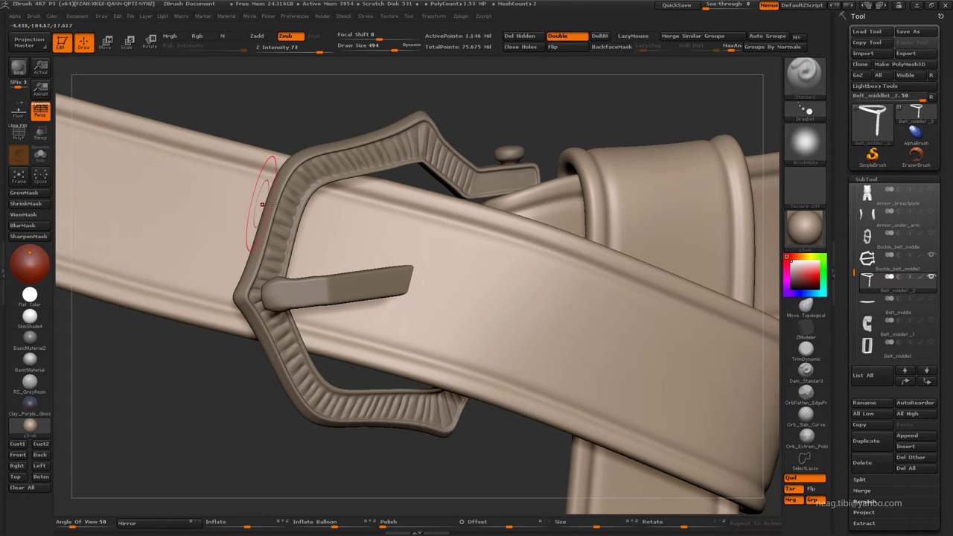
Step: Retry the pin dent with a smaller brush, then compare the belt alone and with the buckle
drag(405, 52, 400, 52)
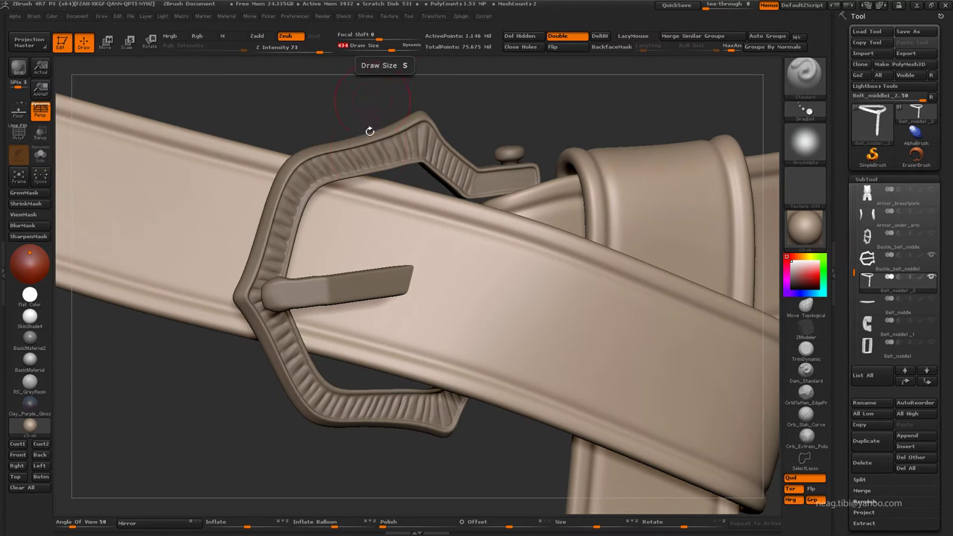
click(399, 276)
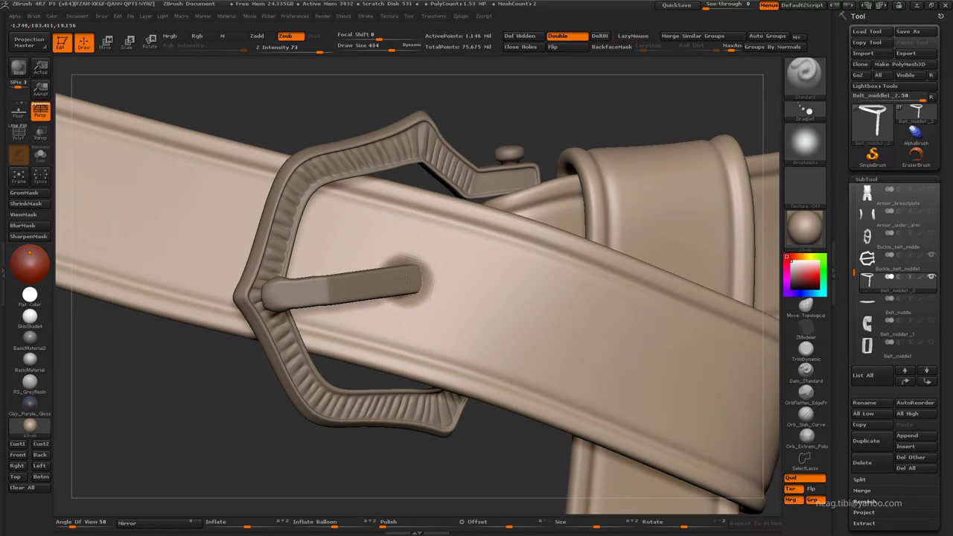
key(ctrl+z)
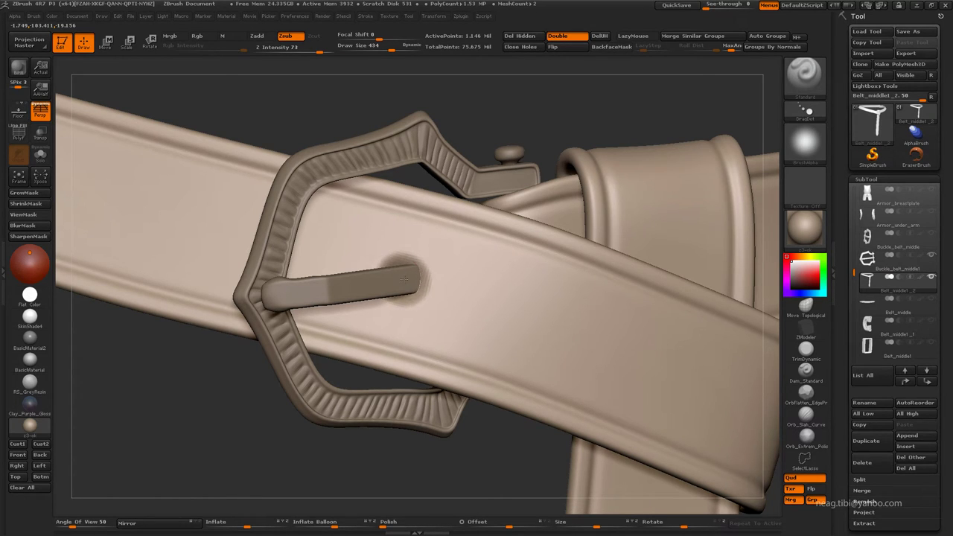
key(ctrl+shift+s)
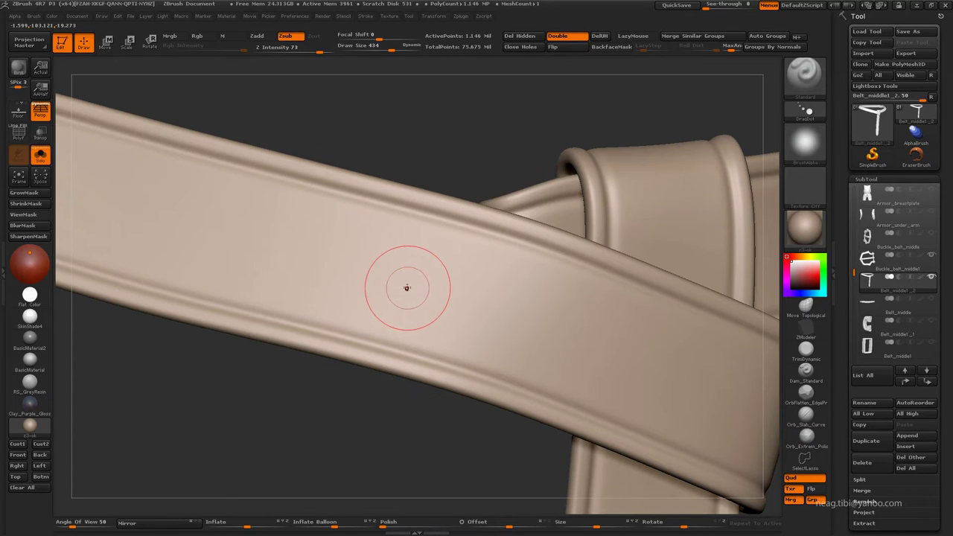
key(ctrl+shift+s)
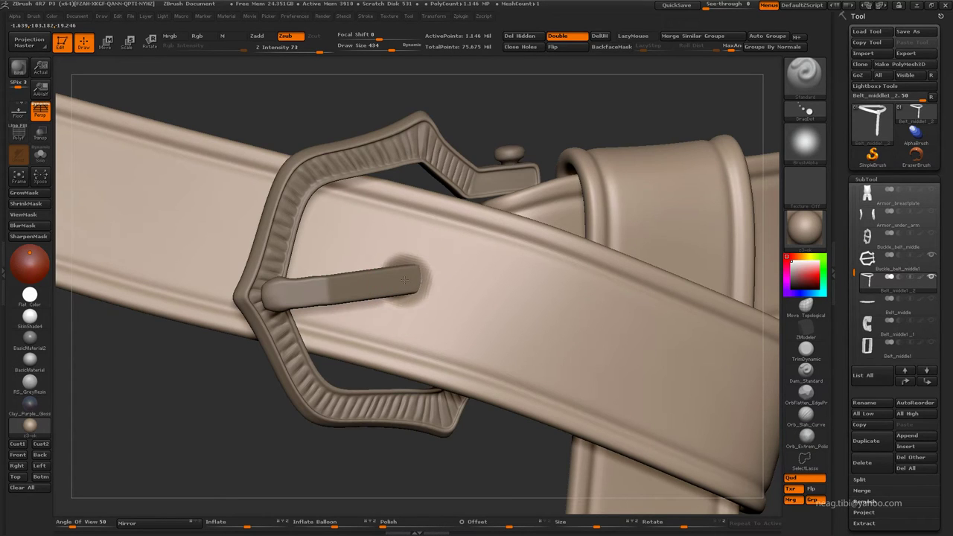
mouse_move(362, 256)
mouse_down()
mouse_move(321, 234)
mouse_move(381, 278)
mouse_up()
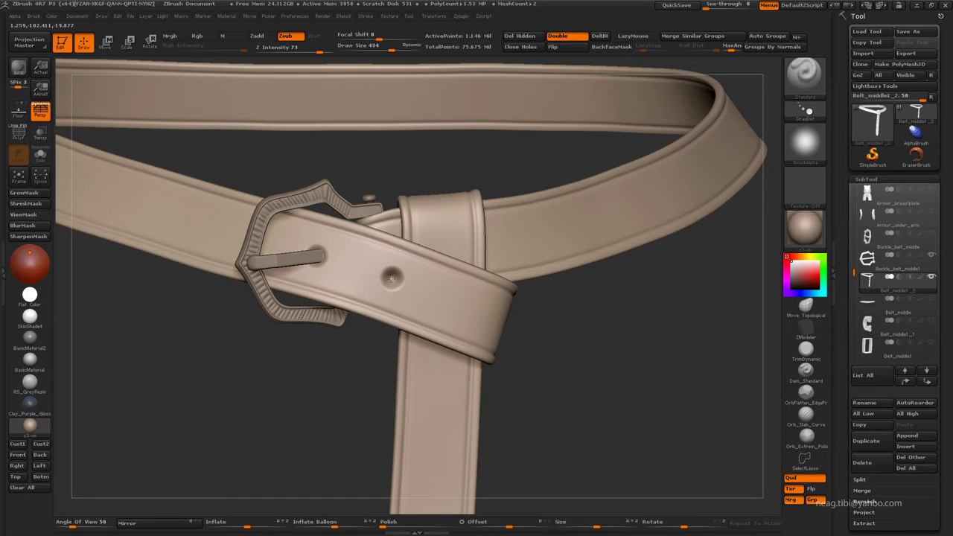
Step: Enable BackfaceMask and set Z Intensity to 60 while orbiting around the buckle and straps
mouse_move(342, 376)
mouse_down()
mouse_move(326, 360)
mouse_move(283, 388)
mouse_move(437, 213)
mouse_up()
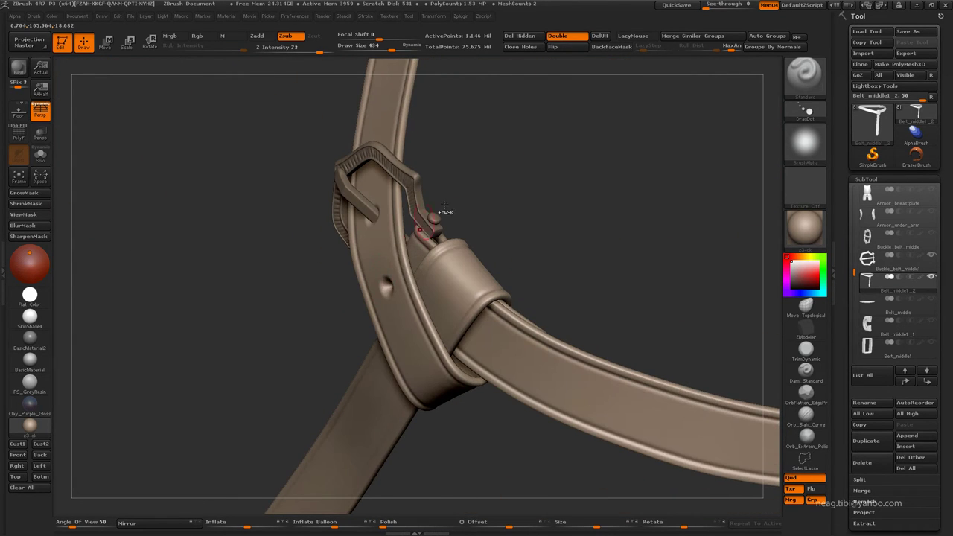
click(611, 46)
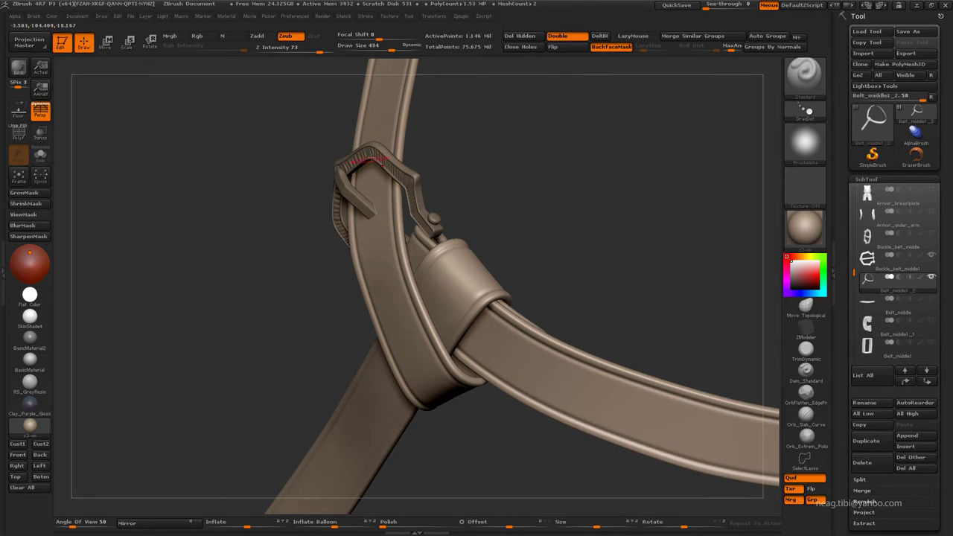
drag(373, 176, 466, 169)
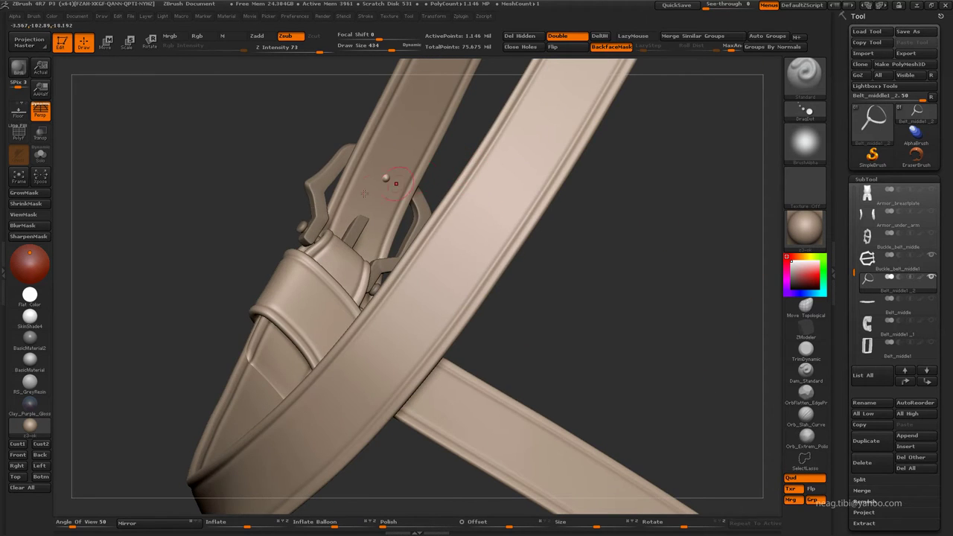
drag(186, 237, 402, 187)
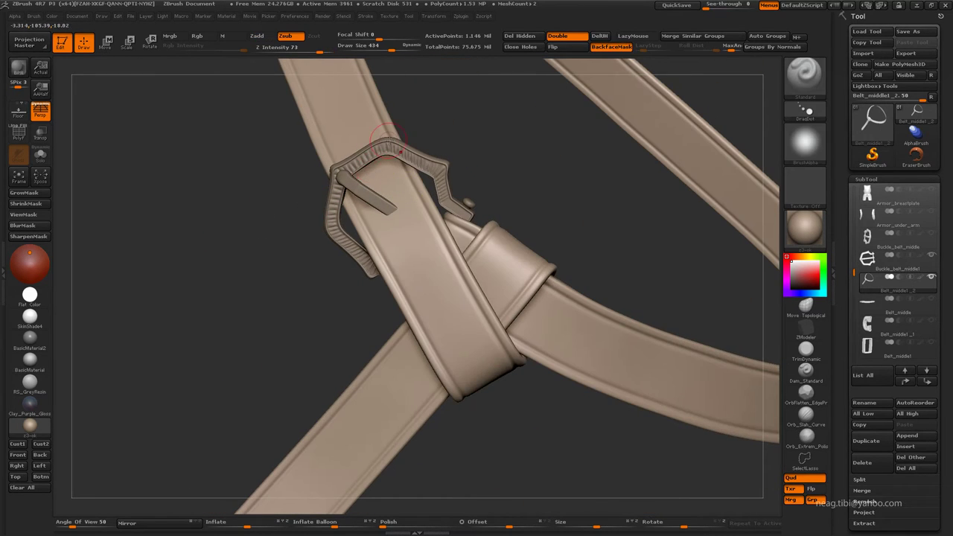
drag(319, 52, 308, 67)
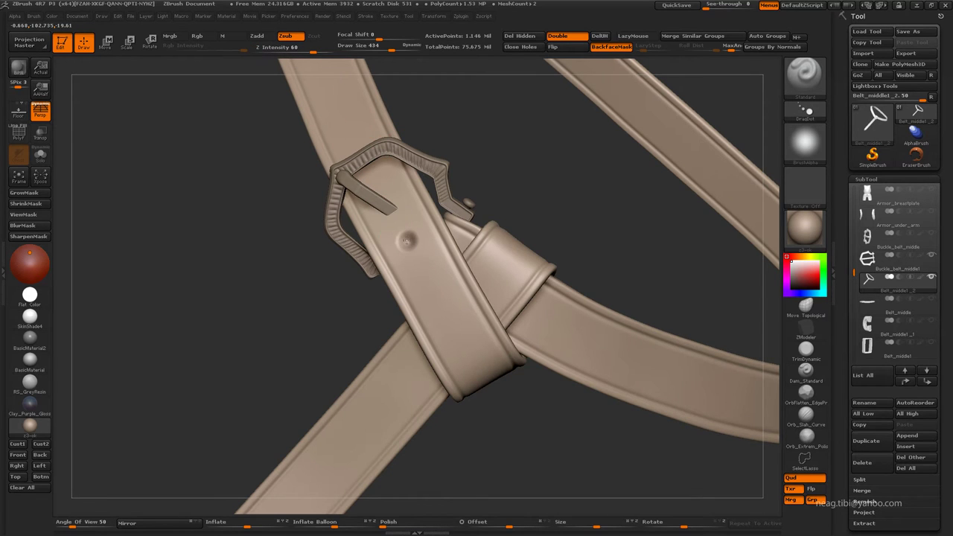
mouse_move(501, 167)
mouse_down()
mouse_move(487, 172)
mouse_move(521, 178)
mouse_up()
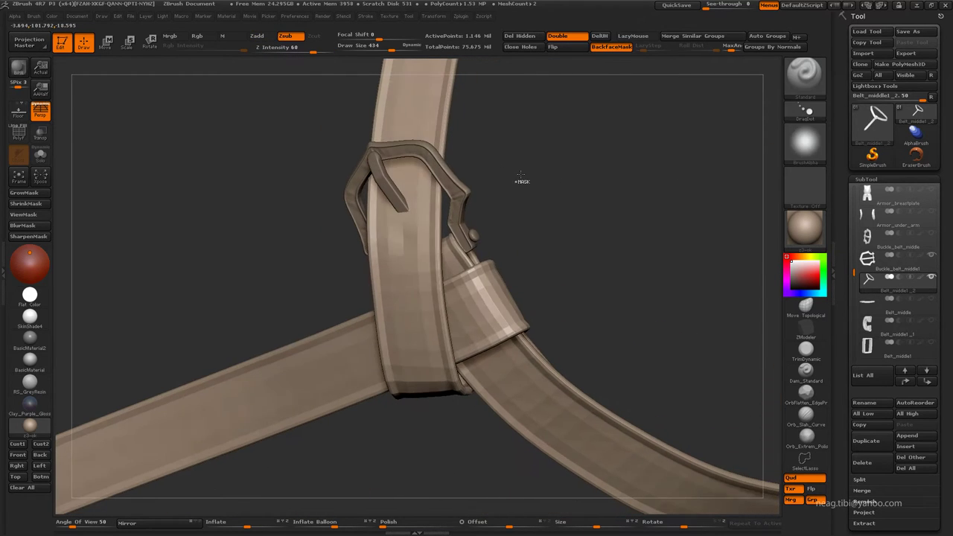
mouse_move(445, 162)
mouse_down()
mouse_move(273, 256)
mouse_move(339, 227)
mouse_up()
mouse_move(508, 167)
mouse_down()
mouse_move(270, 227)
mouse_move(362, 280)
mouse_move(548, 119)
mouse_move(517, 89)
mouse_move(484, 159)
mouse_up()
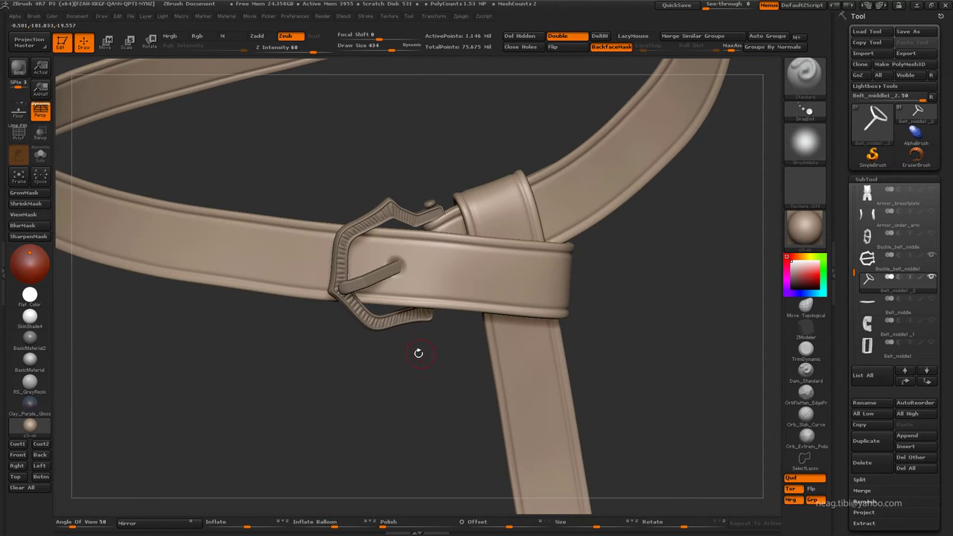
drag(419, 353, 444, 255)
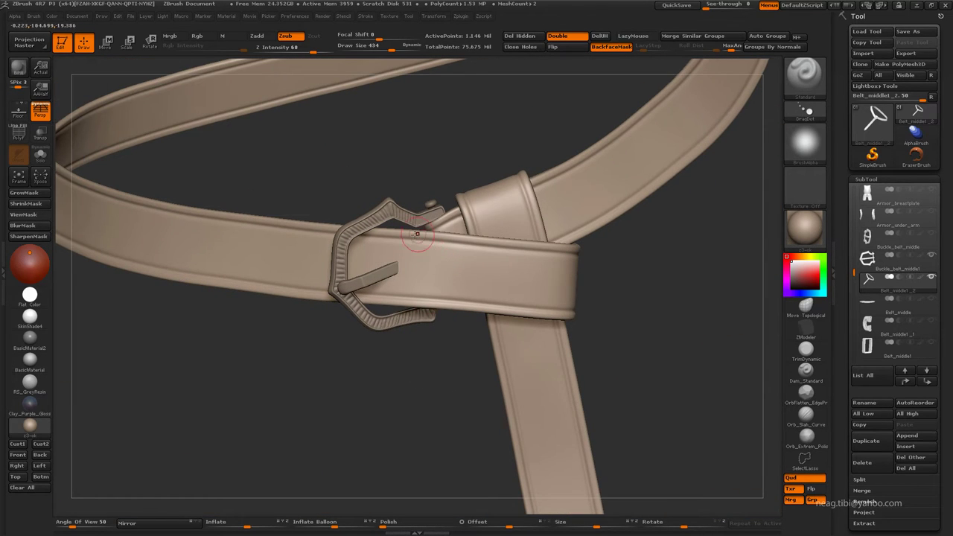
Step: Try Alpha 16 and then a round soft alpha, undoing the test dents on the strap
key(alt+a)
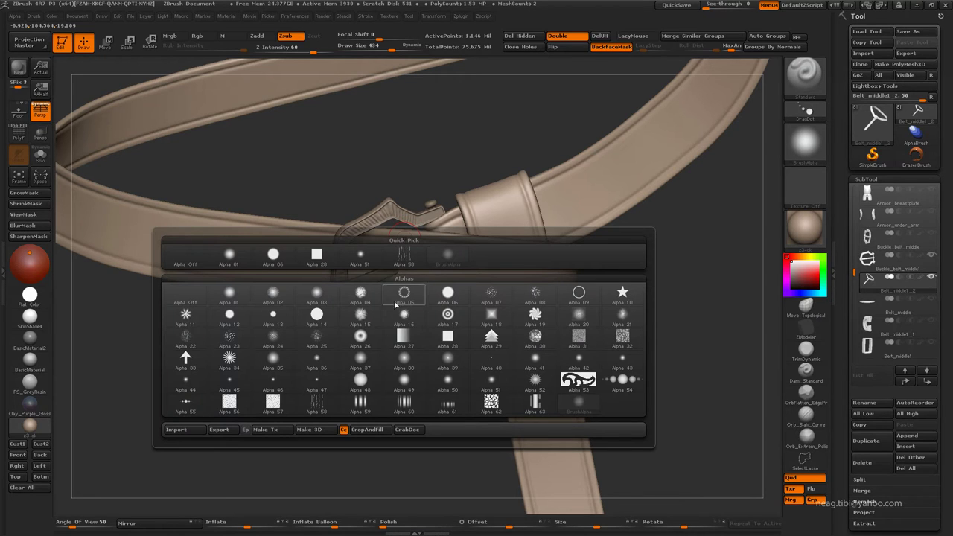
click(399, 311)
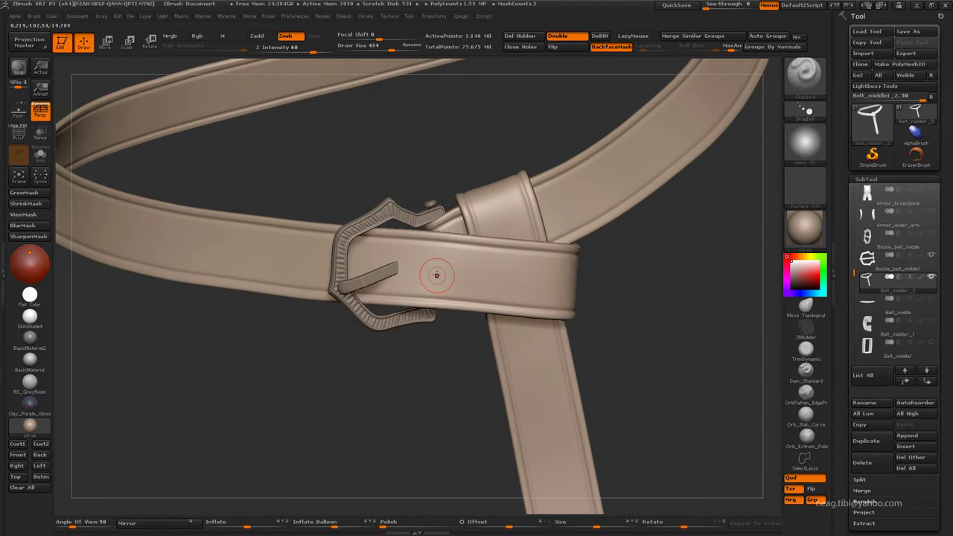
key(ctrl+z)
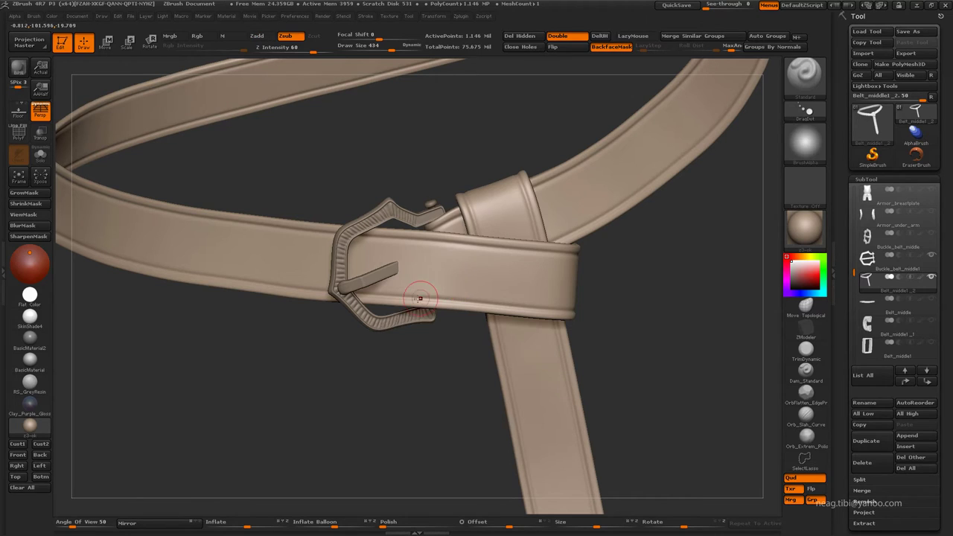
key(alt+a)
click(262, 376)
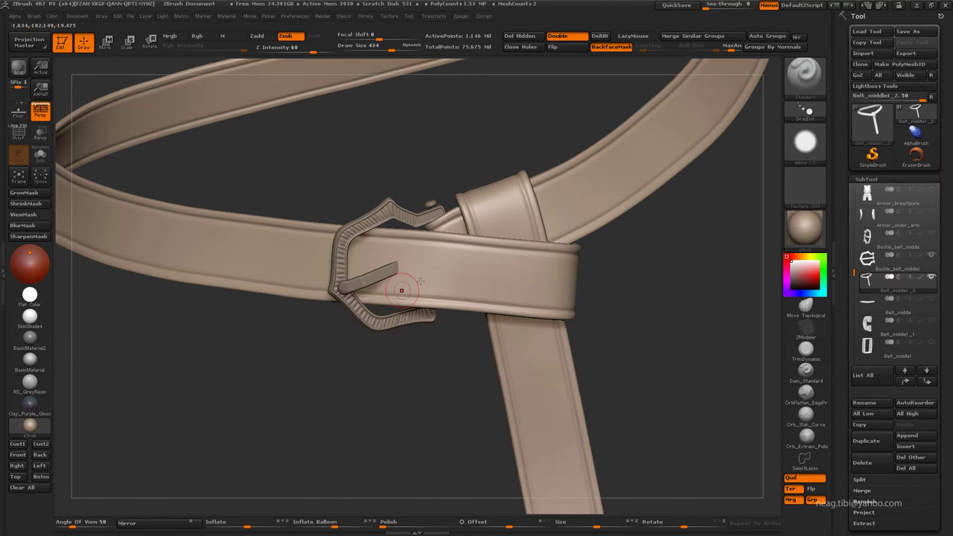
key(ctrl+z)
click(15, 16)
click(41, 251)
Step: Zoom in on the buckle, enlarge the brush, and toggle the buckle's transparency to carve the pin hole
drag(332, 318, 386, 274)
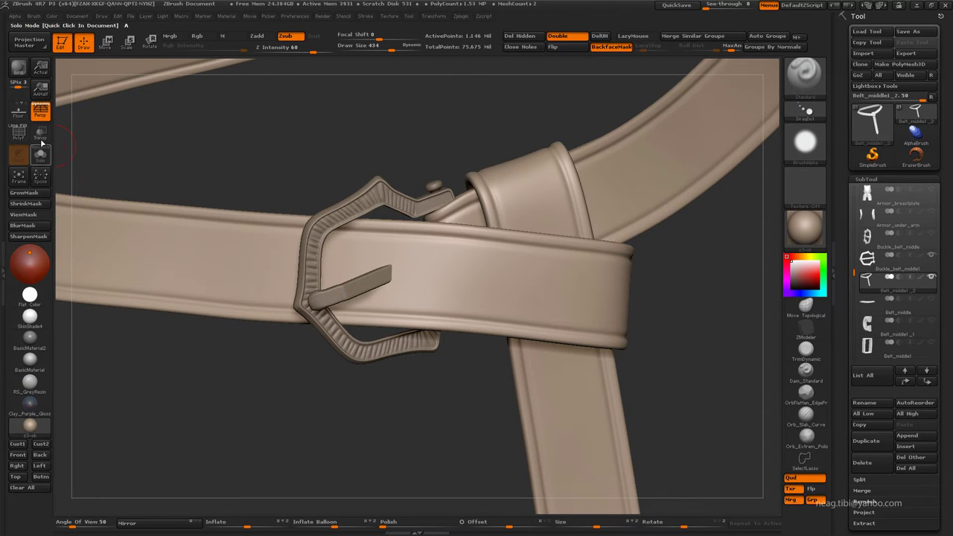
click(40, 132)
key(shift+f)
key(shift+f)
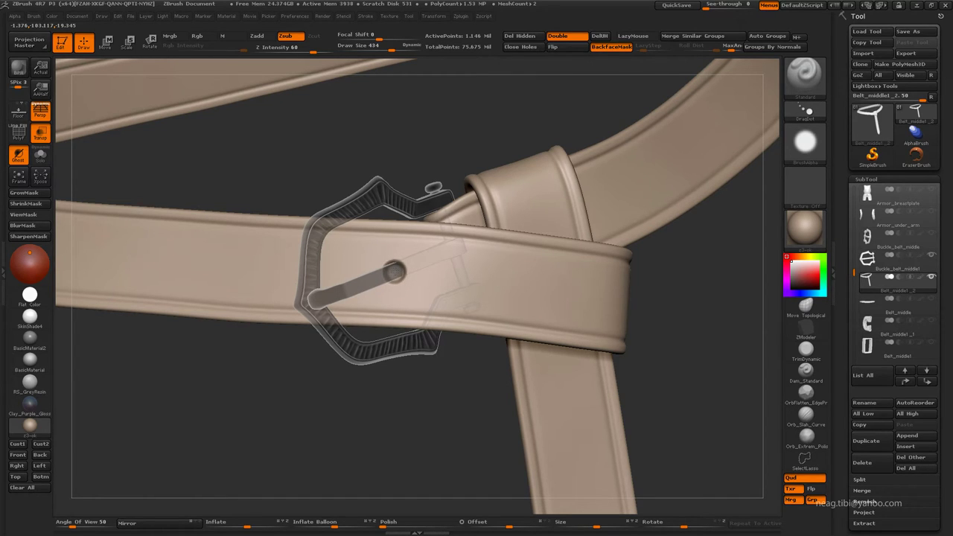
drag(405, 48, 391, 48)
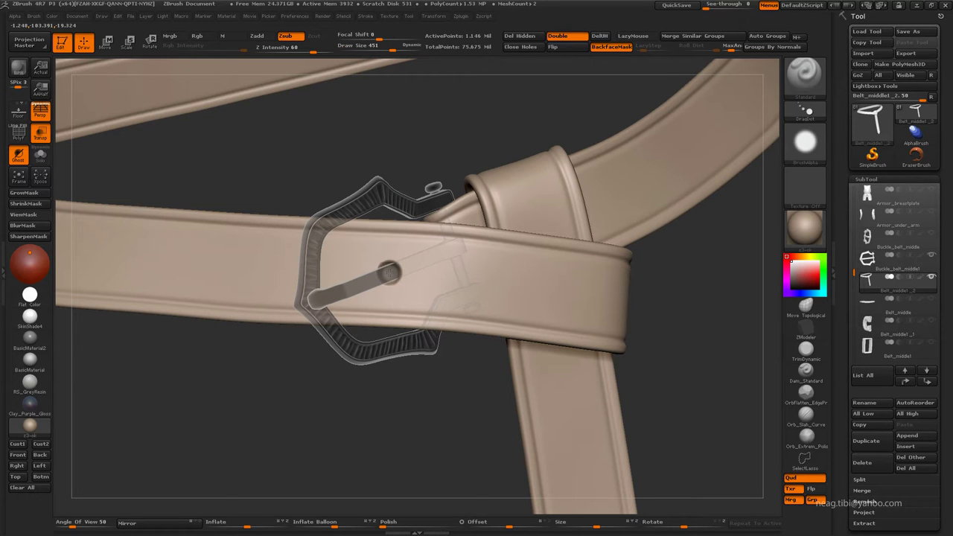
click(52, 138)
drag(232, 366, 249, 366)
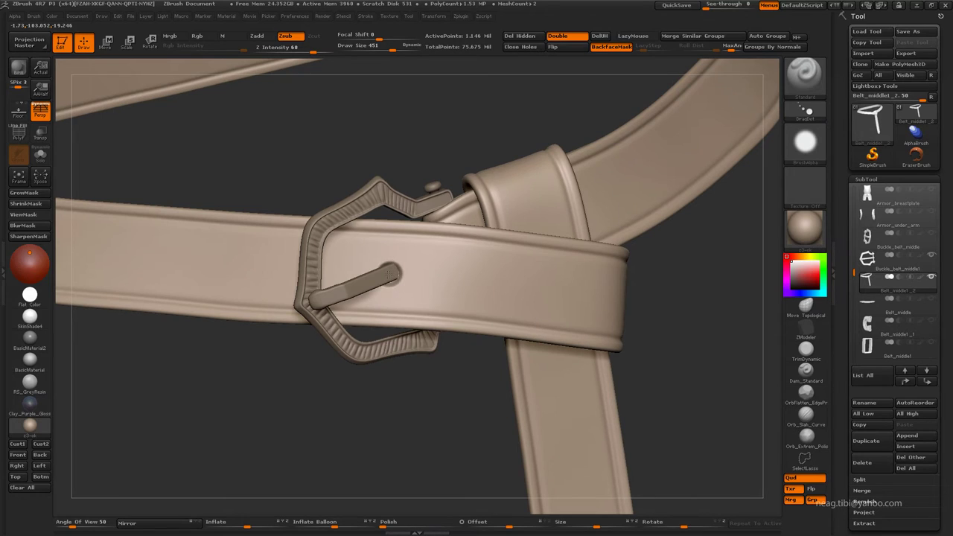
click(40, 134)
drag(298, 160, 320, 149)
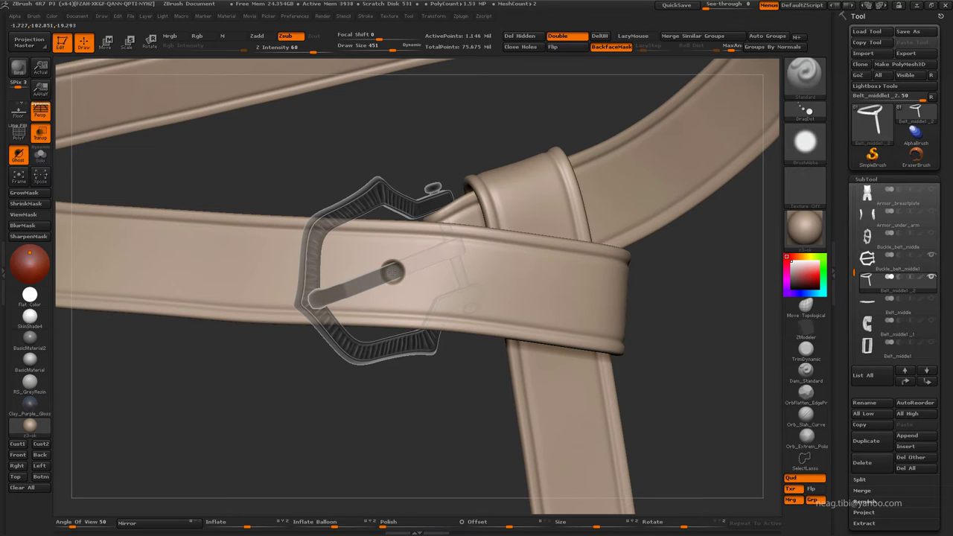
click(40, 134)
Step: Solo the belt and inspect its row of round holes, then bring the buckle back
drag(459, 335, 377, 223)
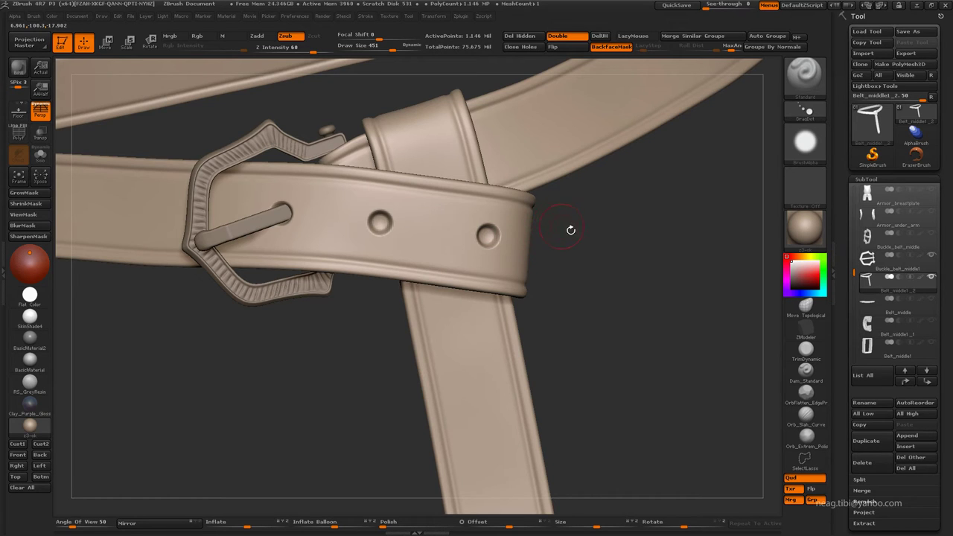
mouse_move(572, 230)
mouse_down()
mouse_move(409, 272)
mouse_move(345, 252)
mouse_up()
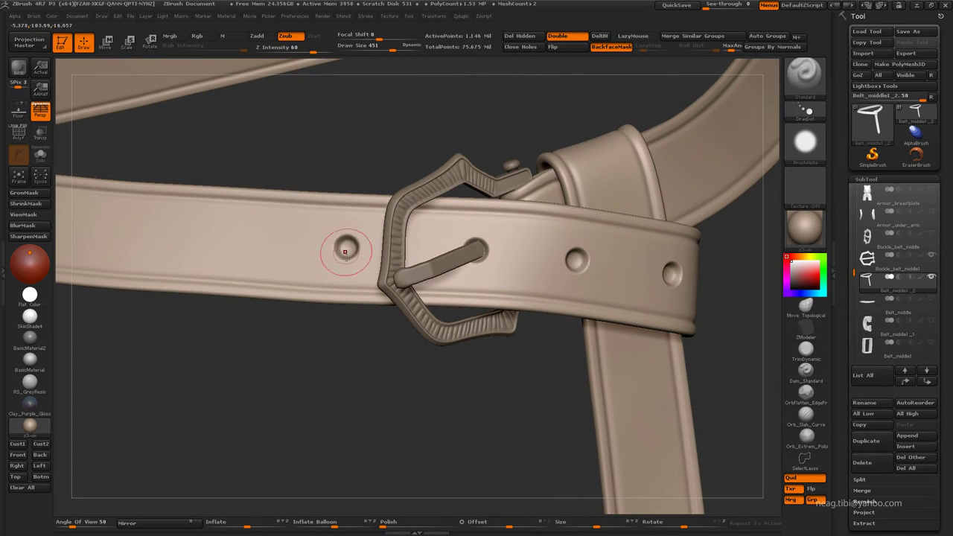
key(shift+s)
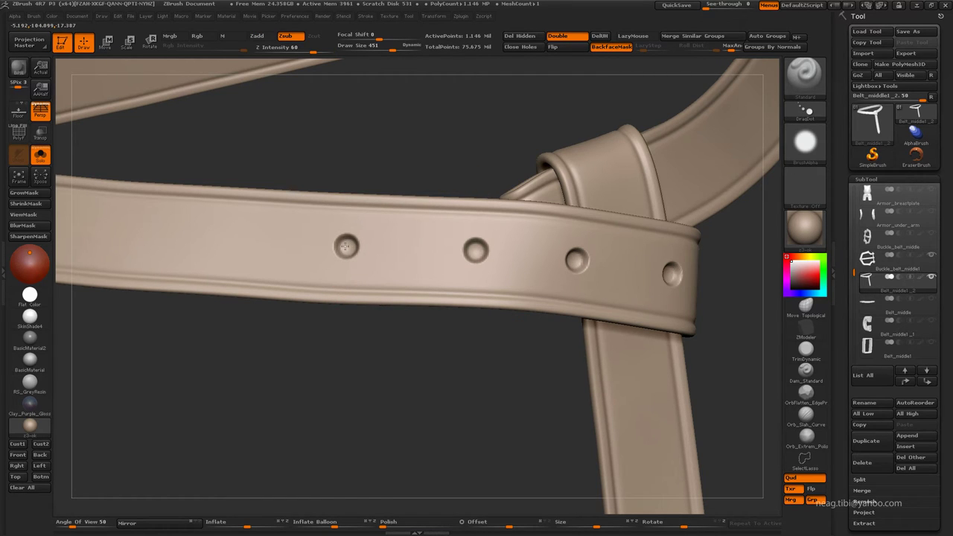
mouse_move(344, 246)
mouse_down()
mouse_move(298, 266)
mouse_move(334, 250)
mouse_up()
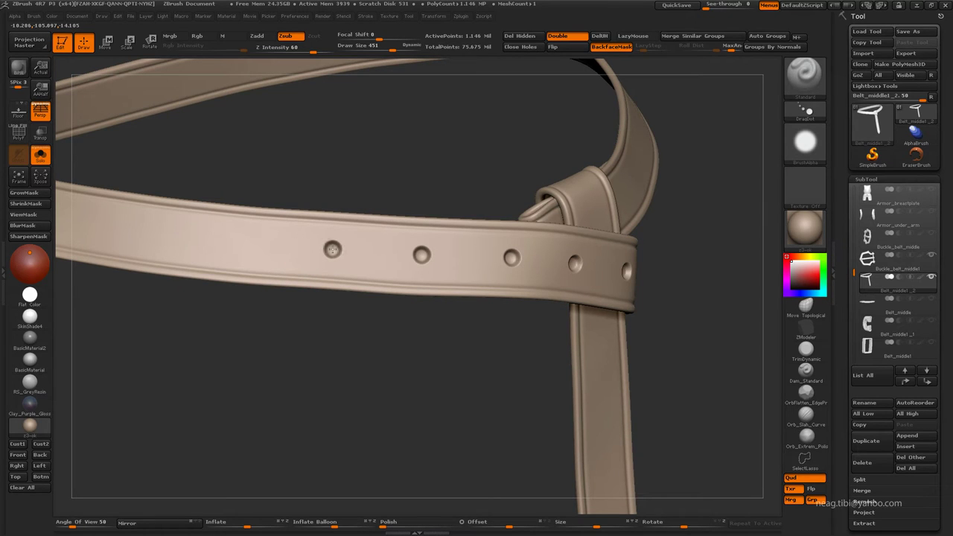
mouse_move(351, 356)
alt+mouse_down()
mouse_move(330, 319)
mouse_move(368, 340)
alt+mouse_up()
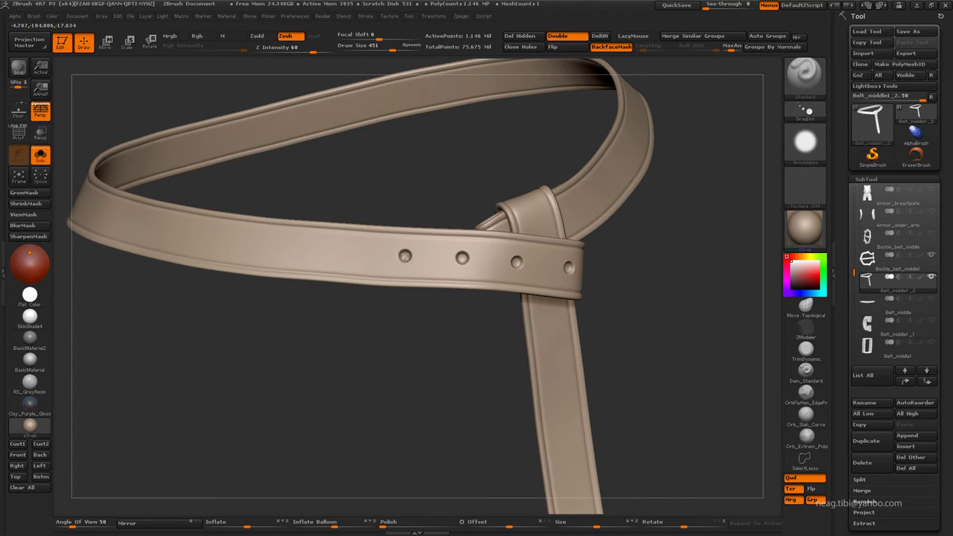
drag(365, 307, 334, 268)
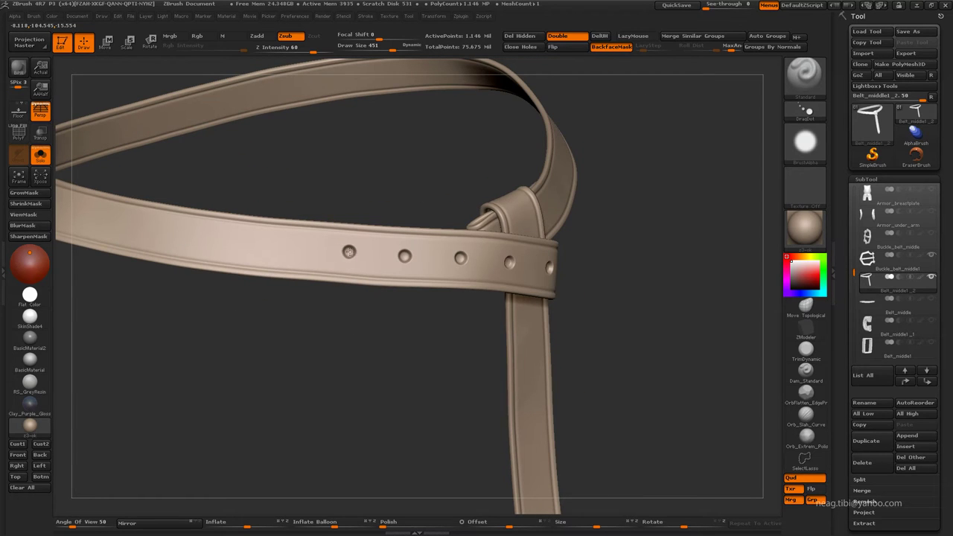
mouse_move(365, 326)
mouse_down()
mouse_move(372, 308)
mouse_move(323, 332)
mouse_move(394, 349)
mouse_up()
key(ctrl+shift+s)
mouse_move(499, 307)
mouse_down()
mouse_move(526, 353)
mouse_move(498, 326)
mouse_move(511, 321)
mouse_move(524, 336)
mouse_move(455, 291)
mouse_move(477, 328)
mouse_move(453, 310)
mouse_move(406, 302)
mouse_move(437, 361)
mouse_up()
Step: Set up the Inflate brush with BackfaceMask on and a smaller draw size, framing the belt holes
key(b)
key(i)
key(n)
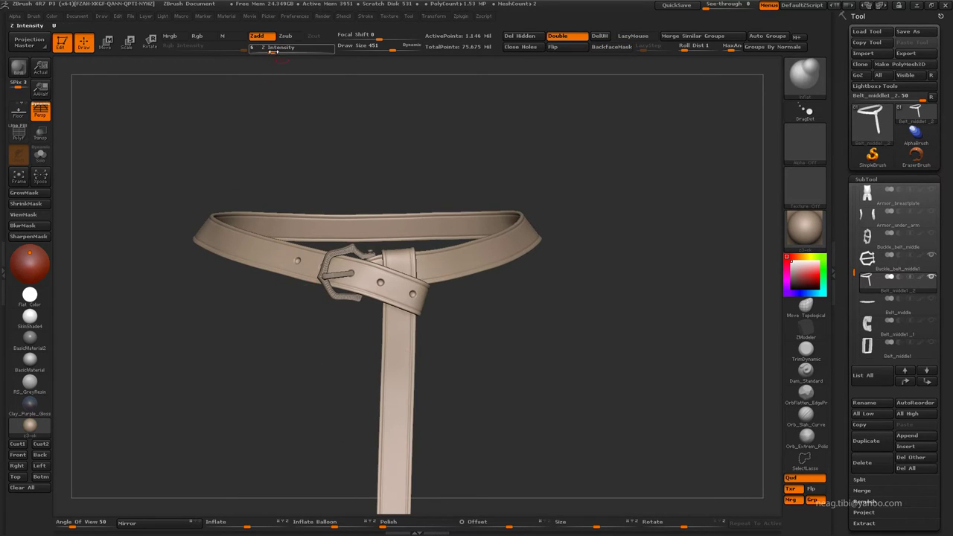
drag(702, 56, 715, 51)
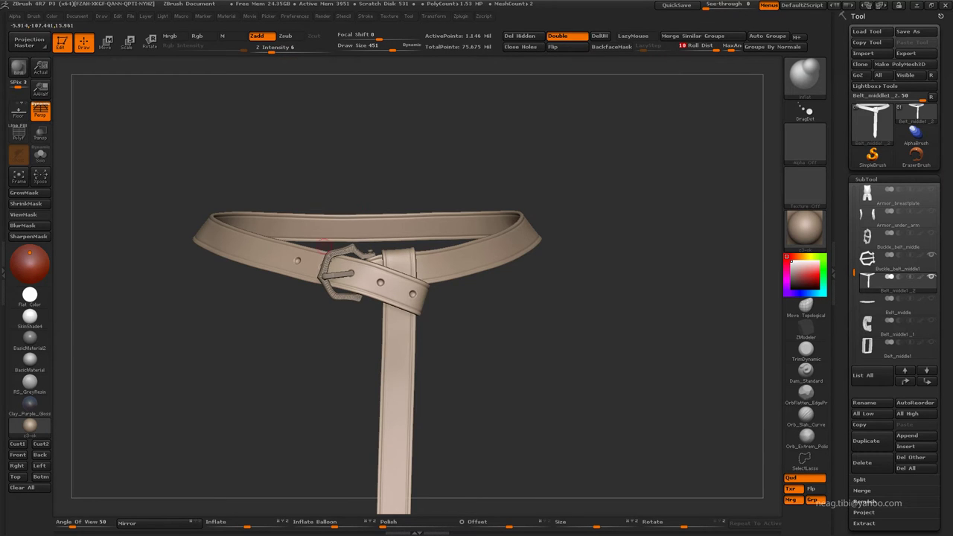
drag(352, 335, 353, 268)
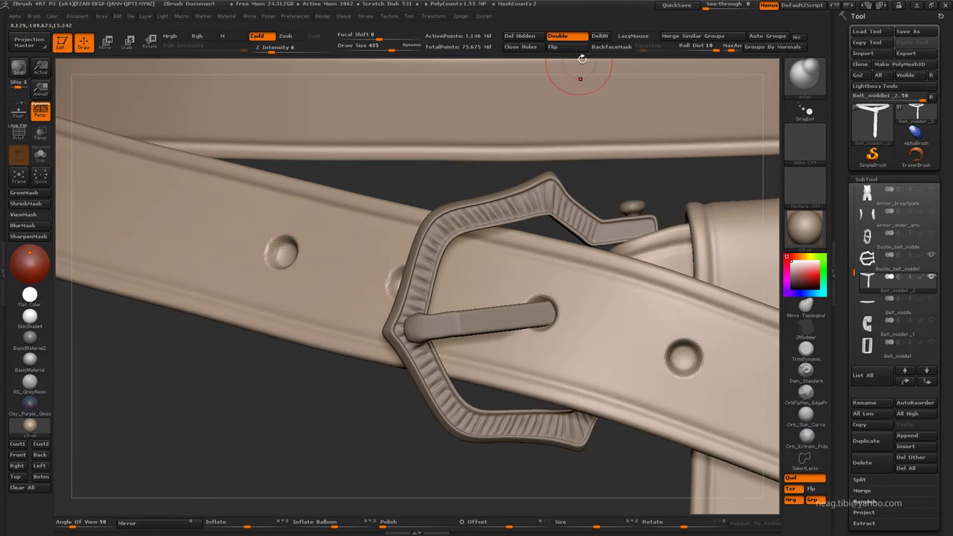
click(612, 46)
mouse_move(313, 249)
mouse_down()
mouse_move(394, 64)
mouse_move(351, 59)
mouse_up()
key(b)
key(c)
key(b)
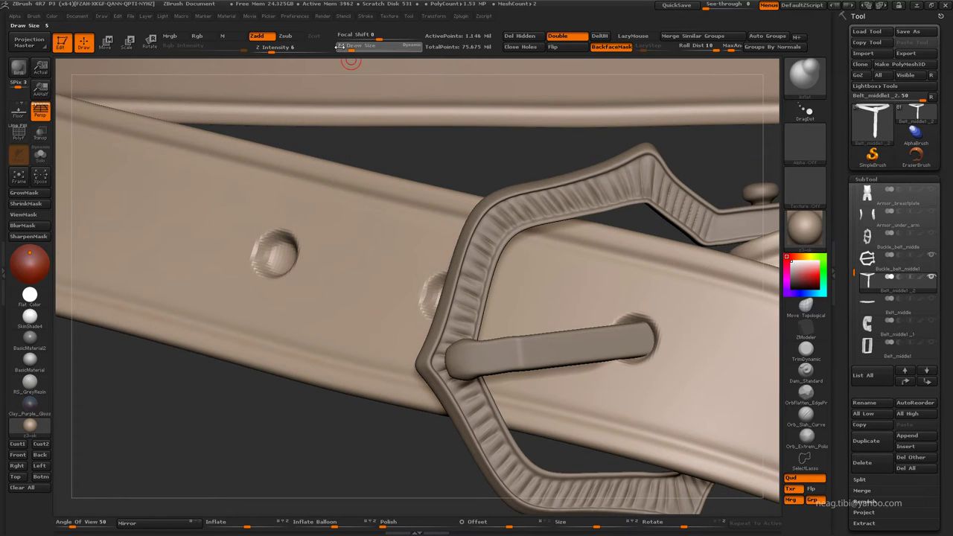
scroll(280, 251, up, 2)
scroll(276, 253, down, 2)
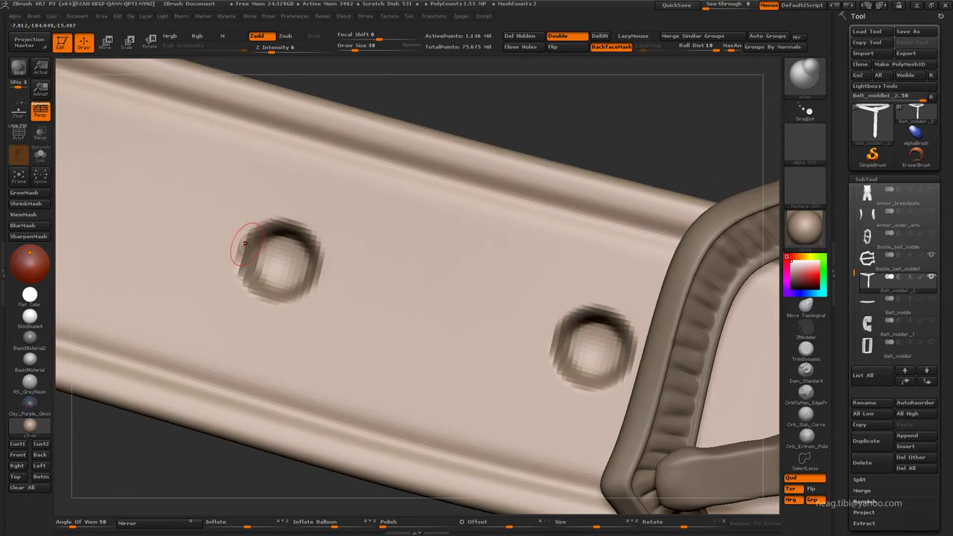
drag(239, 251, 245, 237)
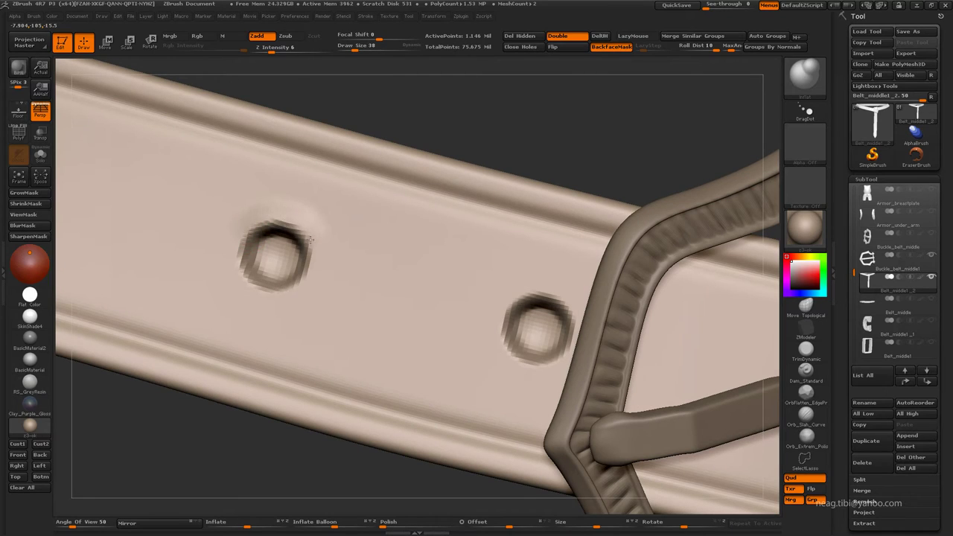
Step: Raise the left hole's rim, then solo the belt and work the middle hole's rim
drag(284, 292, 243, 233)
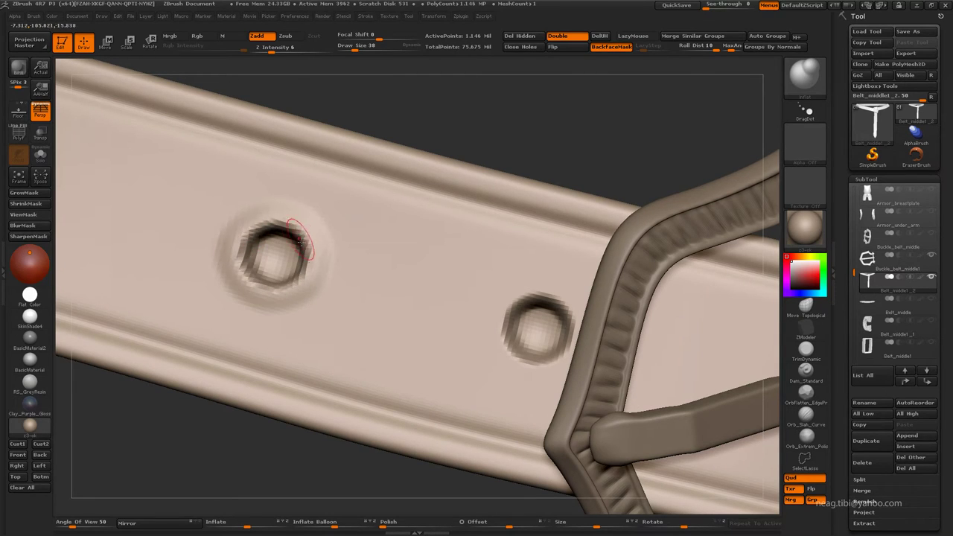
drag(432, 278, 303, 256)
key(shift+alt+s)
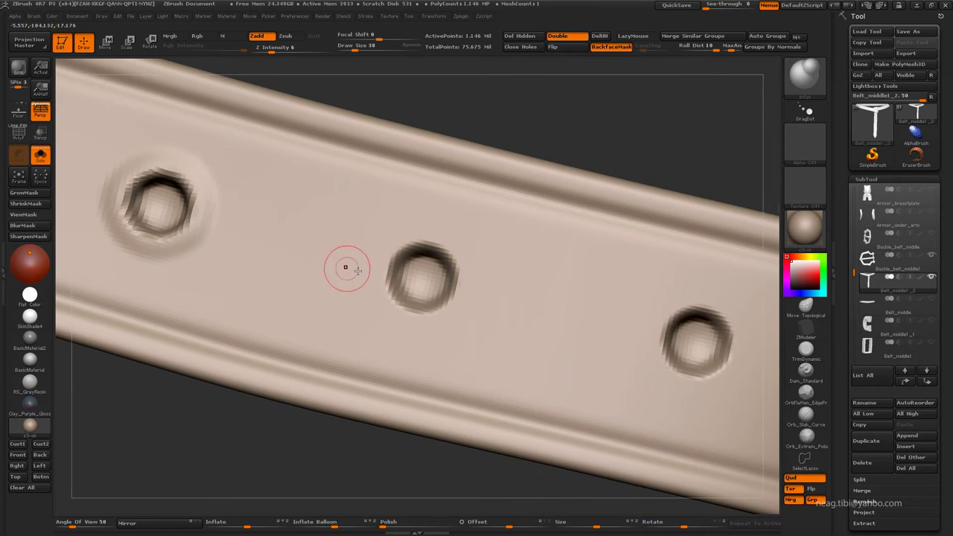
mouse_move(375, 283)
alt+mouse_down()
mouse_move(338, 275)
mouse_move(355, 238)
alt+mouse_up()
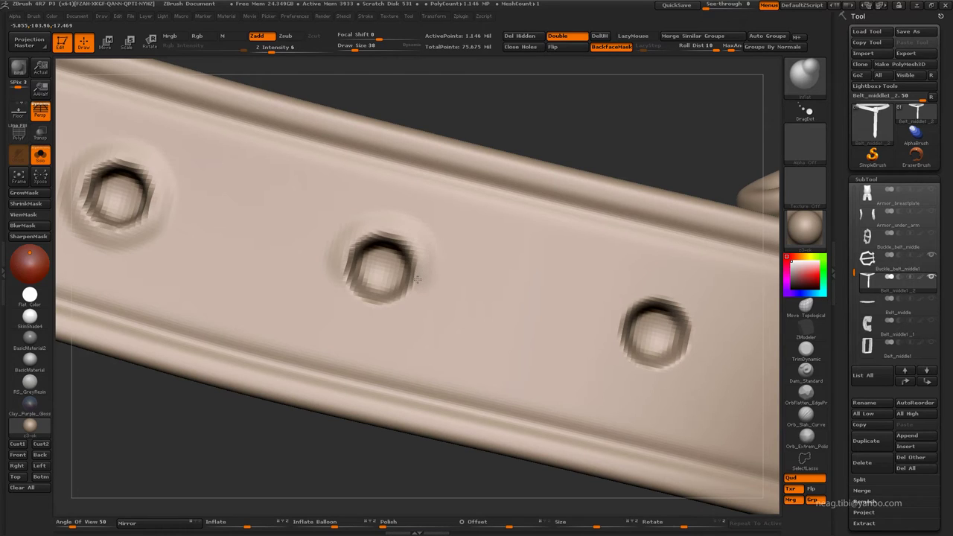
mouse_move(417, 279)
mouse_down()
mouse_move(442, 235)
mouse_move(324, 213)
mouse_up()
mouse_move(462, 273)
mouse_down()
mouse_move(335, 219)
mouse_move(358, 212)
mouse_up()
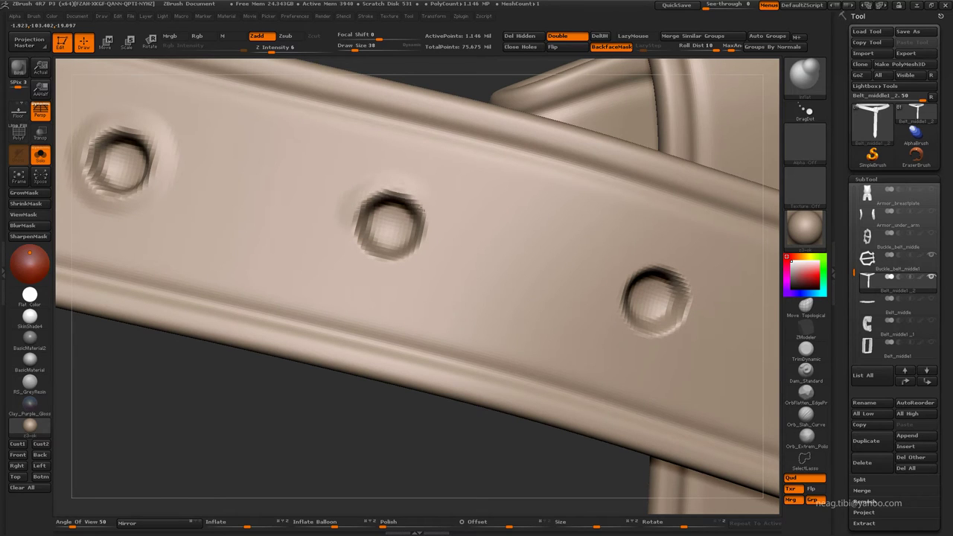
Step: Deepen the middle hole's lower-left and lower-right rims, then view the whole belt loop
mouse_move(409, 255)
mouse_down()
mouse_move(376, 272)
mouse_move(357, 242)
mouse_up()
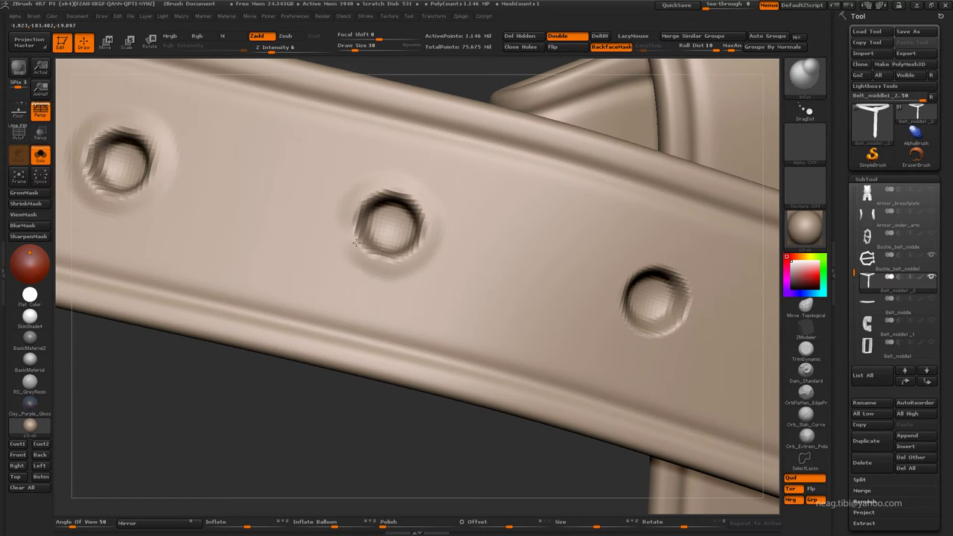
drag(388, 202, 441, 235)
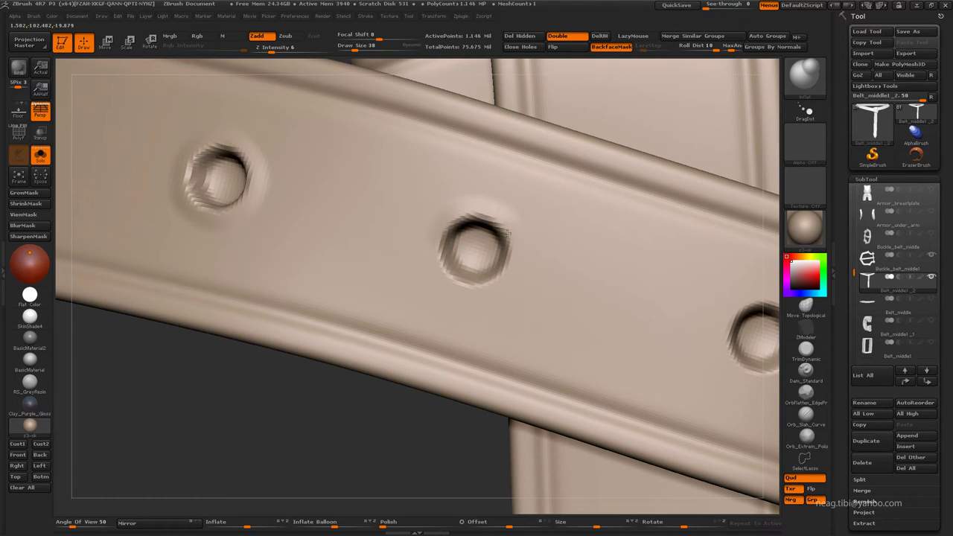
drag(500, 276, 472, 286)
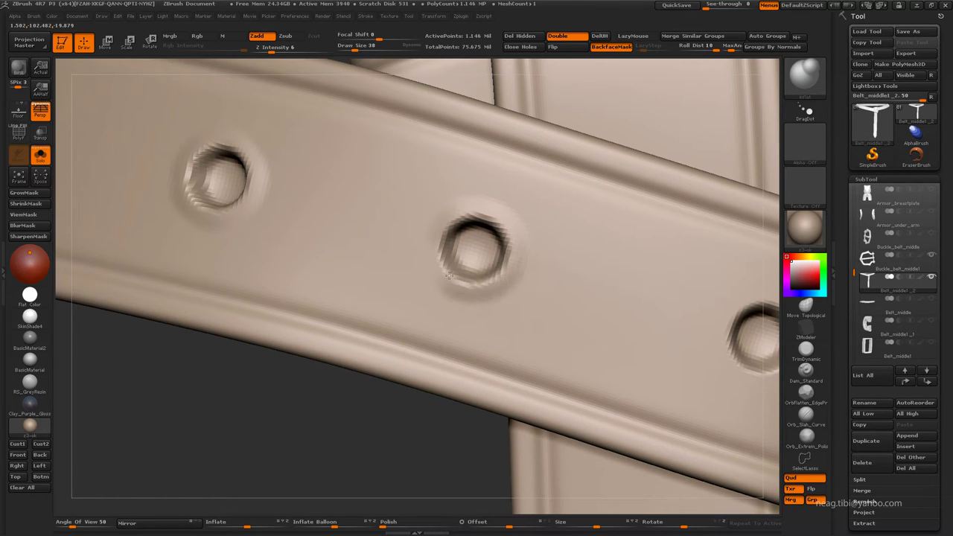
drag(485, 220, 335, 251)
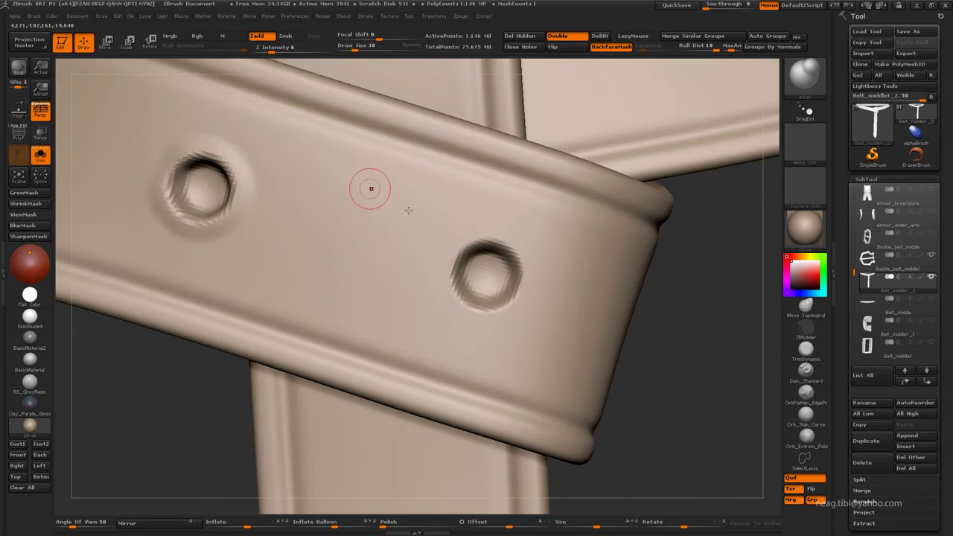
mouse_move(370, 187)
mouse_down()
mouse_move(422, 256)
mouse_move(454, 254)
mouse_up()
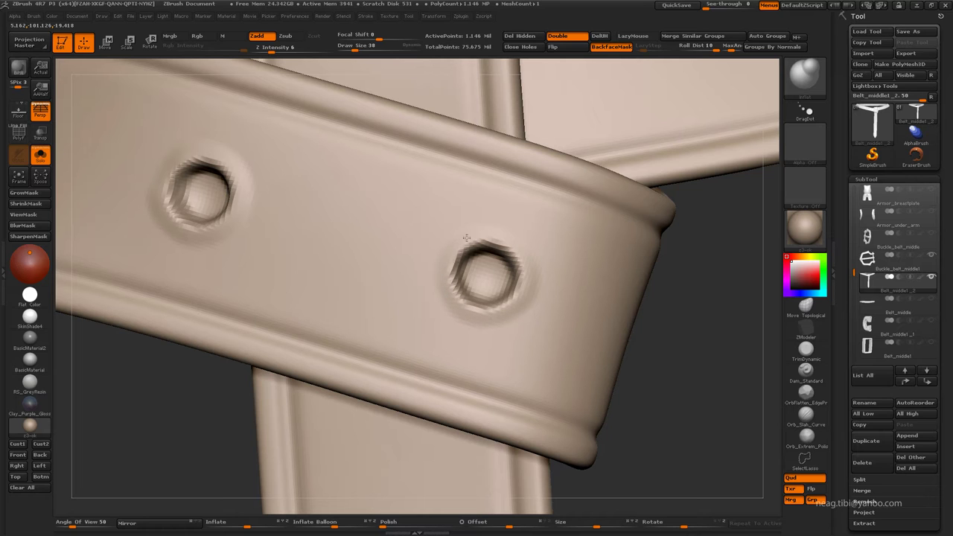
mouse_move(472, 296)
mouse_down()
mouse_move(421, 268)
mouse_move(490, 302)
mouse_up()
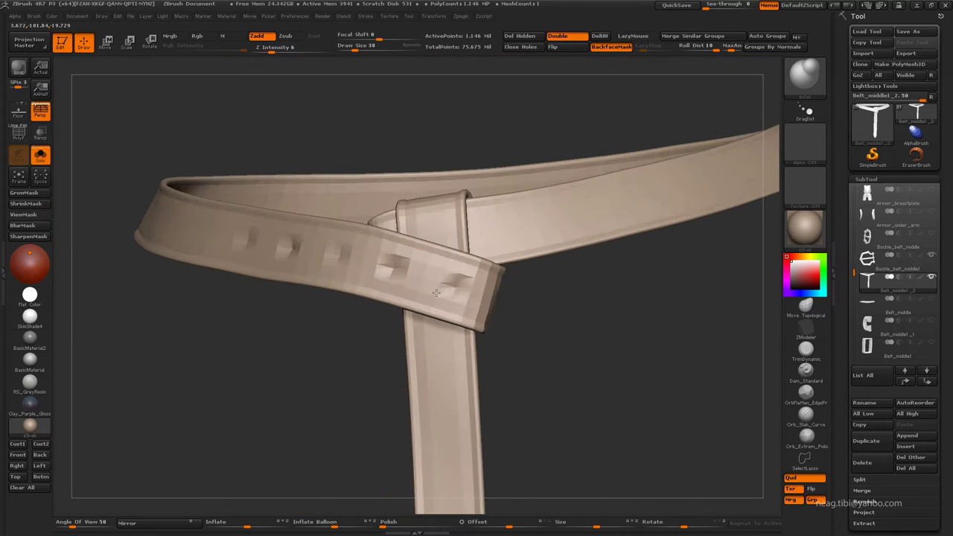
Step: Switch to the Move brush, orbit onto the left hole, and turn Solo off to show the buckle
key(b)
key(m)
key(v)
drag(404, 171, 534, 353)
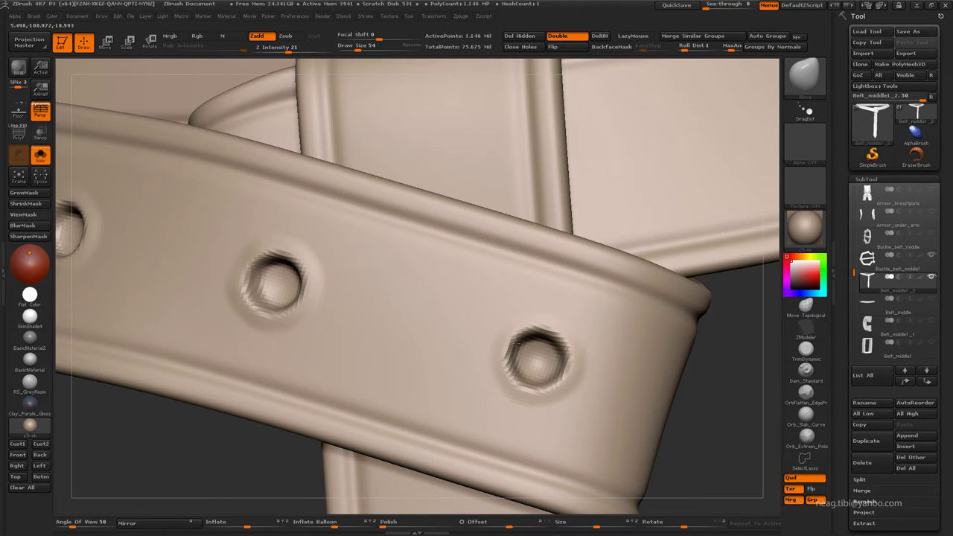
mouse_move(298, 283)
mouse_down()
mouse_move(320, 292)
mouse_move(270, 256)
mouse_move(368, 284)
mouse_move(382, 275)
mouse_move(362, 234)
mouse_move(245, 117)
mouse_move(411, 266)
mouse_move(433, 319)
mouse_move(487, 375)
mouse_move(504, 320)
mouse_up()
key(ctrl+shift+s)
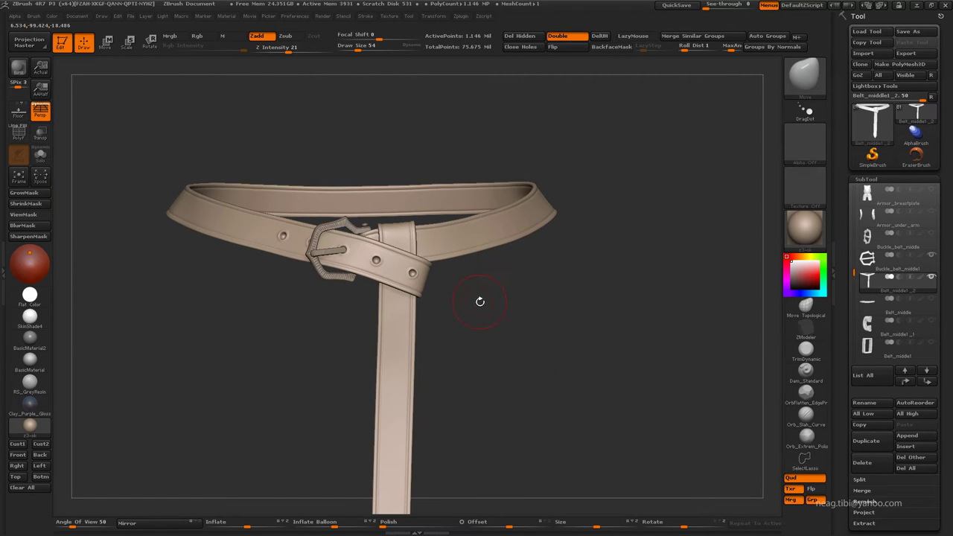
mouse_move(444, 326)
mouse_down()
mouse_move(399, 166)
mouse_move(480, 211)
mouse_move(484, 225)
mouse_move(492, 185)
mouse_up()
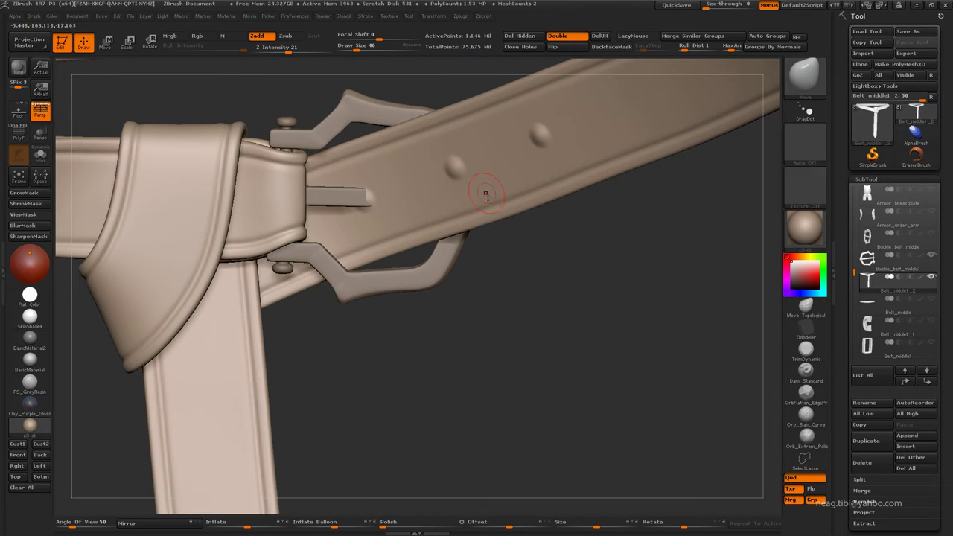
Step: Check the belt at SDiv 1 with PolyF and ZModeler, then return to top subdivision and solo it
key(shift+d)
key(shift+d)
key(shift+d)
key(shift+f)
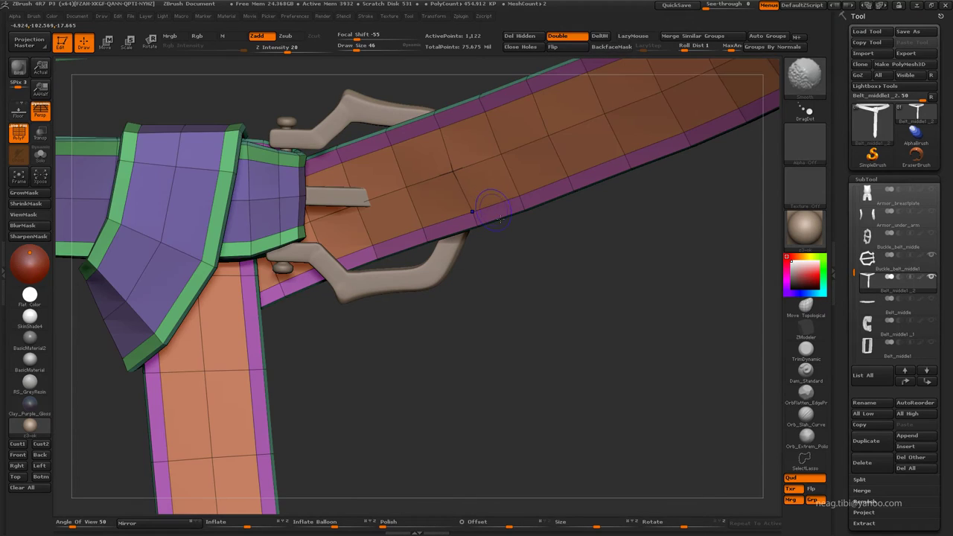
key(b)
key(z)
key(m)
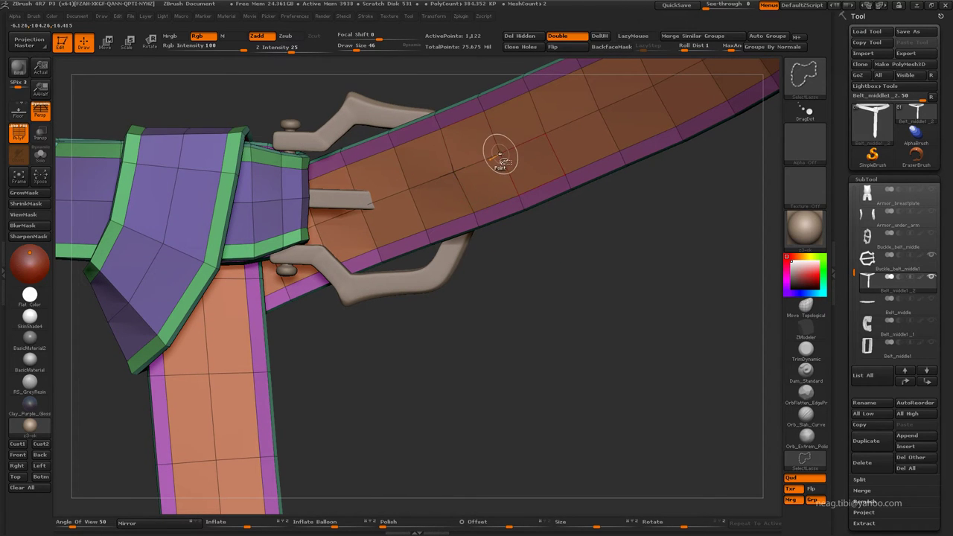
key(shift+f)
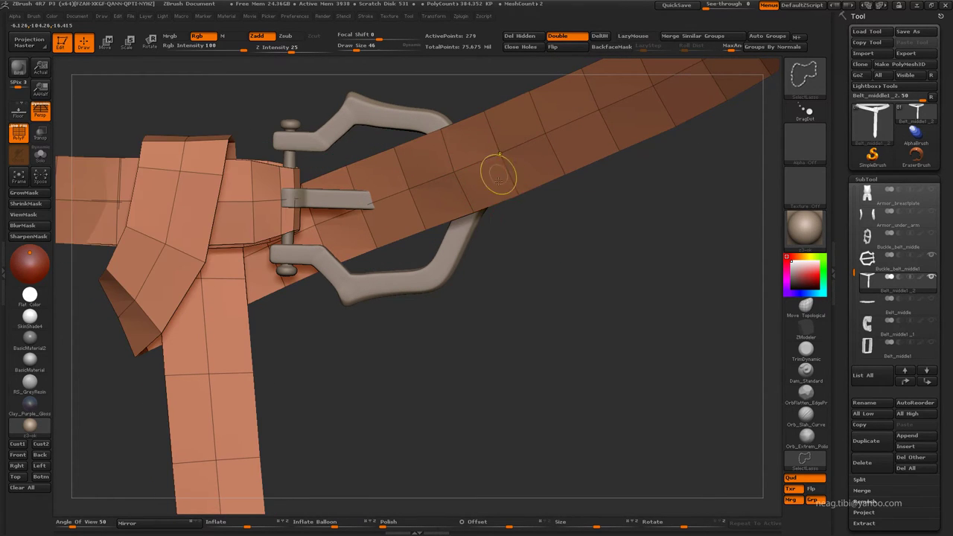
key(d)
key(d)
key(d)
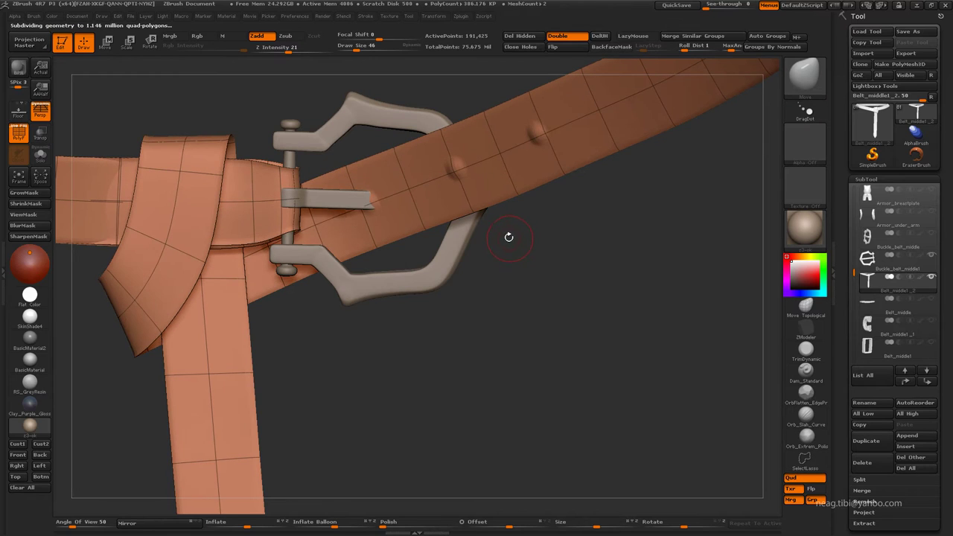
key(ctrl+shift+f)
key(shift+f)
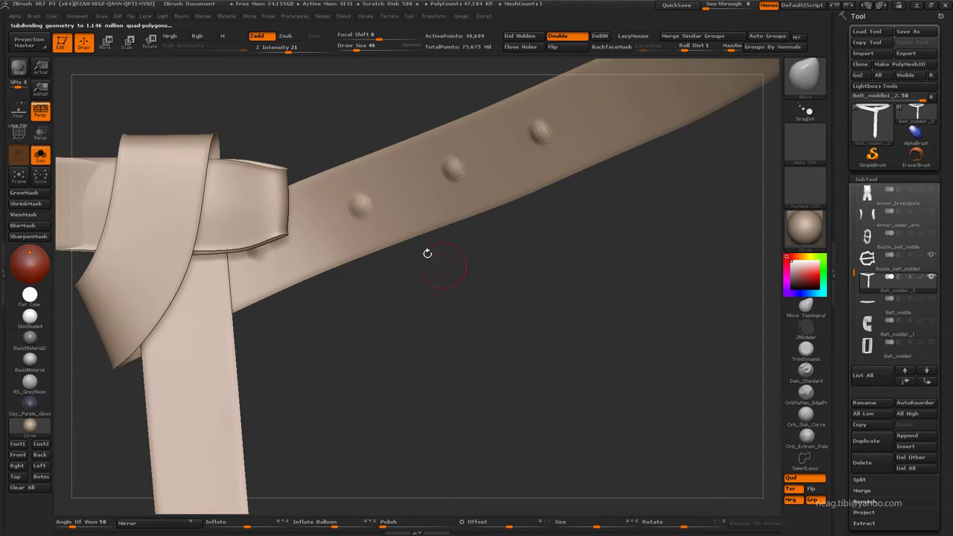
Step: Switch between the Clay and Move brushes while orbiting around the belt knot
key(b)
key(c)
key(b)
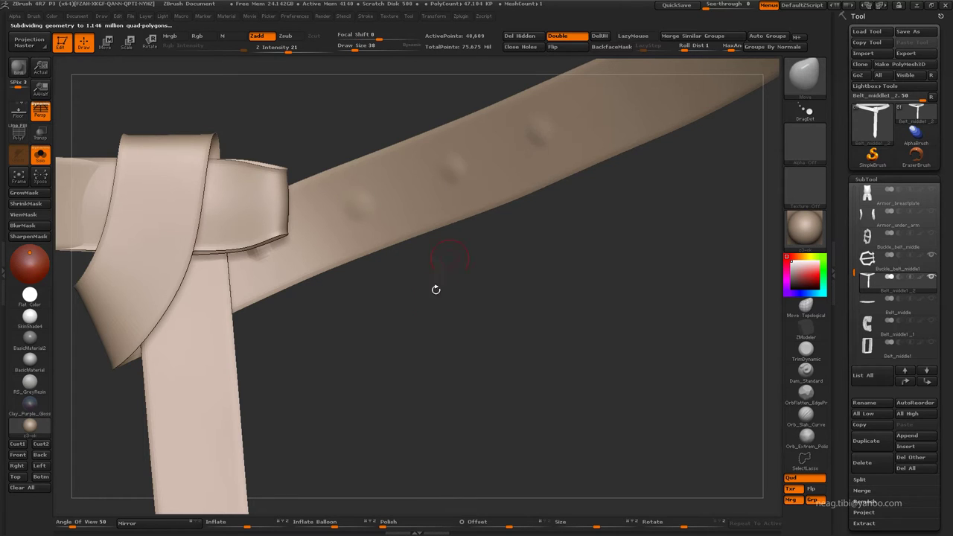
drag(436, 288, 390, 268)
key(b)
key(m)
key(v)
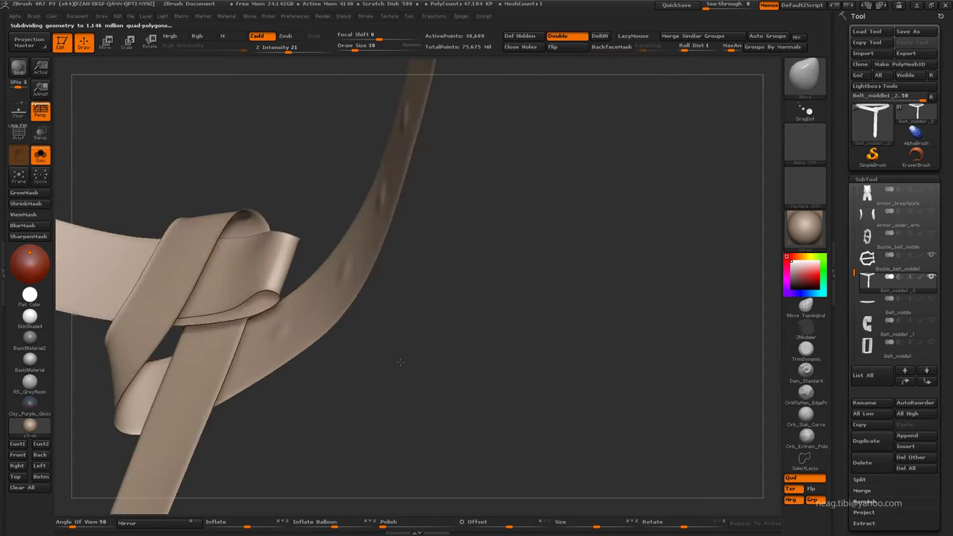
mouse_move(269, 326)
mouse_down()
mouse_move(419, 174)
mouse_move(402, 281)
mouse_move(440, 372)
mouse_move(494, 376)
mouse_move(391, 327)
mouse_move(460, 345)
mouse_move(485, 330)
mouse_move(474, 358)
mouse_move(456, 354)
mouse_up()
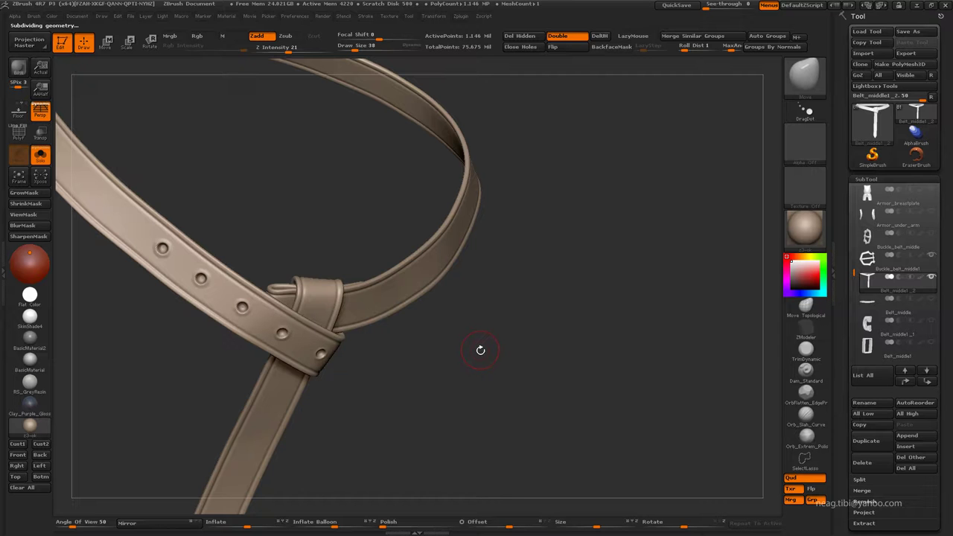
Step: Switch to the Move Topological brush and reshape the rim of the lower belt hole
mouse_move(558, 313)
mouse_down()
mouse_move(209, 351)
mouse_move(223, 375)
mouse_move(293, 394)
mouse_move(293, 371)
mouse_move(411, 305)
mouse_up()
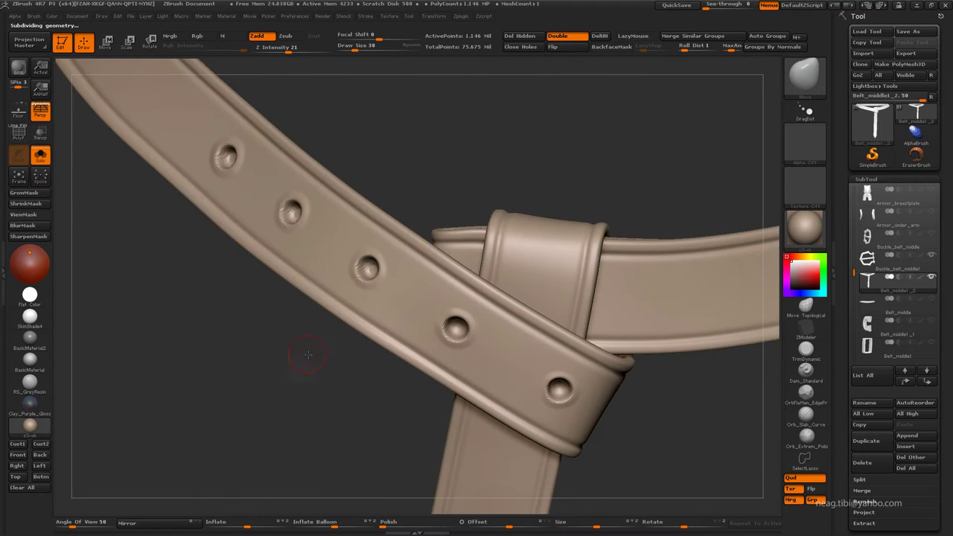
drag(299, 352, 318, 364)
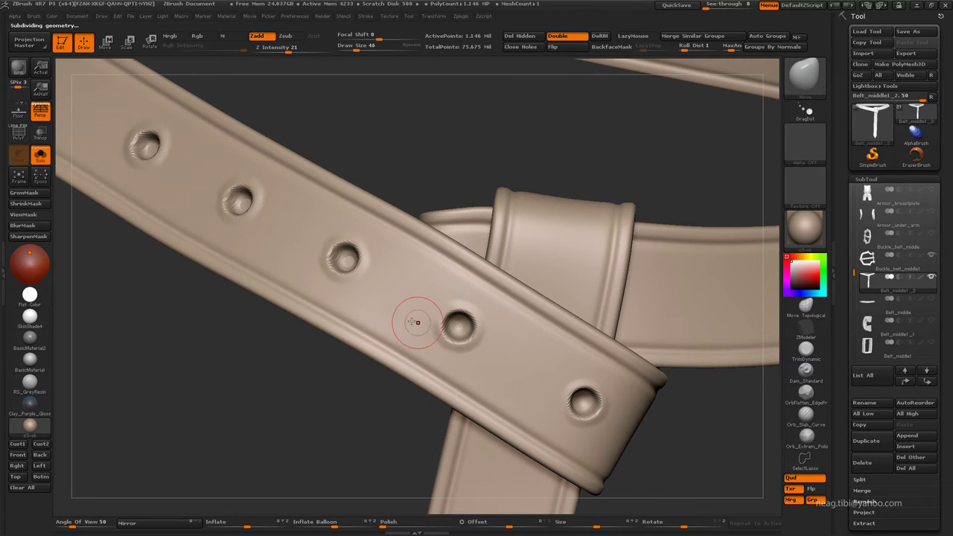
key(b)
key(m)
key(t)
mouse_move(457, 315)
mouse_down()
mouse_move(466, 348)
mouse_move(459, 338)
mouse_move(482, 338)
mouse_move(459, 347)
mouse_up()
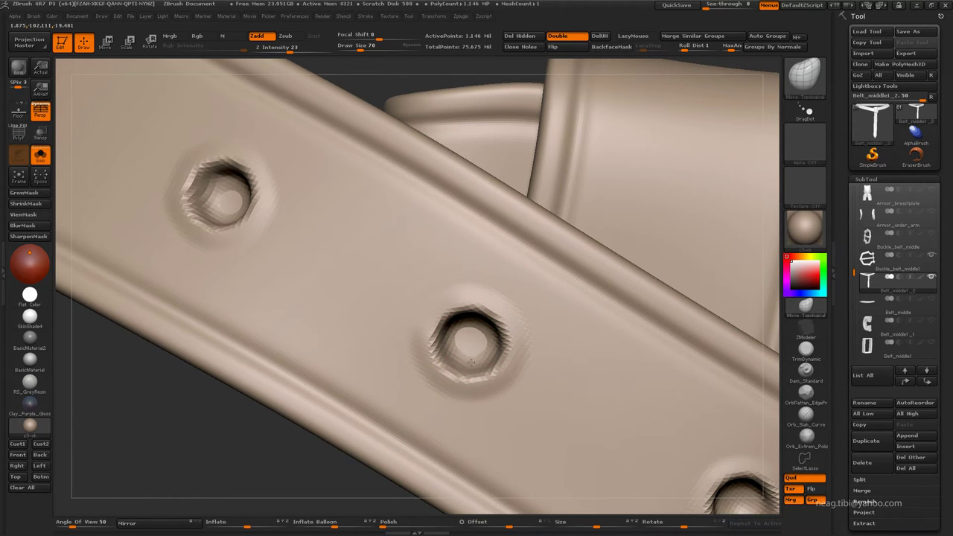
mouse_move(511, 347)
right_down()
mouse_move(404, 283)
mouse_move(594, 389)
right_up()
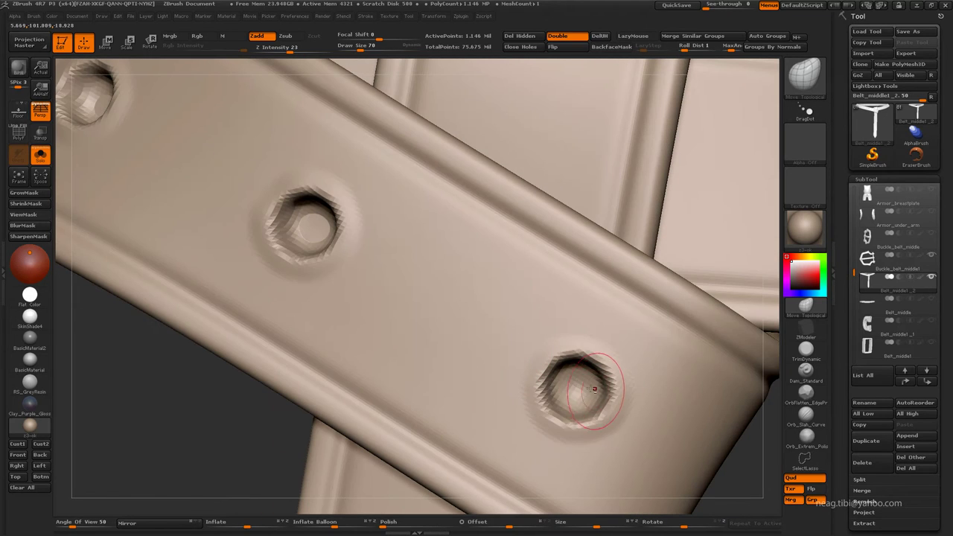
mouse_move(594, 388)
mouse_down()
mouse_move(560, 365)
mouse_move(572, 386)
mouse_up()
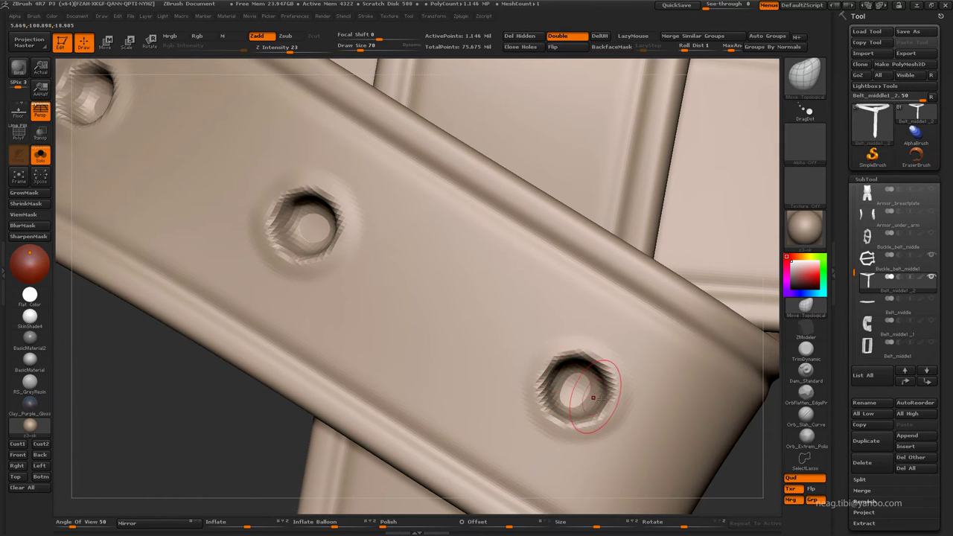
Step: Frame the whole belt and unhide the buckle to see its prong against the holes
mouse_move(561, 377)
right_down()
mouse_move(354, 261)
mouse_move(358, 351)
mouse_move(362, 287)
mouse_move(301, 296)
mouse_move(299, 331)
right_up()
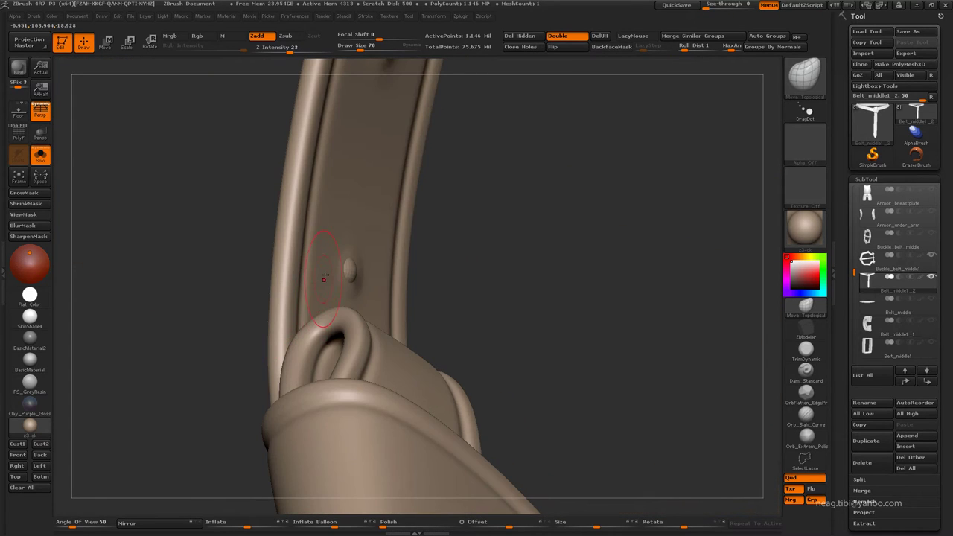
mouse_move(324, 279)
right_down()
mouse_move(313, 174)
mouse_move(300, 276)
mouse_move(379, 248)
mouse_move(304, 305)
mouse_move(315, 273)
mouse_move(330, 300)
mouse_move(305, 290)
mouse_move(276, 161)
mouse_move(395, 240)
mouse_move(347, 242)
mouse_move(442, 111)
mouse_move(660, 215)
mouse_move(678, 266)
mouse_move(484, 325)
mouse_move(330, 300)
mouse_move(398, 275)
mouse_move(429, 277)
right_up()
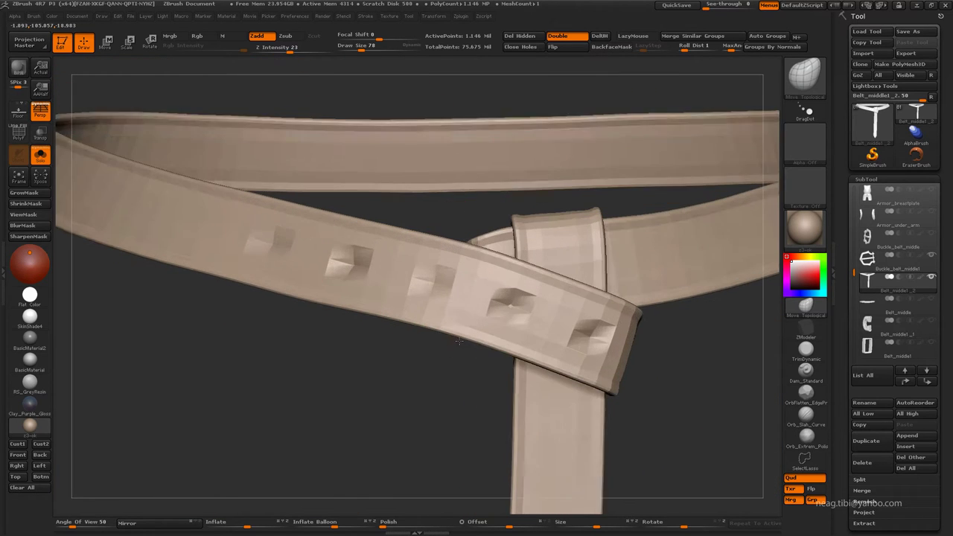
mouse_move(335, 340)
right_down()
mouse_move(330, 279)
mouse_move(281, 235)
mouse_move(293, 267)
mouse_move(347, 264)
right_up()
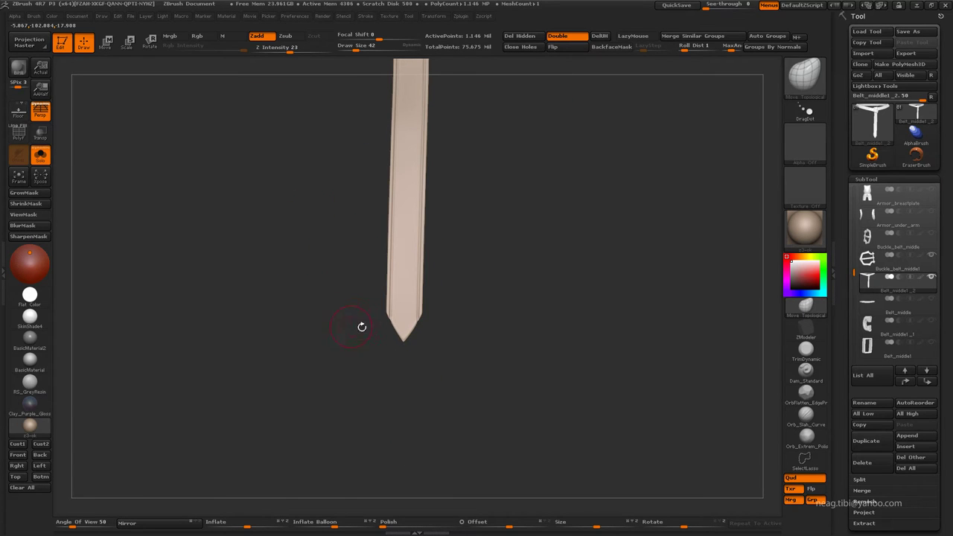
right_drag(362, 326, 376, 293)
key(f)
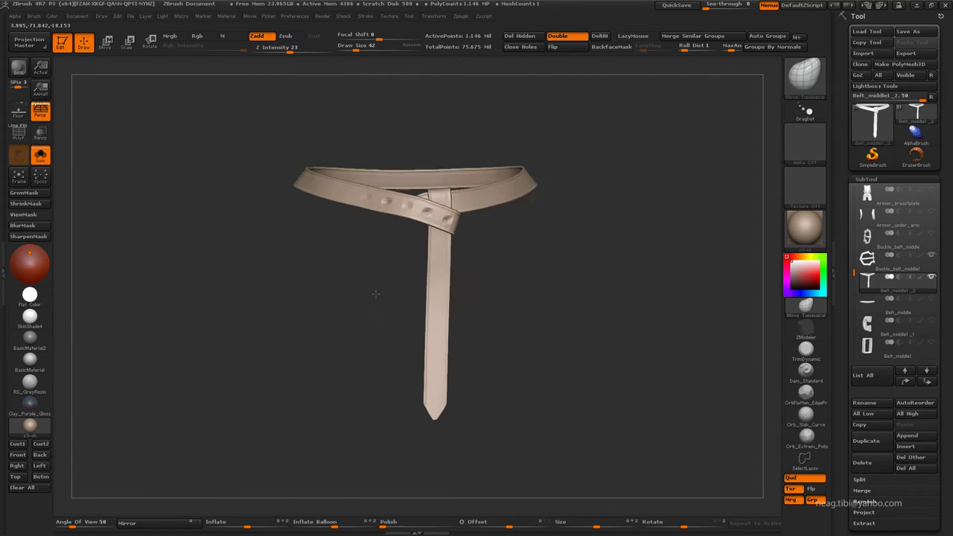
key(alt+shift+s)
mouse_move(389, 232)
alt+right_down()
mouse_move(482, 323)
mouse_move(453, 321)
alt+right_up()
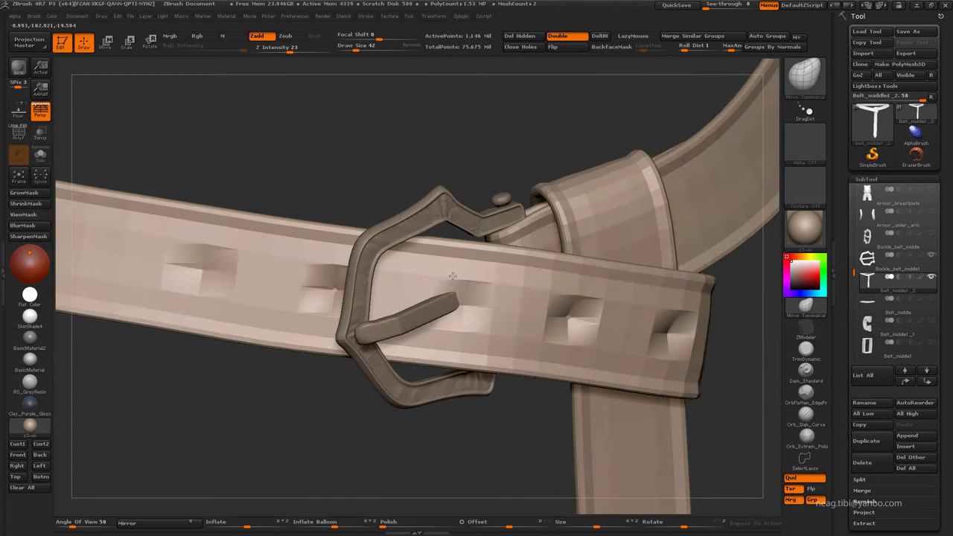
Step: Isolate the belt and set the brush to intensity 38, FreeHand stroke and Alpha 51
key(alt+shift+s)
alt+right_drag(383, 383, 350, 272)
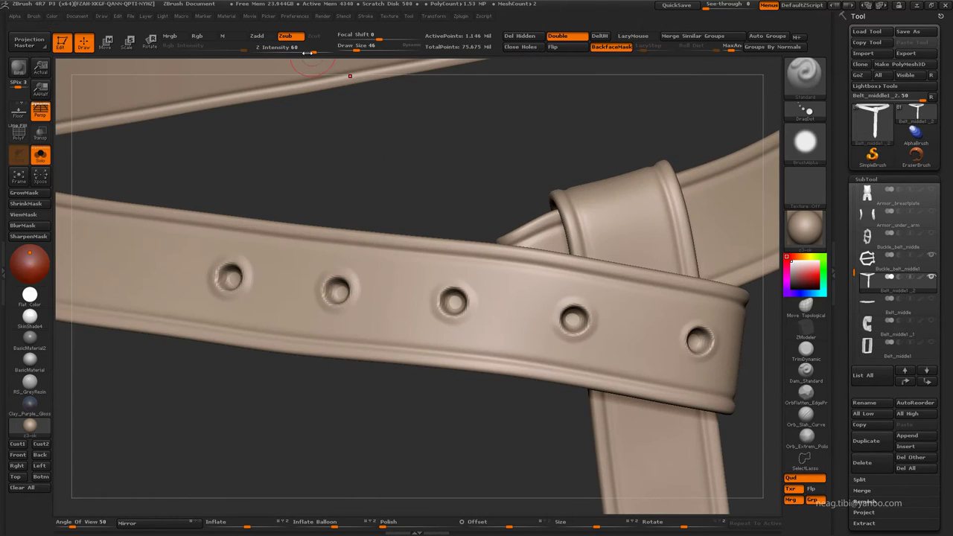
drag(307, 53, 314, 51)
click(806, 111)
click(568, 130)
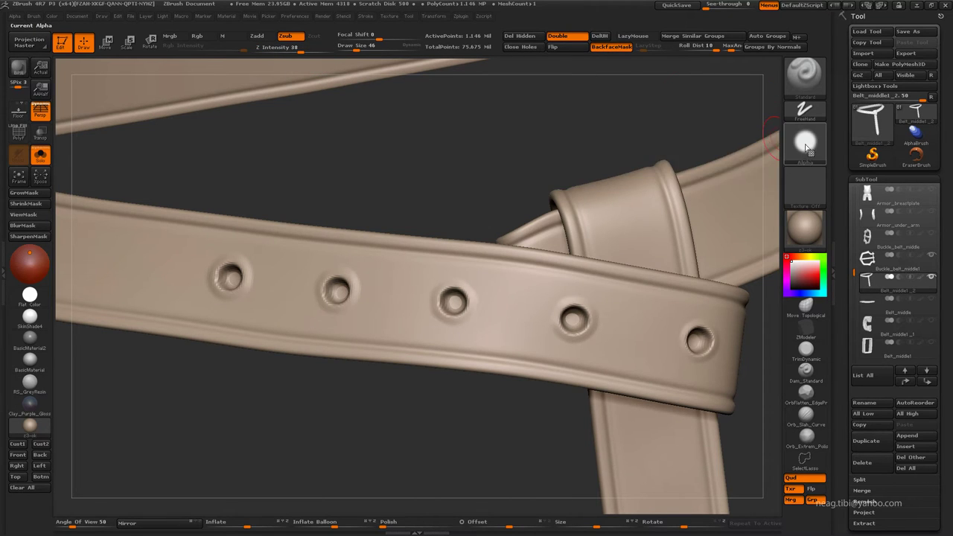
click(805, 142)
click(617, 277)
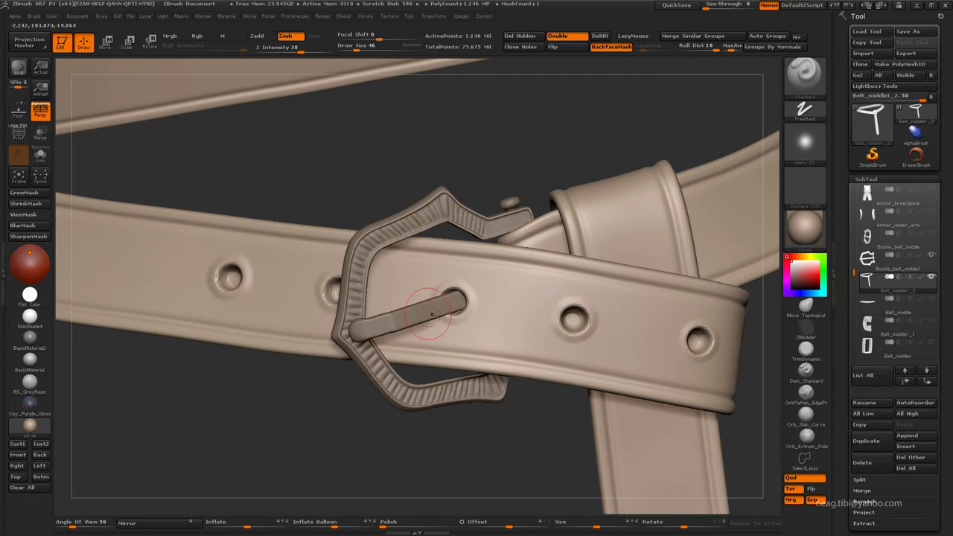
Step: Try a slash groove beside the third hole, undo it, and enlarge the brush to 62
drag(450, 298, 409, 313)
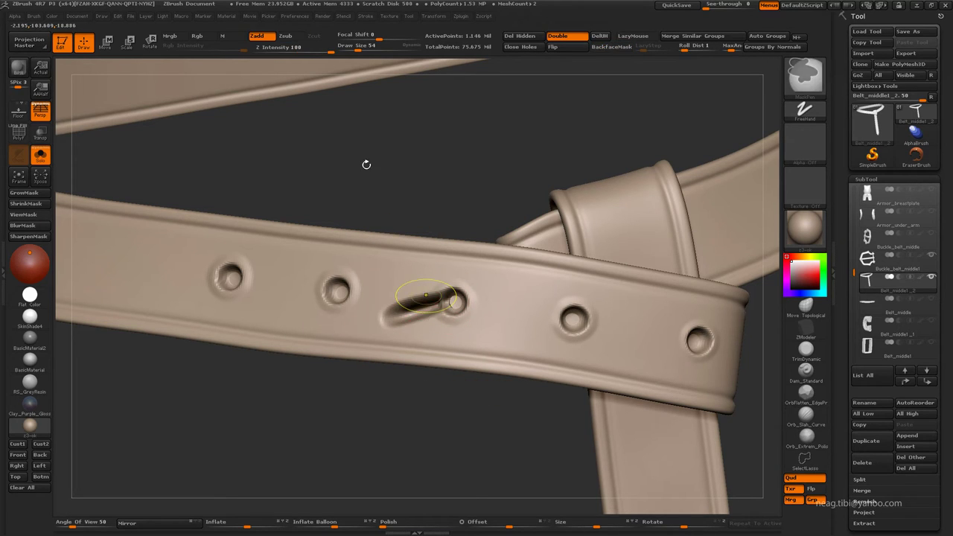
key(ctrl+z)
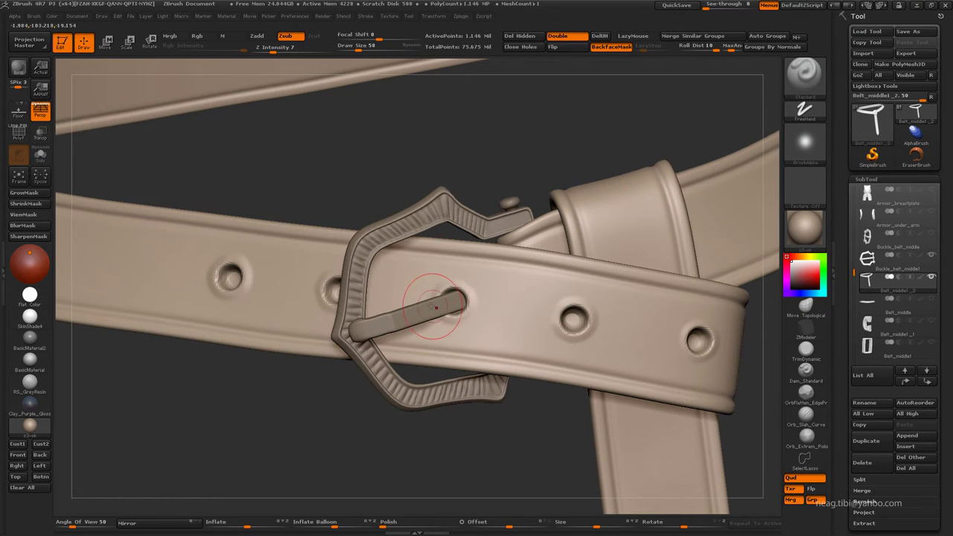
key(bracketright)
key(alt+s)
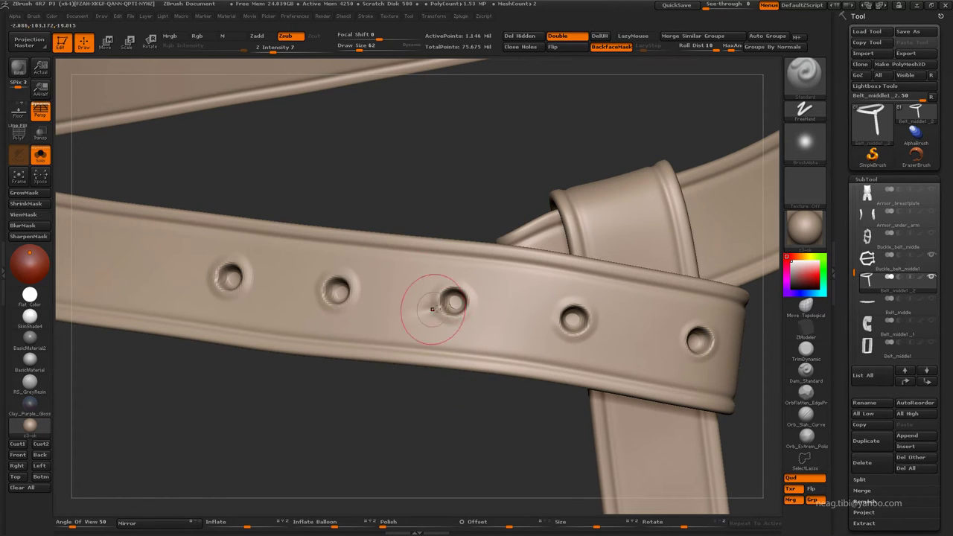
alt+drag(436, 421, 415, 315)
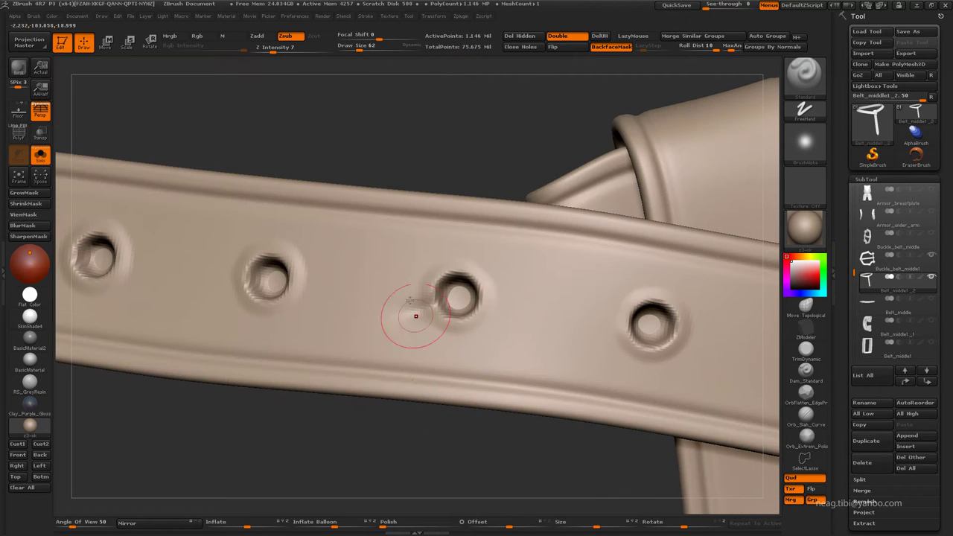
Step: Stretch the strap surface beside the middle hole with the Move Topological brush
key(b)
key(m)
key(t)
alt+drag(453, 283, 448, 310)
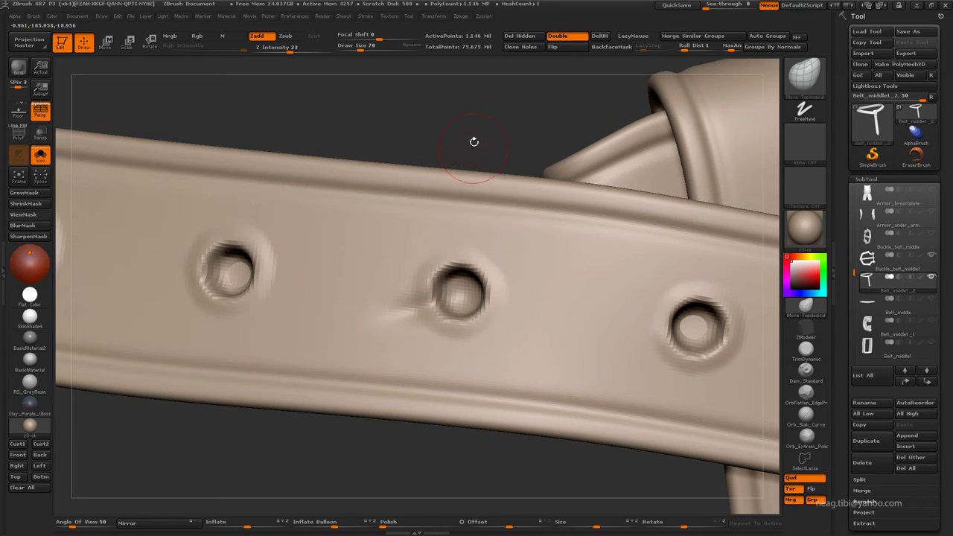
drag(473, 141, 400, 237)
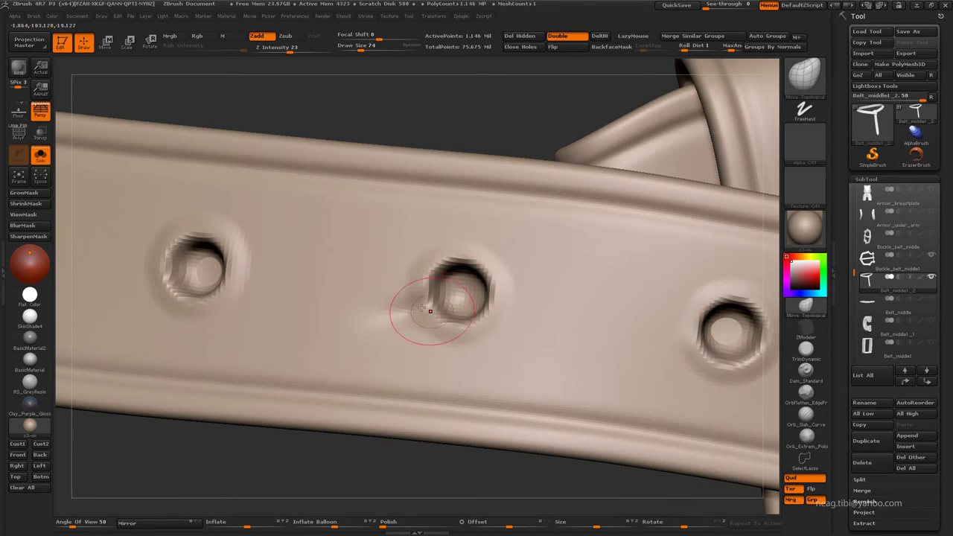
Step: With the Standard brush, check the prong position and carve a groove left of the middle hole
key(b)
key(s)
key(t)
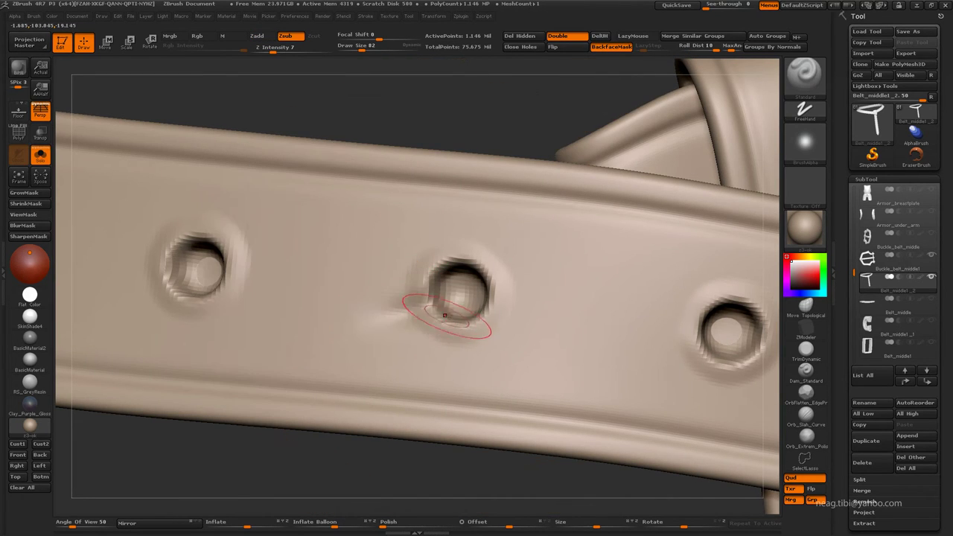
key(shift+s)
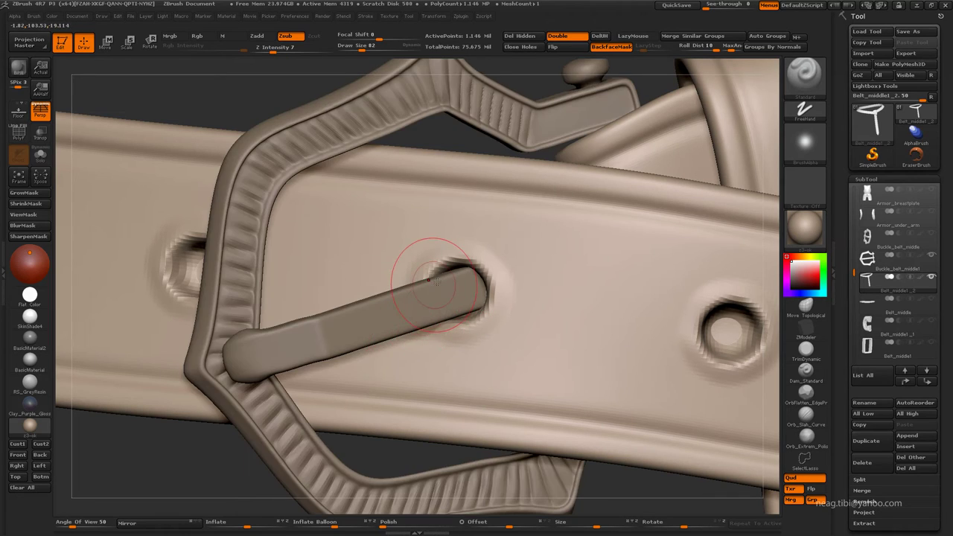
key(shift+s)
key(shift+s)
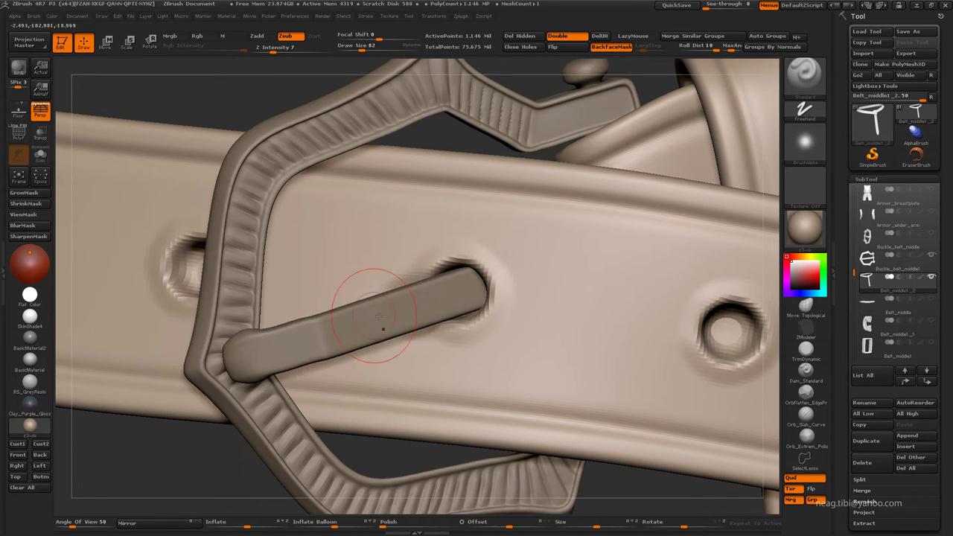
key(shift+s)
mouse_move(371, 315)
mouse_down()
mouse_move(438, 301)
mouse_move(378, 318)
mouse_move(372, 266)
mouse_up()
key(ctrl+z)
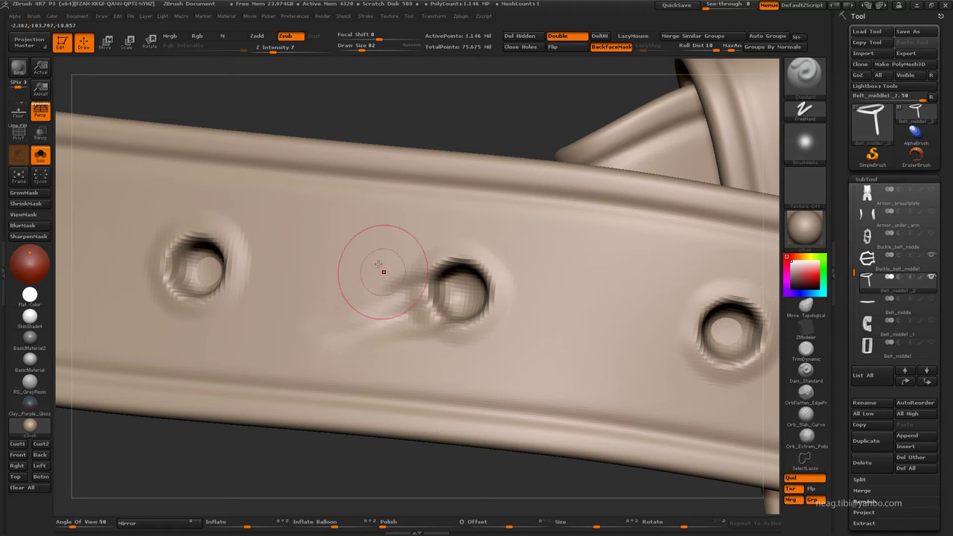
Step: Build up and smooth the groove with the Clay brush, then show the buckle again
key(b)
key(c)
key(l)
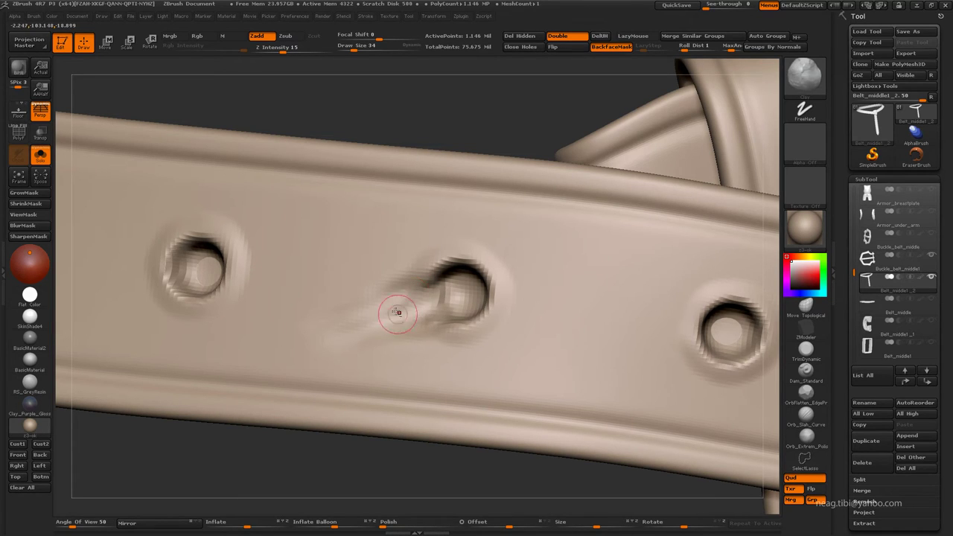
key(shift)
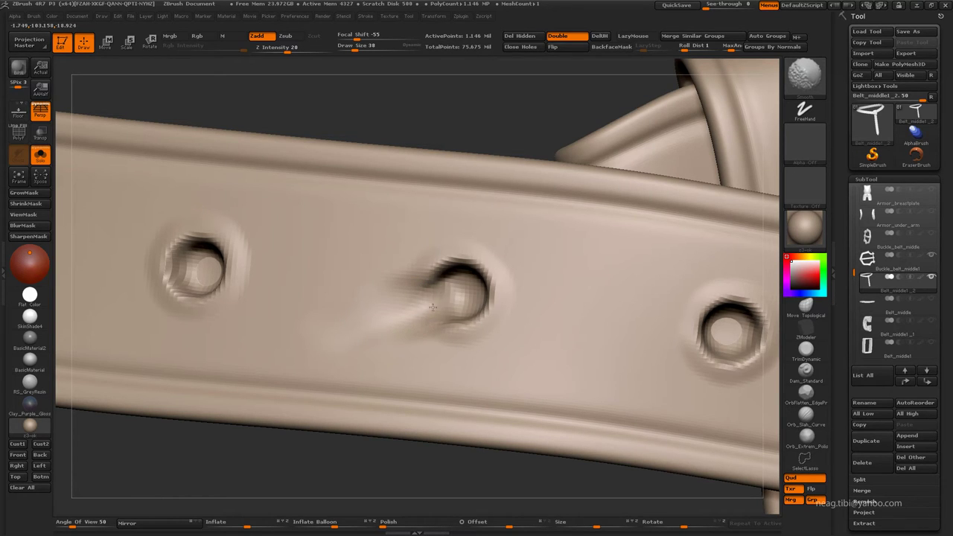
key(shift+s)
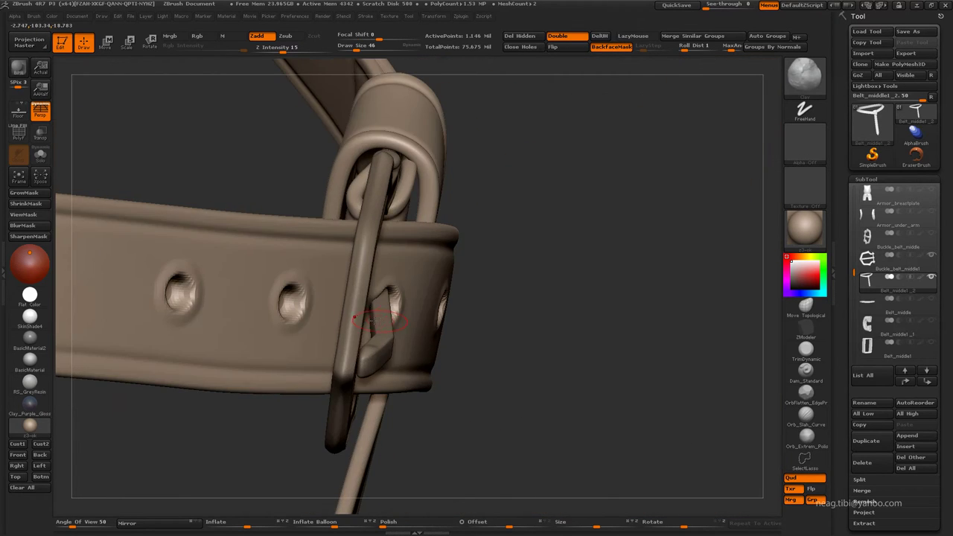
mouse_move(363, 322)
mouse_down()
mouse_move(429, 295)
mouse_move(245, 309)
mouse_move(379, 318)
mouse_move(340, 304)
mouse_up()
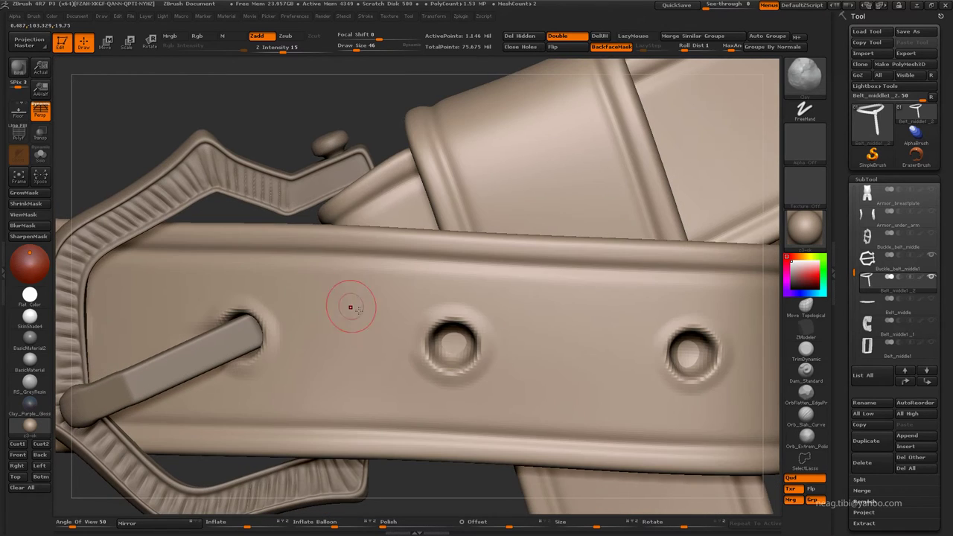
key(f)
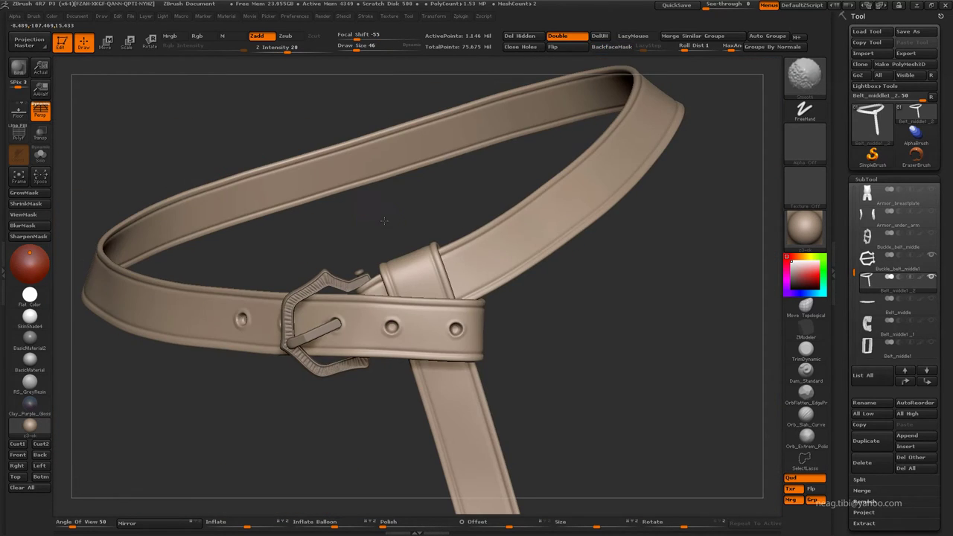
shift+drag(377, 225, 388, 242)
mouse_move(397, 281)
mouse_down()
mouse_move(380, 298)
mouse_move(437, 436)
mouse_up()
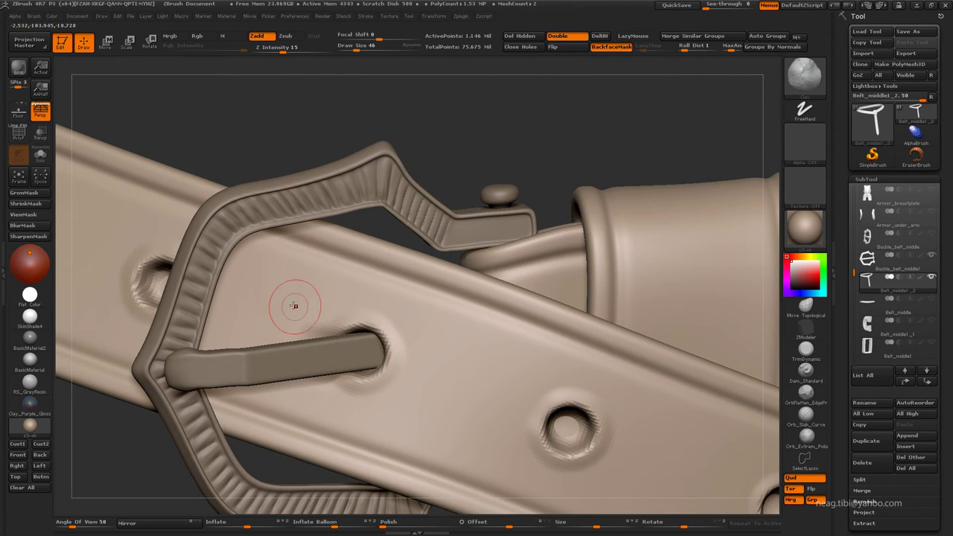
mouse_move(337, 372)
mouse_down()
mouse_move(330, 340)
mouse_move(308, 336)
mouse_move(349, 337)
mouse_up()
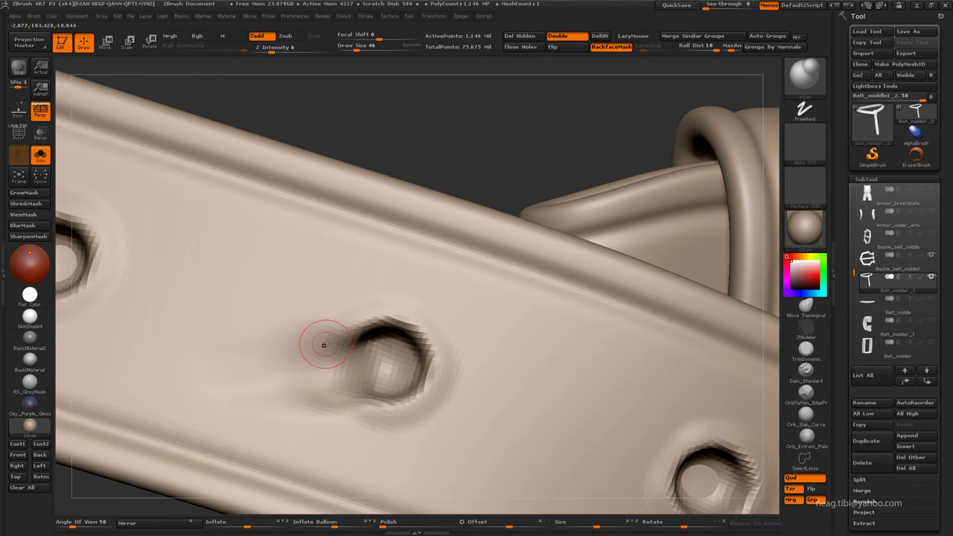
key(ctrl+shift+f)
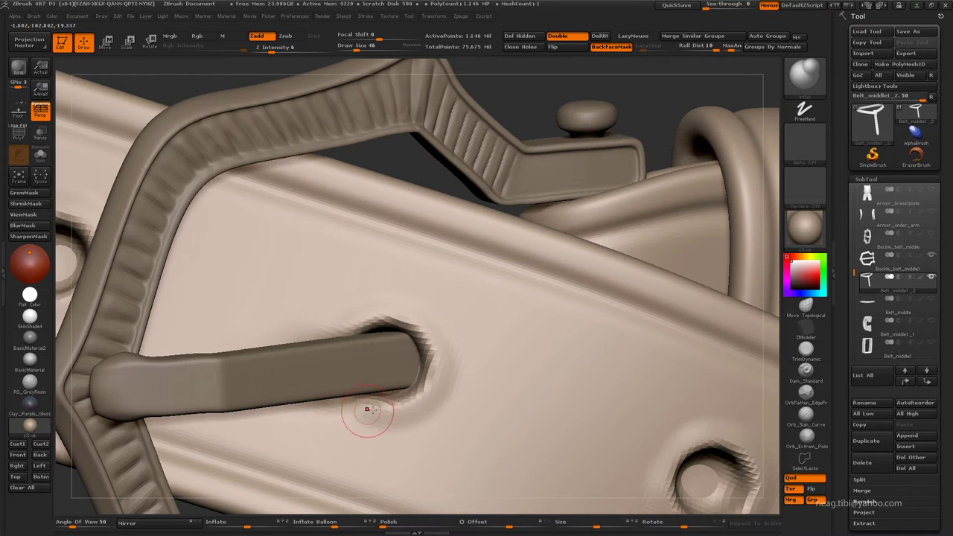
key(ctrl+shift+f)
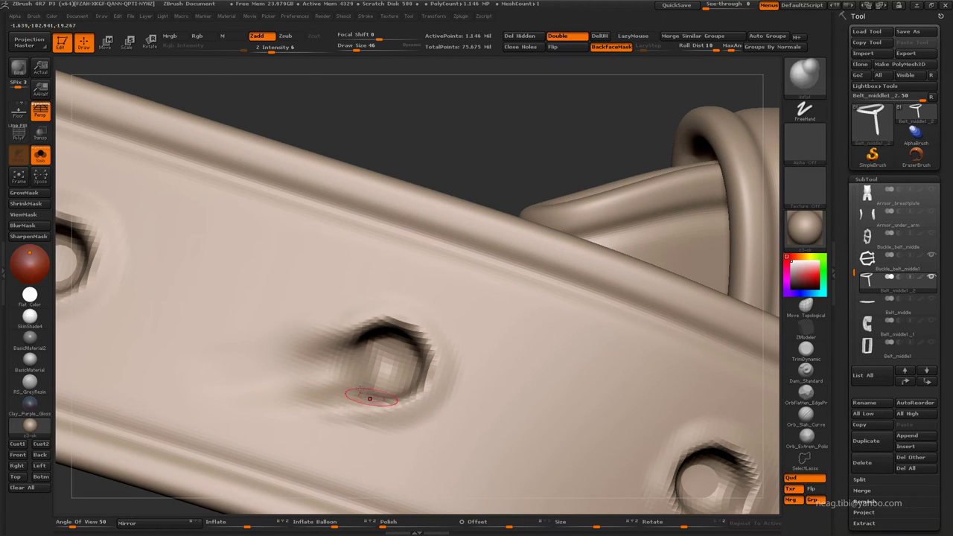
key(ctrl+shift+f)
mouse_move(377, 383)
alt+mouse_down()
mouse_move(319, 330)
mouse_move(322, 286)
alt+mouse_up()
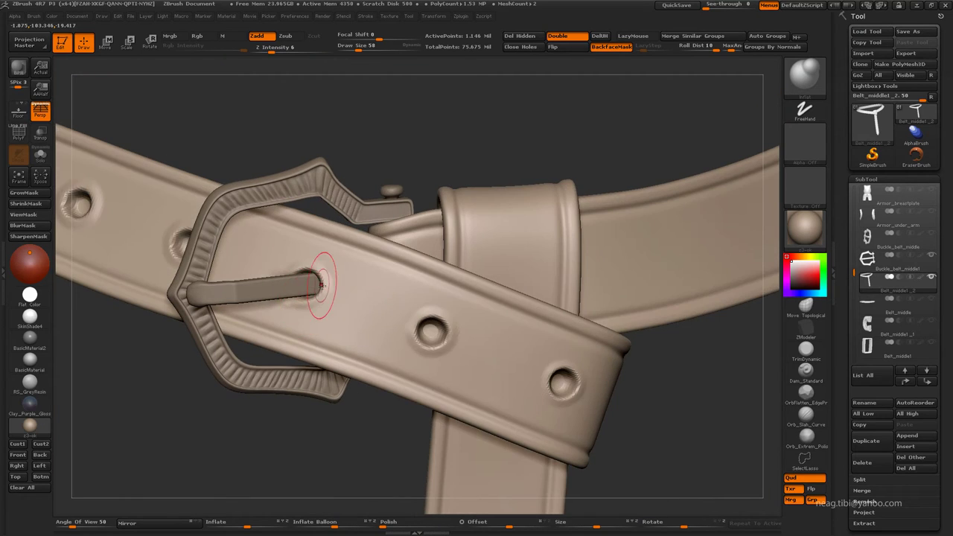
scroll(321, 284, up, 3)
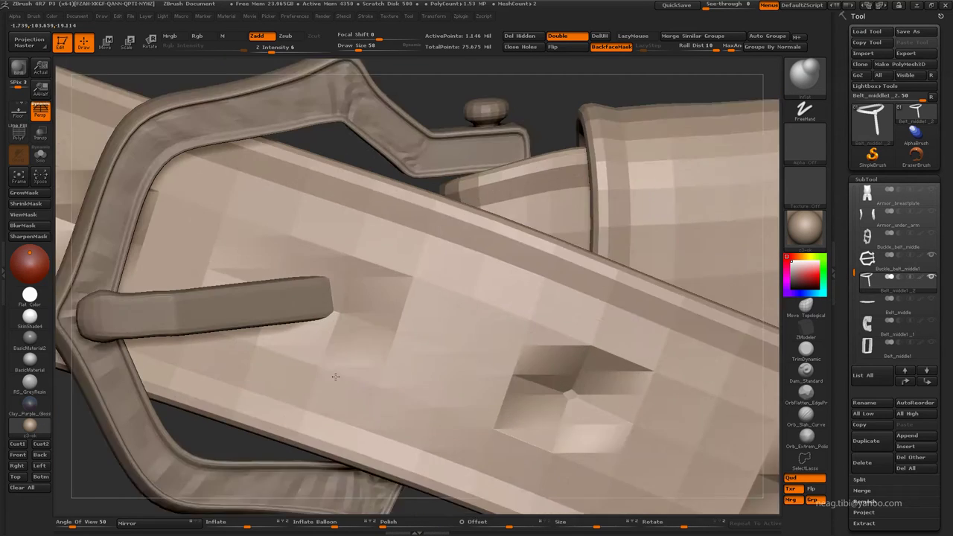
scroll(328, 327, up, 3)
key(b)
key(m)
key(t)
scroll(317, 311, up, 1)
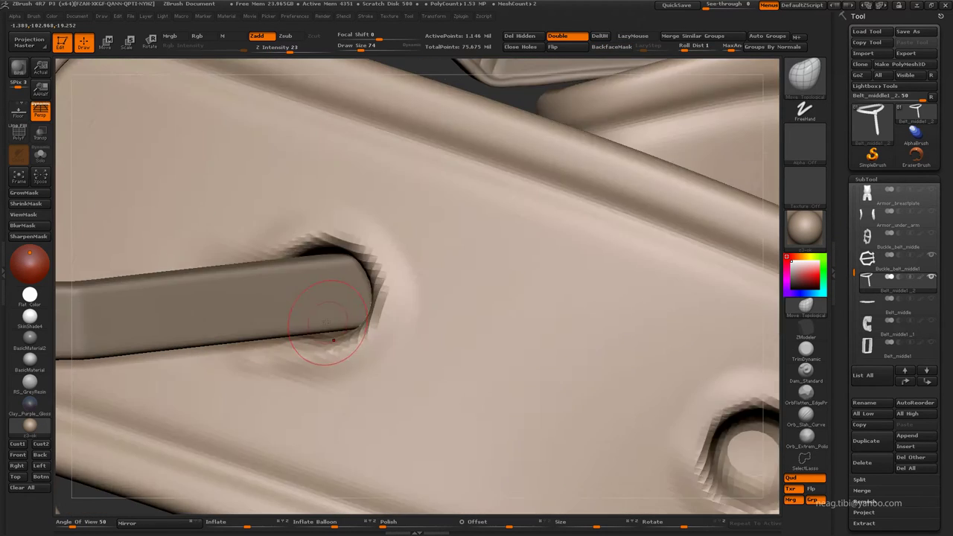
scroll(350, 320, up, 1)
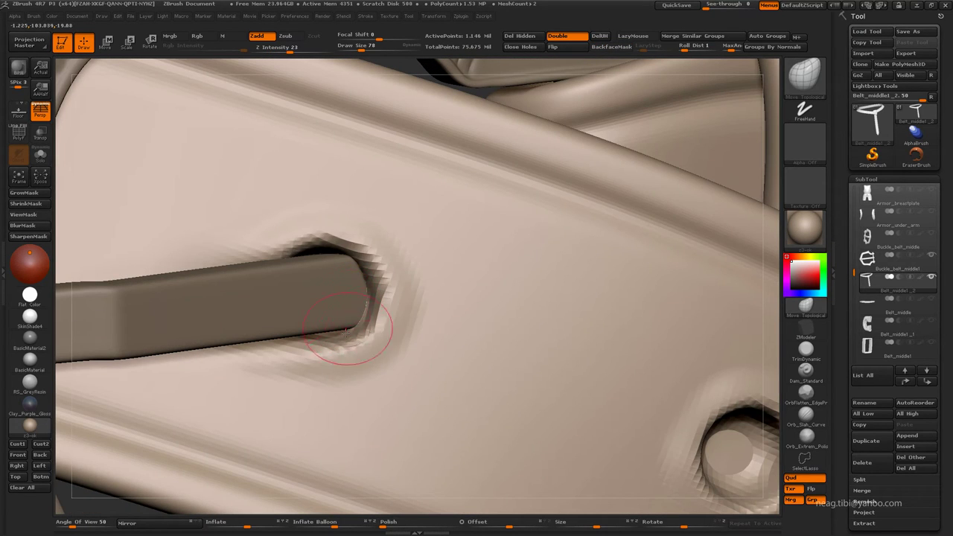
scroll(347, 333, down, 2)
scroll(339, 321, down, 3)
scroll(335, 309, down, 3)
scroll(330, 296, down, 1)
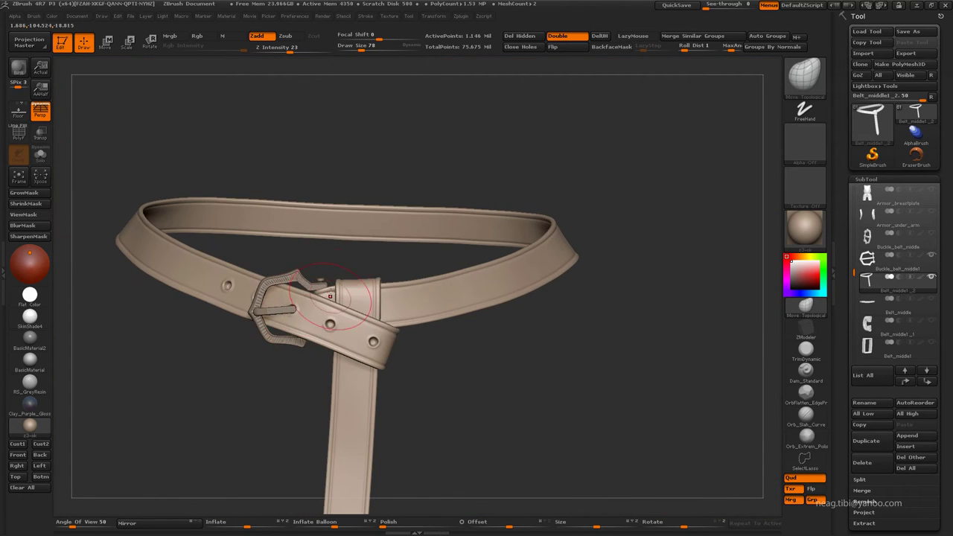
scroll(316, 331, up, 3)
scroll(328, 347, up, 1)
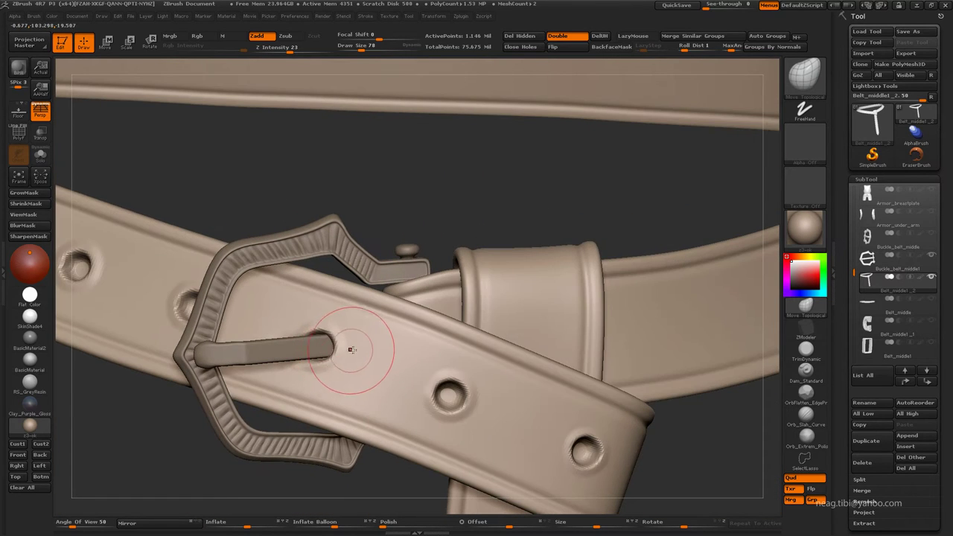
scroll(351, 350, down, 2)
scroll(365, 334, down, 3)
drag(555, 301, 560, 289)
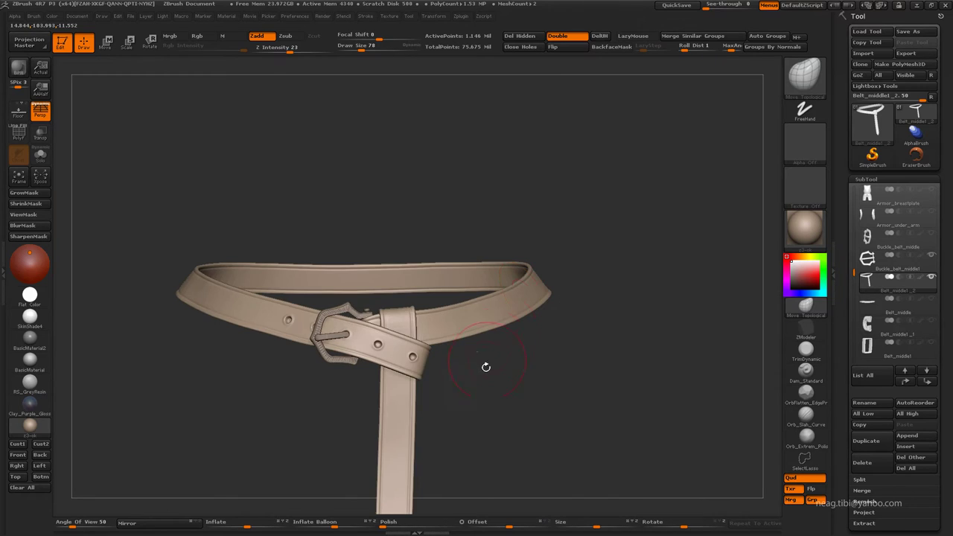
Step: Duplicate the belt strap subtool and delete the copy's higher subdivision levels
key(f)
scroll(415, 379, up, 3)
scroll(662, 225, down, 1)
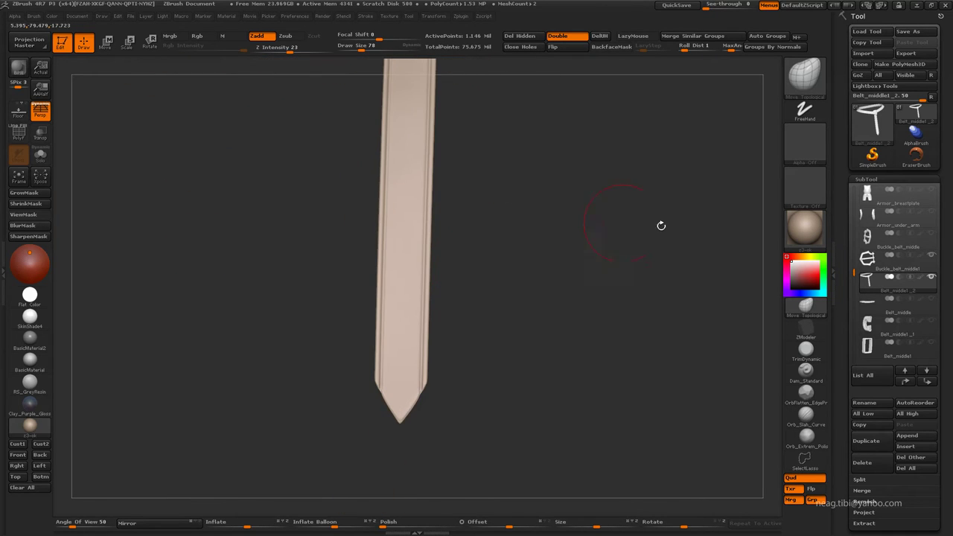
click(866, 441)
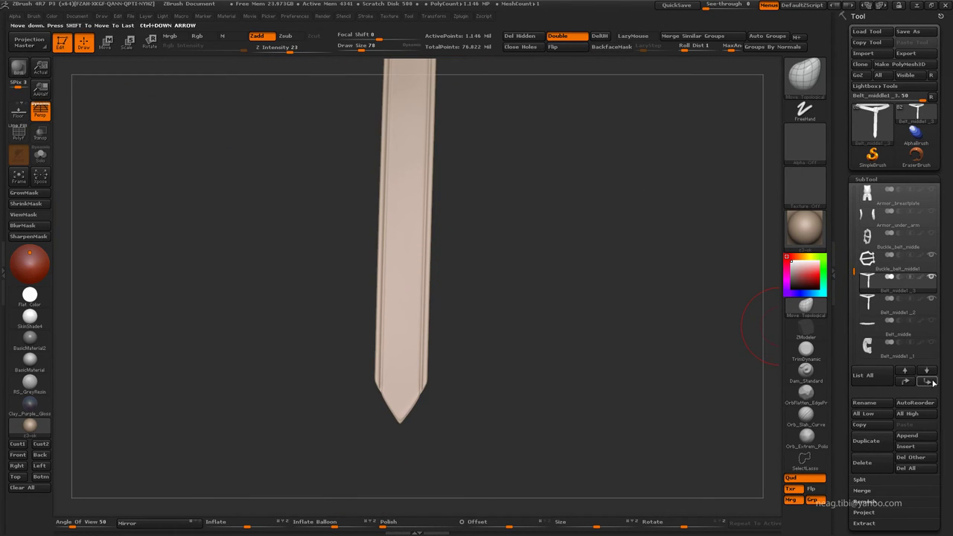
scroll(888, 423, down, 3)
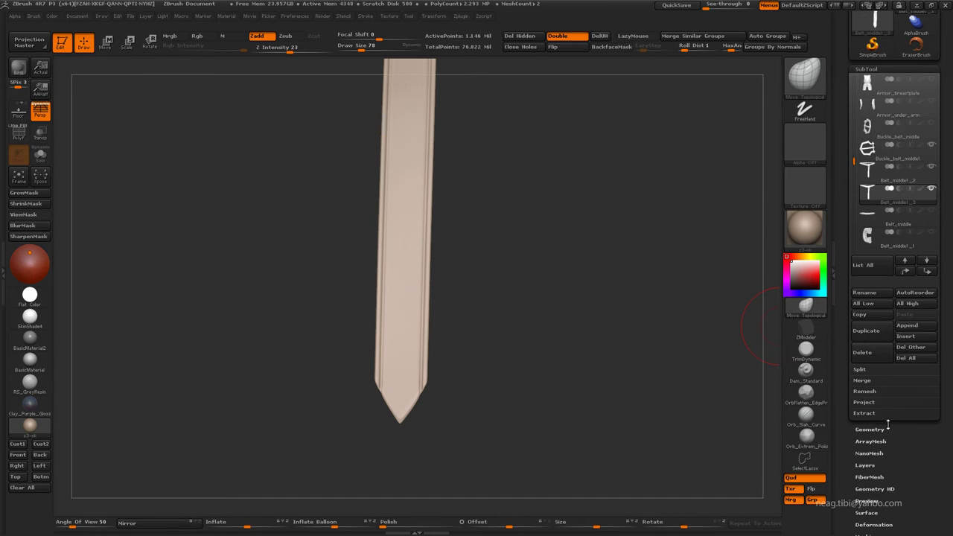
click(870, 430)
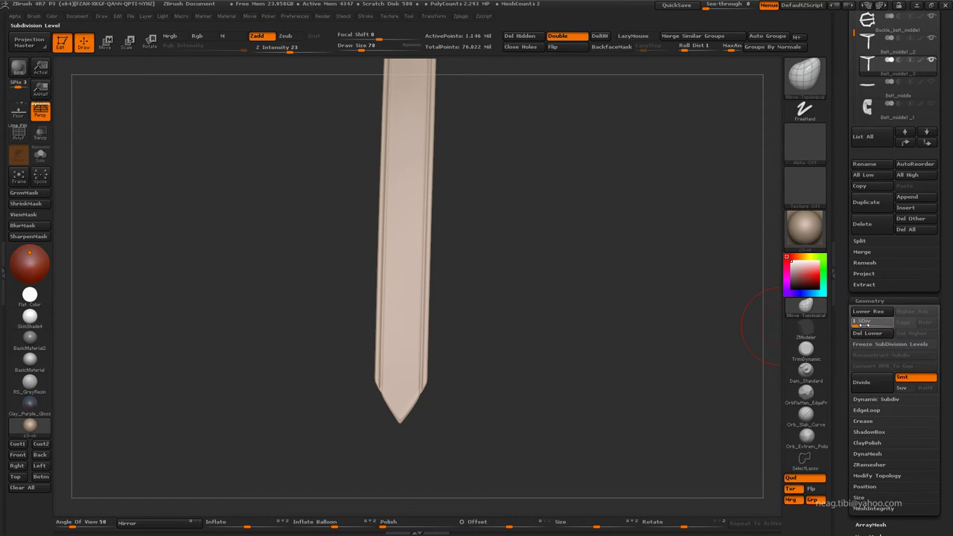
click(910, 333)
Step: Solo the strap copy with polygroups shown and merge the blade into a single polygroup
key(shift+ctrl+s)
key(shift+f)
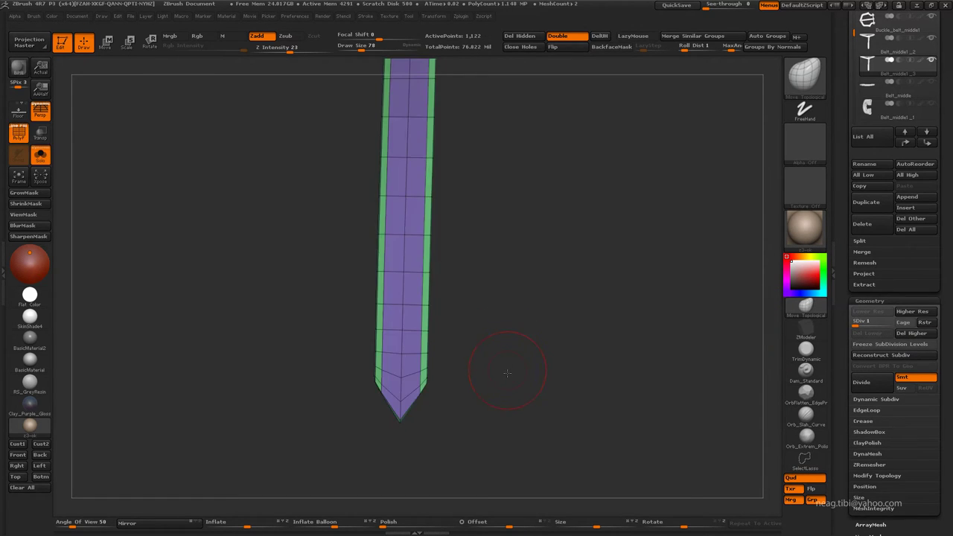
mouse_move(485, 373)
alt+right_down()
mouse_move(552, 435)
mouse_move(606, 266)
alt+right_up()
mouse_move(606, 270)
mouse_down()
mouse_move(623, 304)
mouse_move(660, 304)
mouse_up()
key(ctrl+w)
key(b)
key(m)
key(t)
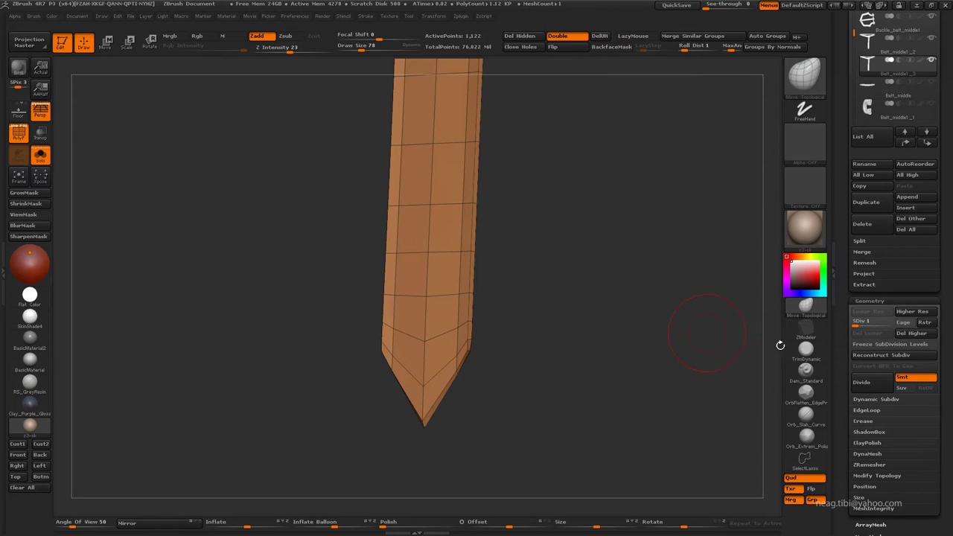
Step: Preview the blade one subdivision higher, then return to the lowest level on the tip
key(ctrl+d)
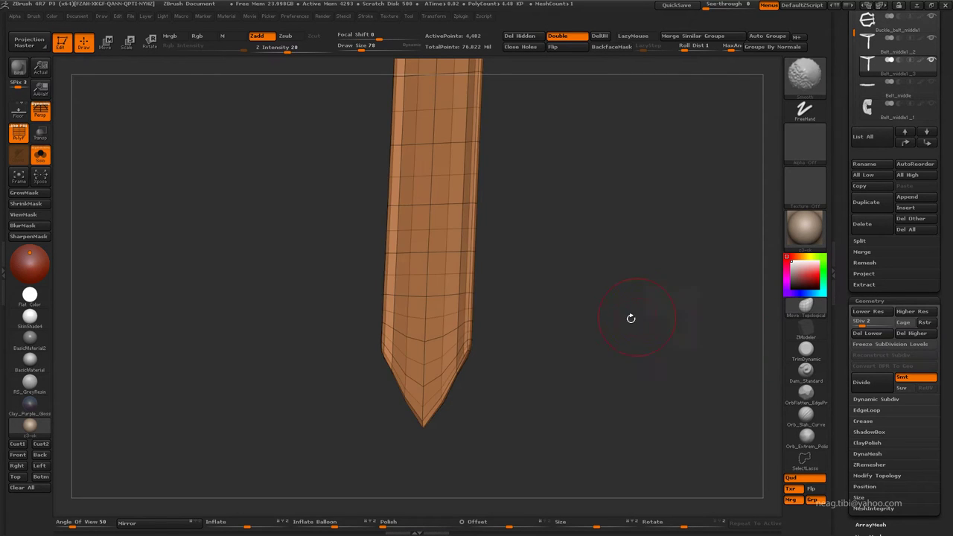
key(shift+d)
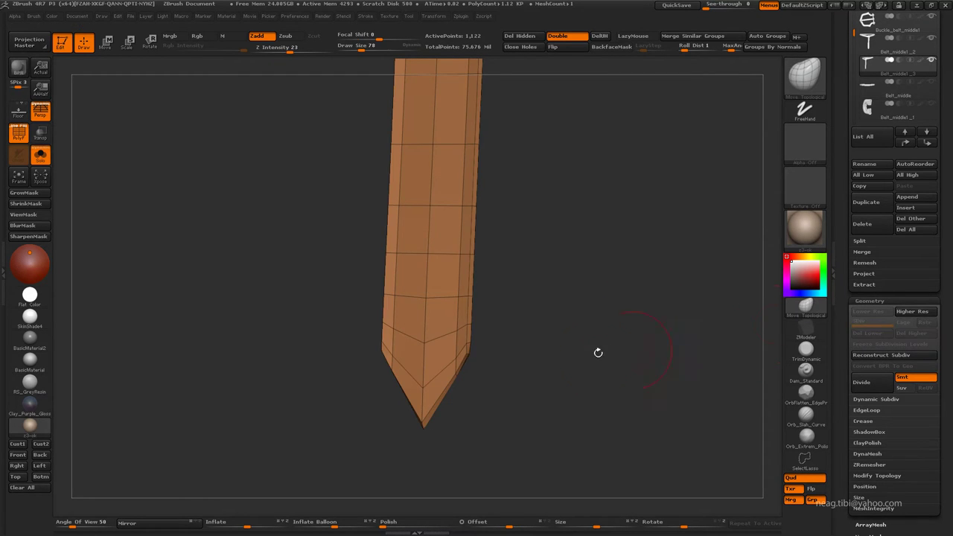
mouse_move(598, 352)
alt+mouse_down()
mouse_move(600, 372)
mouse_move(559, 361)
alt+mouse_up()
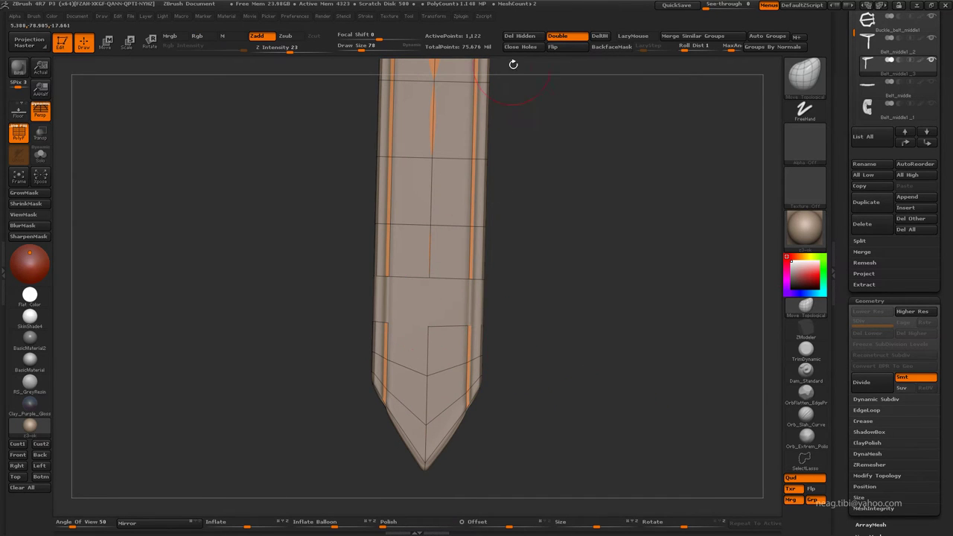
key(b)
key(z)
key(m)
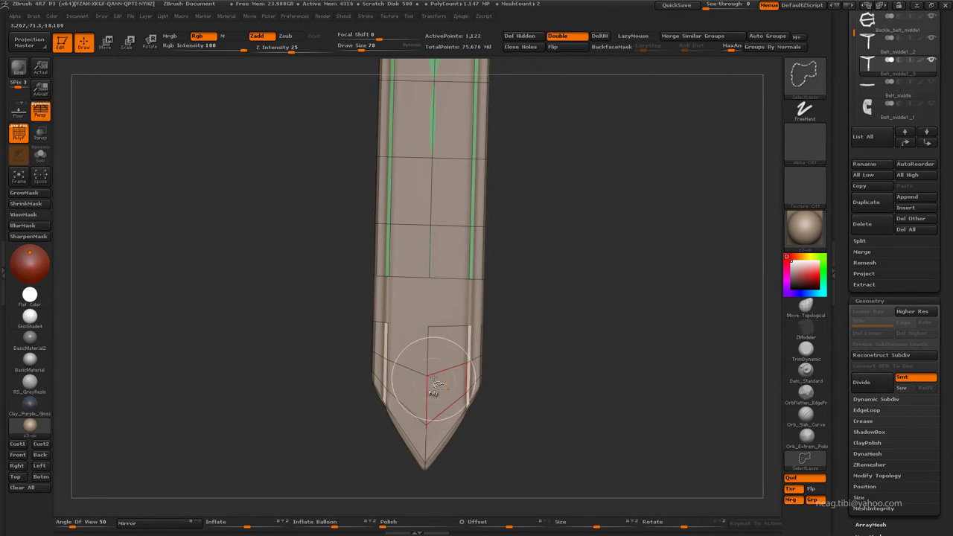
Step: Hide the upper strap so only the pointed tip shows, centred, with ZModeler active
key(shift+s)
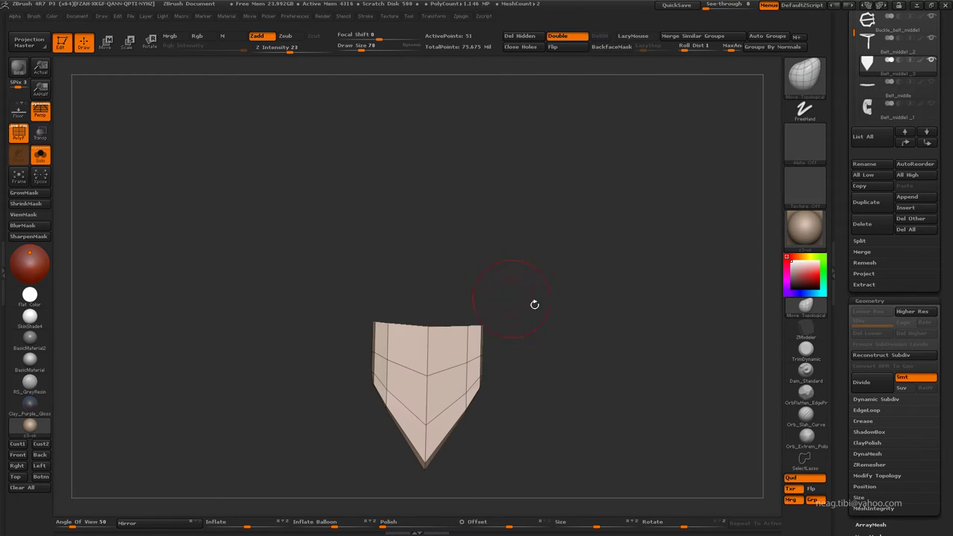
alt+drag(535, 305, 514, 289)
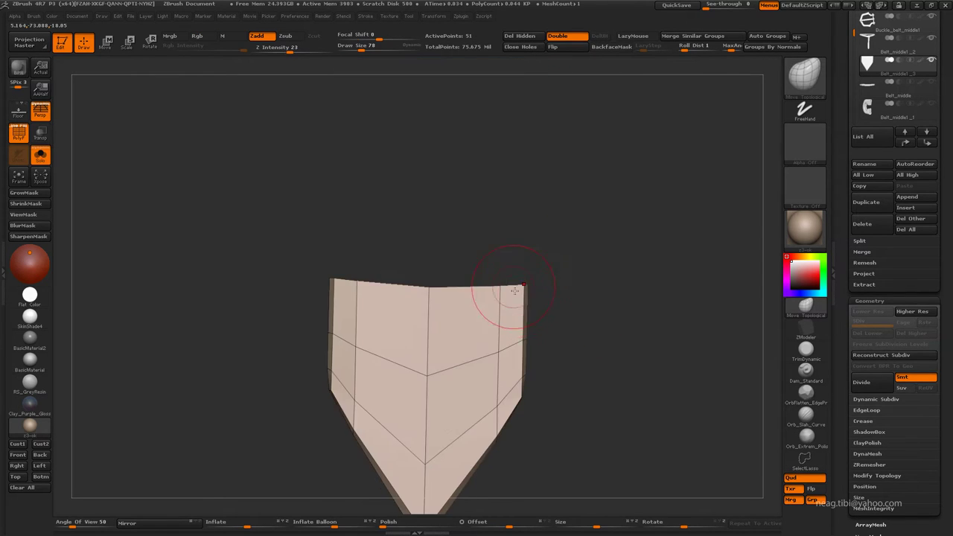
alt+drag(588, 297, 546, 215)
key(b)
key(z)
key(m)
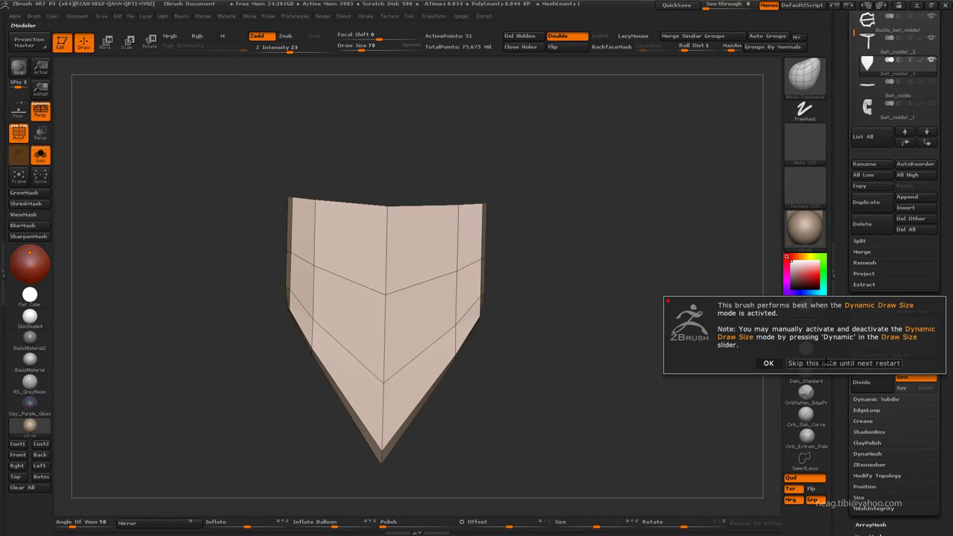
click(826, 364)
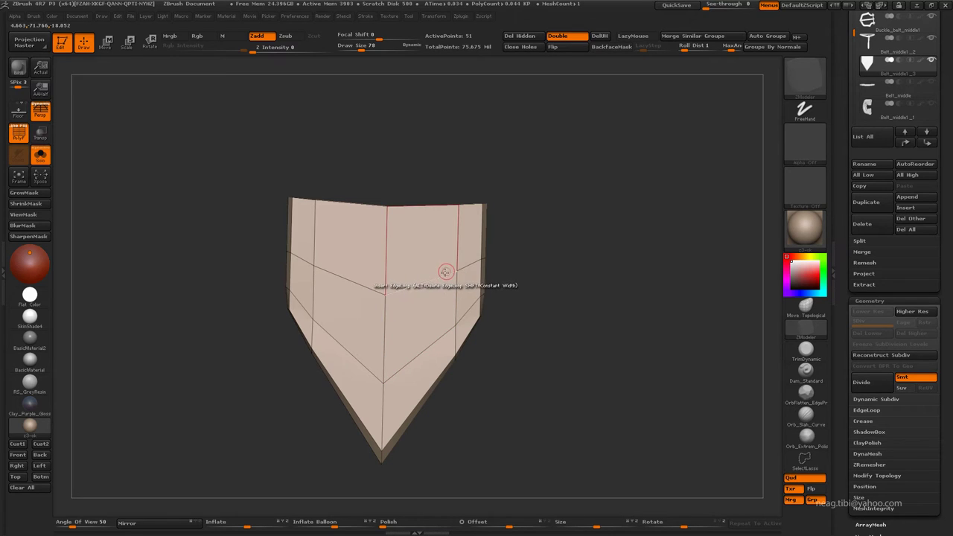
Step: Insert two lengthwise edge loops across the tip, one in each half
click(425, 277)
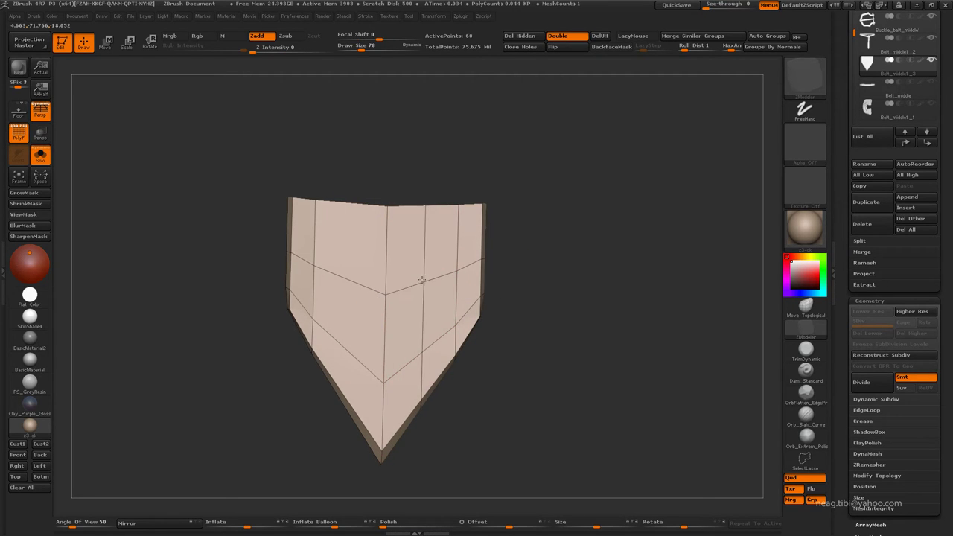
click(349, 275)
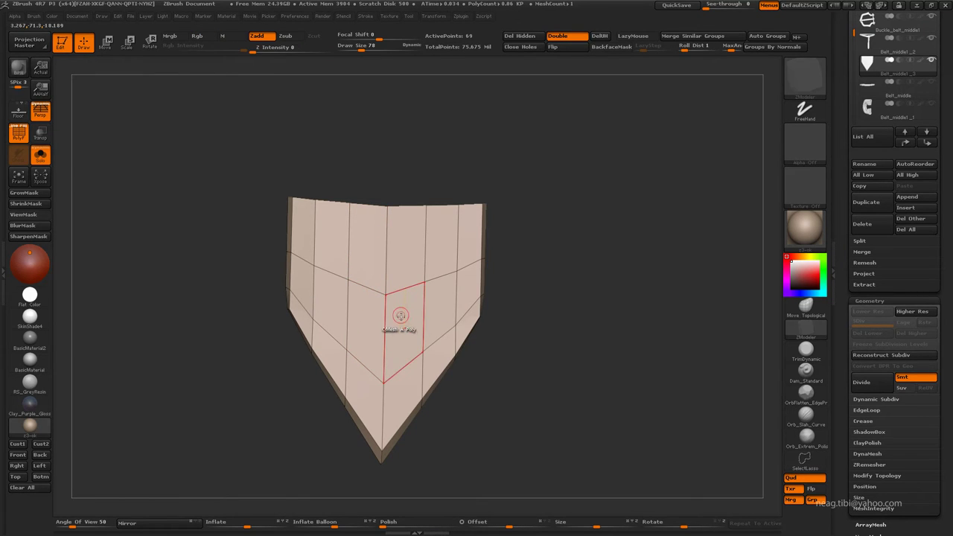
key(ctrl)
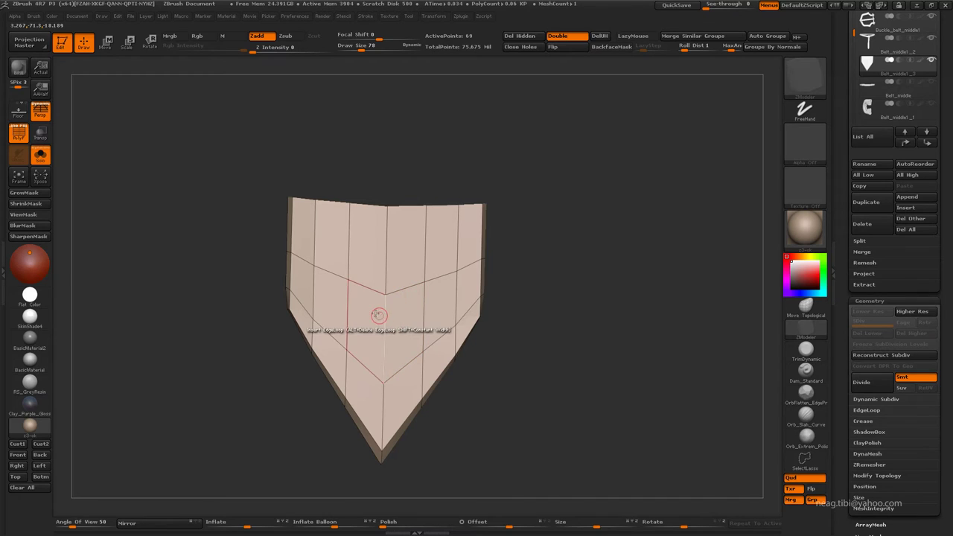
Step: Polygroup the inner chevron polygons of the strap tip and remove them, leaving a hollow V frame
click(426, 235)
click(366, 328)
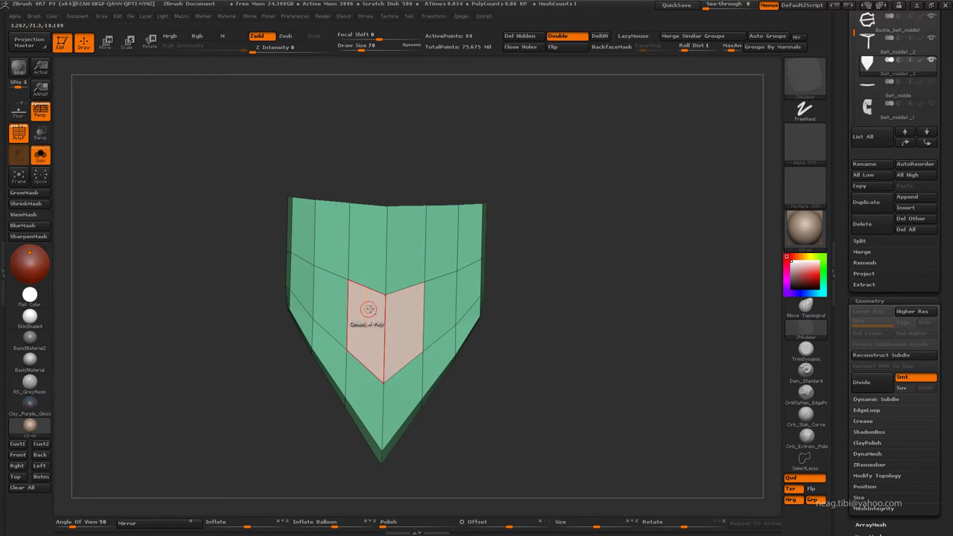
click(436, 305)
click(333, 298)
click(358, 264)
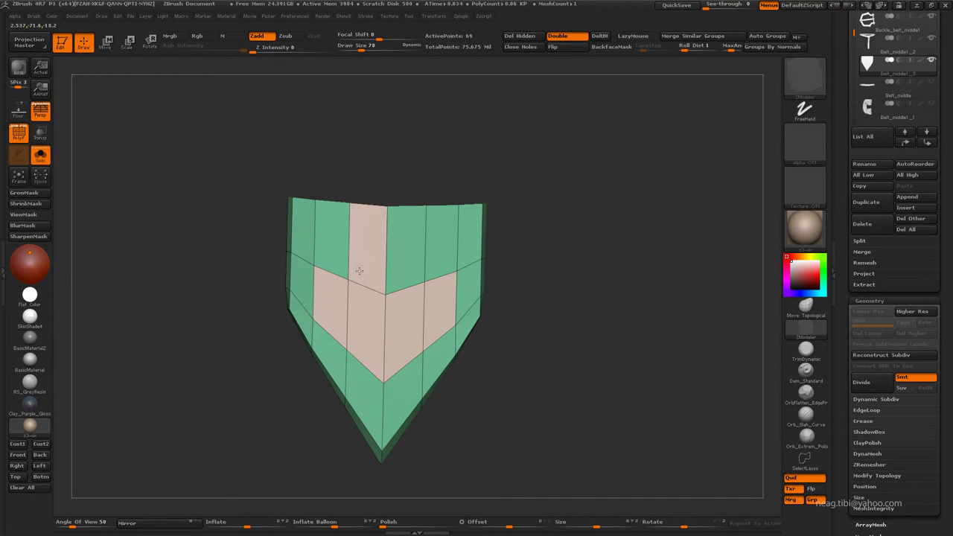
click(408, 261)
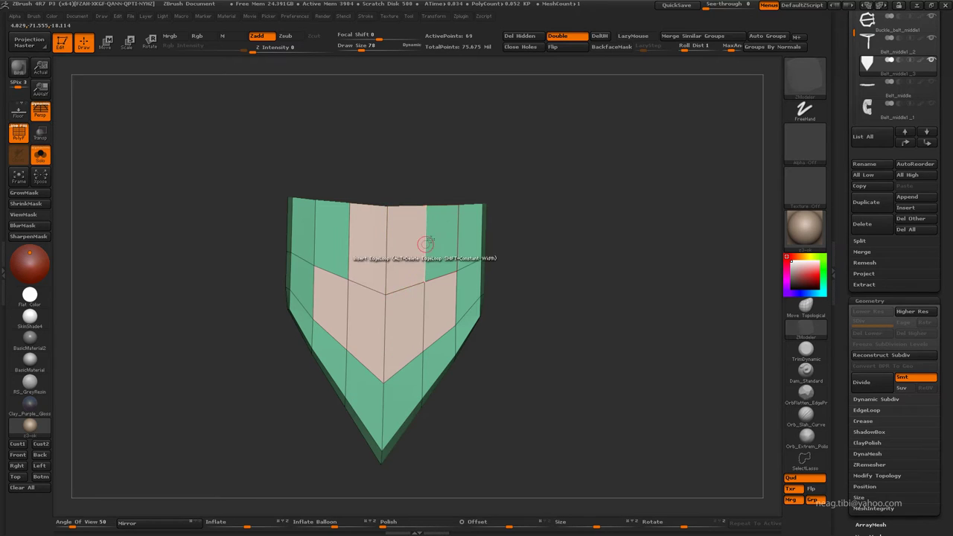
mouse_move(505, 192)
mouse_down()
mouse_move(443, 249)
mouse_move(428, 297)
mouse_move(437, 320)
mouse_move(501, 298)
mouse_move(278, 360)
mouse_move(383, 341)
mouse_up()
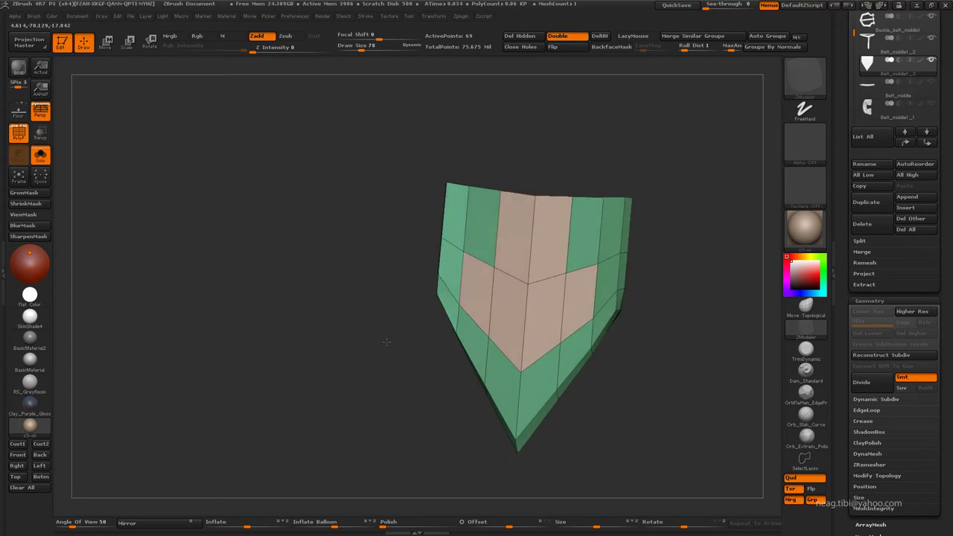
ctrl+shift+click(440, 238)
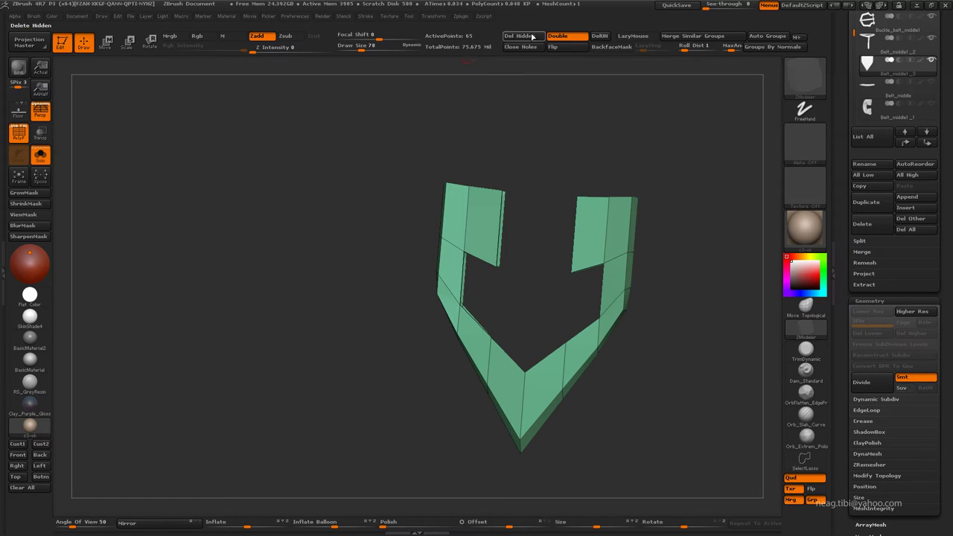
Step: Reshape the frame's arms with Move Topological, widening the right arm's inner lower edge
mouse_move(464, 66)
mouse_down()
mouse_move(464, 159)
mouse_move(467, 135)
mouse_move(476, 166)
mouse_up()
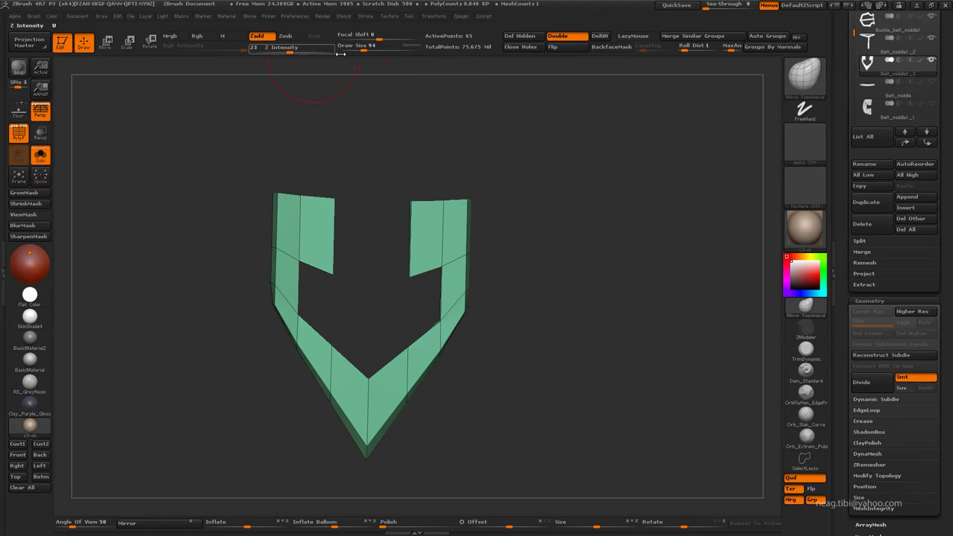
drag(378, 335, 393, 267)
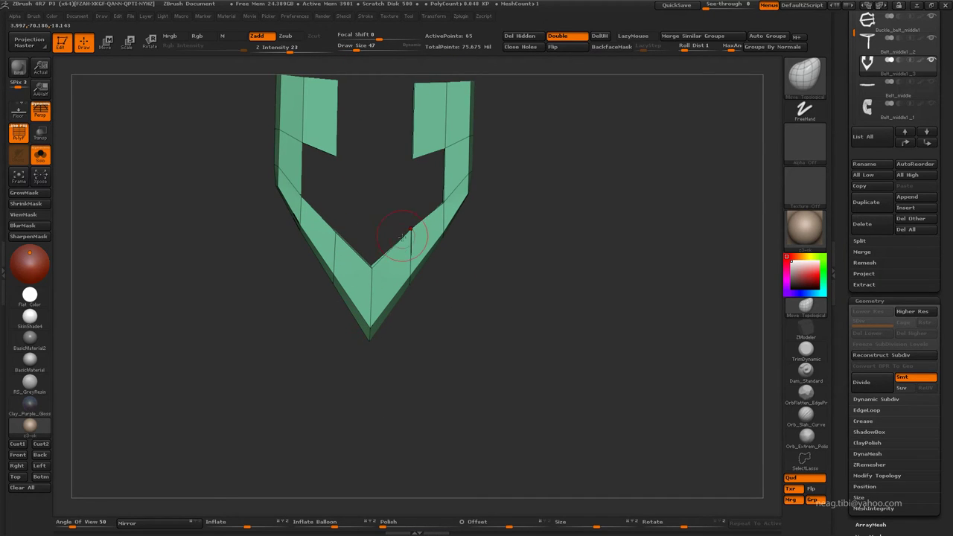
drag(378, 245, 380, 221)
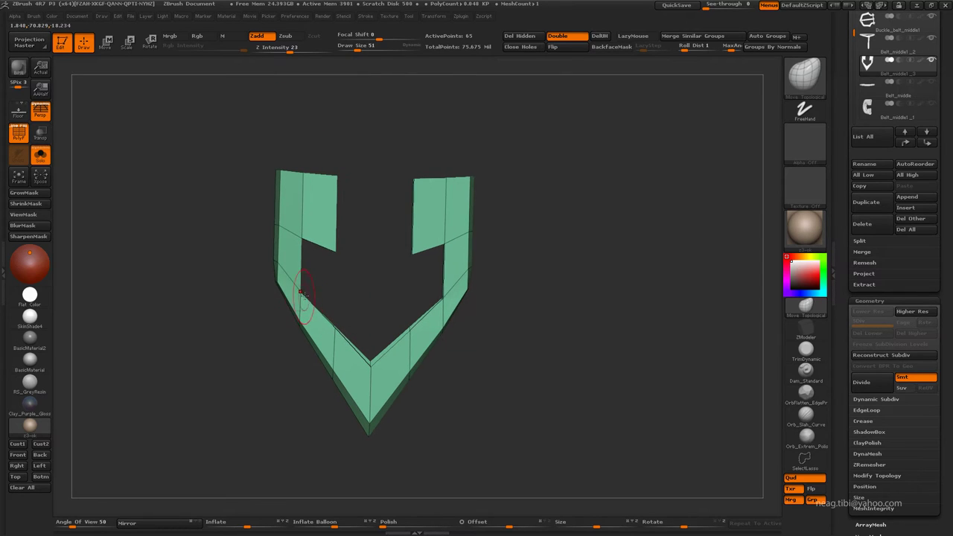
drag(441, 292, 423, 296)
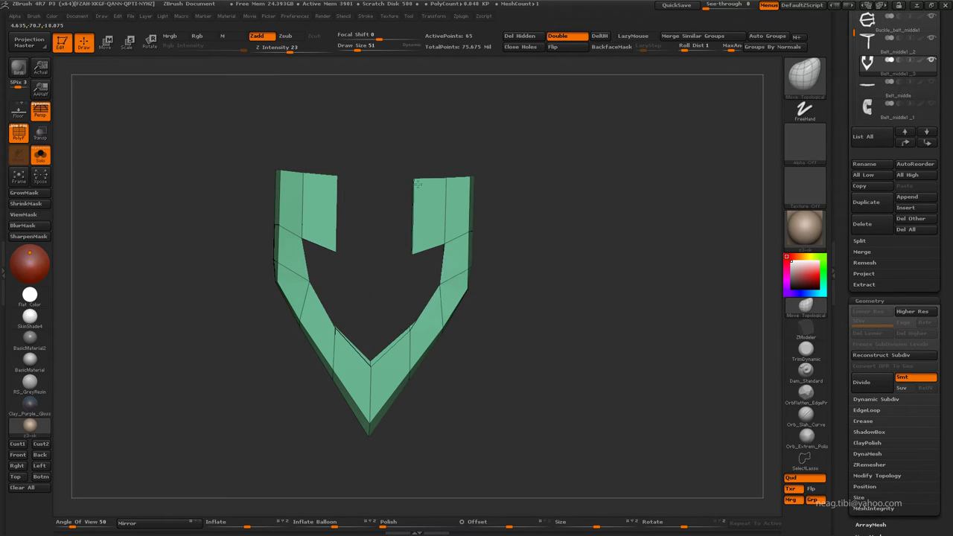
drag(340, 244, 339, 248)
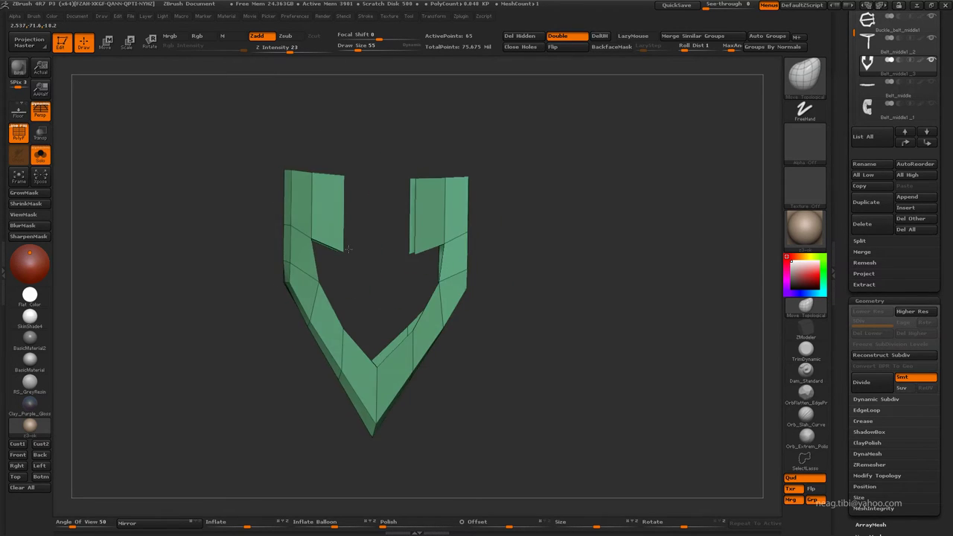
Step: Widen the left arm's upper panel and pull both inner flap corners upward
mouse_move(320, 172)
mouse_down()
mouse_move(316, 225)
mouse_move(331, 206)
mouse_up()
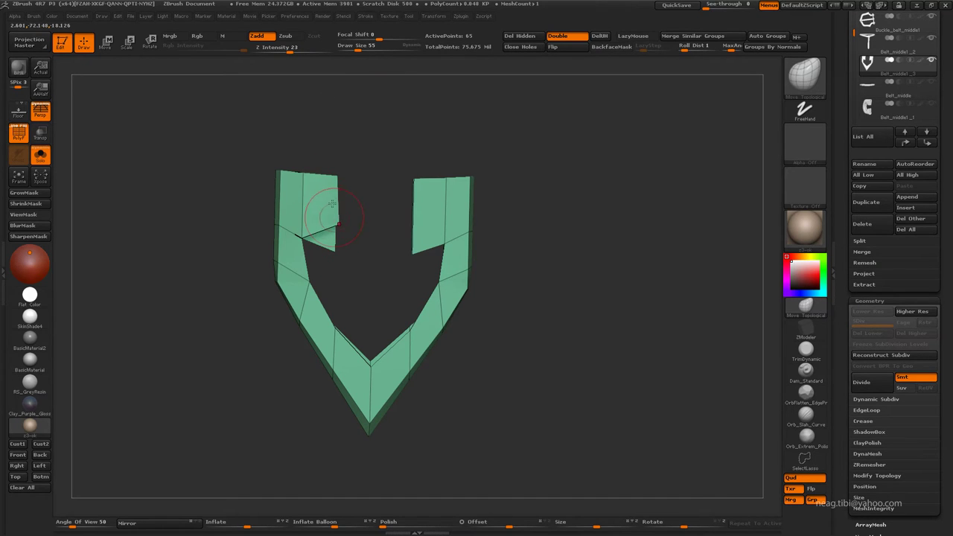
drag(300, 235, 308, 229)
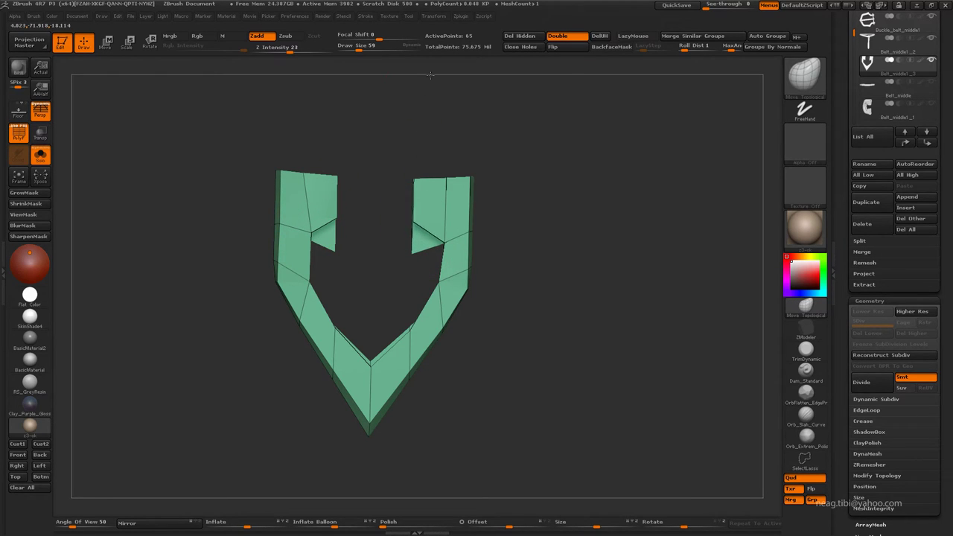
drag(444, 242, 439, 236)
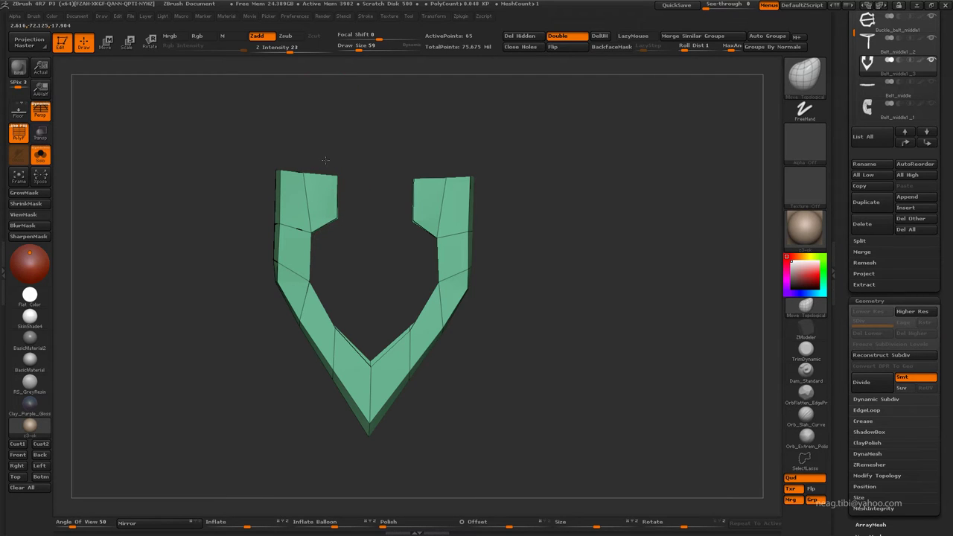
alt+drag(370, 250, 402, 249)
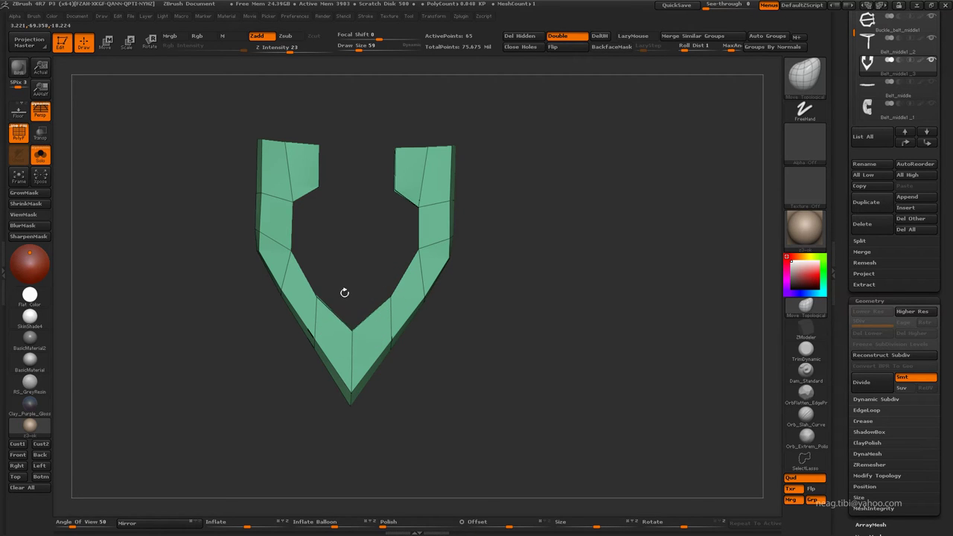
mouse_move(308, 251)
alt+mouse_down()
mouse_move(332, 181)
mouse_move(585, 215)
mouse_move(517, 231)
mouse_move(392, 228)
alt+mouse_up()
mouse_move(316, 253)
alt+mouse_down()
mouse_move(481, 269)
mouse_move(457, 279)
mouse_move(468, 338)
mouse_move(510, 282)
mouse_move(437, 272)
alt+mouse_up()
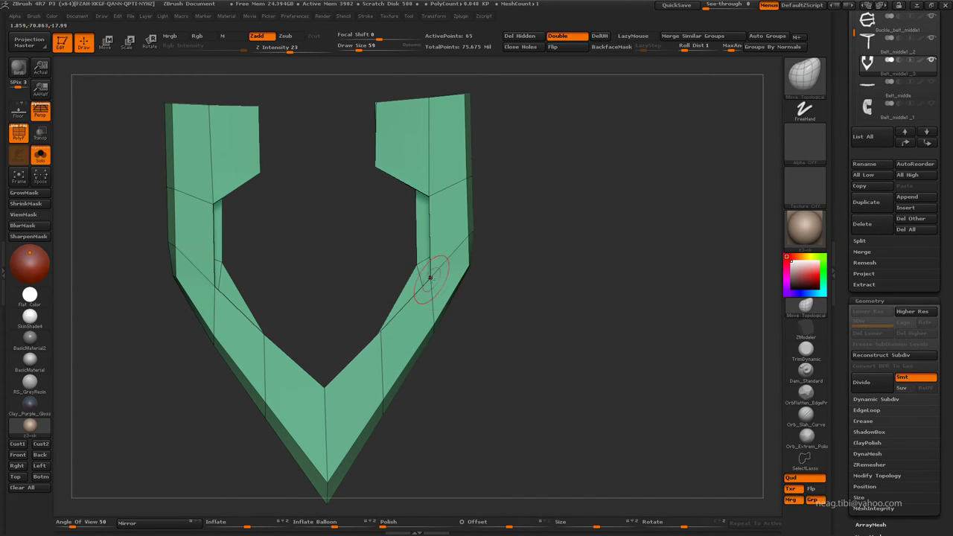
Step: Reroute the diagonal edge on the left arm and the upper edge on the right arm
click(213, 285)
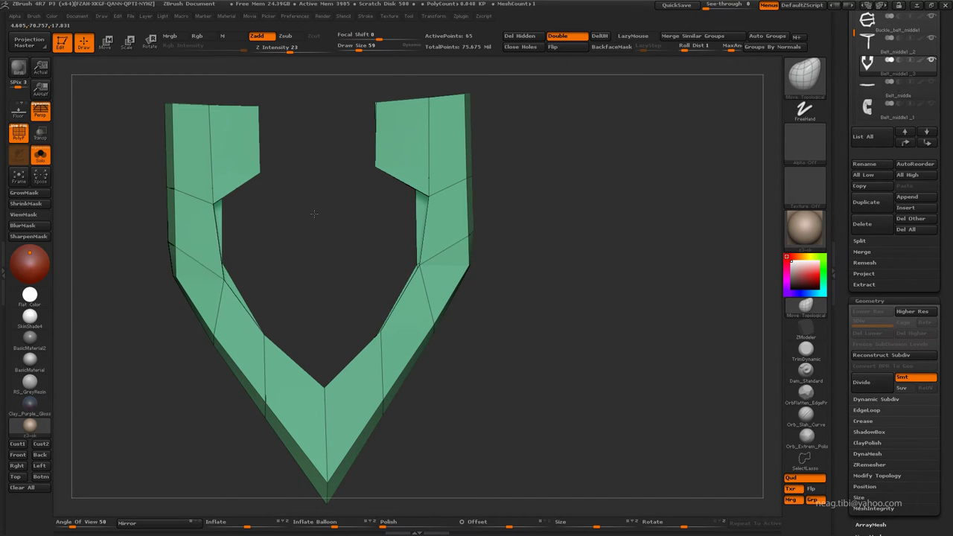
drag(326, 183, 356, 219)
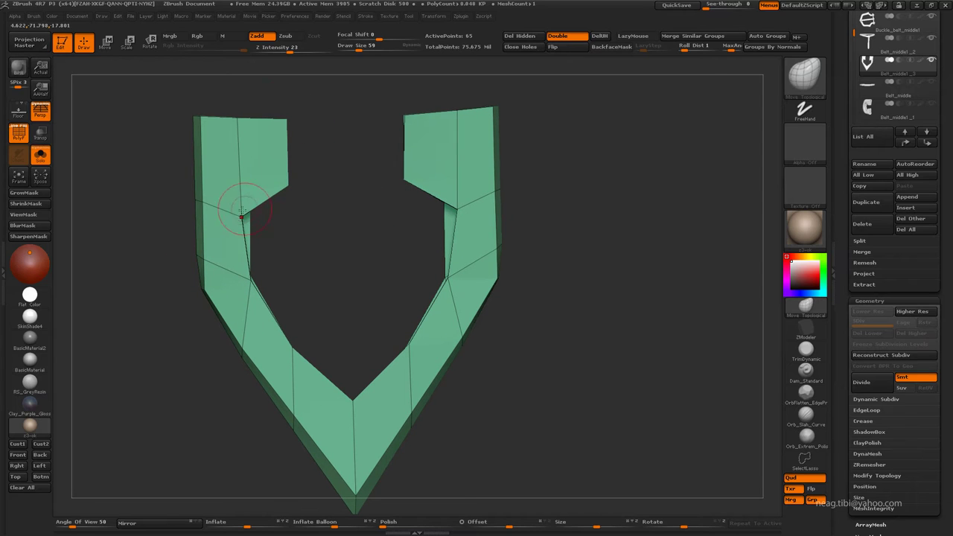
click(458, 181)
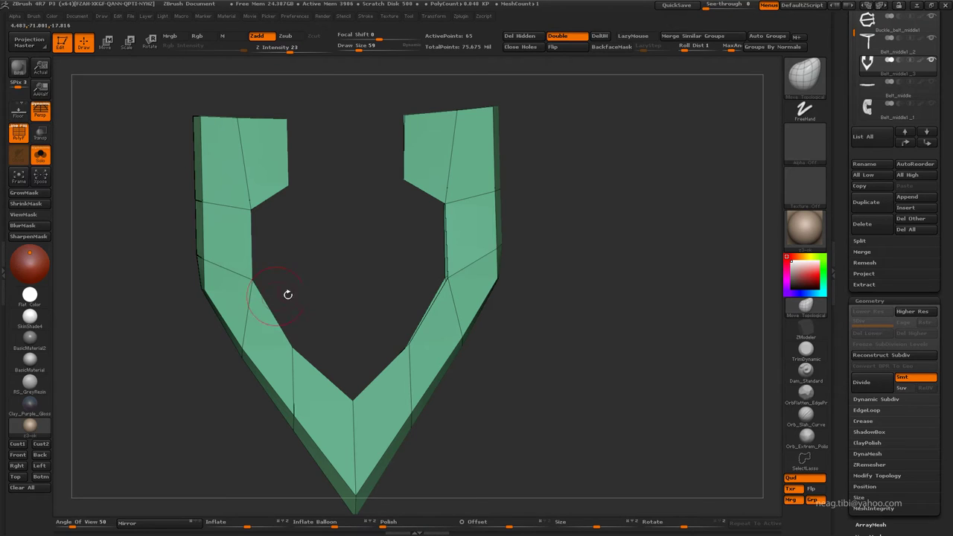
Step: Export the V-shaped frame to 3ds Max with GoZ as Belt_middle1_3
mouse_move(285, 280)
alt+mouse_down()
mouse_move(452, 324)
mouse_move(425, 313)
mouse_move(592, 315)
alt+mouse_up()
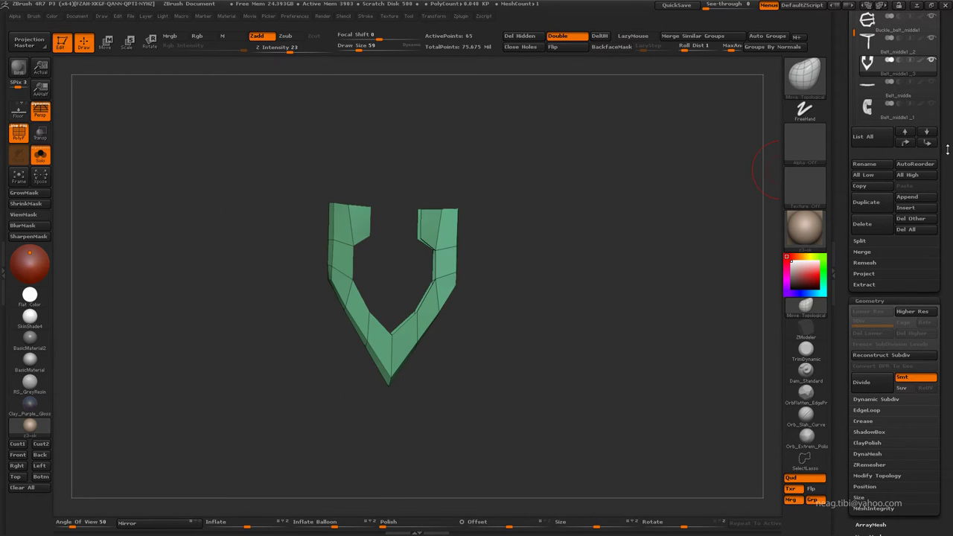
scroll(947, 149, up, 5)
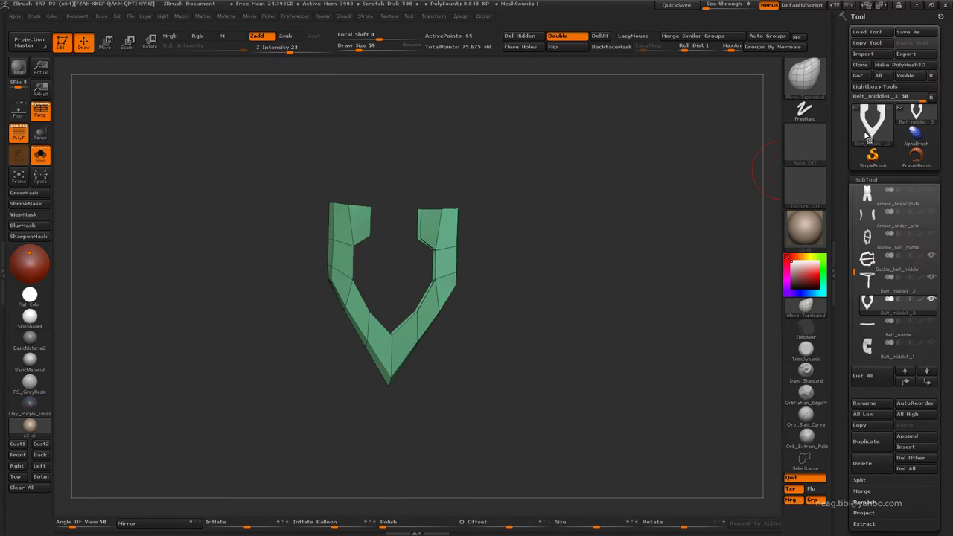
click(864, 76)
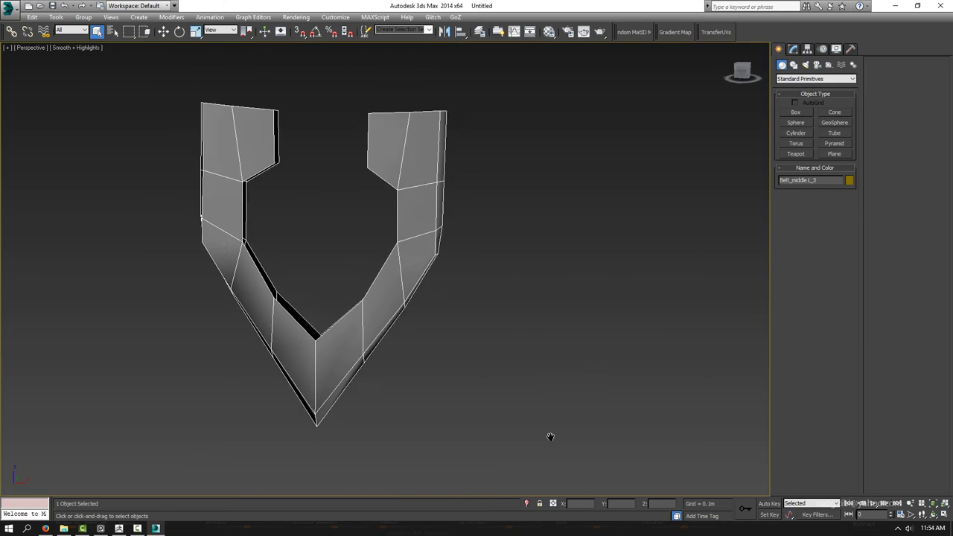
mouse_move(549, 436)
alt+middle_down()
mouse_move(179, 456)
mouse_move(395, 365)
alt+middle_up()
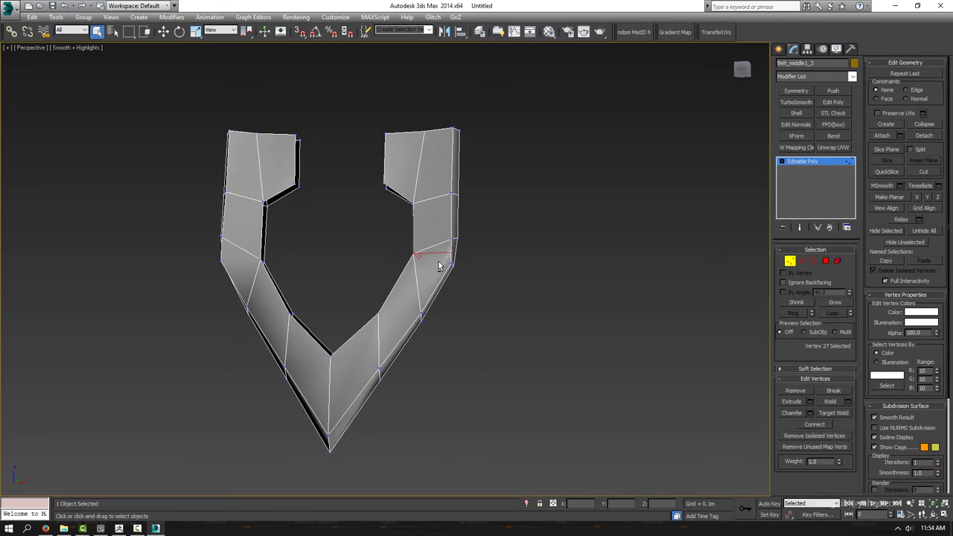
Step: Select two vertices on the left arm of the imported belt tip
scroll(447, 253, up, 1)
mouse_move(298, 281)
alt+middle_down()
mouse_move(251, 313)
mouse_move(245, 272)
mouse_move(265, 249)
alt+middle_up()
click(248, 240)
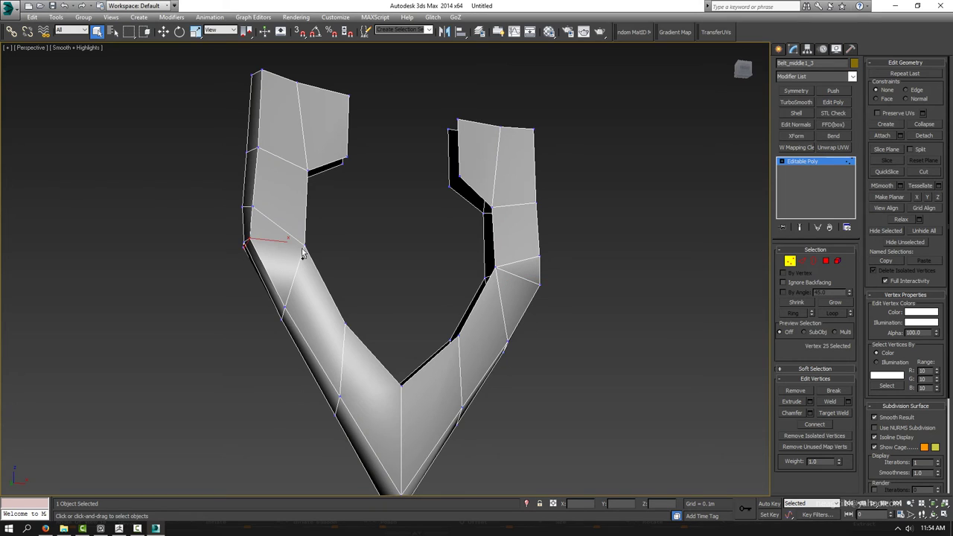
alt+middle_drag(309, 267, 399, 264)
scroll(256, 236, up, 3)
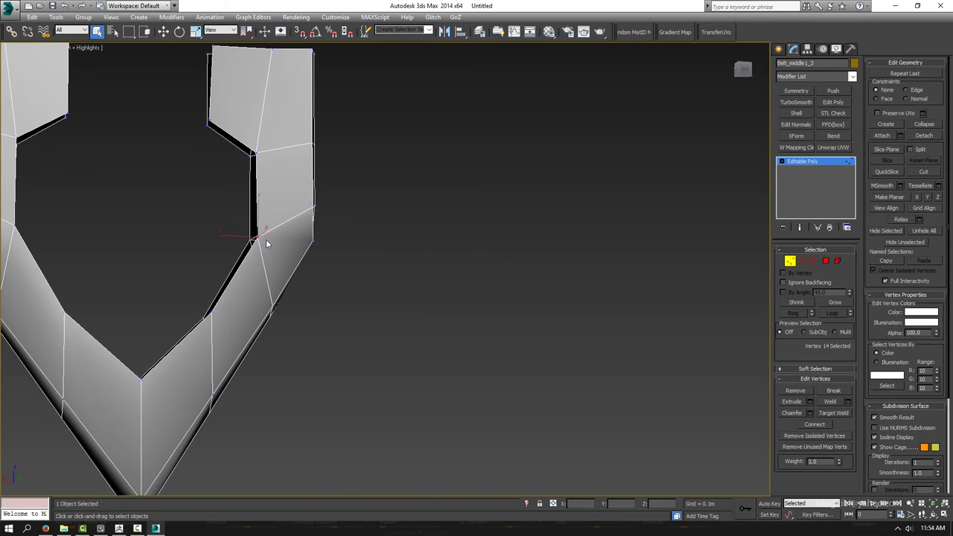
mouse_move(261, 240)
alt+middle_down()
mouse_move(256, 261)
mouse_move(334, 275)
alt+middle_up()
key(w)
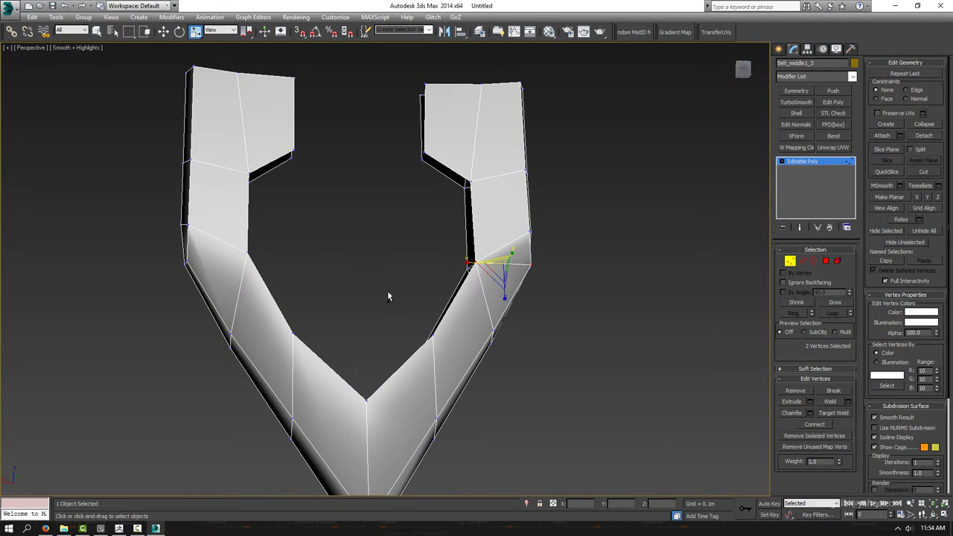
key(q)
mouse_move(268, 265)
alt+middle_down()
mouse_move(223, 266)
mouse_move(259, 283)
mouse_move(383, 273)
mouse_move(192, 228)
mouse_move(315, 264)
mouse_move(95, 334)
mouse_move(130, 300)
mouse_move(140, 310)
alt+middle_up()
click(190, 269)
ctrl+click(248, 259)
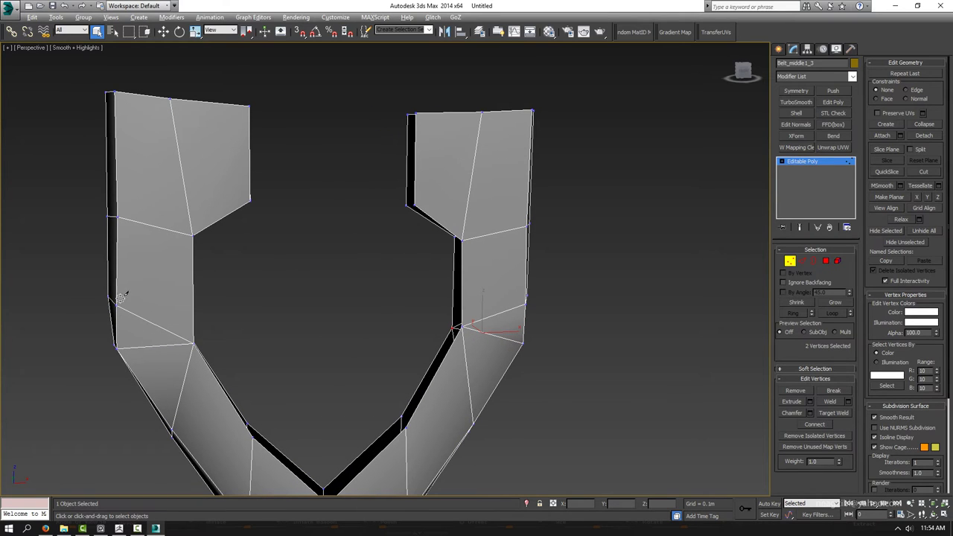
Step: Cut new edges from the left arm's outer edge and across the right arm to its inner edge
key(alt+c)
click(114, 303)
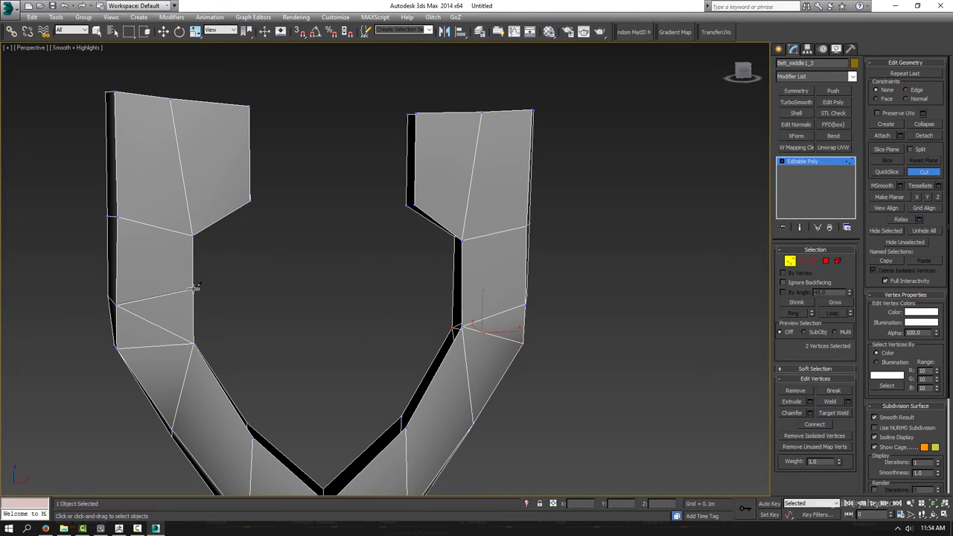
alt+middle_drag(239, 317, 249, 266)
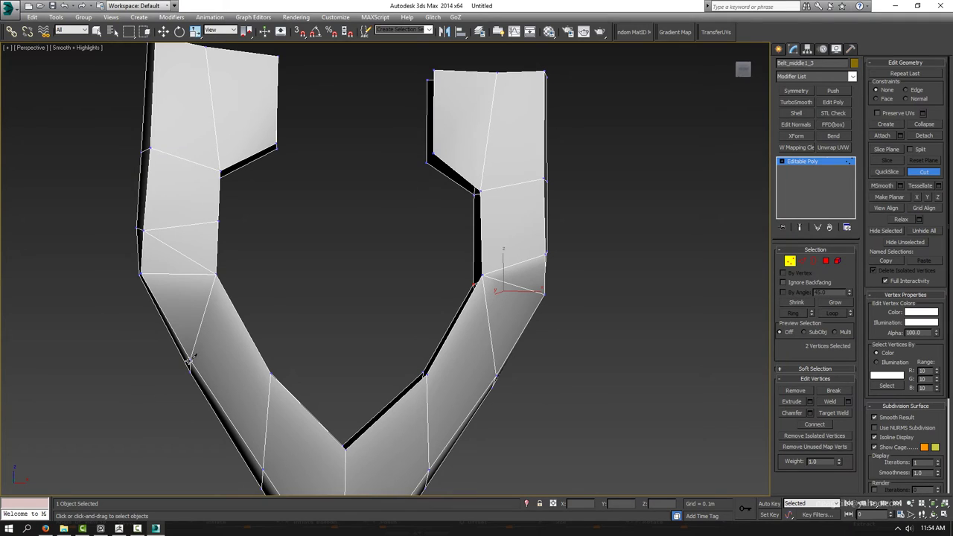
alt+middle_drag(306, 328, 325, 330)
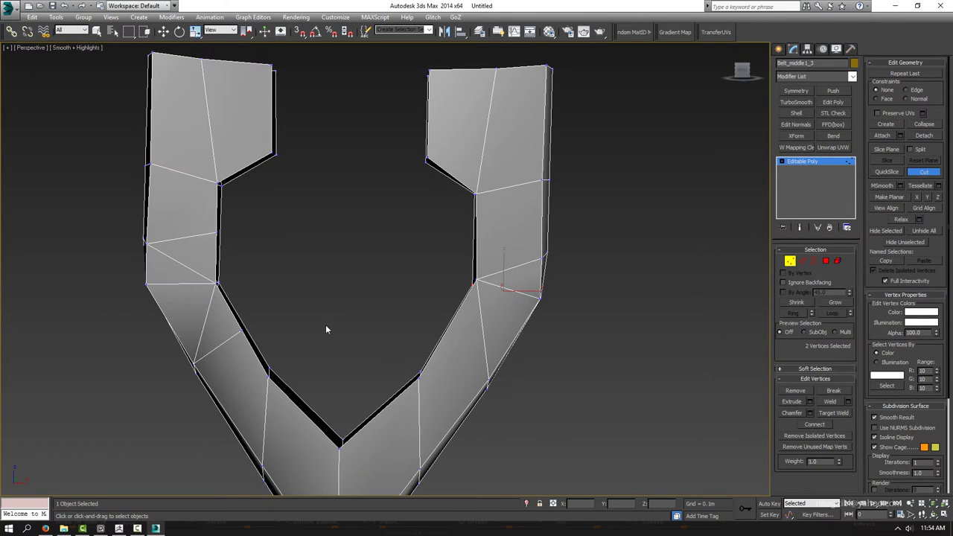
mouse_move(377, 315)
alt+middle_down()
mouse_move(453, 334)
mouse_move(471, 328)
alt+middle_up()
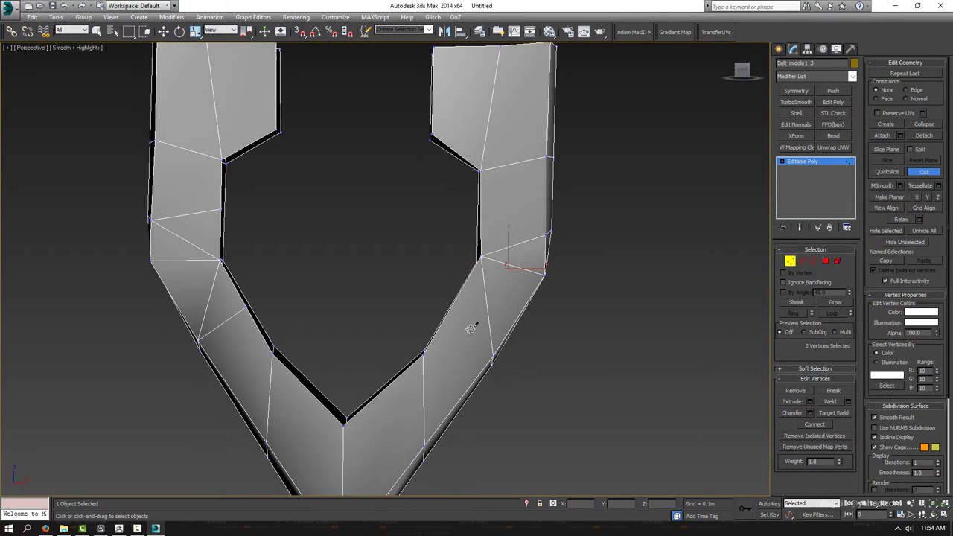
click(493, 357)
click(451, 305)
alt+middle_drag(507, 266, 519, 285)
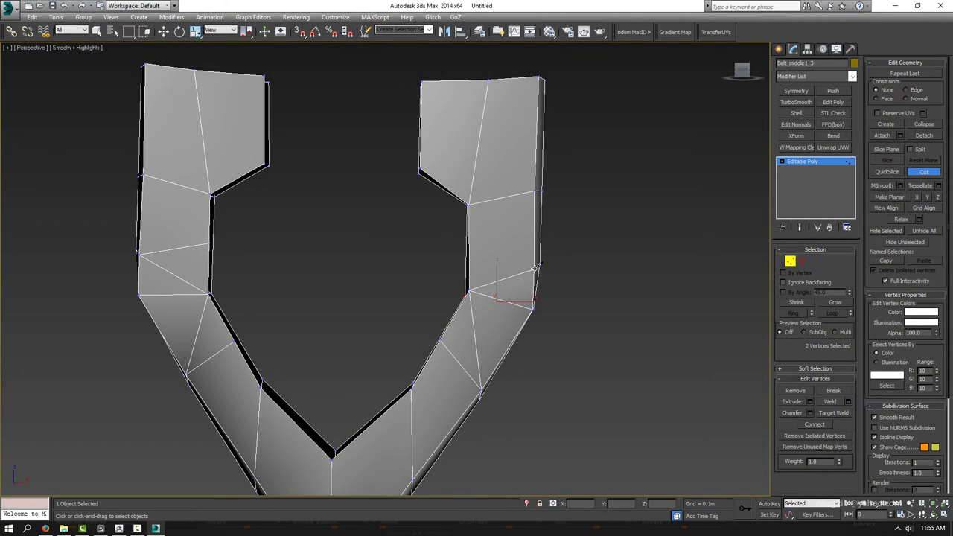
click(535, 268)
mouse_move(526, 246)
alt+middle_down()
mouse_move(325, 247)
mouse_move(487, 264)
mouse_move(470, 268)
alt+middle_up()
click(464, 267)
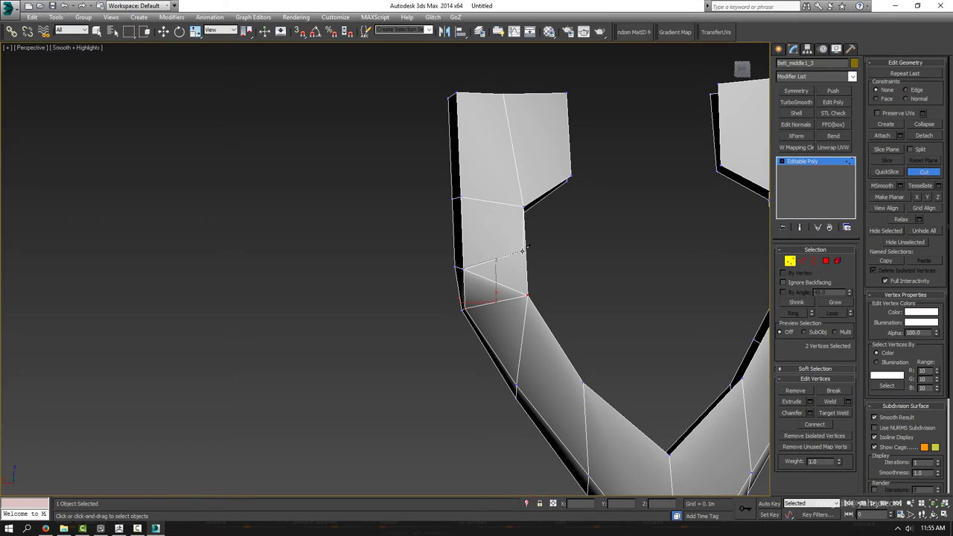
right_click(575, 274)
Step: Cut further edges from the lower and outer right-arm vertices across the arm
click(518, 384)
middle_drag(581, 338, 409, 333)
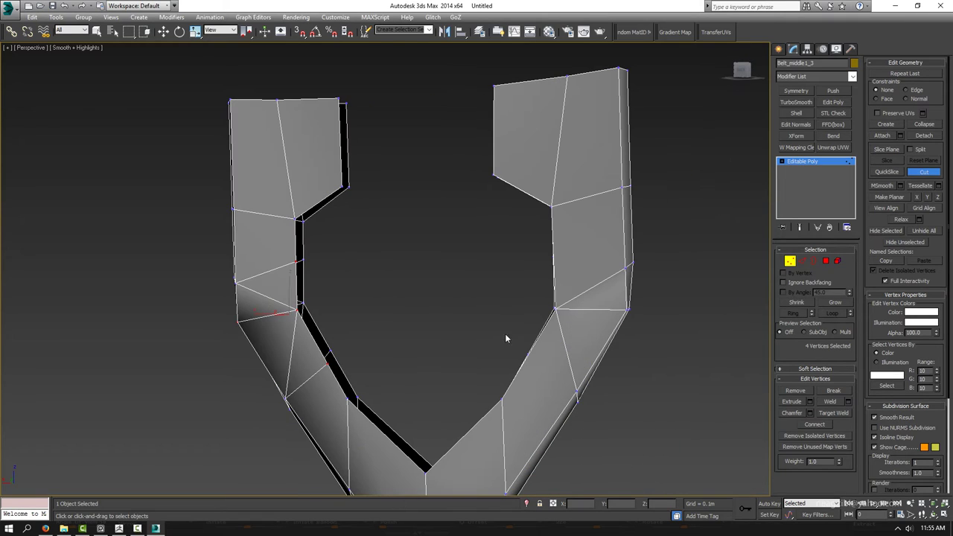
click(576, 390)
right_click(608, 260)
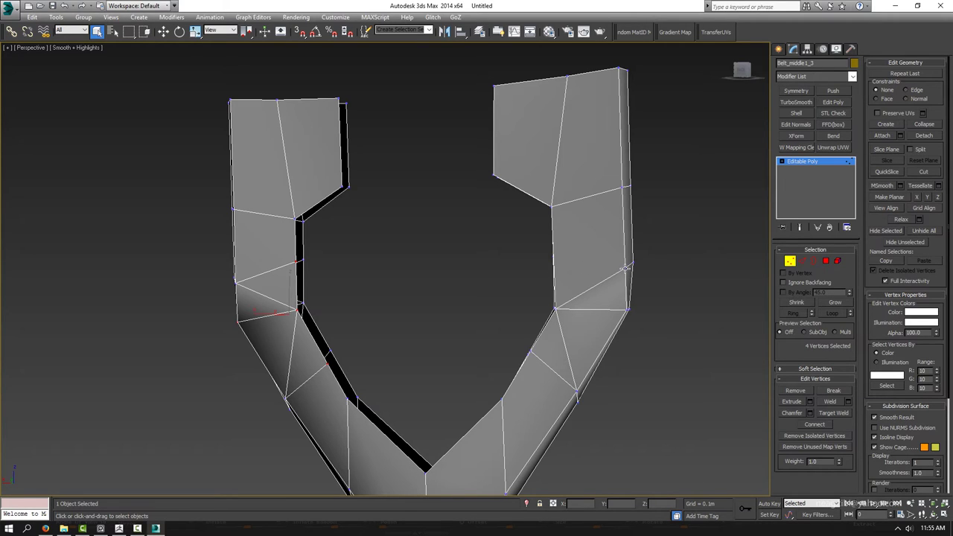
key(alt+c)
click(624, 266)
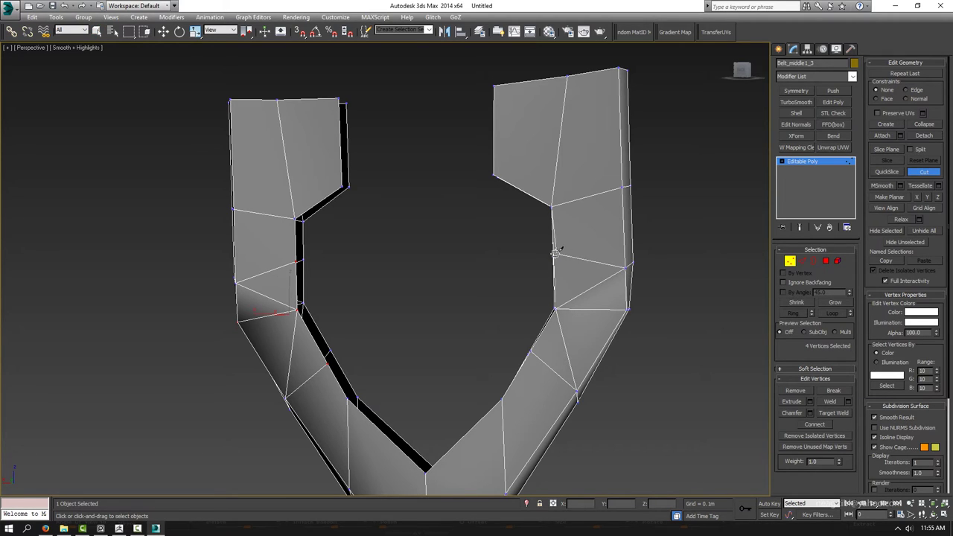
mouse_move(505, 222)
alt+middle_down()
mouse_move(472, 253)
mouse_move(422, 257)
mouse_move(445, 304)
mouse_move(387, 291)
mouse_move(383, 262)
mouse_move(444, 292)
mouse_move(353, 290)
mouse_move(371, 282)
mouse_move(372, 238)
alt+middle_up()
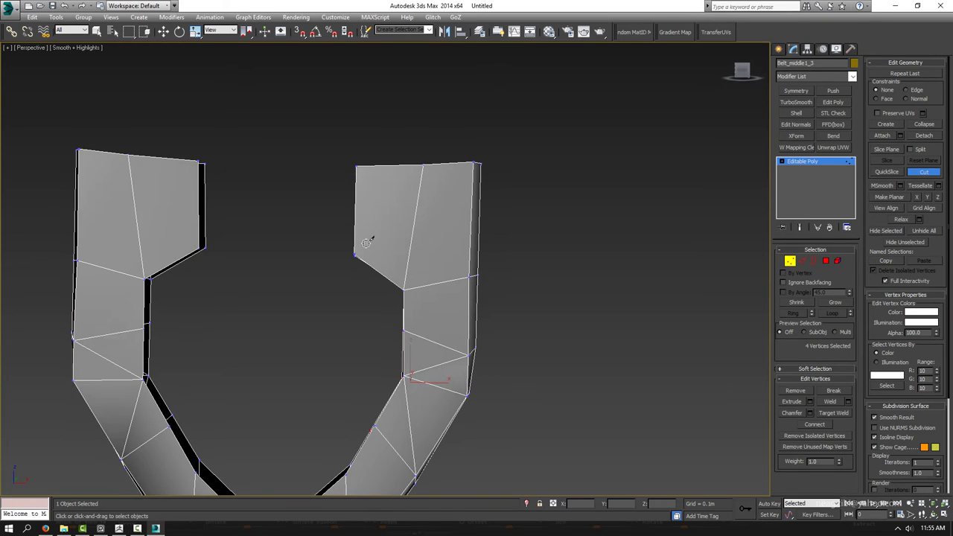
right_click(363, 239)
Step: Remove six edges from the upper parts of both arms
key(2)
key(4)
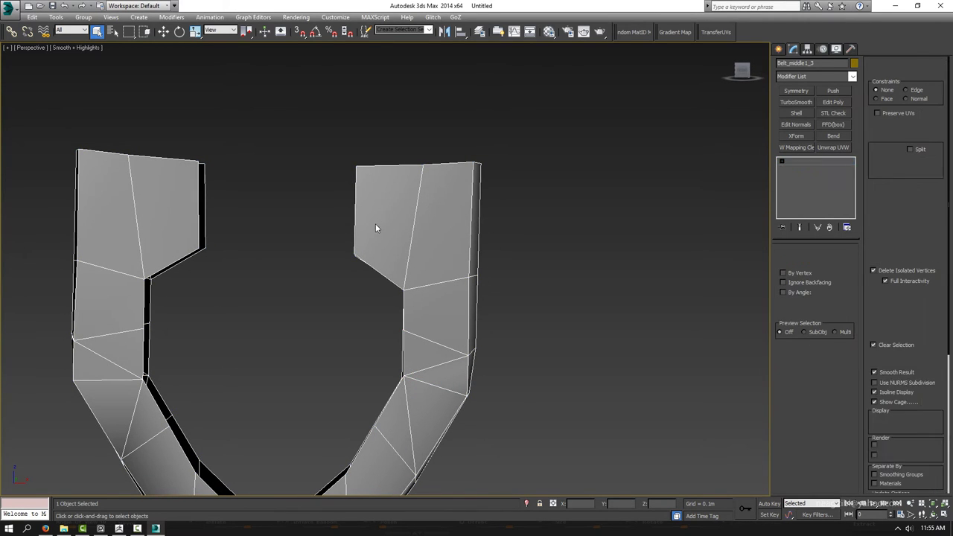
click(376, 223)
middle_drag(161, 282, 207, 262)
key(2)
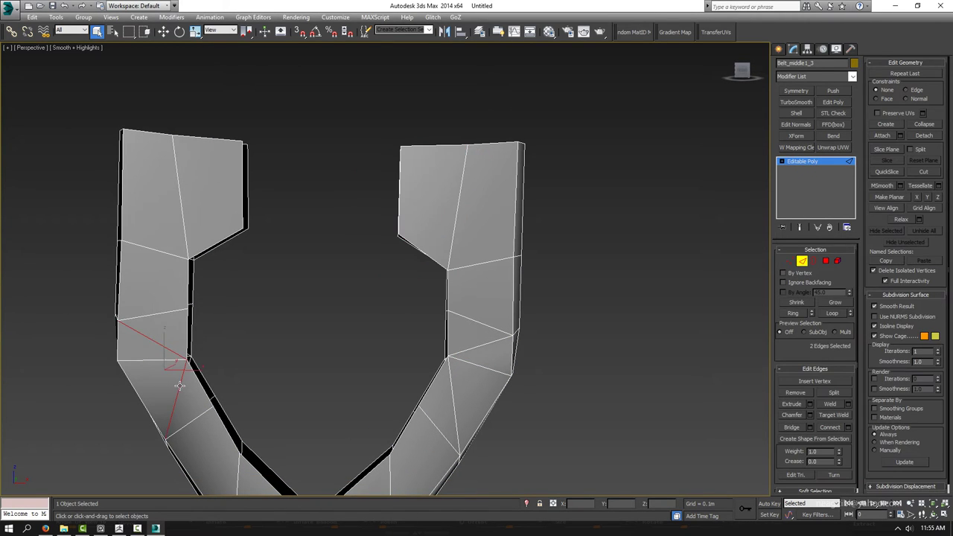
ctrl+click(460, 355)
alt+middle_drag(457, 381, 371, 364)
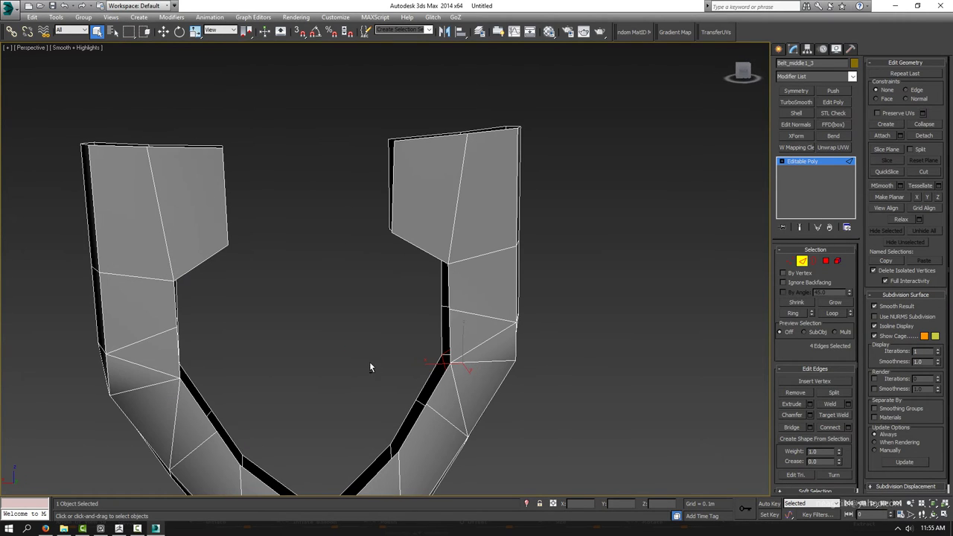
ctrl+click(151, 368)
ctrl+click(174, 398)
key(BackSpace)
Step: Select the four top polygons across the left and right prongs
mouse_move(246, 126)
alt+middle_down()
mouse_move(276, 219)
mouse_move(385, 219)
mouse_move(345, 198)
mouse_move(370, 237)
alt+middle_up()
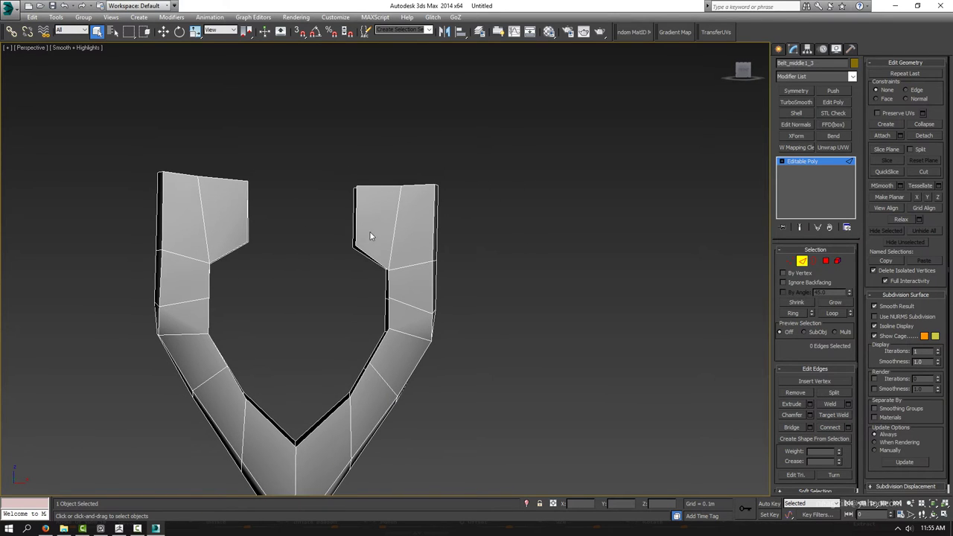
key(4)
click(369, 237)
ctrl+click(216, 217)
alt+middle_drag(277, 219, 277, 233)
drag(268, 242, 244, 201)
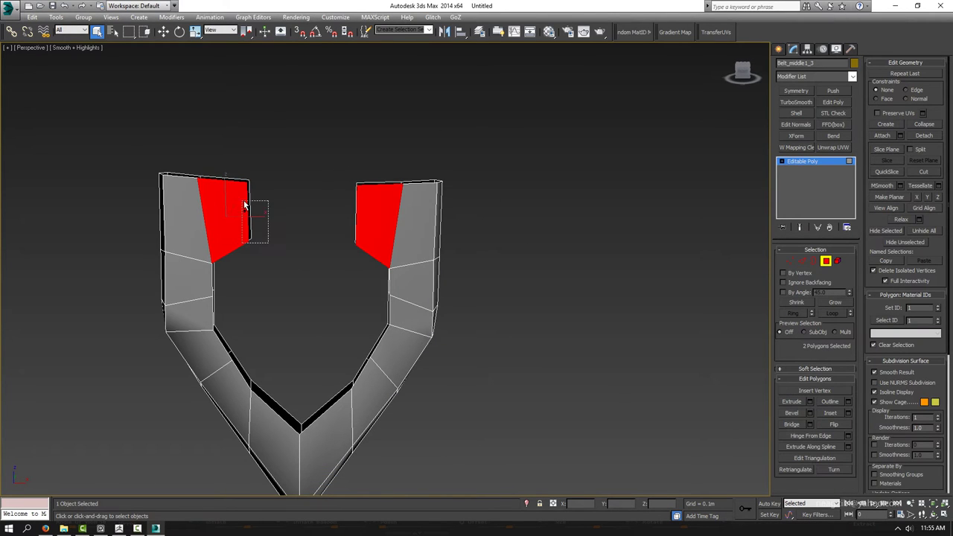
ctrl+drag(349, 155, 383, 205)
alt+middle_drag(383, 205, 375, 192)
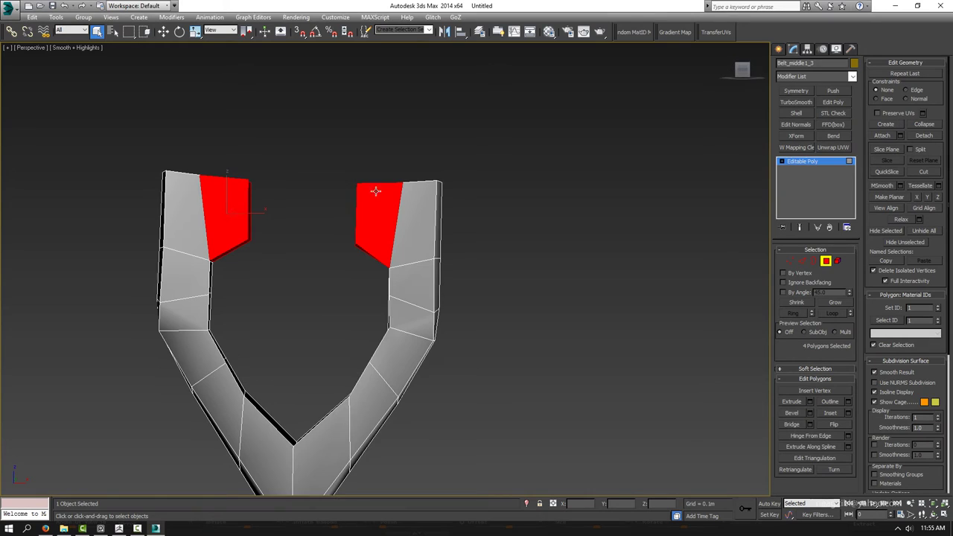
Step: Inset the selected top polygons by 0.001m
click(849, 414)
alt+middle_drag(356, 262, 367, 264)
drag(392, 289, 393, 291)
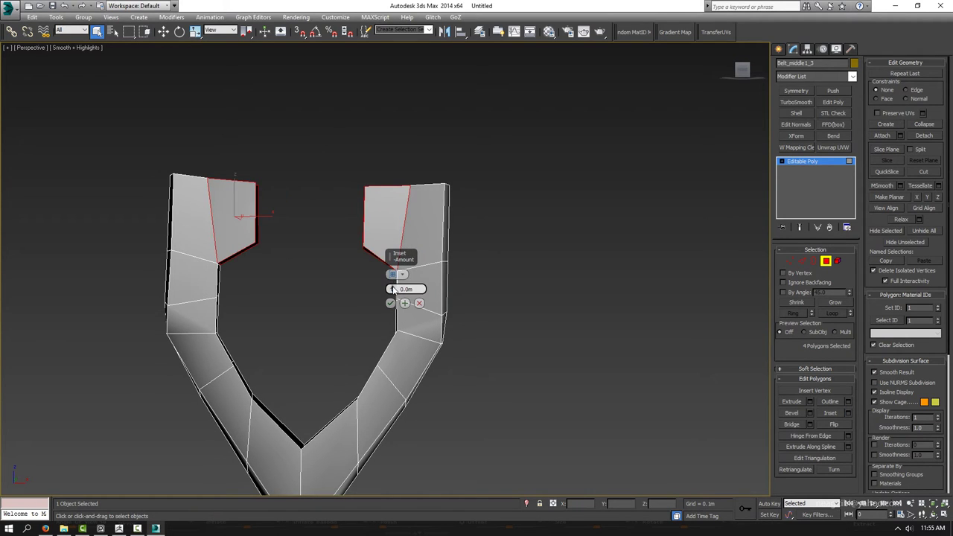
key(ctrl+d)
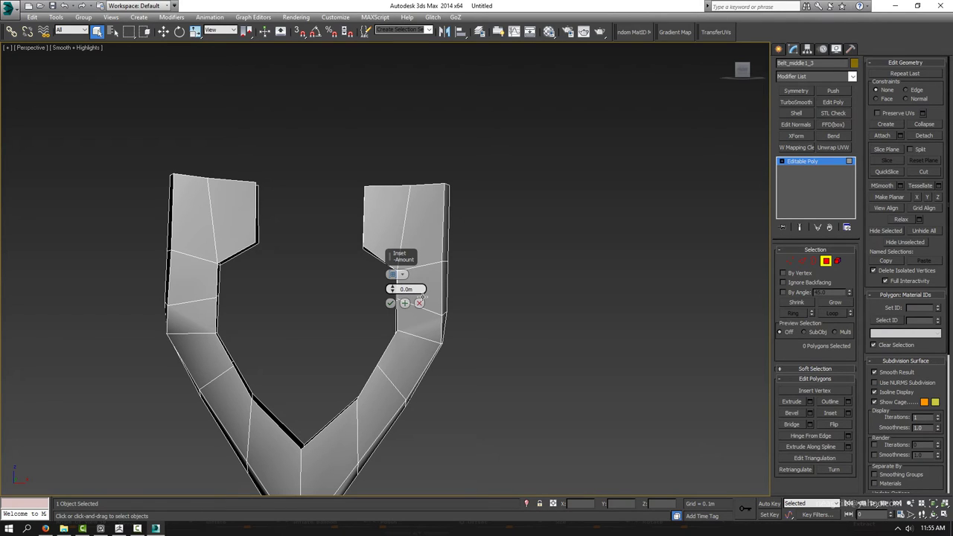
middle_drag(397, 296, 374, 310)
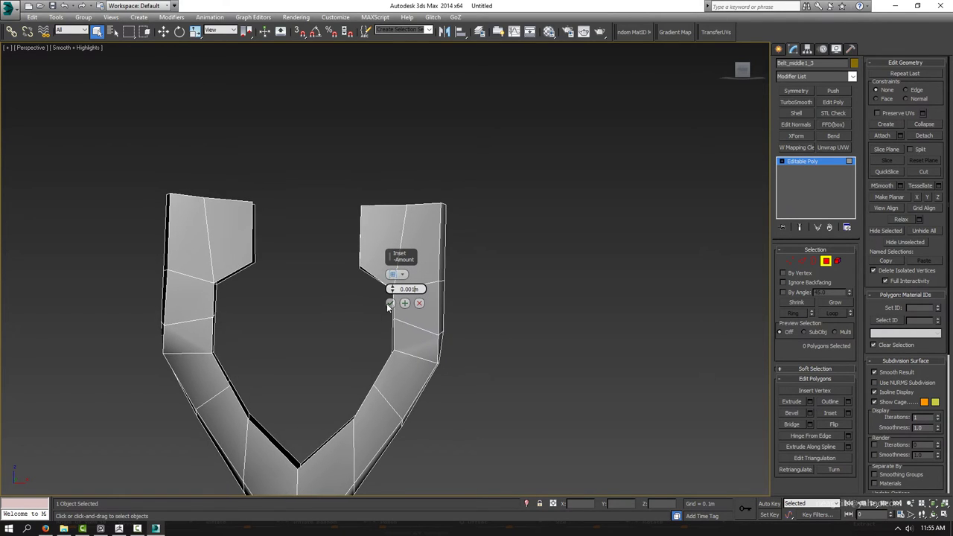
click(390, 303)
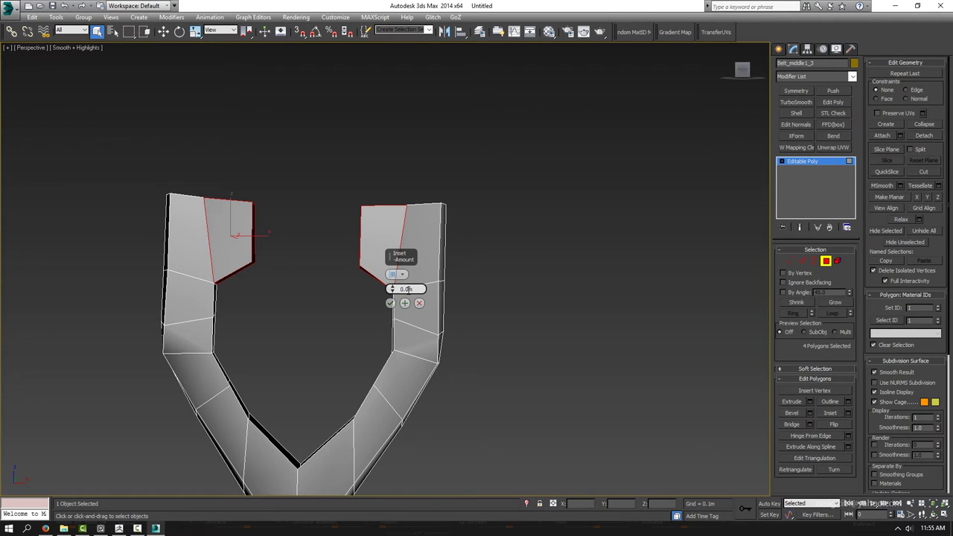
text(0.001)
key(Return)
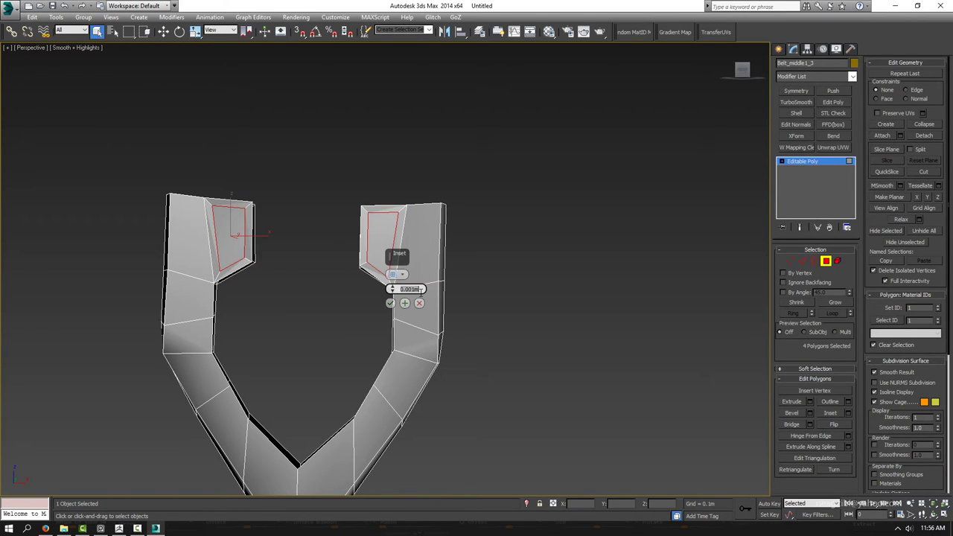
mouse_move(389, 305)
alt+middle_down()
mouse_move(351, 287)
mouse_move(351, 257)
mouse_move(392, 212)
alt+middle_up()
click(389, 304)
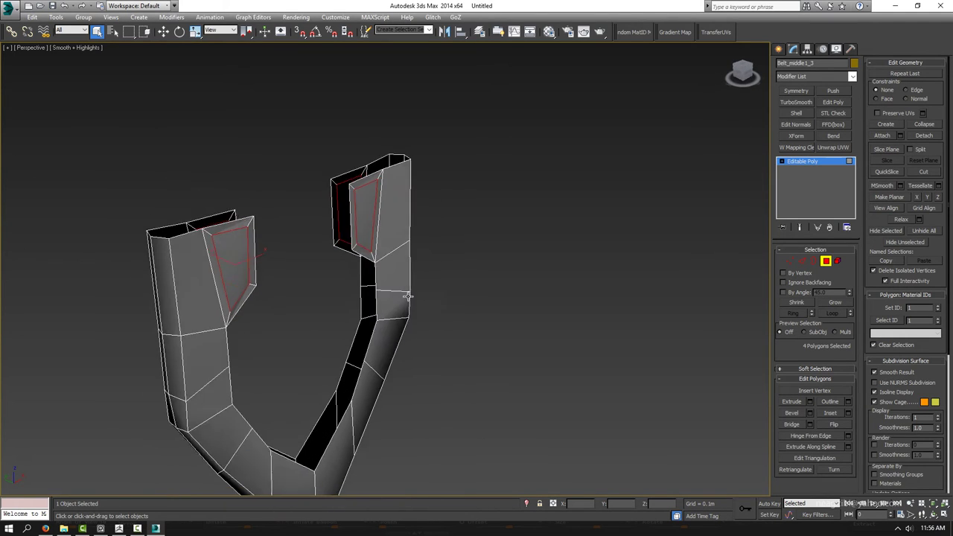
Step: Select all polygons with Ctrl+A and assign them to smoothing group 1
click(392, 211)
key(w)
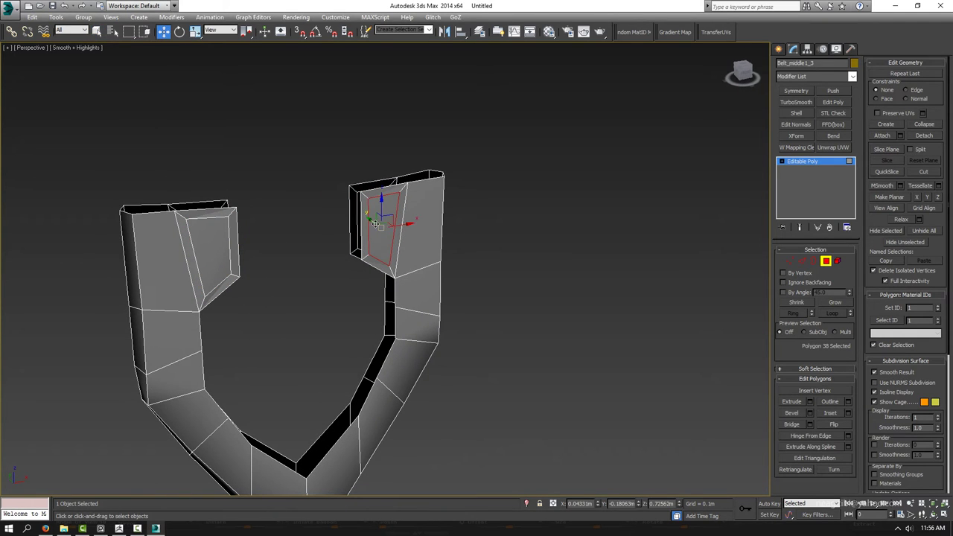
key(ctrl+a)
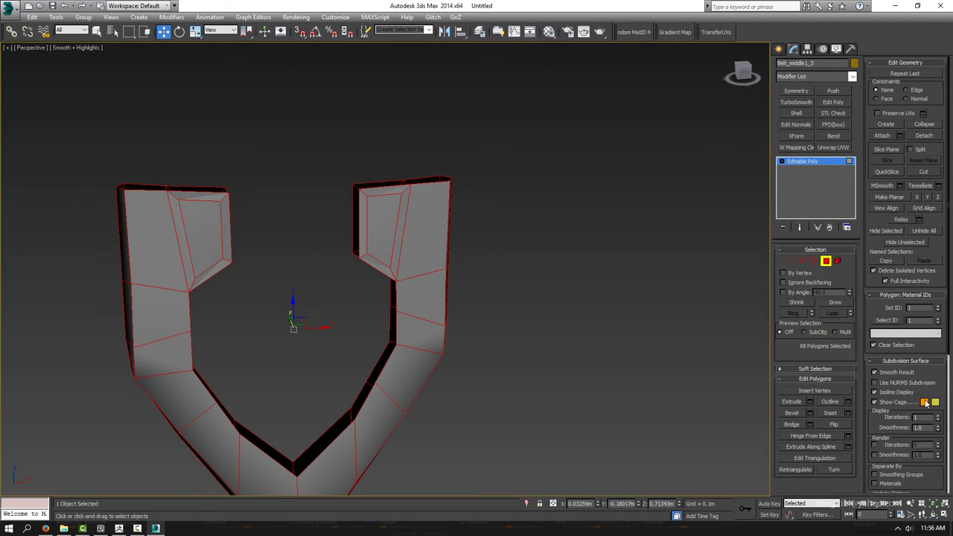
click(905, 361)
click(874, 382)
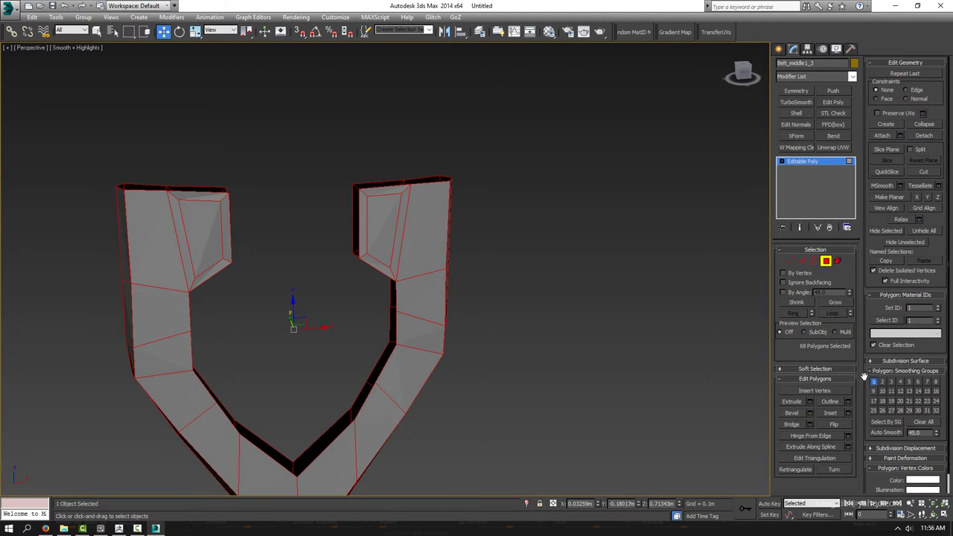
key(F2)
key(1)
Step: Inspect the leg's inner face in edge mode and select a vertical edge on the right prong
mouse_move(400, 271)
alt+middle_down()
mouse_move(337, 273)
mouse_move(319, 241)
mouse_move(419, 262)
alt+middle_up()
mouse_move(430, 298)
alt+middle_down()
mouse_move(435, 310)
mouse_move(409, 252)
mouse_move(405, 265)
alt+middle_up()
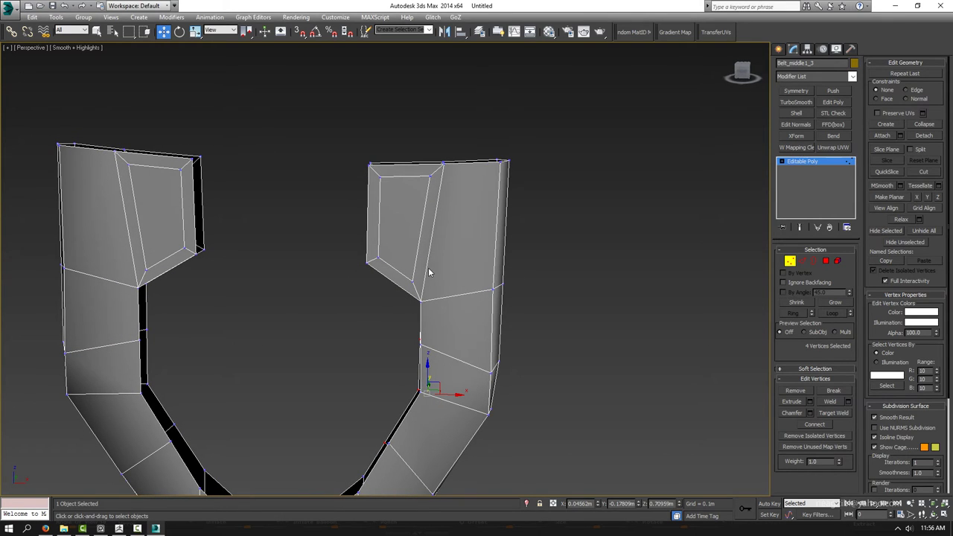
key(1)
key(1)
key(2)
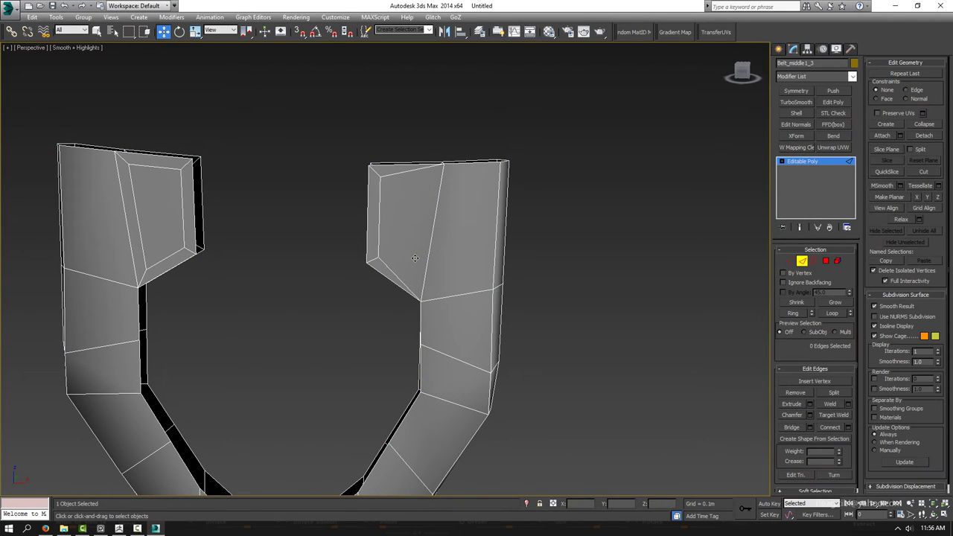
mouse_move(292, 242)
alt+middle_down()
mouse_move(323, 257)
mouse_move(219, 235)
mouse_move(167, 249)
mouse_move(340, 236)
mouse_move(324, 255)
mouse_move(270, 262)
mouse_move(449, 258)
mouse_move(442, 262)
alt+middle_up()
click(323, 257)
ctrl+click(327, 231)
click(341, 237)
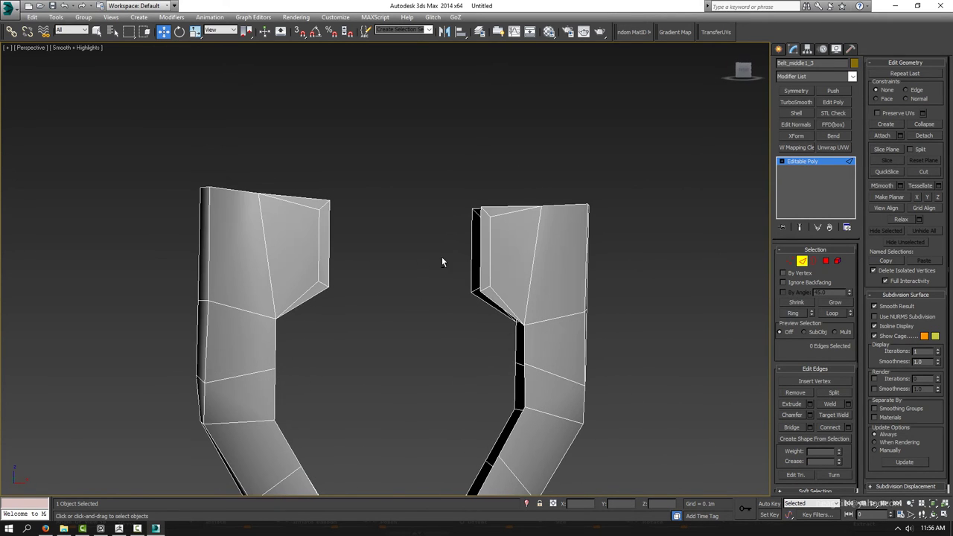
click(535, 250)
key(q)
alt+middle_drag(551, 251, 589, 250)
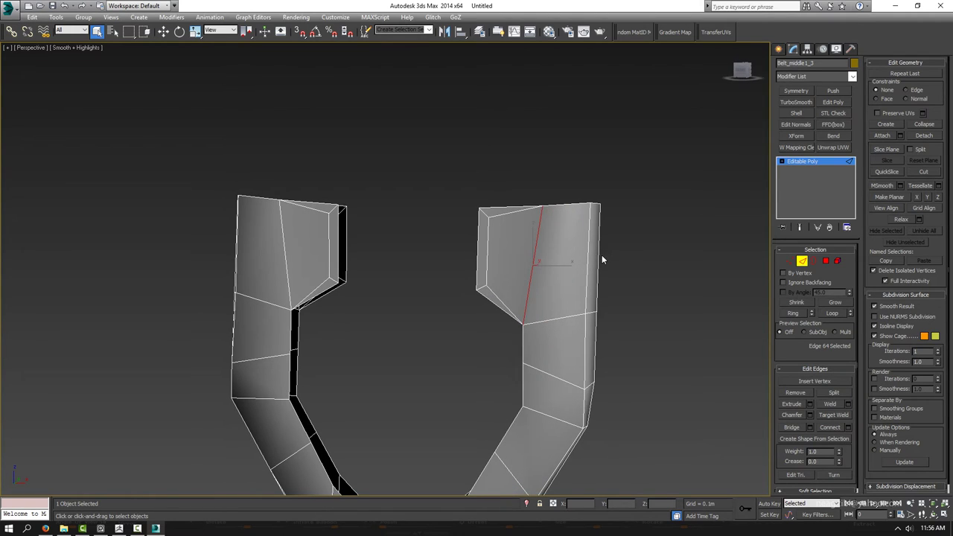
Step: Ring-select the vertical edges on both prongs and Connect them with 2 segments
key(F3)
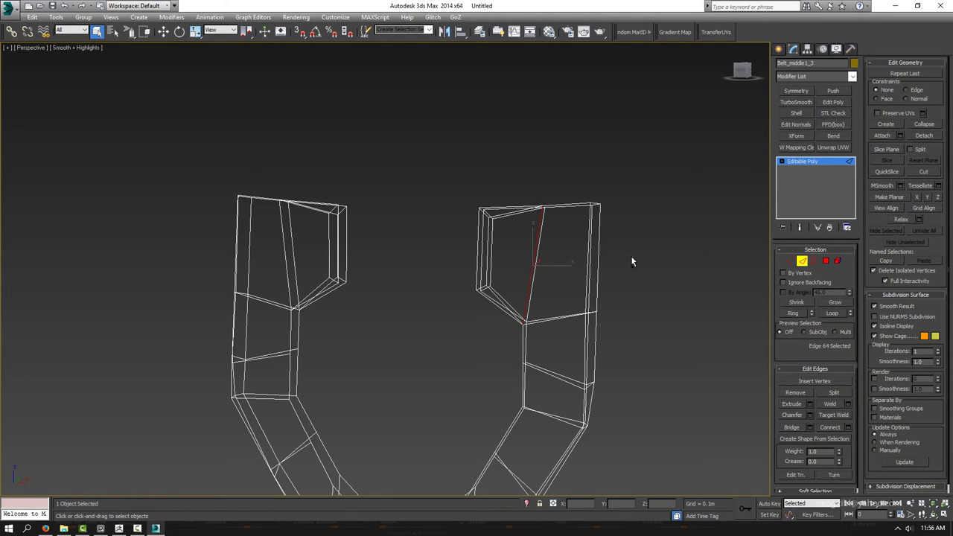
key(alt+r)
alt+middle_drag(219, 277, 276, 260)
ctrl+drag(277, 260, 184, 253)
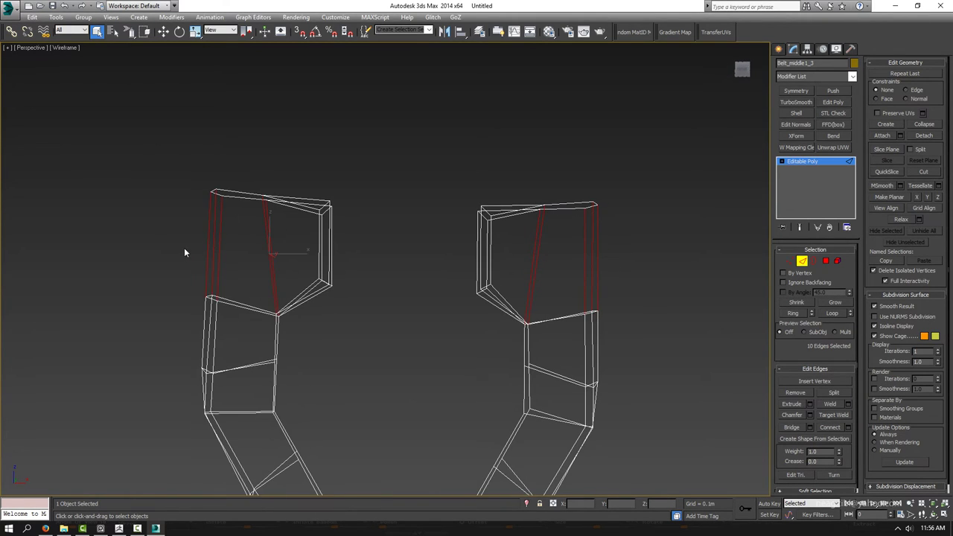
key(F3)
alt+middle_drag(264, 268, 376, 287)
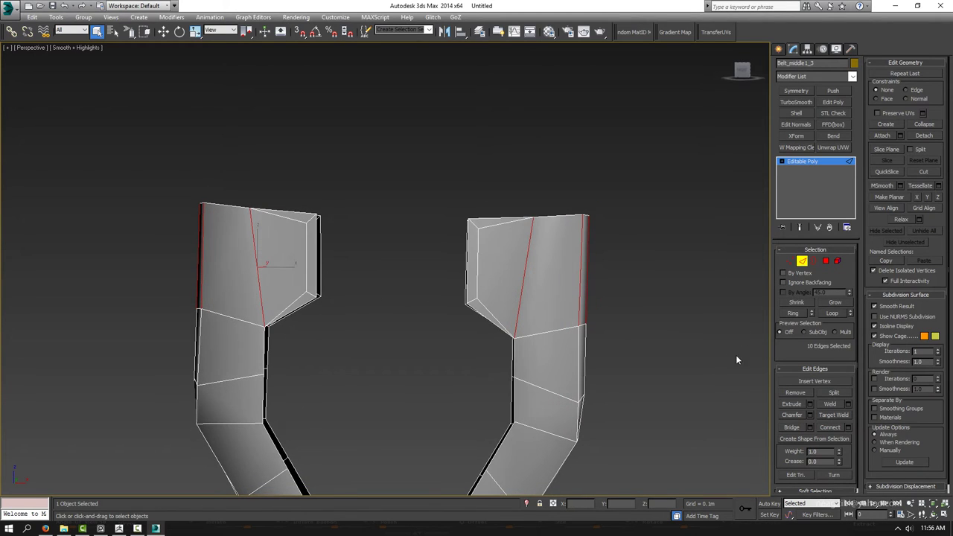
click(848, 426)
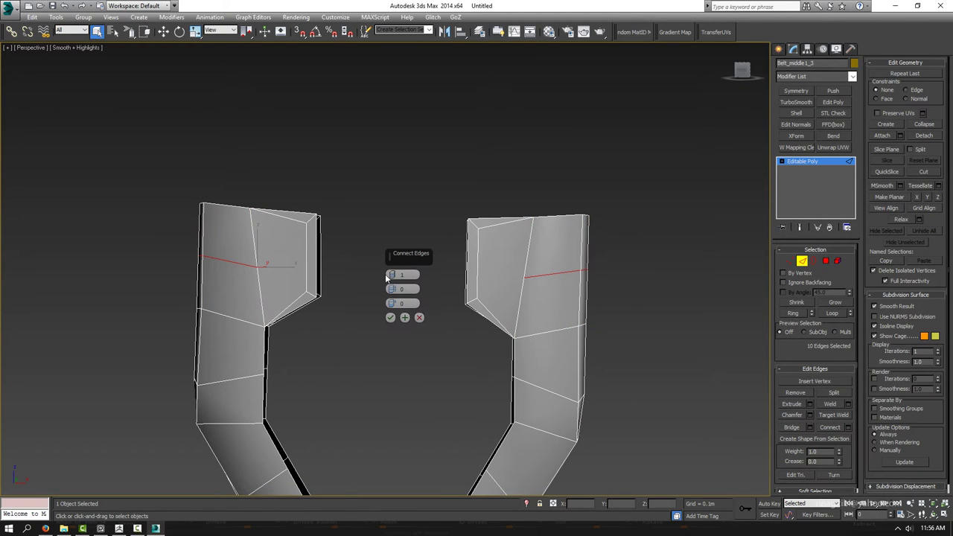
drag(391, 276, 392, 269)
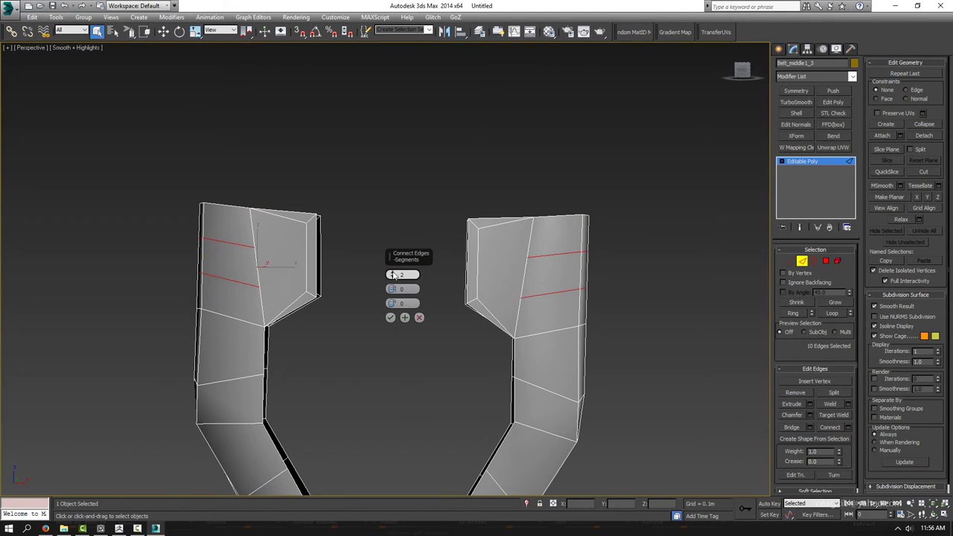
click(390, 317)
Step: Select corner vertices on the prongs and pull them down to reshape the corner
key(1)
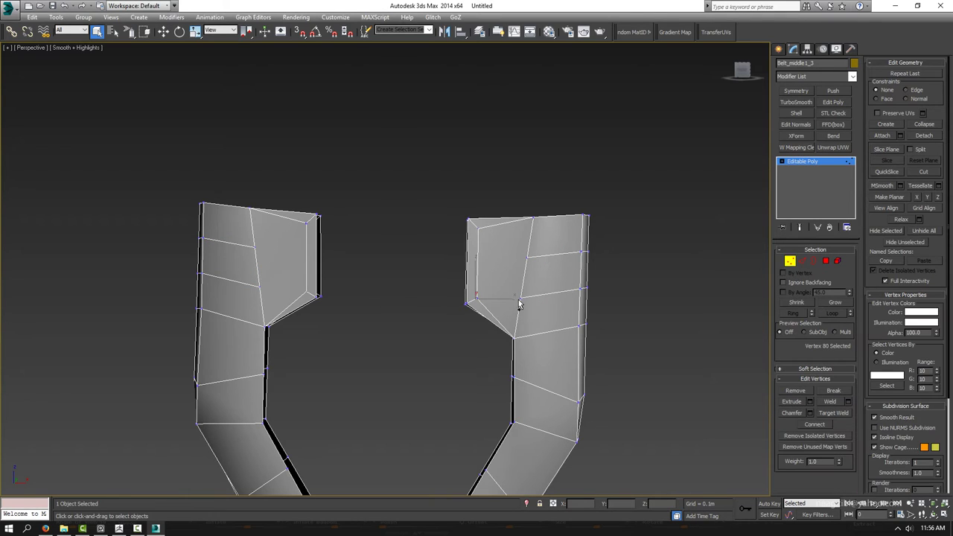
ctrl+click(519, 296)
click(479, 226)
ctrl+click(527, 257)
middle_drag(353, 256, 364, 261)
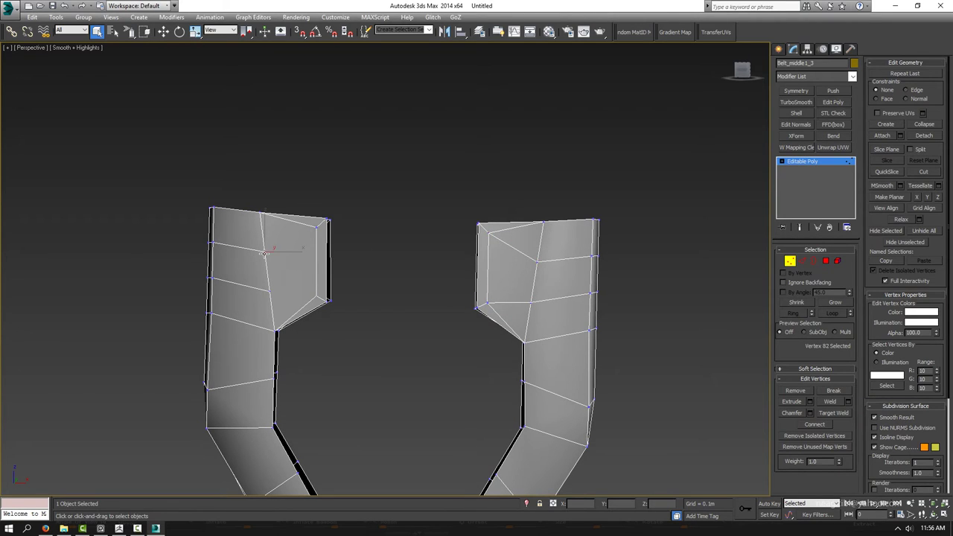
click(316, 226)
drag(271, 291, 318, 302)
Step: Select more top and lower corner vertices on the right and left prongs
mouse_move(303, 275)
alt+middle_down()
mouse_move(468, 276)
mouse_move(362, 270)
mouse_move(329, 240)
alt+middle_up()
click(330, 234)
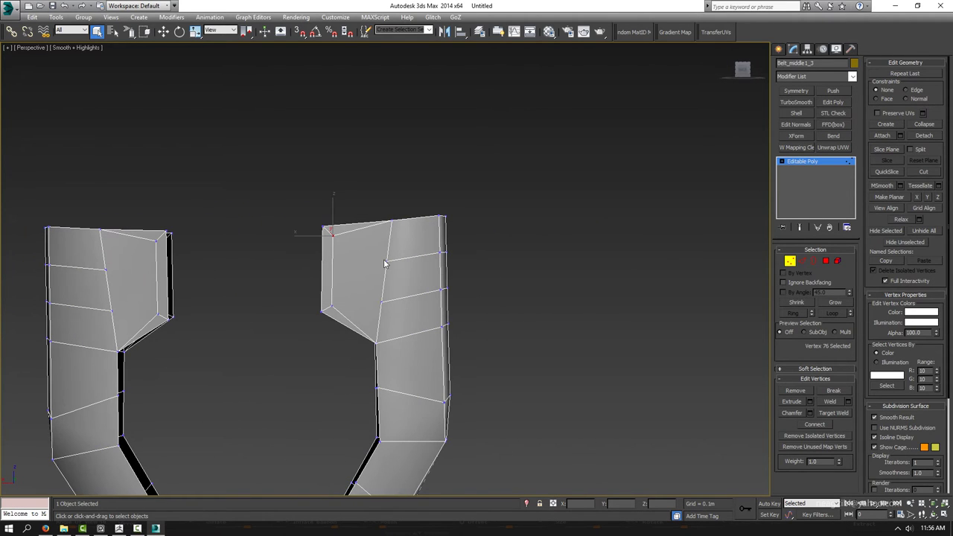
click(332, 306)
click(330, 304)
ctrl+click(379, 300)
middle_drag(295, 269, 427, 269)
click(240, 264)
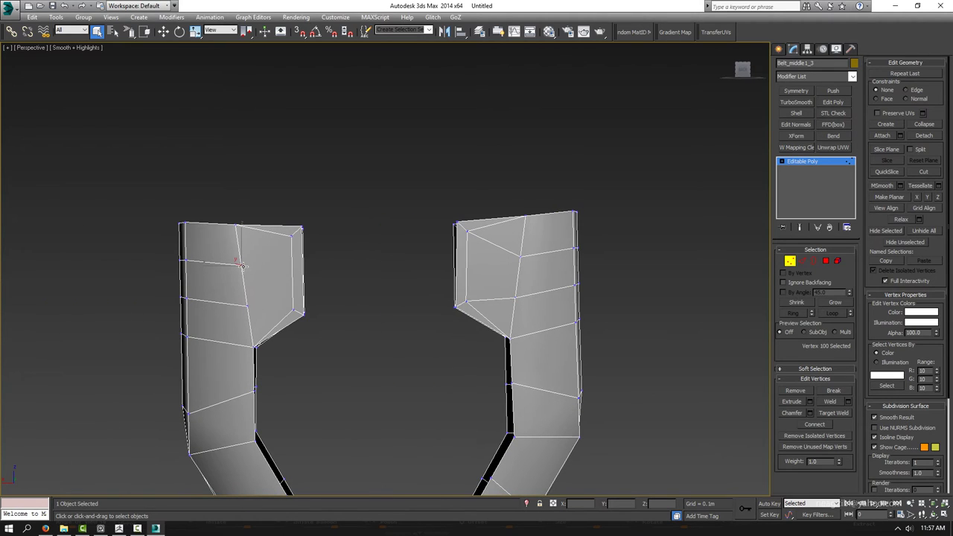
click(246, 305)
click(292, 307)
key(2)
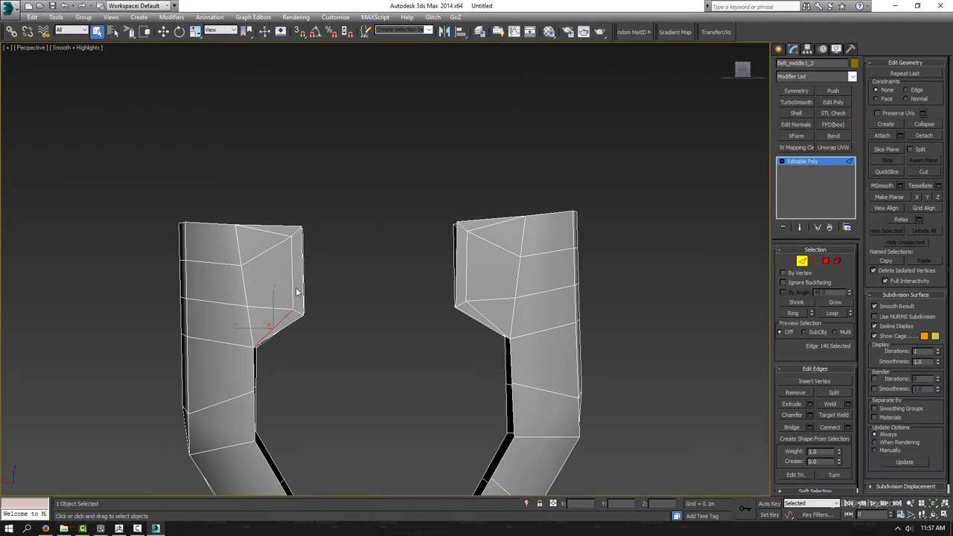
ctrl+click(292, 277)
ctrl+double_click(279, 235)
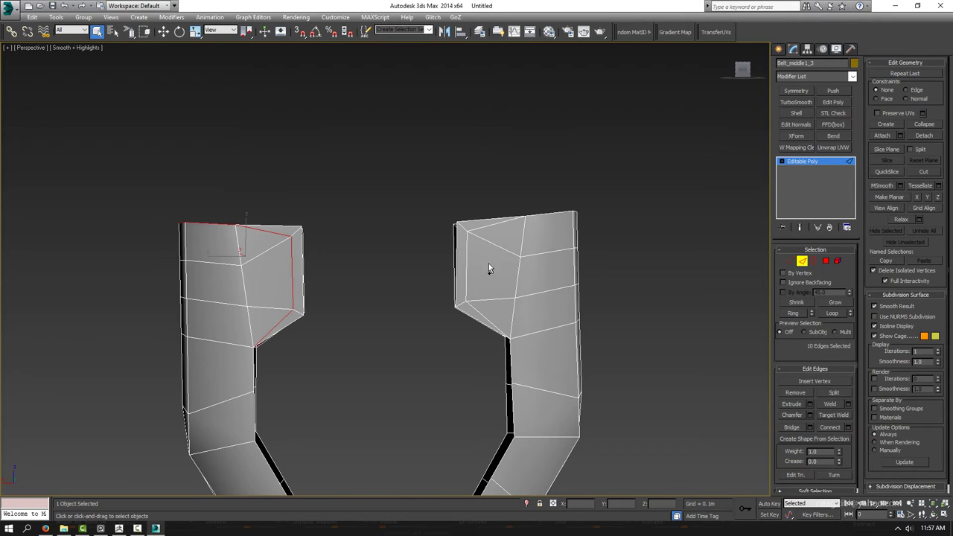
key(ctrl+z)
ctrl+click(288, 315)
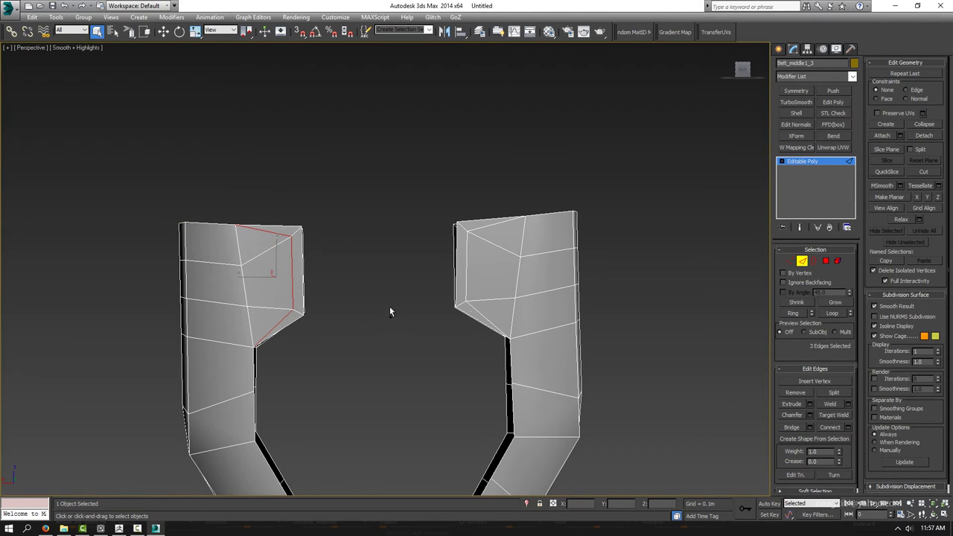
ctrl+click(480, 227)
alt+middle_drag(480, 227, 460, 266)
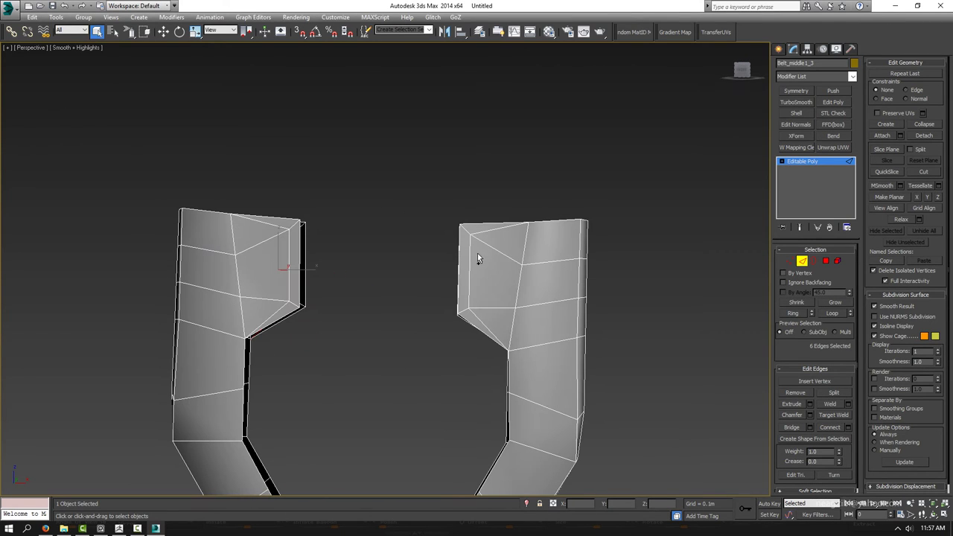
ctrl+click(470, 268)
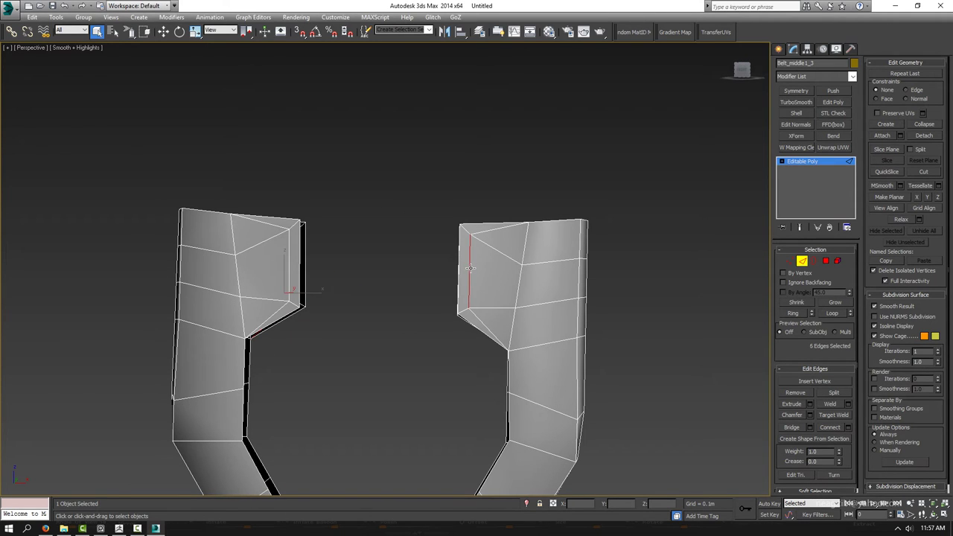
ctrl+click(477, 324)
ctrl+click(286, 306)
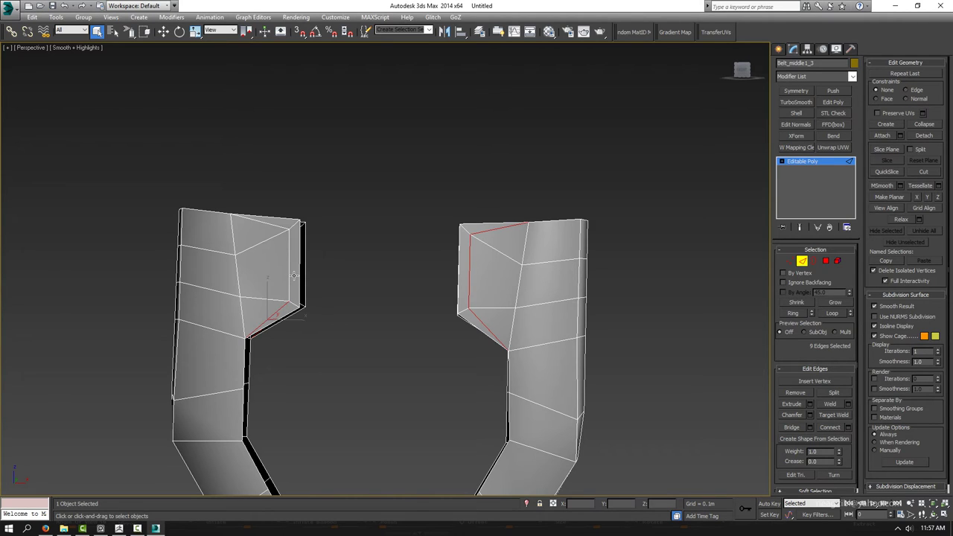
ctrl+click(289, 276)
ctrl+click(273, 232)
mouse_move(273, 232)
alt+middle_down()
mouse_move(226, 321)
mouse_move(483, 214)
alt+middle_up()
click(485, 224)
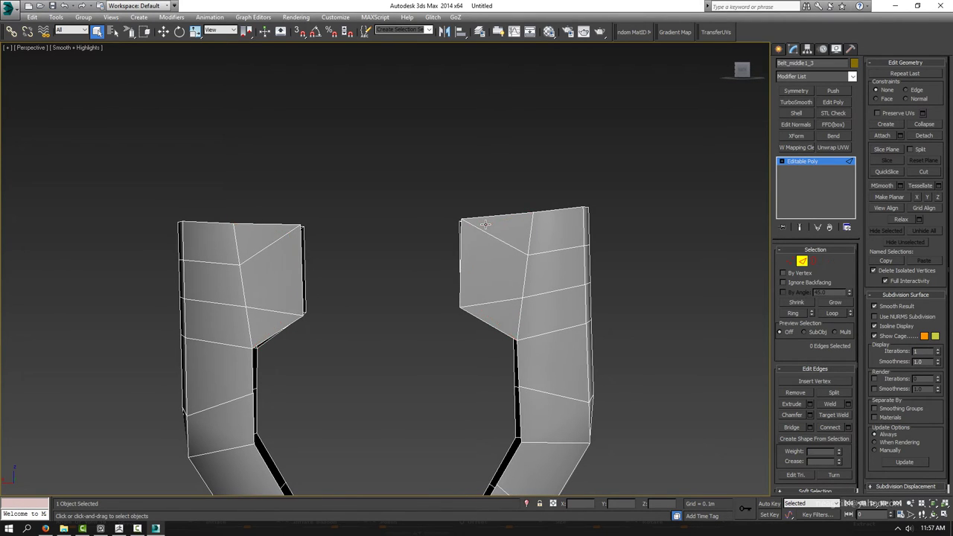
mouse_move(327, 293)
alt+middle_down()
mouse_move(456, 251)
mouse_move(442, 294)
mouse_move(403, 307)
alt+middle_up()
scroll(439, 291, up, 2)
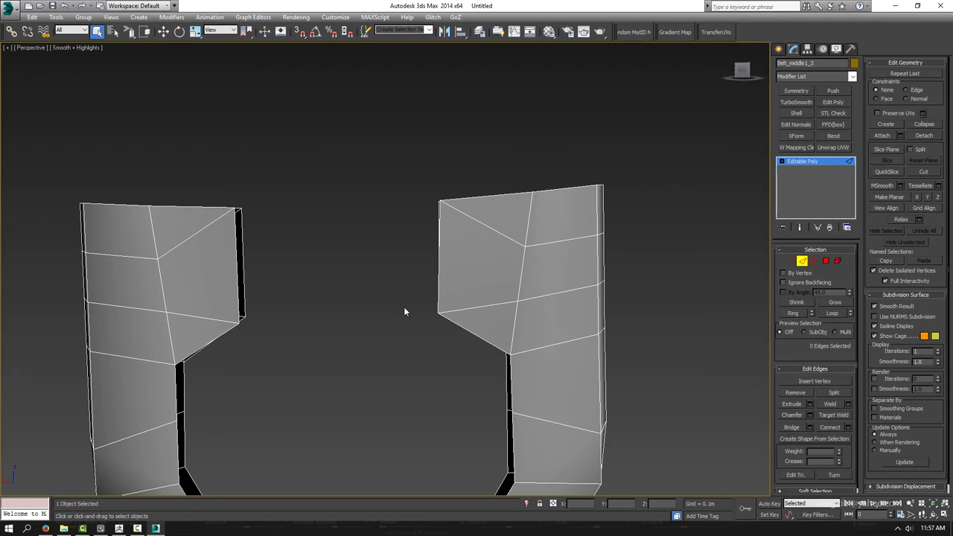
key(shift+q)
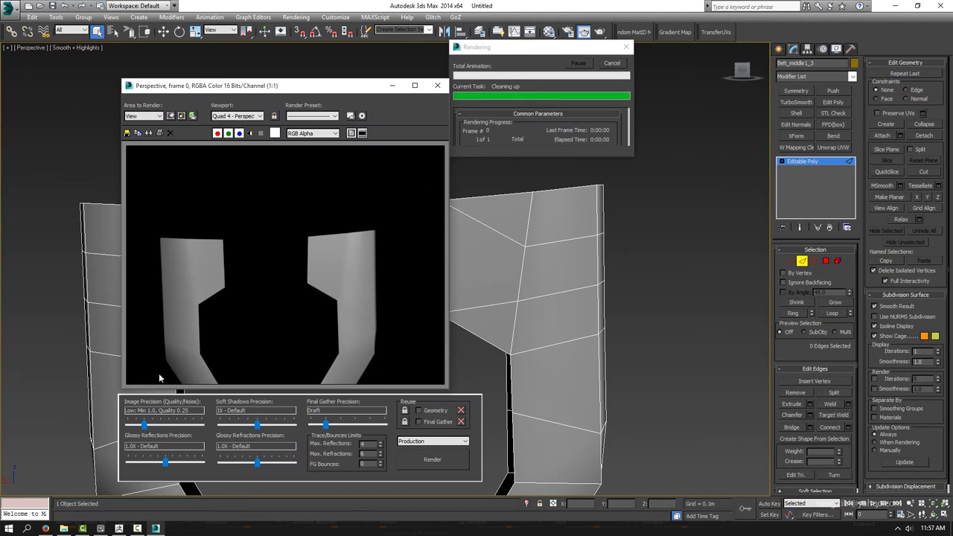
click(438, 85)
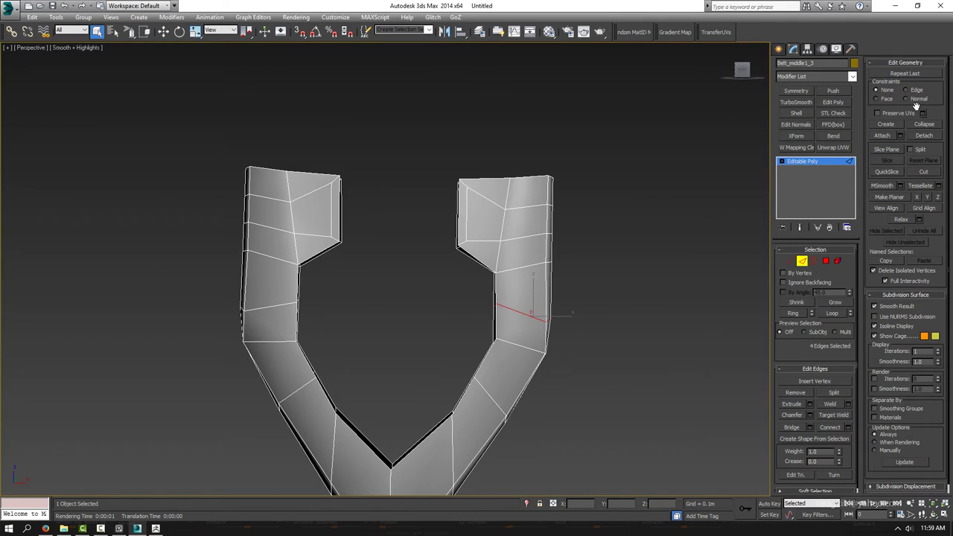
Step: Flatten the leg edge loops horizontally and raise both legs' loops slightly
click(939, 196)
click(280, 305)
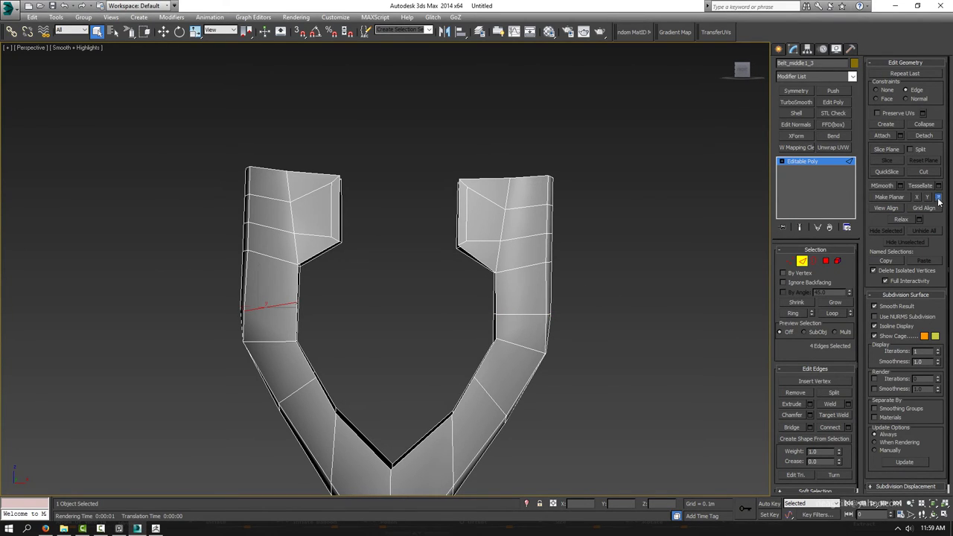
click(939, 198)
key(w)
drag(263, 281, 262, 273)
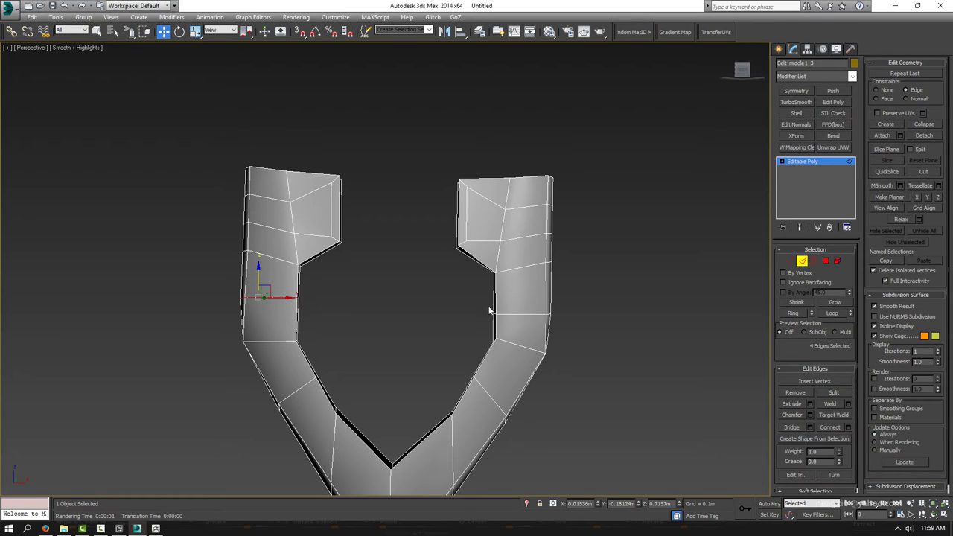
click(523, 315)
drag(531, 316, 531, 304)
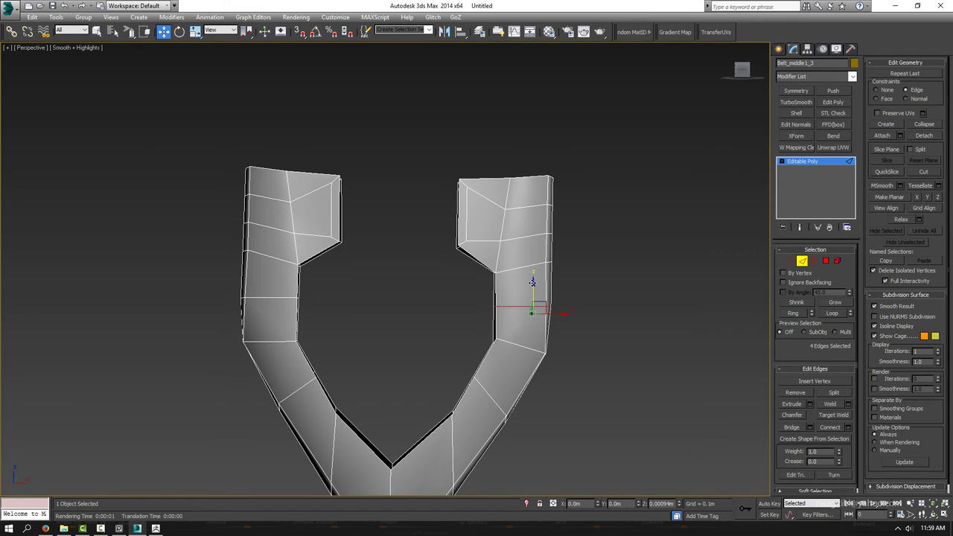
Step: Remove an edge loop from the left arm of the V
mouse_move(464, 332)
alt+middle_down()
mouse_move(436, 320)
mouse_move(418, 335)
mouse_move(388, 330)
mouse_move(432, 330)
alt+middle_up()
click(432, 369)
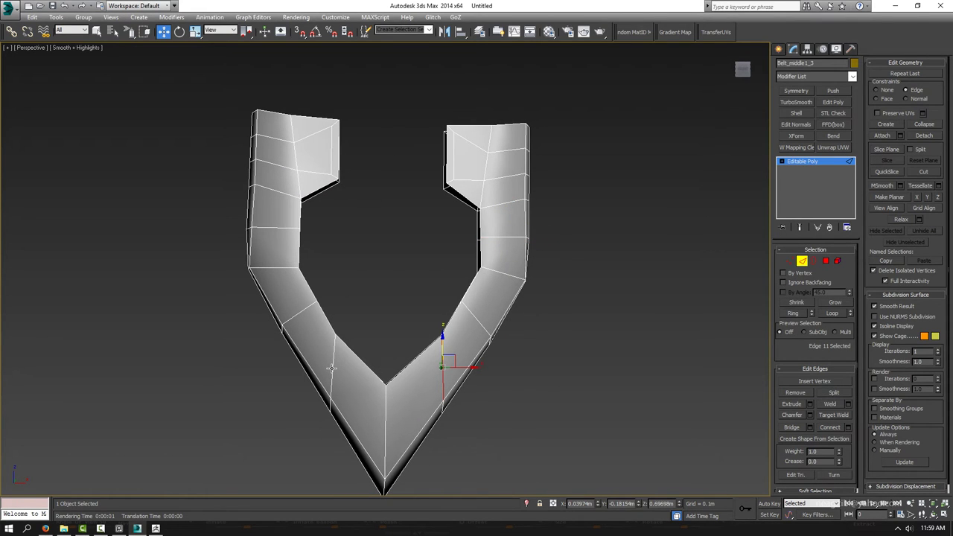
ctrl+click(332, 368)
click(831, 313)
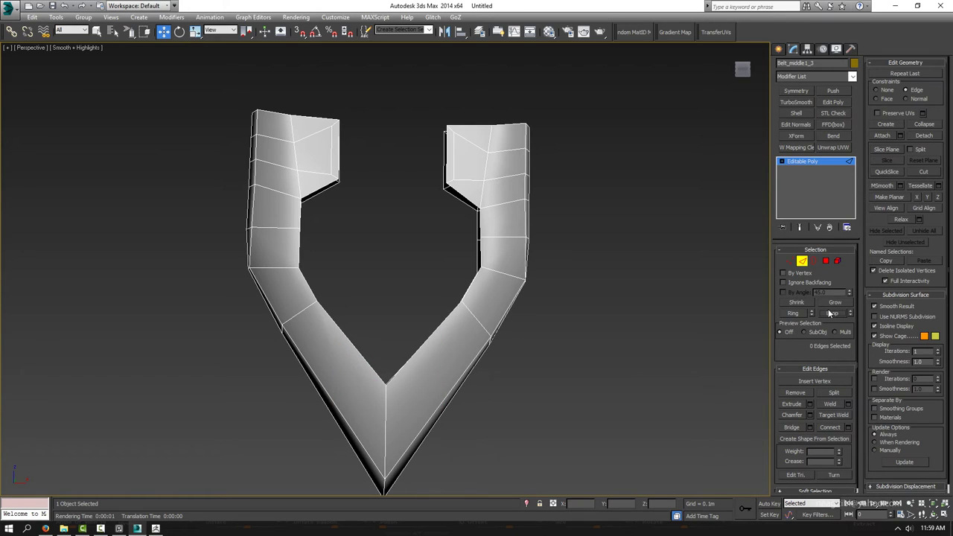
double_click(306, 307)
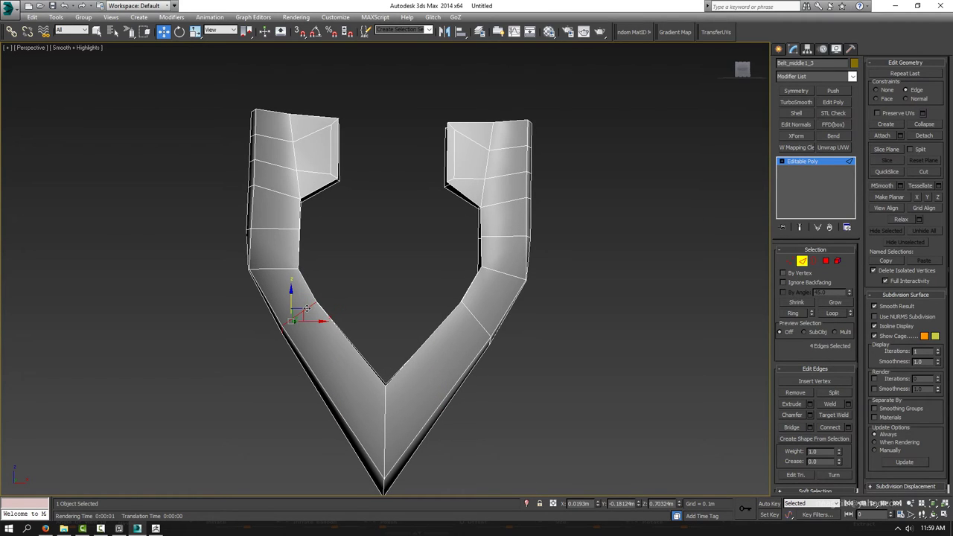
key(BackSpace)
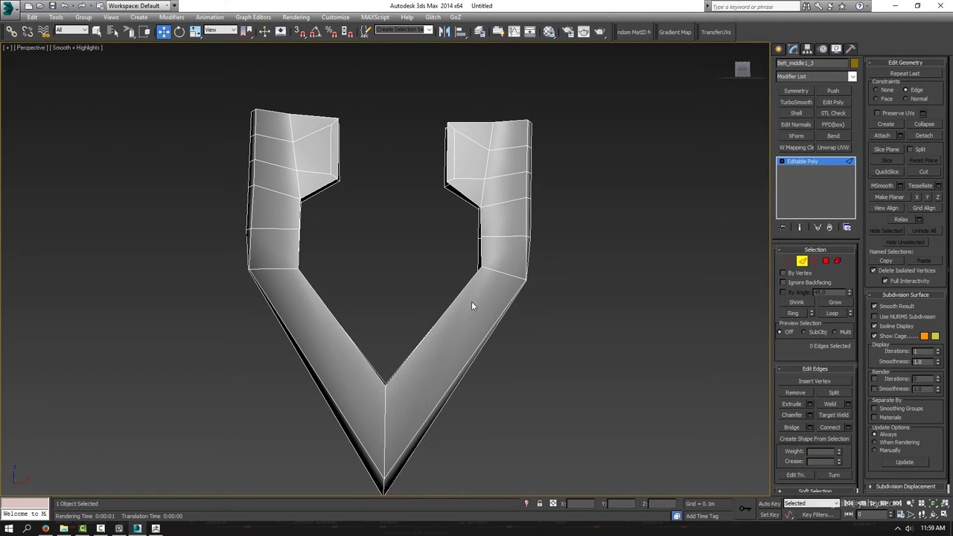
Step: Connect a new edge loop across the right arm and another across the left arm
double_click(442, 311)
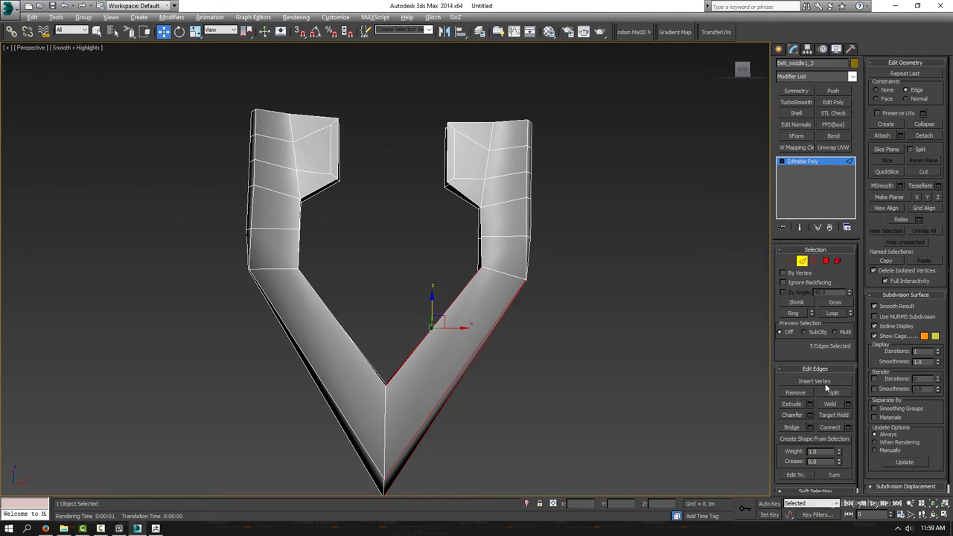
click(848, 426)
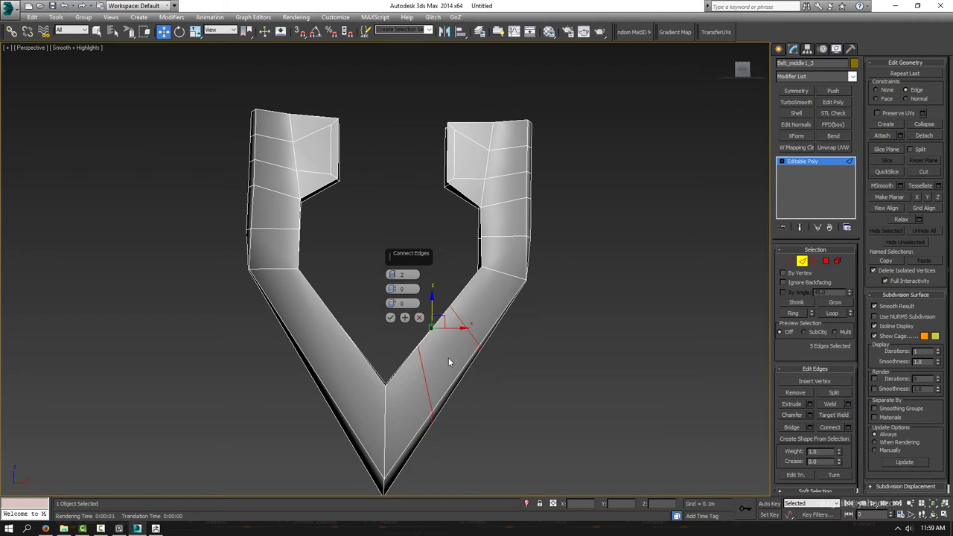
click(390, 318)
double_click(298, 352)
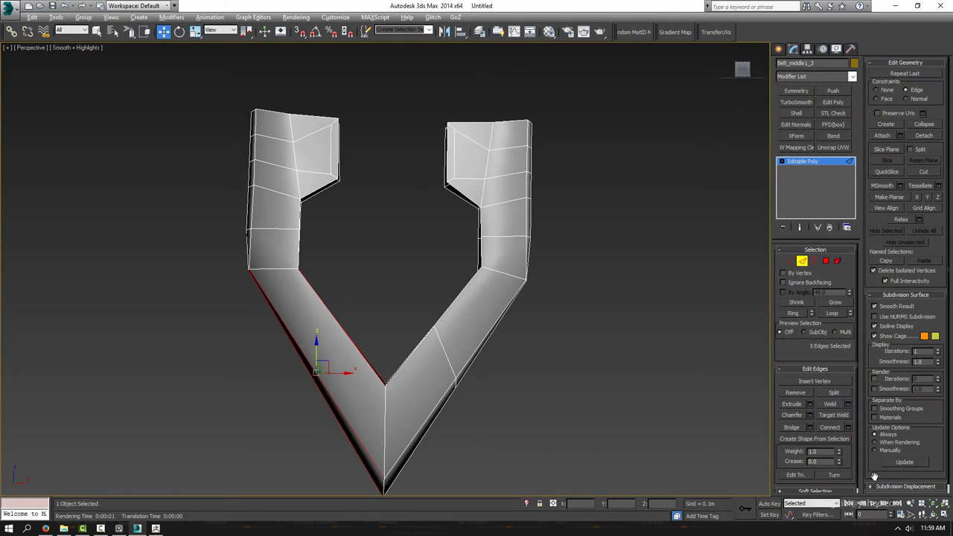
click(837, 431)
alt+middle_drag(398, 381, 432, 363)
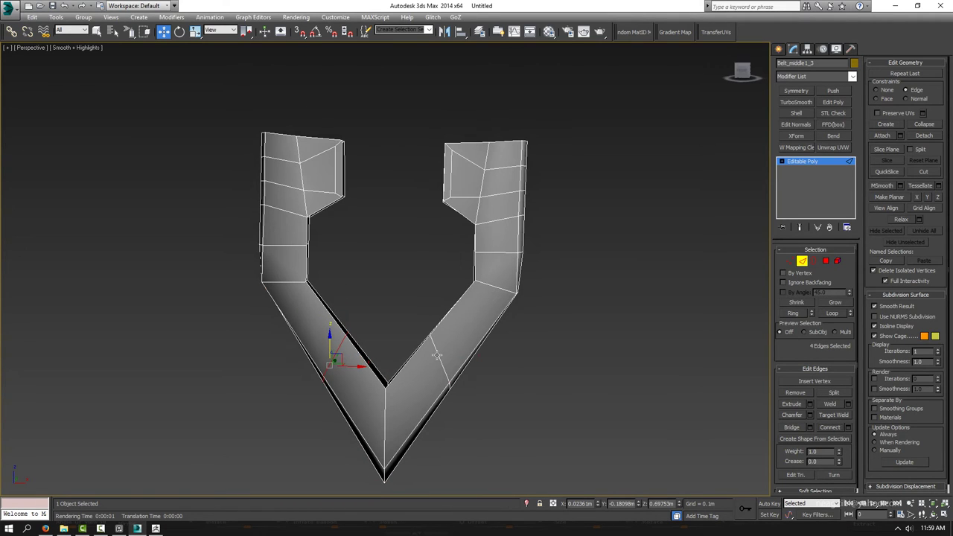
Step: Chamfer the new loops on both arms so each splits into a pair
ctrl+double_click(438, 355)
click(809, 415)
alt+middle_drag(477, 397, 462, 383)
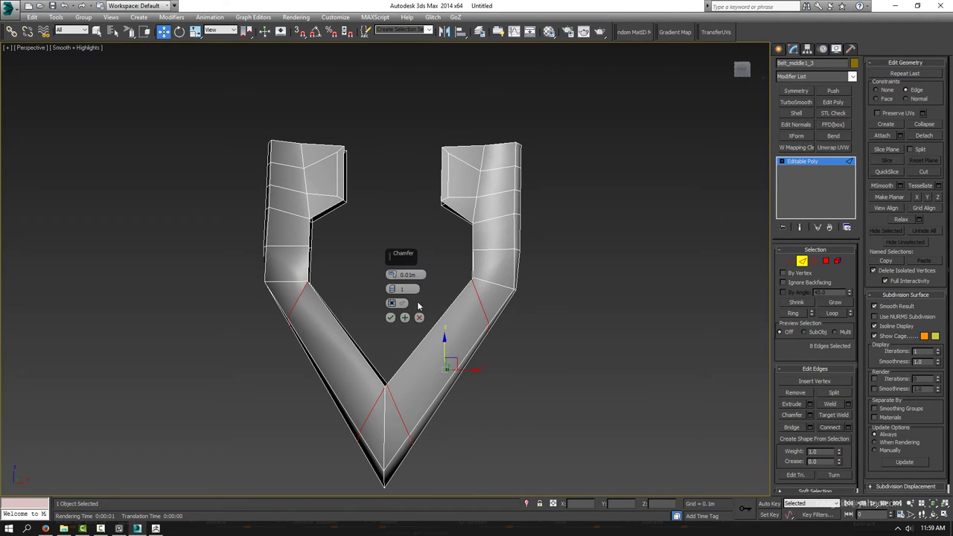
drag(393, 274, 394, 270)
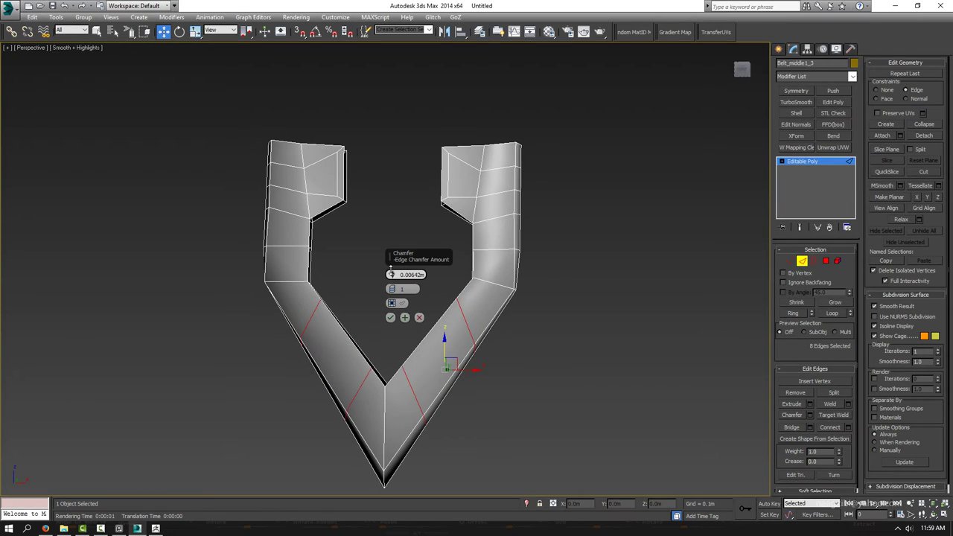
click(391, 317)
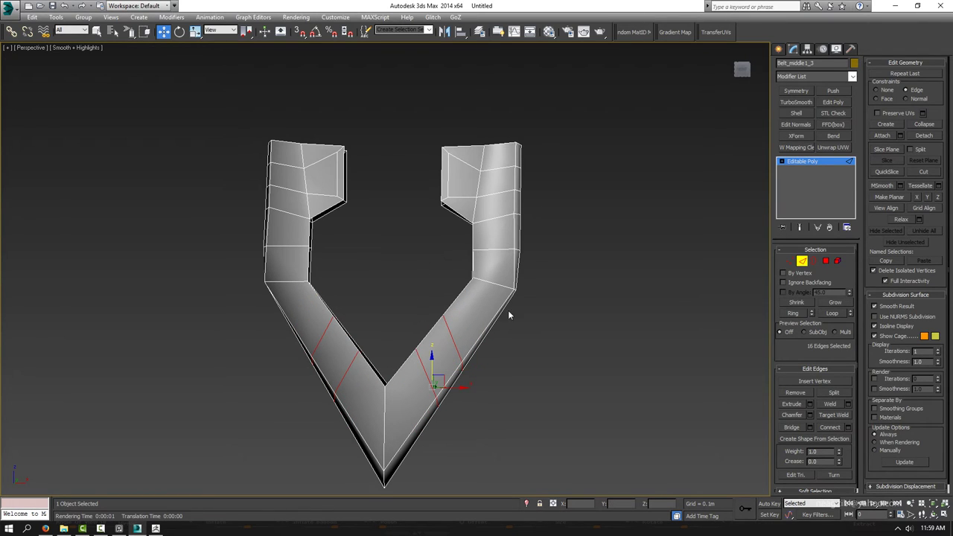
Step: Select a chamfered loop on the right arm and adjust its rotation
click(463, 322)
double_click(465, 319)
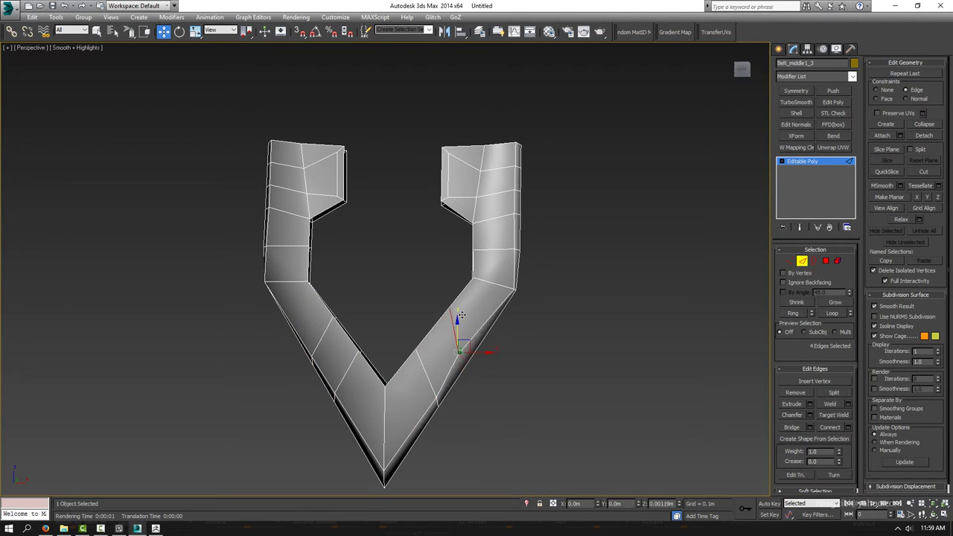
key(e)
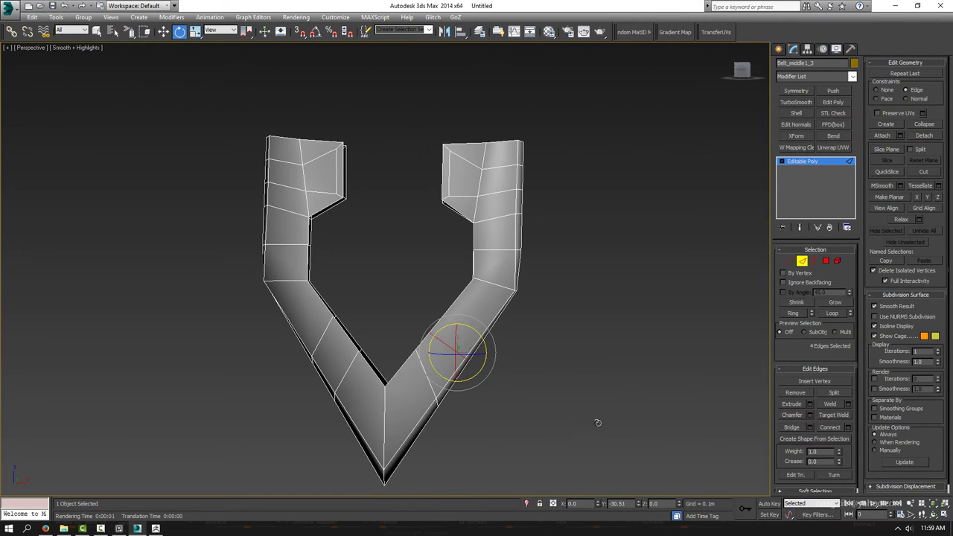
key(w)
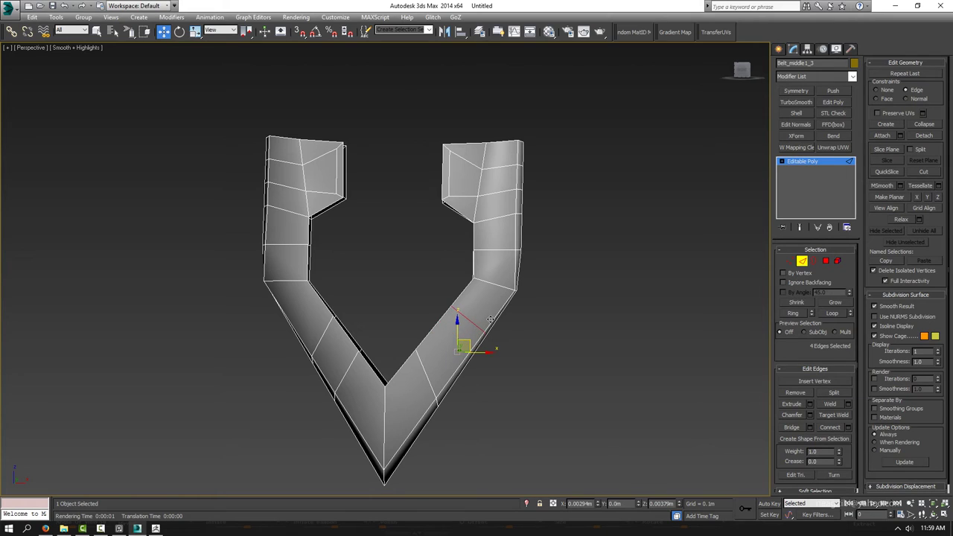
Step: Rotate a left-arm chamfered loop to angle it, slide it toward the inner corner, then rotate another right-arm loop
click(319, 339)
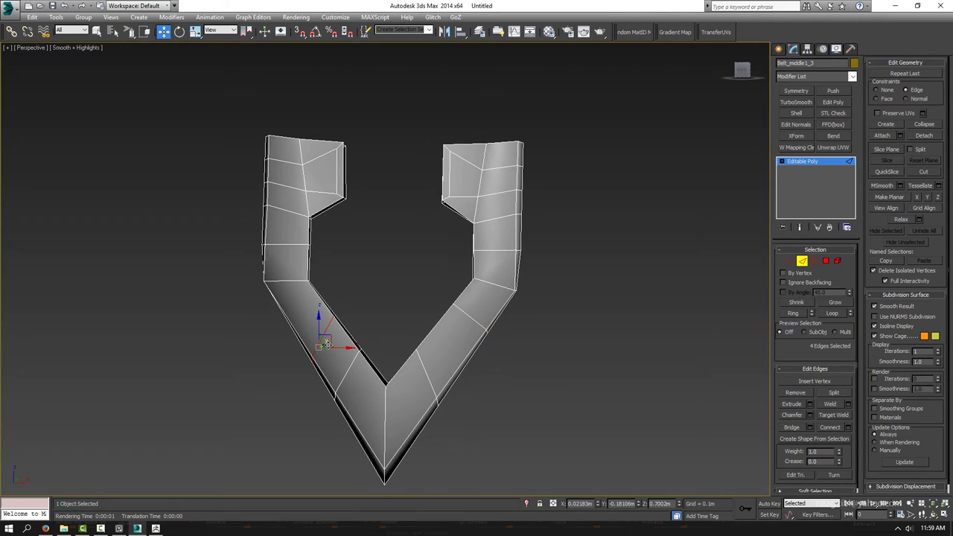
key(e)
mouse_move(321, 340)
alt+middle_down()
mouse_move(360, 332)
mouse_move(412, 430)
alt+middle_up()
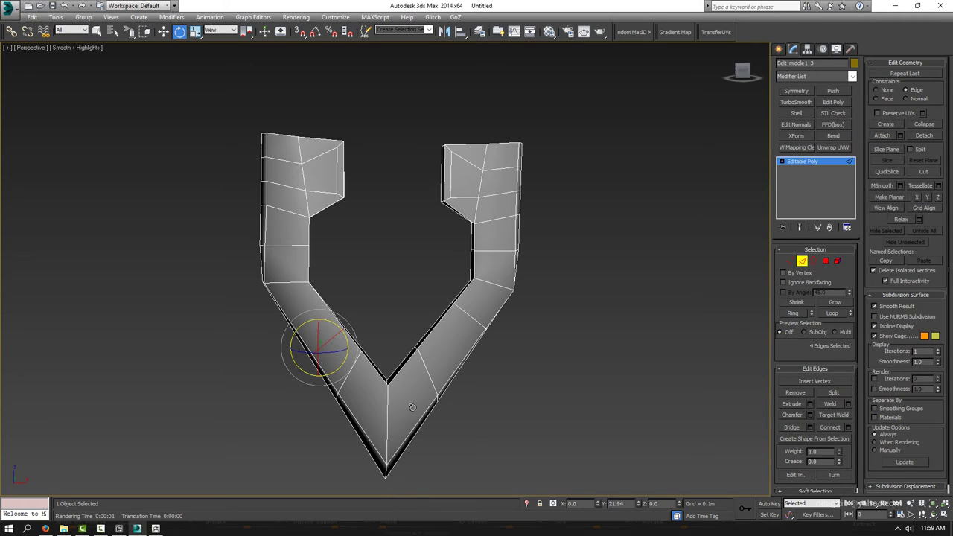
key(w)
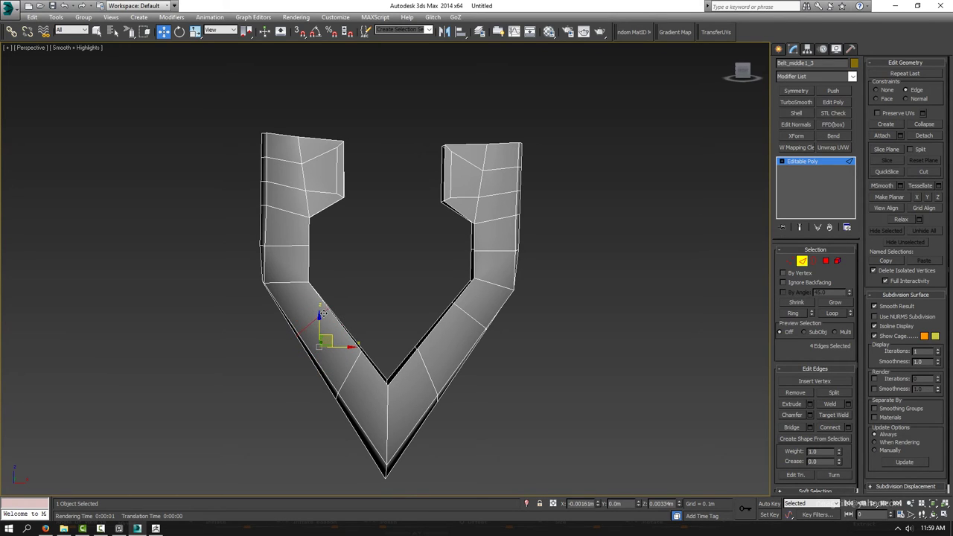
drag(328, 328, 351, 374)
key(e)
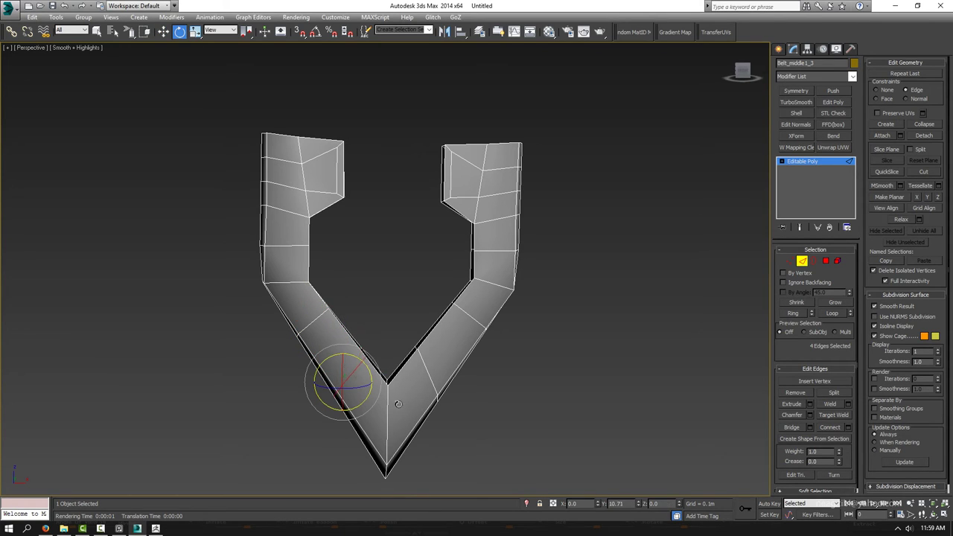
key(w)
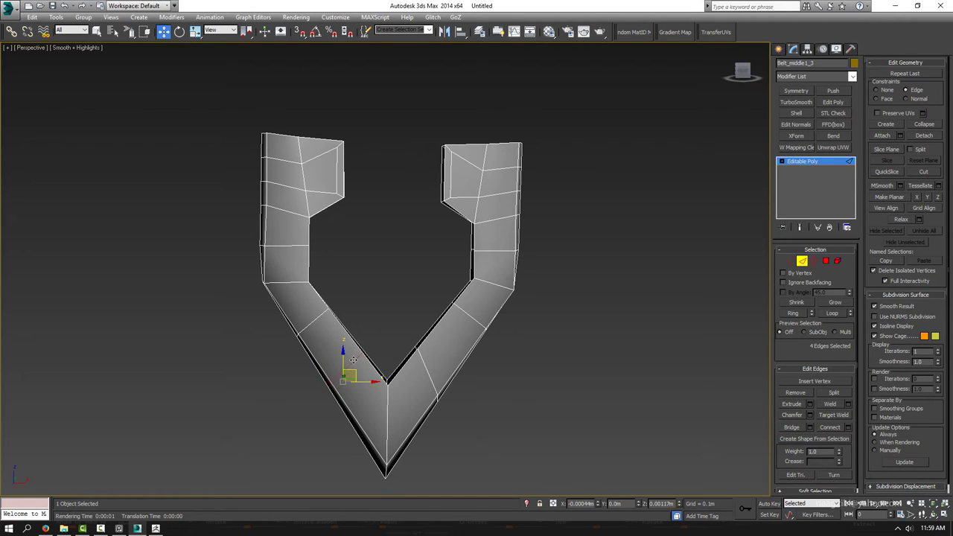
double_click(433, 373)
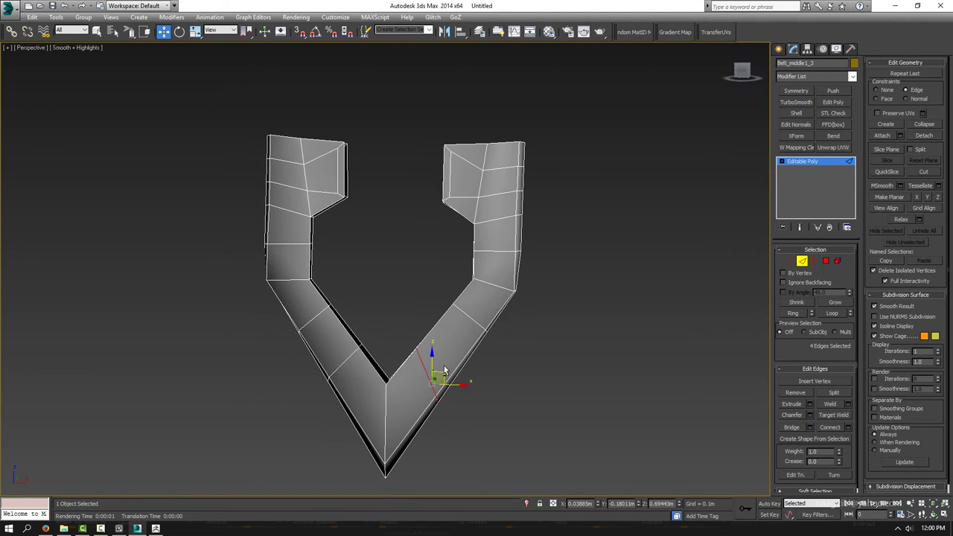
key(e)
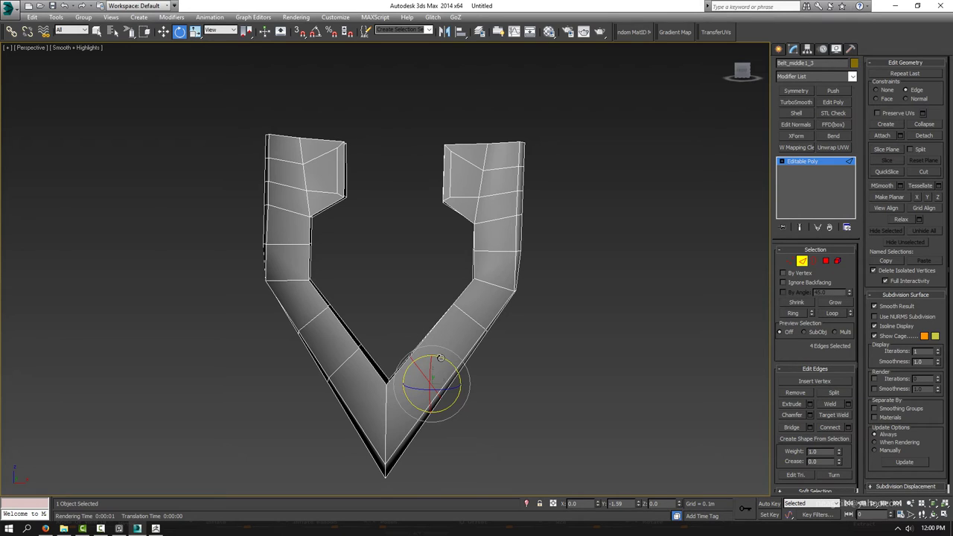
Step: Connect the edge ring on the V's lower right side with a new edge slid toward the point
key(w)
drag(441, 370, 450, 358)
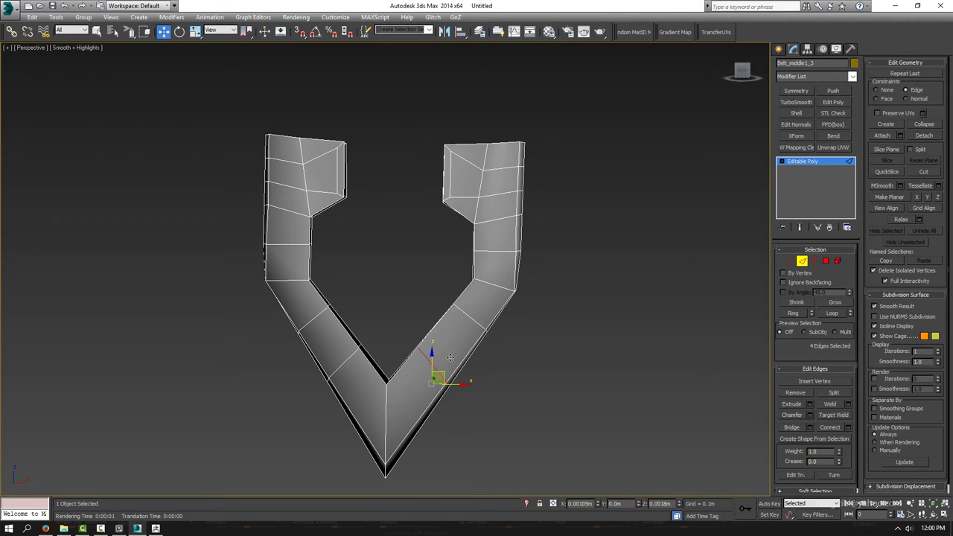
click(387, 436)
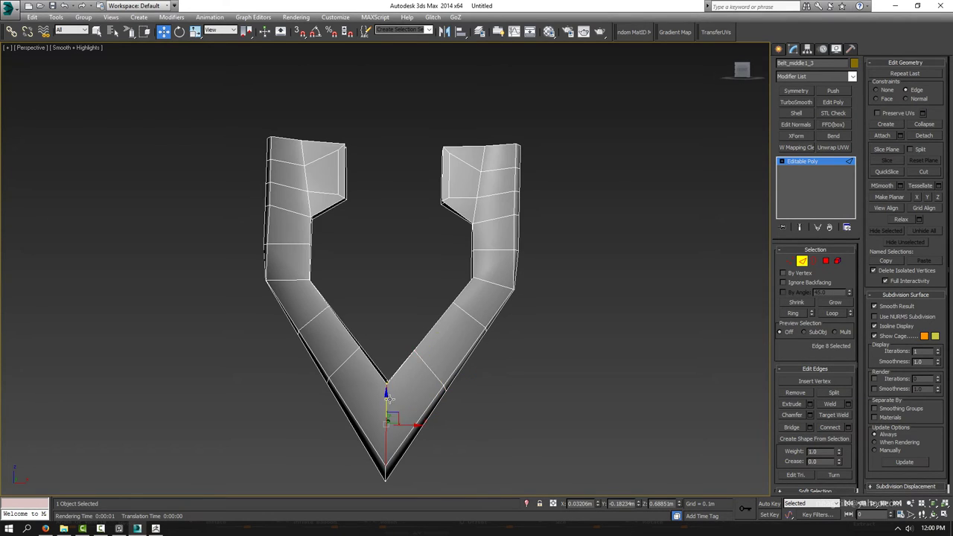
double_click(426, 431)
key(q)
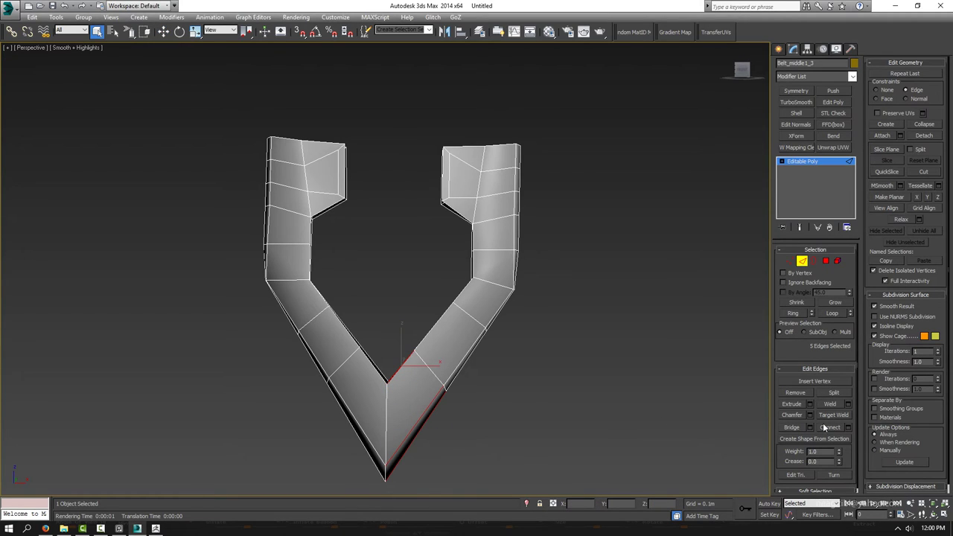
click(850, 428)
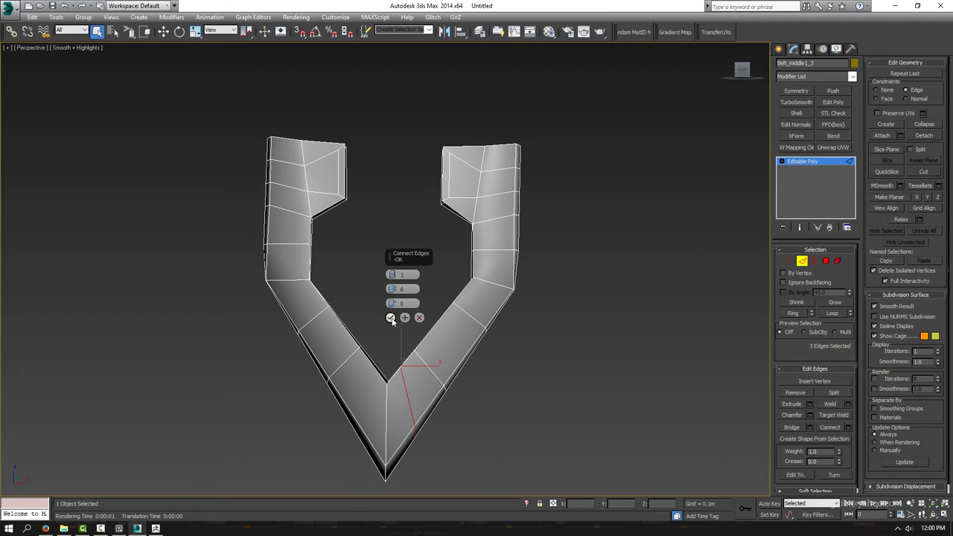
drag(393, 304, 378, 309)
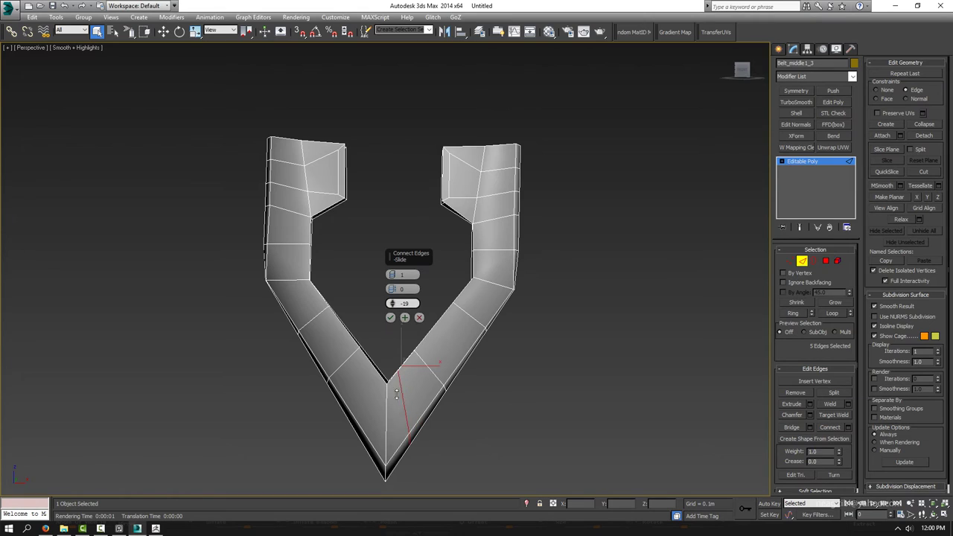
click(391, 318)
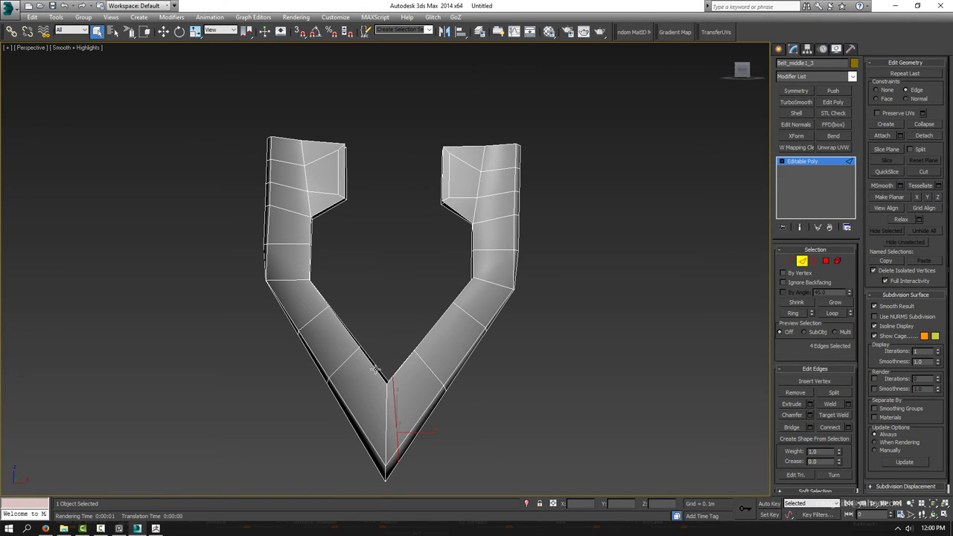
Step: Connect the V's lower left edges with the same slide value
ctrl+click(375, 369)
click(848, 428)
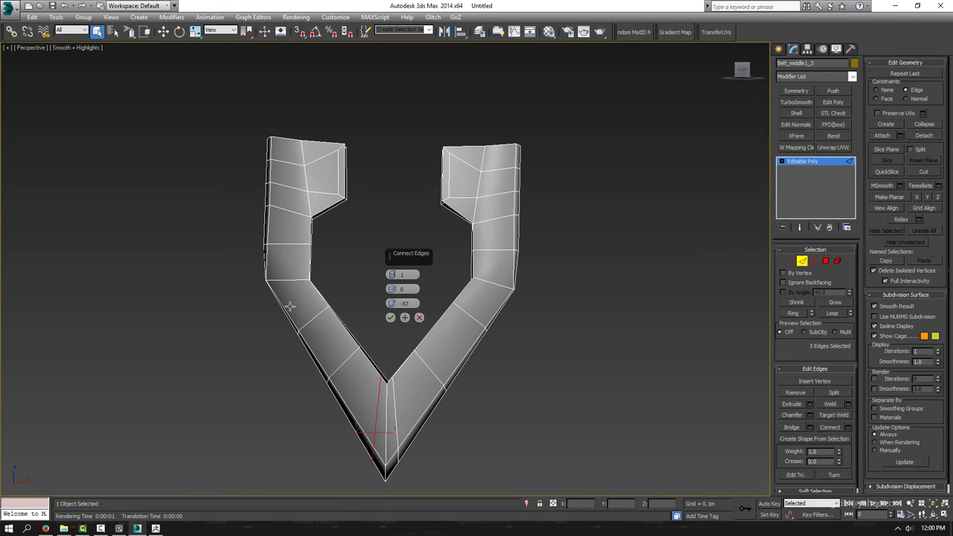
click(390, 317)
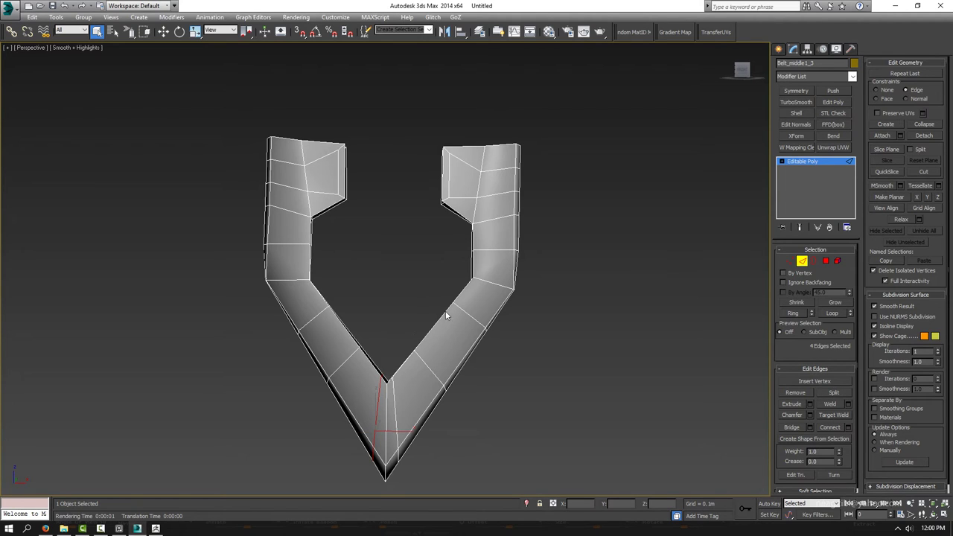
Step: Rotate the new edges slightly so they follow the V's tip
key(e)
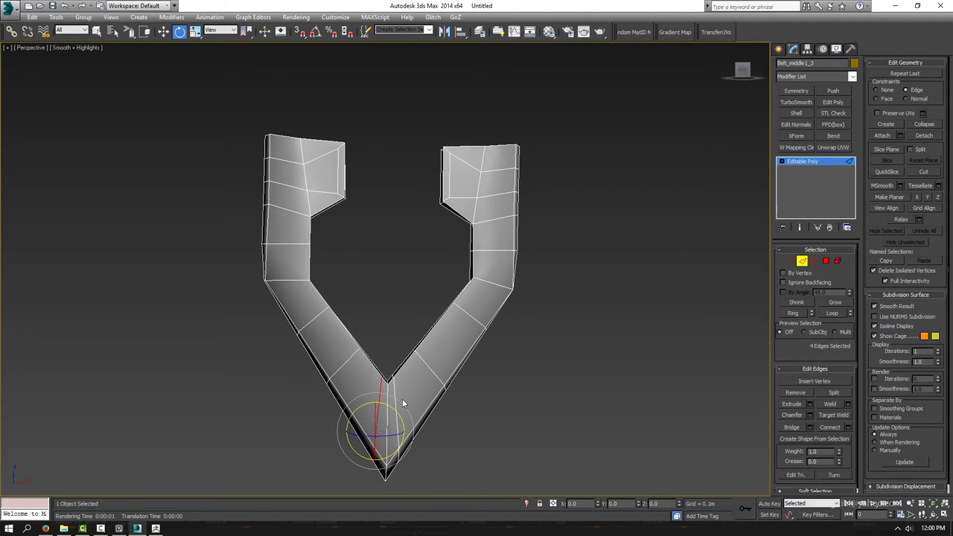
drag(395, 413, 381, 389)
key(ctrl+z)
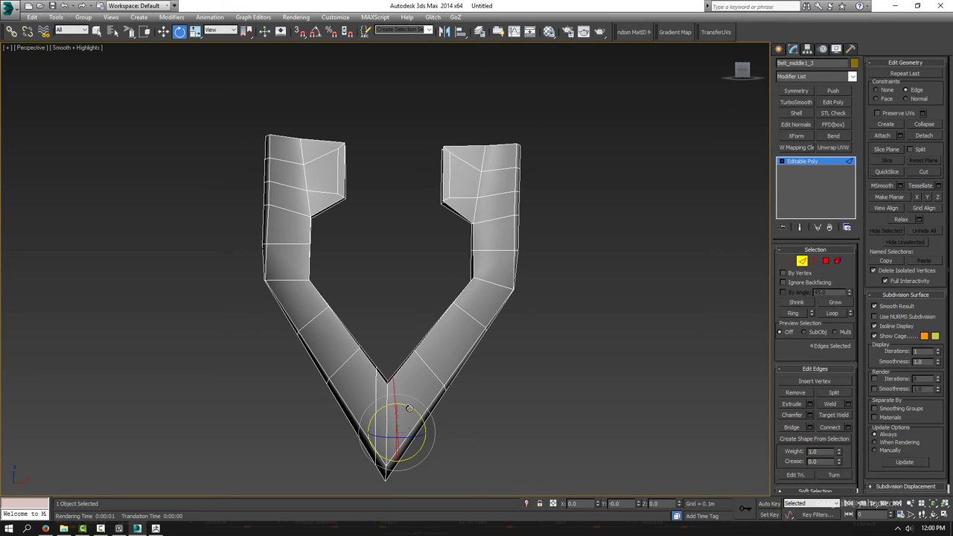
drag(409, 409, 447, 410)
click(472, 406)
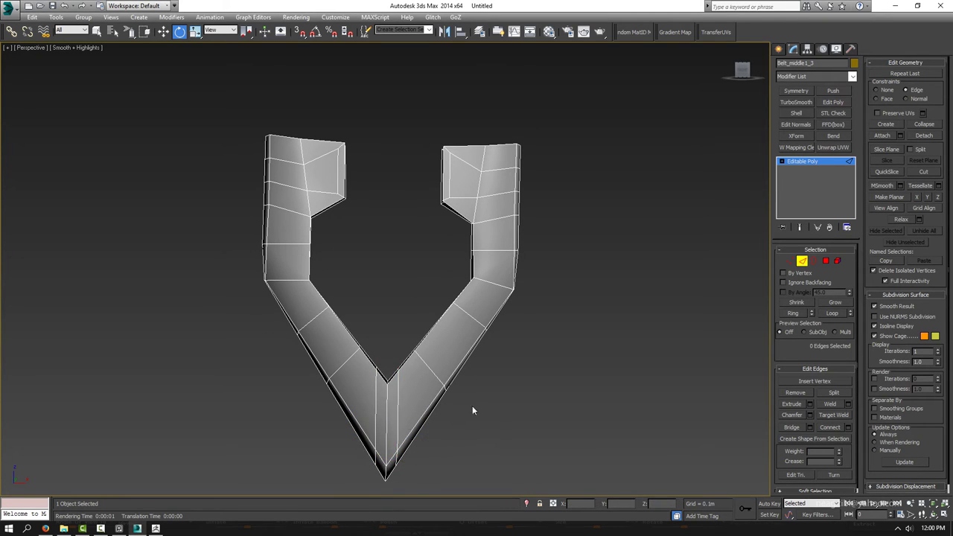
mouse_move(472, 406)
alt+middle_down()
mouse_move(451, 359)
mouse_move(472, 339)
alt+middle_up()
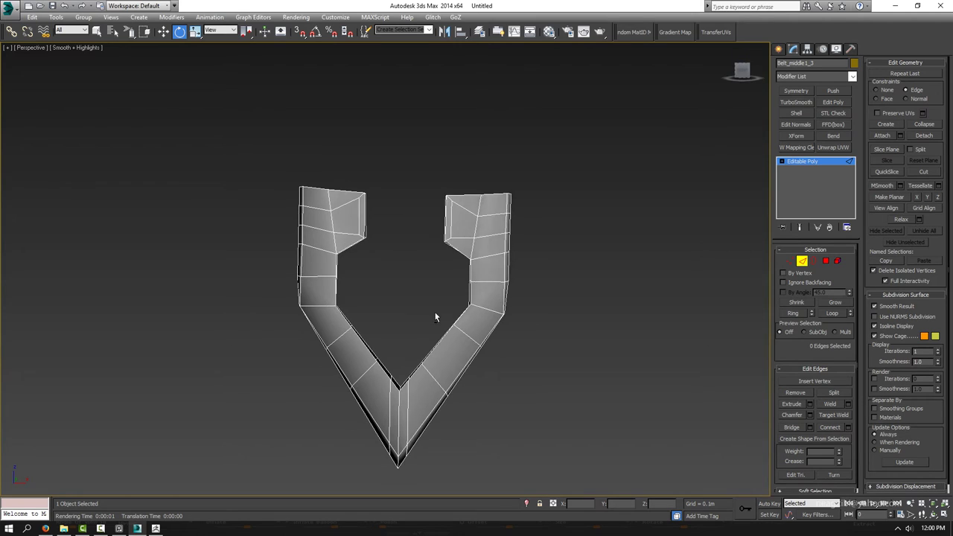
Step: With Face constraint on, slide the right arm's top corner vertex along the surface
alt+middle_drag(420, 254, 448, 233)
key(1)
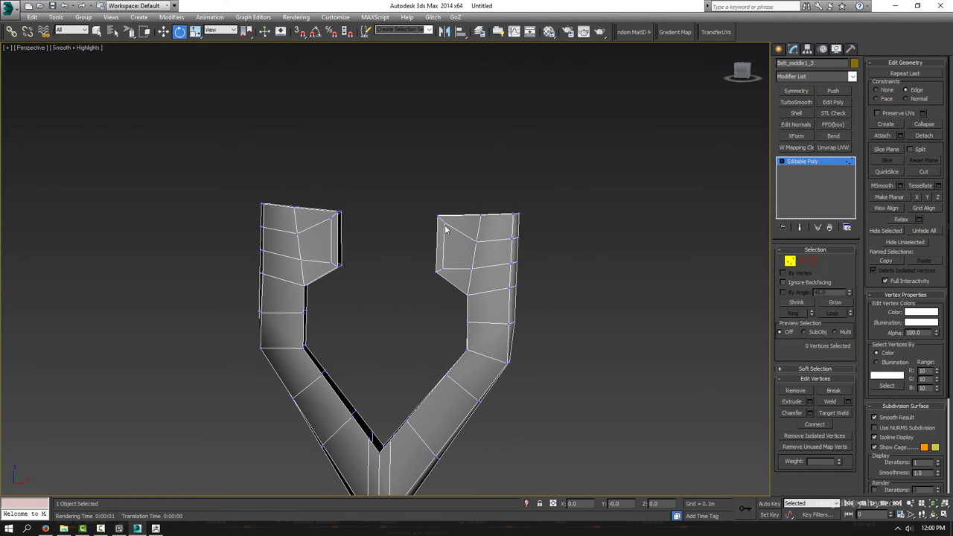
click(443, 221)
key(w)
scroll(450, 223, up, 2)
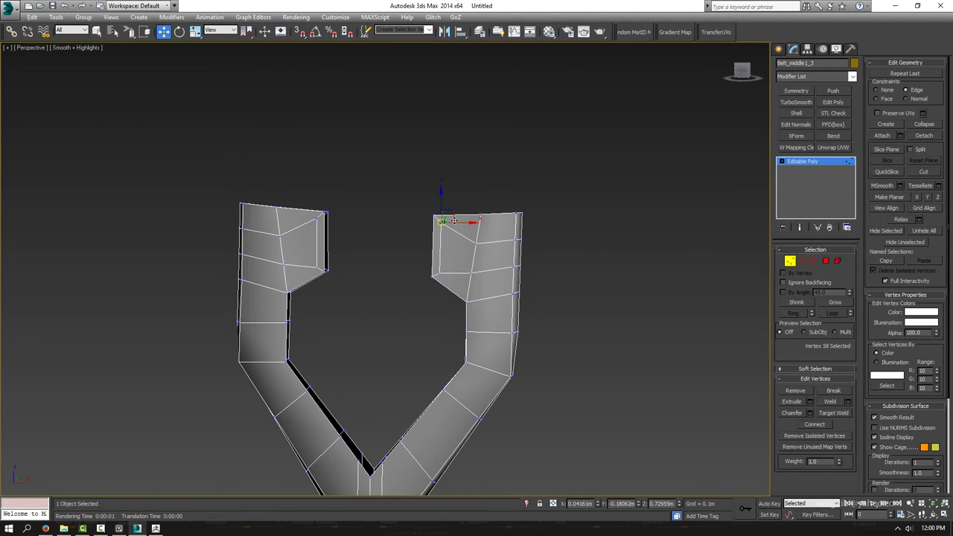
click(877, 98)
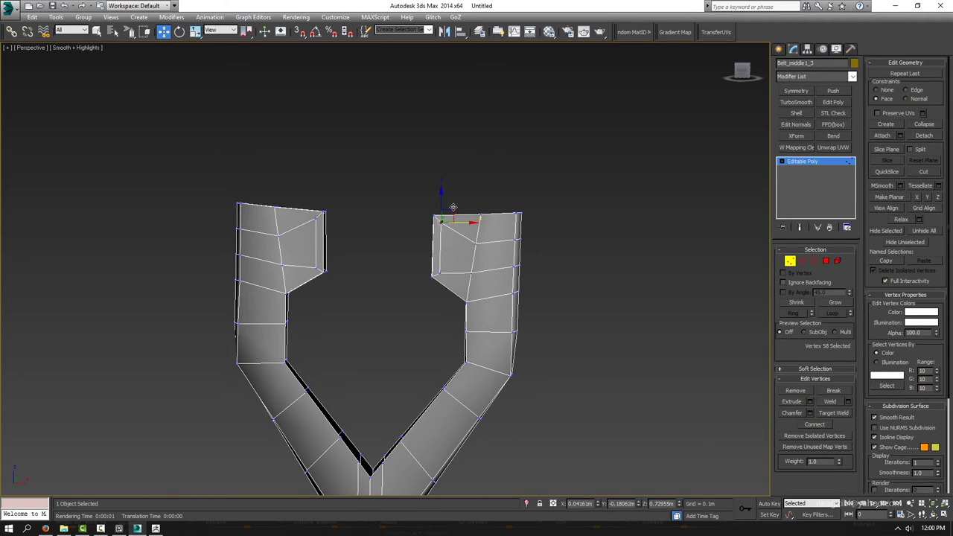
drag(451, 217, 453, 227)
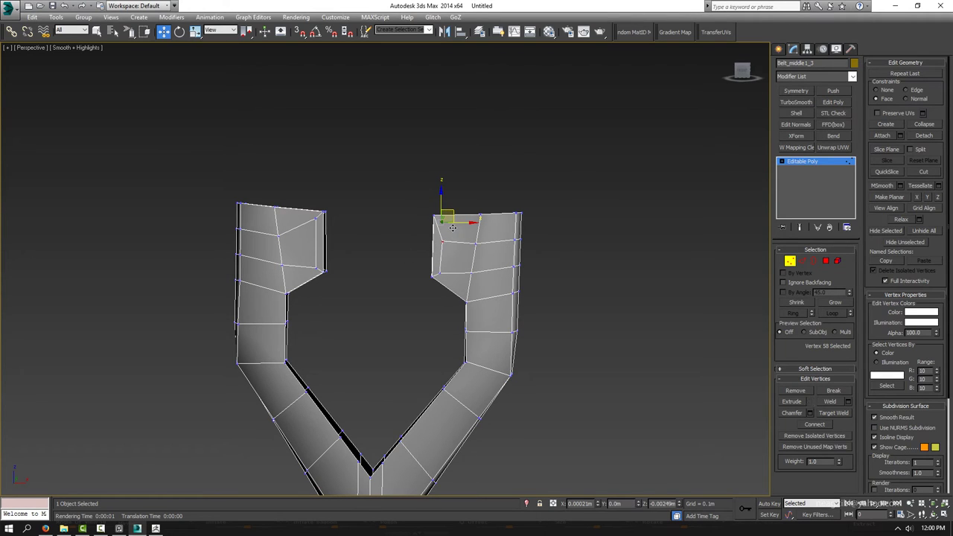
Step: Select the corner vertices at the tops of both arms
click(439, 274)
click(439, 274)
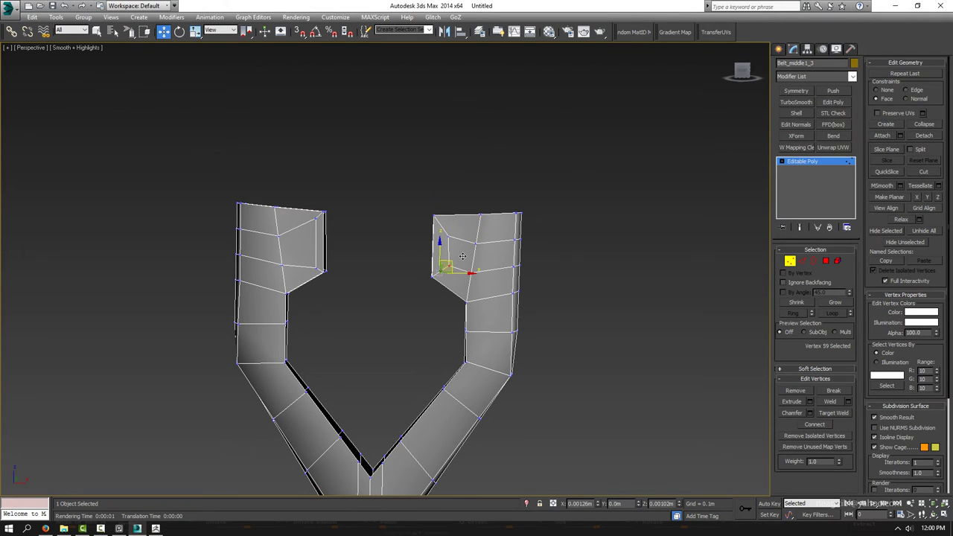
click(318, 216)
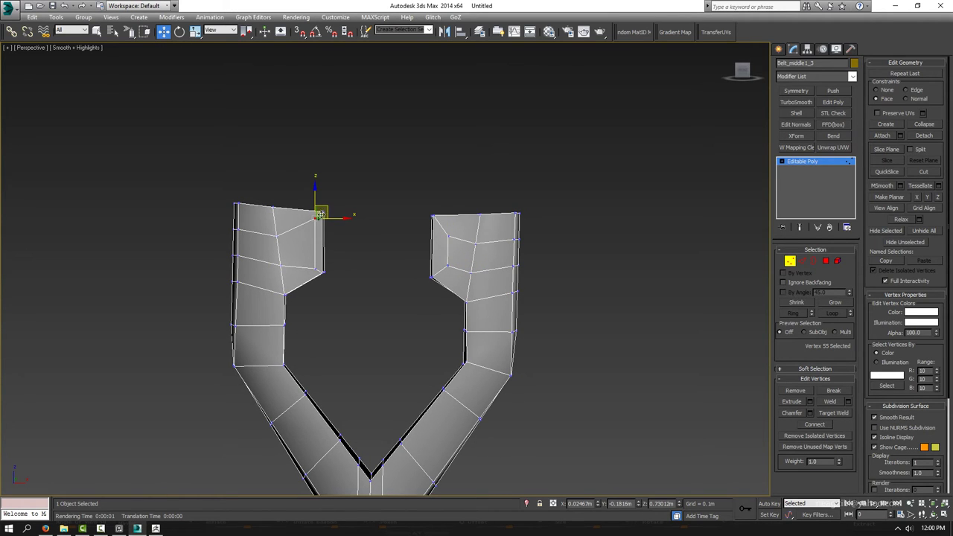
click(321, 268)
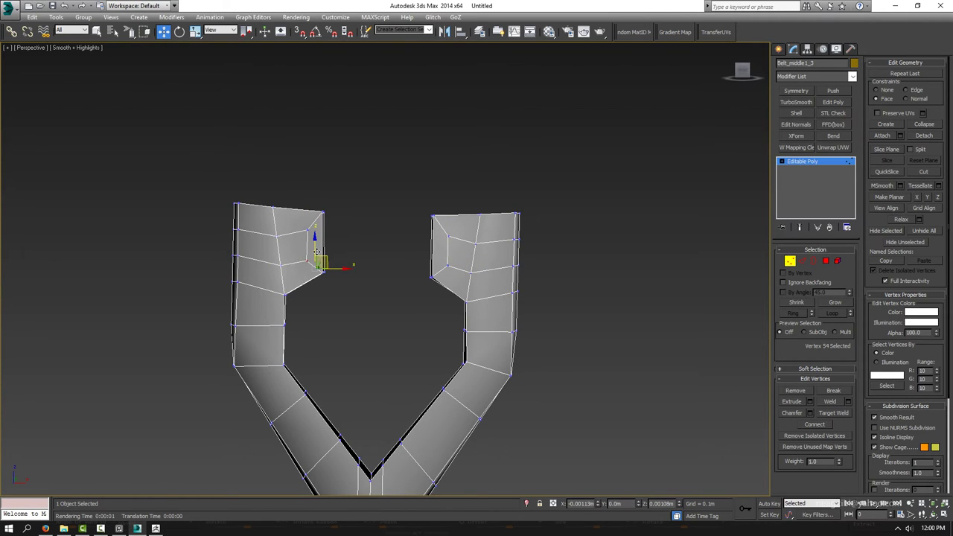
mouse_move(415, 236)
alt+middle_down()
mouse_move(264, 233)
mouse_move(302, 270)
alt+middle_up()
click(298, 218)
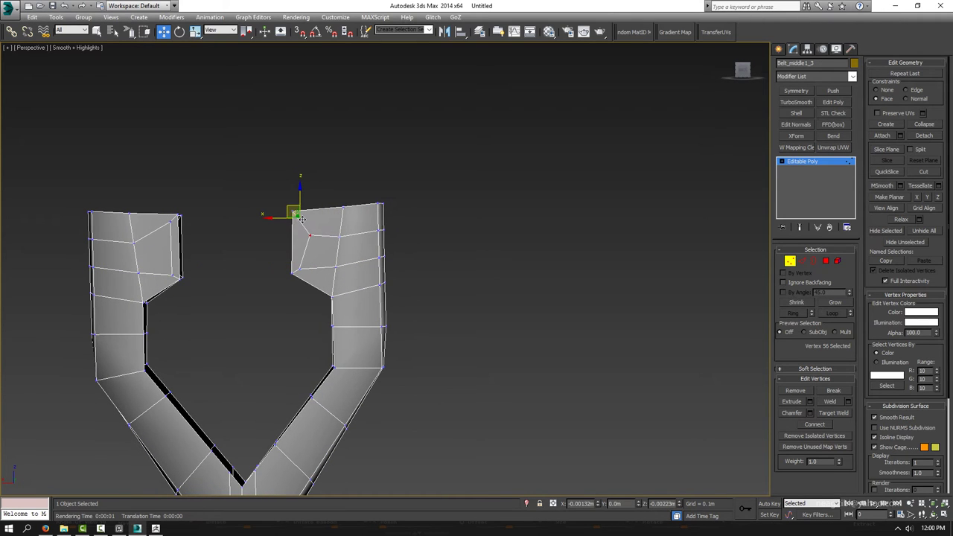
click(294, 271)
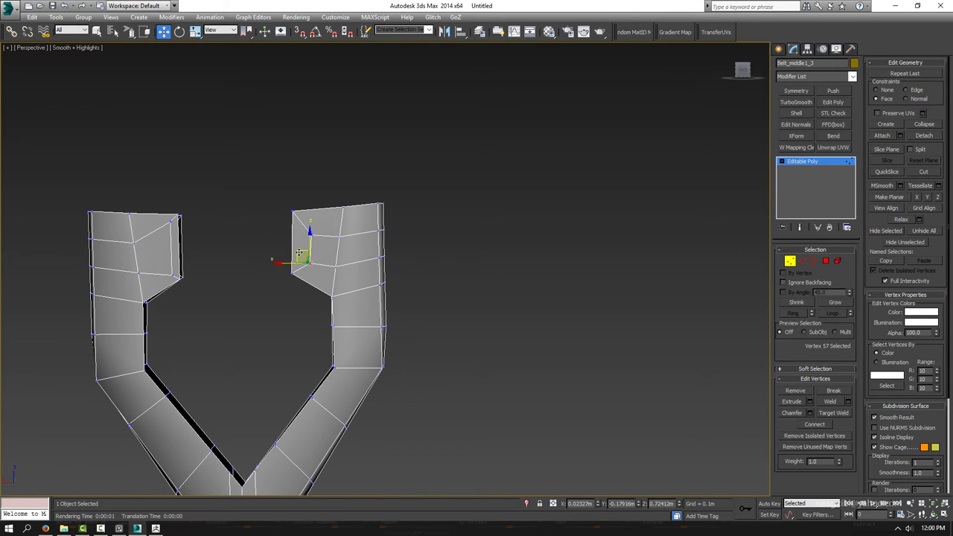
alt+middle_drag(301, 252, 309, 222)
Step: Pull the left arm's upper vertices up and left into a squarer panel
click(296, 213)
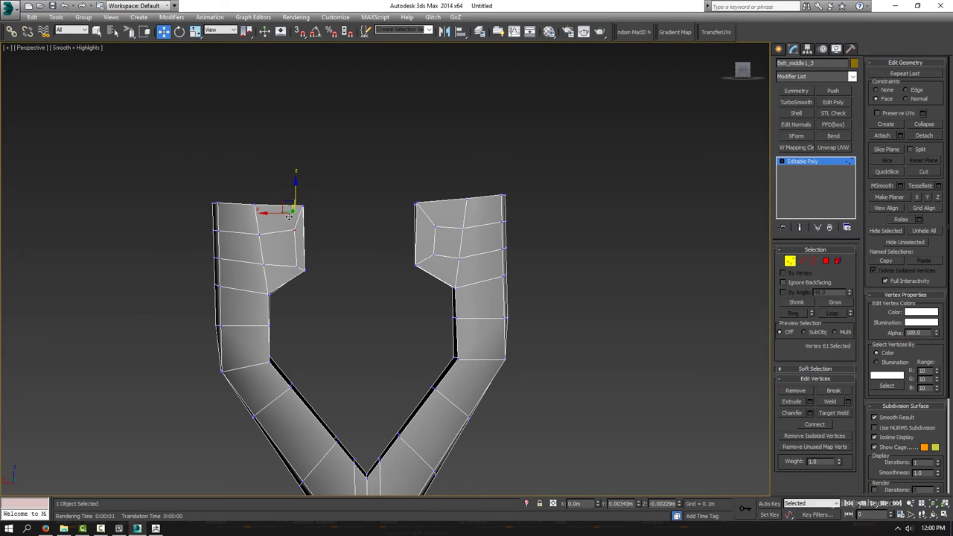
click(289, 225)
drag(287, 223, 268, 236)
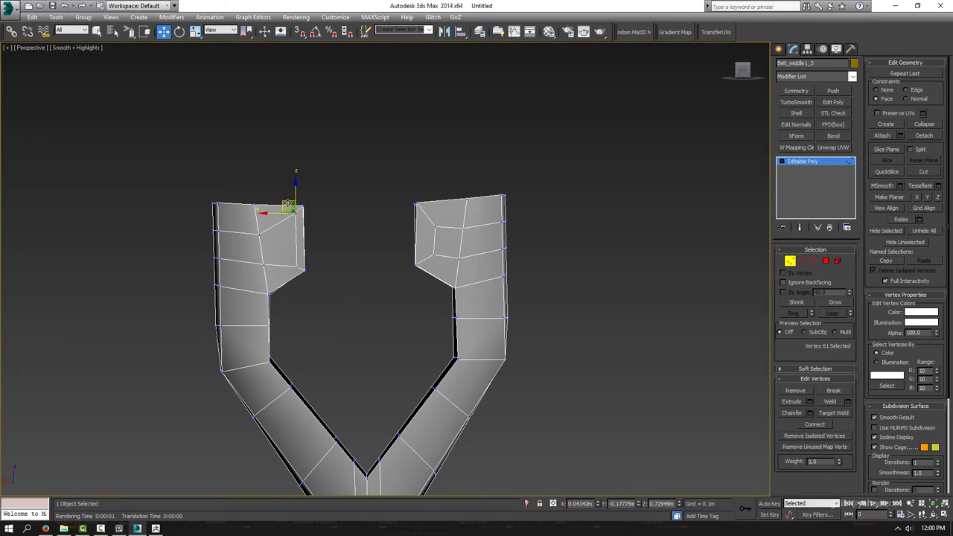
click(293, 262)
drag(292, 260, 251, 215)
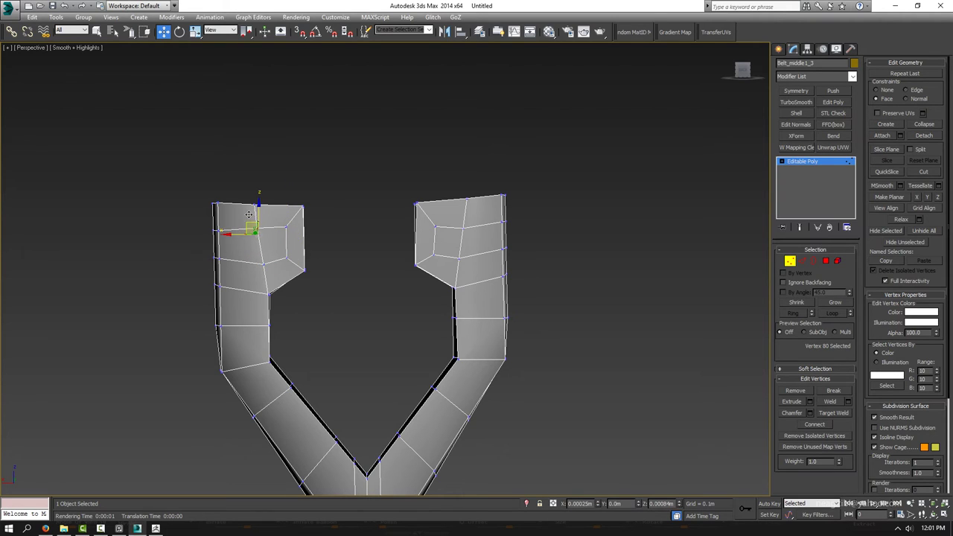
drag(256, 256, 255, 246)
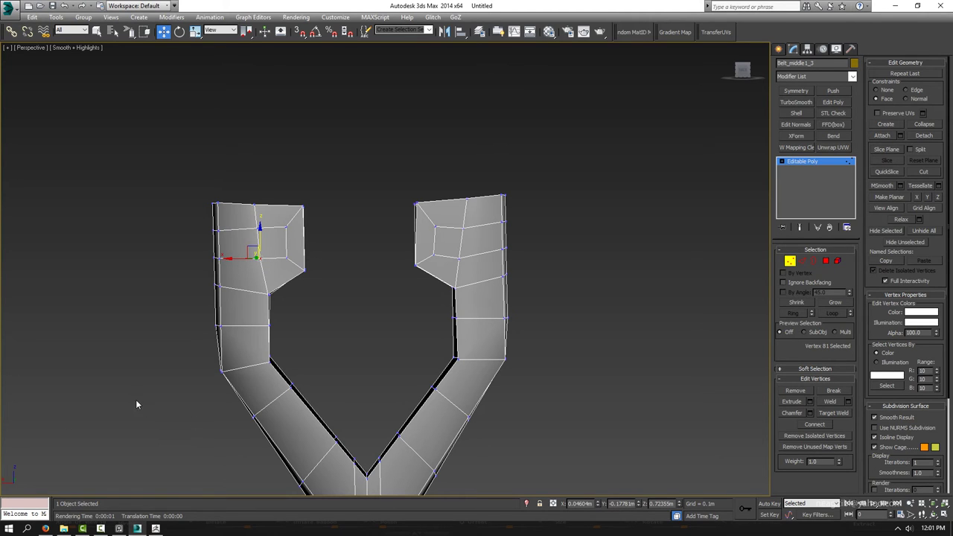
Step: Render a quick preview of the belt piece and close the frame window
key(shift+q)
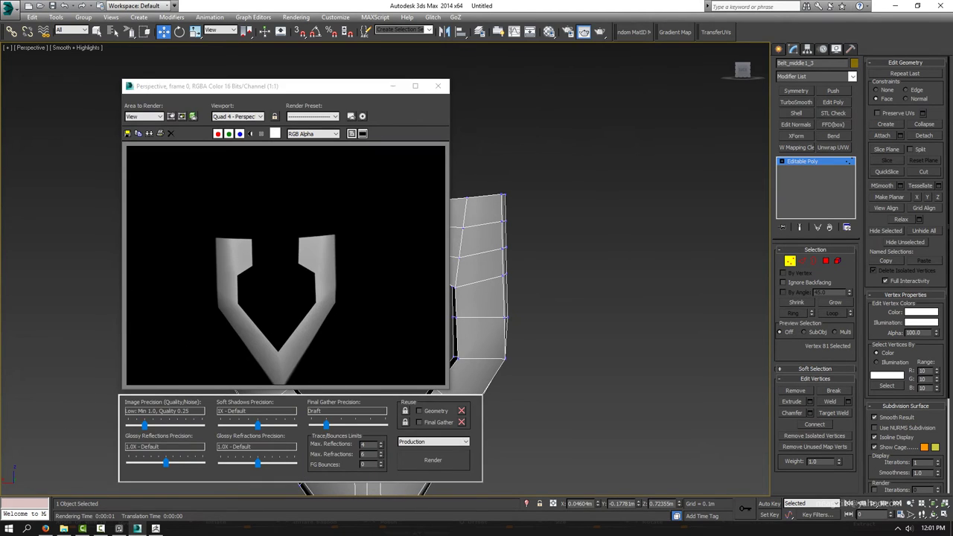
click(438, 86)
click(353, 361)
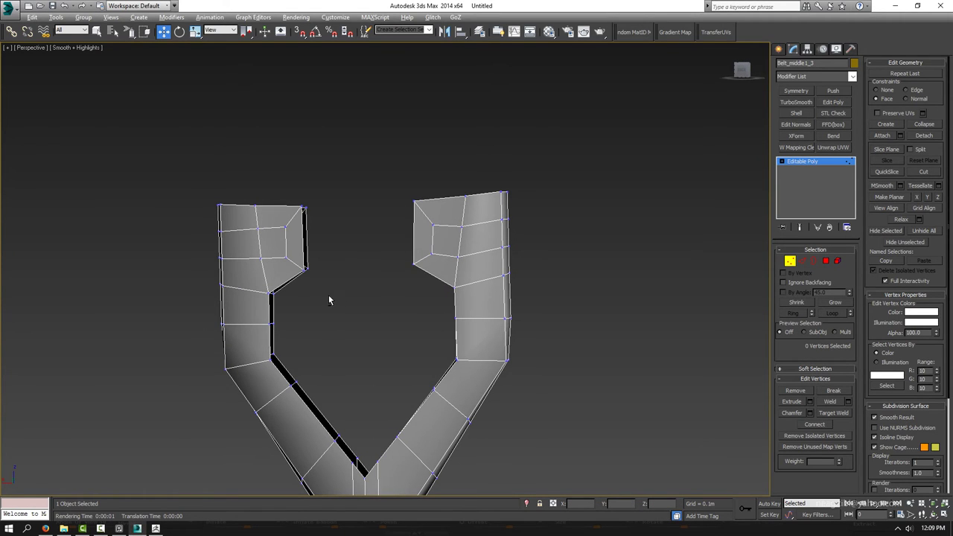
Step: Connect an edge loop on the right arm with a new loop slid toward the bend
mouse_move(330, 301)
alt+middle_down()
mouse_move(362, 278)
mouse_move(412, 292)
mouse_move(358, 270)
mouse_move(300, 274)
mouse_move(344, 269)
mouse_move(362, 245)
mouse_move(385, 238)
mouse_move(353, 241)
mouse_move(419, 263)
alt+middle_up()
scroll(368, 226, up, 2)
scroll(372, 229, up, 2)
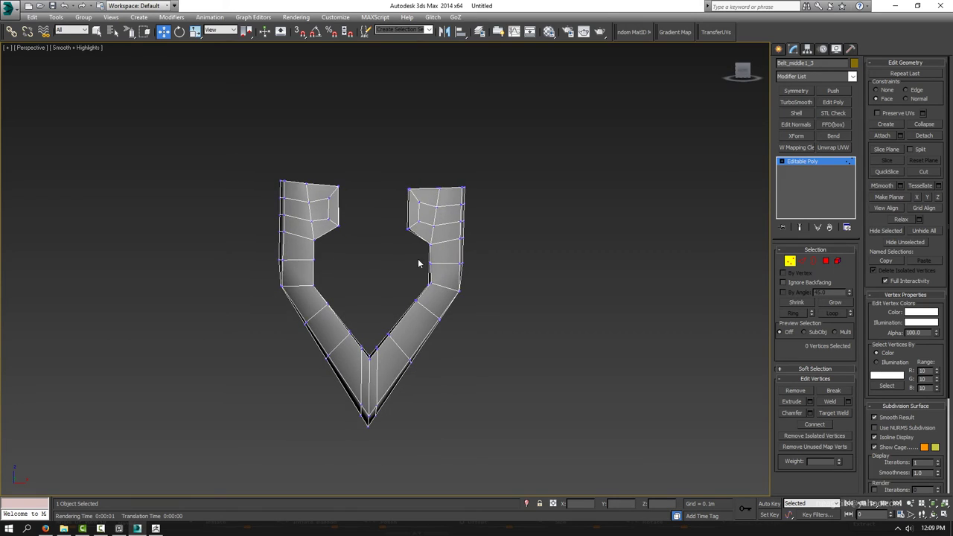
scroll(435, 268, up, 2)
key(2)
click(451, 306)
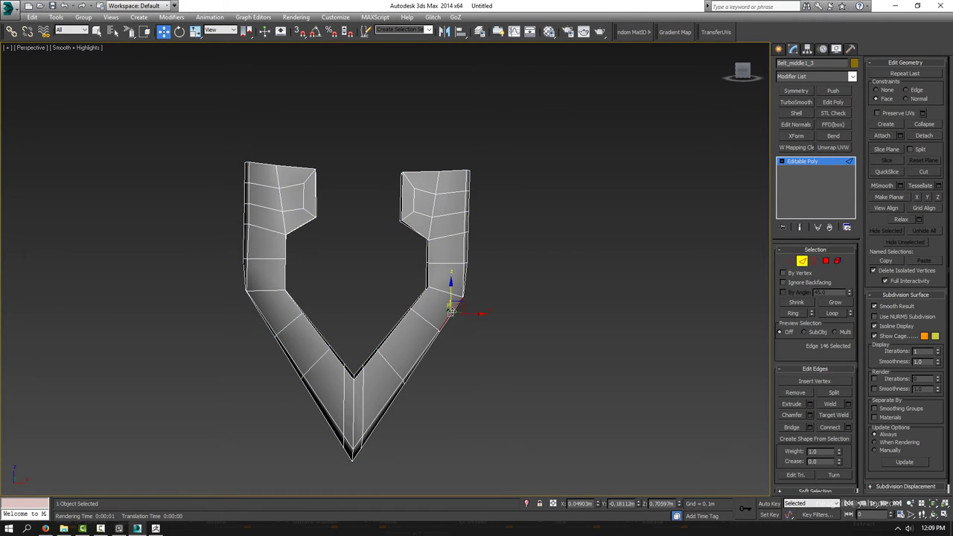
double_click(451, 307)
key(q)
scroll(507, 335, up, 2)
scroll(633, 358, up, 2)
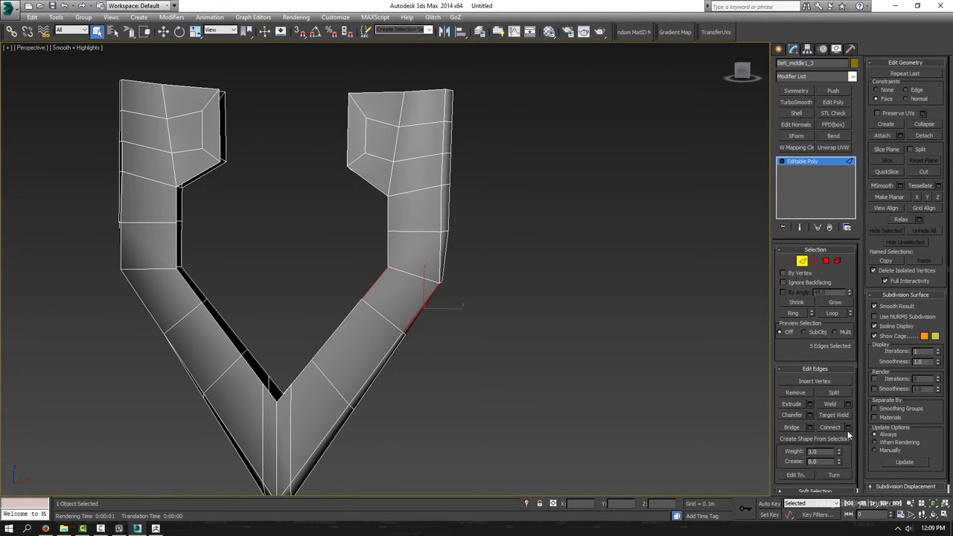
click(848, 427)
drag(387, 302, 387, 328)
drag(403, 261, 506, 246)
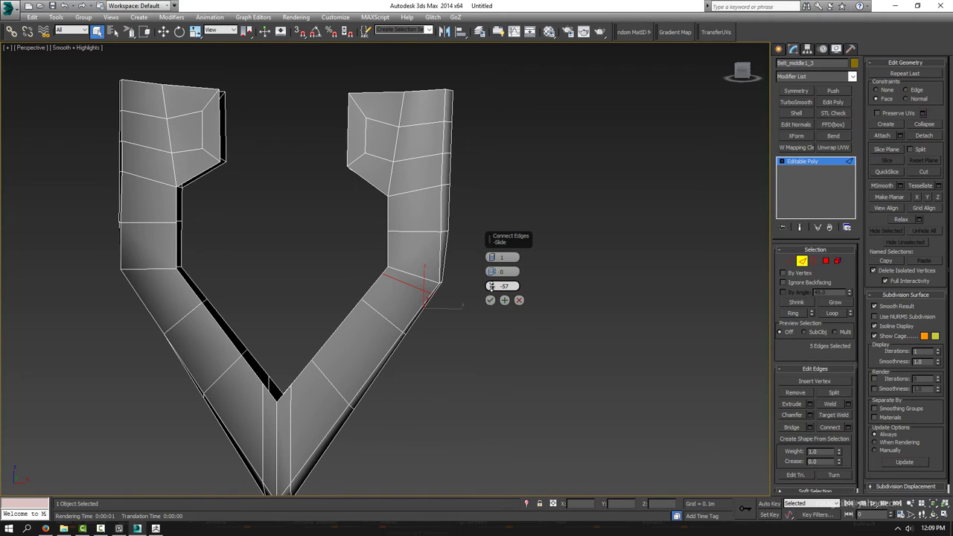
click(490, 300)
Step: Add a matching connecting loop across the left arm
click(190, 281)
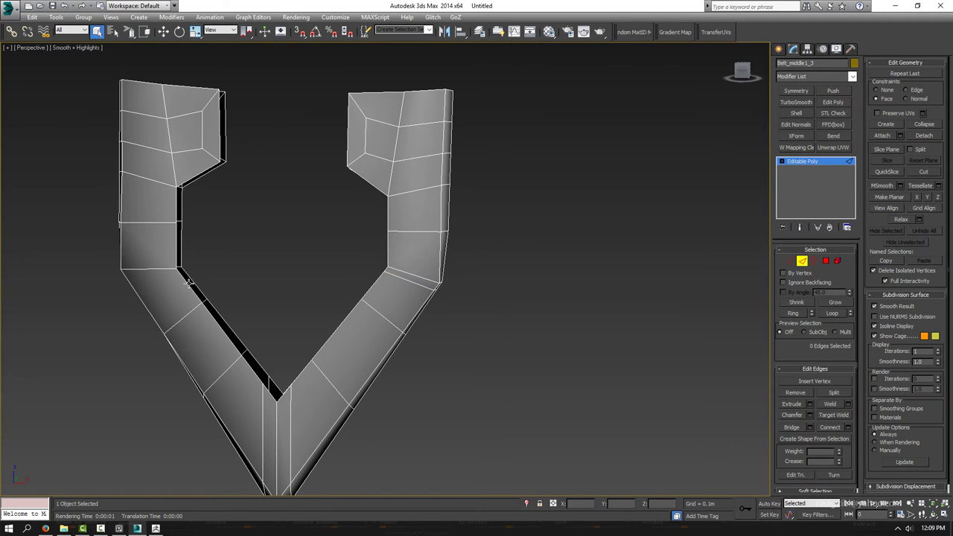
double_click(190, 282)
alt+middle_drag(219, 276, 303, 272)
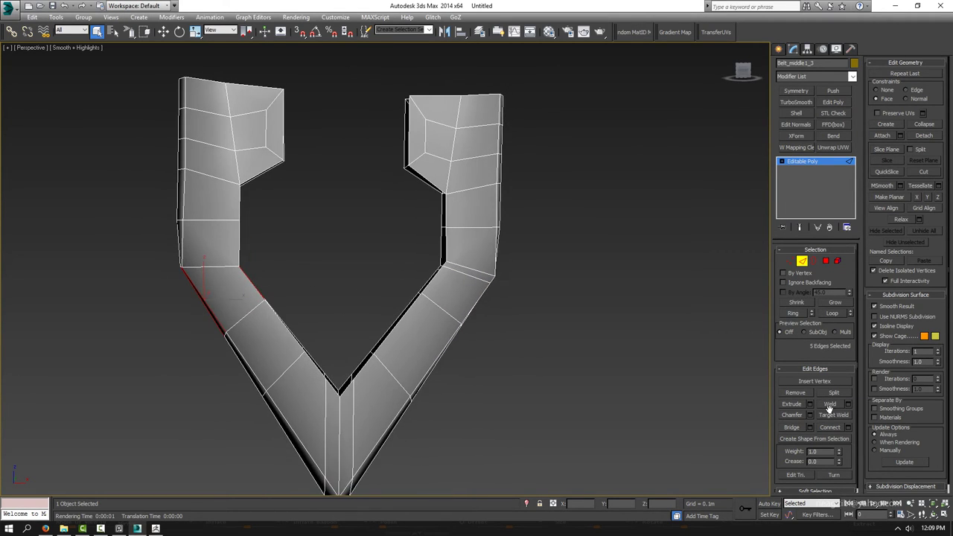
click(847, 428)
click(490, 302)
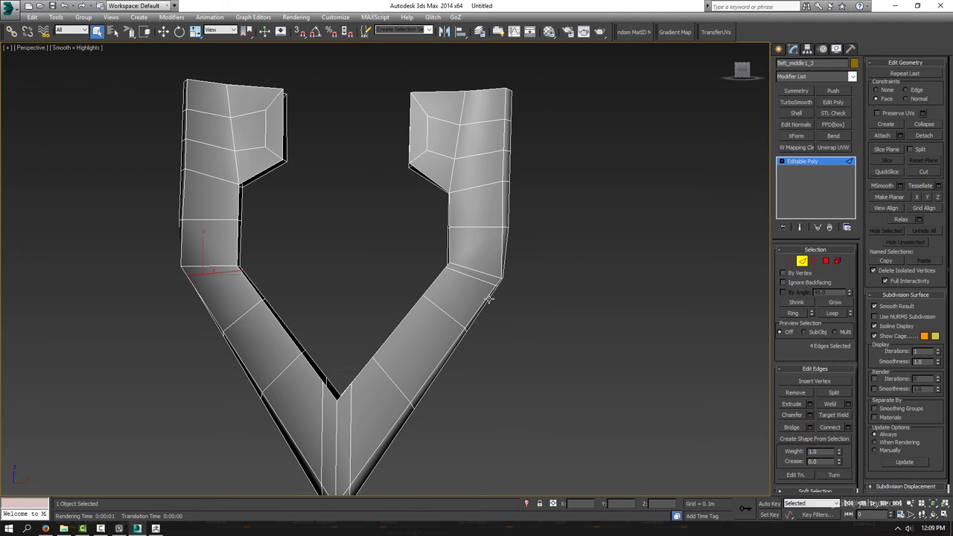
Step: Add another slid connecting loop on the right arm, then on the left arm
click(503, 265)
double_click(502, 268)
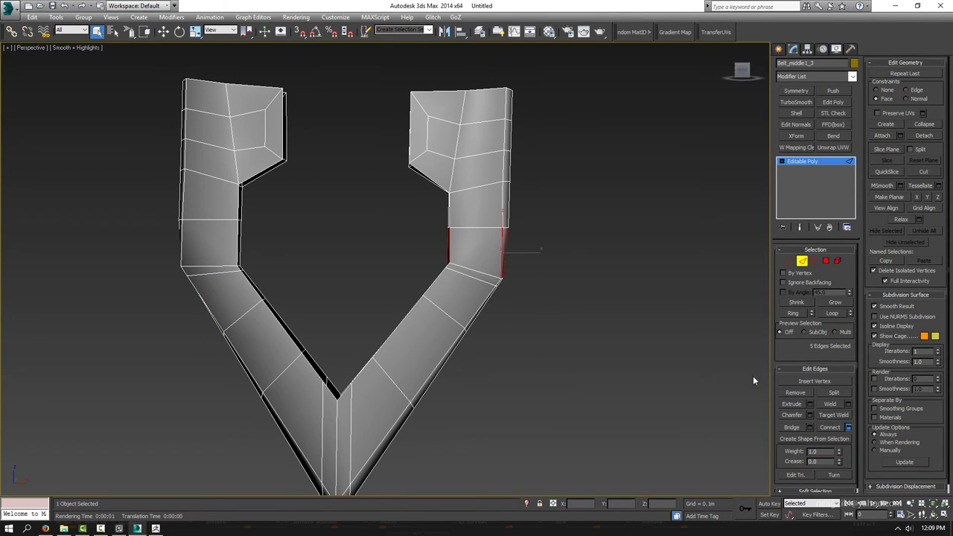
key(ctrl+shift+e)
click(490, 300)
double_click(239, 249)
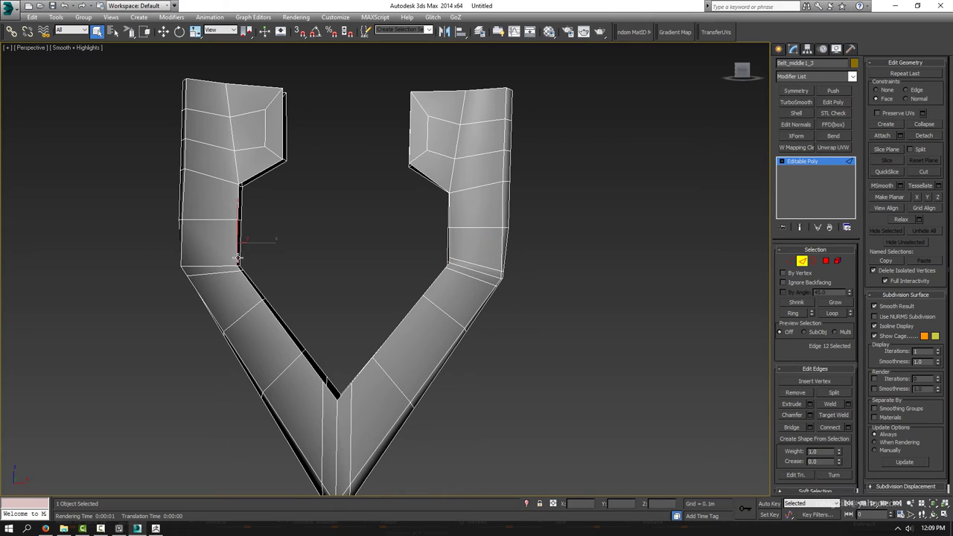
click(848, 427)
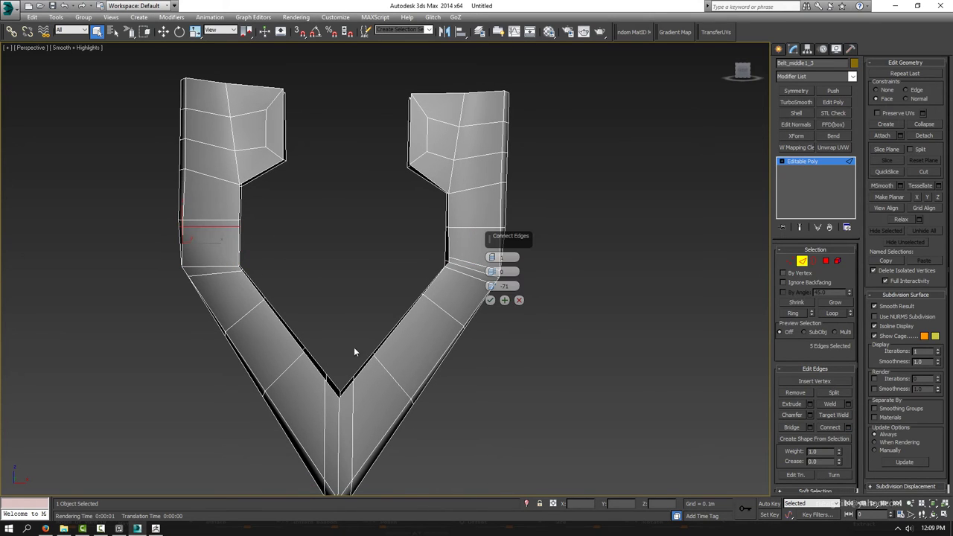
click(491, 300)
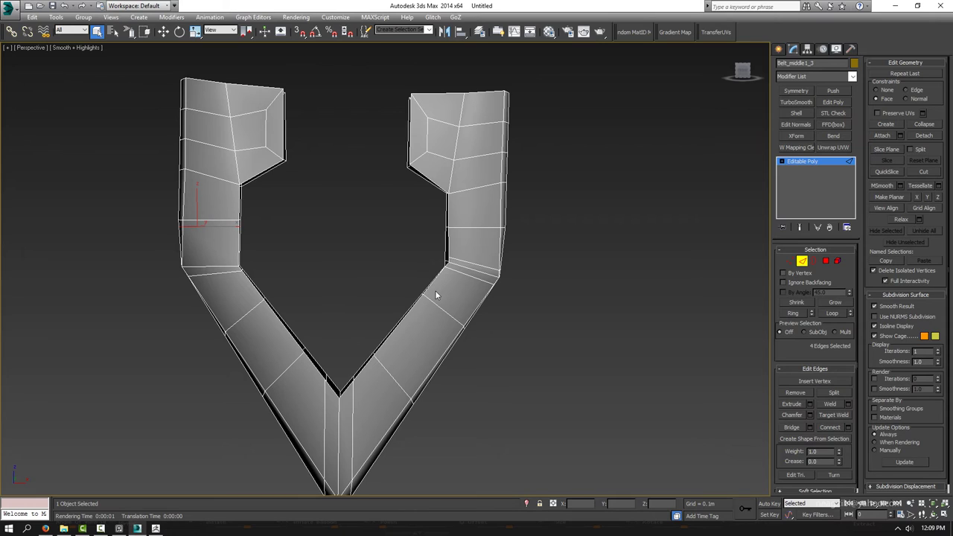
key(ctrl+d)
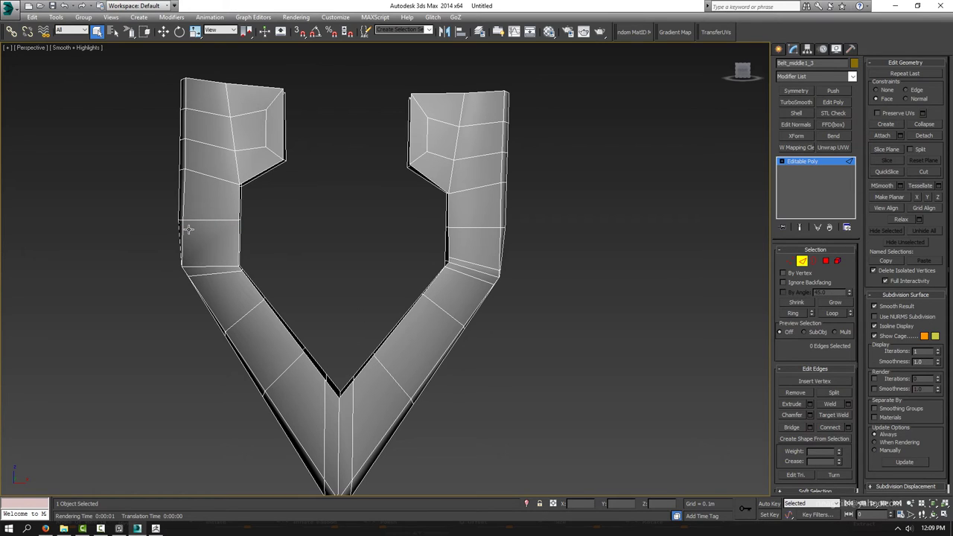
Step: Connect the left arm's vertical edges with a new loop slid along the arm
click(189, 229)
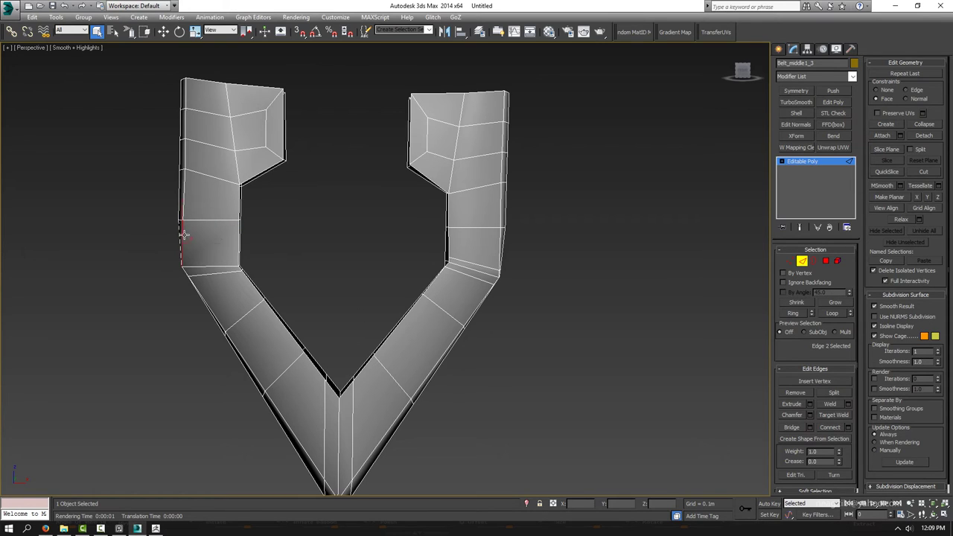
click(848, 427)
drag(491, 286, 491, 306)
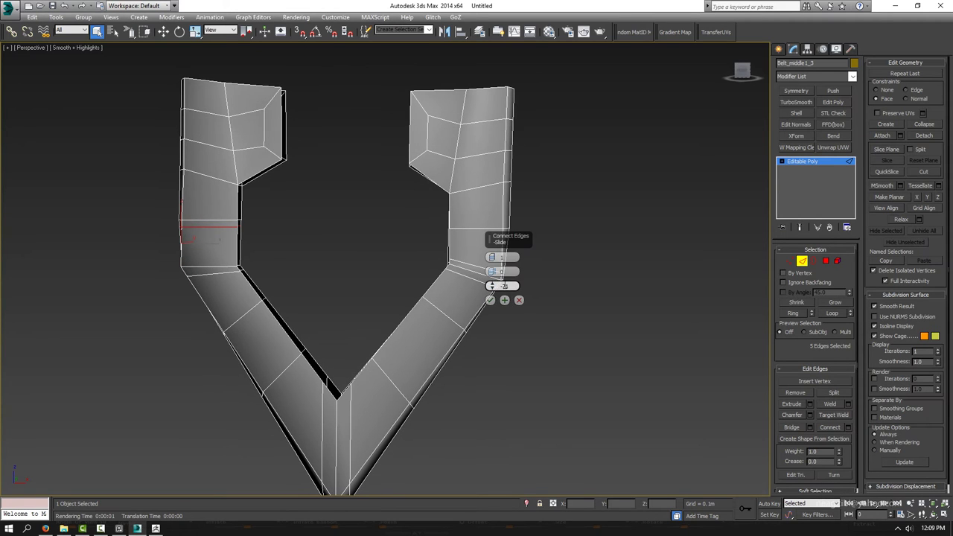
click(490, 299)
Step: Ring-select the edges across the strip and connect them with 2 lengthwise segments
mouse_move(348, 283)
alt+middle_down()
mouse_move(386, 295)
mouse_move(428, 281)
mouse_move(411, 305)
mouse_move(378, 309)
mouse_move(344, 296)
mouse_move(350, 306)
mouse_move(311, 278)
mouse_move(322, 269)
mouse_move(349, 288)
mouse_move(415, 248)
mouse_move(425, 217)
alt+middle_up()
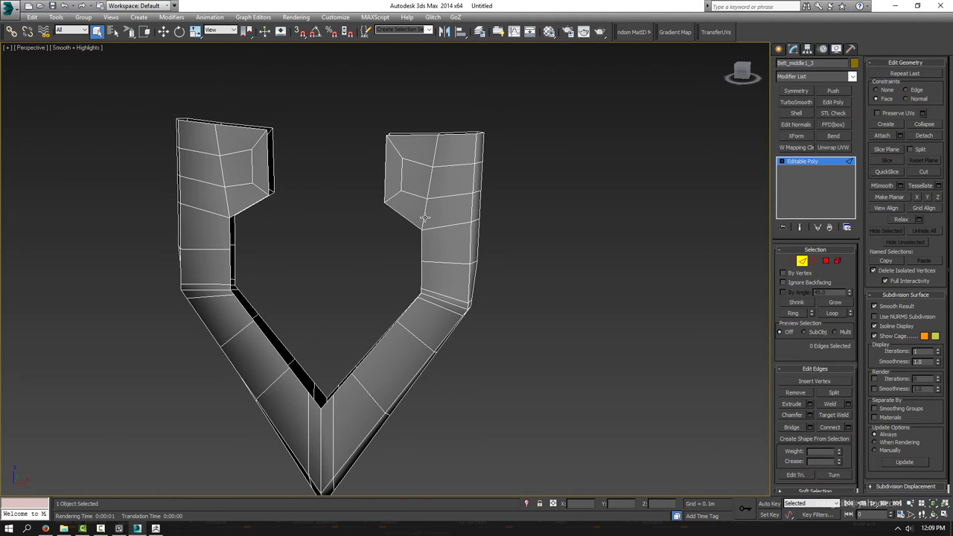
scroll(416, 241, up, 1)
scroll(423, 232, up, 1)
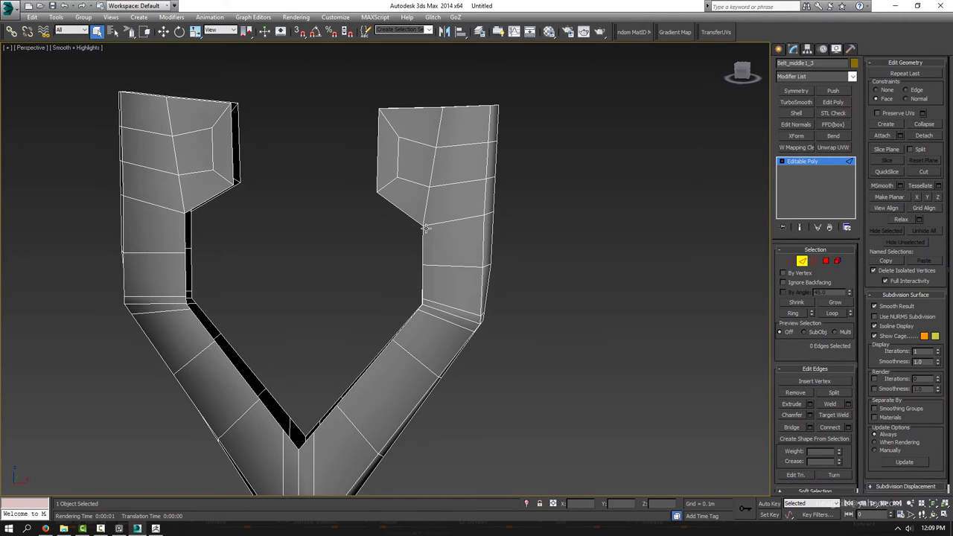
mouse_move(429, 231)
alt+middle_down()
mouse_move(451, 271)
mouse_move(432, 315)
alt+middle_up()
click(431, 315)
key(alt+r)
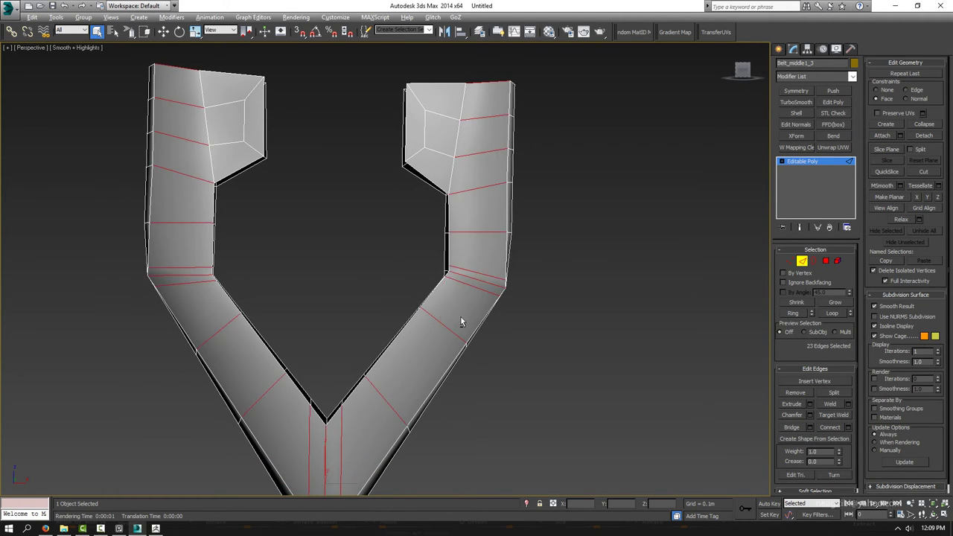
alt+middle_drag(504, 307, 498, 310)
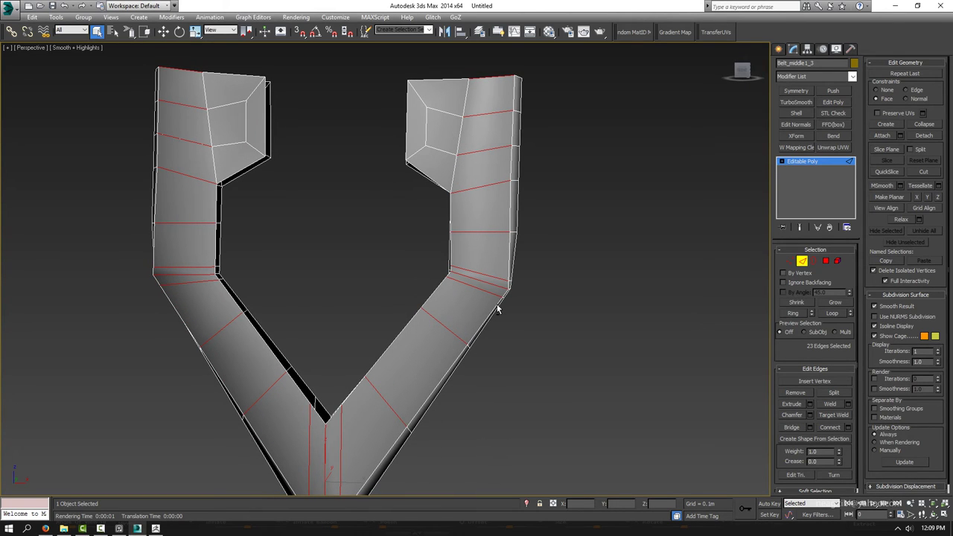
click(848, 427)
drag(491, 257, 493, 273)
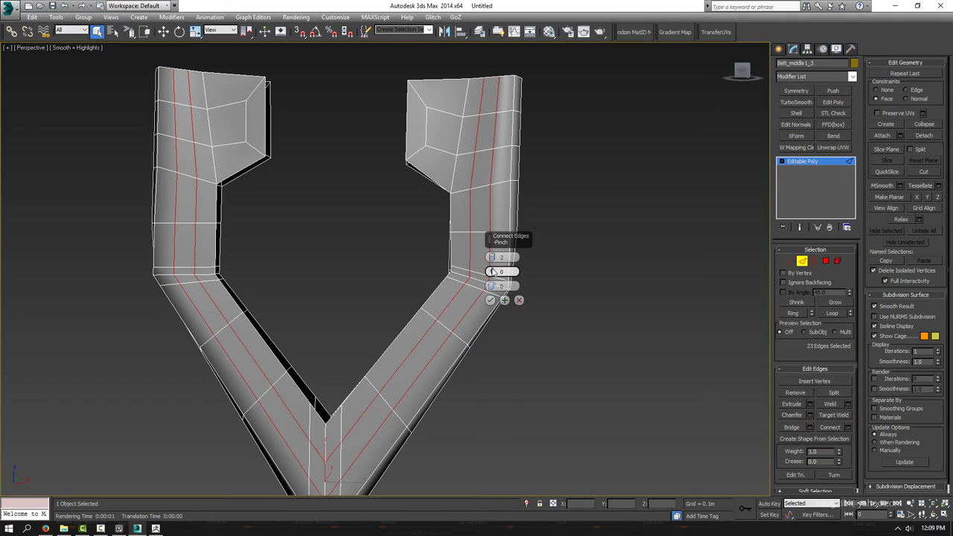
click(490, 300)
Step: Set Pinch to 60 so the two lengthwise loops move toward the outer borders
key(F3)
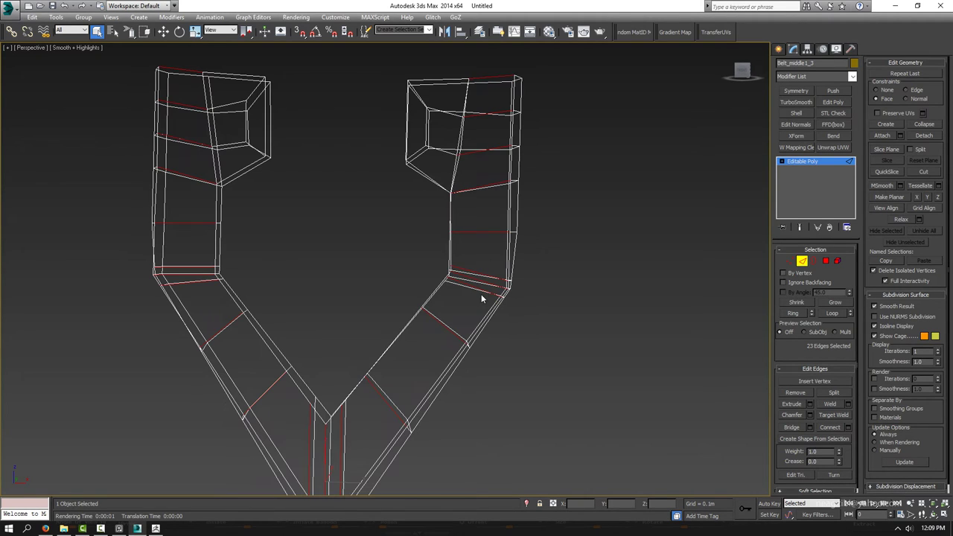
click(848, 429)
key(F3)
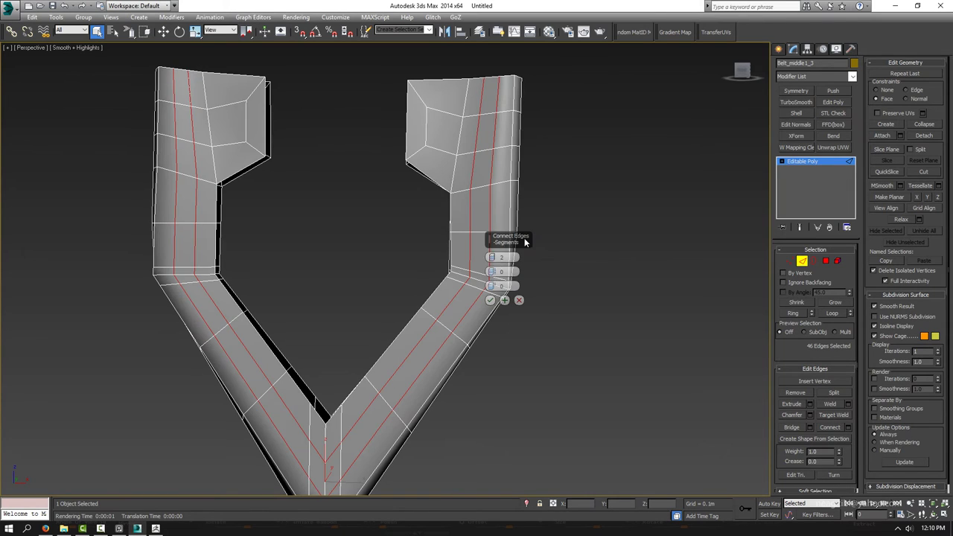
drag(525, 241, 617, 250)
drag(583, 282, 588, 159)
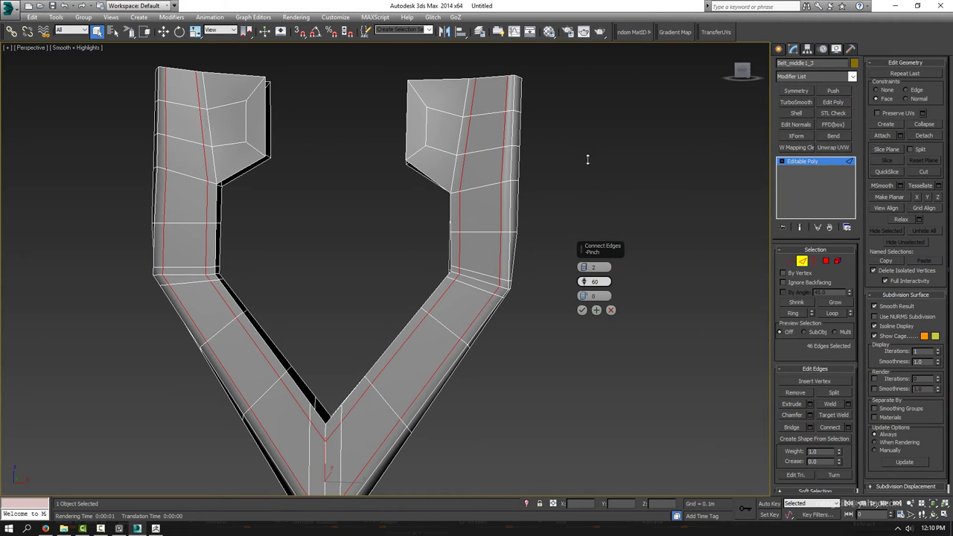
click(582, 311)
mouse_move(452, 178)
middle_down()
mouse_move(453, 227)
mouse_move(422, 268)
middle_up()
click(452, 223)
scroll(422, 203, up, 2)
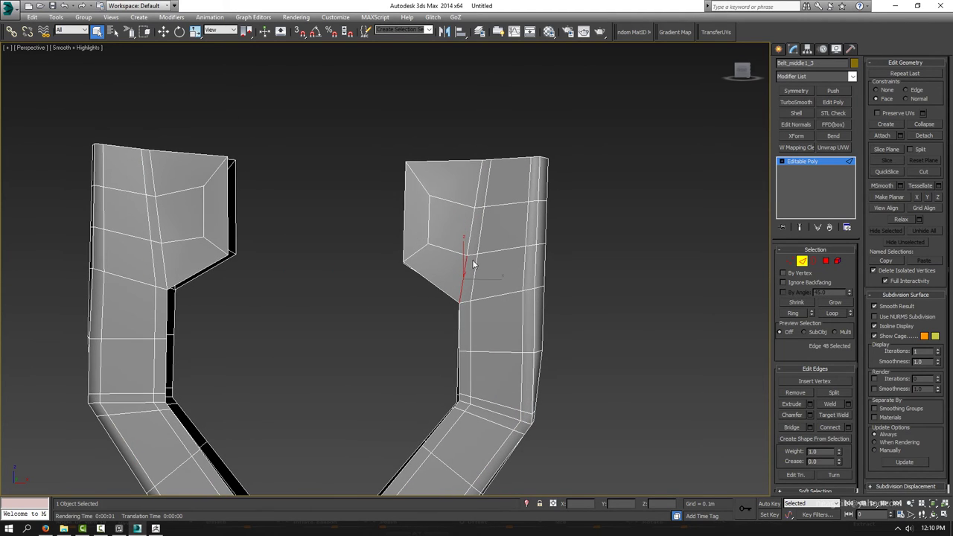
Step: Delete the short edge column on the right arm's panel
shift+click(476, 216)
key(BackSpace)
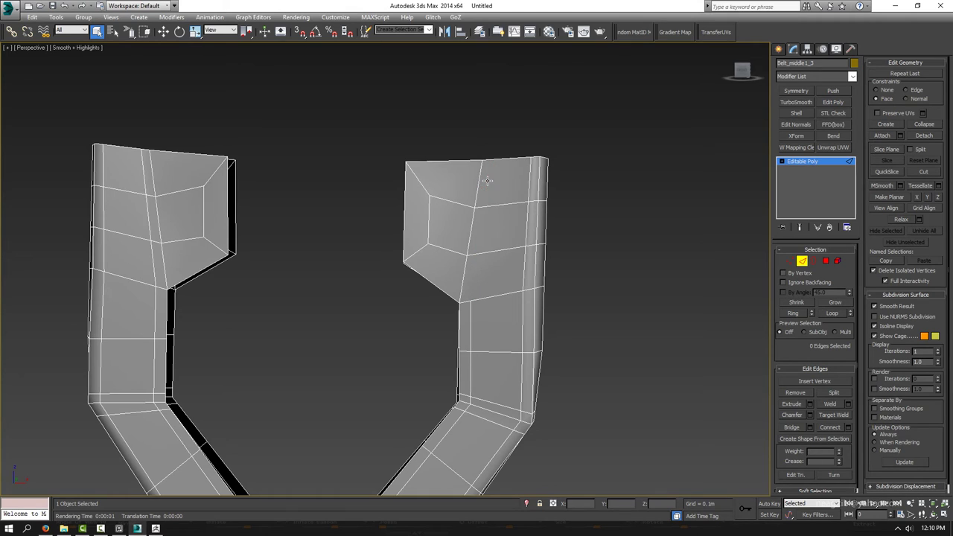
click(152, 250)
ctrl+click(154, 190)
ctrl+click(145, 167)
mouse_move(145, 168)
alt+middle_down()
mouse_move(241, 187)
mouse_move(181, 247)
mouse_move(315, 206)
mouse_move(327, 246)
alt+middle_up()
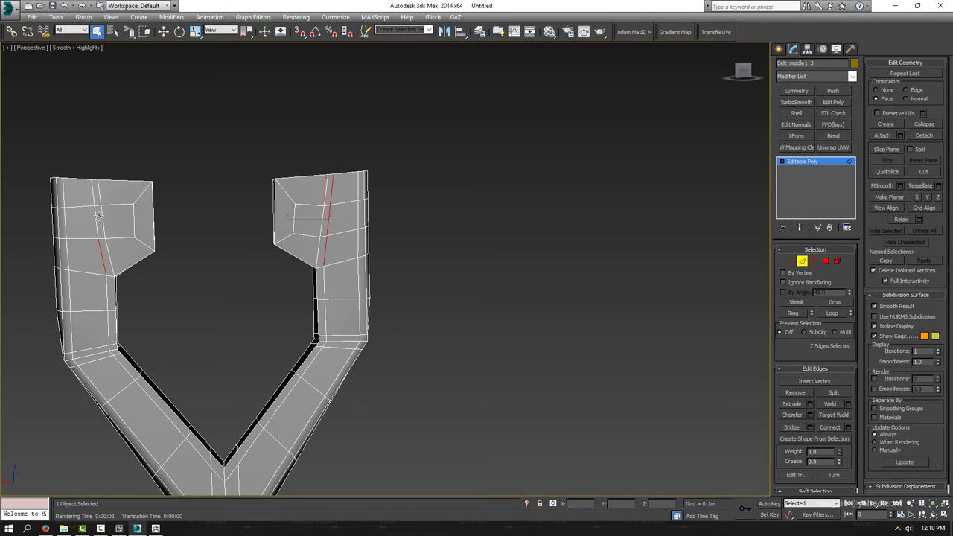
click(159, 239)
Step: Select the inset panel's border edges on the right and left arms
mouse_move(314, 240)
alt+middle_down()
mouse_move(388, 288)
mouse_move(347, 292)
mouse_move(392, 291)
mouse_move(376, 299)
alt+middle_up()
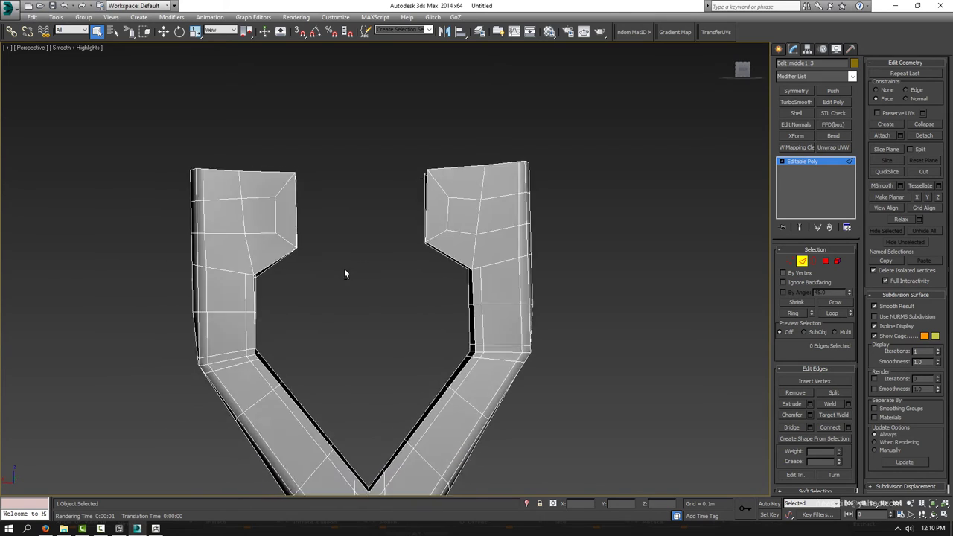
alt+middle_drag(336, 264, 372, 219)
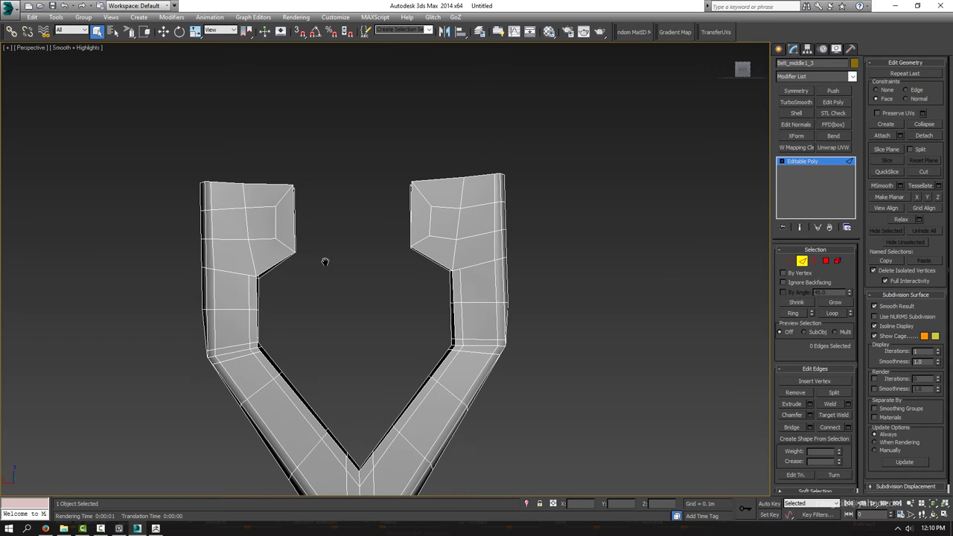
scroll(380, 246, up, 3)
alt+middle_drag(412, 262, 451, 257)
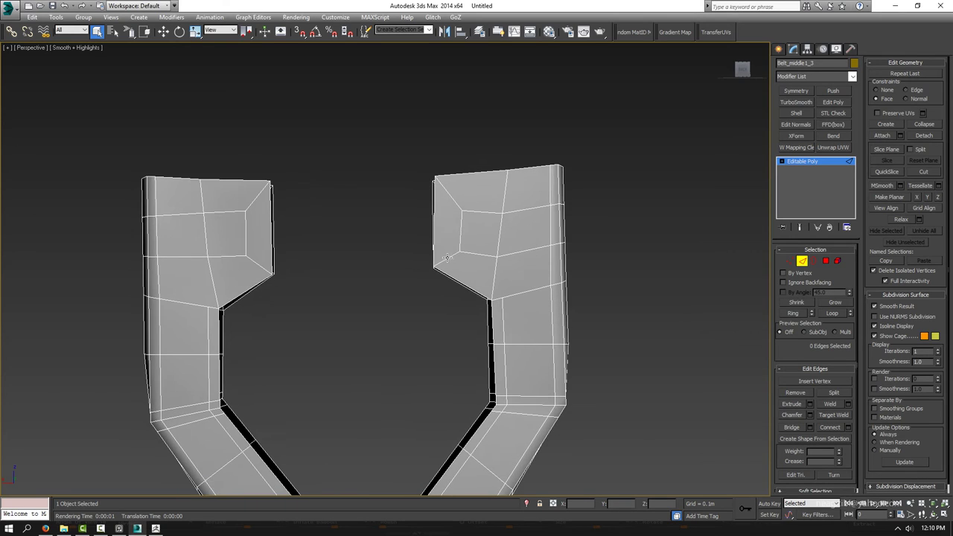
click(447, 237)
ctrl+click(450, 196)
ctrl+click(200, 198)
ctrl+click(261, 267)
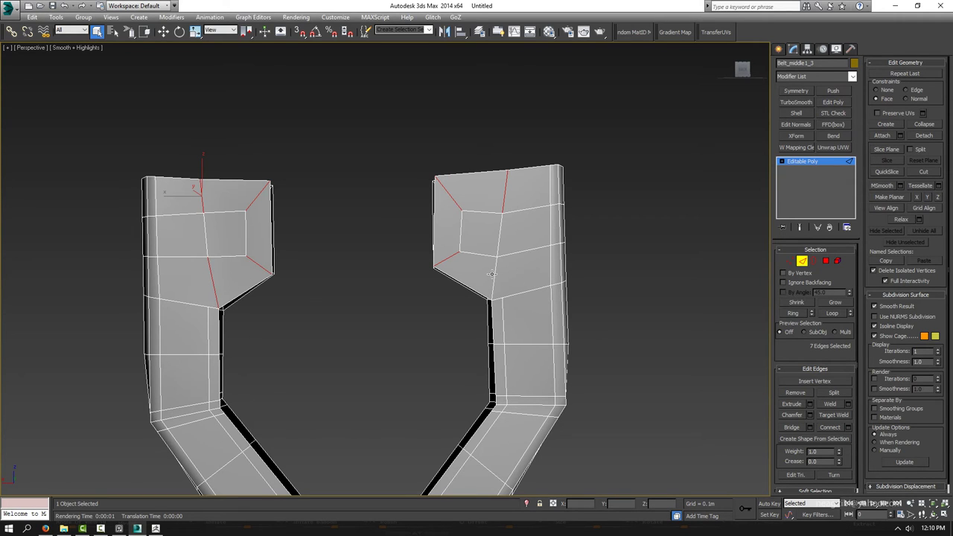
Step: Add the remaining panel frame edges on both arms to the selection
ctrl+click(492, 274)
alt+middle_drag(511, 268, 221, 269)
ctrl+click(222, 272)
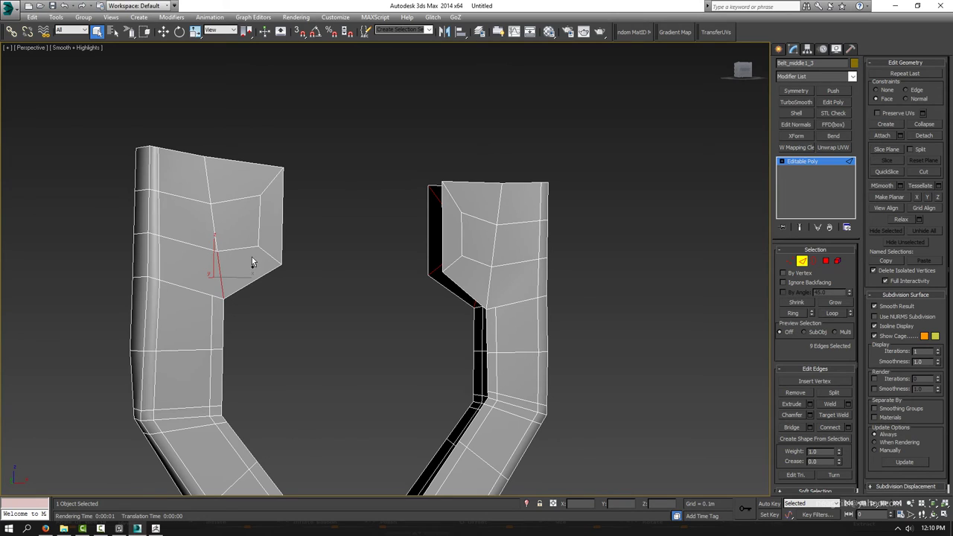
ctrl+click(209, 181)
alt+middle_drag(209, 181, 461, 210)
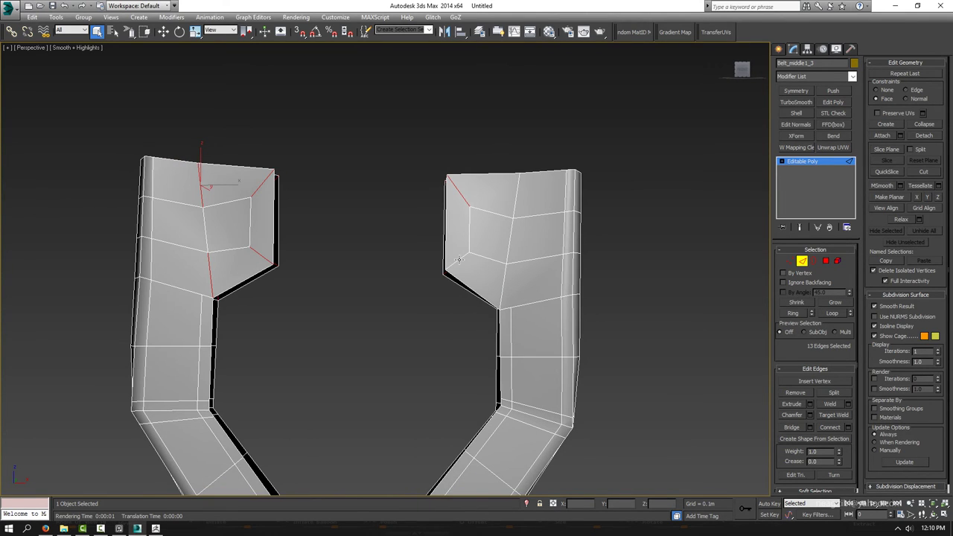
ctrl+click(504, 280)
ctrl+click(516, 187)
alt+middle_drag(515, 187, 637, 275)
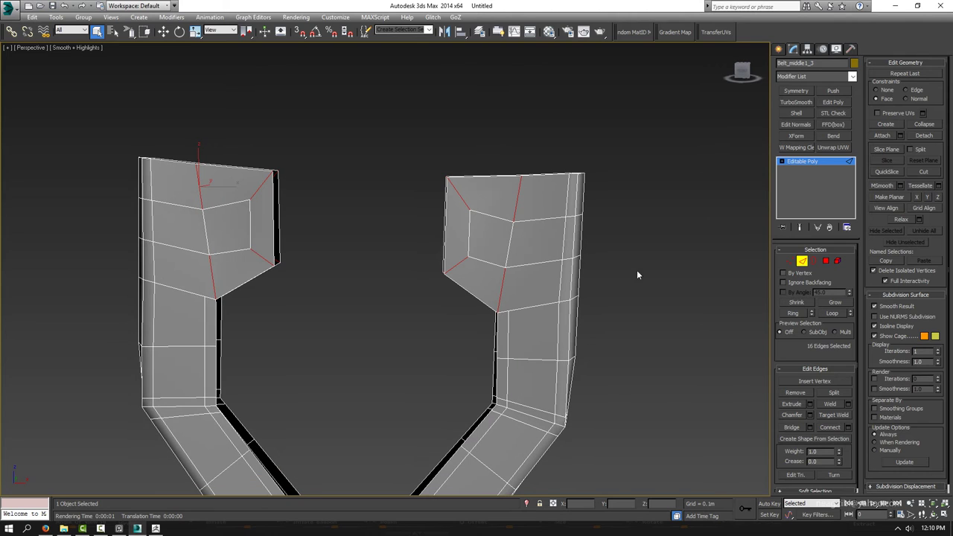
Step: Connect the panel edges with 2 segments and Pinch 0
click(847, 427)
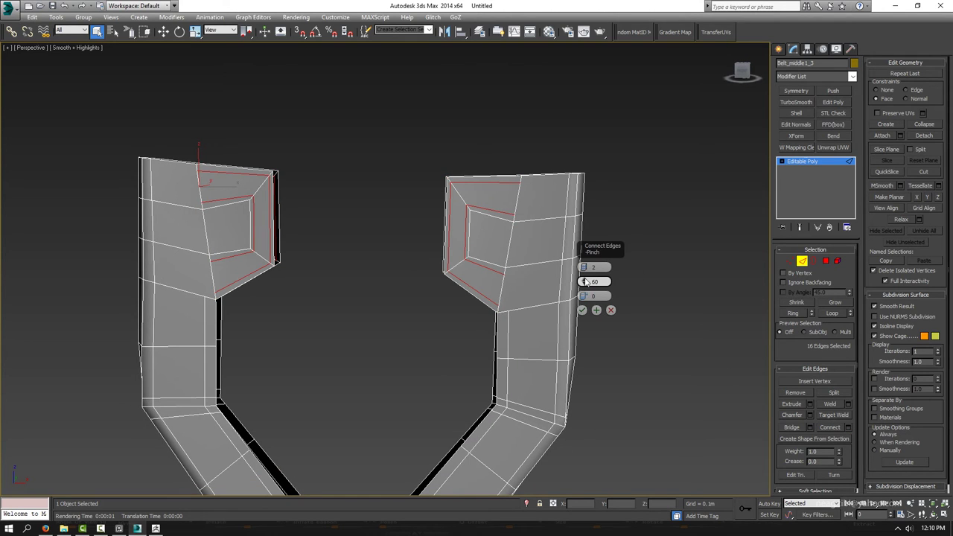
drag(584, 289, 589, 347)
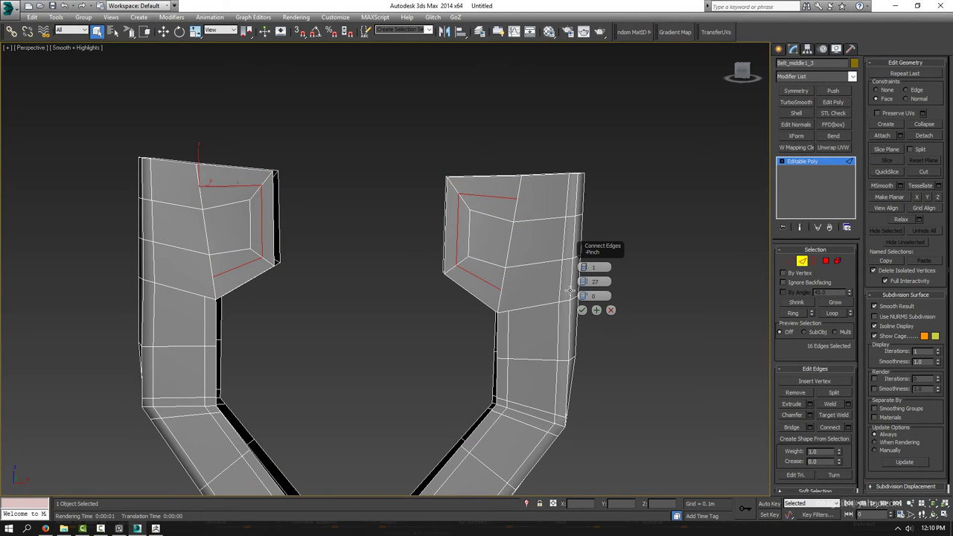
drag(585, 268, 583, 243)
key(F3)
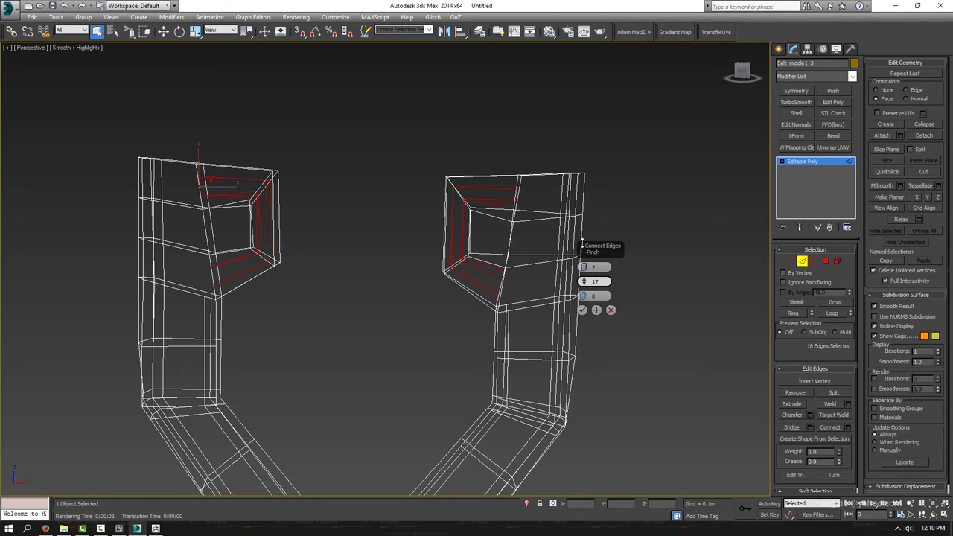
key(F3)
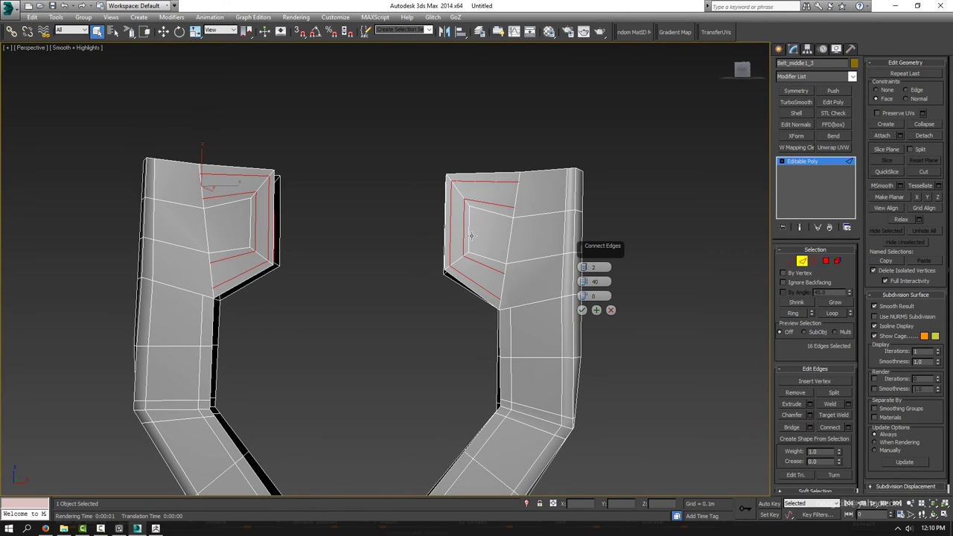
alt+middle_drag(471, 236, 668, 245)
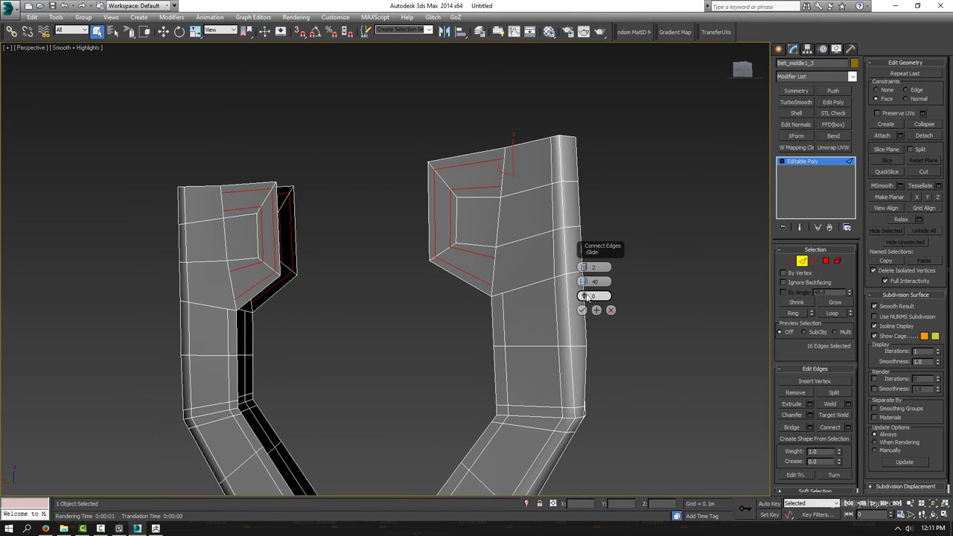
click(581, 310)
Step: Pick more panel frame edges on both pieces, then deselect them
click(481, 255)
mouse_move(481, 256)
alt+middle_down()
mouse_move(239, 272)
mouse_move(267, 260)
mouse_move(470, 270)
alt+middle_up()
ctrl+click(237, 270)
ctrl+click(267, 261)
click(482, 261)
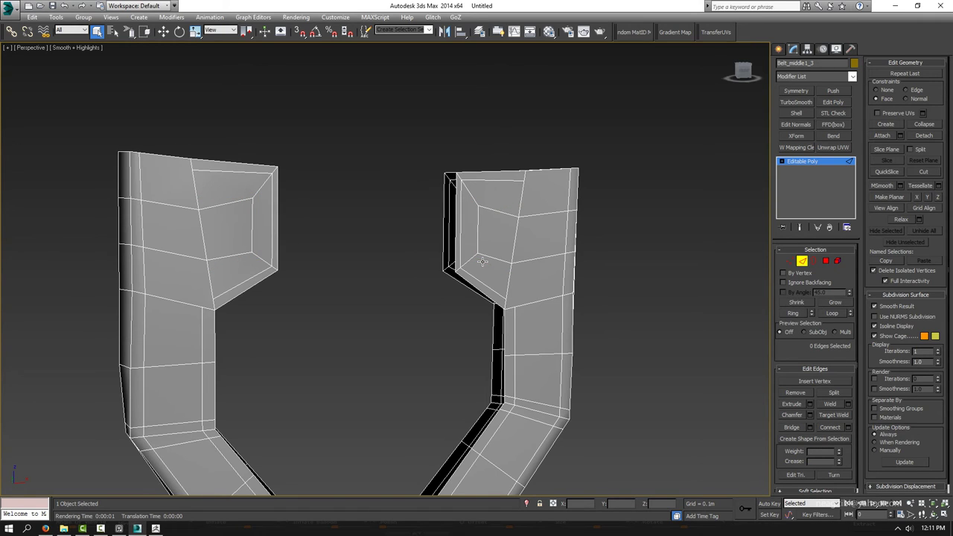
Step: Zoom in on the belt piece's inner corner in Vertex mode, trying then cancelling Target Weld
alt+middle_drag(515, 320, 513, 317)
key(1)
scroll(513, 317, up, 1)
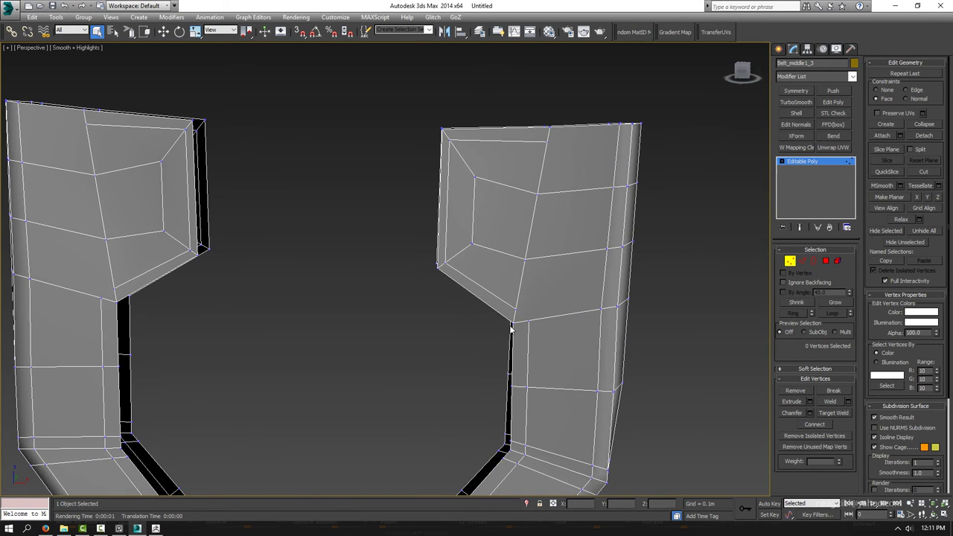
scroll(517, 317, up, 3)
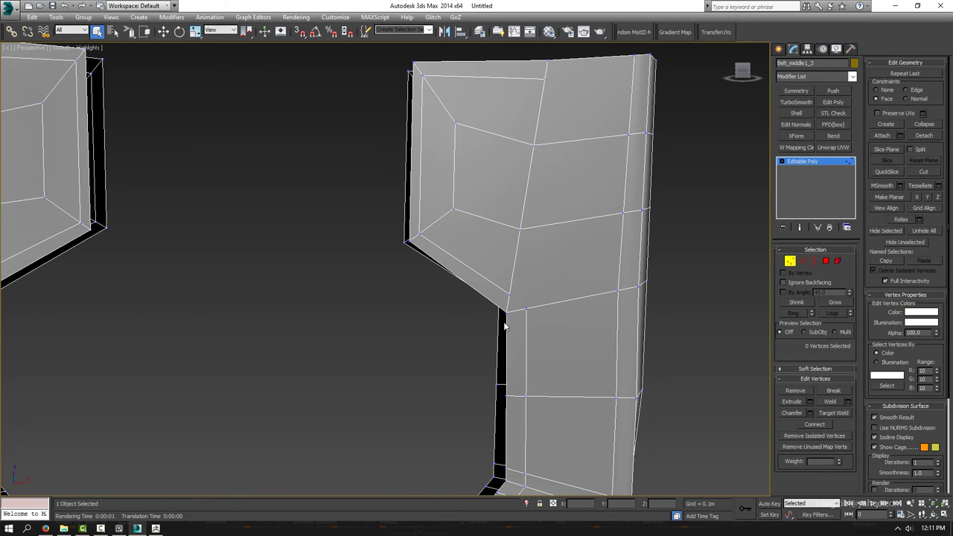
click(834, 413)
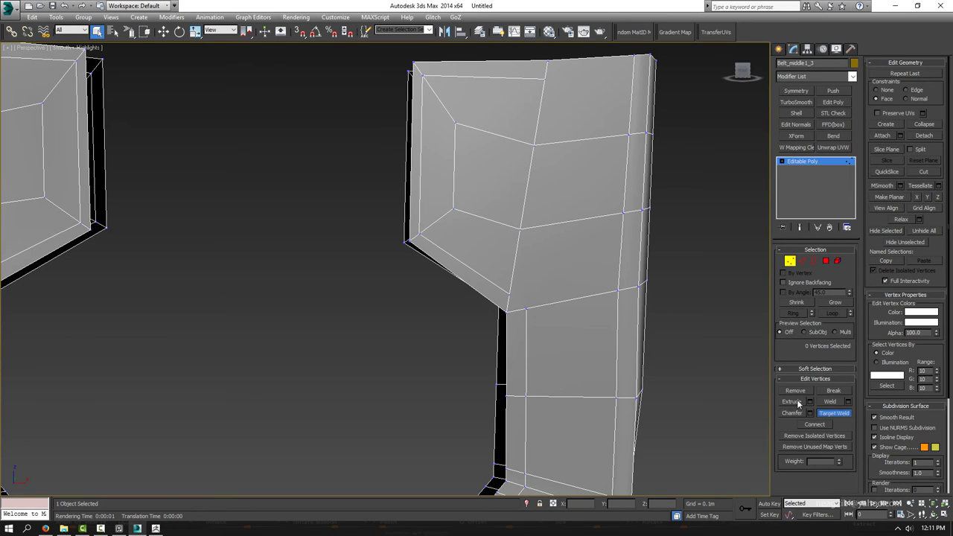
right_click(522, 310)
Step: Cut a new edge from the inner corner vertex up to the panel's corner vertex
key(alt+c)
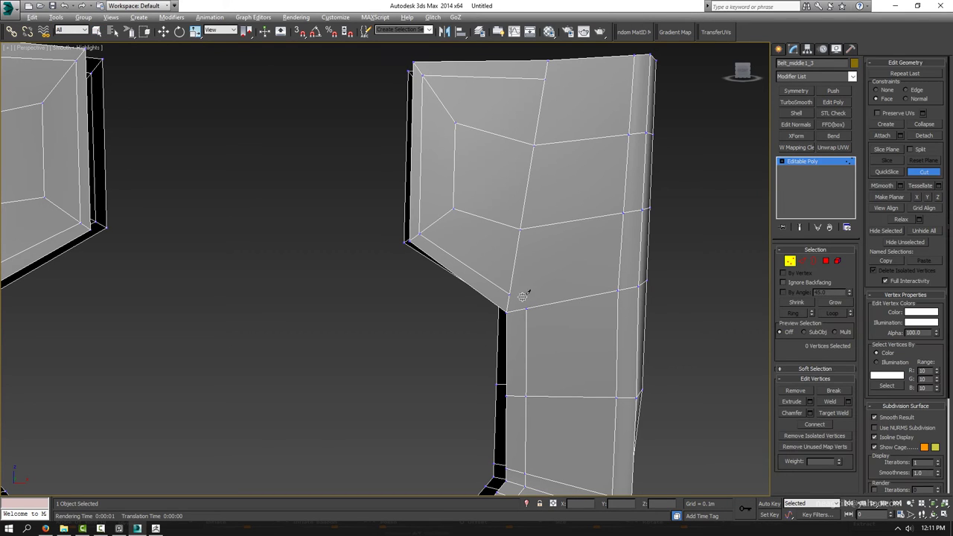
click(511, 292)
click(623, 214)
scroll(557, 266, down, 3)
scroll(379, 228, up, 3)
scroll(354, 291, up, 2)
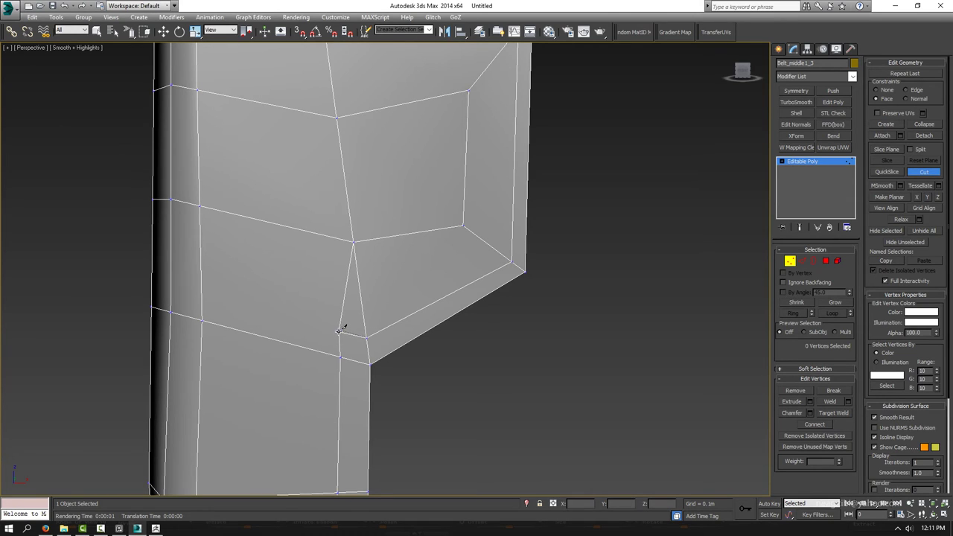
right_click(342, 336)
Step: Select the horizontal and near-vertical inner-corner edges on both belt pieces
click(339, 337)
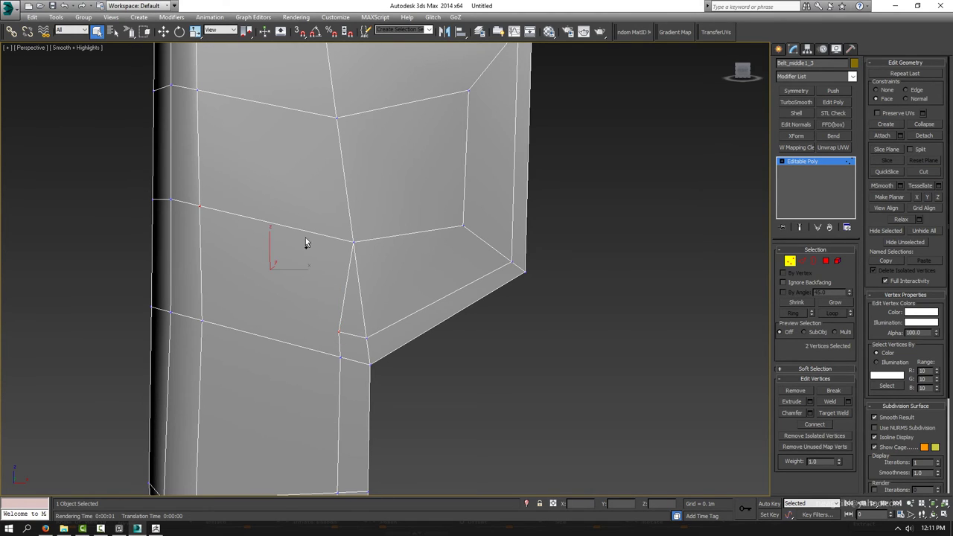
key(2)
scroll(270, 260, down, 4)
middle_drag(270, 260, 252, 260)
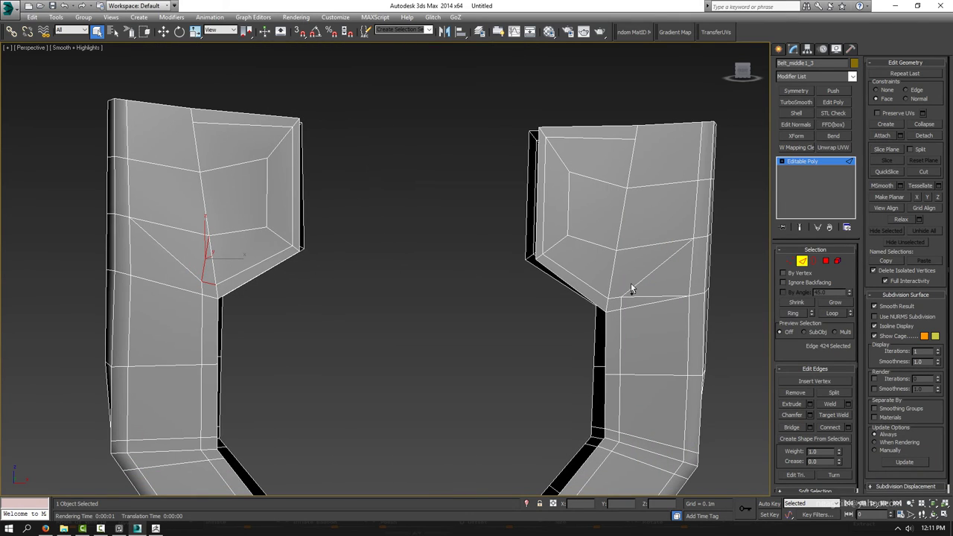
ctrl+click(637, 285)
click(638, 298)
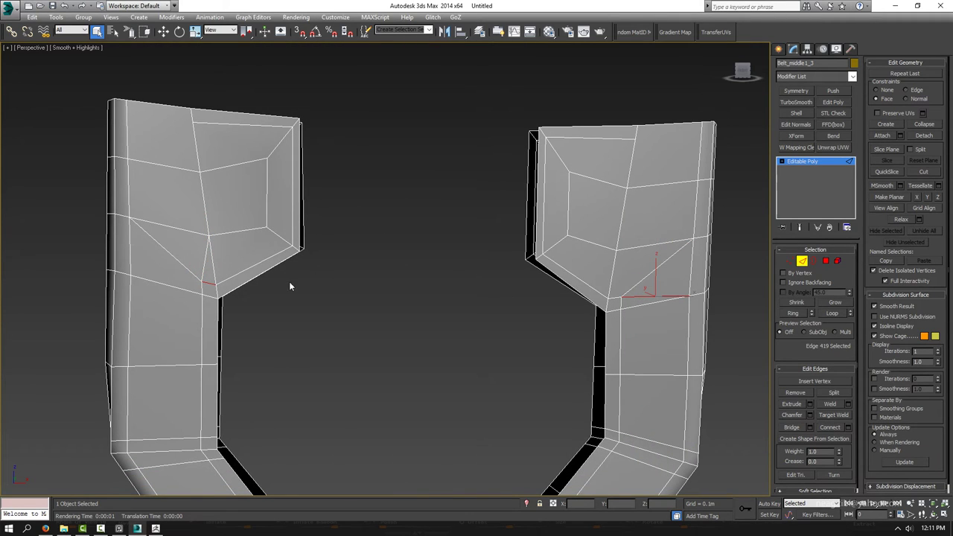
click(193, 272)
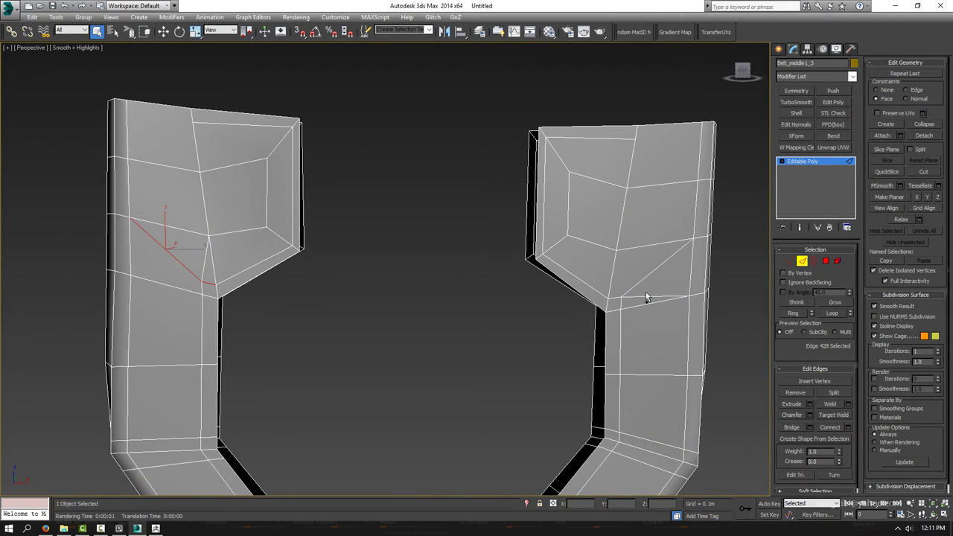
click(206, 275)
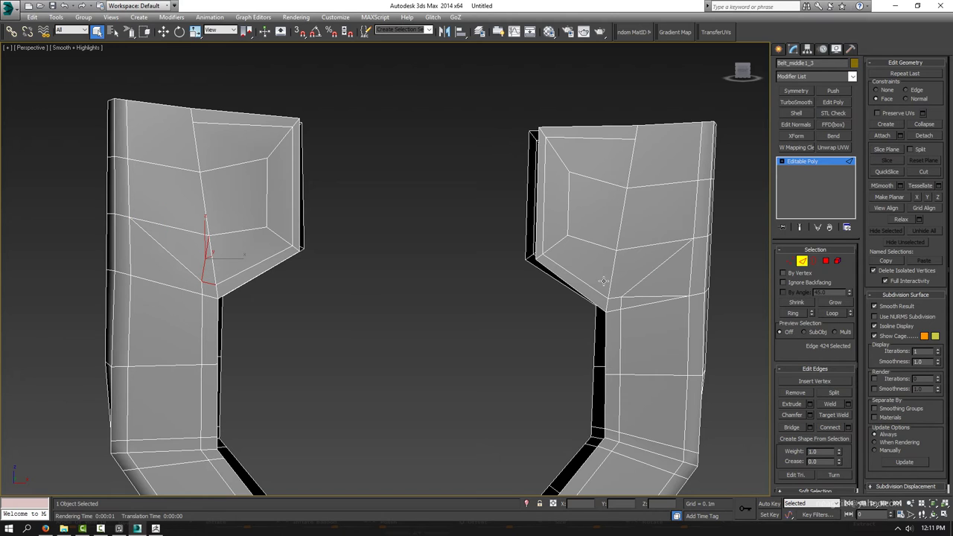
ctrl+click(663, 296)
Step: Inspect the left piece's inner corner in Vertex mode and select its two corner vertices
scroll(354, 292, down, 3)
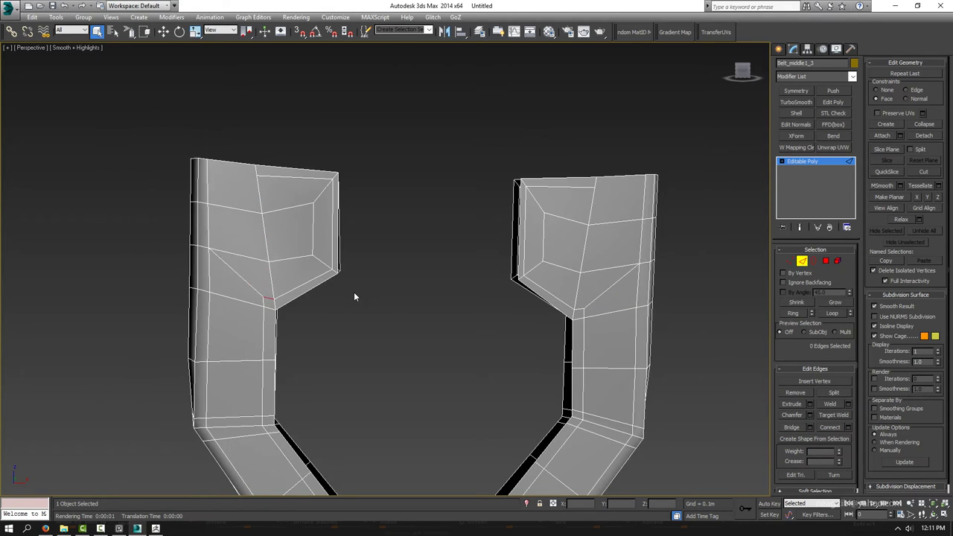
scroll(399, 308, up, 1)
key(1)
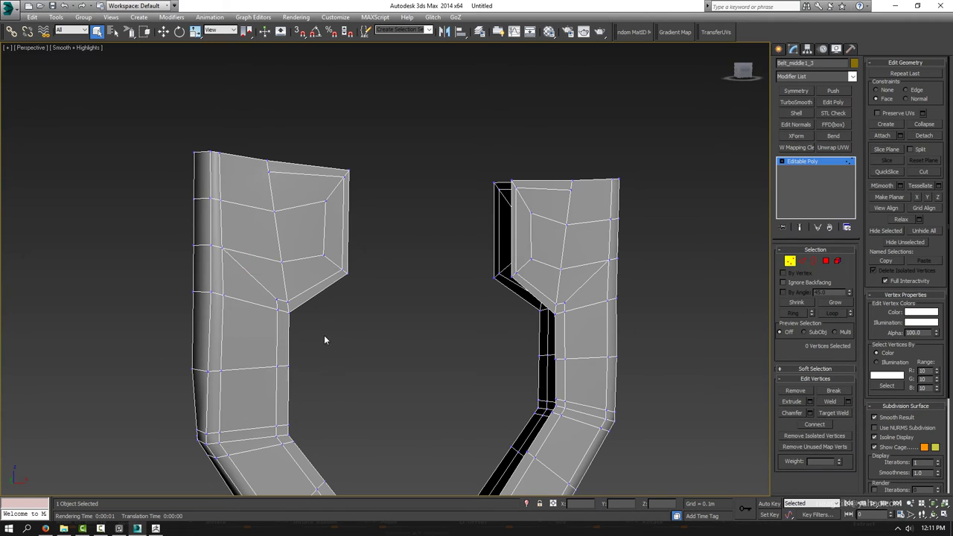
alt+middle_drag(324, 339, 283, 329)
mouse_move(310, 263)
middle_down()
mouse_move(374, 266)
mouse_move(342, 283)
mouse_move(489, 289)
mouse_move(309, 373)
middle_up()
scroll(350, 376, up, 3)
scroll(365, 378, up, 1)
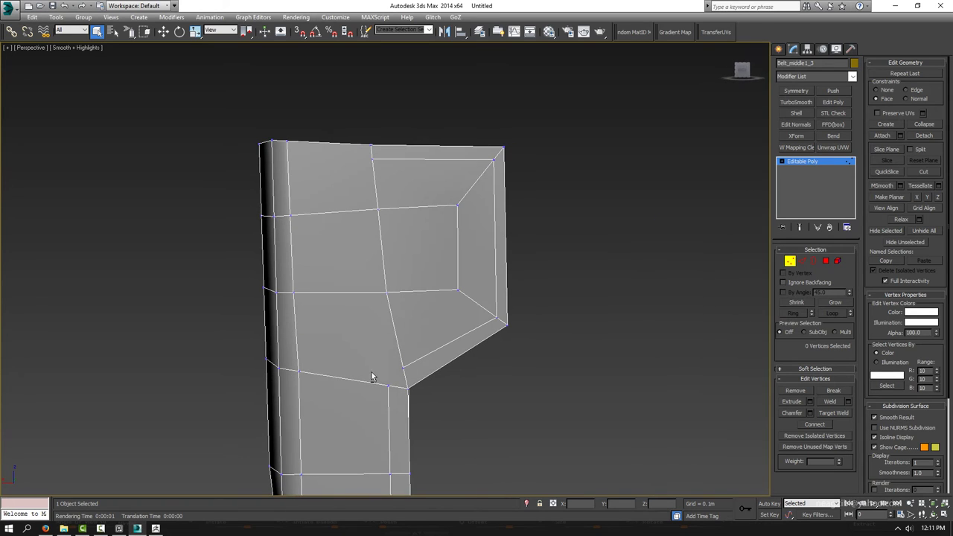
key(alt+c)
click(387, 293)
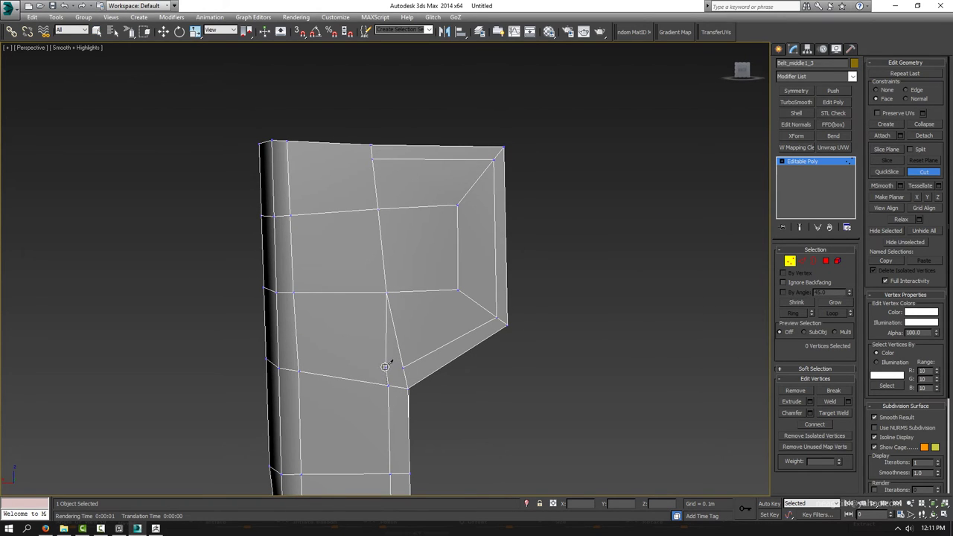
right_click(388, 369)
click(394, 366)
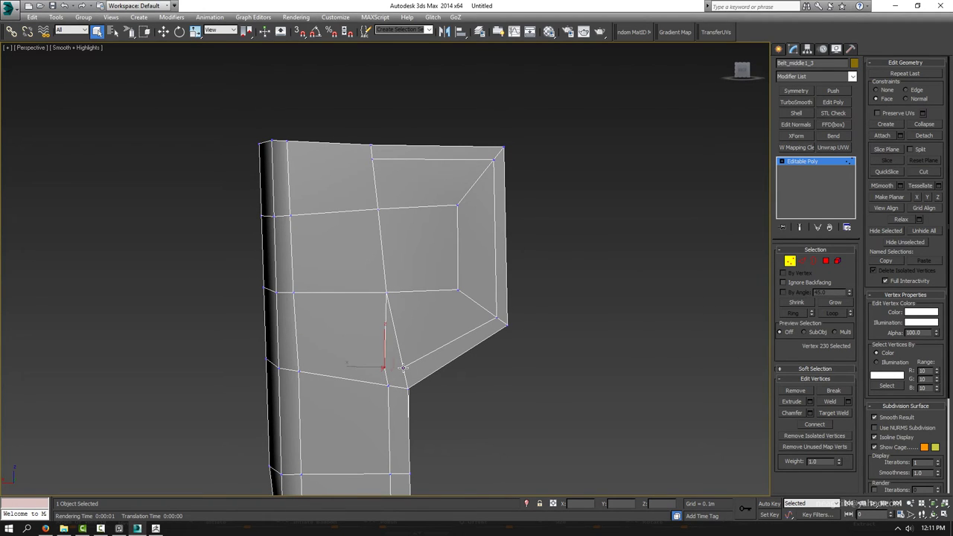
click(298, 296)
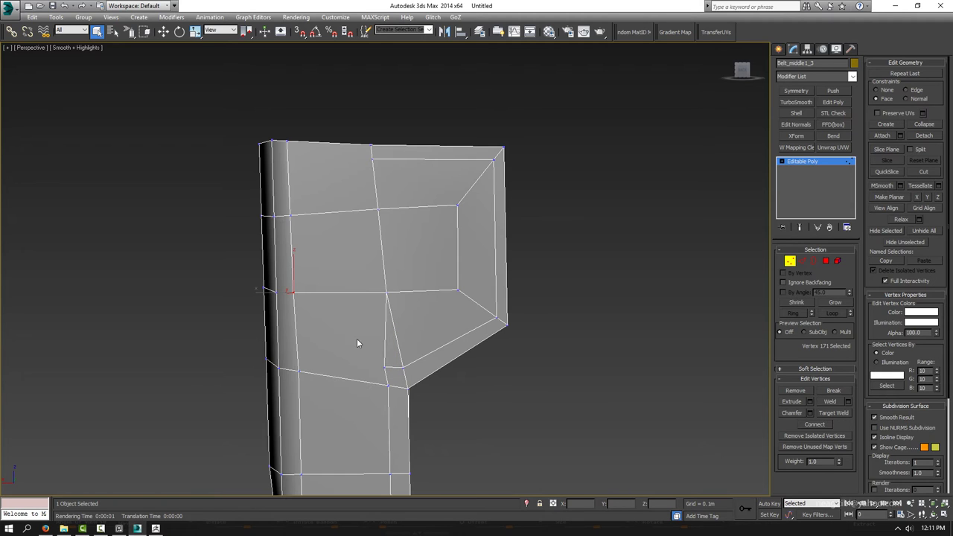
click(385, 370)
Step: On the right piece, cut a new vertex onto the lower inner-corner edge
alt+middle_drag(405, 368, 315, 300)
scroll(601, 283, up, 3)
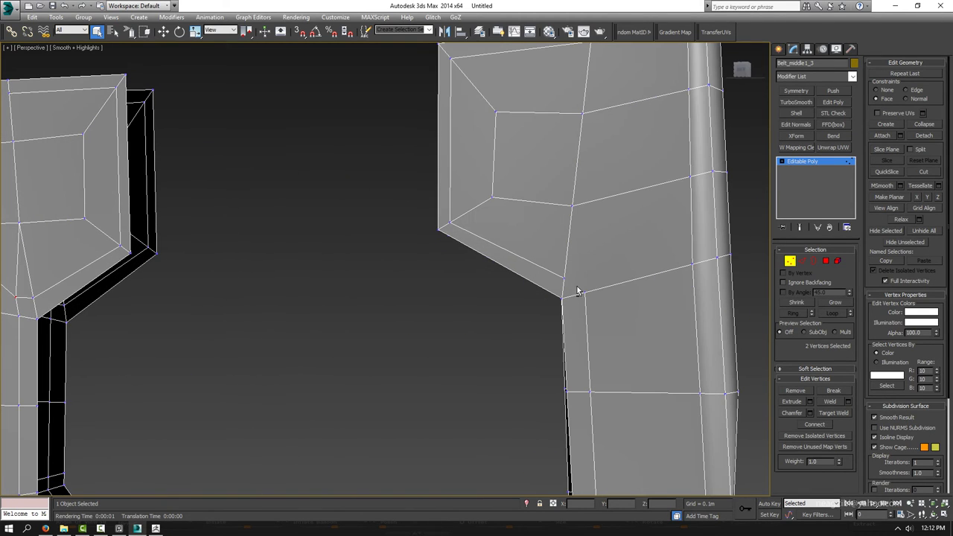
key(alt+c)
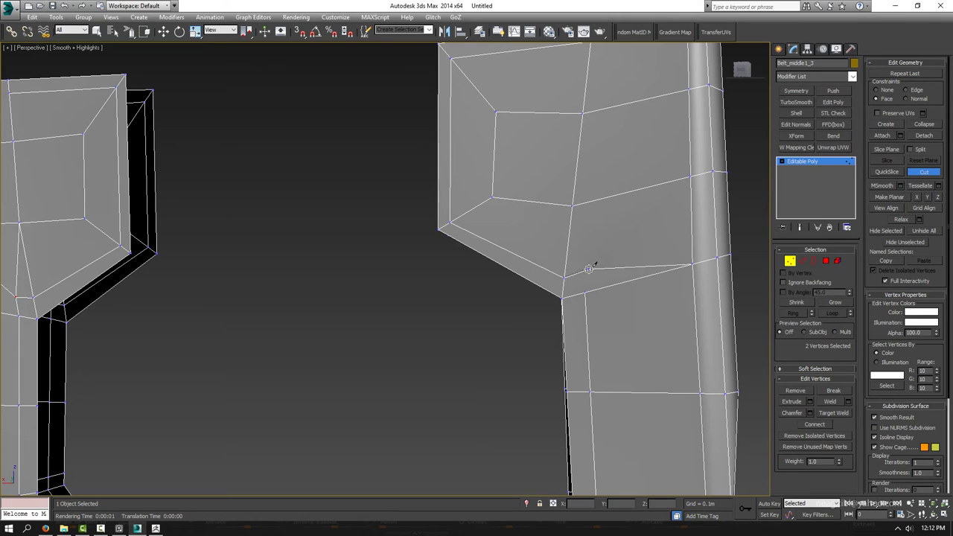
click(584, 273)
right_click(585, 273)
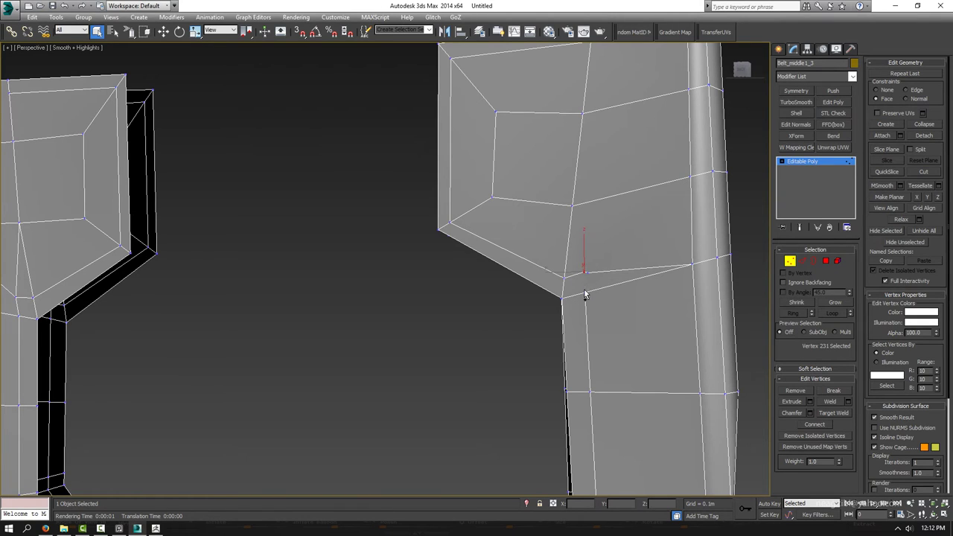
Step: Join the new vertex to the panel corner vertex with Ctrl+Shift+E, forming the diagonal edge
ctrl+click(584, 292)
middle_drag(600, 276, 595, 273)
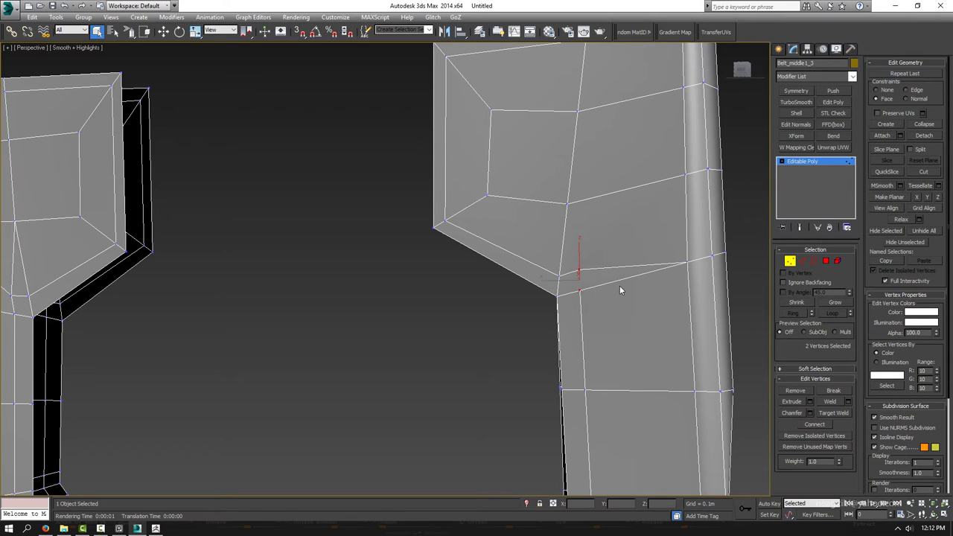
mouse_move(506, 220)
middle_down()
mouse_move(526, 259)
mouse_move(520, 292)
middle_up()
click(539, 316)
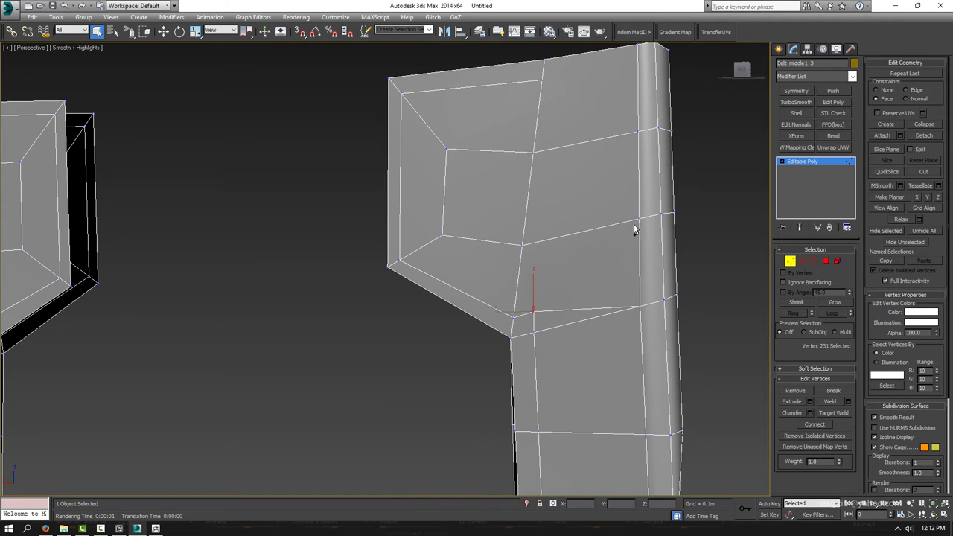
ctrl+click(639, 220)
key(ctrl+shift+e)
key(2)
click(574, 310)
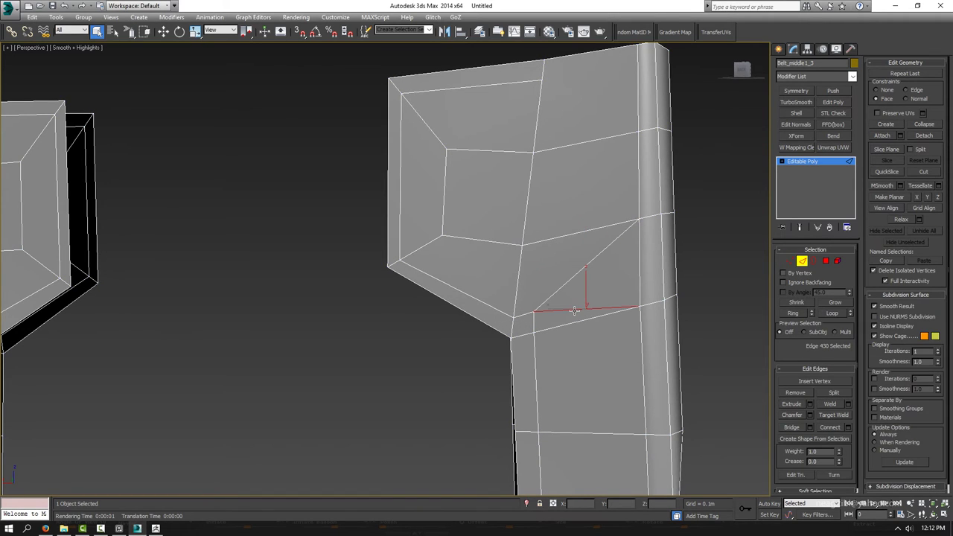
click(588, 331)
scroll(640, 348, down, 3)
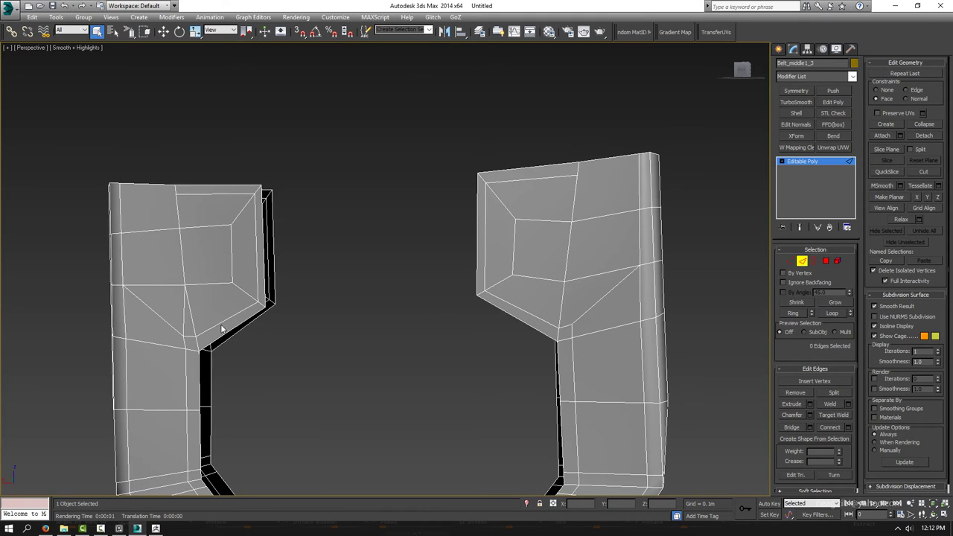
Step: Connect the right piece's top-corner edges with Pinch 0, sliding the new loop toward the corner
click(184, 313)
key(BackSpace)
mouse_move(189, 314)
alt+middle_down()
mouse_move(249, 315)
mouse_move(234, 287)
mouse_move(389, 261)
mouse_move(371, 280)
mouse_move(561, 329)
alt+middle_up()
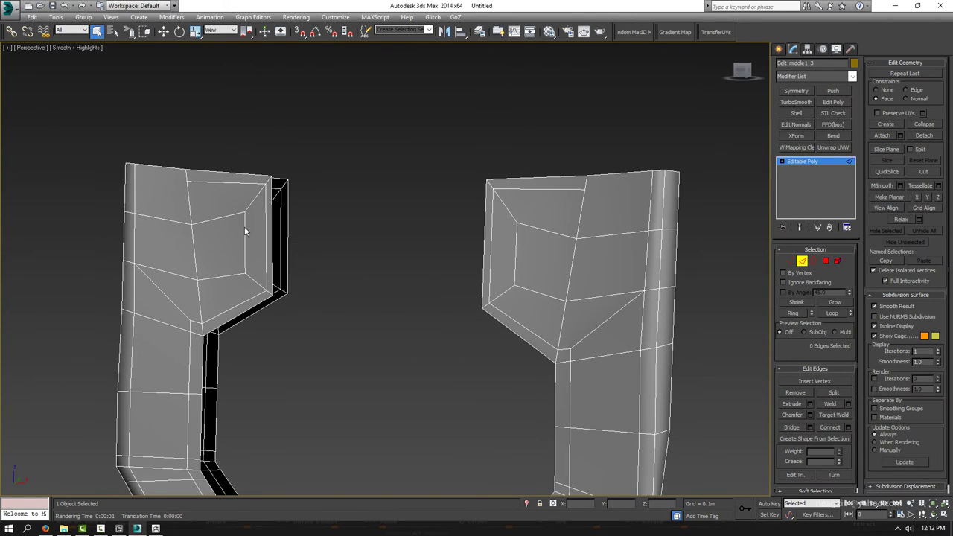
click(651, 199)
shift+click(663, 197)
mouse_move(663, 198)
alt+middle_down()
mouse_move(688, 313)
mouse_move(866, 419)
alt+middle_up()
click(848, 428)
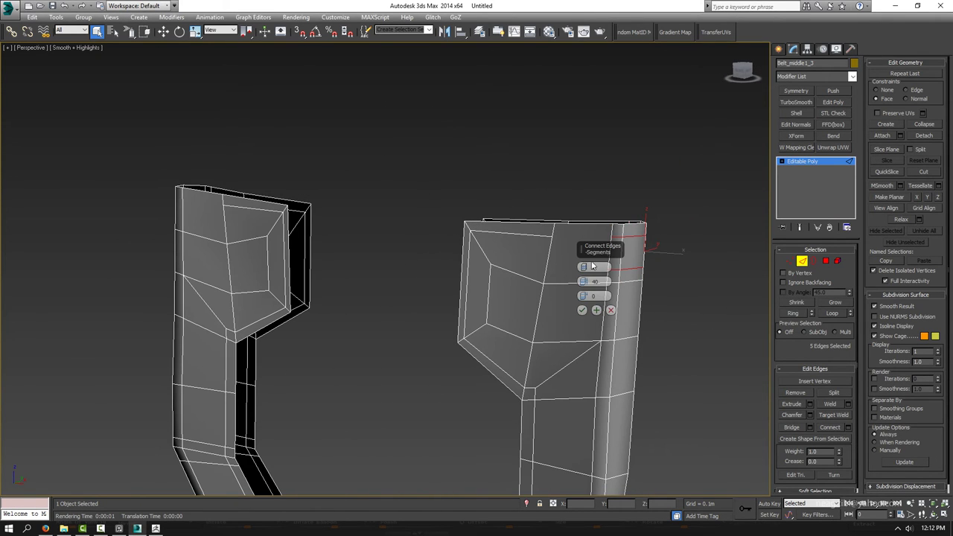
right_click(584, 280)
drag(584, 295, 607, 384)
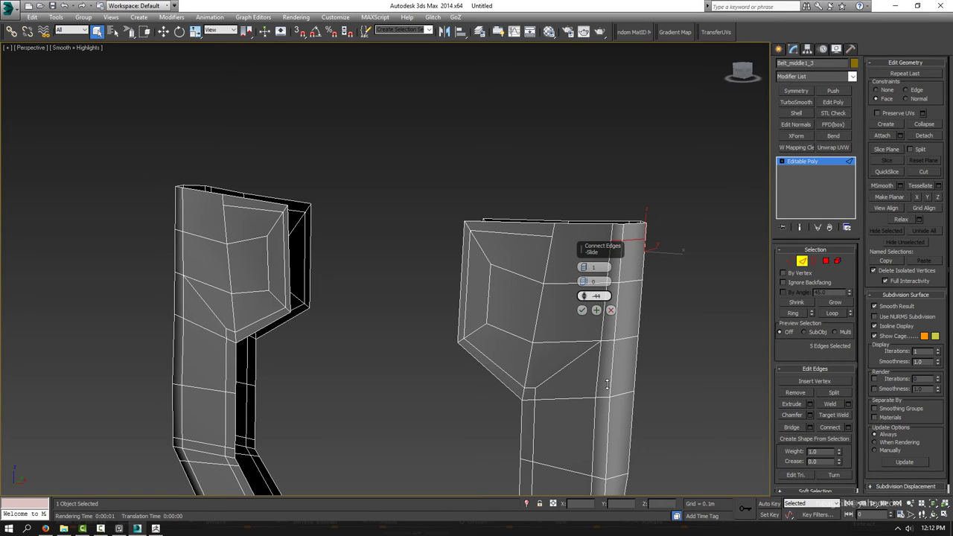
click(582, 310)
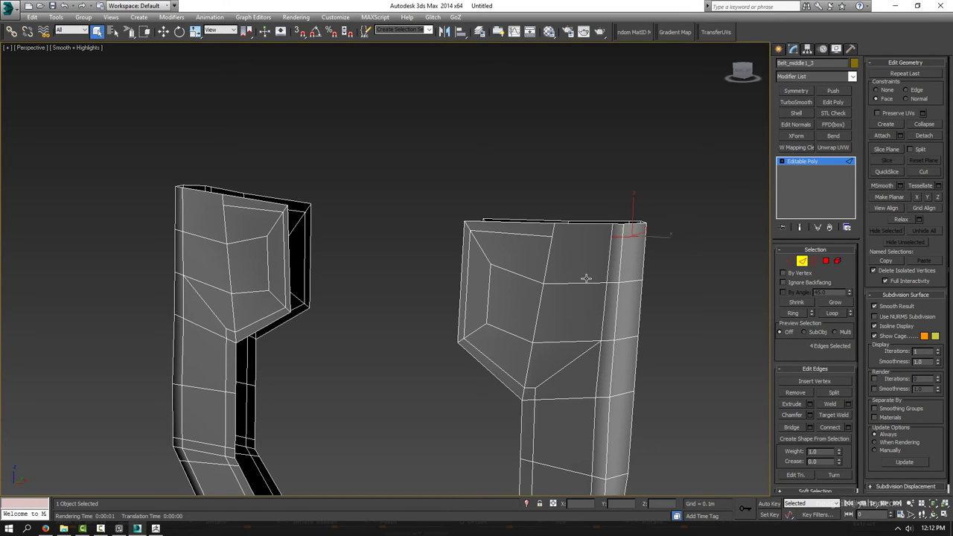
Step: Add the matching supporting edge loop on the other side of the corner
key(1)
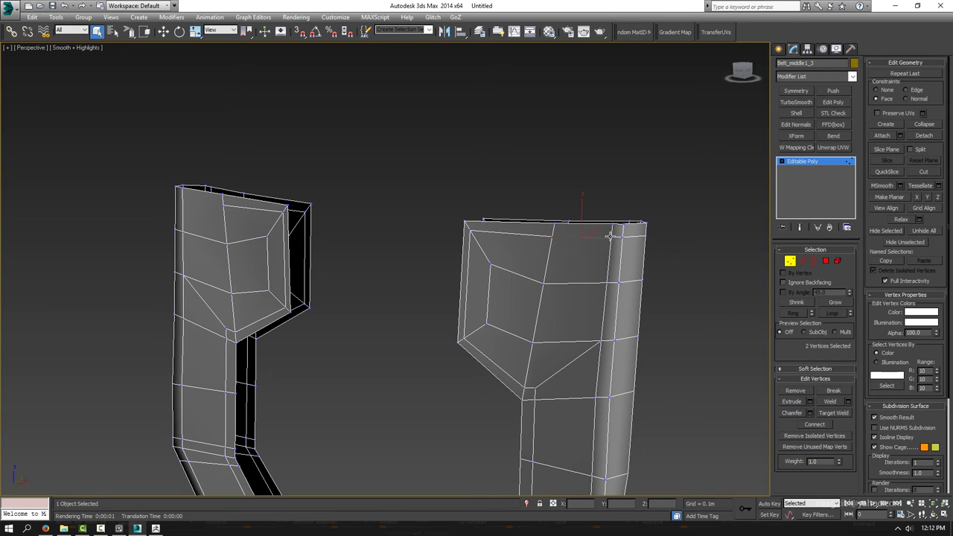
alt+middle_drag(569, 262, 486, 289)
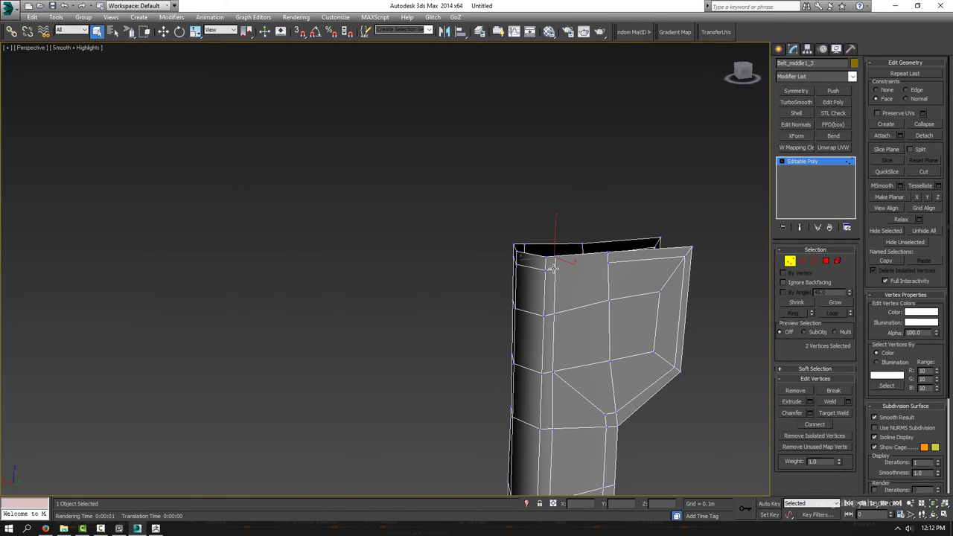
mouse_move(625, 270)
alt+middle_down()
mouse_move(499, 256)
mouse_move(552, 235)
mouse_move(630, 266)
mouse_move(500, 272)
alt+middle_up()
key(2)
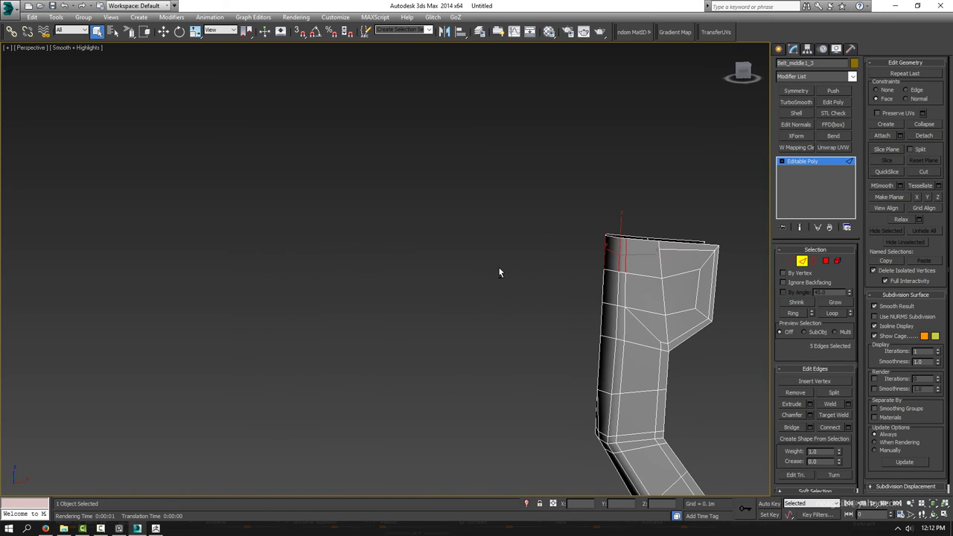
click(848, 427)
middle_drag(549, 373, 501, 382)
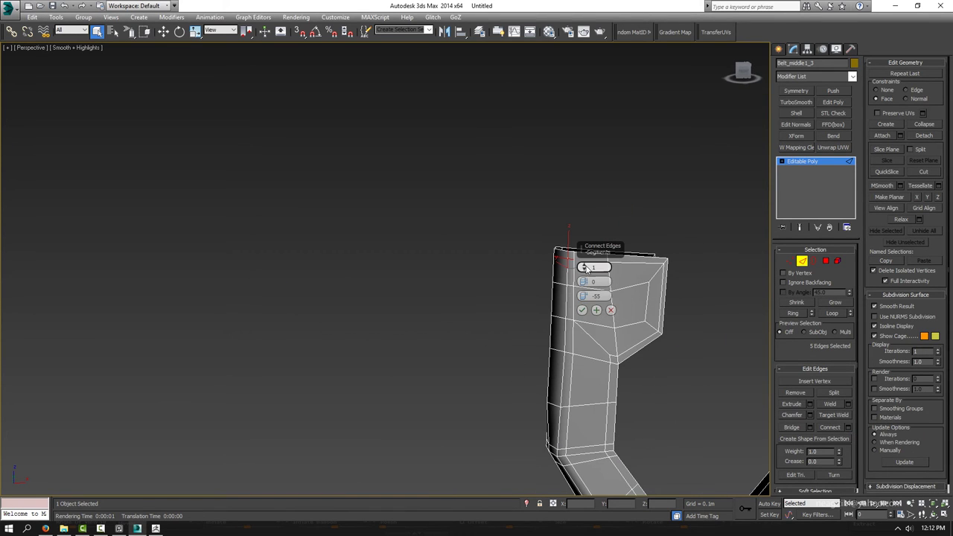
scroll(685, 236, up, 2)
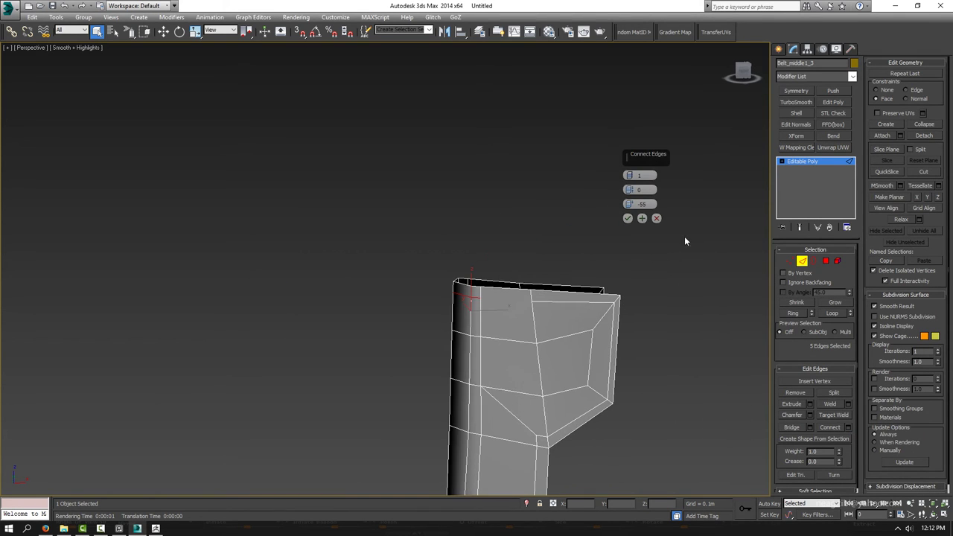
click(628, 218)
key(1)
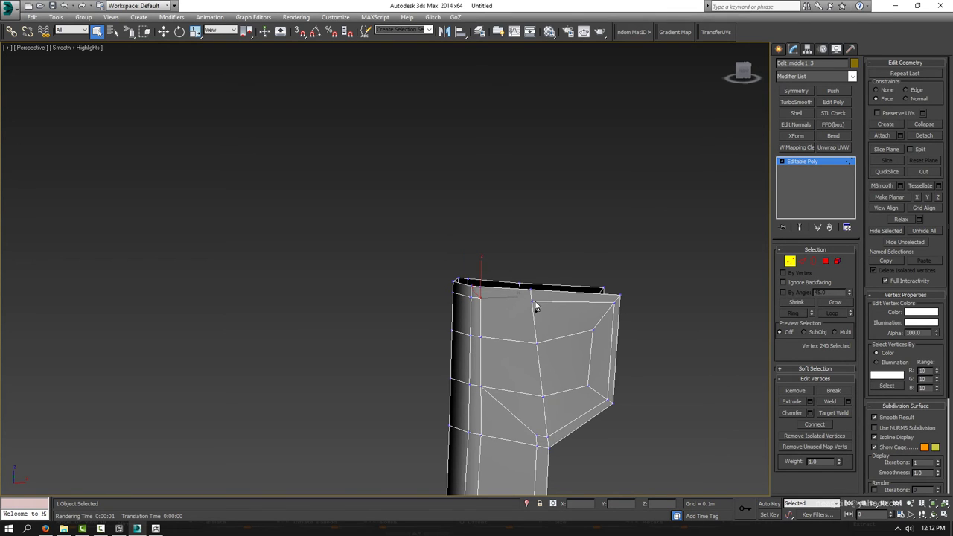
ctrl+click(535, 304)
mouse_move(501, 313)
alt+middle_down()
mouse_move(422, 299)
mouse_move(479, 292)
mouse_move(464, 273)
mouse_move(415, 271)
mouse_move(404, 260)
mouse_move(392, 282)
mouse_move(307, 324)
mouse_move(221, 315)
mouse_move(394, 326)
mouse_move(495, 378)
mouse_move(409, 426)
mouse_move(436, 347)
mouse_move(571, 310)
mouse_move(549, 328)
mouse_move(800, 439)
alt+middle_up()
Step: Chamfer the selected long edges with Amount 0.0008m and 2 segments
key(2)
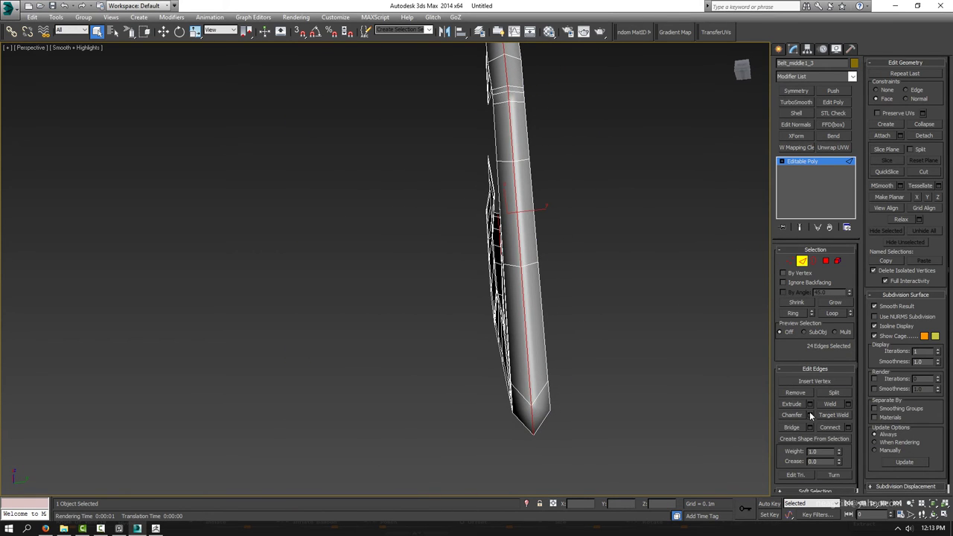
click(810, 415)
alt+middle_drag(572, 378, 658, 204)
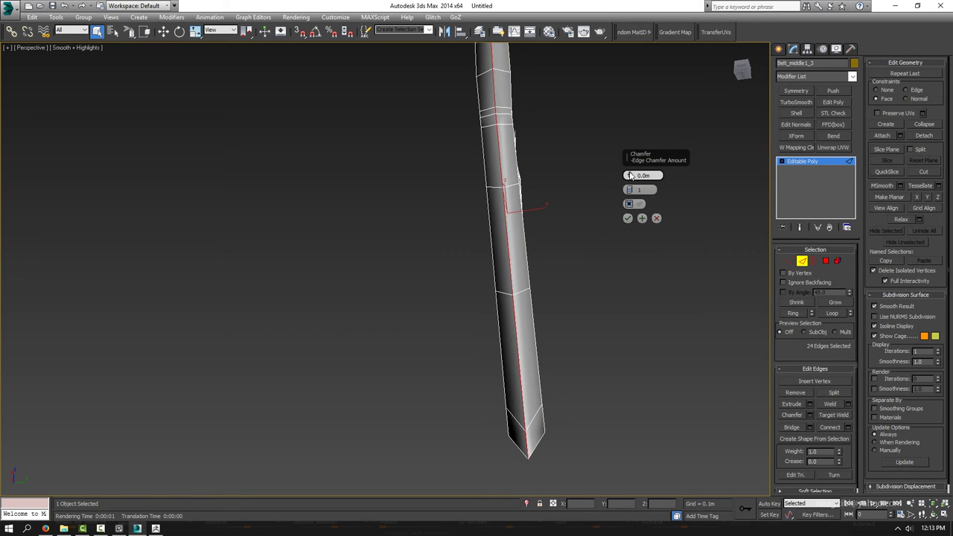
mouse_move(631, 176)
mouse_down()
mouse_move(629, 187)
mouse_move(628, 173)
mouse_up()
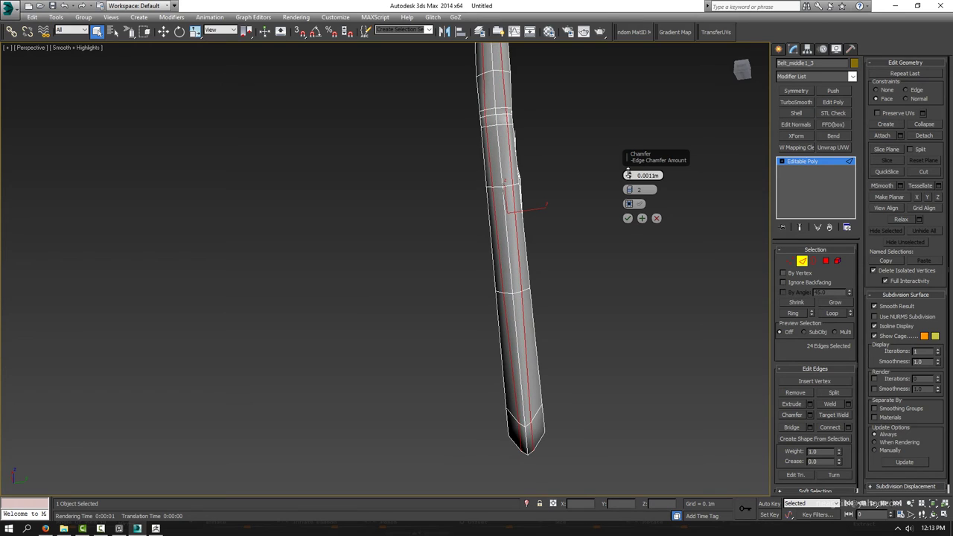
drag(628, 172, 630, 176)
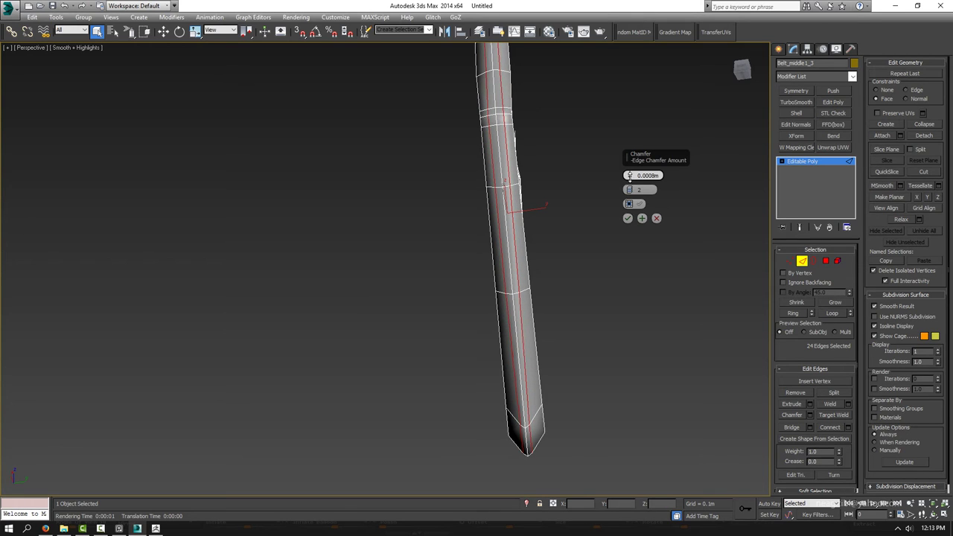
click(630, 218)
Step: Exit edge mode and deselect the V-shaped piece to inspect its smoothed look
key(z)
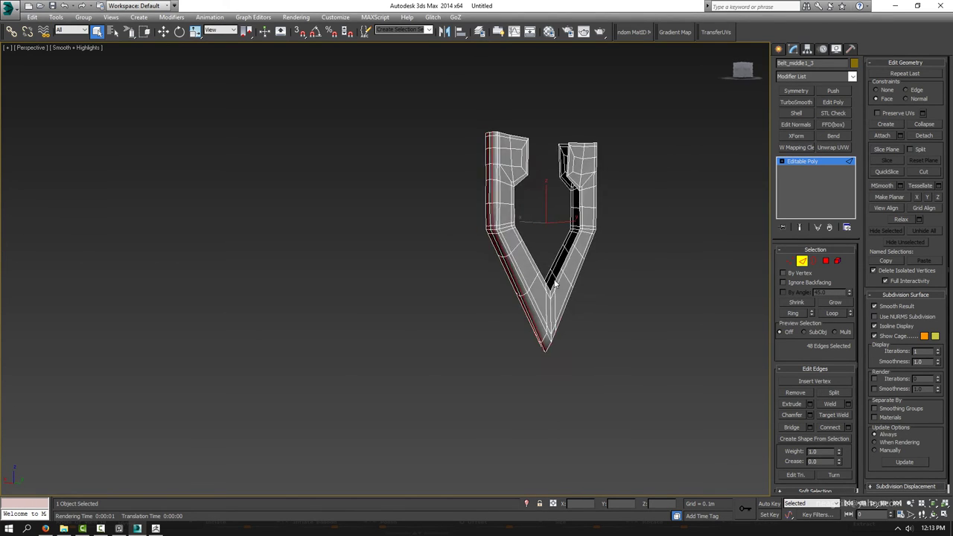
alt+middle_drag(554, 283, 395, 266)
click(803, 262)
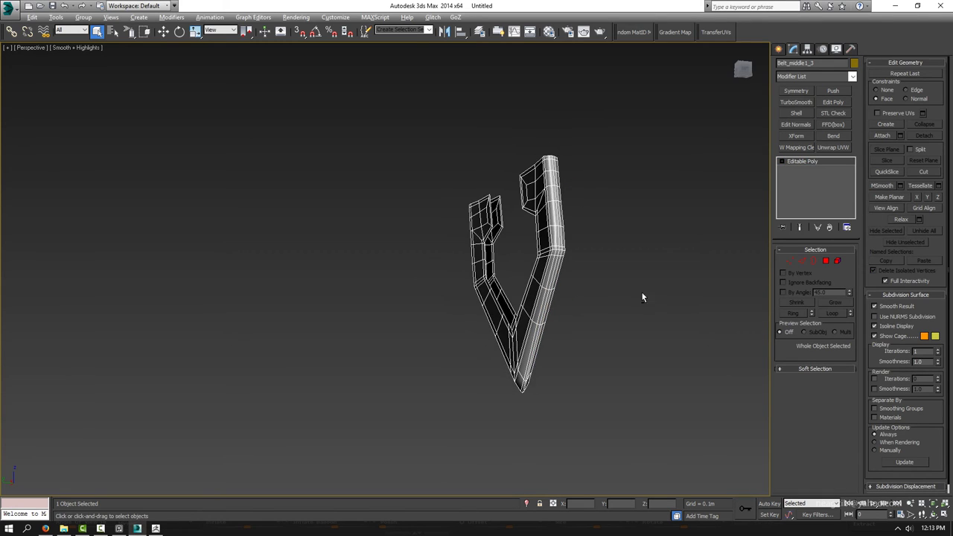
mouse_move(642, 292)
alt+middle_down()
mouse_move(650, 297)
mouse_move(607, 283)
alt+middle_up()
scroll(606, 283, up, 2)
click(606, 283)
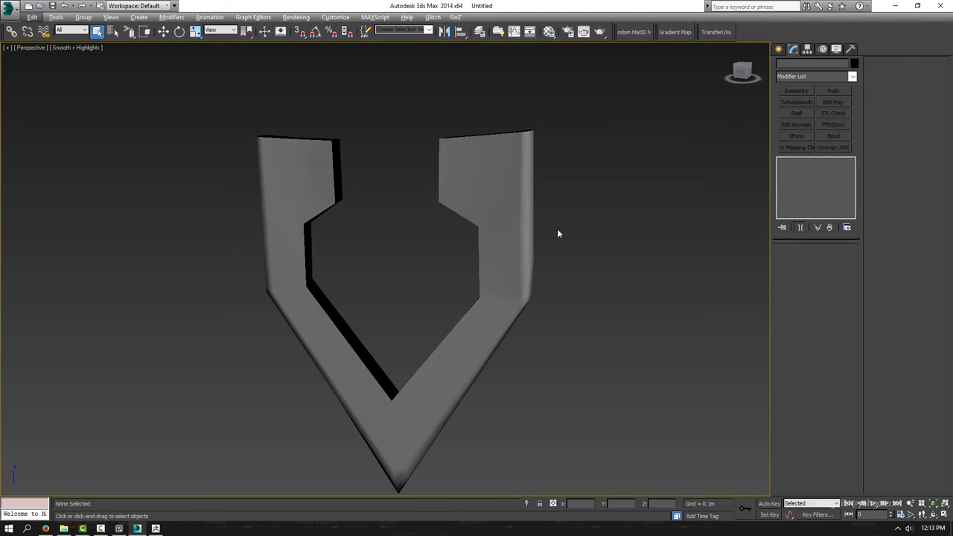
Step: Reselect the belt piece and set its Shell Outer Amount to 0.0009m
key(ctrl+z)
key(shift+z)
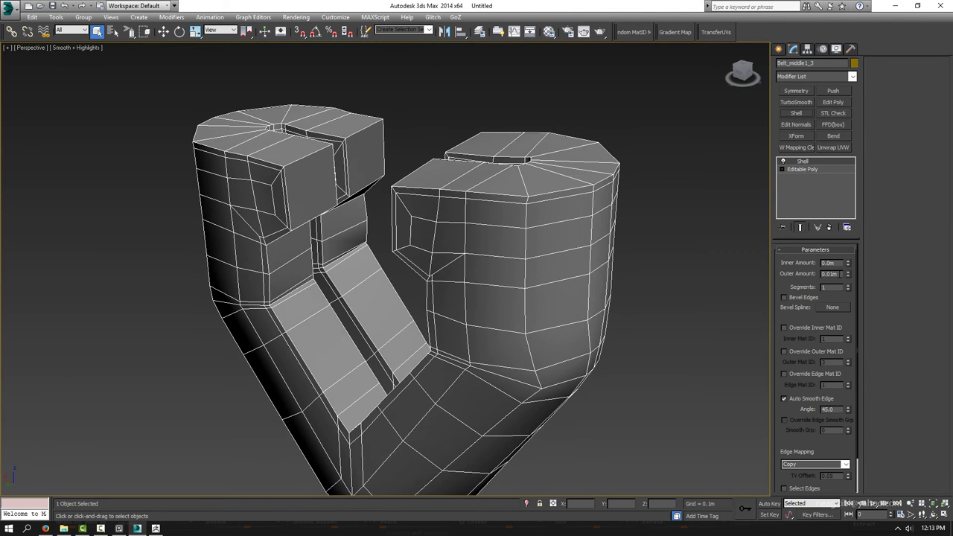
key(shift+z)
drag(847, 275, 839, 270)
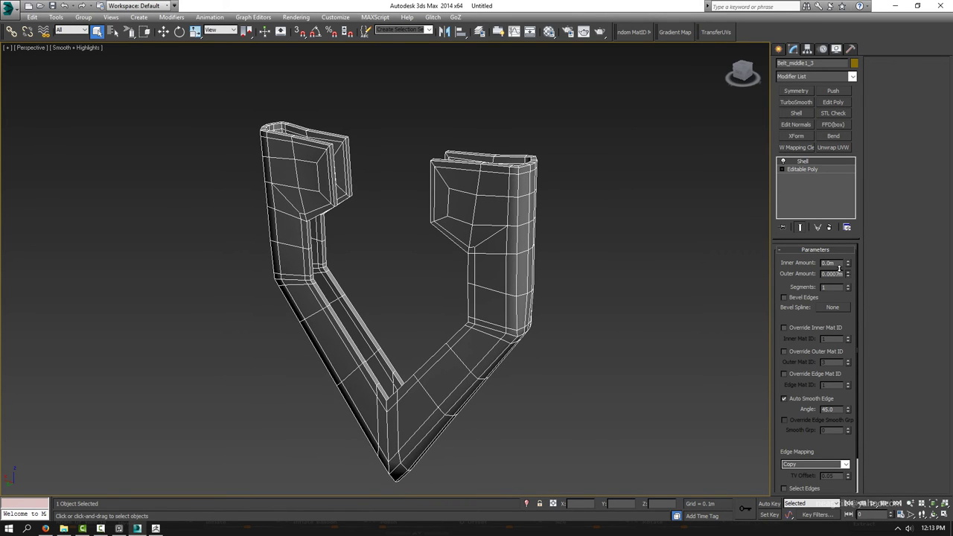
mouse_move(537, 234)
alt+middle_down()
mouse_move(480, 234)
mouse_move(728, 282)
alt+middle_up()
drag(848, 275, 841, 253)
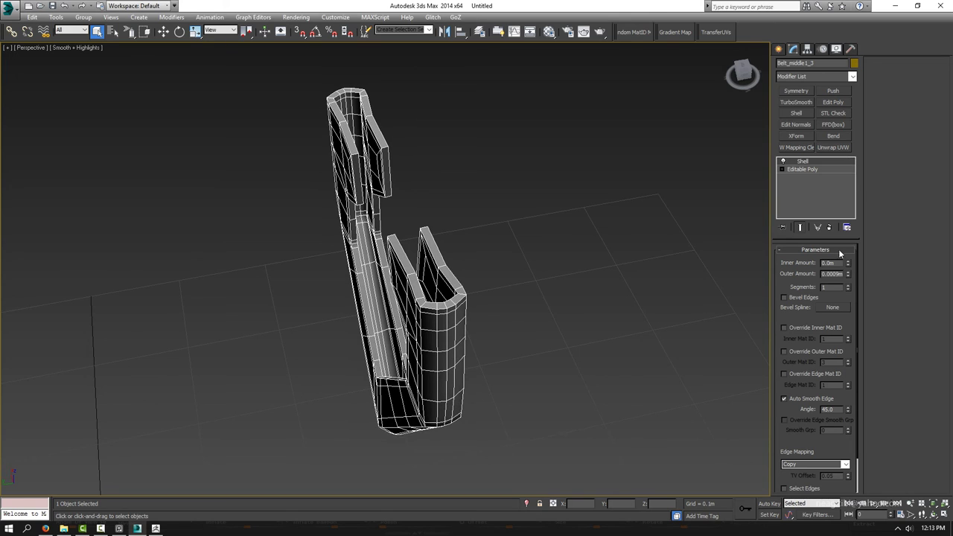
Step: Stack an Edit Poly modifier on top, after trying and undoing Shell and Edit Normals
click(803, 115)
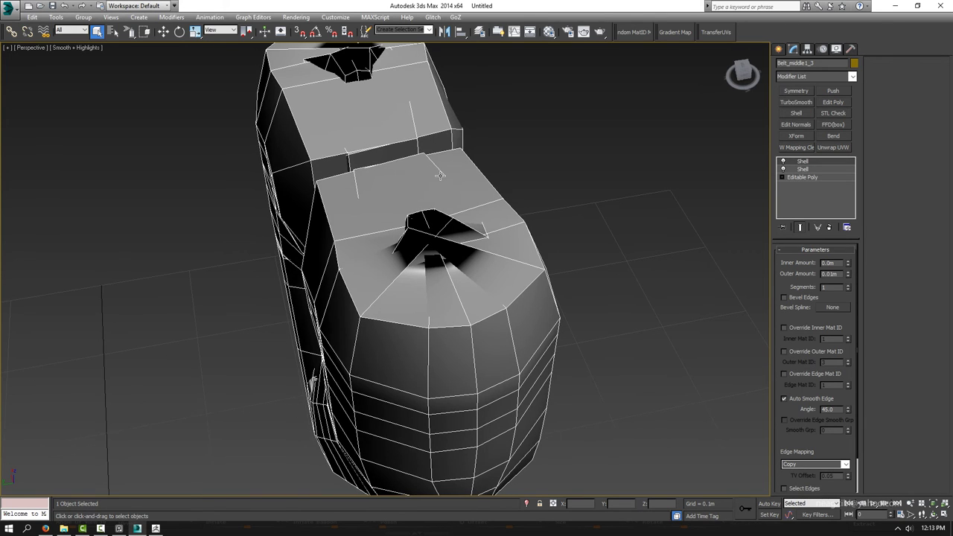
key(ctrl+z)
click(802, 125)
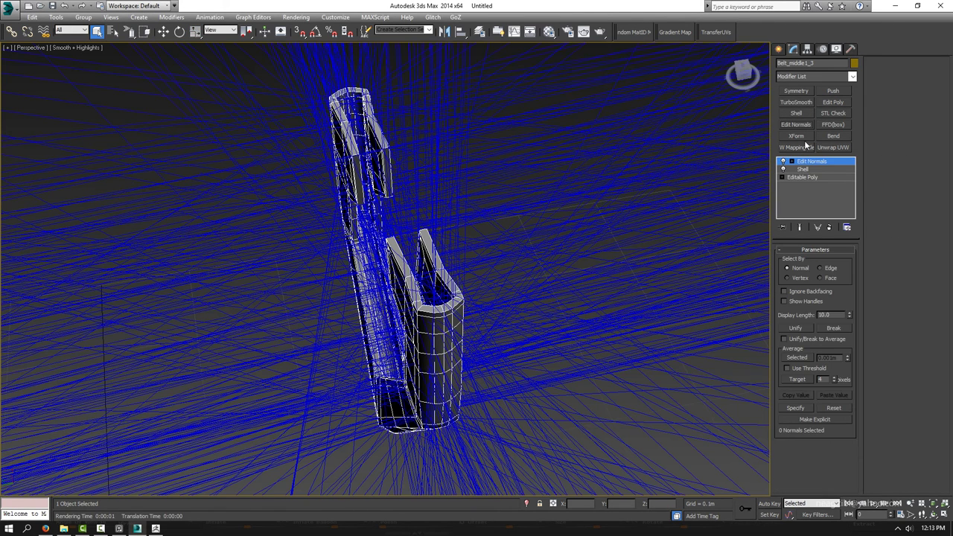
key(ctrl+z)
click(822, 106)
key(alt+e)
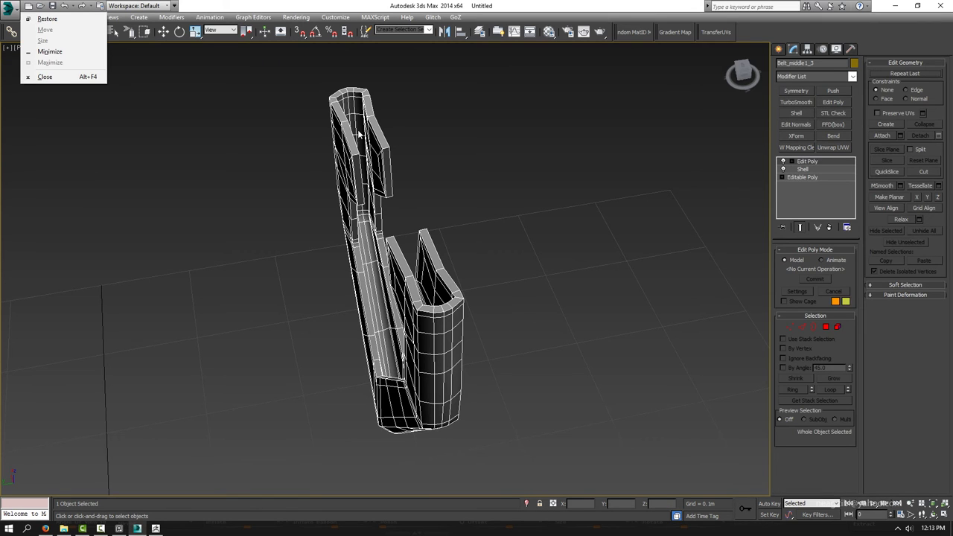
key(Down)
key(Down)
key(Return)
scroll(380, 179, up, 4)
alt+middle_drag(380, 179, 464, 196)
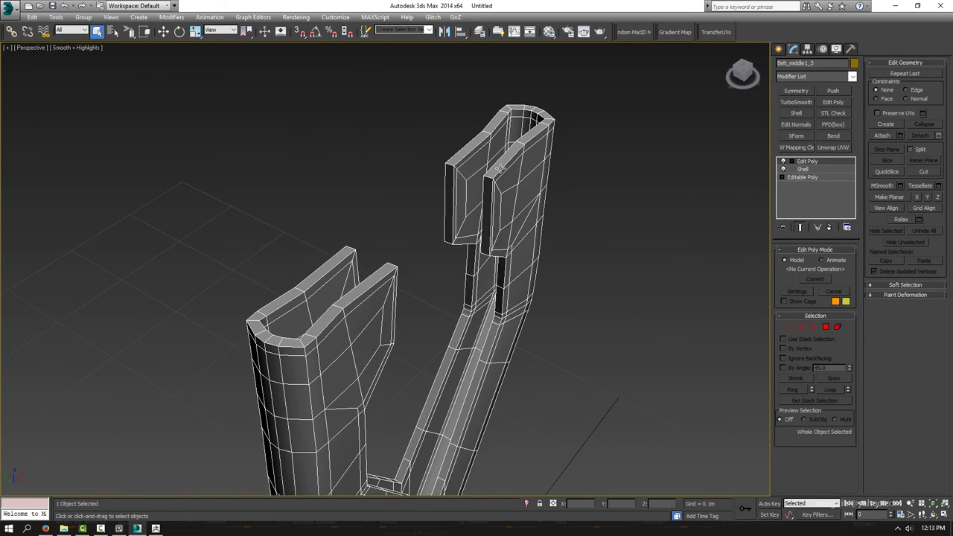
key(4)
click(467, 172)
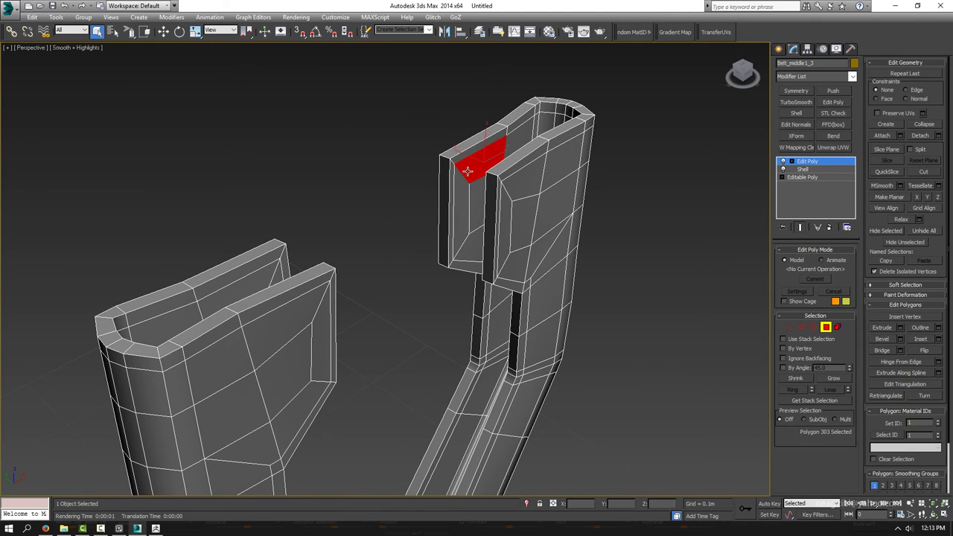
shift+click(457, 194)
mouse_move(457, 193)
alt+middle_down()
mouse_move(548, 183)
mouse_move(547, 204)
mouse_move(566, 164)
mouse_move(534, 157)
mouse_move(471, 190)
mouse_move(425, 194)
mouse_move(443, 179)
mouse_move(468, 207)
mouse_move(467, 149)
alt+middle_up()
scroll(471, 190, up, 3)
key(ctrl+d)
key(5)
click(477, 194)
key(F3)
key(ctrl+d)
key(F3)
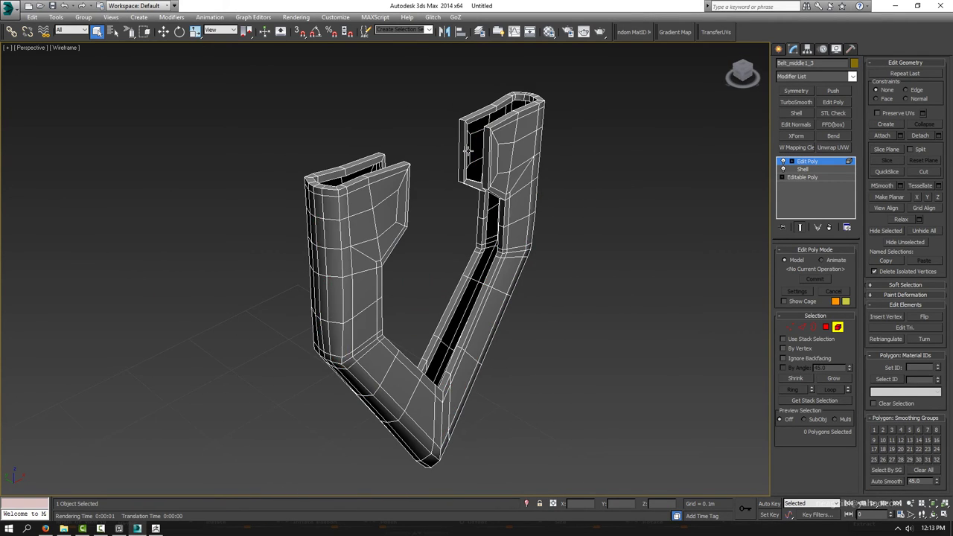
alt+middle_drag(459, 190, 410, 215)
scroll(475, 190, up, 3)
scroll(447, 181, up, 2)
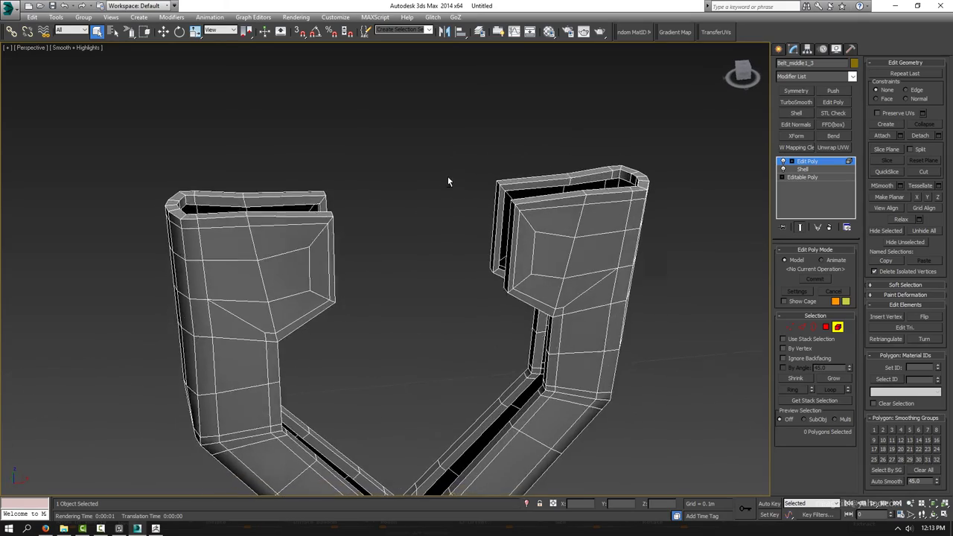
scroll(386, 178, up, 3)
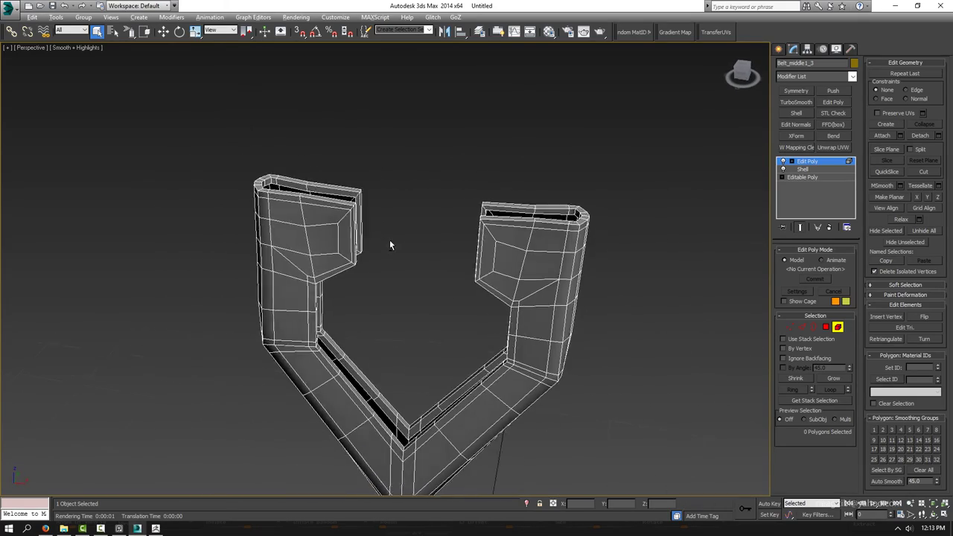
Step: Select an edge ring on the belt tip and connect it with one new edge loop
mouse_move(417, 217)
alt+middle_down()
mouse_move(458, 192)
mouse_move(522, 223)
alt+middle_up()
key(2)
click(458, 192)
double_click(459, 192)
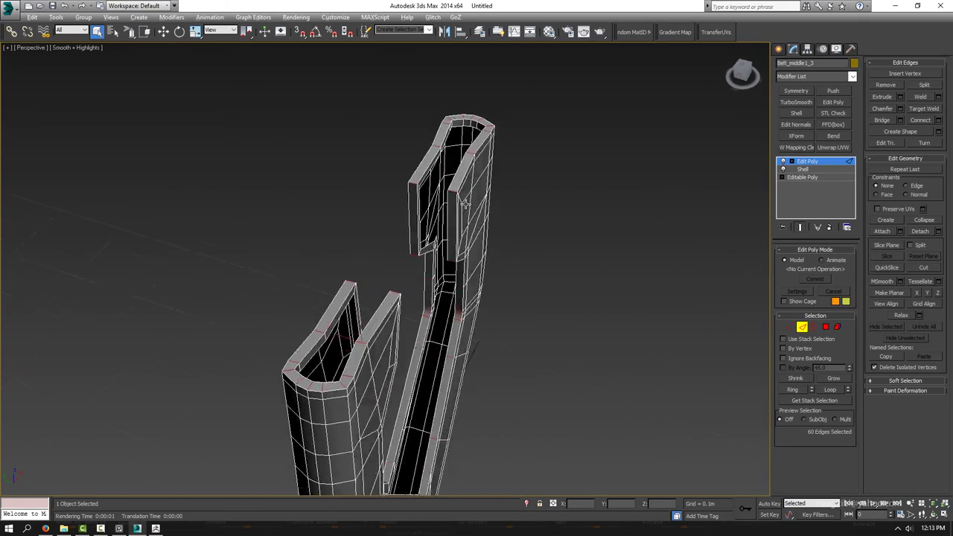
click(820, 250)
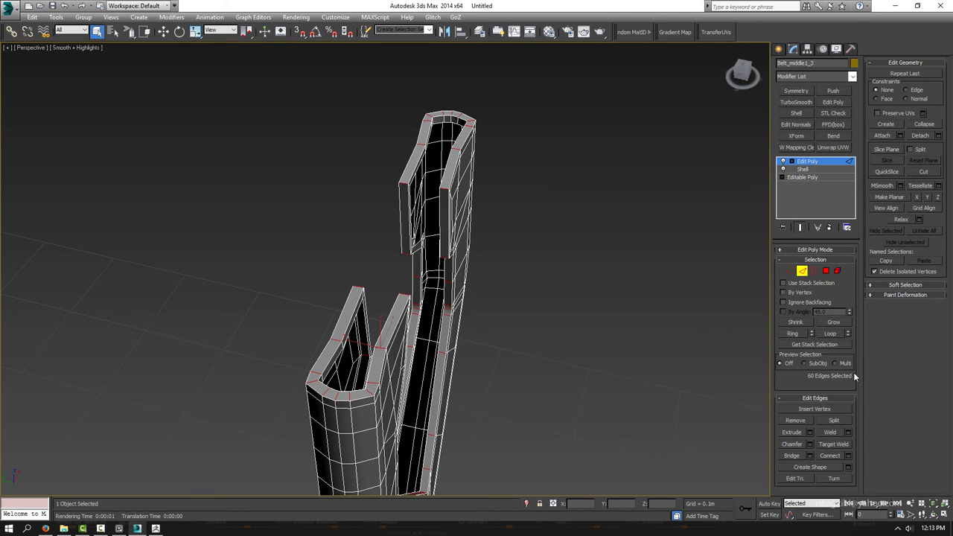
click(847, 456)
alt+middle_drag(503, 219, 630, 221)
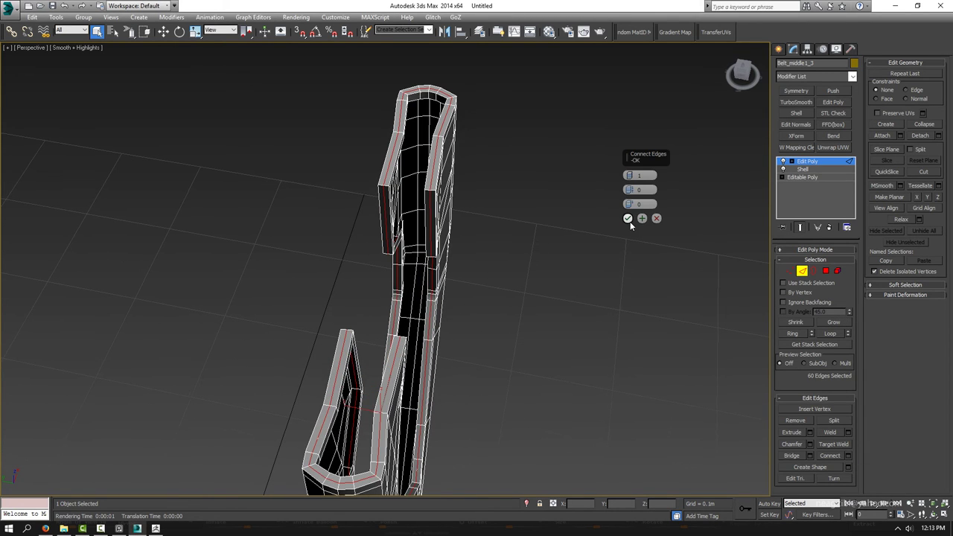
click(629, 219)
Step: Collapse the belt tip to an Editable Poly via the right-click Convert To menu
alt+middle_drag(432, 254, 511, 221)
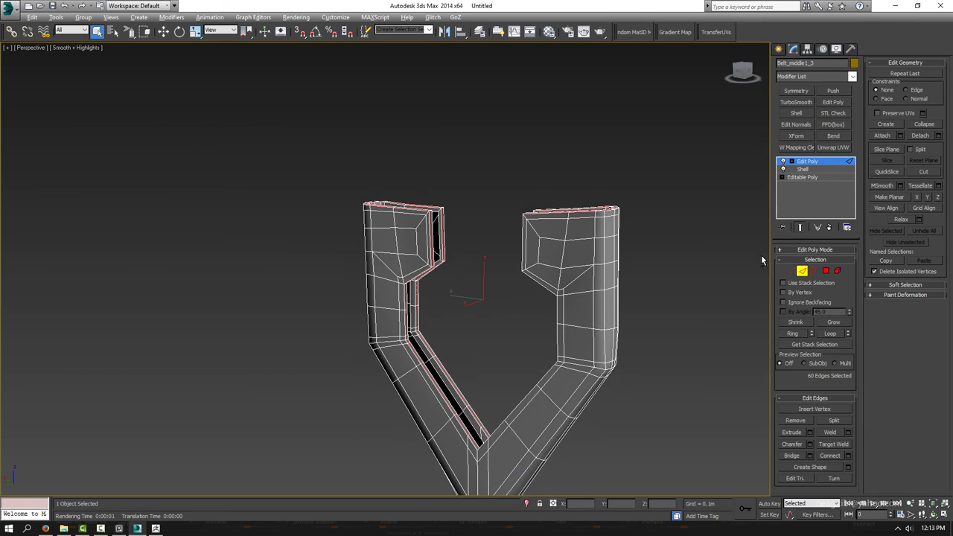
click(802, 273)
right_click(564, 260)
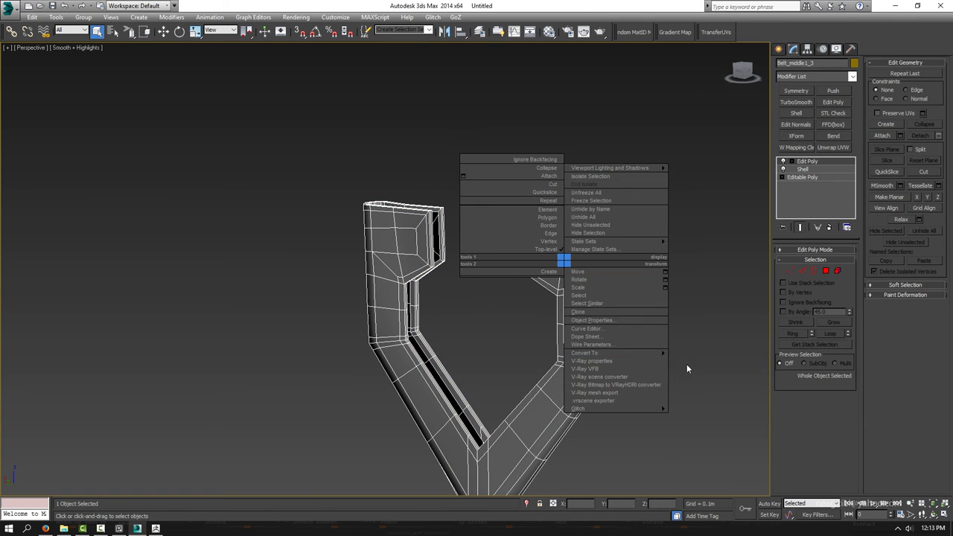
click(703, 360)
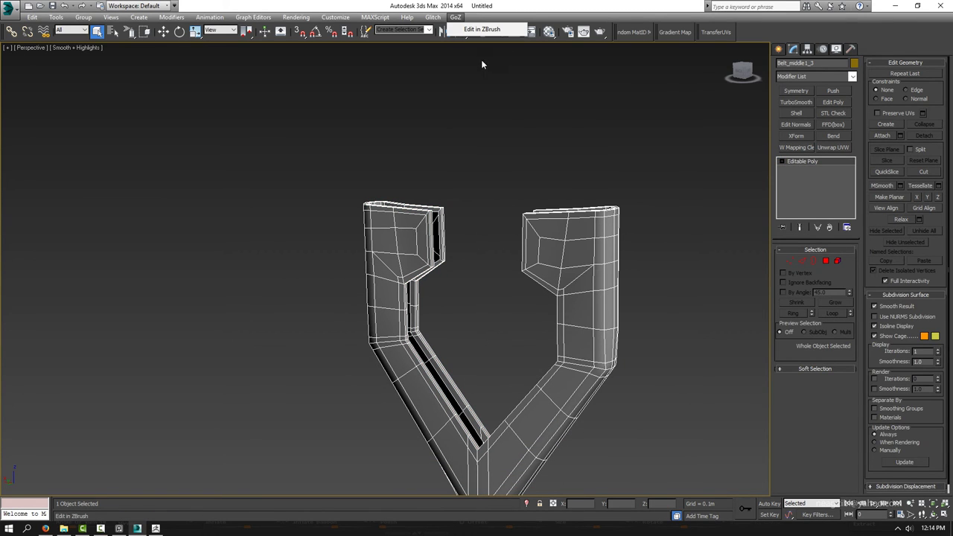
Step: Send the belt tip to ZBrush via GoZ, solo it with PolyFrame at SDiv 1
click(480, 34)
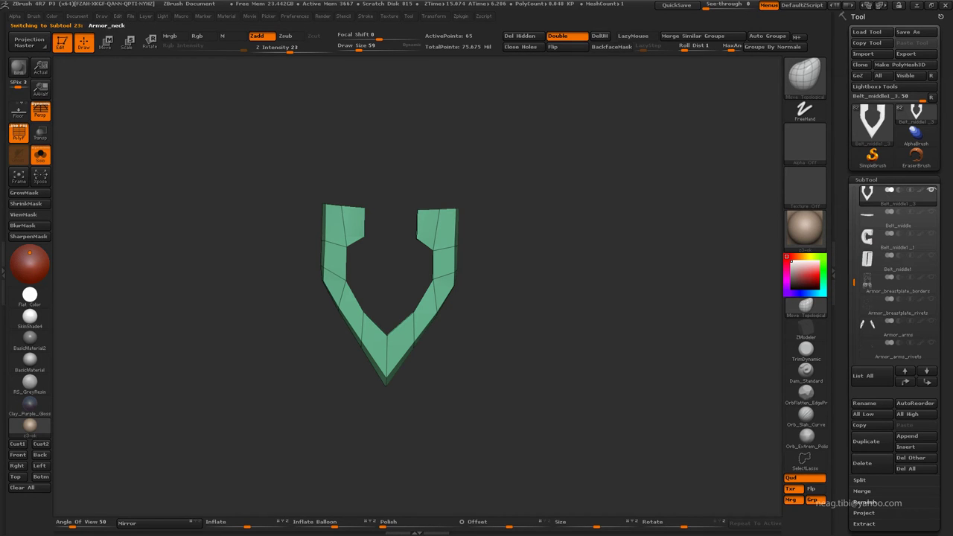
mouse_move(124, 434)
mouse_down()
mouse_move(221, 362)
mouse_move(332, 353)
mouse_up()
alt+drag(596, 422, 622, 293)
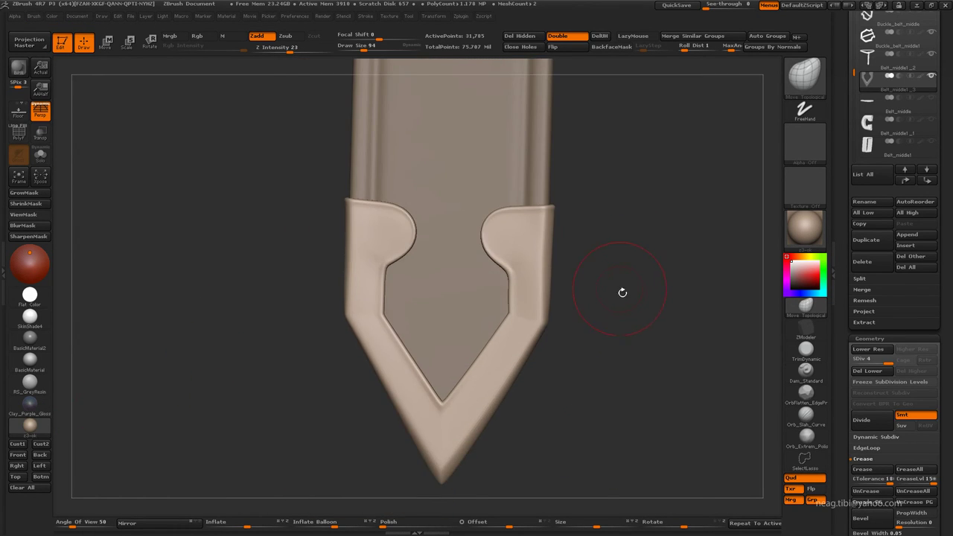
key(alt+s)
key(shift+d)
key(shift+d)
key(shift+f)
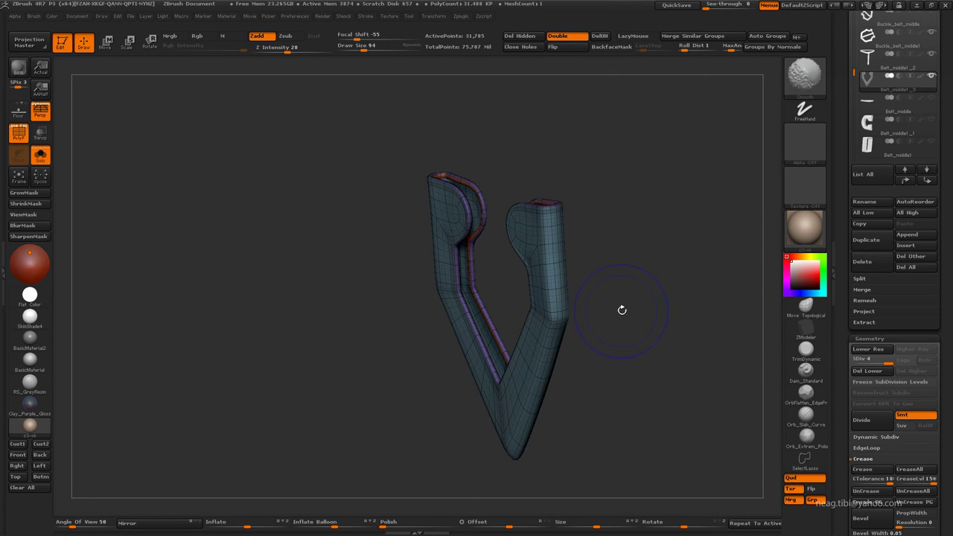
key(shift+d)
Step: Subdivide the tip up to level 4, show all subtools again, and frame the belt
alt+drag(640, 275, 723, 328)
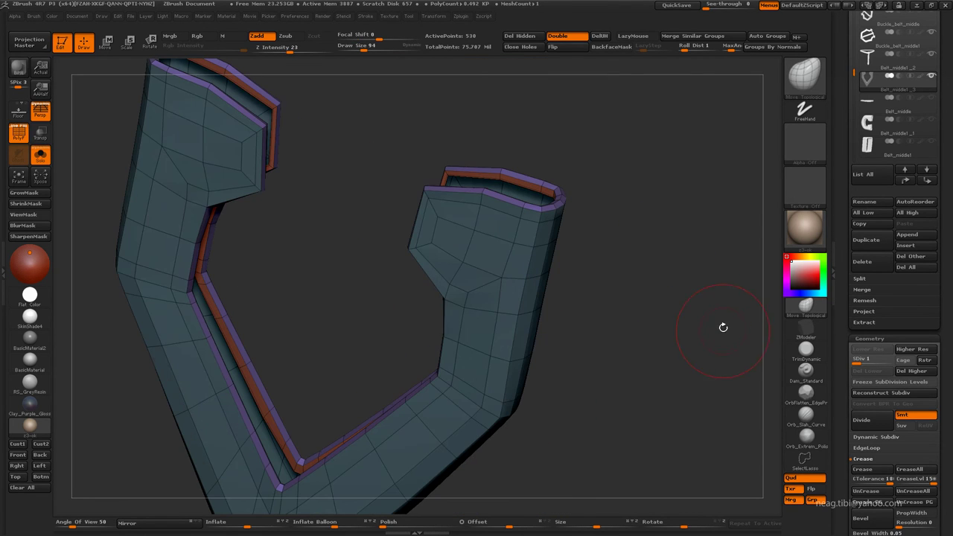
key(f)
key(d)
key(d)
key(d)
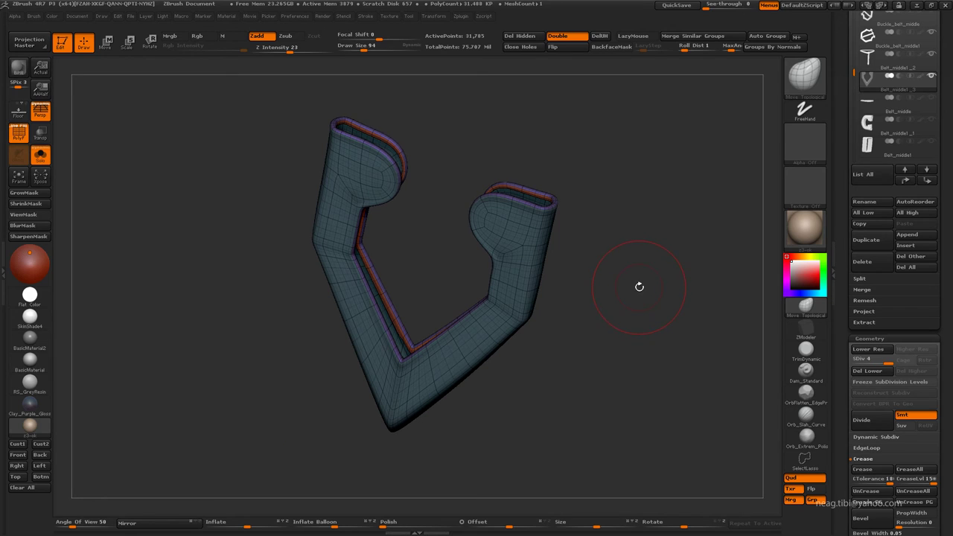
key(alt+s)
mouse_move(641, 285)
mouse_down()
mouse_move(662, 305)
mouse_move(600, 148)
mouse_up()
key(shift+f)
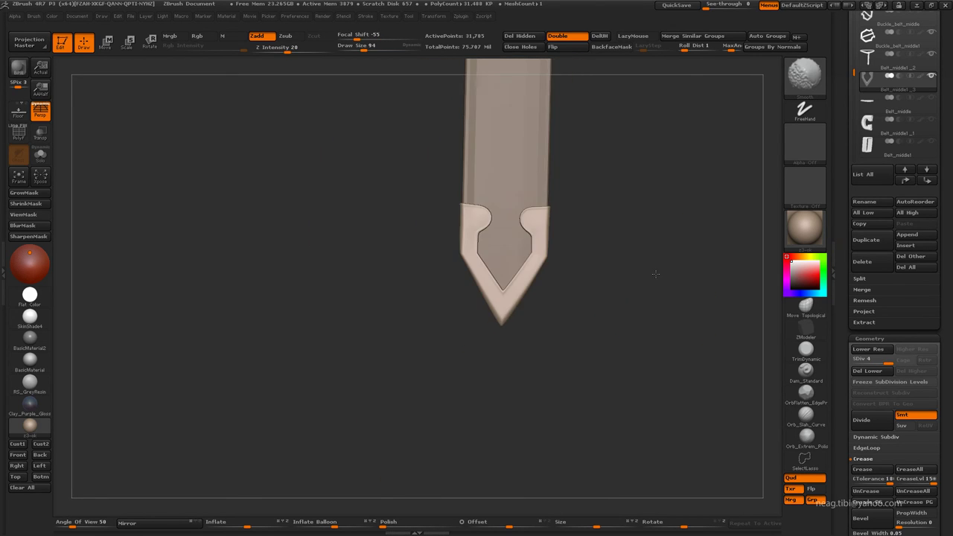
key(f)
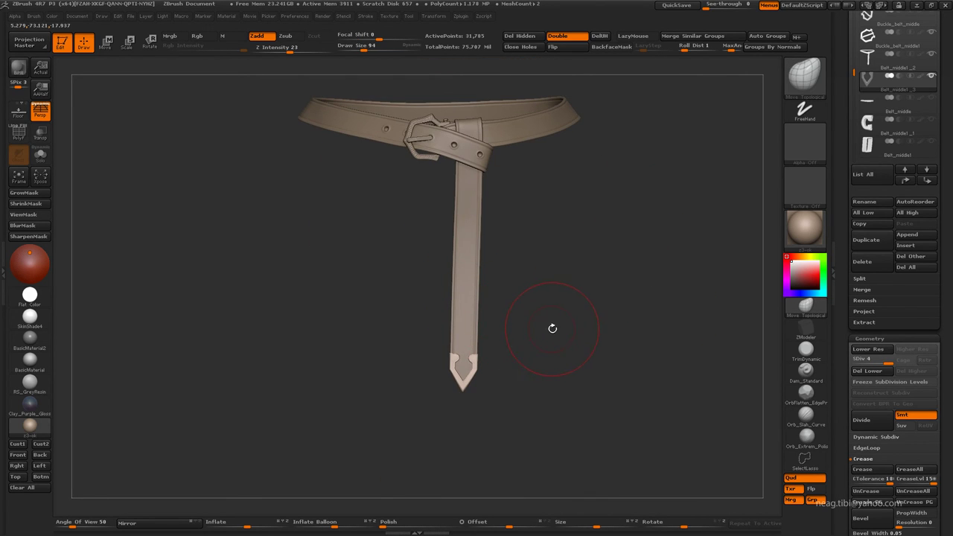
key(f)
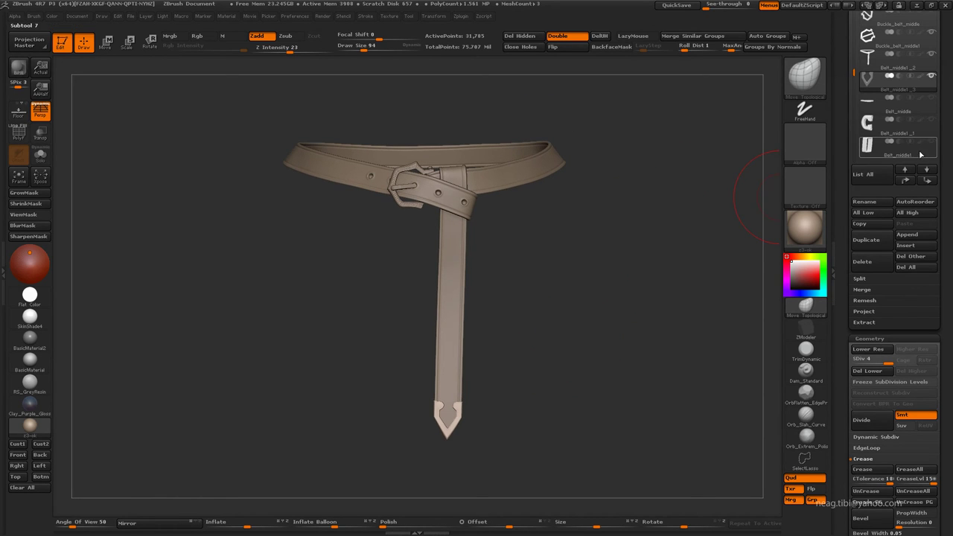
scroll(879, 223, up, 2)
scroll(862, 253, up, 3)
Step: Select the belt subtool, rotate to the belt loop, and subdivide it with Ctrl+D
drag(857, 245, 857, 186)
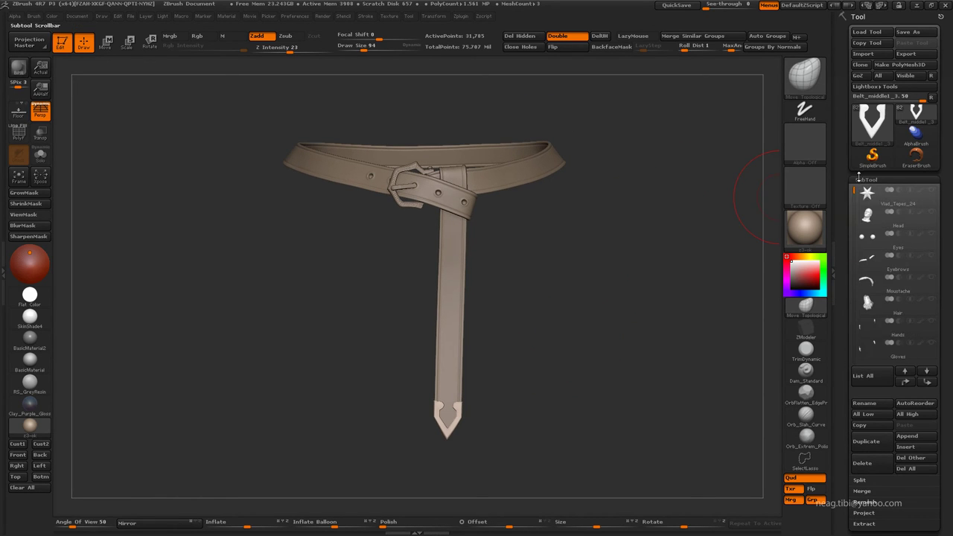
click(894, 196)
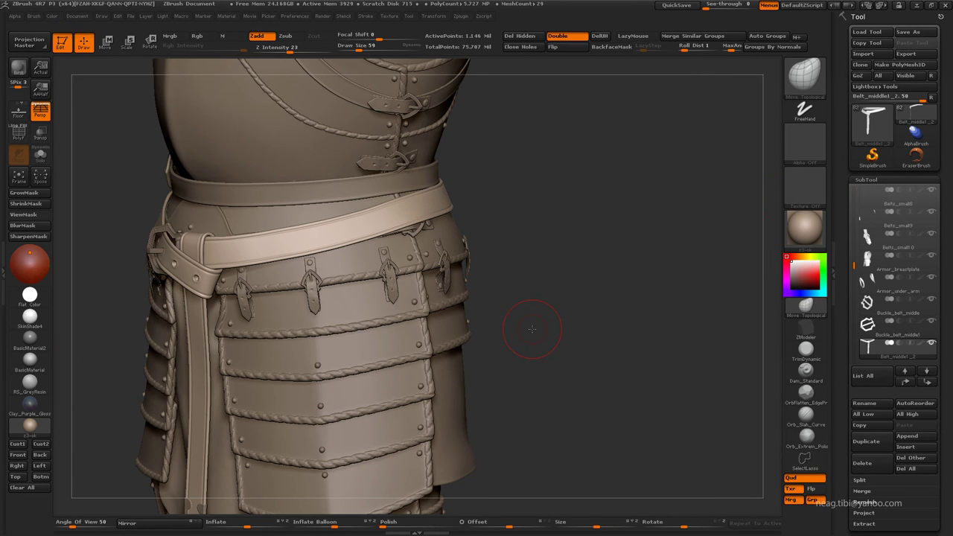
mouse_move(532, 328)
mouse_down()
mouse_move(664, 202)
mouse_move(615, 200)
mouse_move(617, 234)
mouse_up()
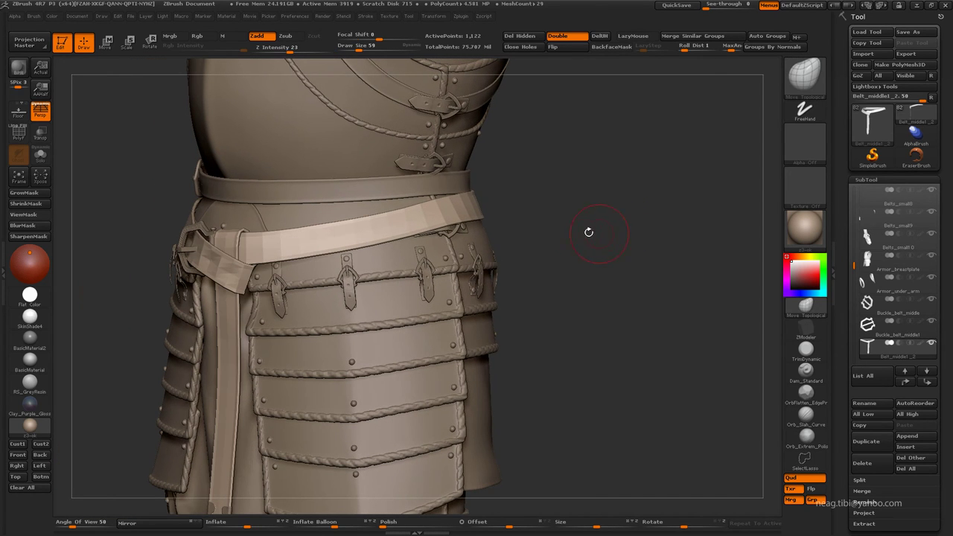
key(space)
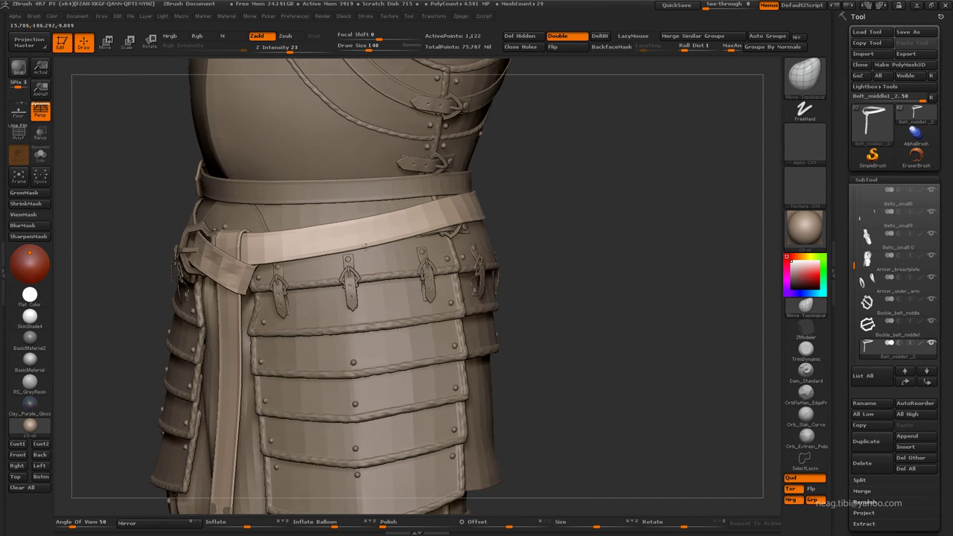
scroll(358, 230, up, 3)
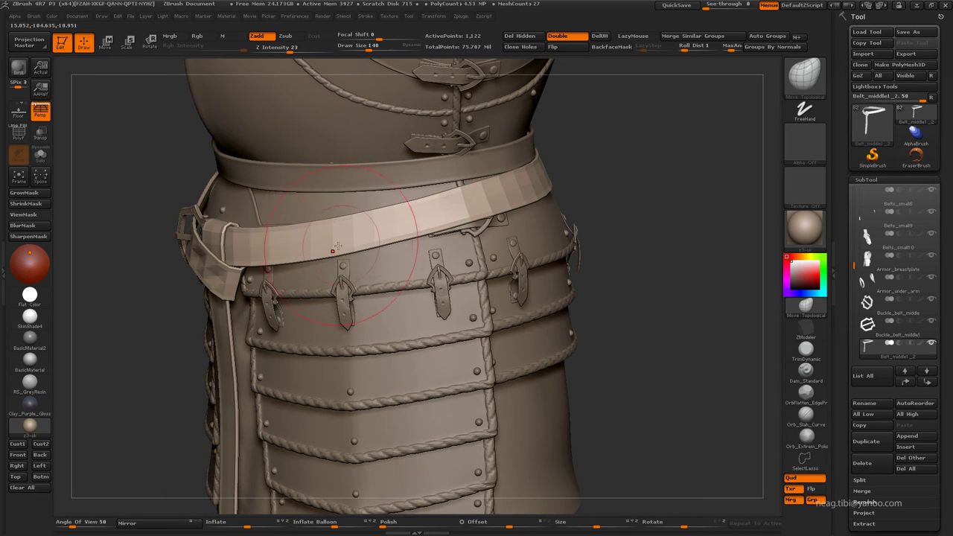
mouse_move(332, 237)
mouse_down()
mouse_move(478, 214)
mouse_move(385, 224)
mouse_up()
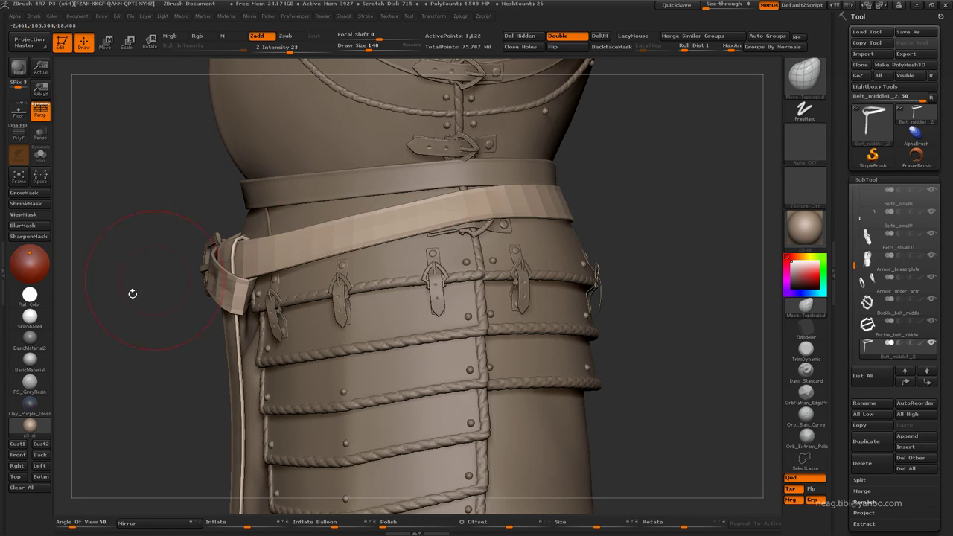
mouse_move(133, 294)
mouse_down()
mouse_move(116, 311)
mouse_move(112, 237)
mouse_move(307, 248)
mouse_up()
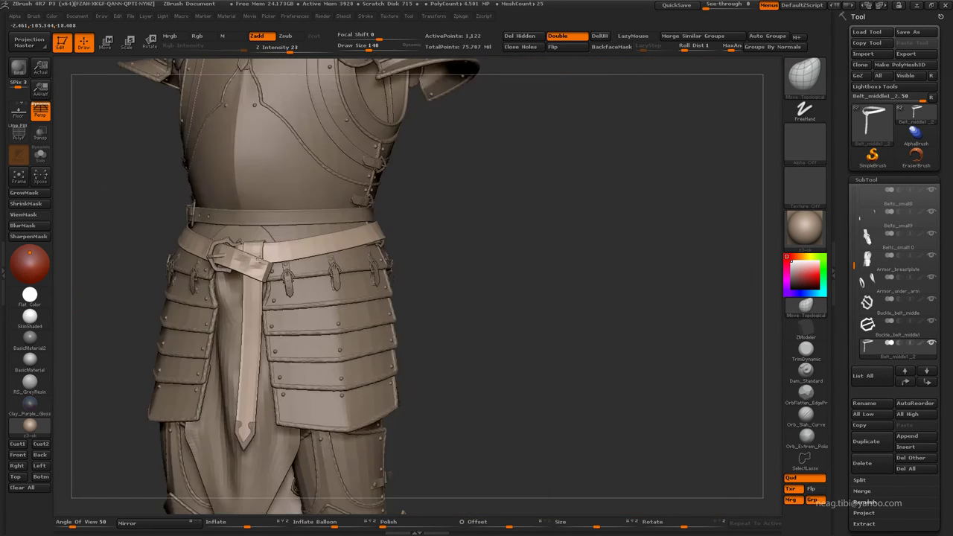
key(ctrl+d)
key(ctrl+d)
key(ctrl+d)
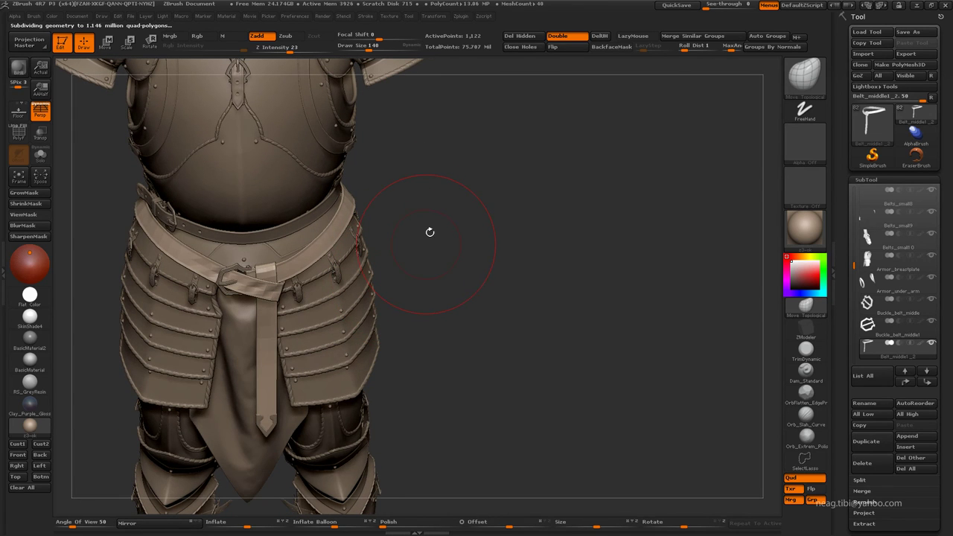
Step: Zoom out to the upper armour and select the breastplate subtool
mouse_move(462, 222)
mouse_down()
mouse_move(511, 187)
mouse_move(543, 202)
mouse_move(501, 214)
mouse_up()
key(bracketleft)
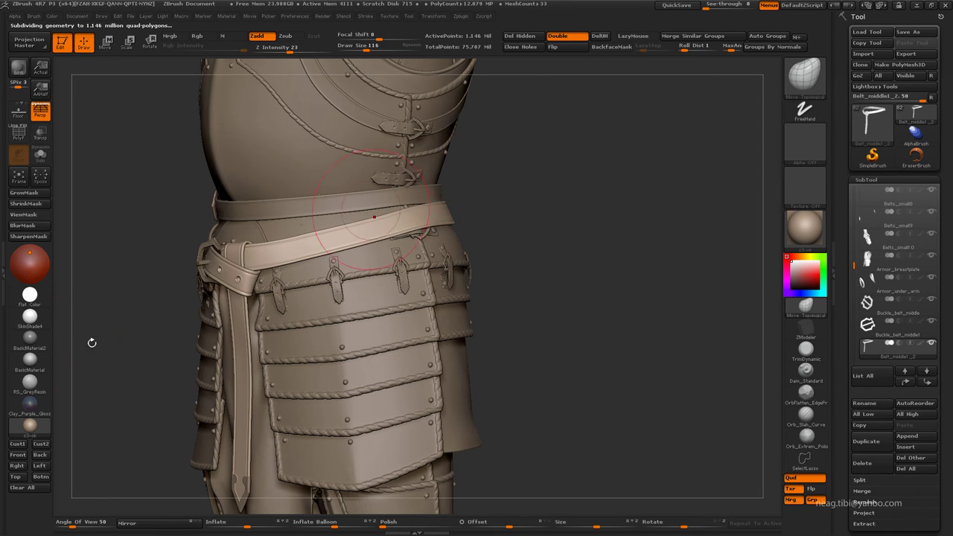
alt+drag(102, 343, 224, 373)
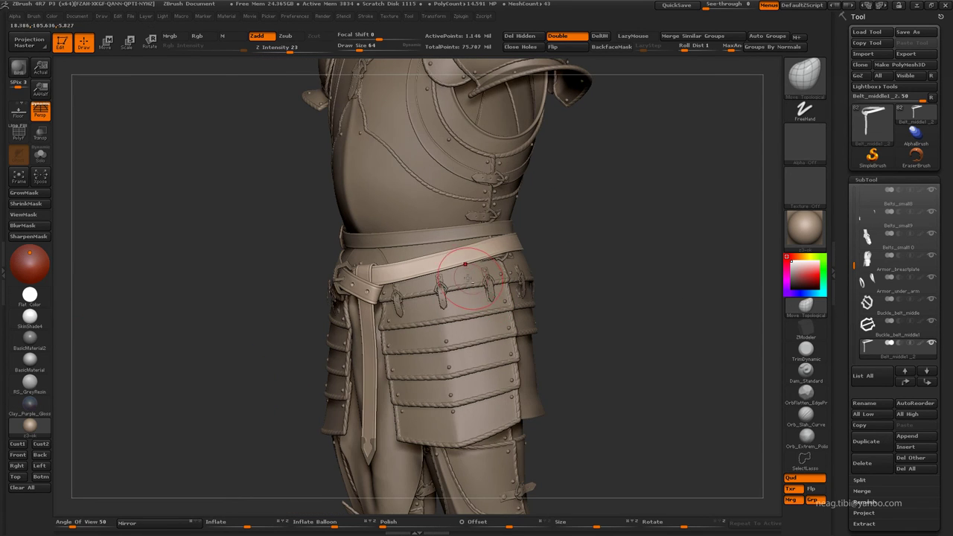
alt+click(468, 275)
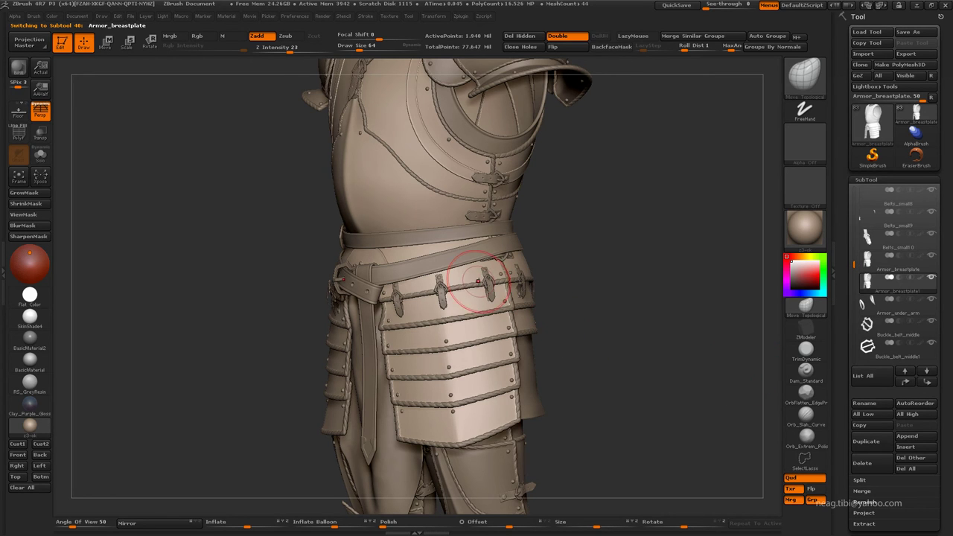
Step: Delete the lower subdivision levels and begin hiding individual skirt plates
mouse_move(479, 281)
mouse_down()
mouse_move(509, 303)
mouse_move(549, 298)
mouse_move(566, 313)
mouse_up()
key(ctrl+shift+s)
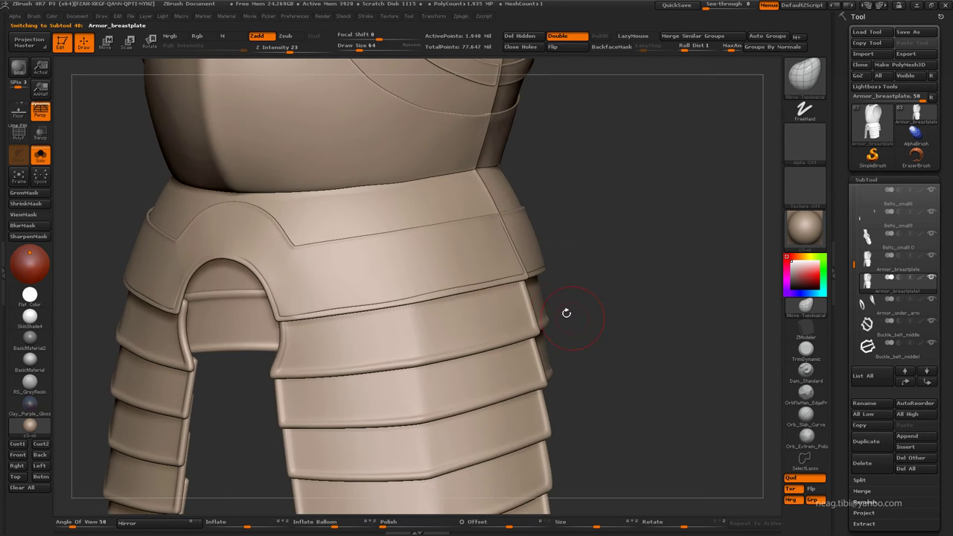
key(ctrl+shift+s)
key(ctrl+shift+s)
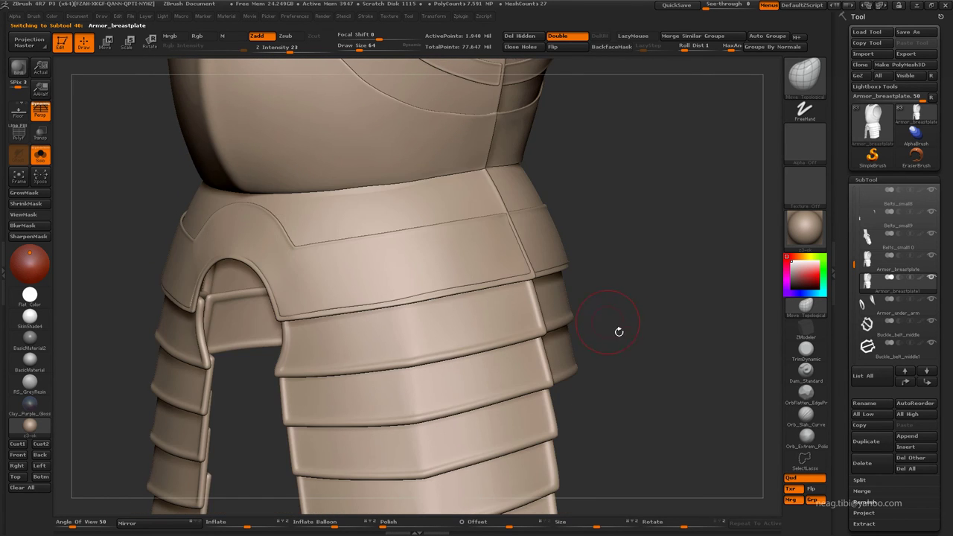
scroll(894, 373, down, 5)
scroll(894, 372, down, 1)
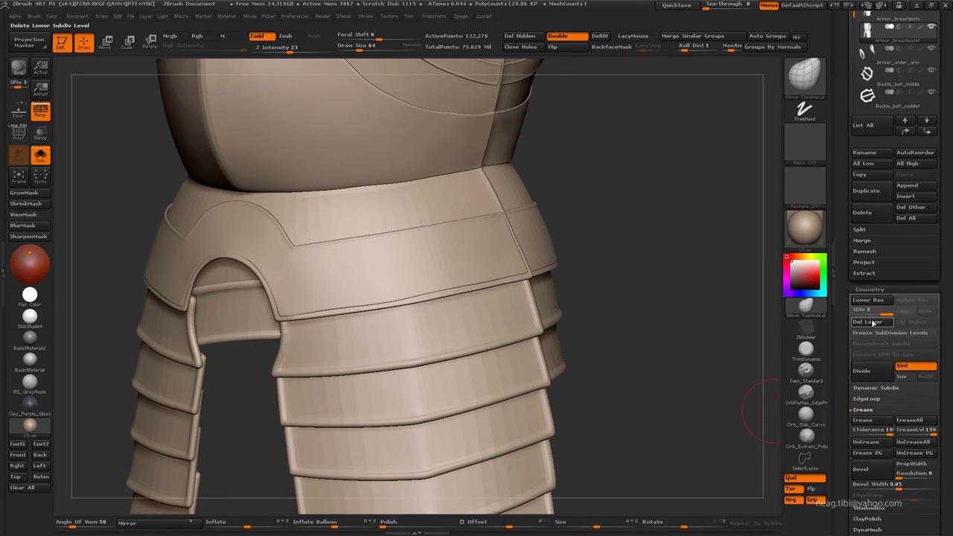
click(868, 322)
mouse_move(762, 320)
mouse_down()
mouse_move(659, 316)
mouse_move(489, 341)
mouse_up()
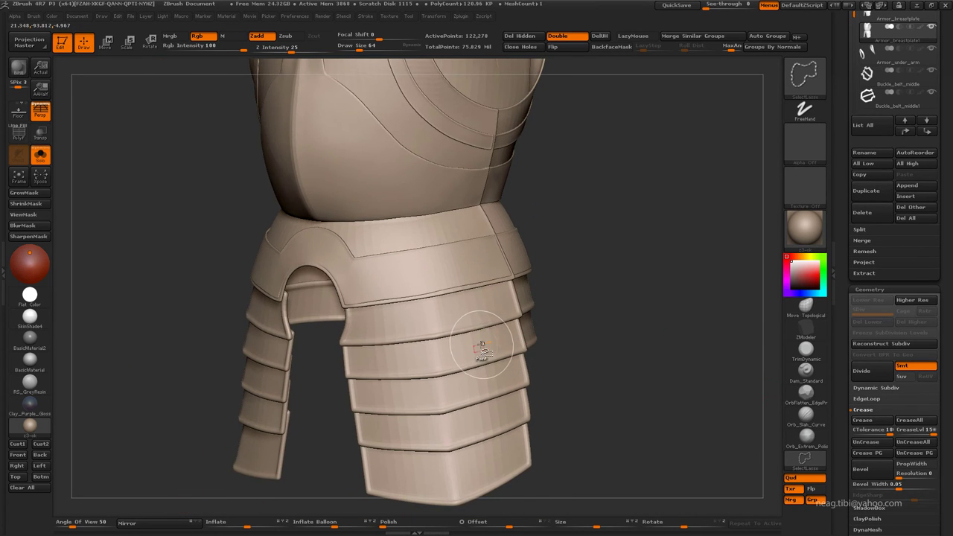
ctrl+shift+click(483, 344)
ctrl+shift+click(574, 349)
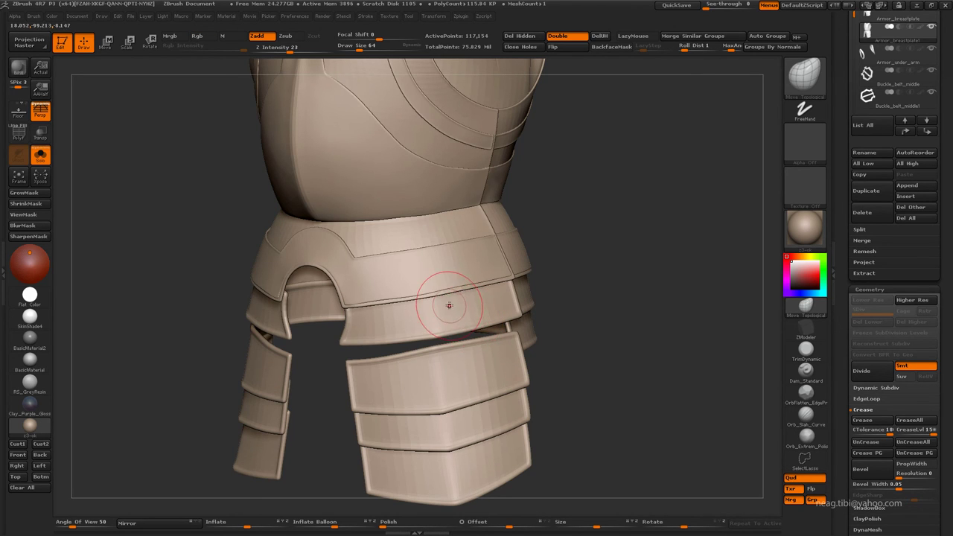
Step: Hide the middle skirt plate ring and the front skirt plates one by one
scroll(458, 324, up, 2)
ctrl+alt+shift+click(454, 320)
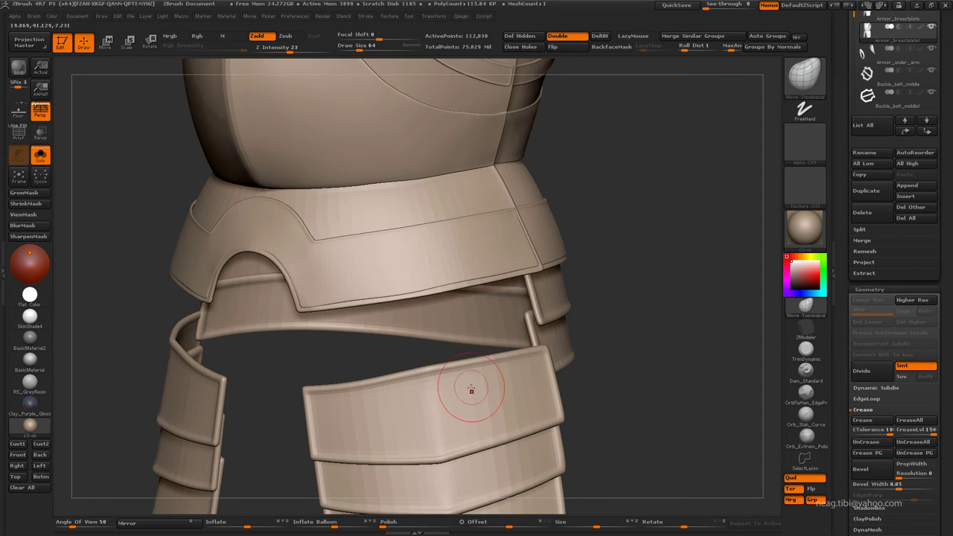
alt+drag(464, 393, 469, 341)
ctrl+alt+shift+click(470, 344)
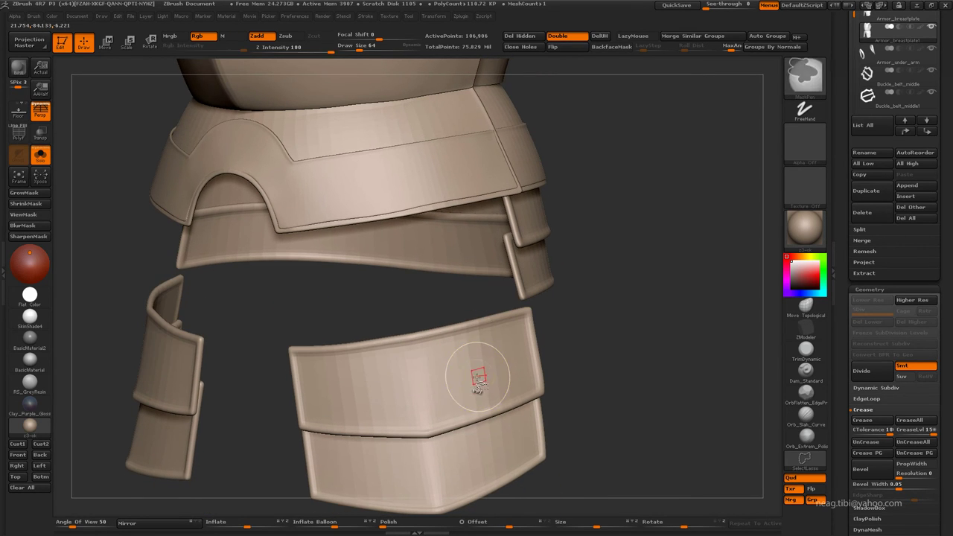
ctrl+alt+shift+click(471, 391)
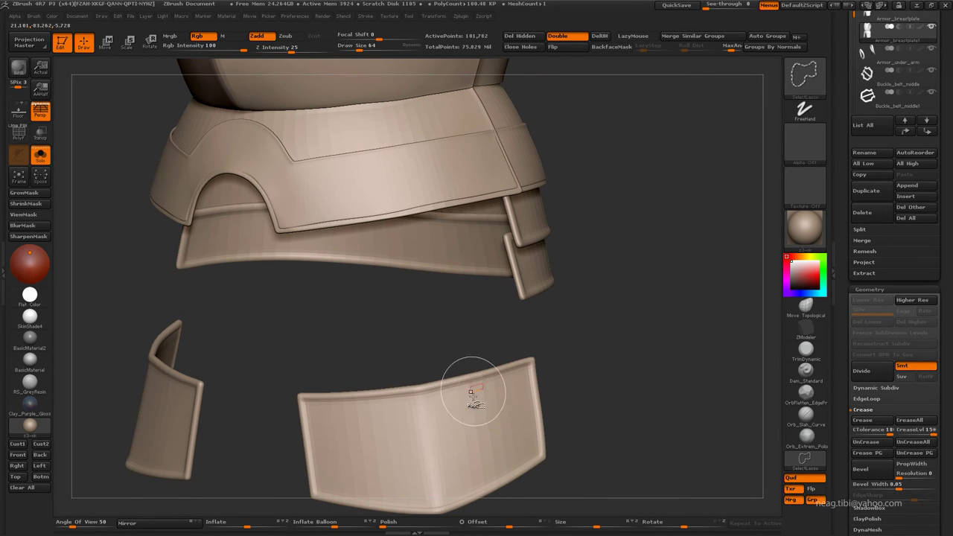
ctrl+alt+shift+click(478, 431)
ctrl+shift+click(603, 325)
Step: Isolate the two ringed plate stacks, run Close Holes, collapse Crease and expand DynaMesh
mouse_move(603, 326)
ctrl+shift+mouse_down()
mouse_move(596, 337)
mouse_move(552, 243)
mouse_move(832, 379)
ctrl+shift+mouse_up()
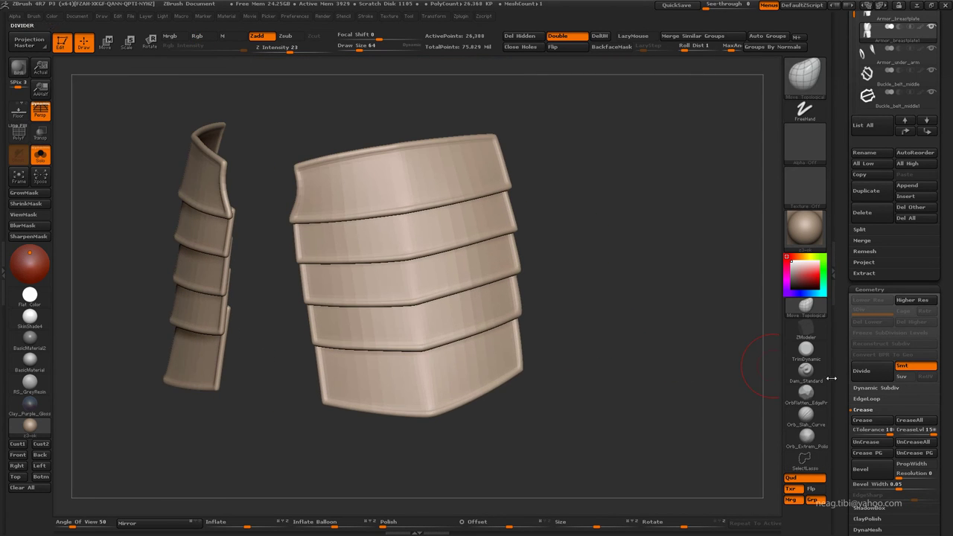
click(520, 46)
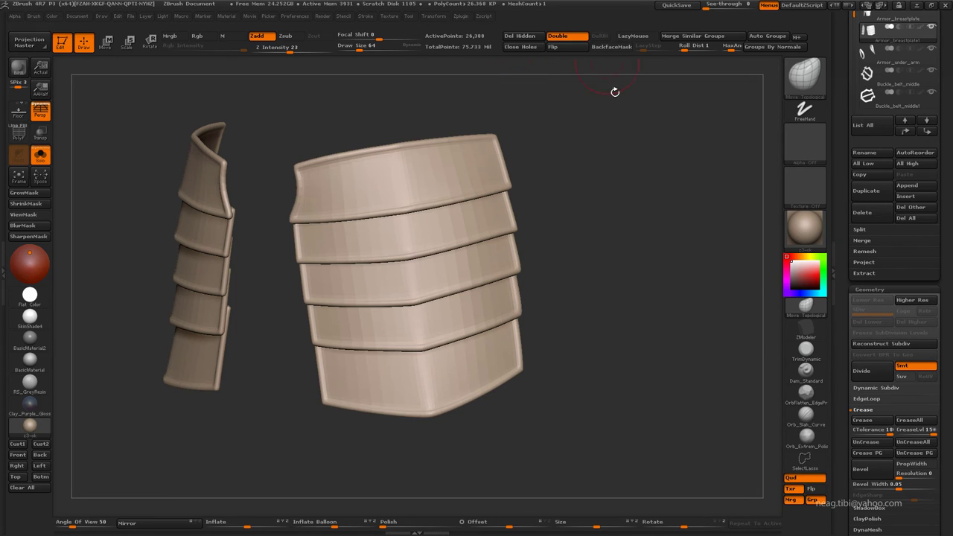
click(876, 412)
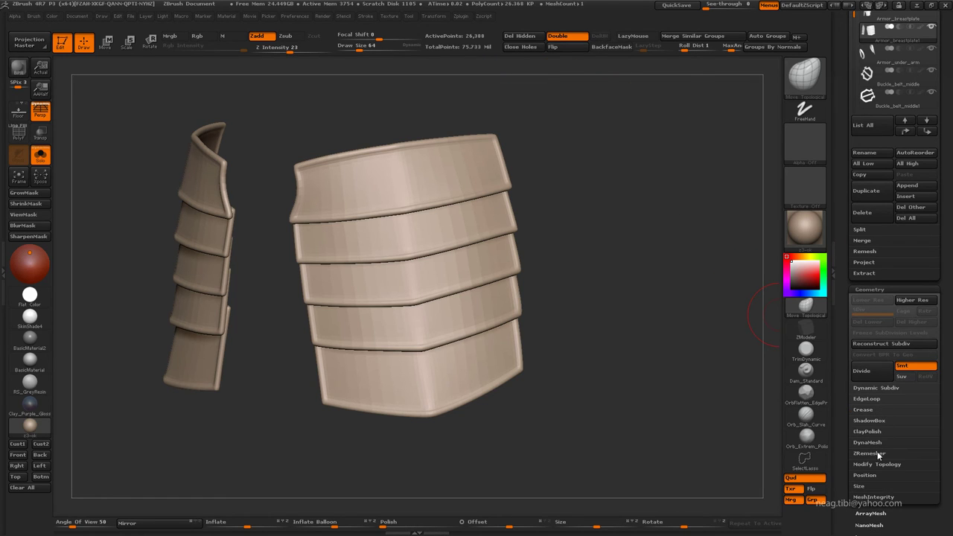
click(870, 444)
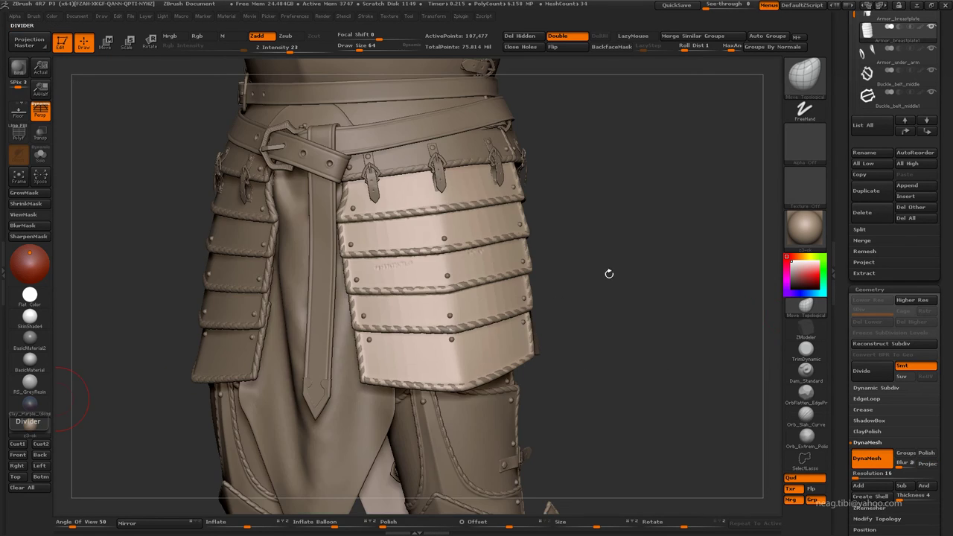
drag(579, 273, 542, 258)
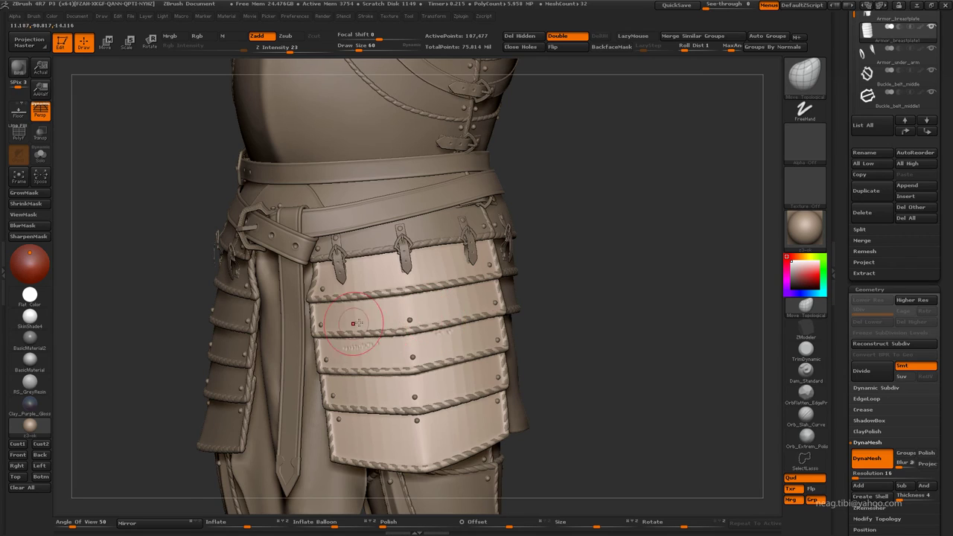
Step: Isolate the front skirt plate and hide a vertical strip down its middle
mouse_move(385, 224)
mouse_down()
mouse_move(421, 203)
mouse_move(444, 333)
mouse_up()
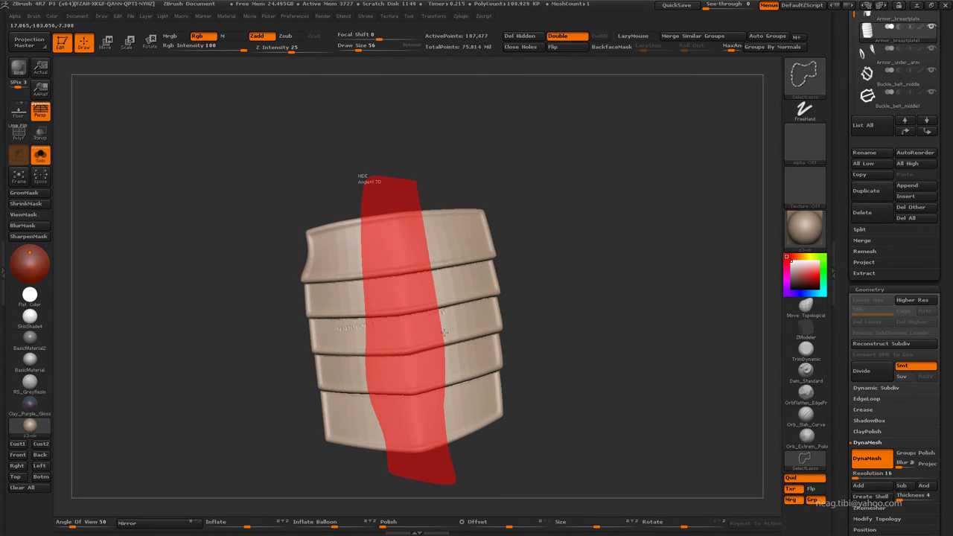
ctrl+alt+shift+drag(422, 171, 422, 173)
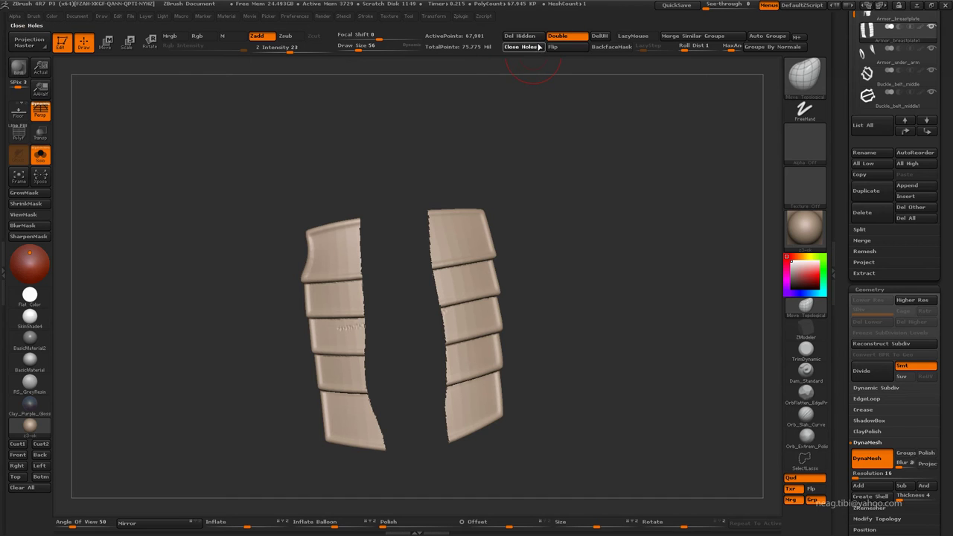
mouse_move(514, 106)
mouse_down()
mouse_move(526, 192)
mouse_move(394, 298)
mouse_up()
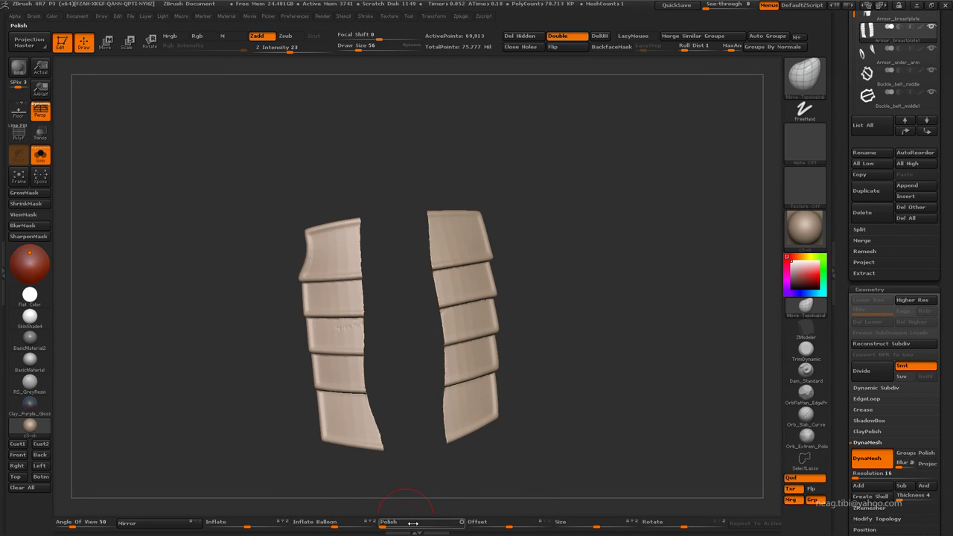
Step: Polish the two plate pieces, then inflate and smooth their surfaces with back faces protected
drag(412, 523, 419, 524)
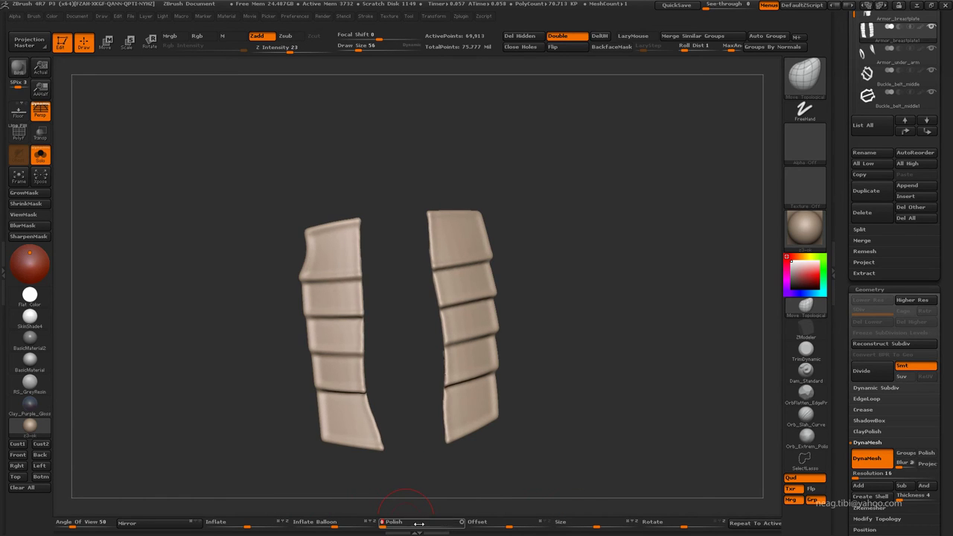
mouse_move(553, 425)
mouse_down()
mouse_move(584, 420)
mouse_move(503, 422)
mouse_up()
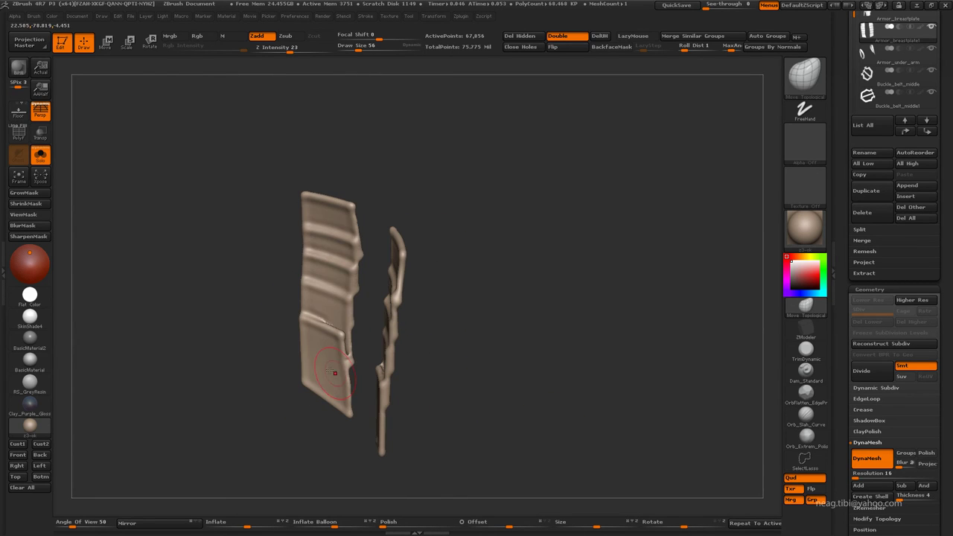
key(b)
key(i)
key(n)
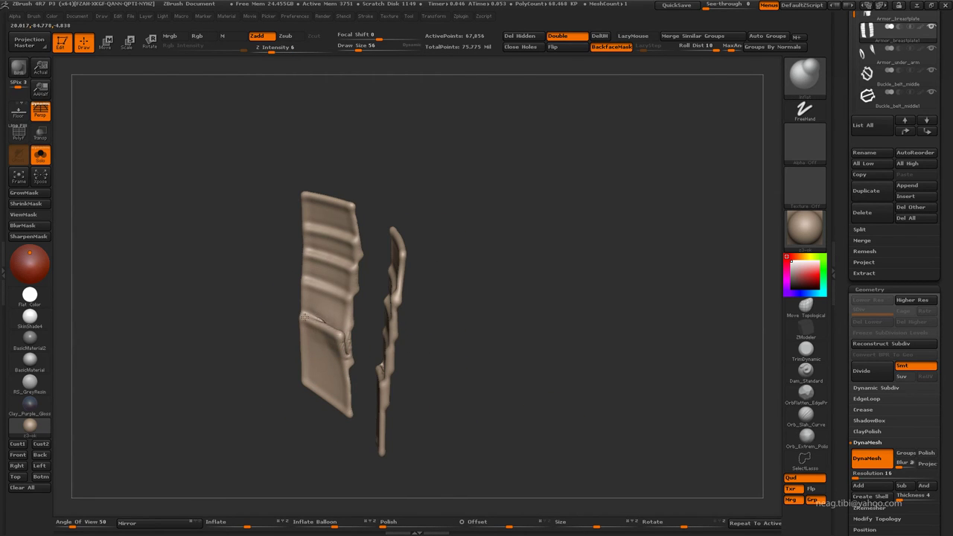
key(shift)
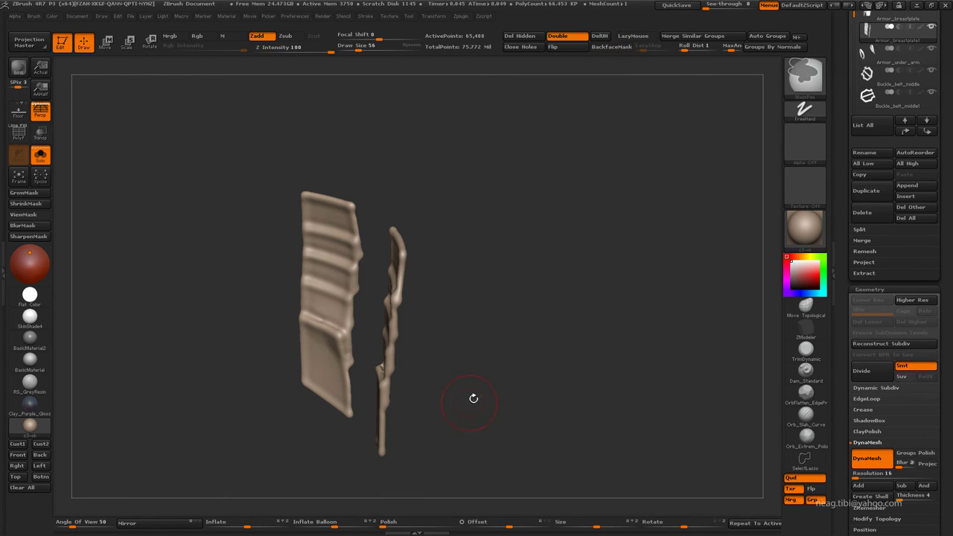
Step: Isolate the two front plate pieces, delete the left one, and frame the remaining plate
drag(472, 398, 454, 365)
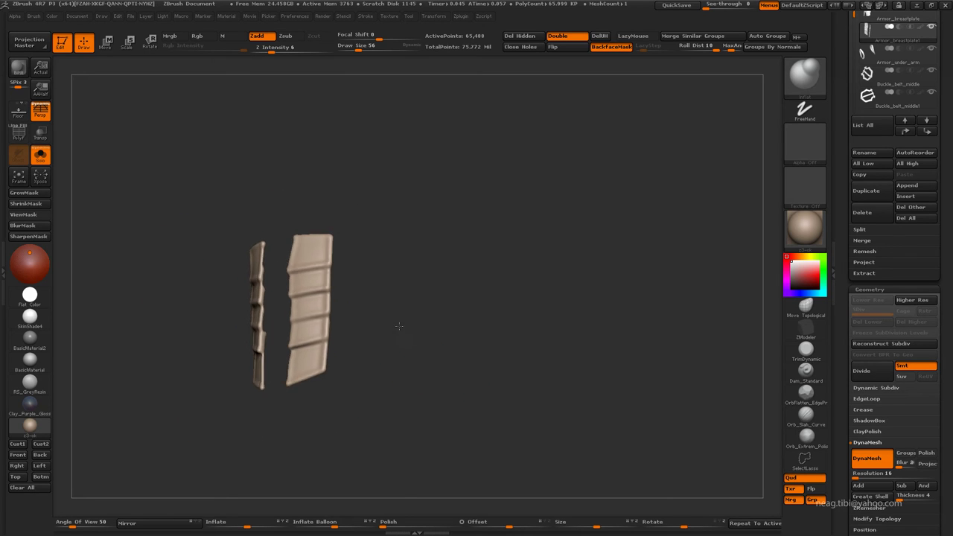
key(shift+ctrl+s)
drag(480, 327, 534, 324)
drag(408, 281, 399, 319)
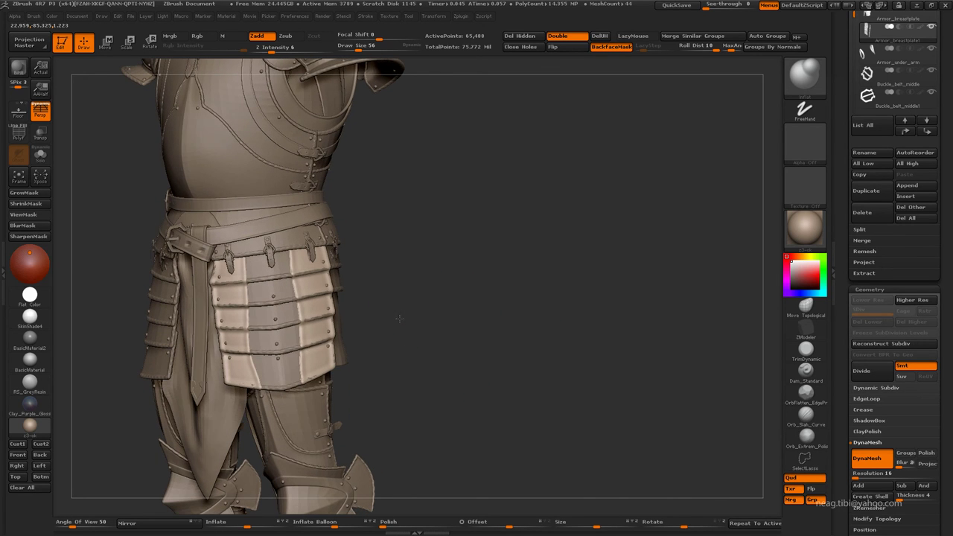
drag(295, 303, 402, 301)
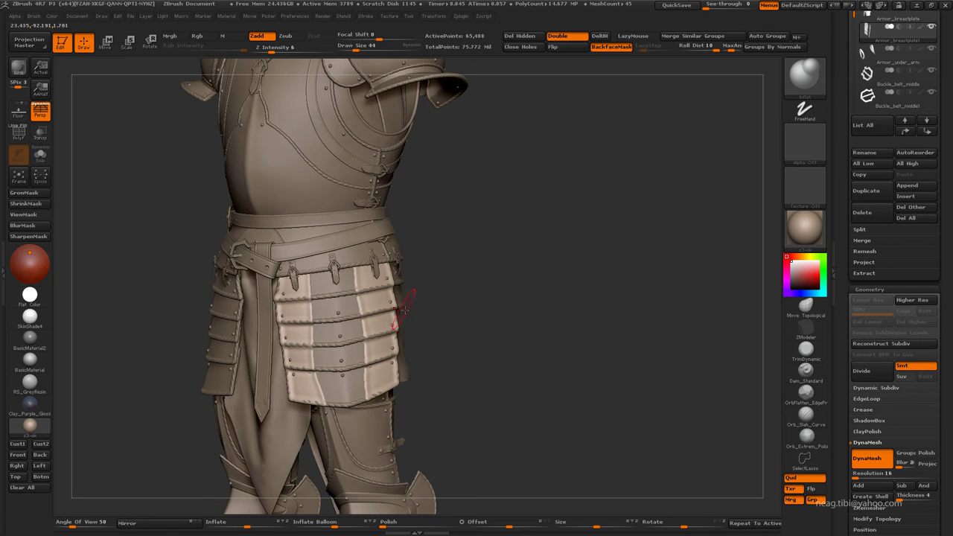
key(shift+s)
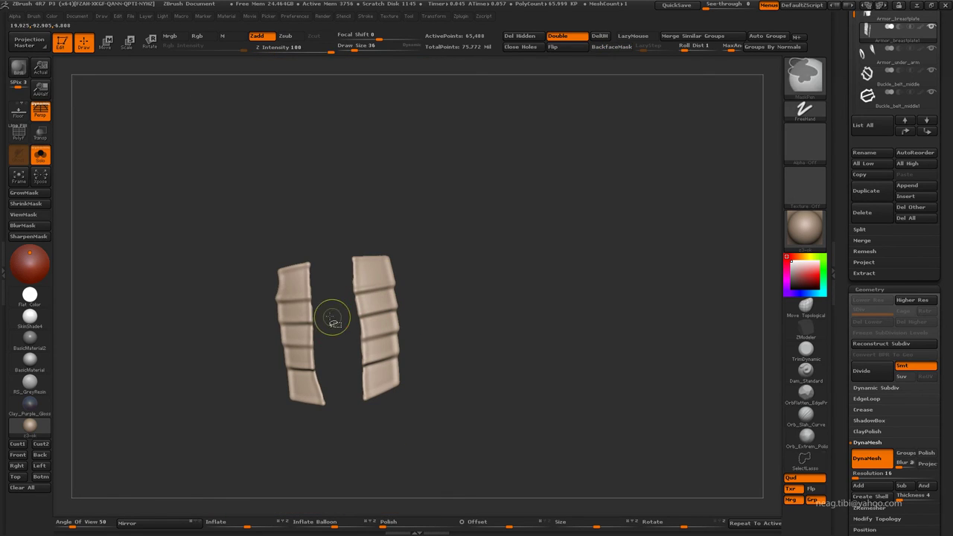
ctrl+alt+shift+drag(224, 237, 339, 477)
click(538, 36)
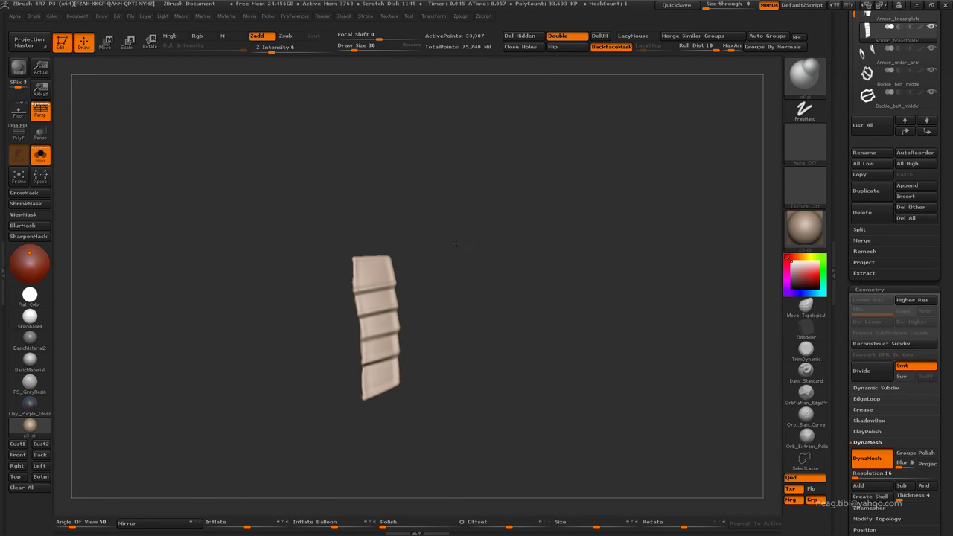
click(805, 349)
Step: Flatten the remaining plate's surface top to bottom with the Trim brush, protecting back faces
key(f)
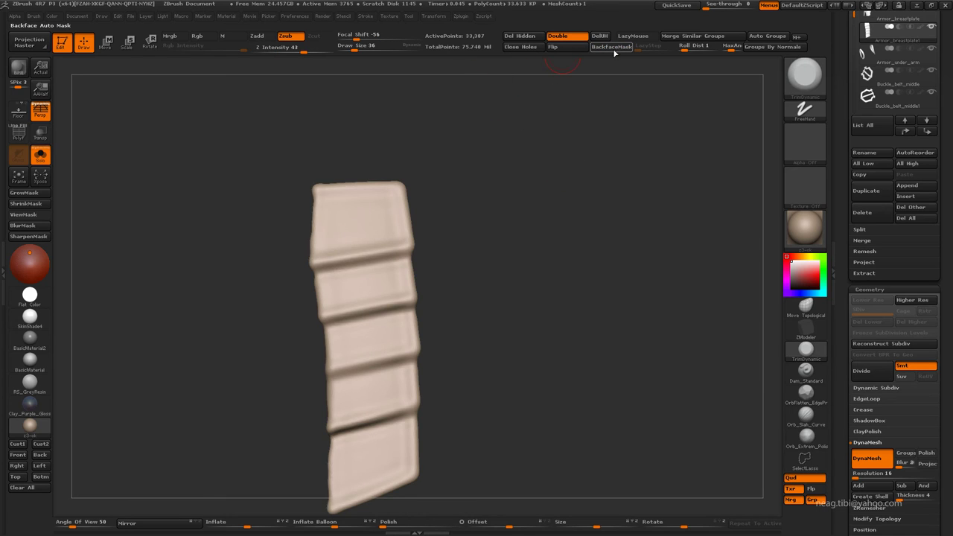
click(612, 46)
drag(449, 139, 374, 187)
drag(380, 280, 376, 328)
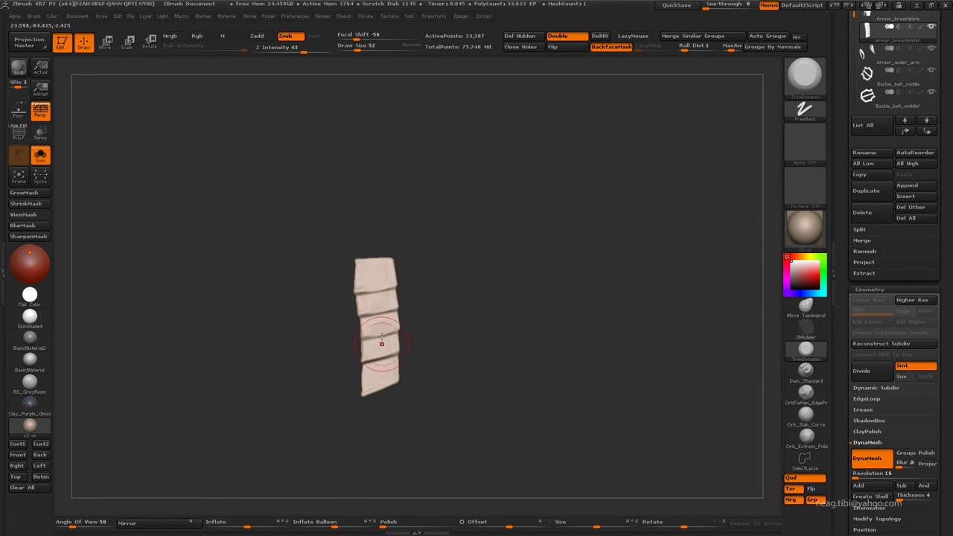
drag(350, 272, 383, 373)
drag(388, 271, 394, 371)
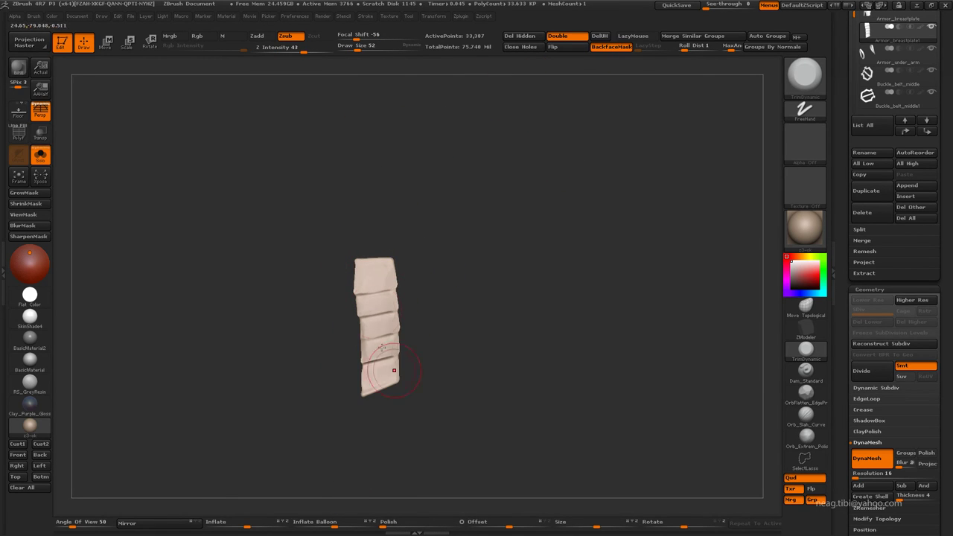
Step: Inflate the plate at low strength and smooth its edges
key(b)
key(i)
key(n)
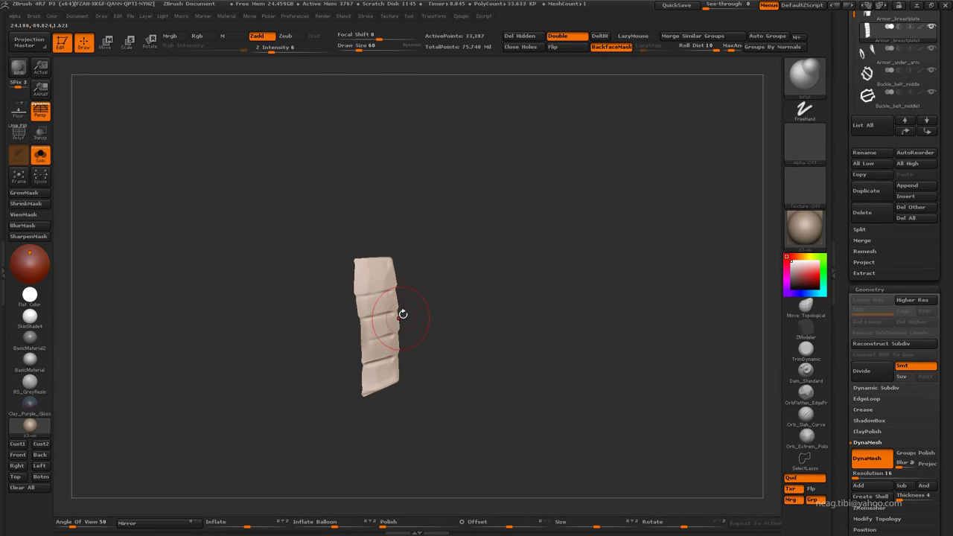
ctrl+drag(418, 273, 462, 296)
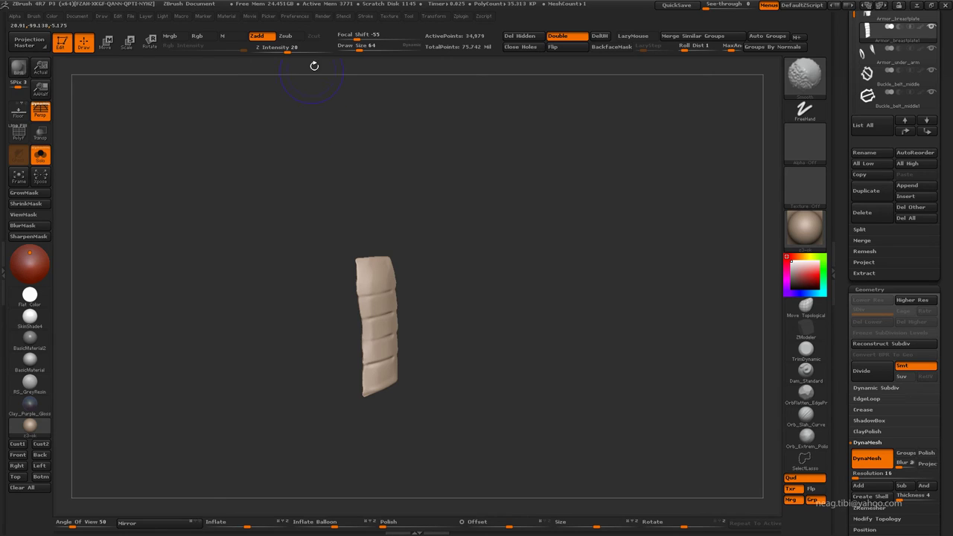
drag(330, 276, 358, 283)
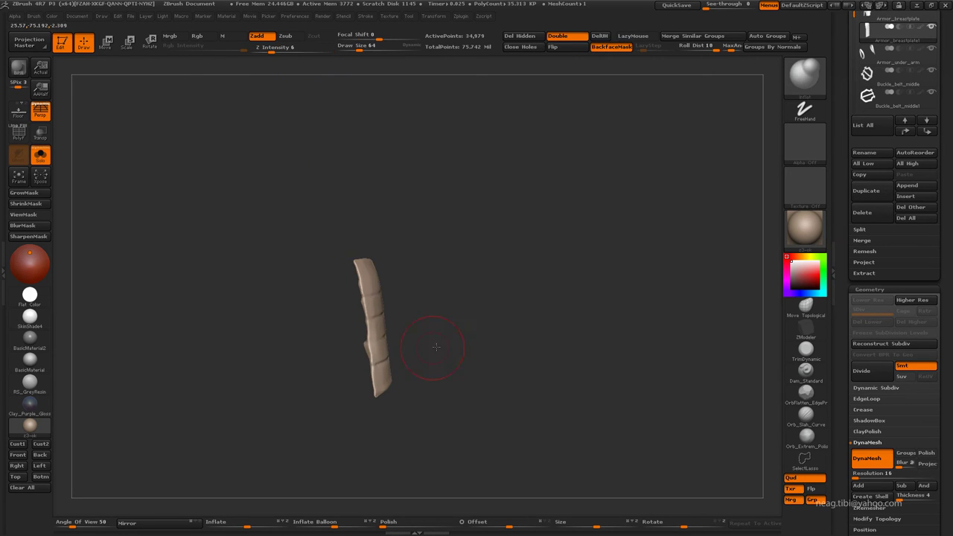
drag(436, 347, 494, 331)
Step: Trim the plate's front flat again and smooth out its horizontal creases
click(806, 349)
drag(335, 283, 350, 373)
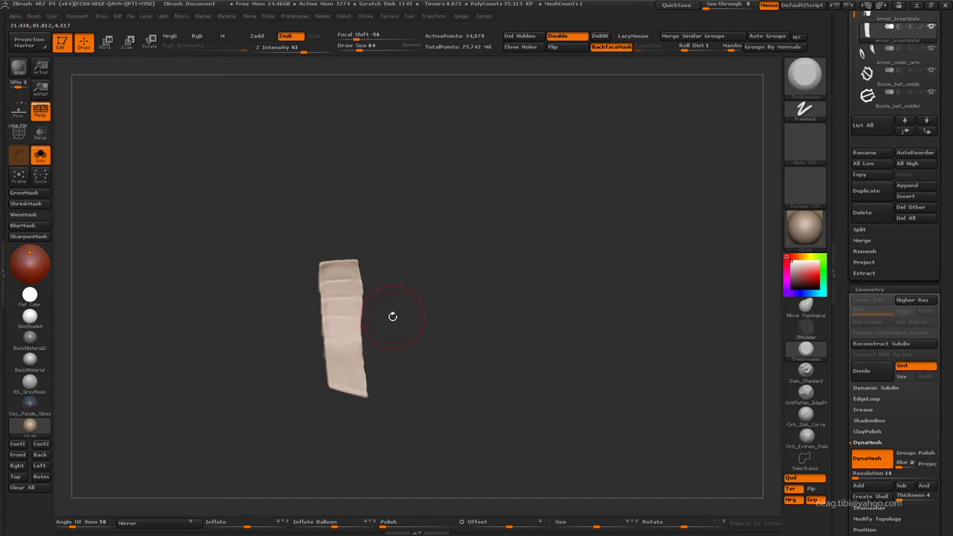
key(b)
key(i)
key(n)
shift+drag(340, 330, 344, 297)
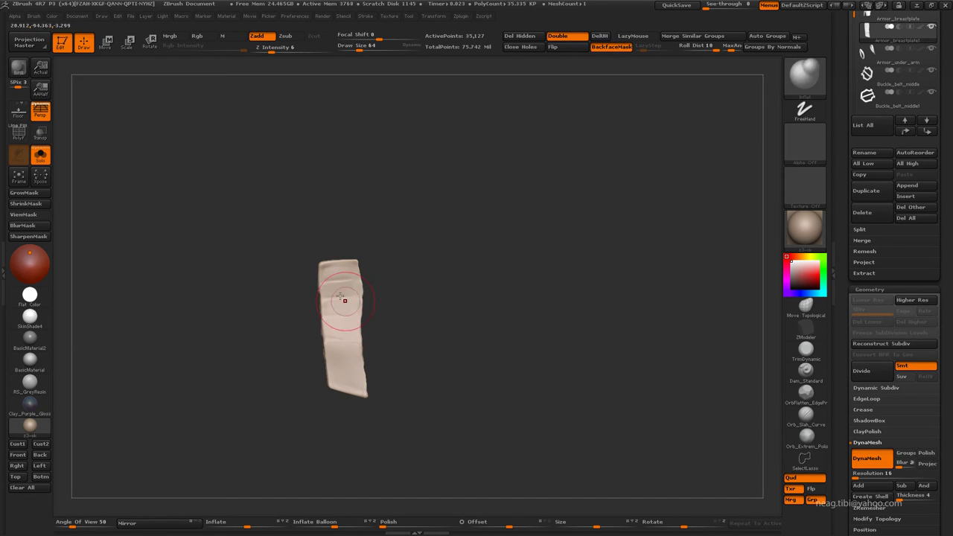
Step: Switch to the Move brush and view the cloth piece on the full armour
key(b)
key(m)
key(v)
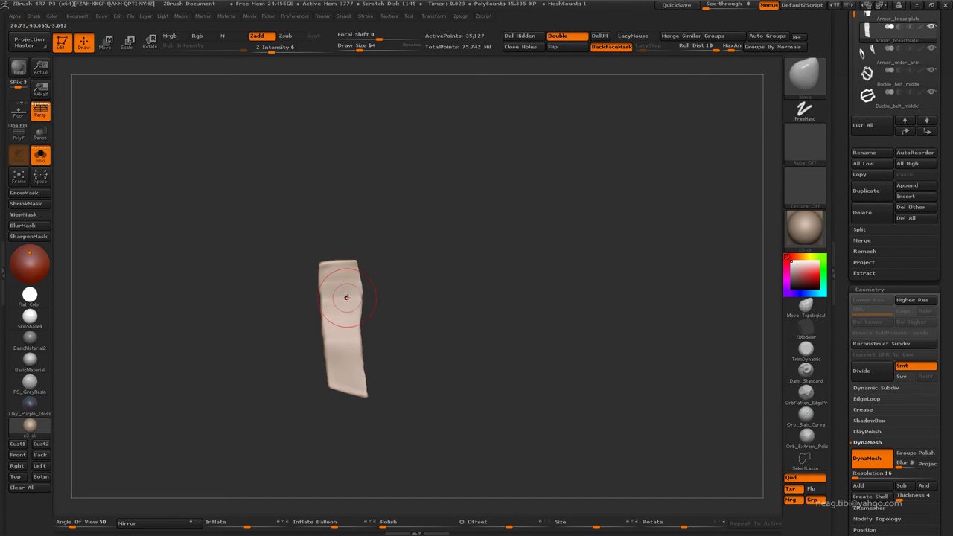
key(ctrl+shift+s)
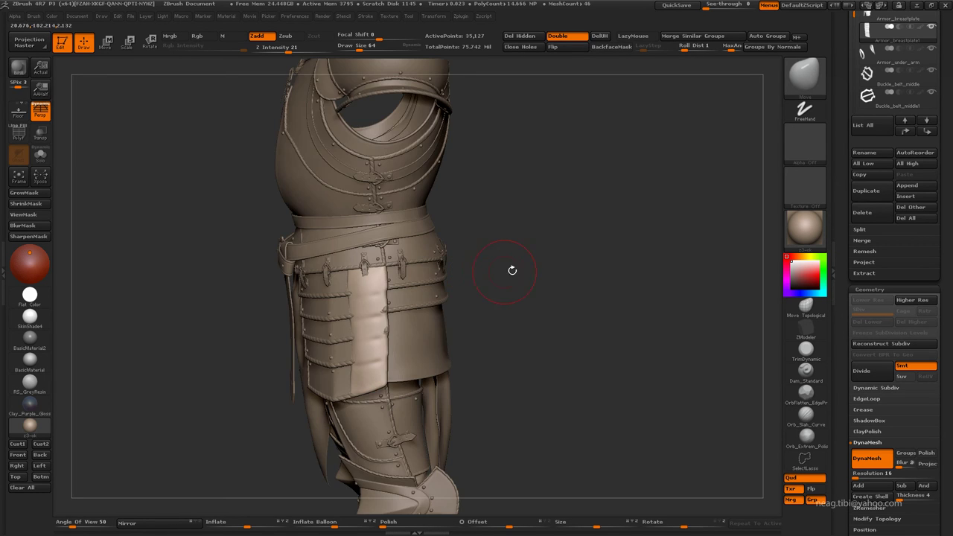
drag(511, 268, 506, 180)
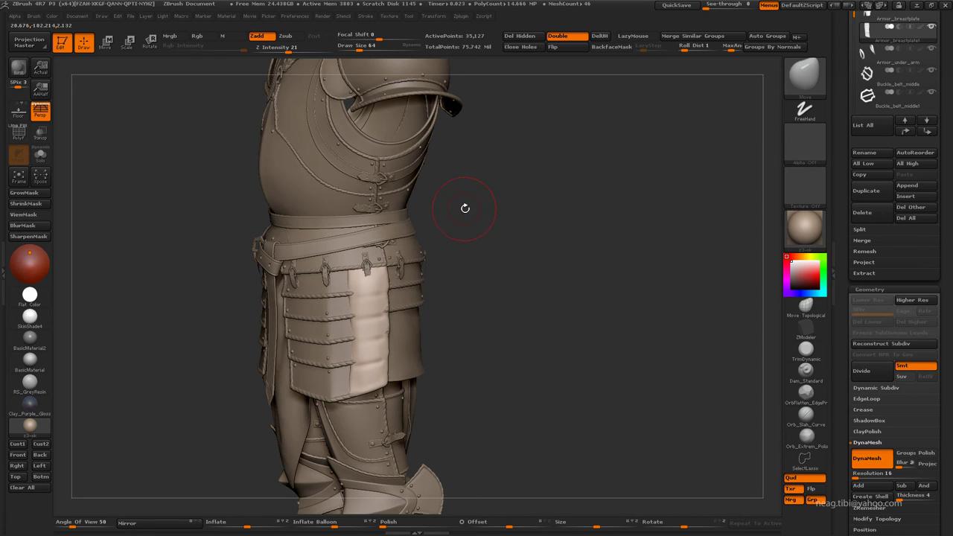
alt+drag(449, 199, 430, 225)
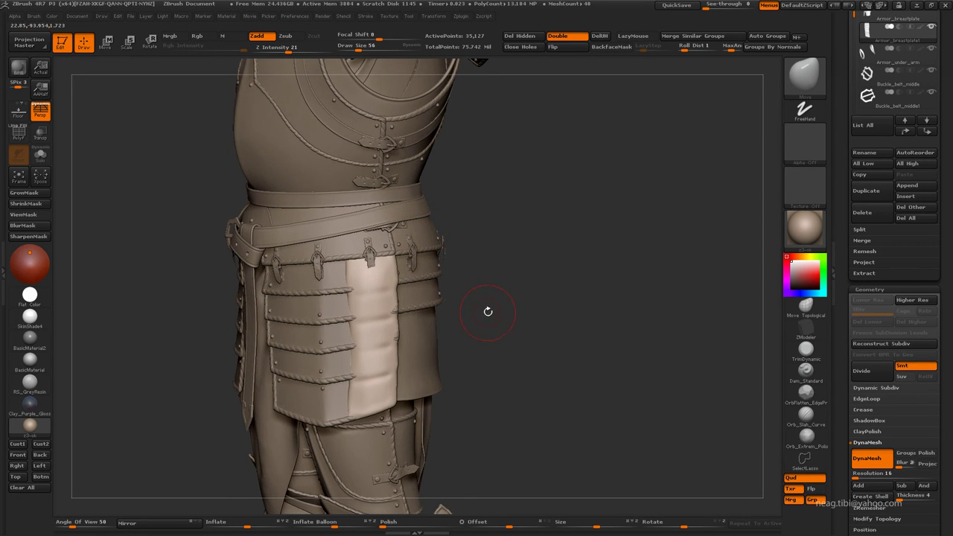
mouse_move(487, 312)
alt+mouse_down()
mouse_move(466, 303)
mouse_move(441, 337)
mouse_move(425, 331)
mouse_move(425, 307)
mouse_move(452, 300)
alt+mouse_up()
Step: Rotate the cloth piece outward from the hip with Transpose, undoing a stray move
key(w)
key(ctrl+z)
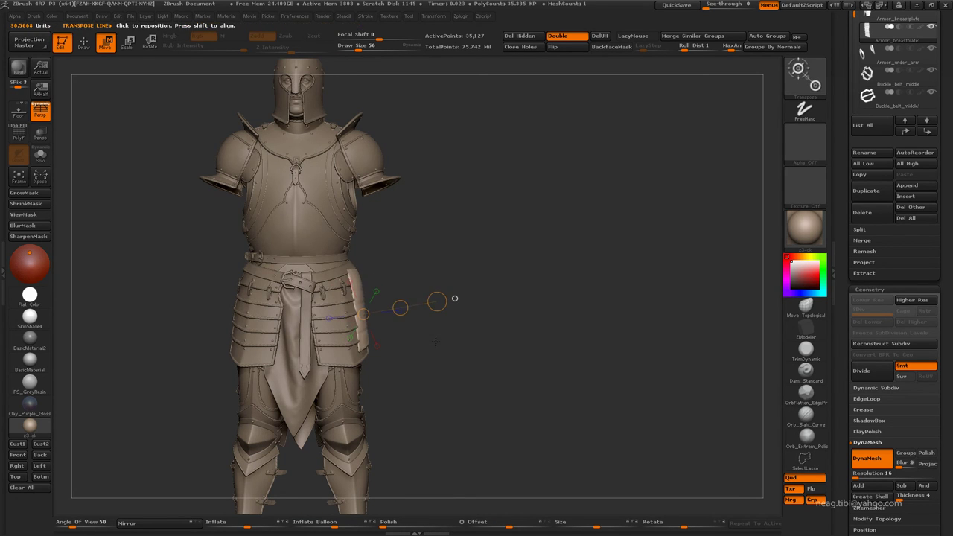
drag(437, 298, 402, 301)
key(q)
mouse_move(417, 351)
mouse_down()
mouse_move(424, 356)
mouse_move(409, 351)
mouse_move(362, 276)
mouse_move(344, 279)
mouse_up()
key(r)
key(q)
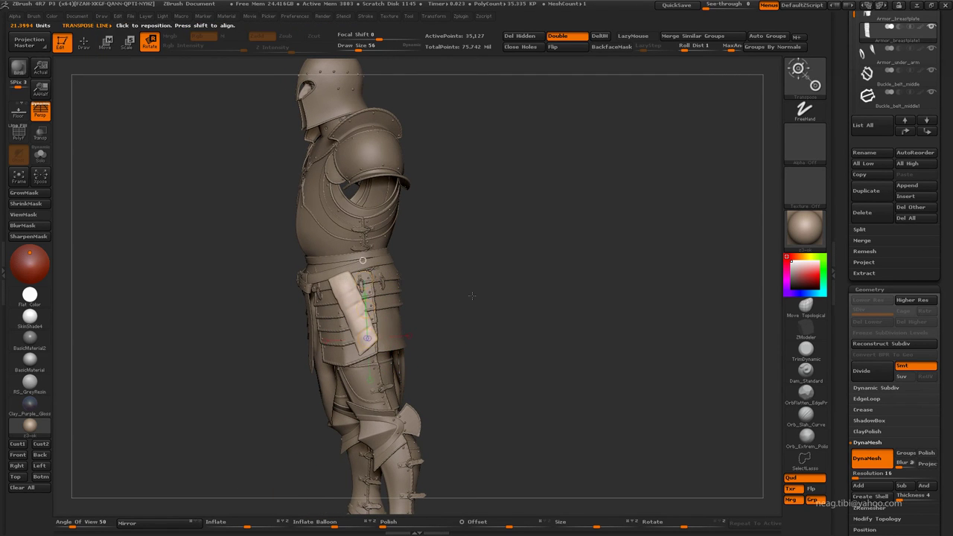
drag(454, 321, 425, 330)
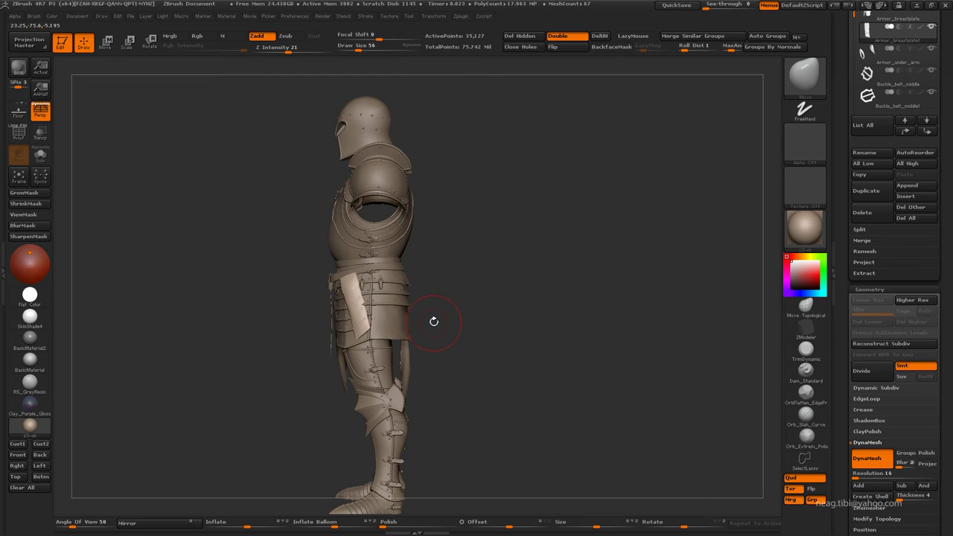
Step: Pick the Move brush from the brush picker and isolate the cloth piece with Solo
key(ctrl+shift+s)
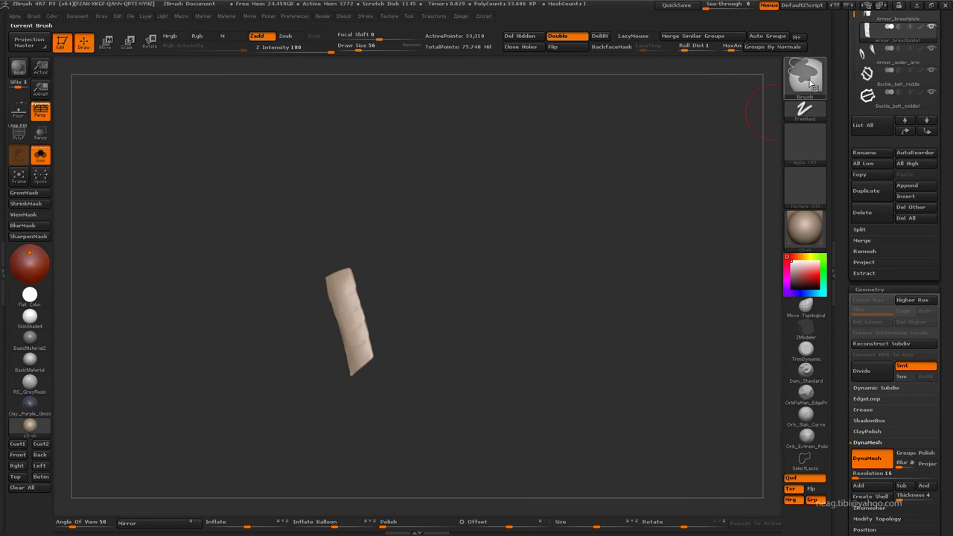
click(805, 74)
click(175, 141)
key(ctrl+shift+s)
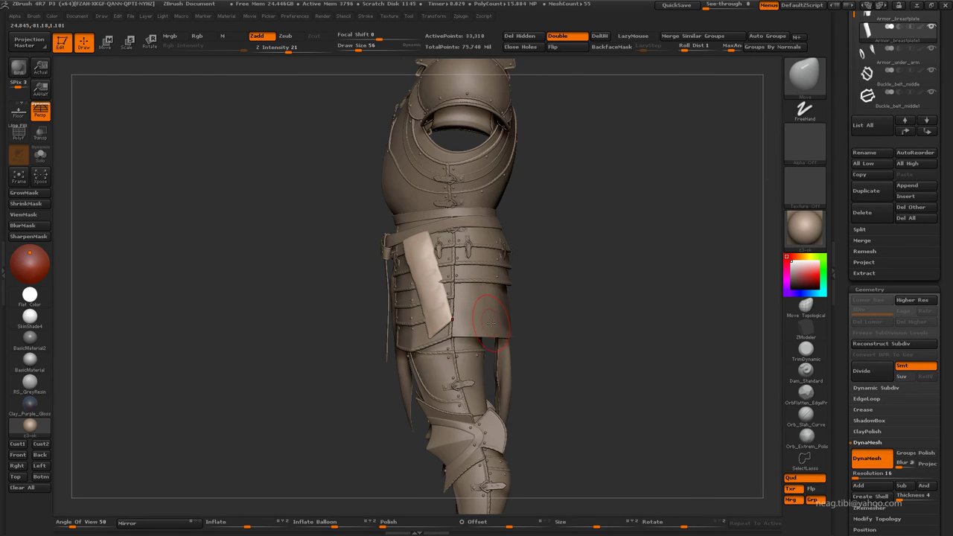
key(ctrl+shift+s)
Step: Mask the lower half of the cloth piece and soften the mask edge with BlurMask
mouse_move(490, 322)
ctrl+mouse_down()
mouse_move(366, 272)
mouse_move(495, 431)
ctrl+mouse_up()
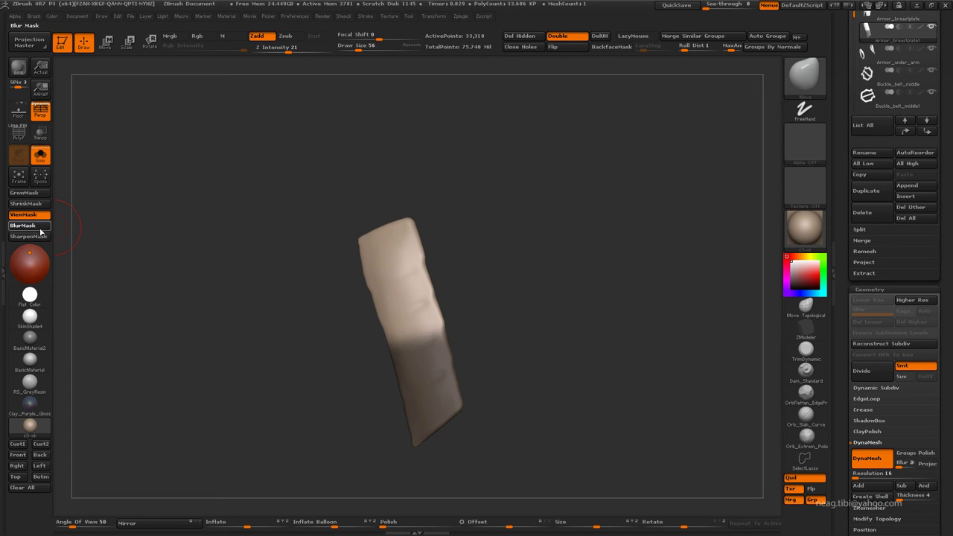
key(shift)
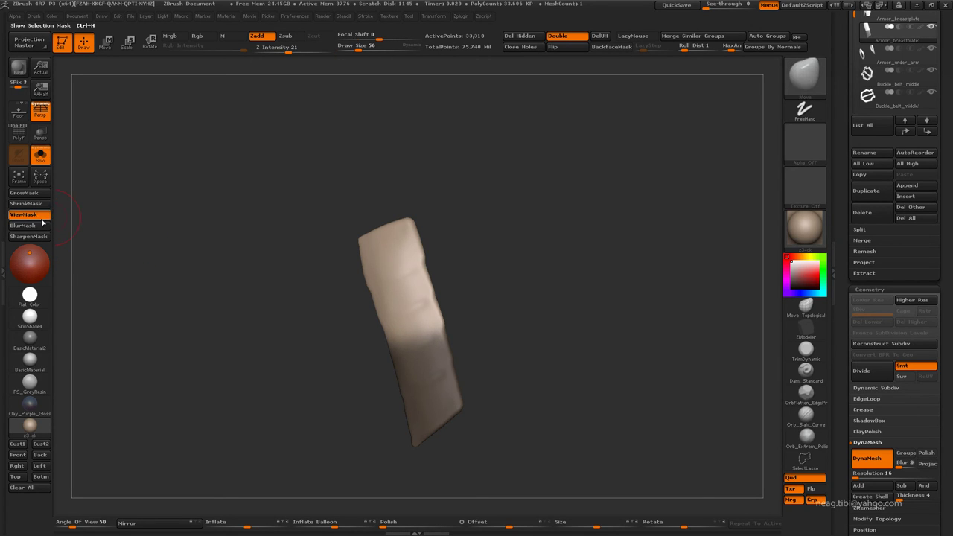
click(37, 226)
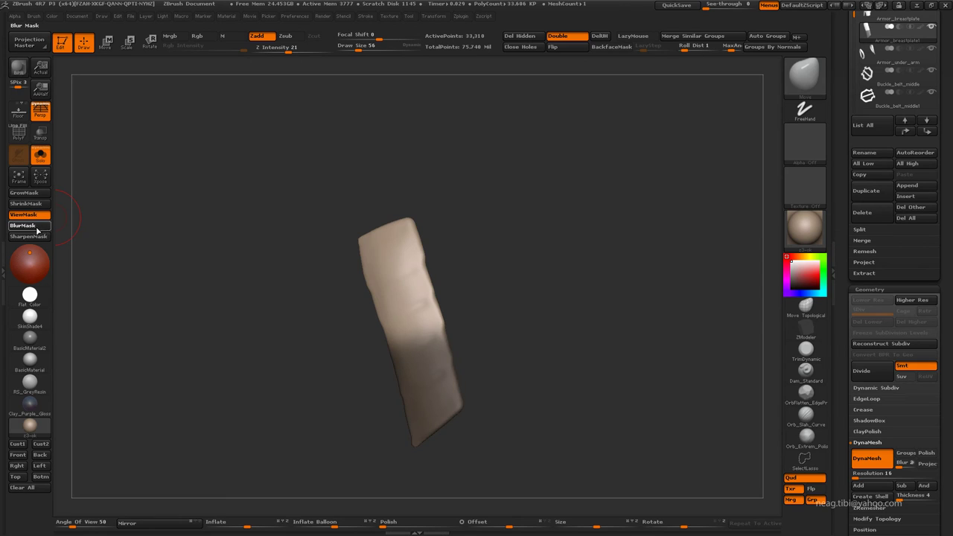
mouse_move(228, 294)
mouse_down()
mouse_move(289, 340)
mouse_move(485, 347)
mouse_up()
Step: Lay a Move transpose line along the cloth piece and drag its unmasked end down into a long strip
key(w)
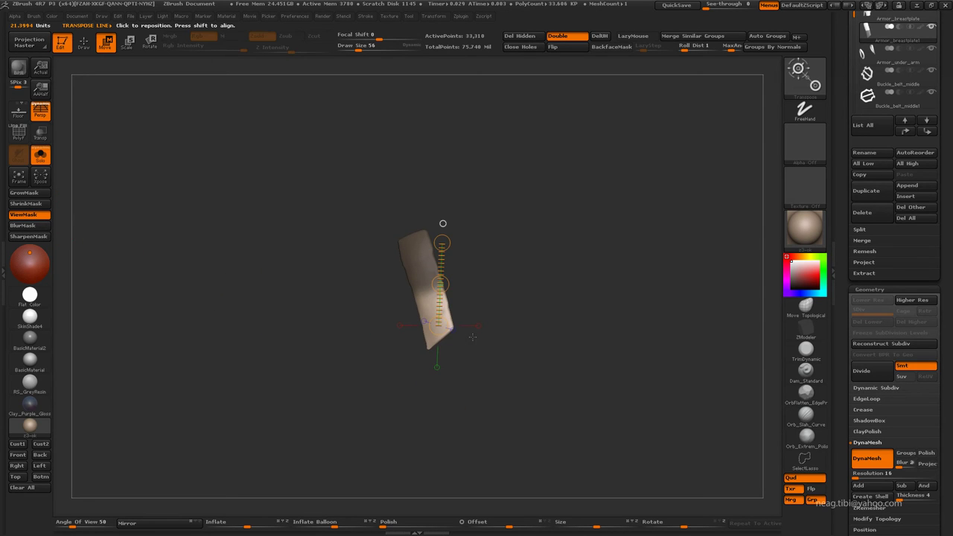
drag(425, 257, 447, 344)
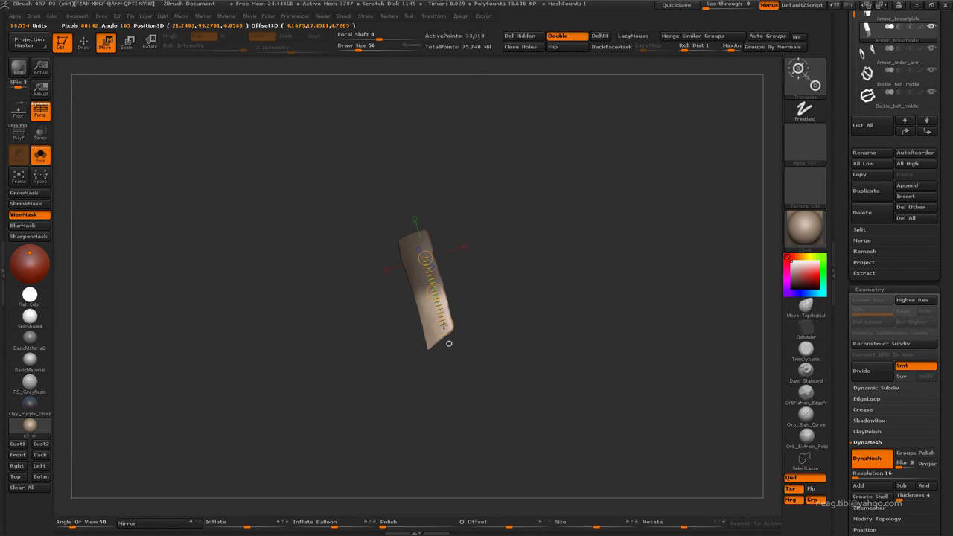
key(ctrl+shift+s)
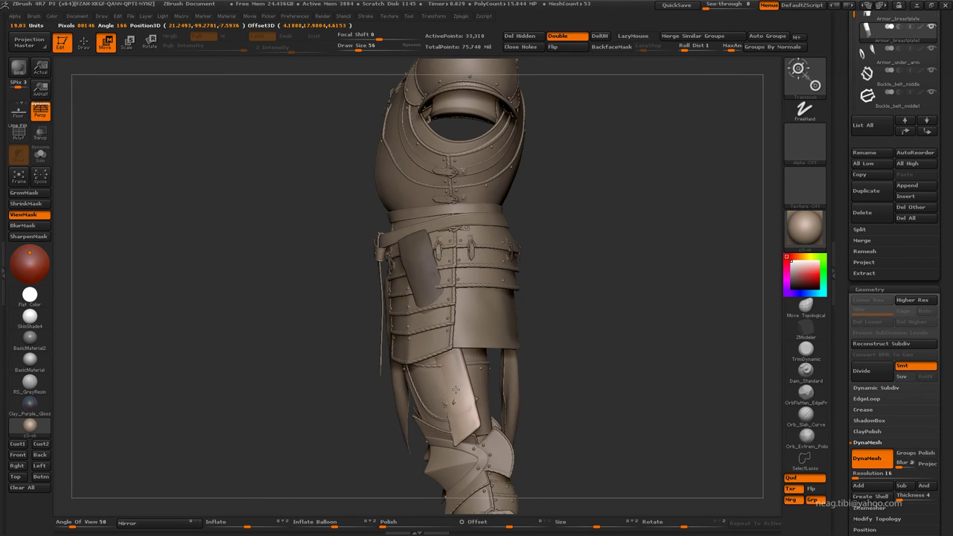
key(ctrl+shift+s)
drag(561, 330, 529, 315)
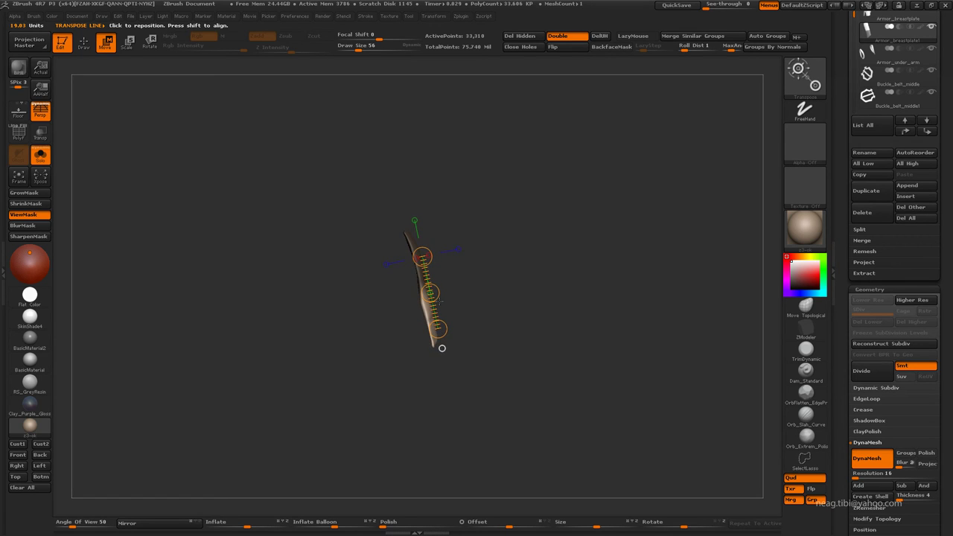
drag(441, 301, 462, 435)
key(ctrl+z)
key(q)
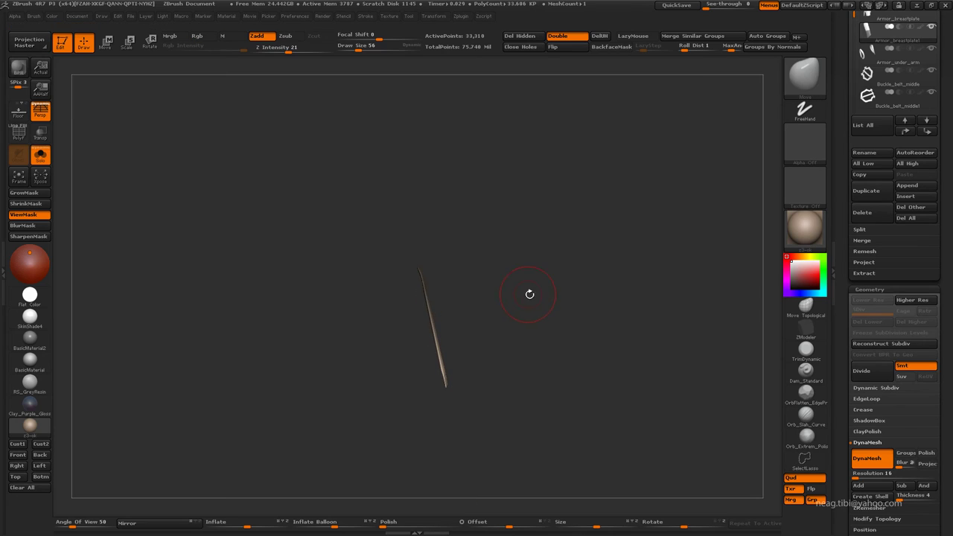
key(shift+ctrl+s)
drag(502, 356, 521, 360)
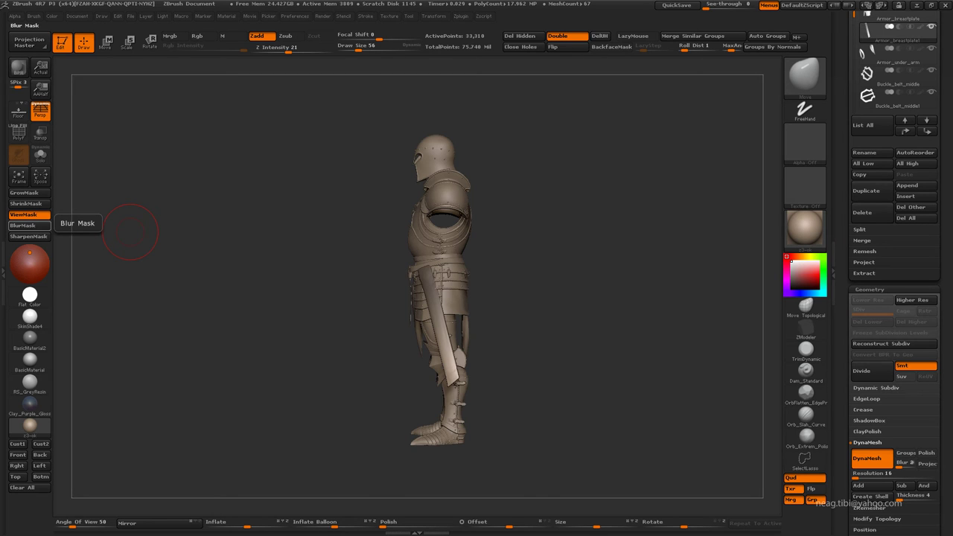
Step: Move the long strip with Transpose in front view so it hangs straight beside the leg
mouse_move(130, 232)
alt+mouse_down()
mouse_move(596, 283)
mouse_move(268, 258)
alt+mouse_up()
key(ctrl+shift+s)
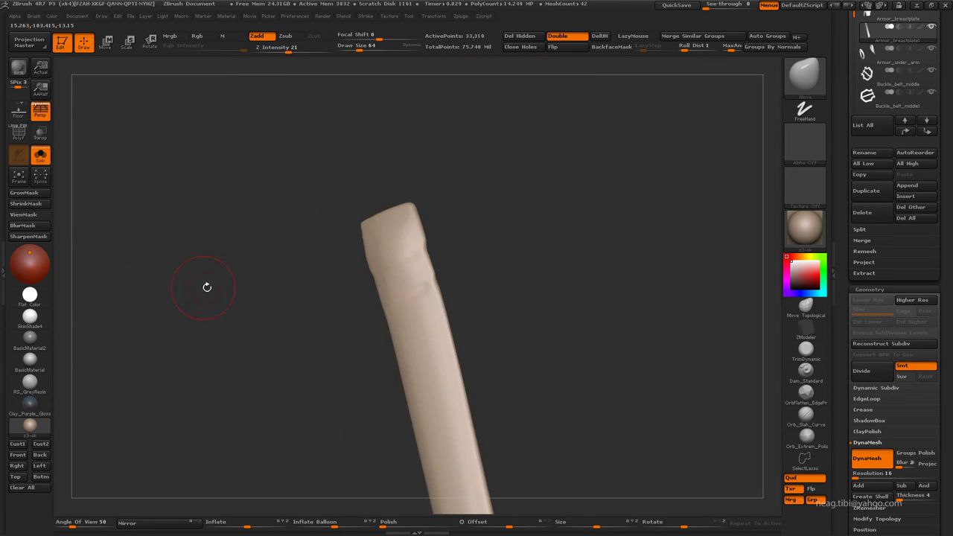
drag(337, 274, 396, 269)
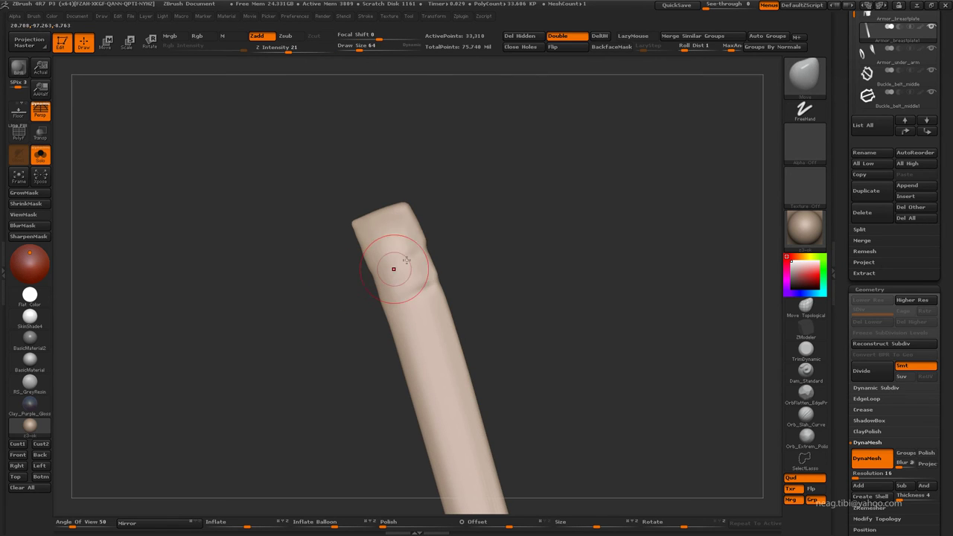
drag(447, 230, 464, 224)
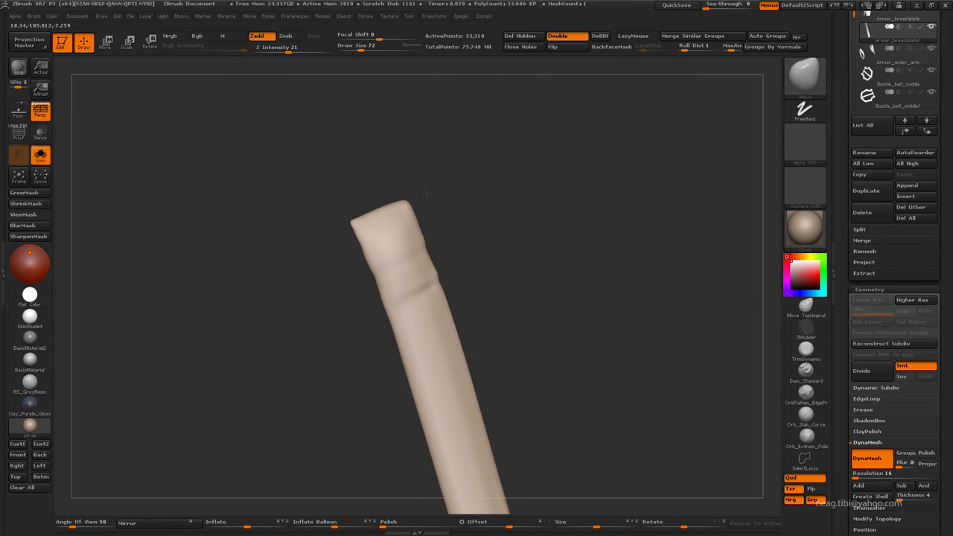
key(ctrl+shift+s)
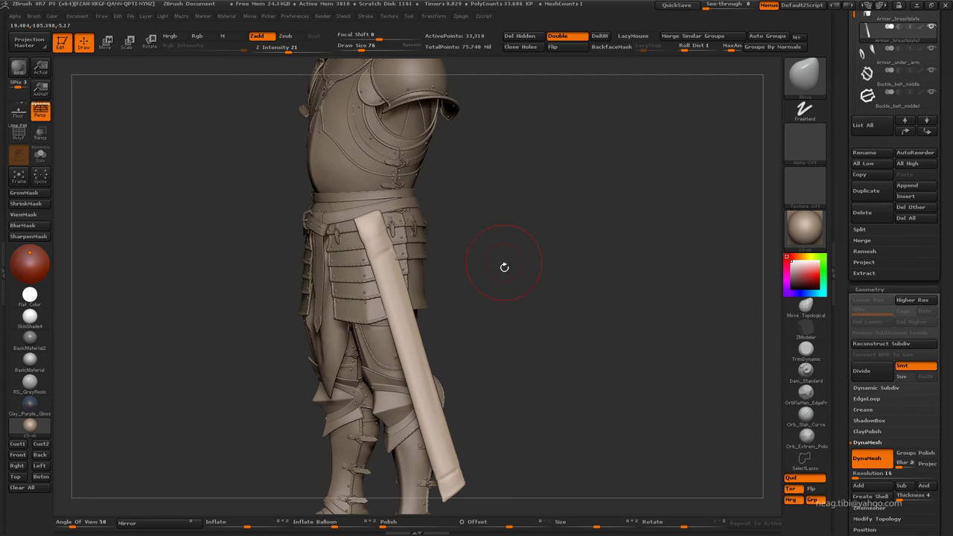
mouse_move(504, 266)
mouse_down()
mouse_move(472, 286)
mouse_move(446, 332)
mouse_move(518, 253)
mouse_move(477, 268)
mouse_move(447, 342)
mouse_move(415, 233)
mouse_up()
key(w)
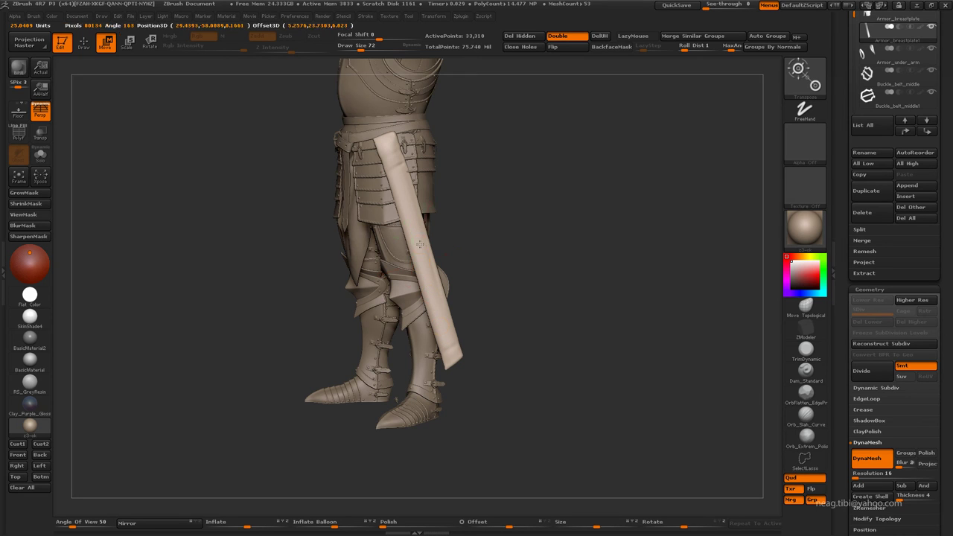
mouse_move(477, 245)
mouse_down()
mouse_move(499, 233)
mouse_move(499, 307)
mouse_up()
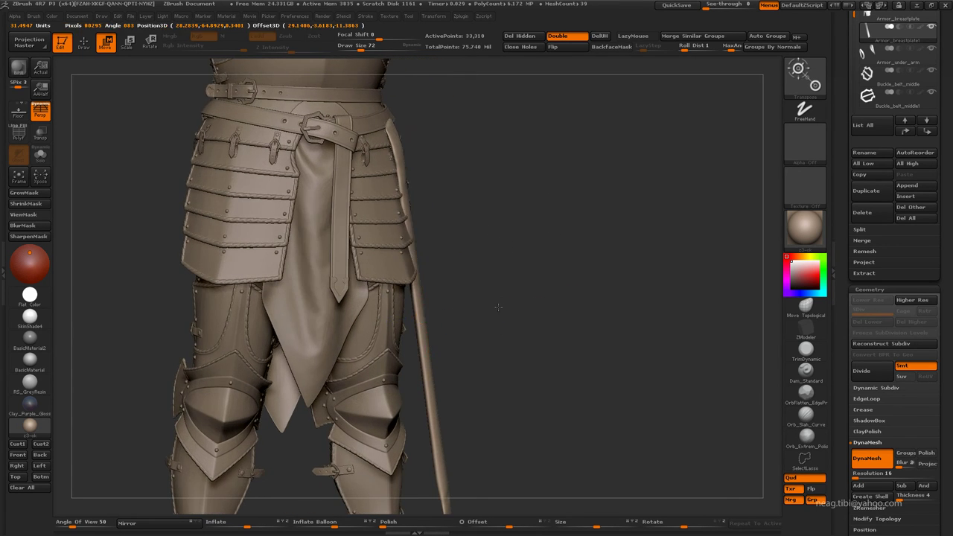
drag(428, 316, 572, 300)
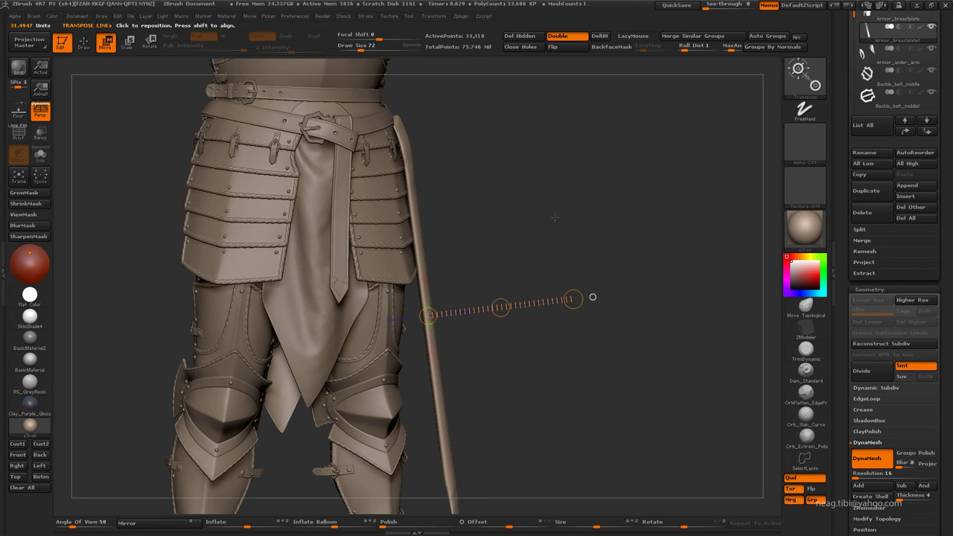
click(40, 155)
Step: Resize the Move brush and reshape the middle of the cloth strip
key(q)
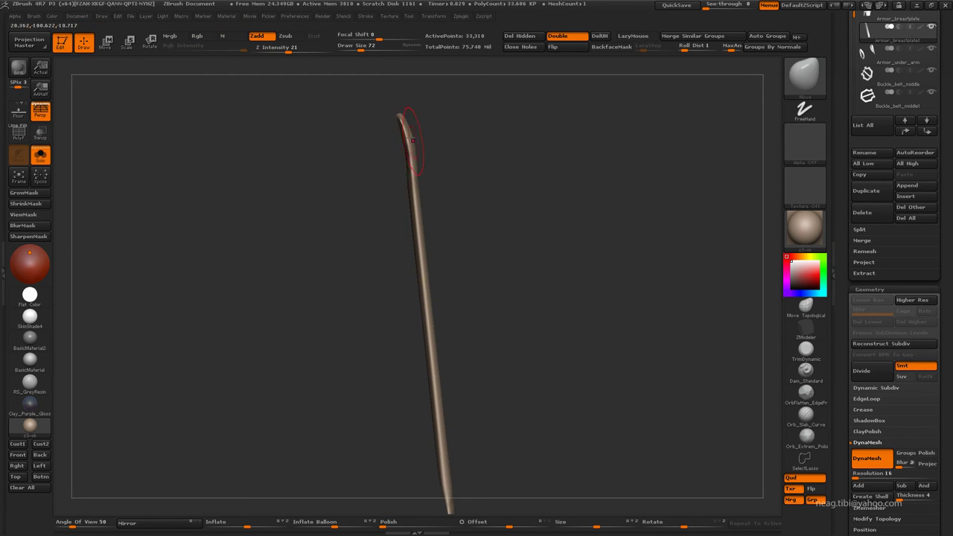
mouse_move(412, 140)
mouse_down()
mouse_move(393, 288)
mouse_move(407, 228)
mouse_move(444, 235)
mouse_up()
key(space)
key(space)
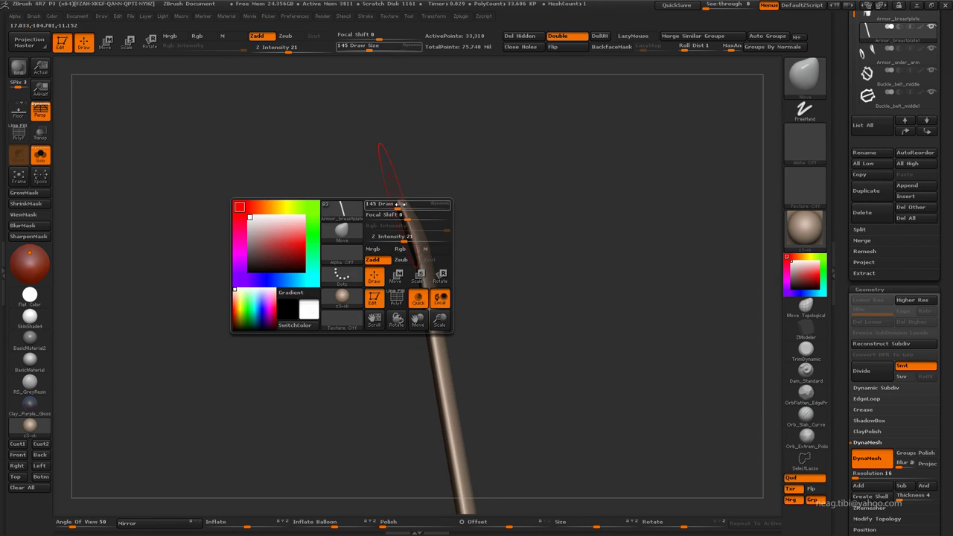
drag(403, 203, 411, 202)
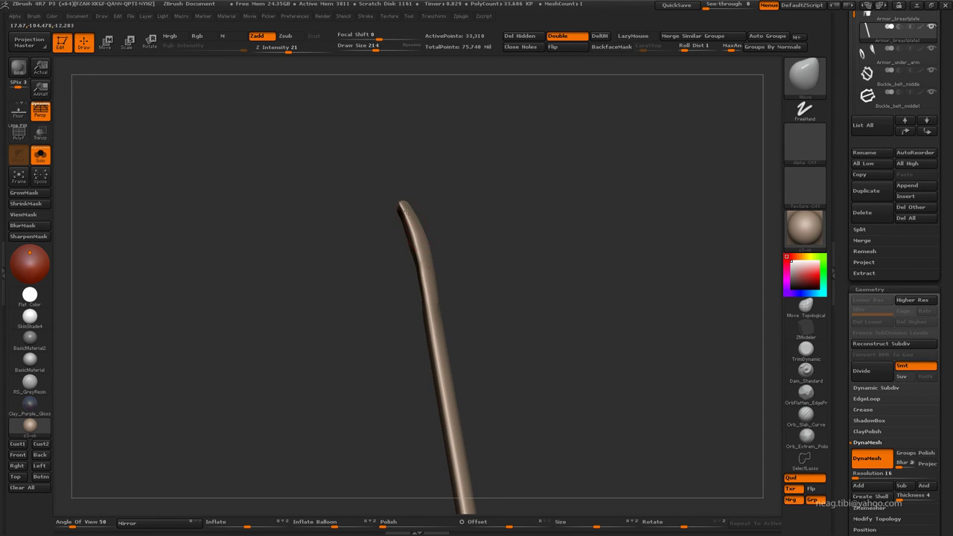
mouse_move(439, 241)
right_down()
mouse_move(425, 245)
mouse_move(439, 243)
right_up()
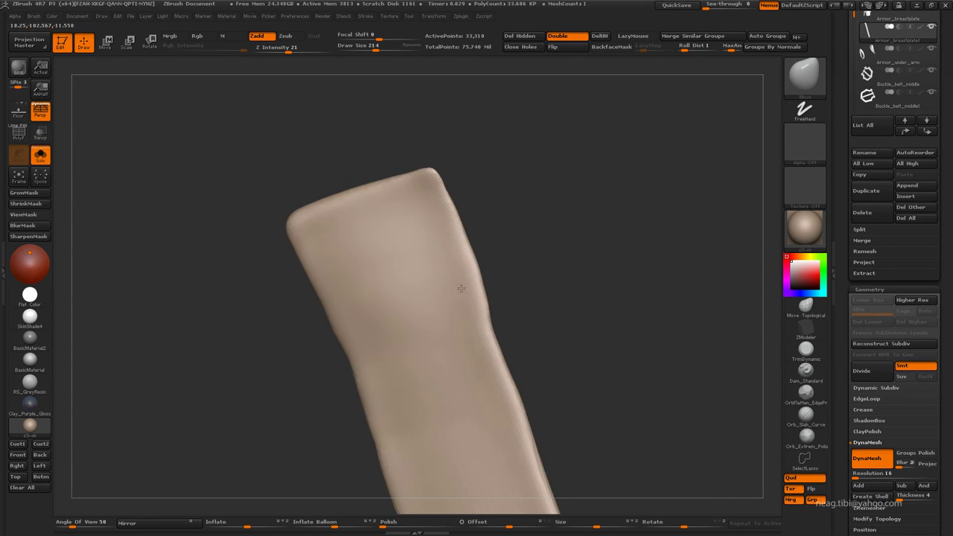
mouse_move(440, 244)
right_down()
mouse_move(384, 252)
mouse_move(387, 226)
right_up()
key(space)
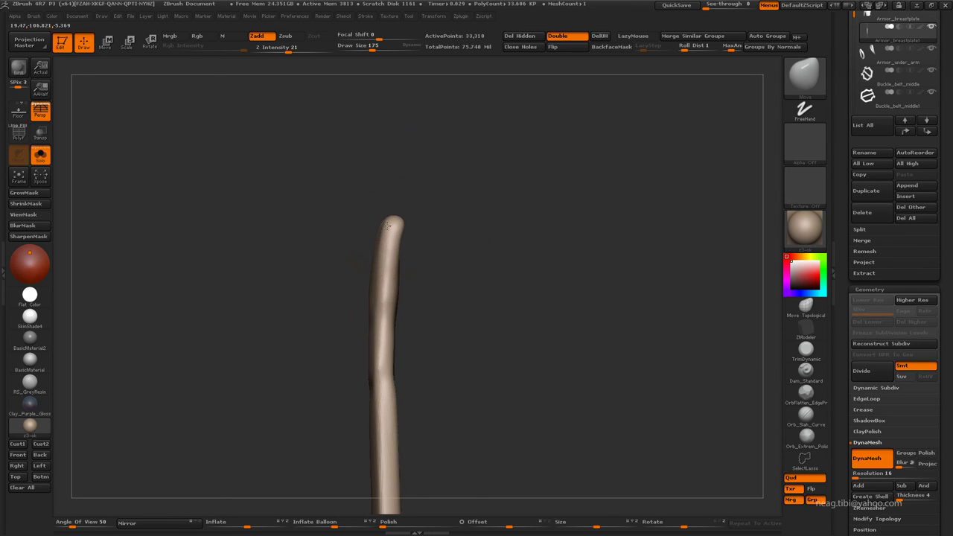
mouse_move(380, 261)
mouse_down()
mouse_move(385, 366)
mouse_move(371, 296)
mouse_up()
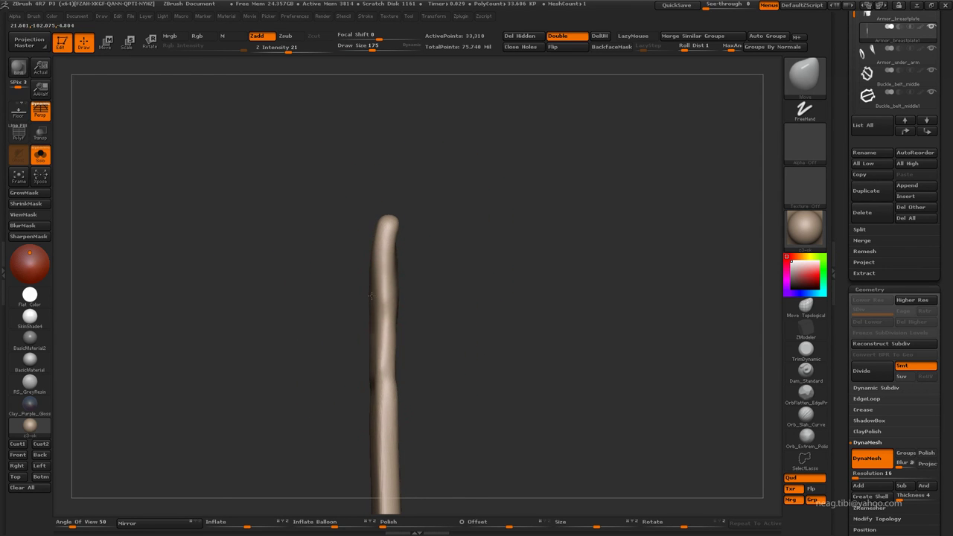
Step: With a smaller brush, bulge out the strip's right edge and reshape its top
right_drag(383, 319, 430, 226)
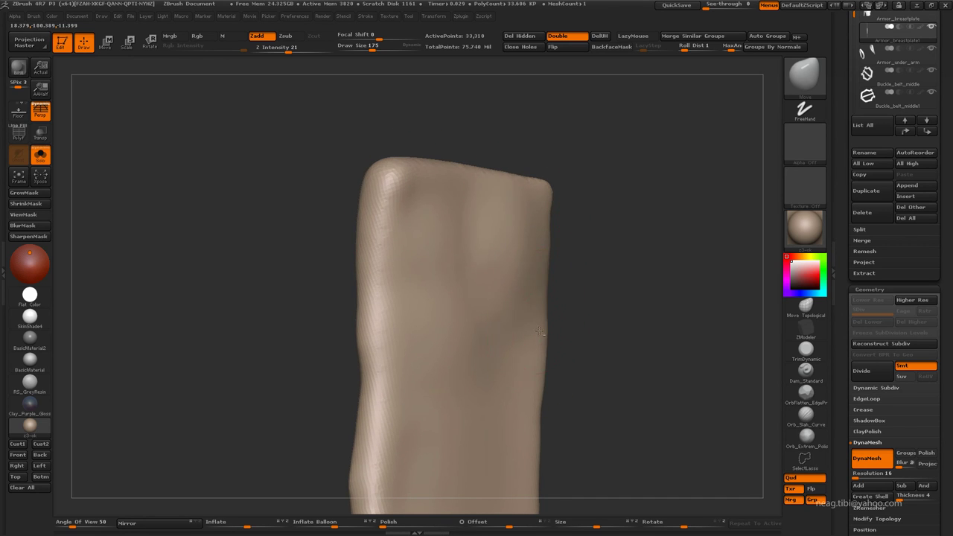
mouse_move(542, 333)
right_down()
mouse_move(462, 307)
mouse_move(473, 325)
mouse_move(409, 287)
mouse_move(372, 305)
right_up()
key(space)
mouse_move(417, 302)
mouse_down()
mouse_move(373, 305)
mouse_move(363, 208)
mouse_up()
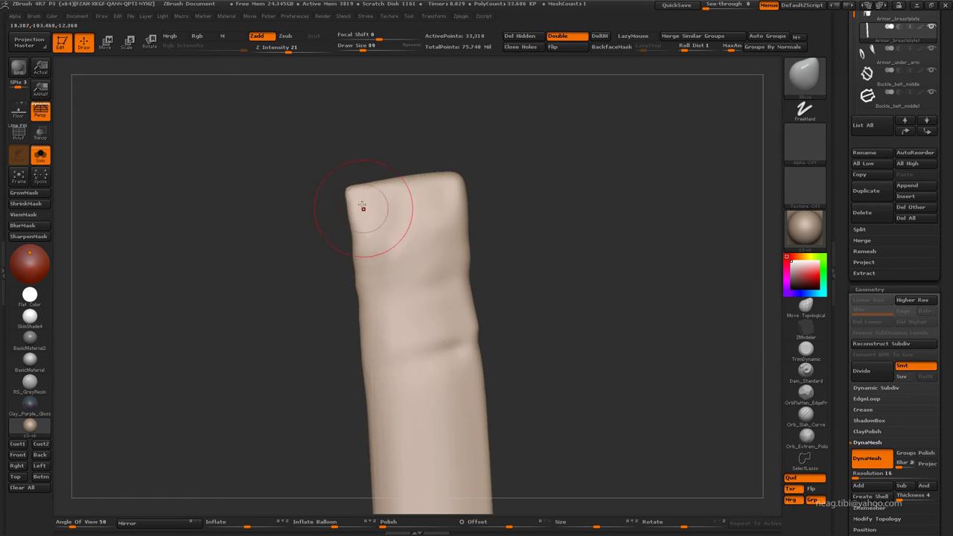
mouse_move(442, 198)
right_down()
mouse_move(462, 187)
mouse_move(460, 257)
right_up()
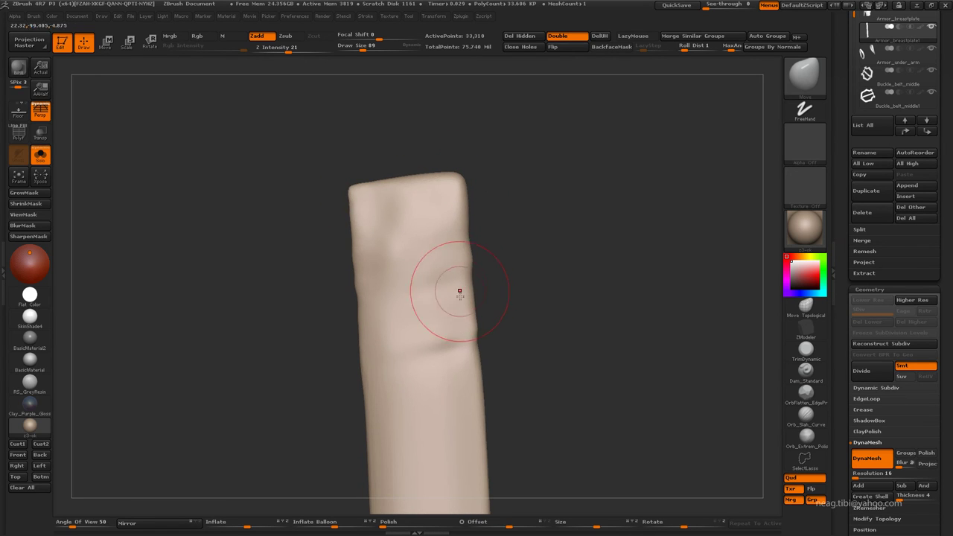
mouse_move(460, 294)
mouse_down()
mouse_move(468, 350)
mouse_move(460, 177)
mouse_move(378, 192)
mouse_up()
mouse_move(419, 219)
right_down()
mouse_move(505, 195)
mouse_move(479, 209)
mouse_move(439, 320)
right_up()
Step: Inflate the area near the strip's edge with a one-sided Inflate brush at strength 6
key(b)
key(i)
key(n)
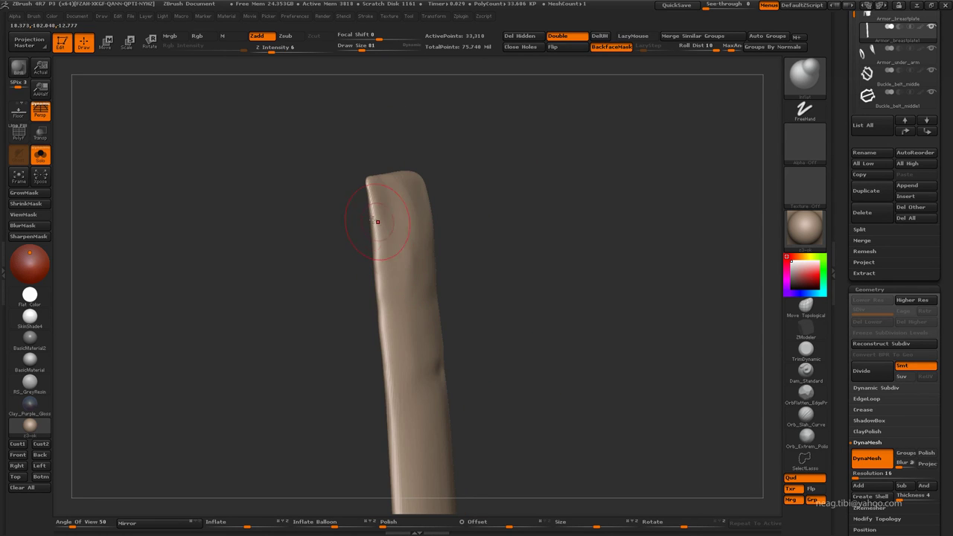
right_drag(371, 199, 405, 202)
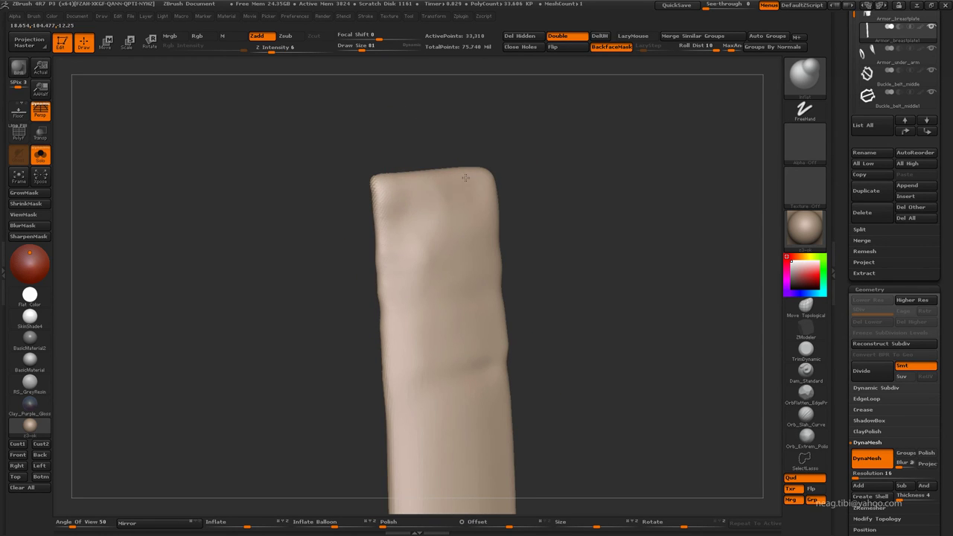
right_drag(534, 167, 552, 170)
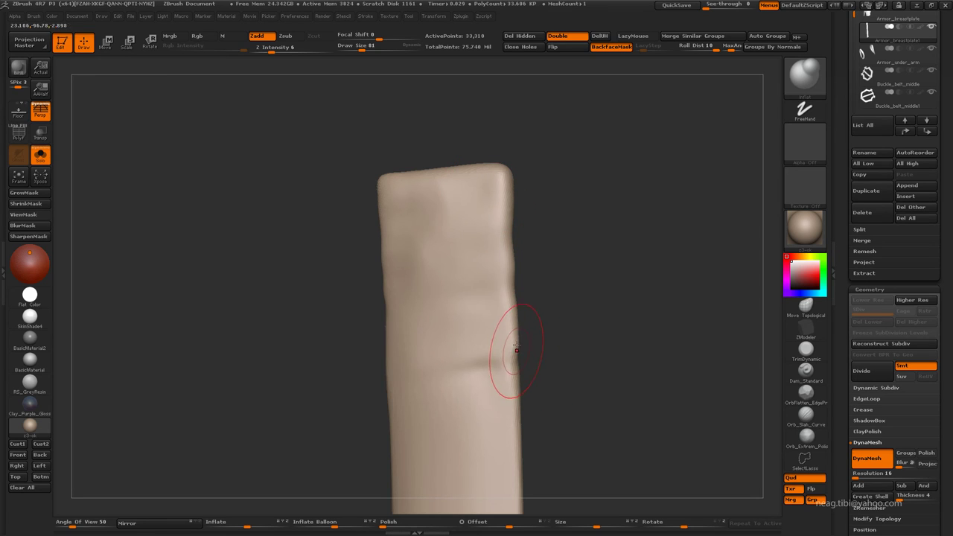
right_drag(554, 309, 515, 315)
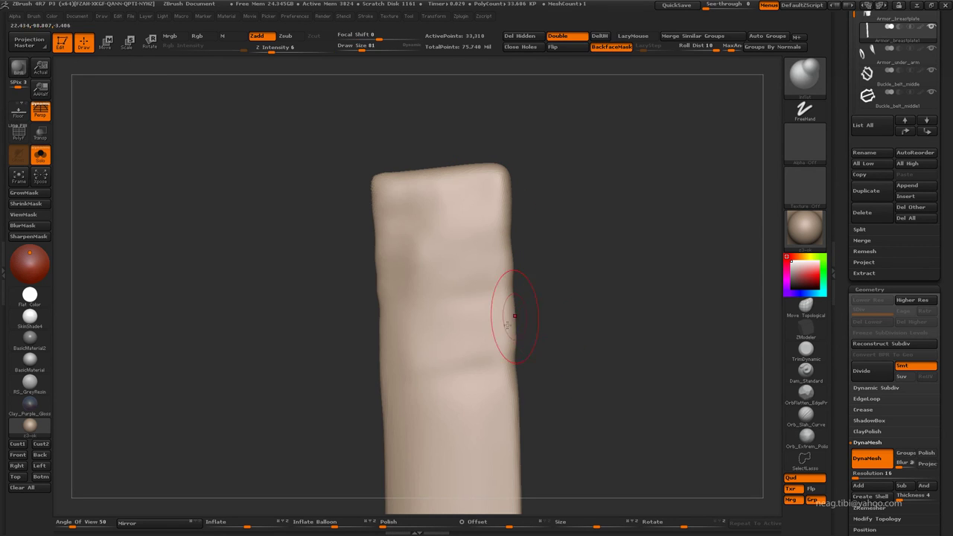
Step: Switch back to a two-sided Move brush at strength 21 and DynaMesh the strip at higher density
key(b)
key(m)
key(v)
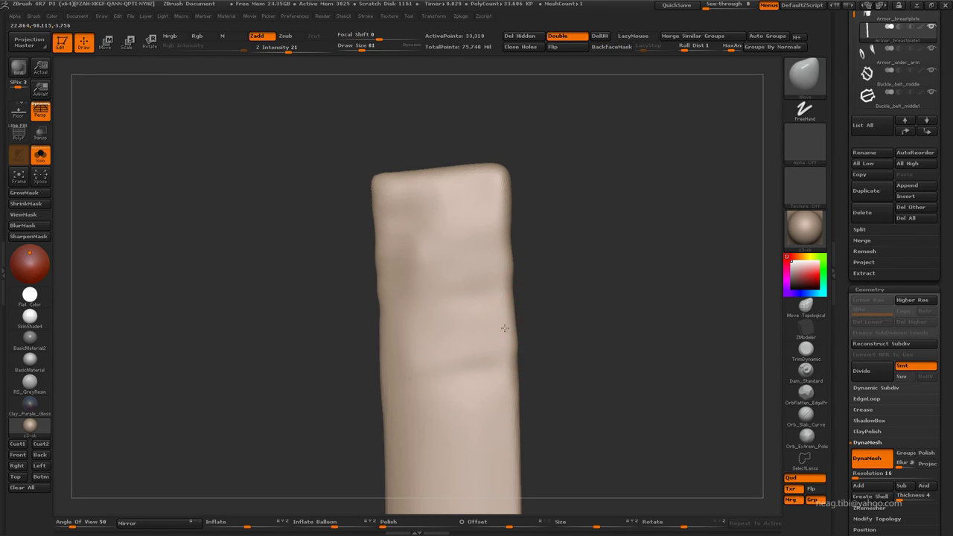
right_drag(571, 256, 603, 215)
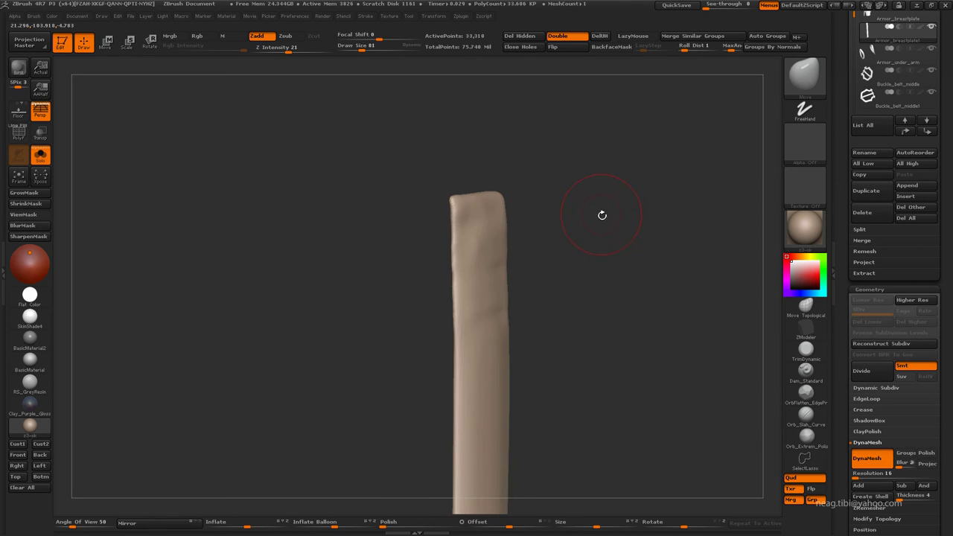
ctrl+drag(603, 215, 517, 196)
Step: Pull the strip's bottom tip into a slanted shape with a smaller, strength-21 Move brush
key(b)
key(i)
key(n)
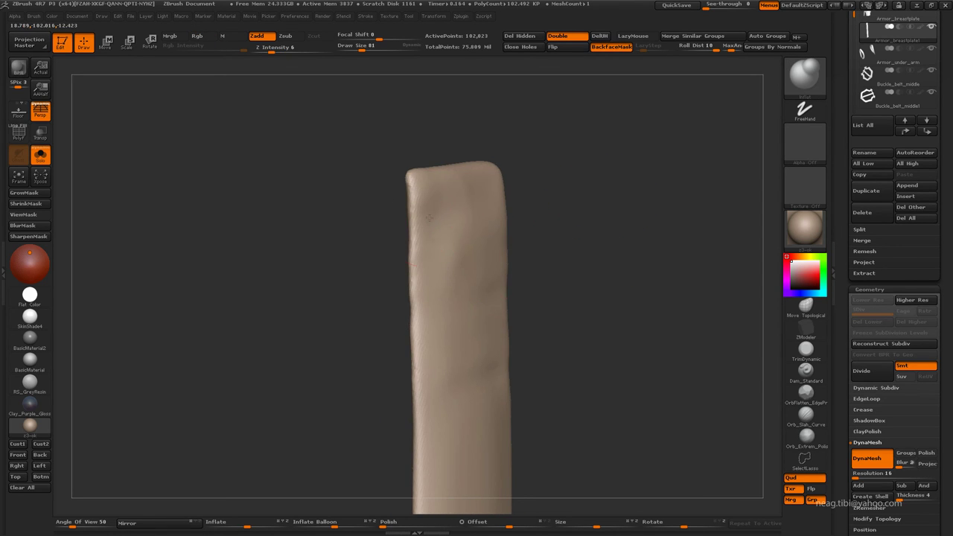
mouse_move(587, 221)
mouse_down()
mouse_move(521, 195)
mouse_move(524, 228)
mouse_move(579, 139)
mouse_move(579, 287)
mouse_move(481, 239)
mouse_up()
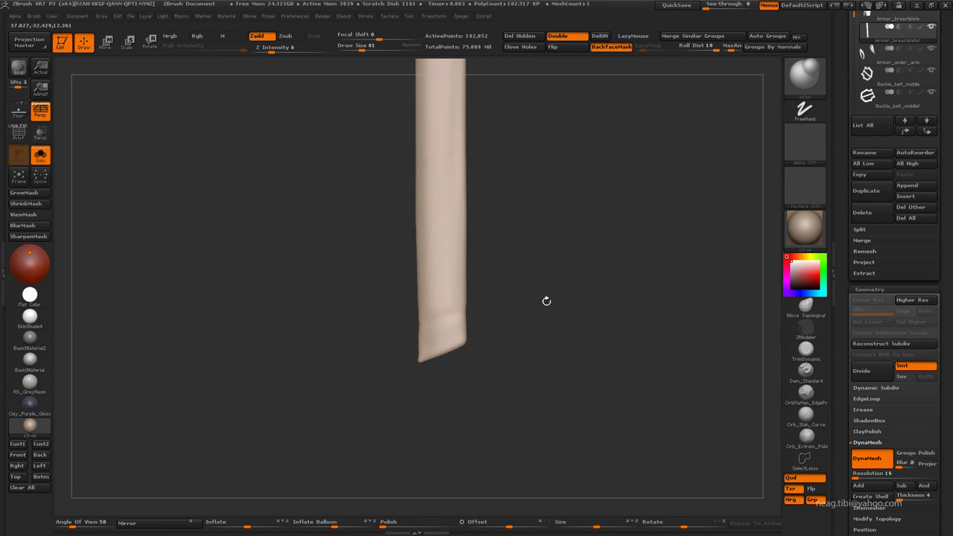
key(space)
key(b)
key(m)
key(v)
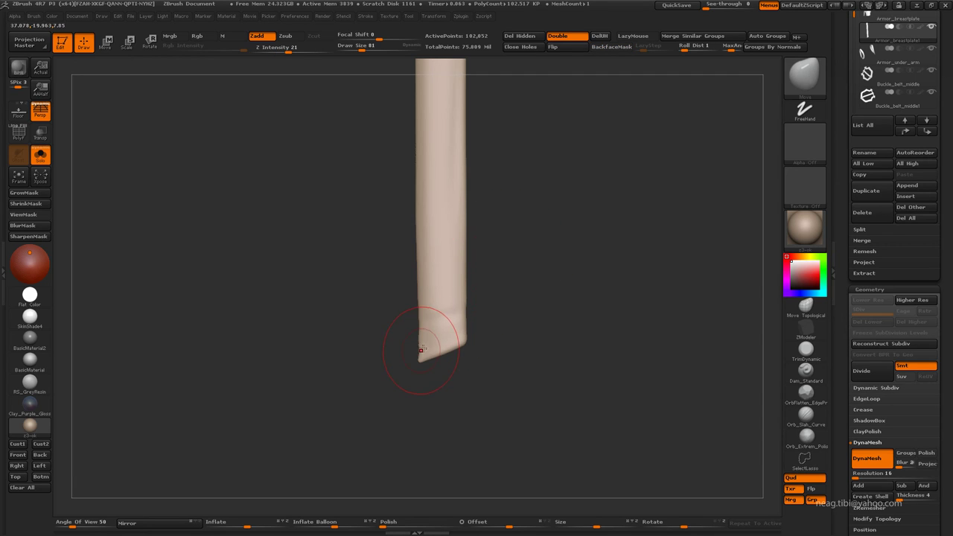
mouse_move(421, 349)
mouse_down()
mouse_move(436, 432)
mouse_move(386, 355)
mouse_move(420, 258)
mouse_move(392, 266)
mouse_up()
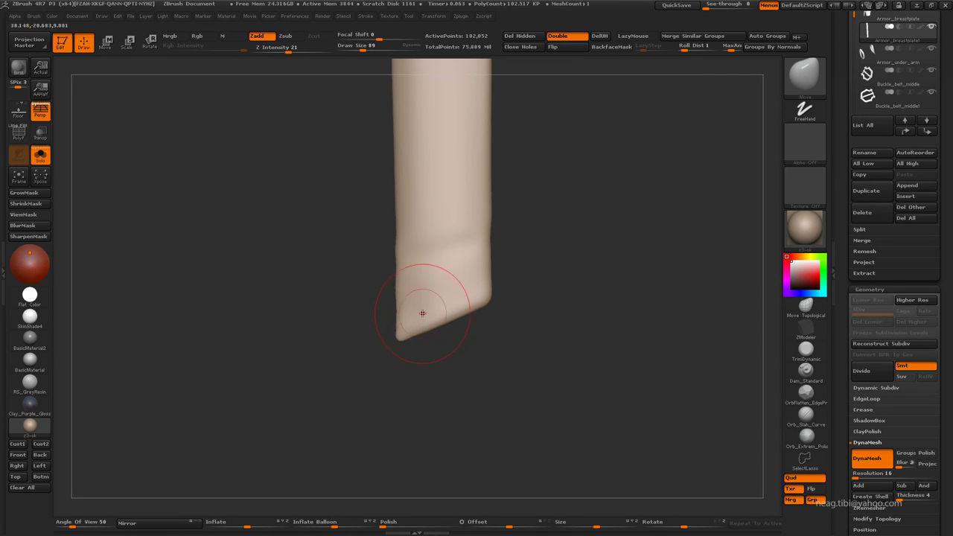
mouse_move(422, 313)
mouse_down()
mouse_move(413, 174)
mouse_move(410, 401)
mouse_up()
drag(412, 226, 472, 362)
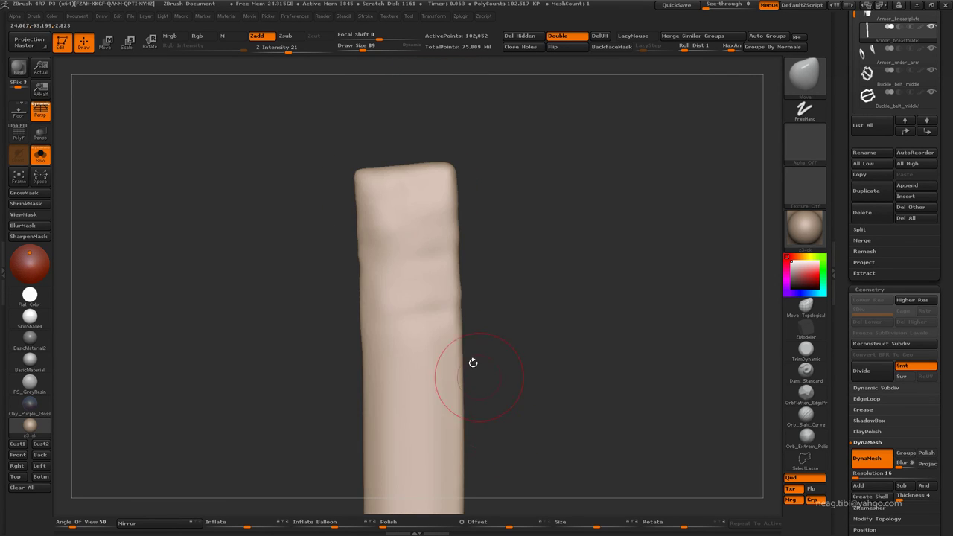
Step: Build up clay detail along the strip's broad face using a one-sided Clay brush at strength 15
key(b)
key(c)
key(l)
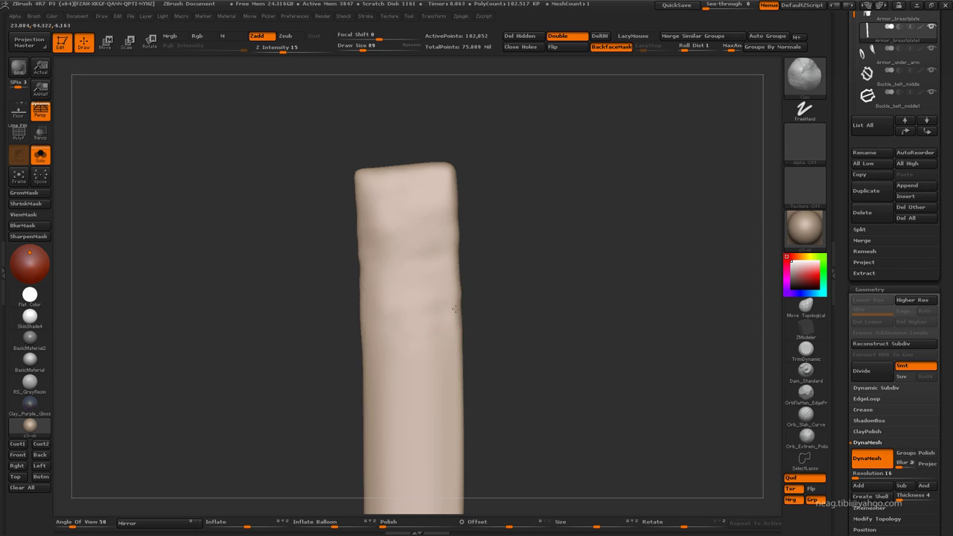
drag(419, 311, 416, 229)
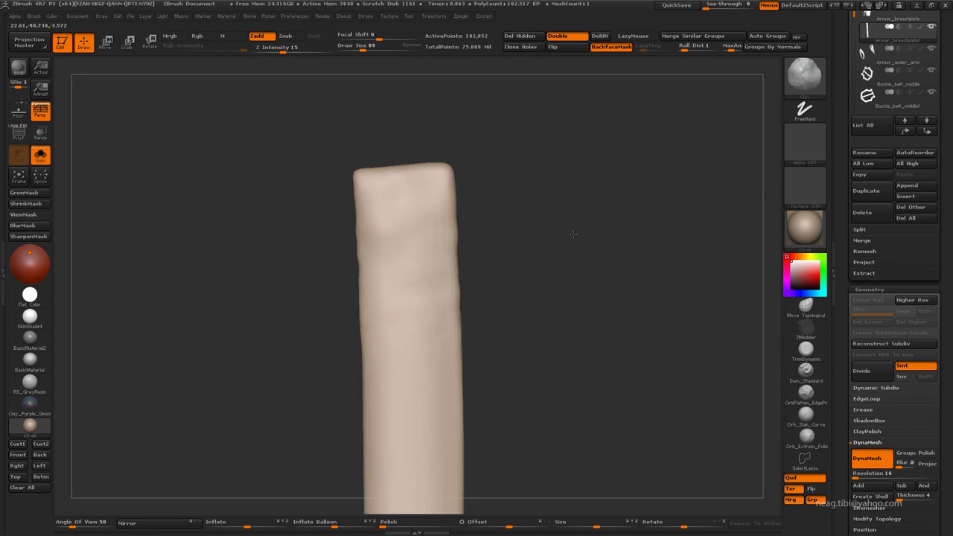
drag(536, 224, 481, 245)
mouse_move(395, 160)
mouse_down()
mouse_move(415, 132)
mouse_move(487, 221)
mouse_move(528, 251)
mouse_move(515, 229)
mouse_up()
Step: Zoom in on the belt, duplicate the breastplate subtool, and reshape the strip's top with Move
key(alt+shift+s)
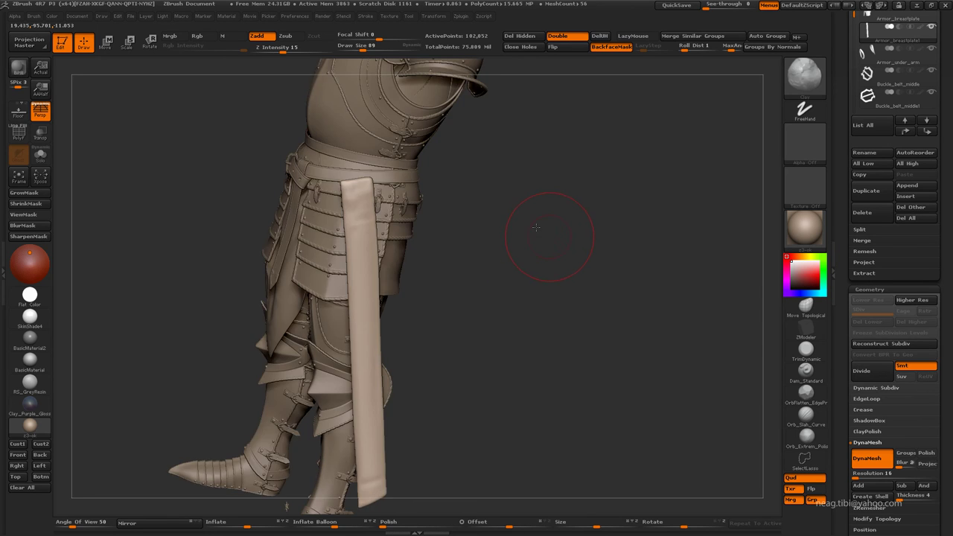
mouse_move(513, 293)
mouse_down()
mouse_move(515, 268)
mouse_move(504, 260)
mouse_move(427, 247)
mouse_move(470, 368)
mouse_move(398, 249)
mouse_move(522, 290)
mouse_move(616, 278)
mouse_up()
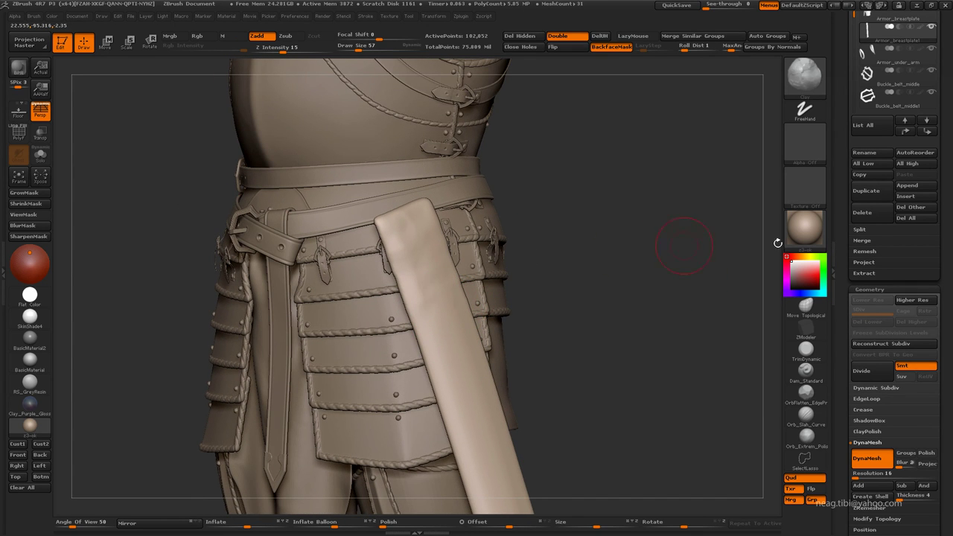
click(885, 191)
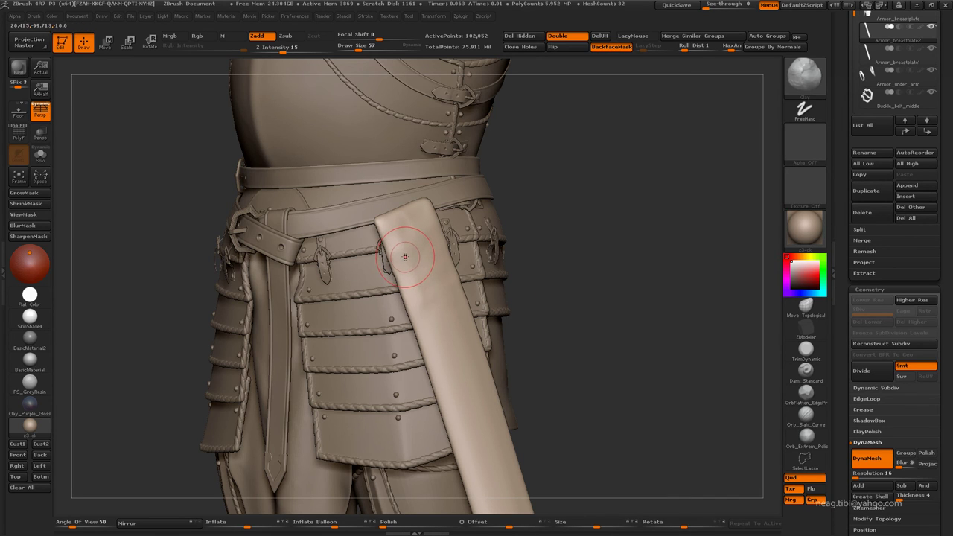
drag(405, 252, 406, 207)
mouse_move(30, 317)
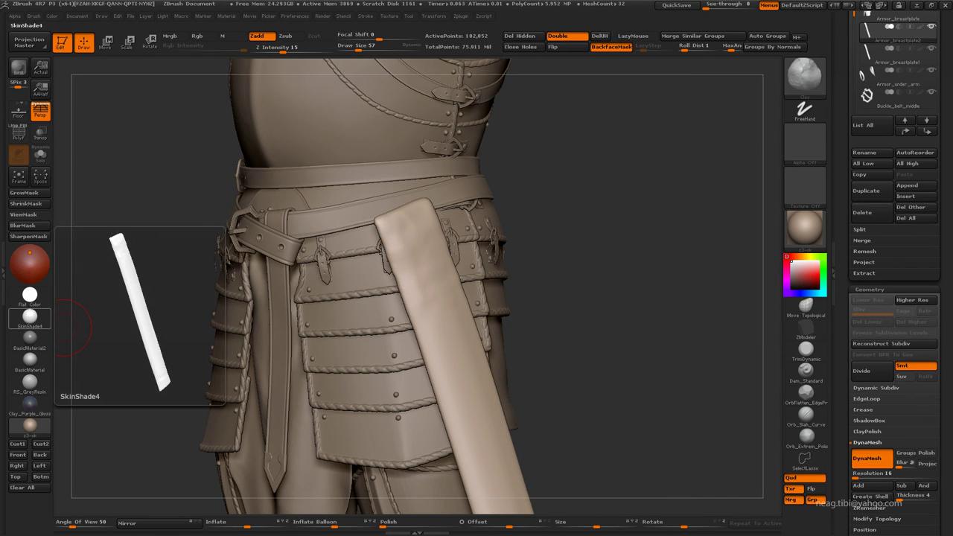
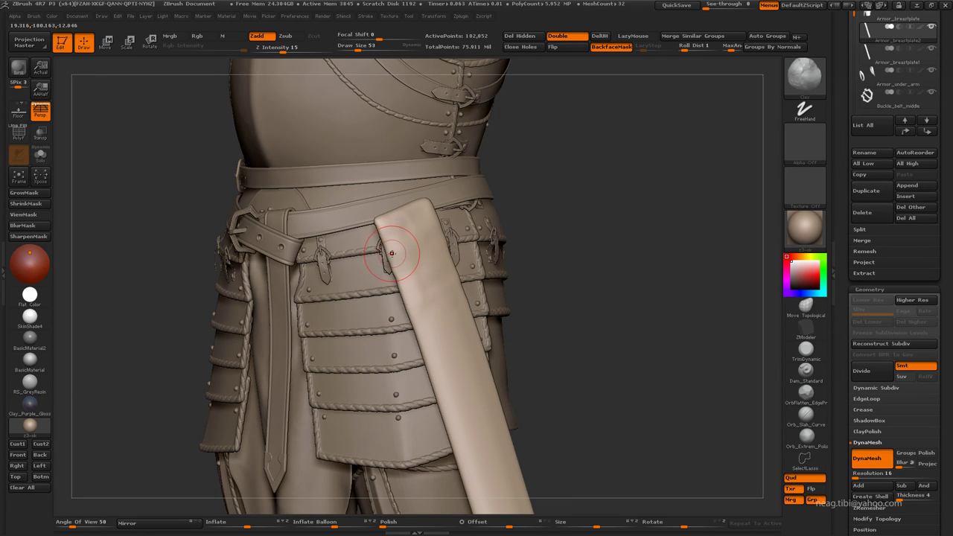
Step: Isolate the tube and hide its middle and lower sections
key(alt+s)
mouse_move(417, 172)
ctrl+alt+shift+mouse_down()
mouse_move(362, 244)
mouse_move(494, 223)
mouse_move(513, 281)
ctrl+alt+shift+mouse_up()
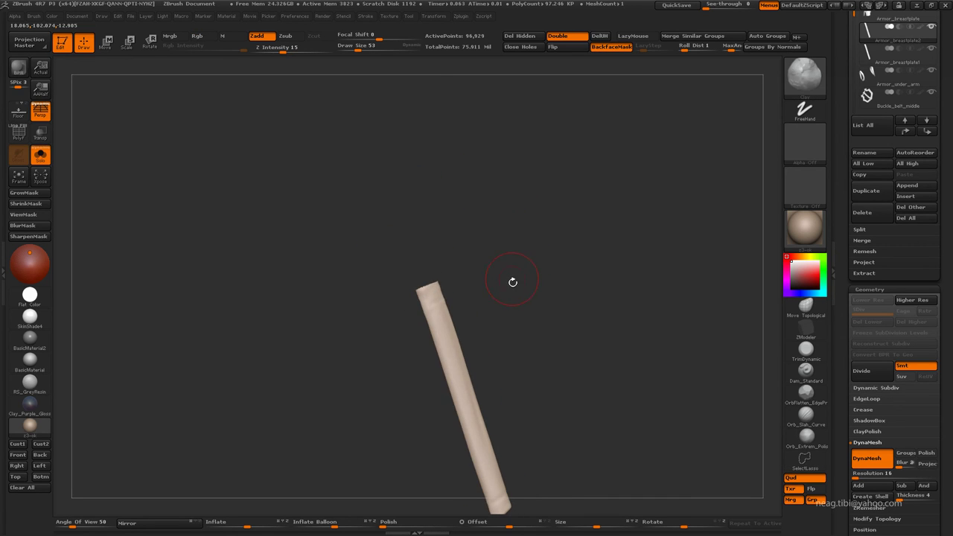
key(alt+s)
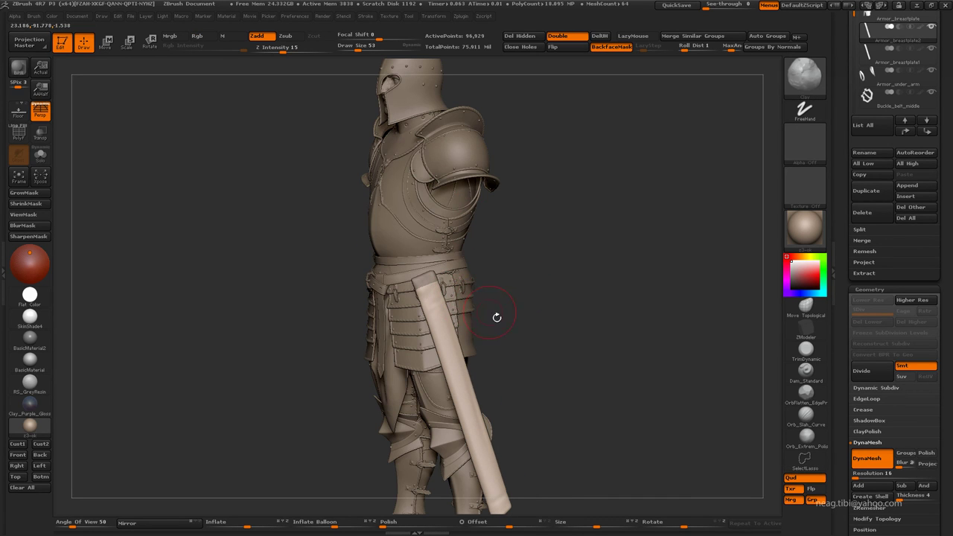
mouse_move(497, 317)
alt+mouse_down()
mouse_move(491, 271)
mouse_move(400, 254)
alt+mouse_up()
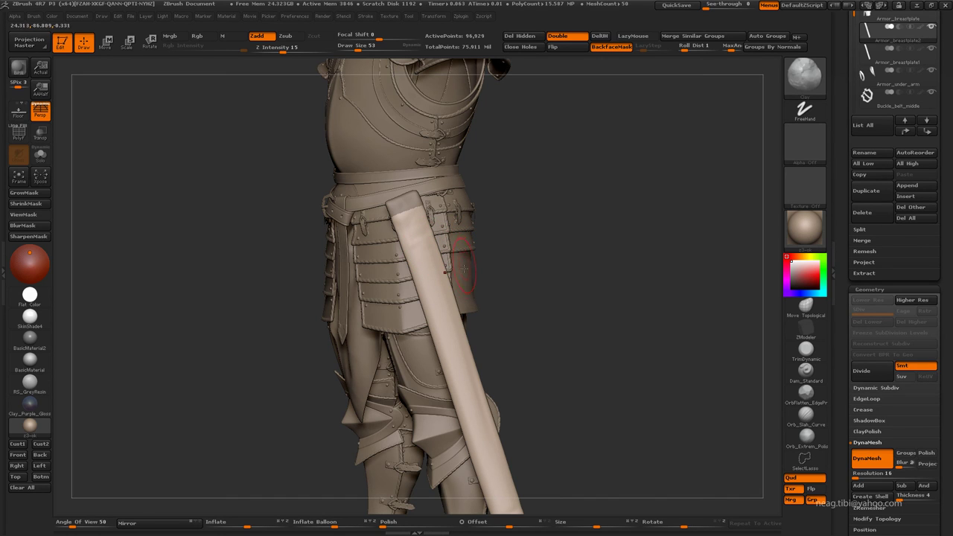
key(shift+s)
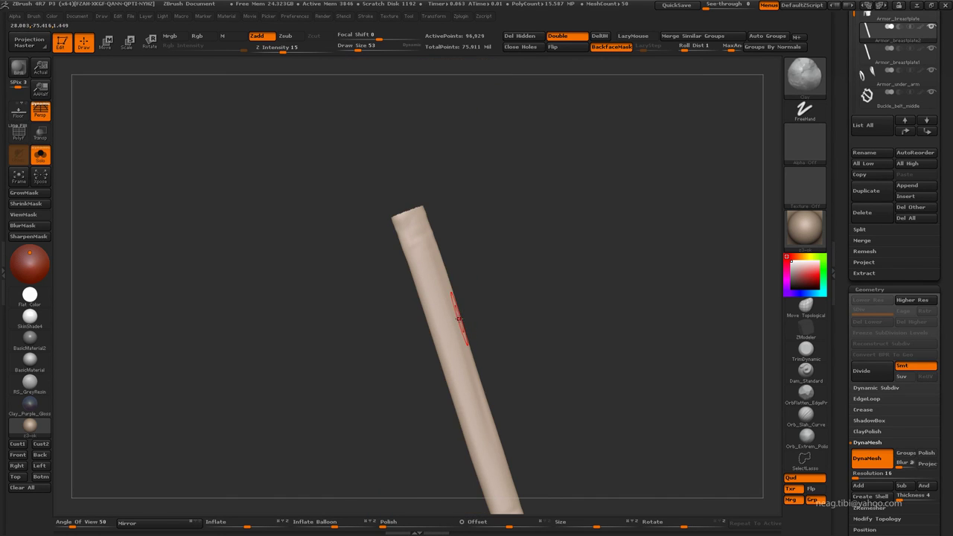
ctrl+shift+drag(411, 326, 534, 372)
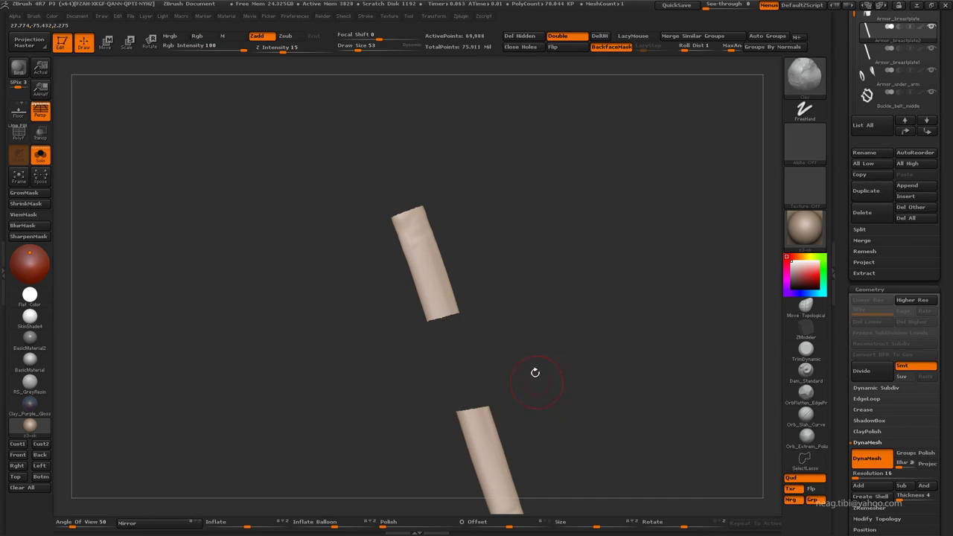
key(f)
ctrl+shift+drag(446, 343, 492, 446)
Step: Delete the hidden parts and smooth the top end of the remaining short tube
click(520, 35)
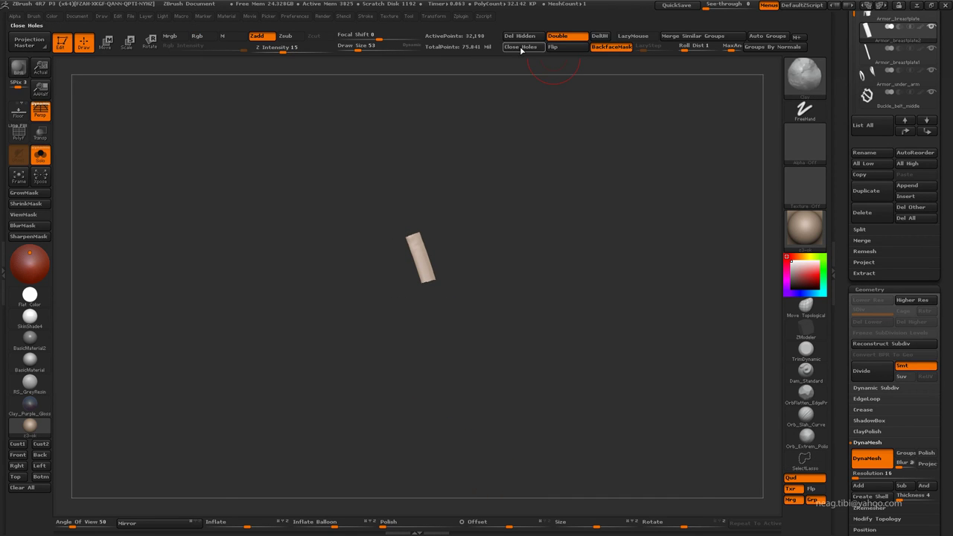
key(f)
drag(532, 305, 548, 286)
shift+drag(440, 238, 403, 189)
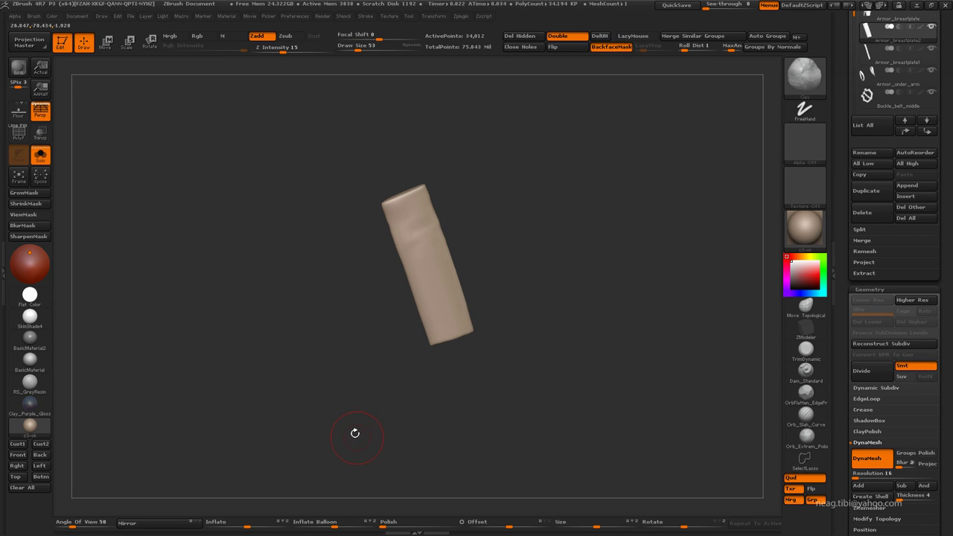
Step: Switch to the Inflate brush and frame the short tube upright from several angles
key(b)
key(i)
key(n)
alt+drag(373, 170, 362, 228)
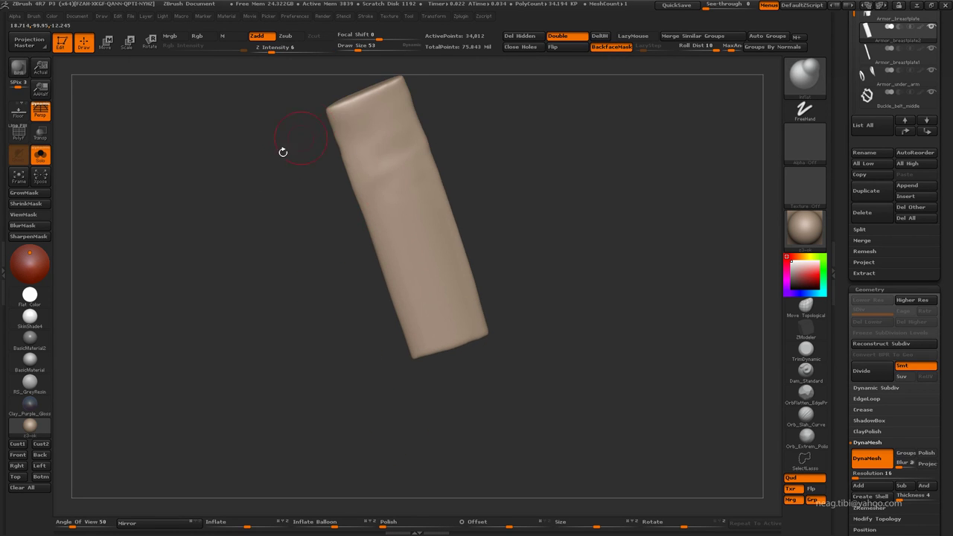
mouse_move(283, 153)
alt+mouse_down()
mouse_move(421, 207)
mouse_move(519, 177)
mouse_move(476, 190)
alt+mouse_up()
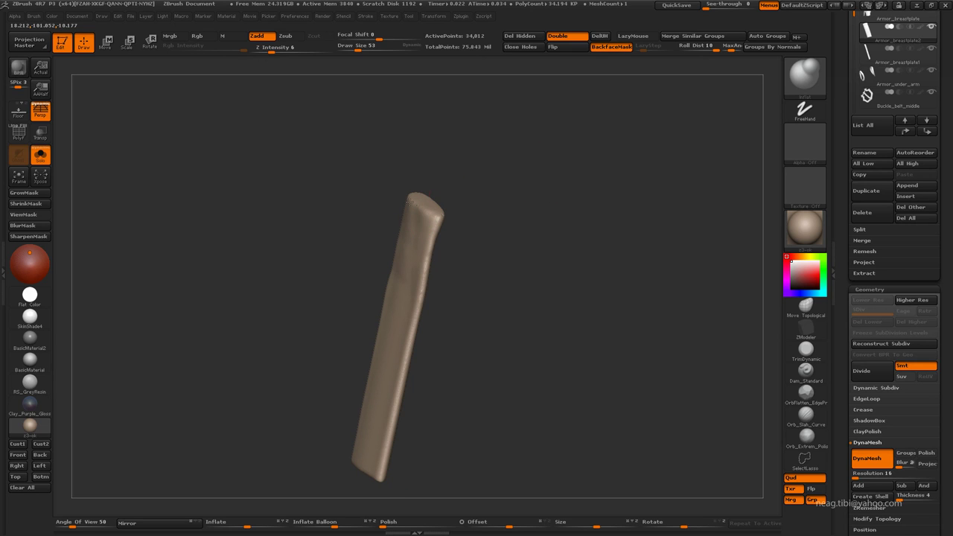
mouse_move(442, 218)
mouse_down()
mouse_move(447, 196)
mouse_move(472, 251)
mouse_move(470, 241)
mouse_move(325, 268)
mouse_up()
alt+drag(279, 296, 316, 278)
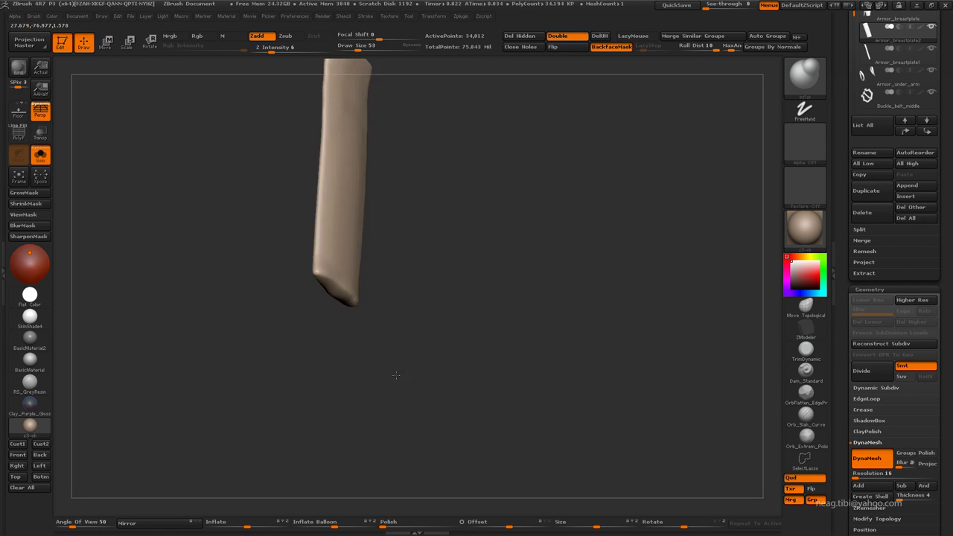
mouse_move(363, 323)
mouse_down()
mouse_move(473, 288)
mouse_move(496, 230)
mouse_move(483, 274)
mouse_up()
Step: Bring back the full armor and inflate the sleeve slightly over the leg and rod
click(40, 155)
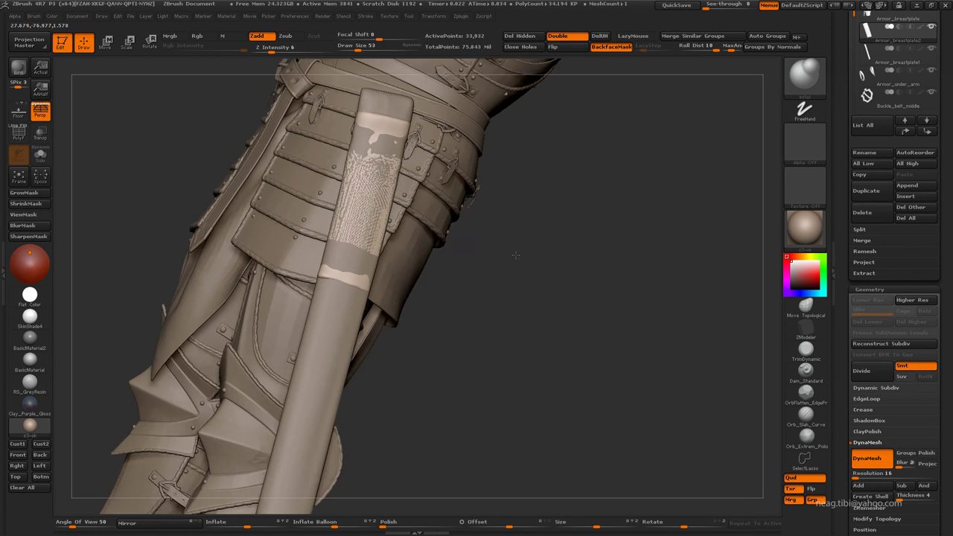
drag(522, 298, 250, 489)
drag(257, 522, 262, 522)
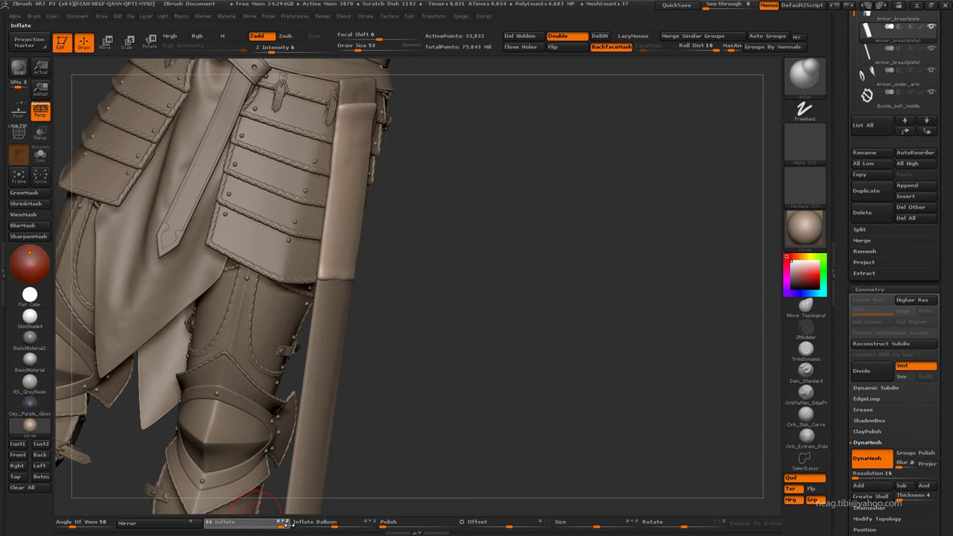
drag(386, 377, 481, 303)
mouse_move(478, 253)
mouse_down()
mouse_move(457, 245)
mouse_move(393, 283)
mouse_move(372, 265)
mouse_move(466, 277)
mouse_move(513, 225)
mouse_up()
key(b)
key(m)
key(v)
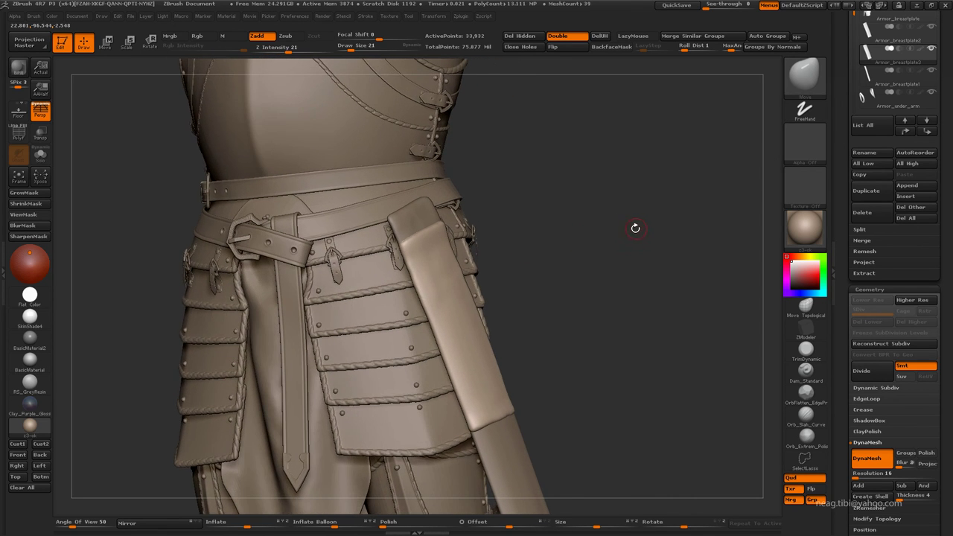
Step: Isolate the sheath on its own with the mask display turned on
drag(628, 225, 619, 235)
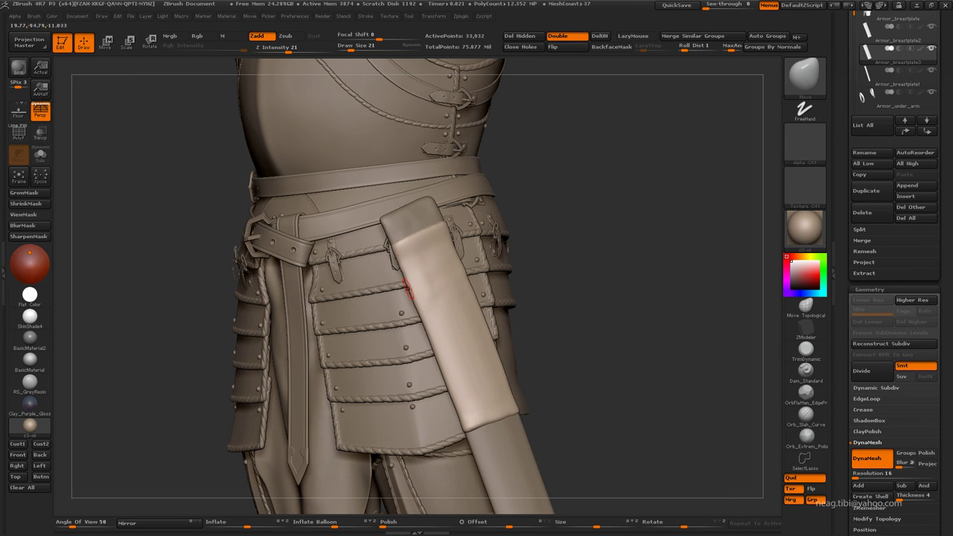
key(ctrl+shift+s)
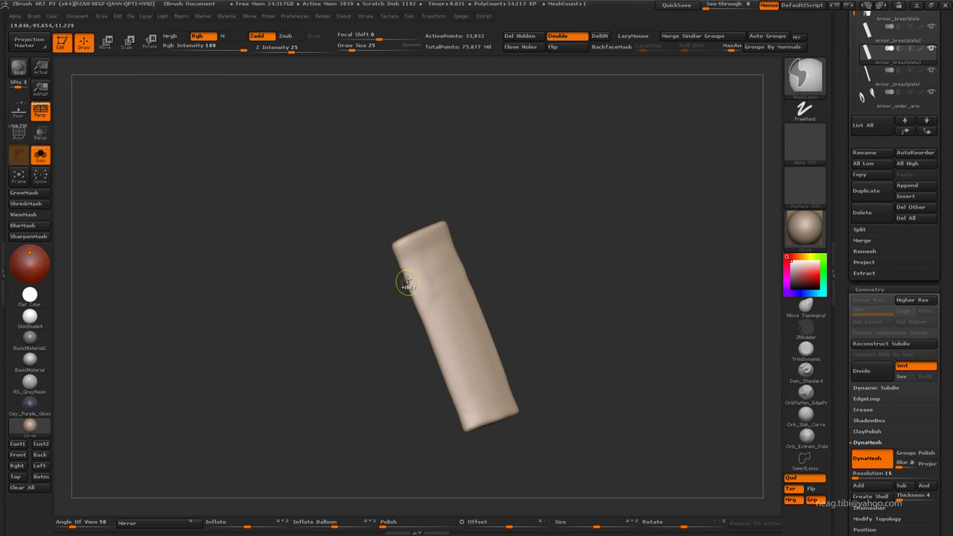
key(ctrl+h)
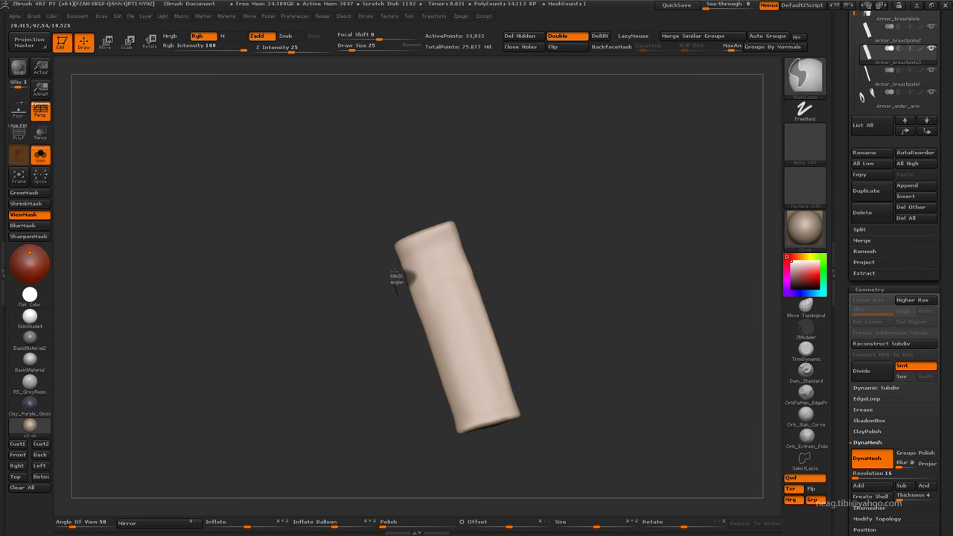
key(ctrl+shift+s)
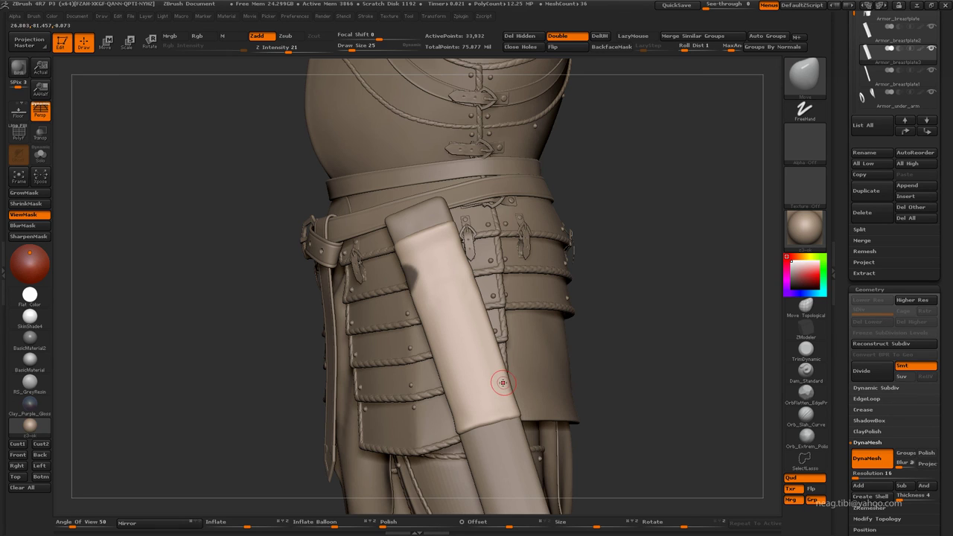
key(ctrl+shift+s)
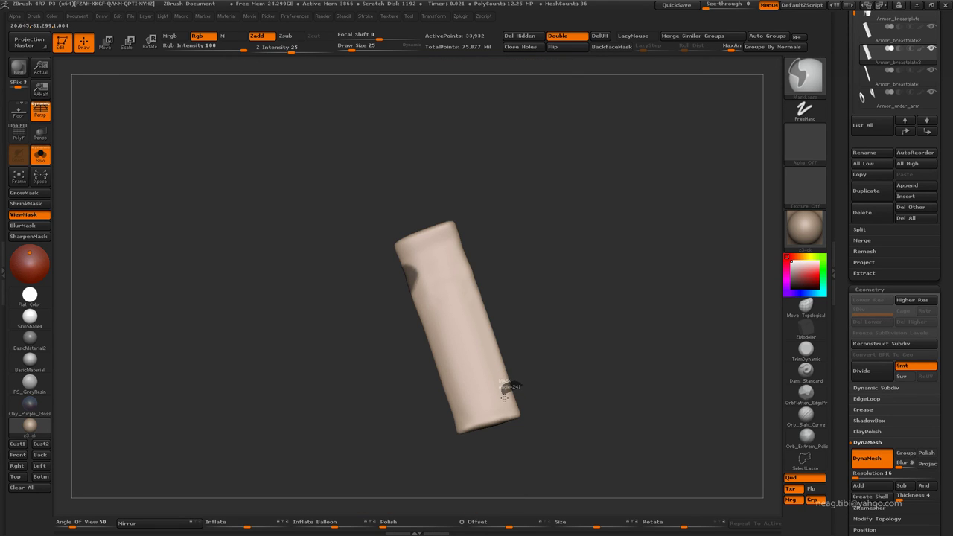
Step: Mask patches at the lower-right and upper-left corners, invert, and hide everything else
mouse_move(530, 405)
ctrl+mouse_down()
mouse_move(513, 378)
mouse_move(514, 405)
ctrl+mouse_up()
mouse_move(389, 292)
ctrl+mouse_down()
mouse_move(417, 283)
mouse_move(393, 289)
ctrl+mouse_up()
ctrl+click(393, 298)
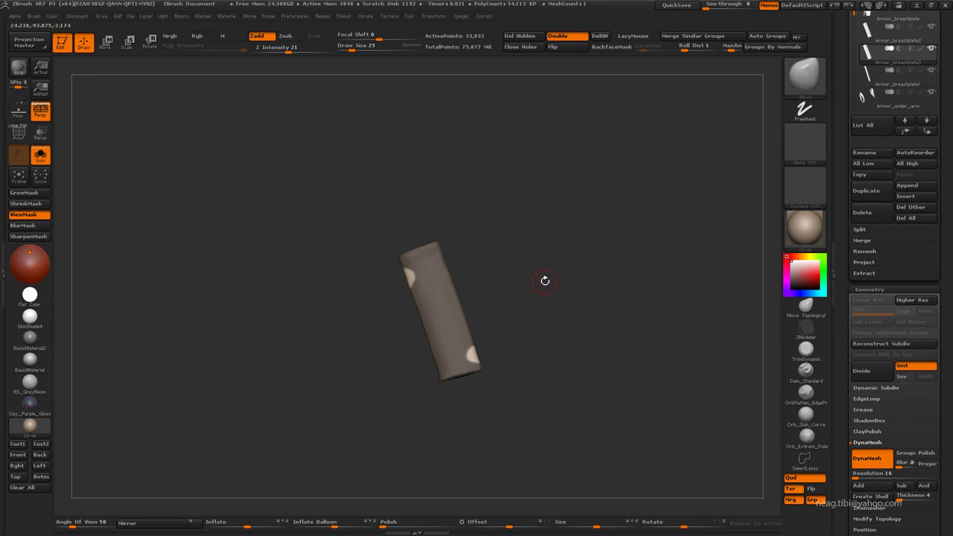
ctrl+drag(401, 296, 406, 321)
drag(480, 331, 509, 315)
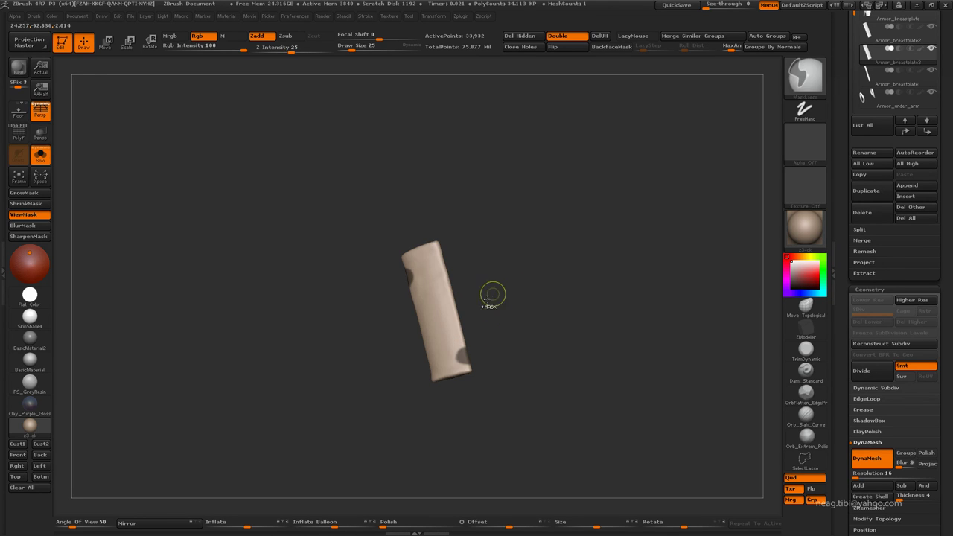
ctrl+shift+click(463, 356)
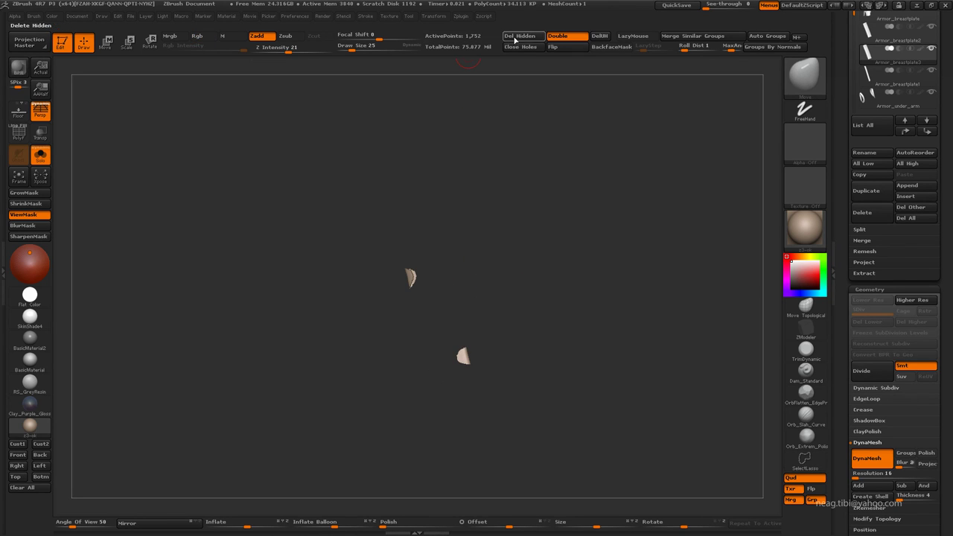
Step: Smooth out the lower of the two patches with the Inflate brush
drag(485, 208, 474, 256)
key(b)
key(i)
key(n)
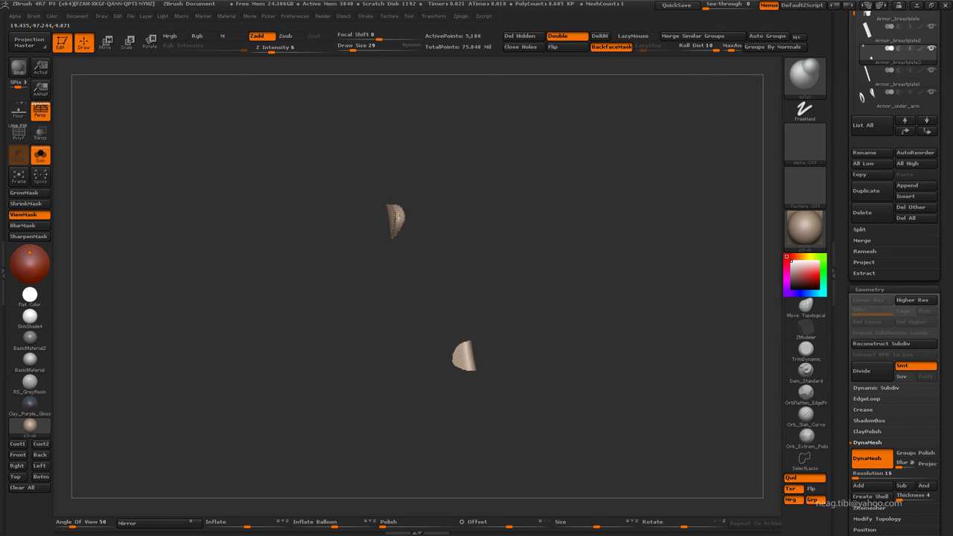
drag(451, 248, 491, 329)
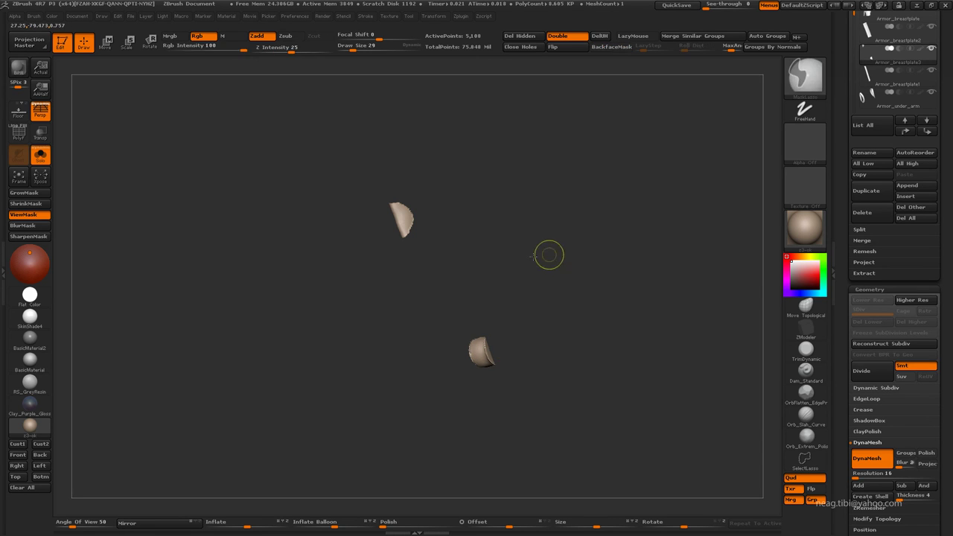
shift+drag(478, 348, 482, 350)
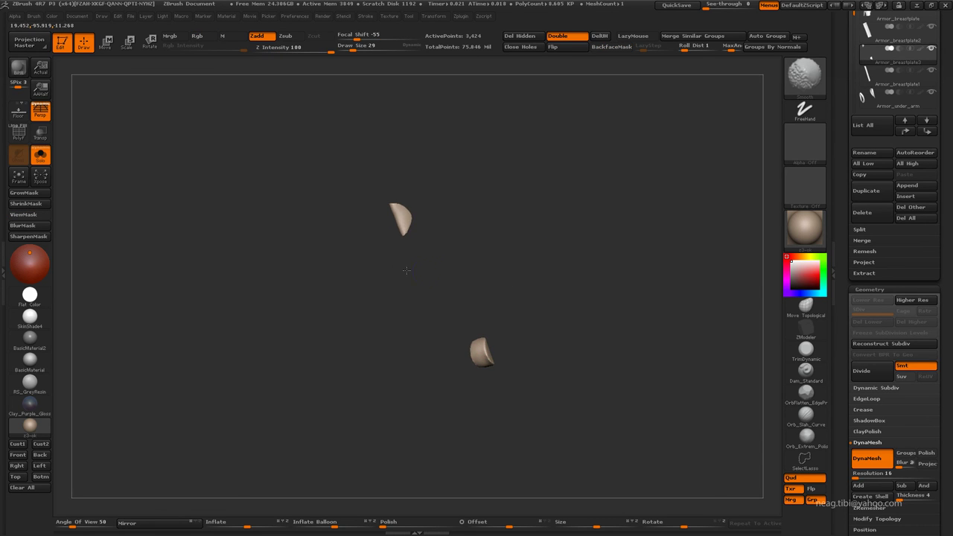
Step: Show the full armor and nudge the small knob up and left with the Move brush
drag(407, 271, 489, 253)
key(ctrl+shift+s)
drag(556, 268, 535, 283)
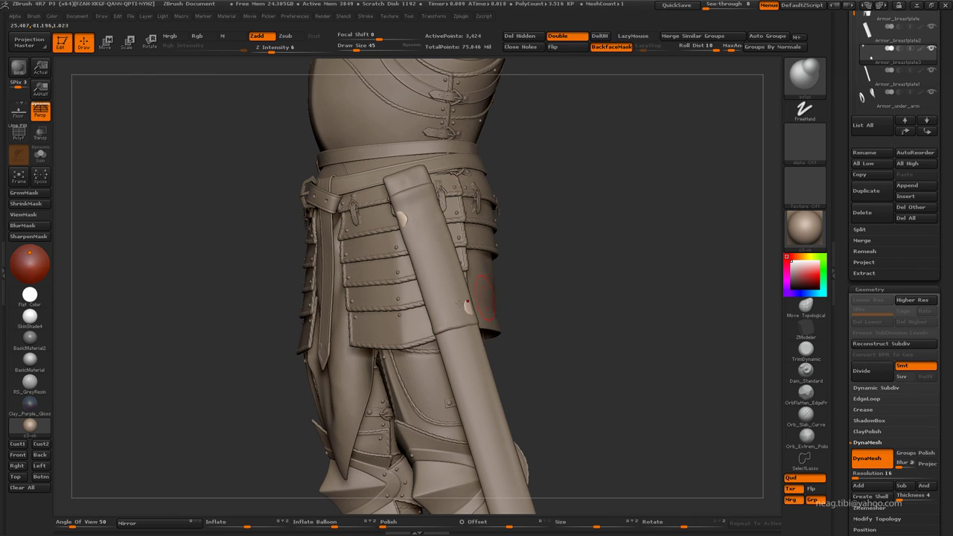
key(b)
key(m)
key(v)
drag(395, 211, 402, 224)
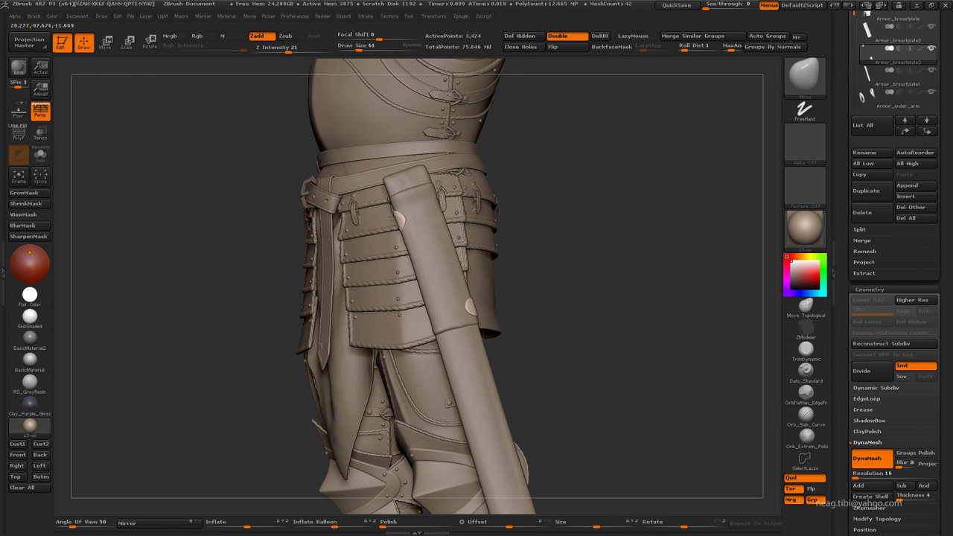
Step: Isolate the small knob piece and toggle the mask display for lasso masking
mouse_move(551, 207)
mouse_down()
mouse_move(541, 262)
mouse_move(487, 275)
mouse_move(476, 316)
mouse_move(409, 284)
mouse_move(334, 298)
mouse_up()
key(ctrl+shift+s)
key(ctrl+h)
key(ctrl+h)
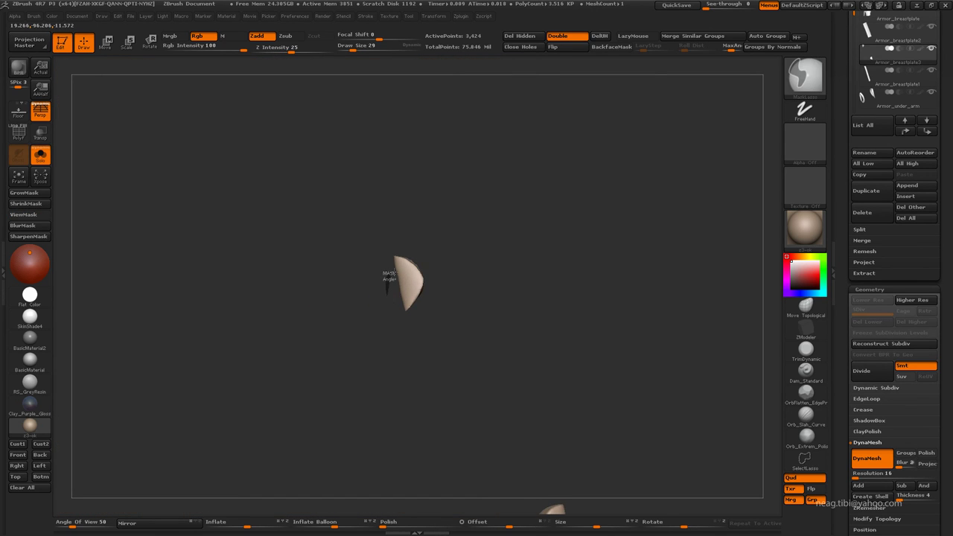
key(ctrl+h)
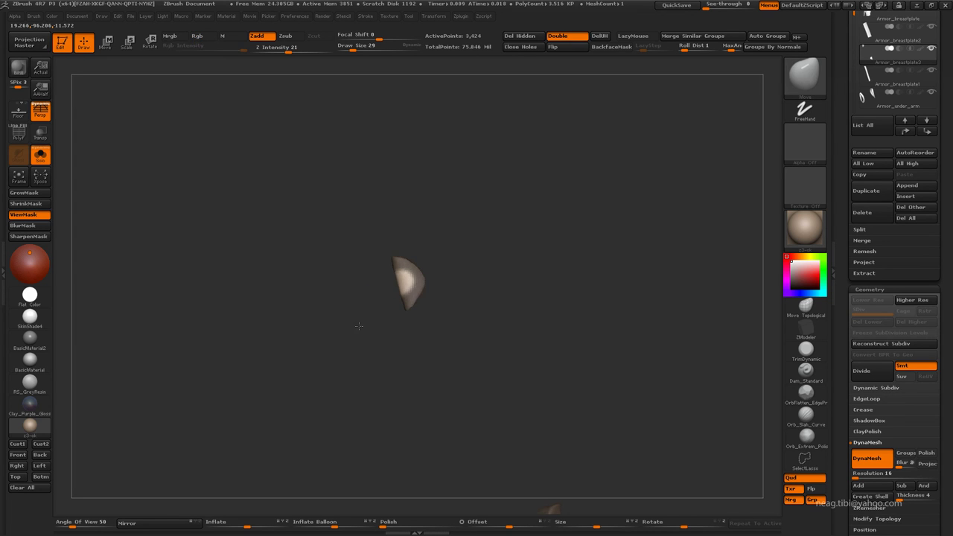
Step: Pull the masked knob out into a long rod with Transpose Move and frame it
key(w)
mouse_move(401, 284)
mouse_down()
mouse_move(339, 285)
mouse_move(317, 200)
mouse_up()
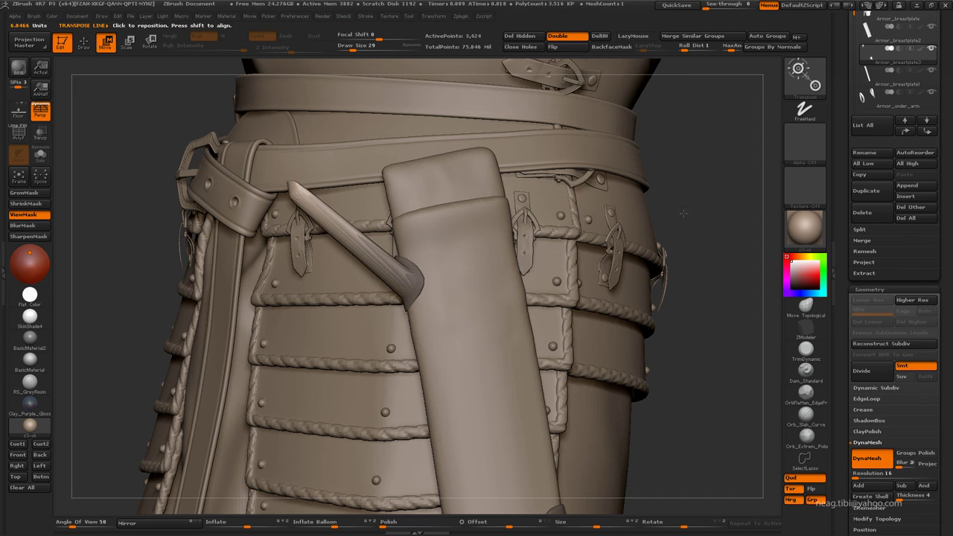
mouse_move(655, 194)
mouse_down()
mouse_move(599, 160)
mouse_move(582, 274)
mouse_move(619, 255)
mouse_up()
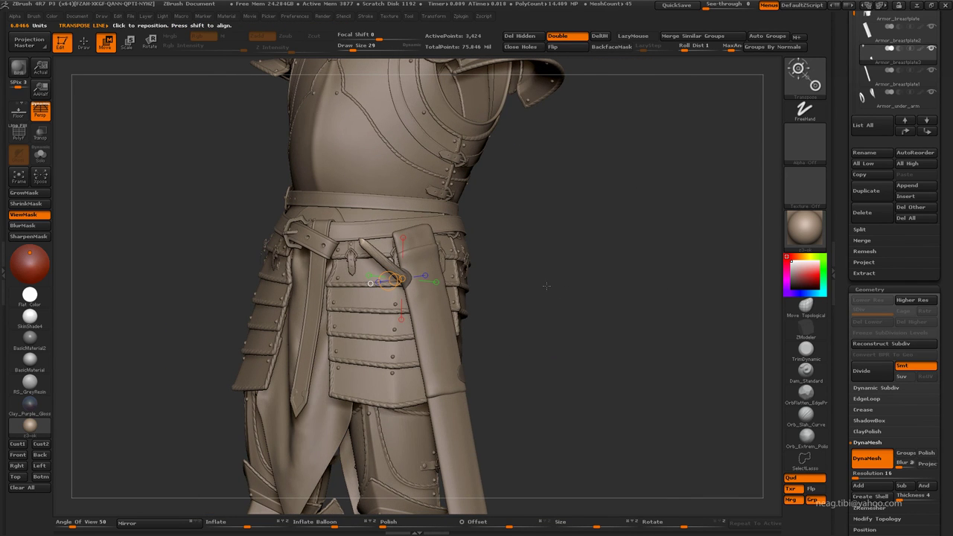
key(ctrl+shift+f)
key(q)
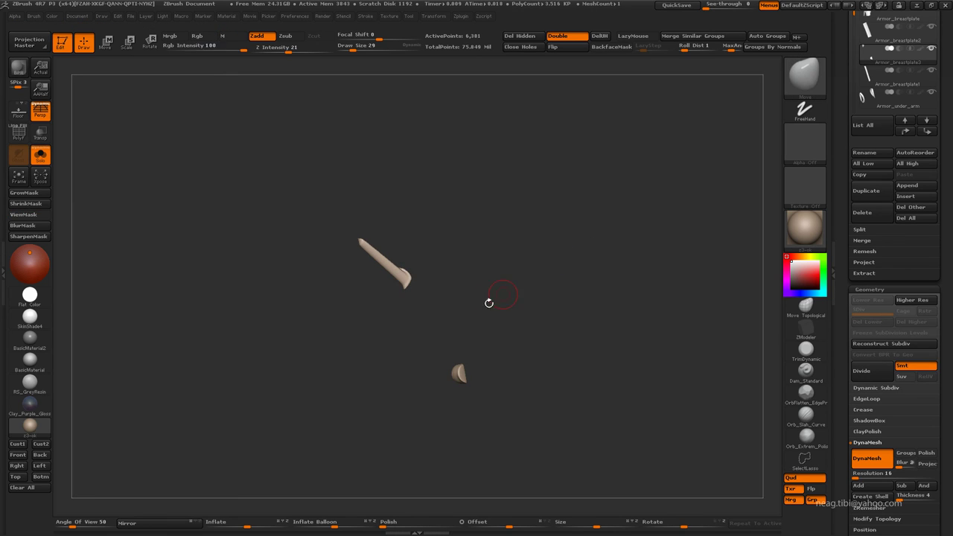
drag(488, 303, 467, 298)
key(f)
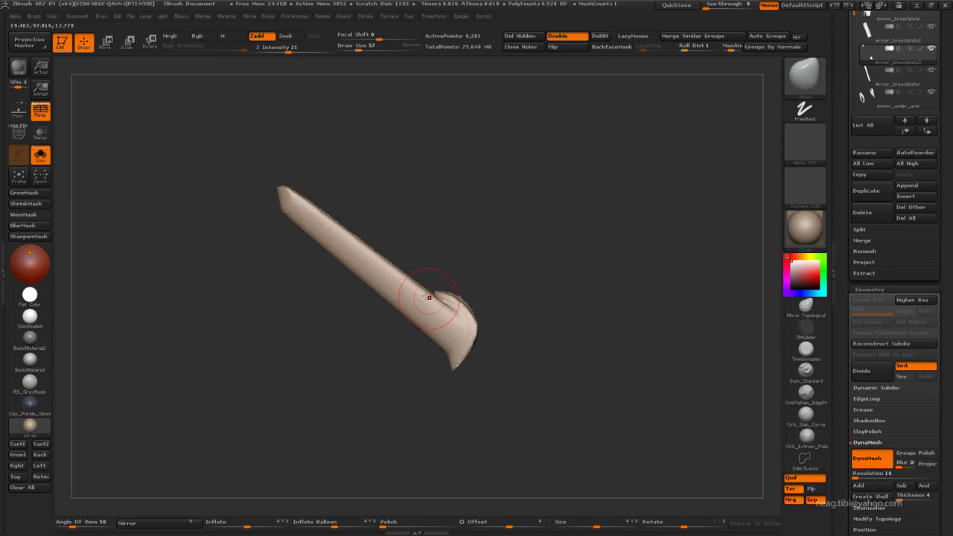
Step: Curl the rod's end into a hook with the Move Topological brush
key(b)
key(m)
key(t)
mouse_move(433, 308)
mouse_down()
mouse_move(468, 261)
mouse_move(450, 297)
mouse_up()
mouse_move(373, 328)
mouse_down()
mouse_move(336, 283)
mouse_move(318, 230)
mouse_move(378, 221)
mouse_move(383, 339)
mouse_up()
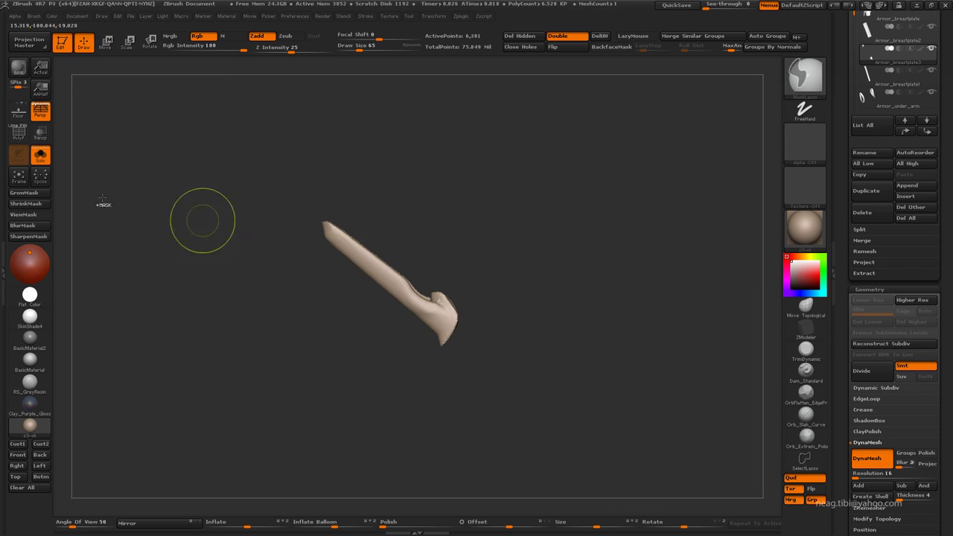
Step: Mask the upper end, invert, and rotate it up to near vertical with Transpose Rotate
click(28, 216)
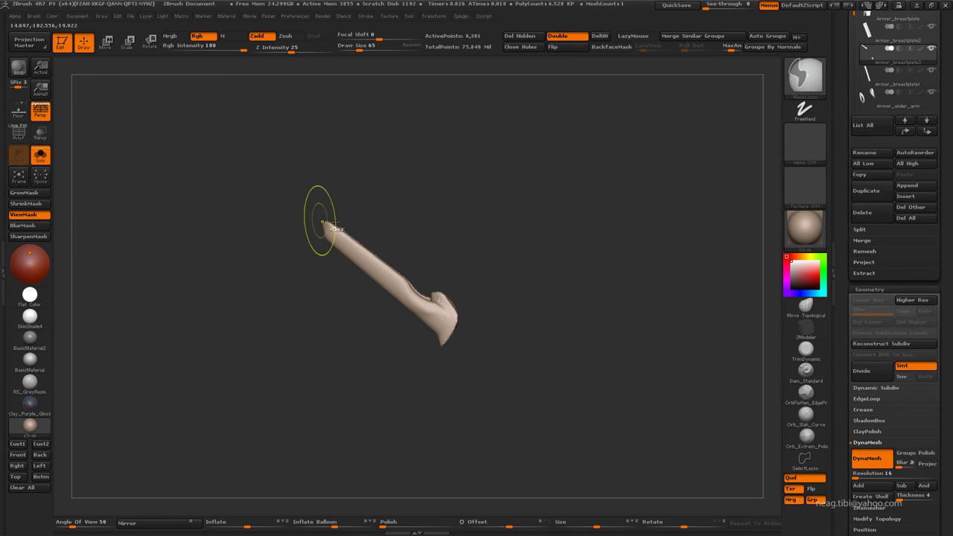
ctrl+drag(365, 192, 322, 225)
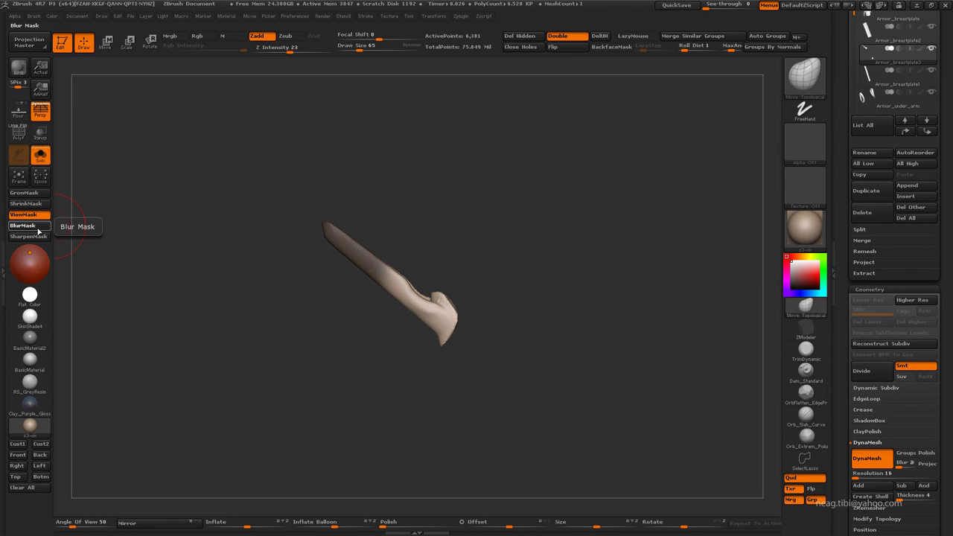
ctrl+click(347, 268)
key(r)
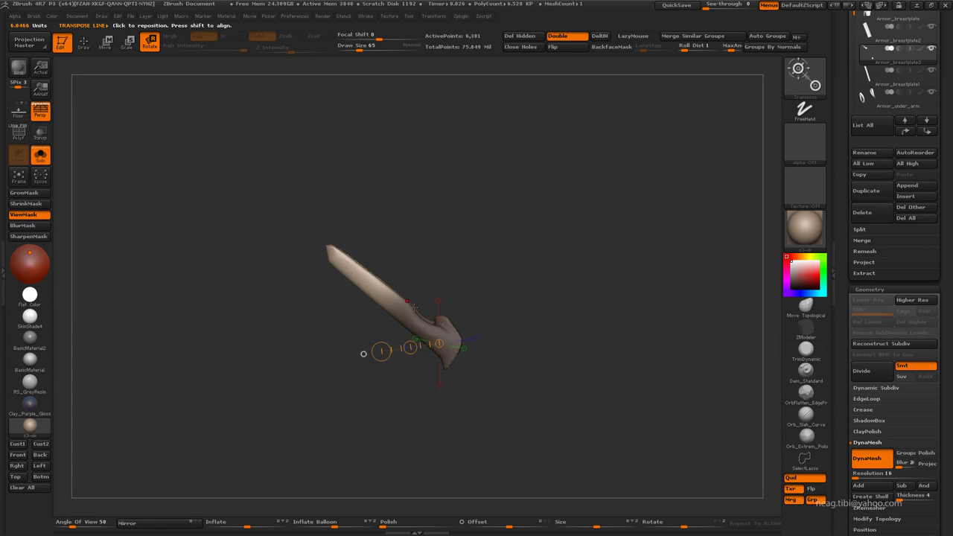
mouse_move(383, 340)
mouse_down()
mouse_move(320, 241)
mouse_move(377, 214)
mouse_up()
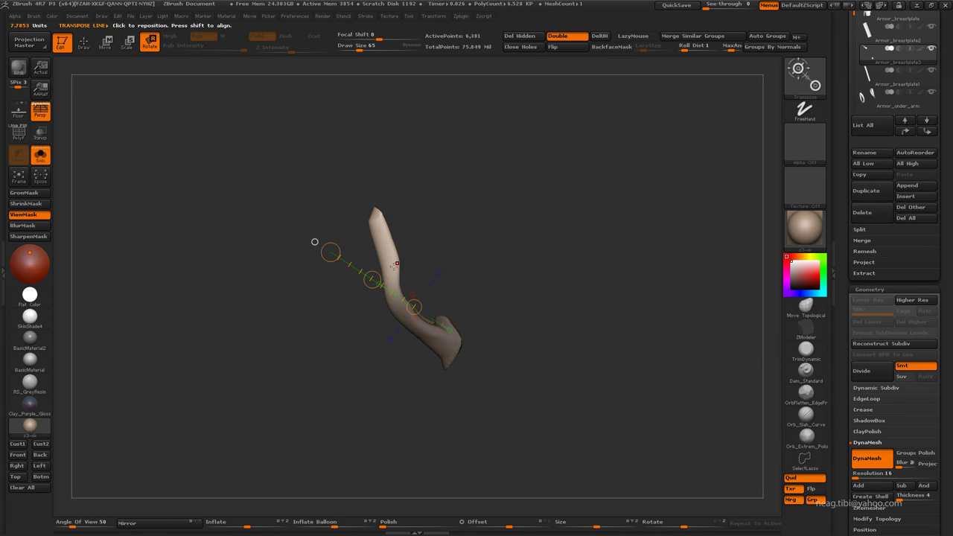
key(ctrl+shift+a)
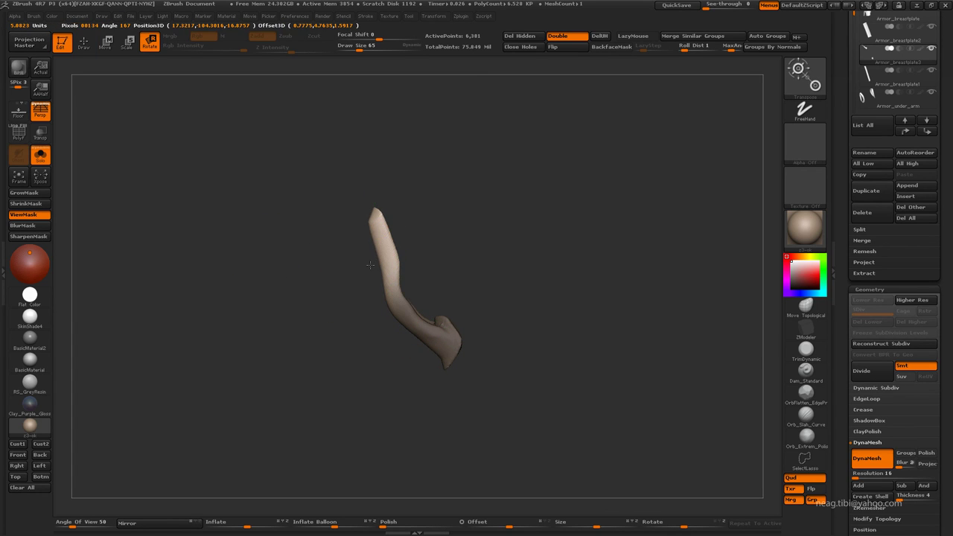
ctrl+drag(398, 313, 378, 216)
Step: Bring back the full armor and turn the view to see the sheath in profile
key(ctrl+shift+x)
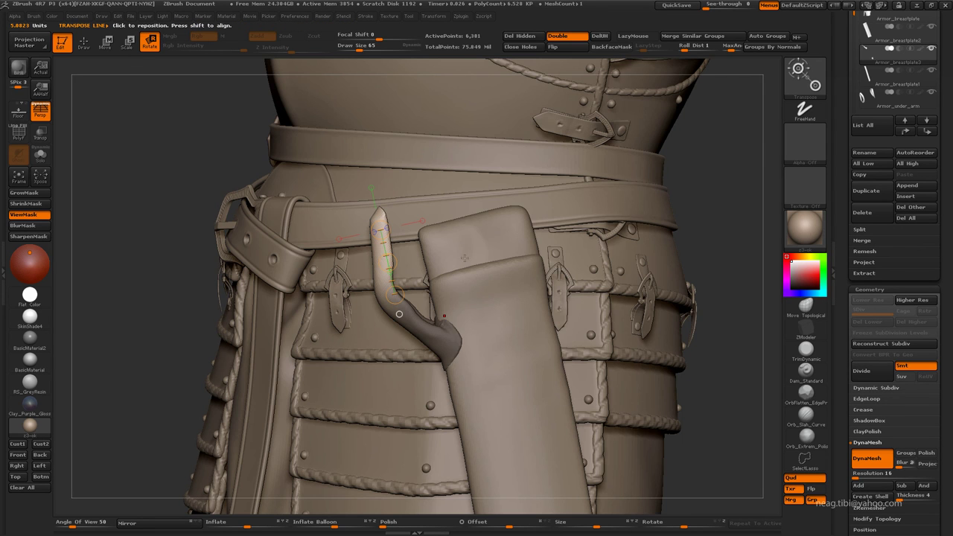
mouse_move(701, 229)
mouse_down()
mouse_move(393, 228)
mouse_move(350, 263)
mouse_move(501, 222)
mouse_move(617, 260)
mouse_up()
key(w)
key(q)
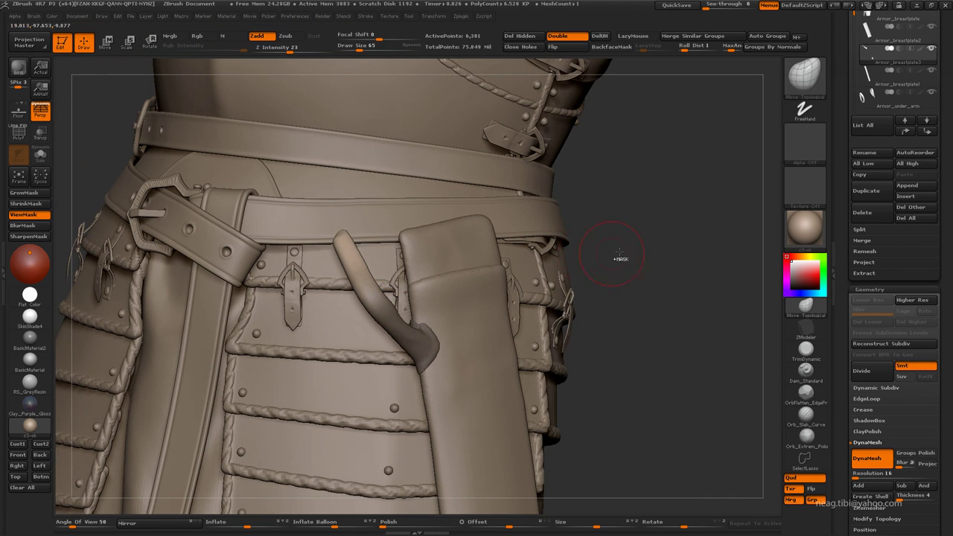
key(b)
key(m)
key(v)
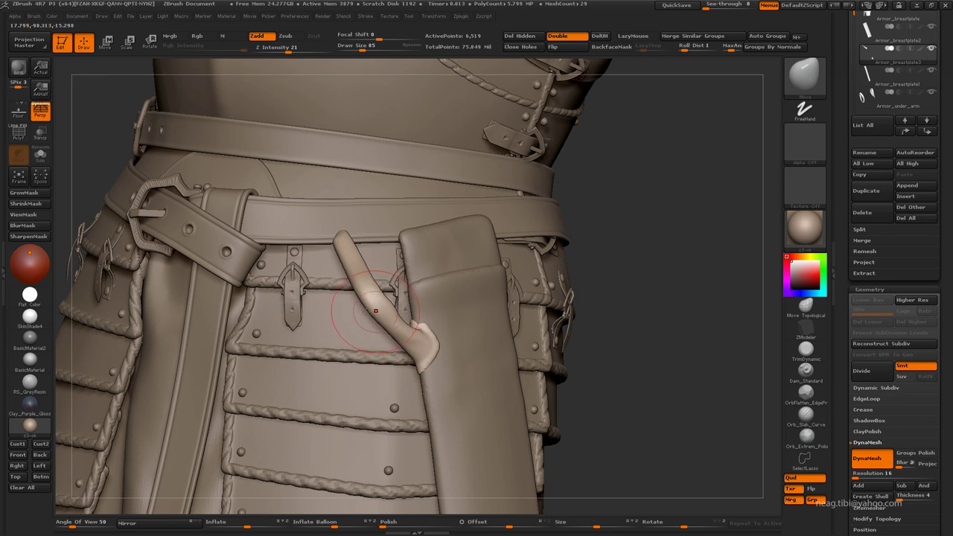
key(b)
key(m)
key(t)
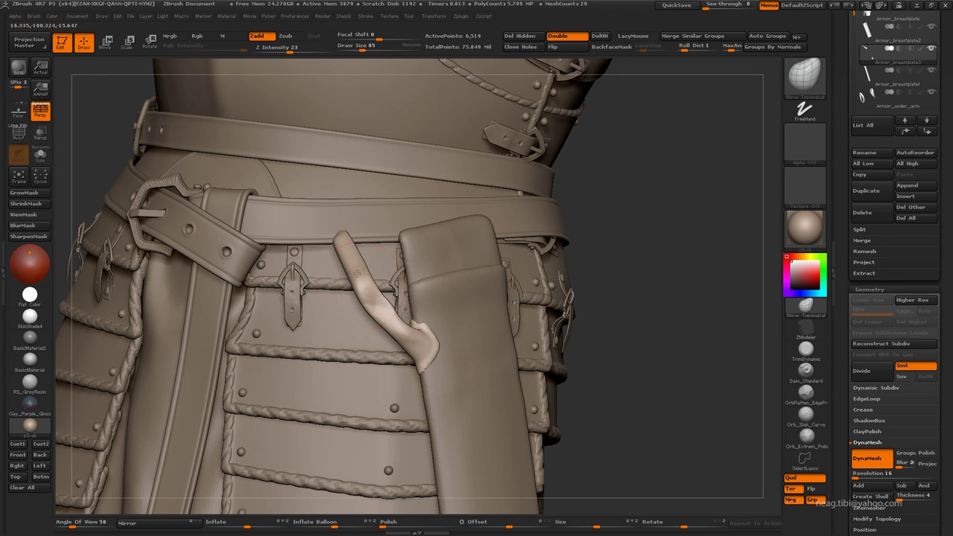
drag(647, 223, 392, 348)
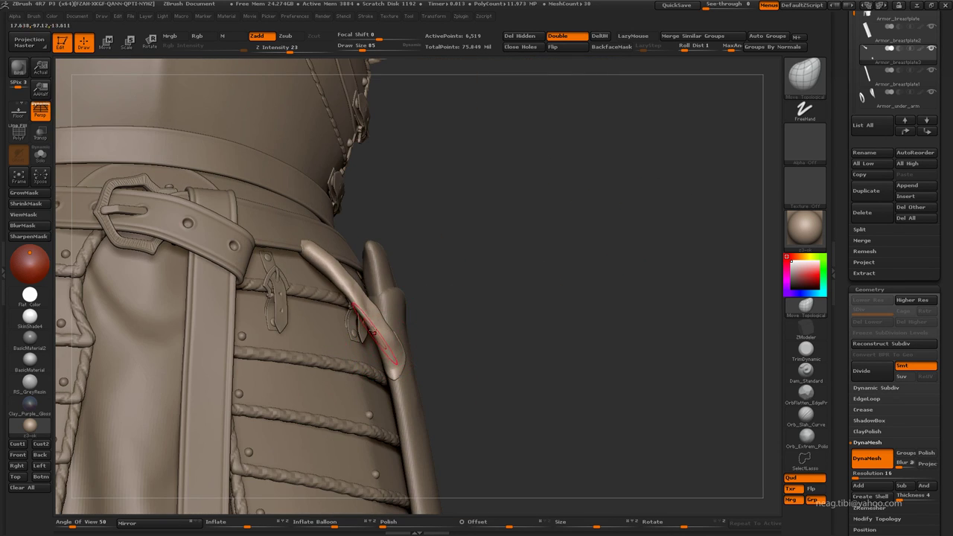
drag(331, 279, 358, 315)
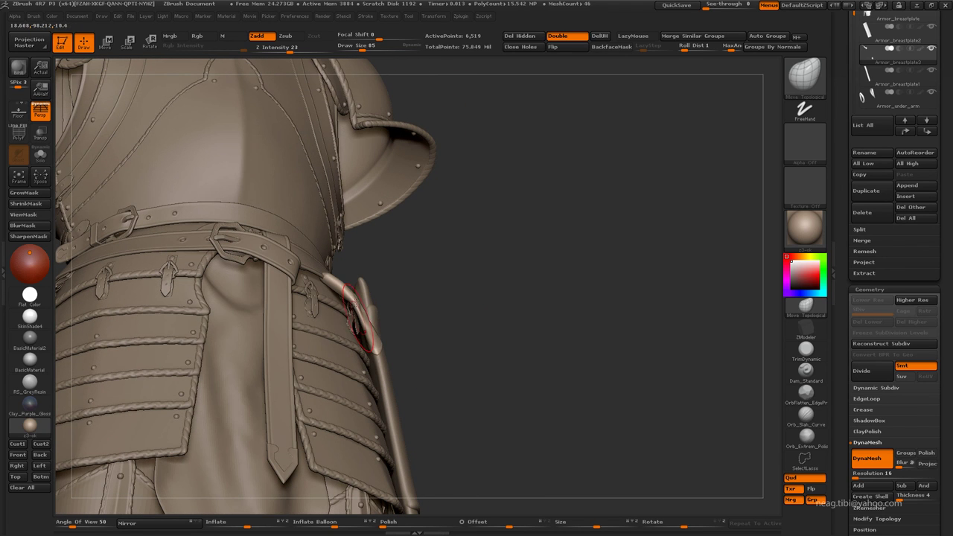
Step: Swell the rod's curled lower end with the Inflate brush
key(b)
key(i)
key(n)
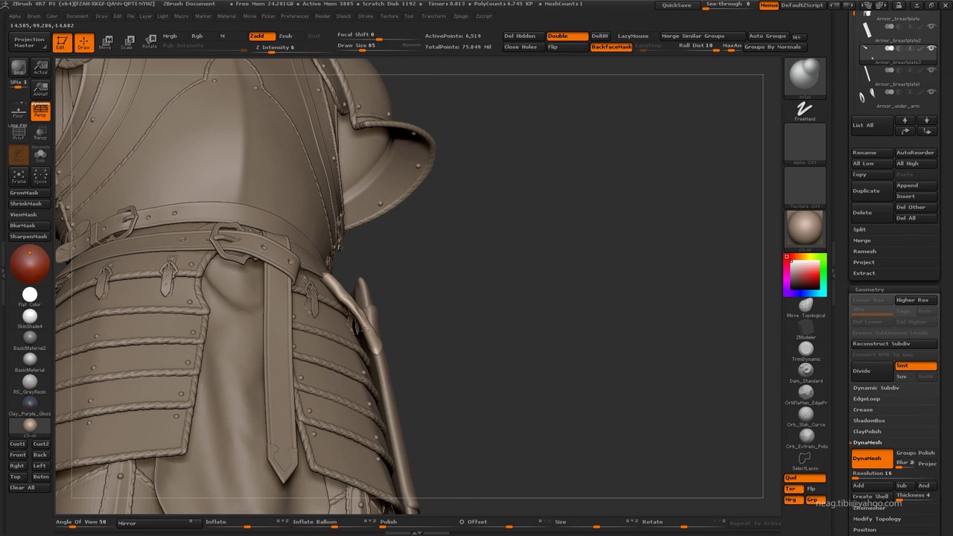
drag(370, 327, 358, 321)
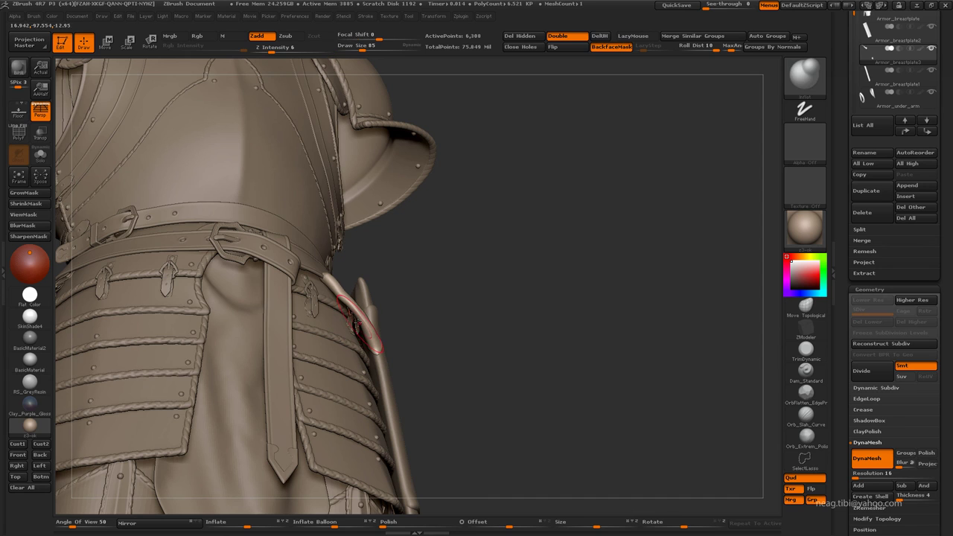
click(806, 305)
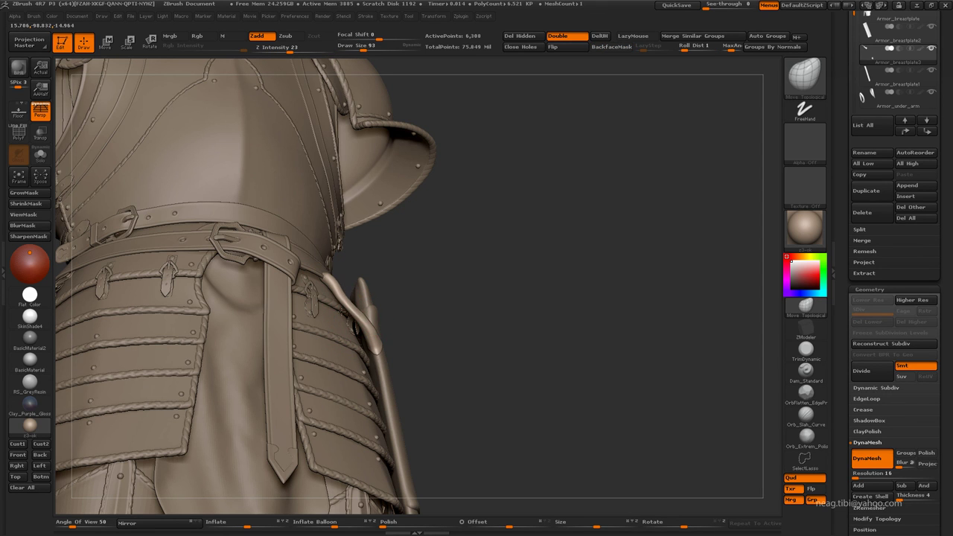
Step: Inspect the belt and rod from front and three-quarter angles, then zoom out to the whole knight
drag(430, 266, 388, 306)
drag(544, 260, 347, 278)
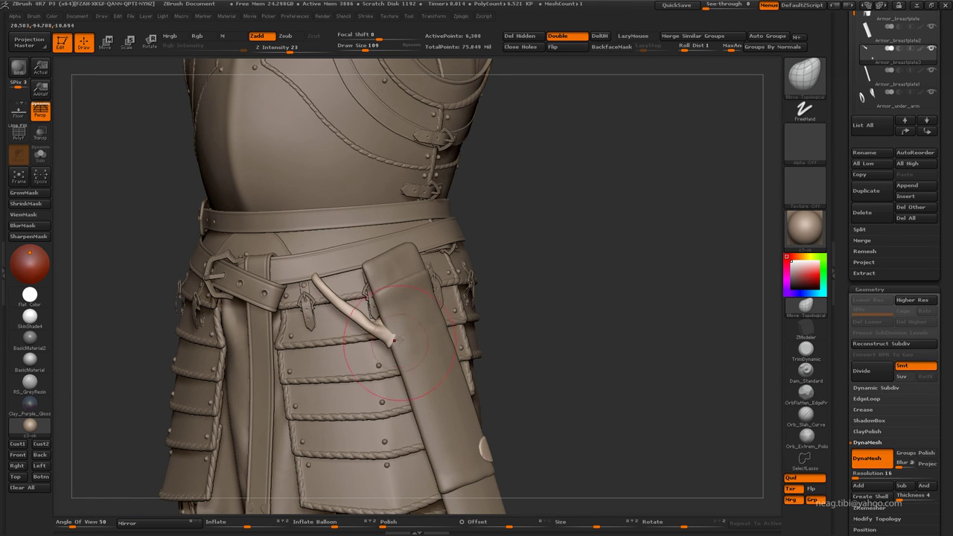
mouse_move(362, 323)
mouse_down()
mouse_move(419, 340)
mouse_move(336, 344)
mouse_up()
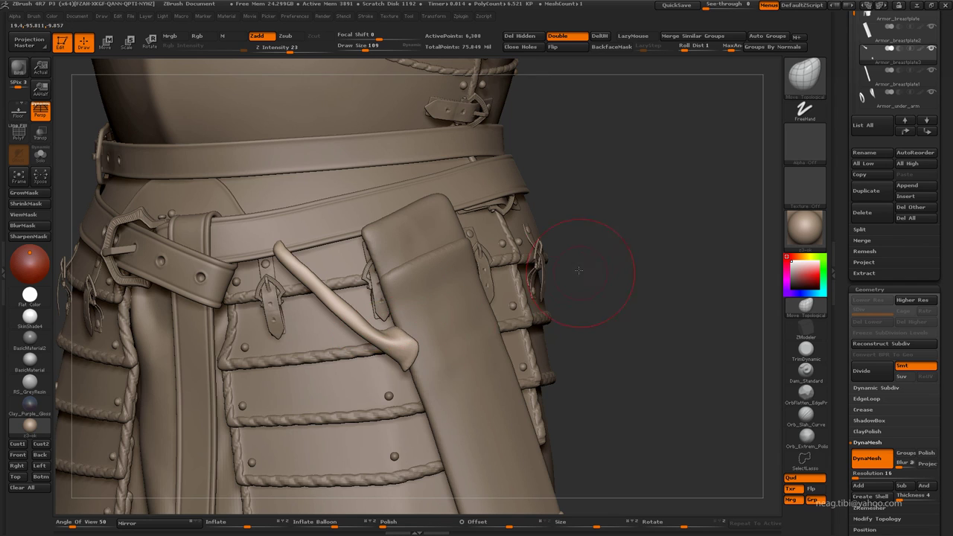
drag(579, 271, 366, 322)
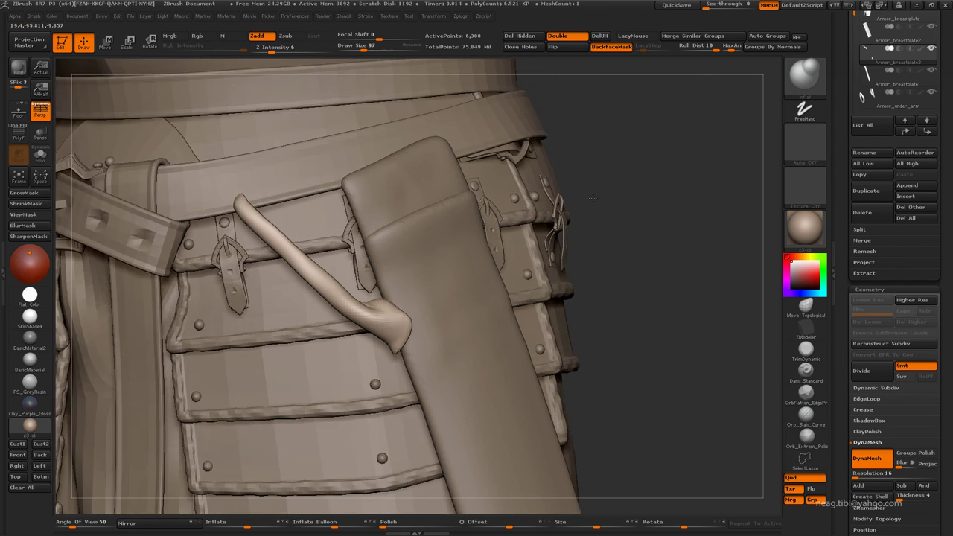
mouse_move(564, 212)
alt+mouse_down()
mouse_move(560, 285)
mouse_move(528, 358)
alt+mouse_up()
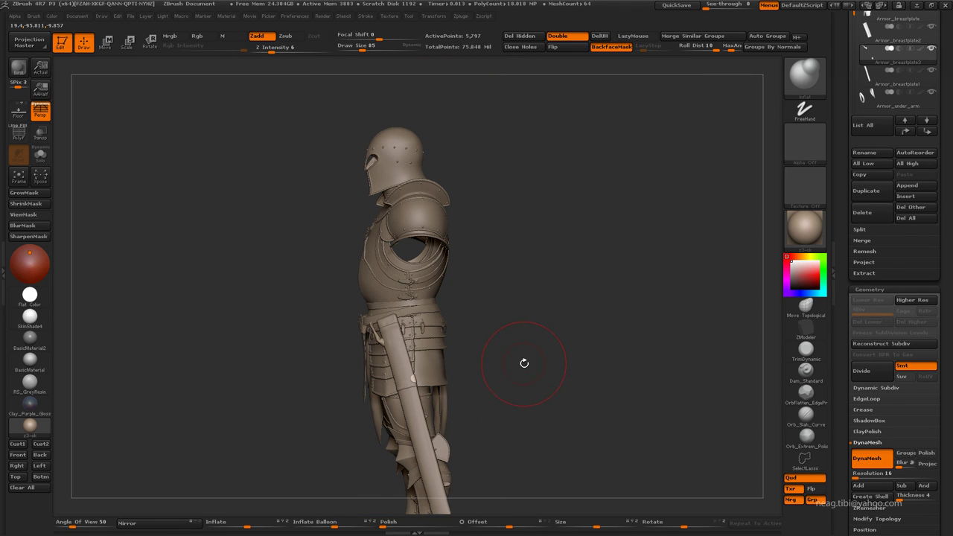
Step: Mask and invert the sheath end, then drag a long rod upward above the belt with Transpose Move
alt+drag(400, 359, 505, 353)
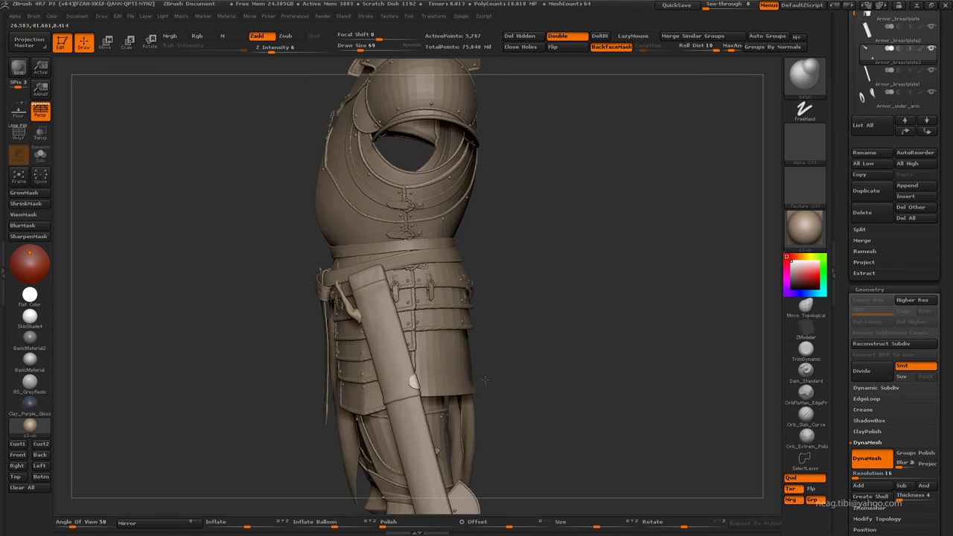
key(ctrl+shift+s)
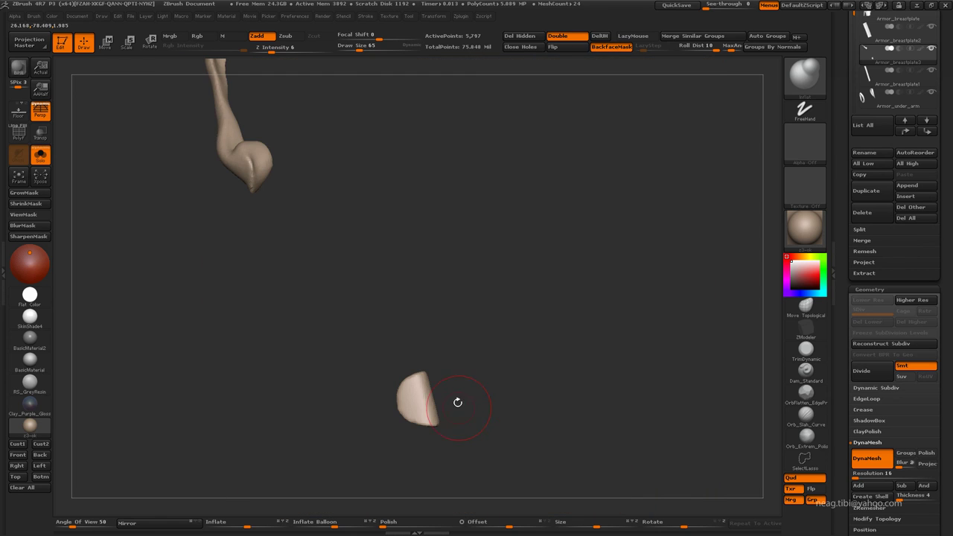
mouse_move(453, 382)
ctrl+mouse_down()
mouse_move(421, 413)
mouse_move(432, 417)
mouse_move(505, 369)
ctrl+mouse_up()
key(ctrl+i)
key(w)
key(ctrl+shift+s)
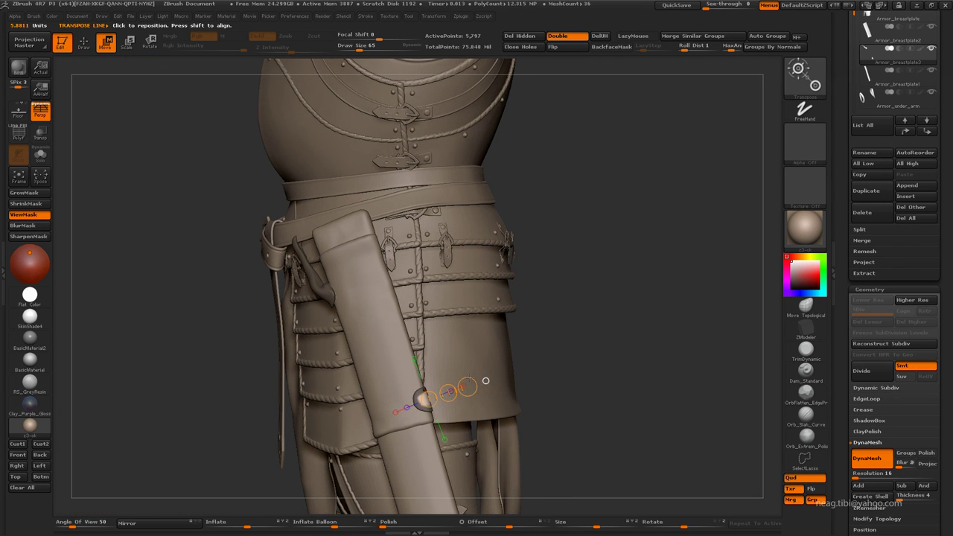
drag(448, 391, 451, 220)
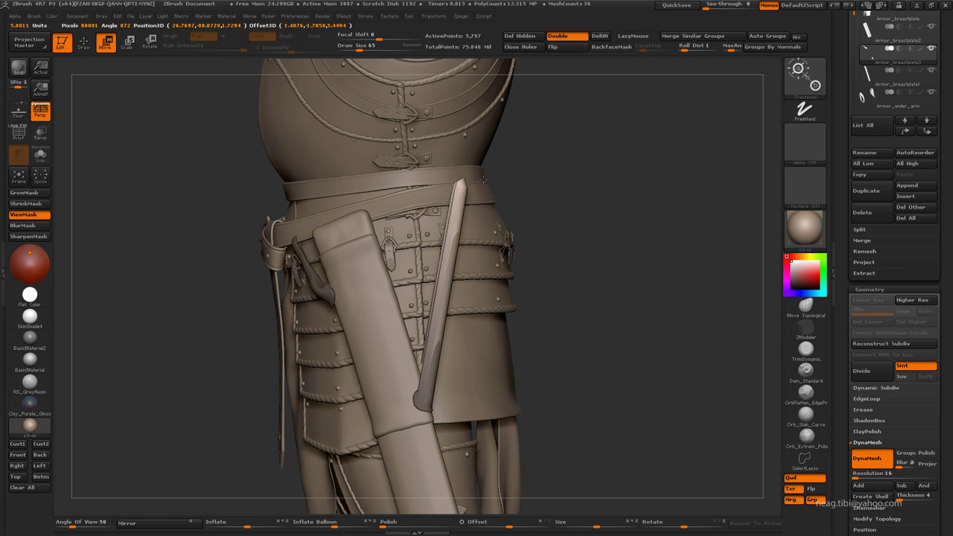
key(ctrl+h)
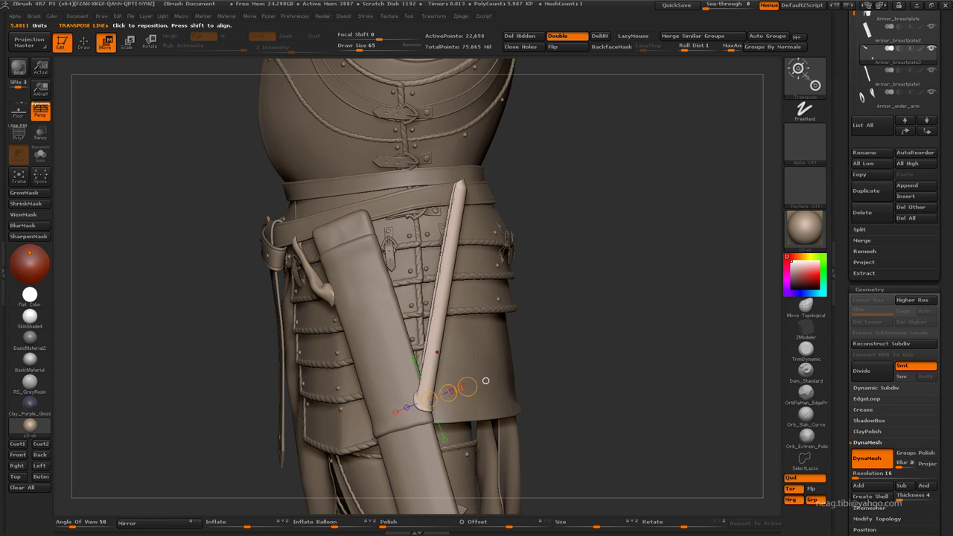
key(ctrl+shift+d)
Step: Smooth the rod's upper edge and flatten its lower end with the TrimDynamic brush
key(q)
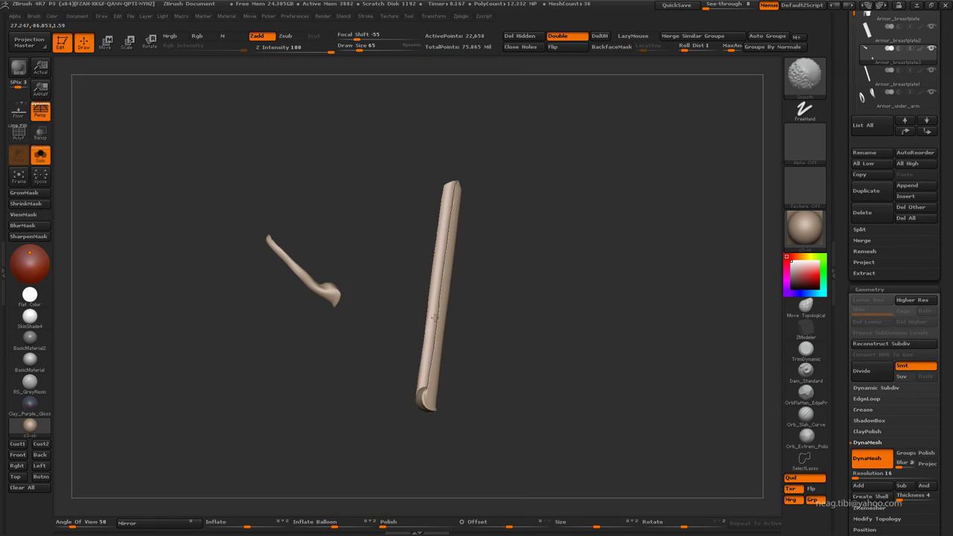
shift+drag(425, 345, 442, 227)
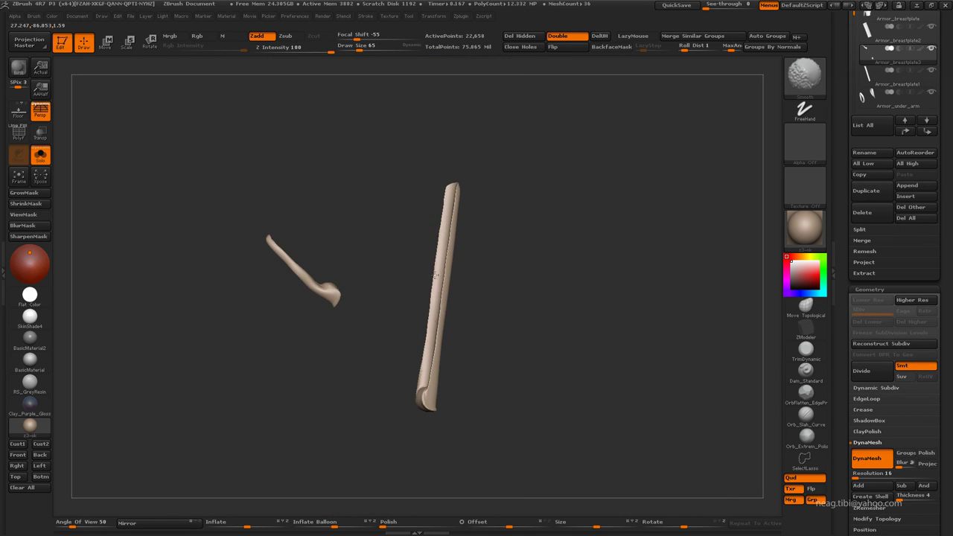
mouse_move(468, 313)
alt+mouse_down()
mouse_move(498, 353)
mouse_move(416, 388)
alt+mouse_up()
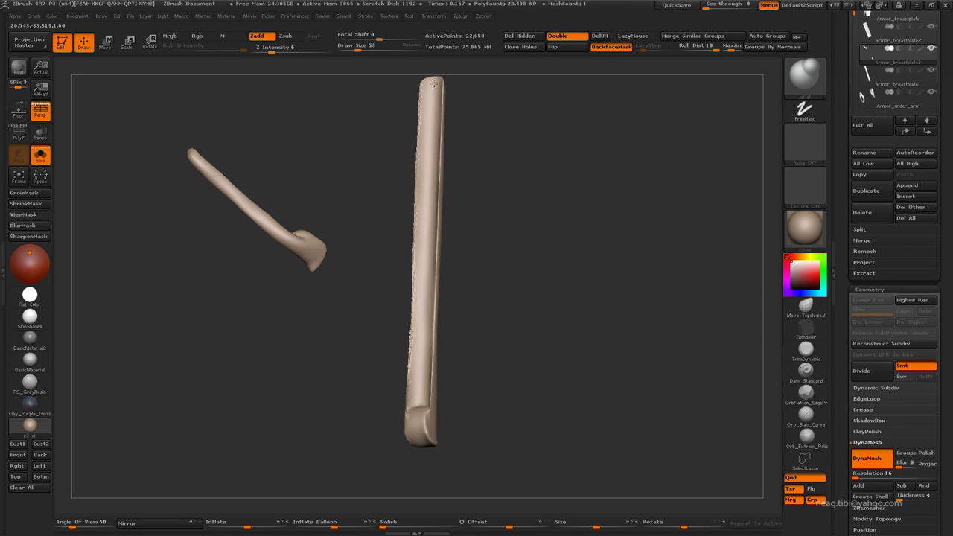
mouse_move(511, 117)
mouse_down()
mouse_move(539, 176)
mouse_move(764, 316)
mouse_up()
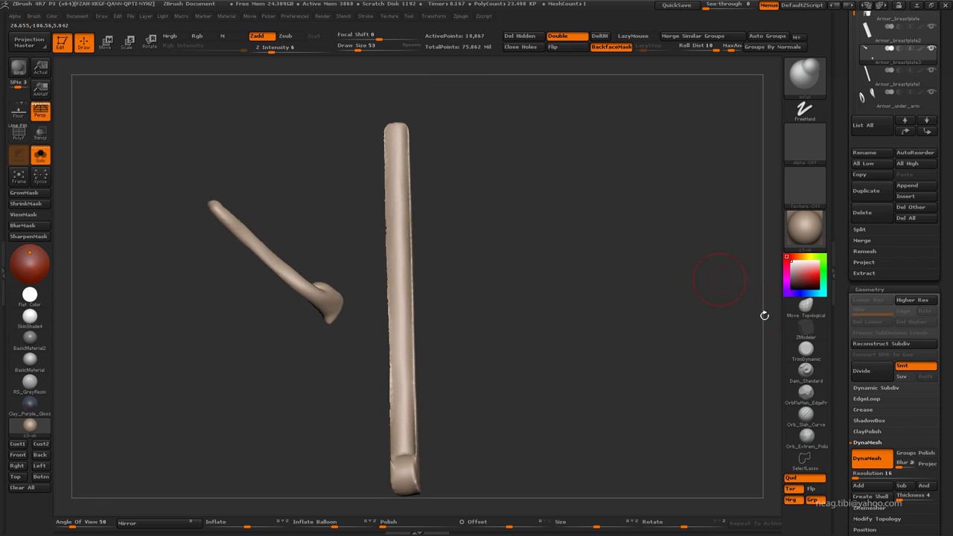
click(806, 348)
mouse_move(703, 364)
mouse_down()
mouse_move(424, 407)
mouse_move(402, 462)
mouse_up()
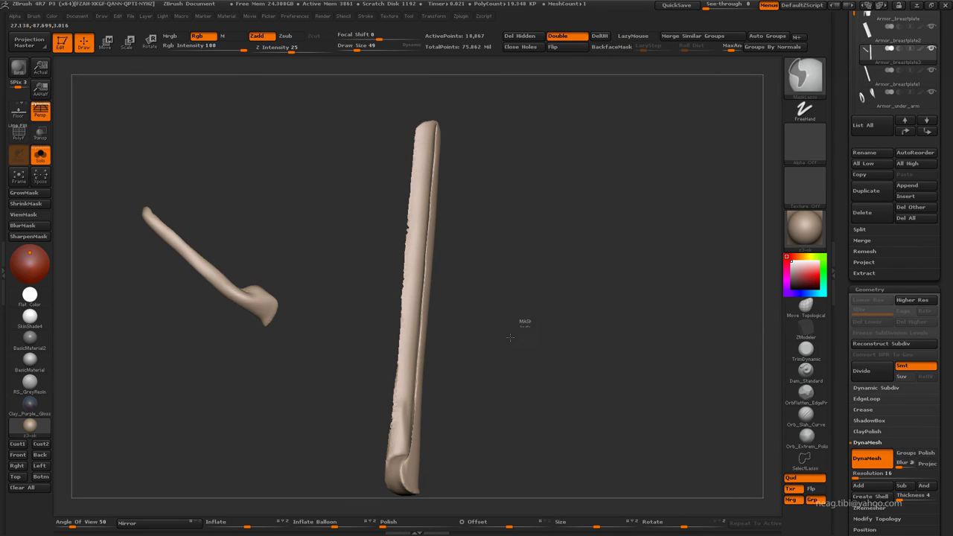
Step: Smooth the lower shaft, round the top tip, and even out the lower edge and middle
mouse_move(411, 356)
shift+mouse_down()
mouse_move(395, 462)
mouse_move(417, 229)
shift+mouse_up()
shift+drag(431, 168, 423, 139)
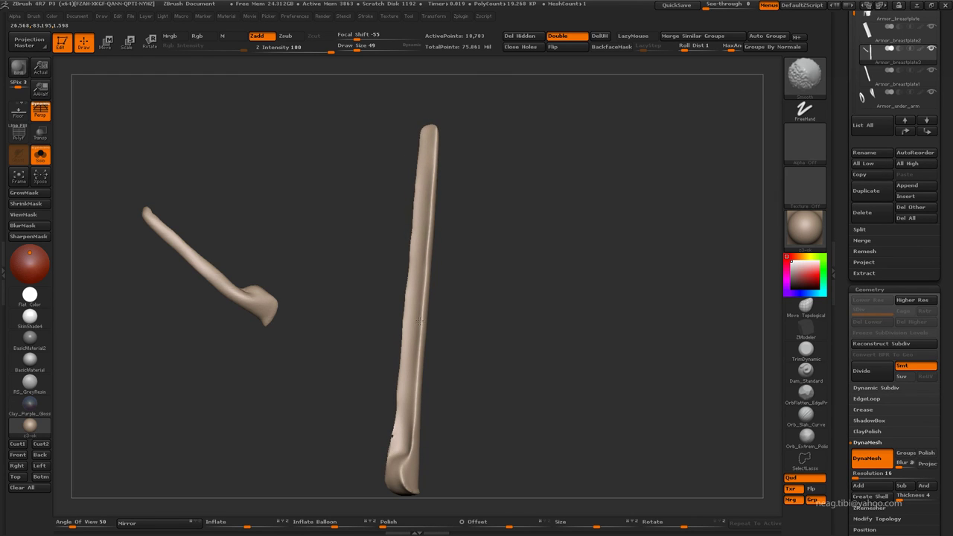
mouse_move(412, 417)
shift+mouse_down()
mouse_move(401, 426)
mouse_move(403, 338)
shift+mouse_up()
key(b)
key(i)
key(n)
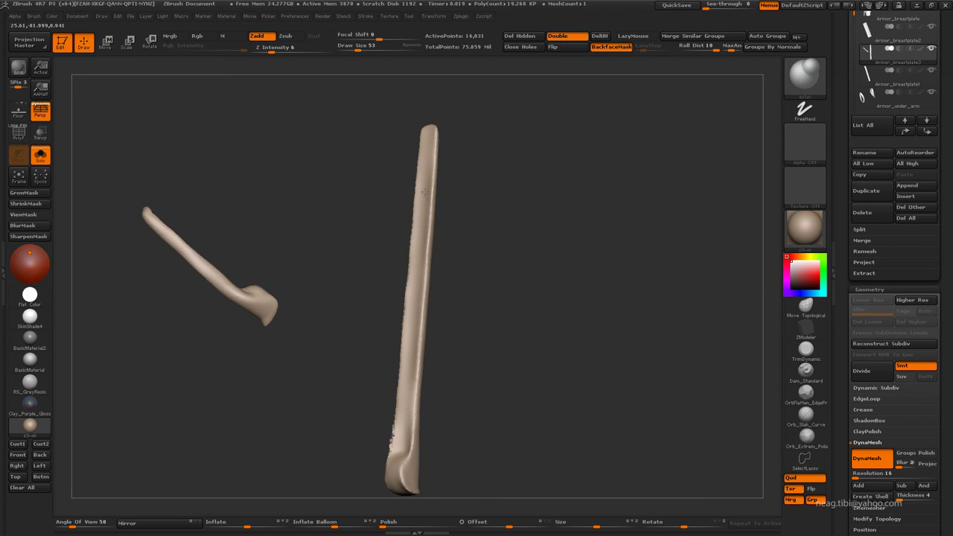
mouse_move(402, 387)
shift+mouse_down()
mouse_move(406, 422)
mouse_move(407, 313)
mouse_move(431, 138)
mouse_move(424, 322)
shift+mouse_up()
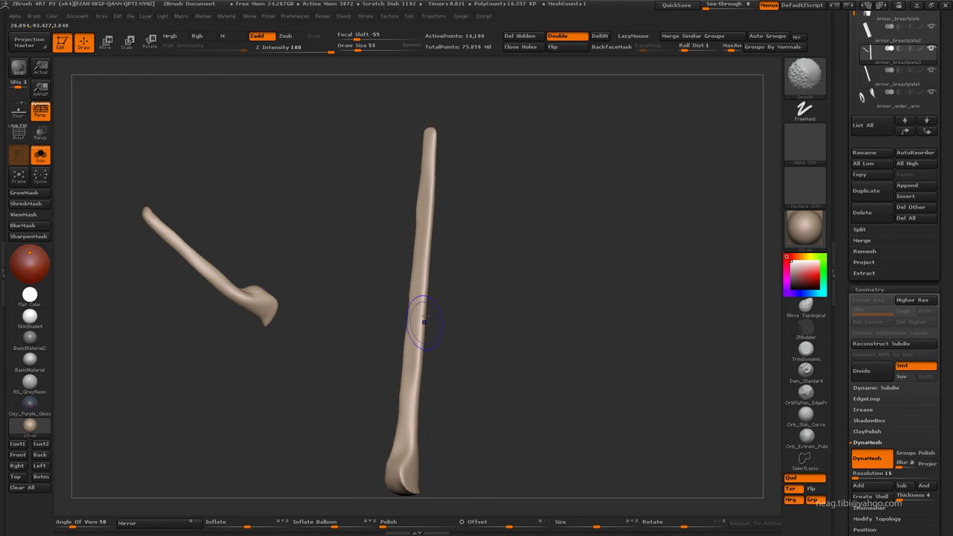
mouse_move(423, 322)
right_down()
mouse_move(515, 236)
mouse_move(544, 276)
right_up()
key(shift+ctrl+s)
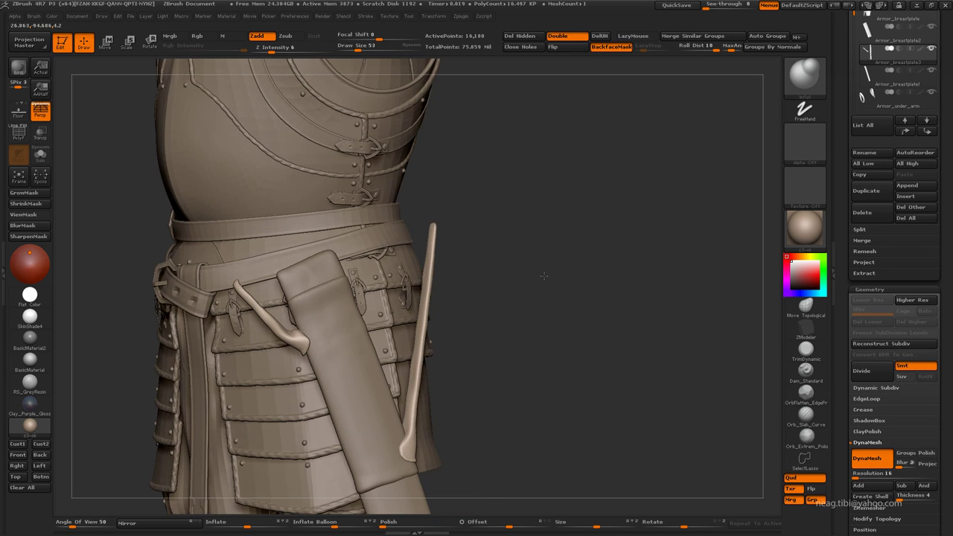
Step: Mask the rod's lower end and rotate the rod with Transpose Rotate to lean along the hip
key(shift+ctrl+s)
mouse_move(452, 425)
ctrl+mouse_down()
mouse_move(375, 417)
mouse_move(477, 451)
ctrl+mouse_up()
key(shift+ctrl+s)
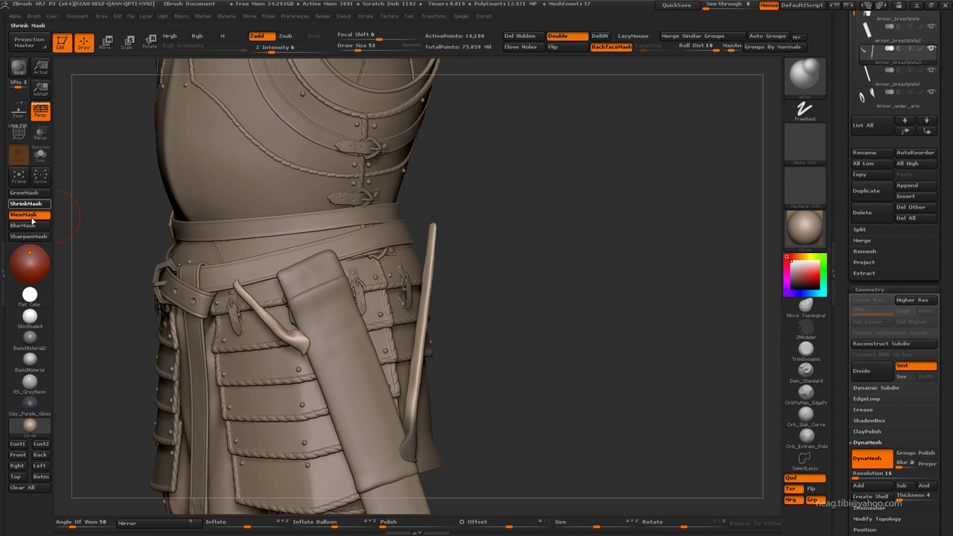
key(r)
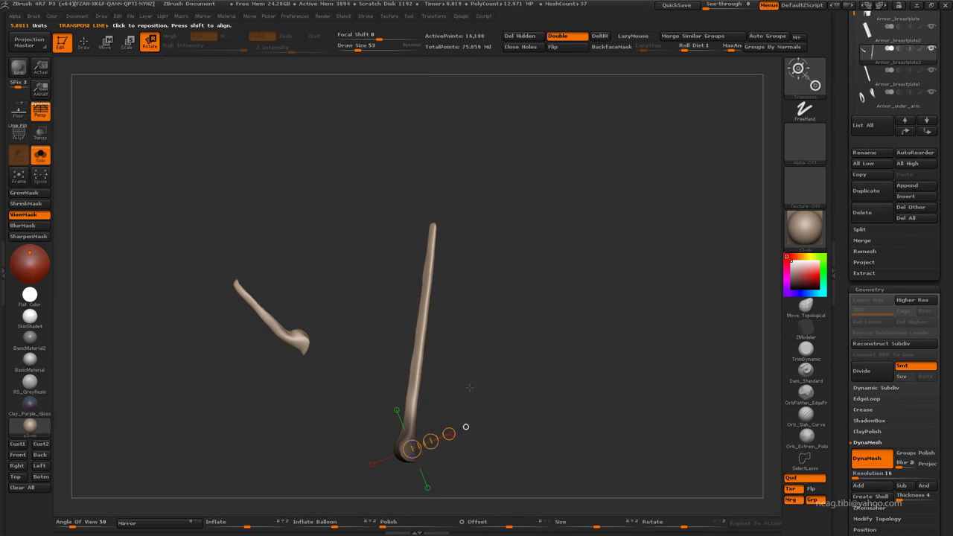
key(alt+s)
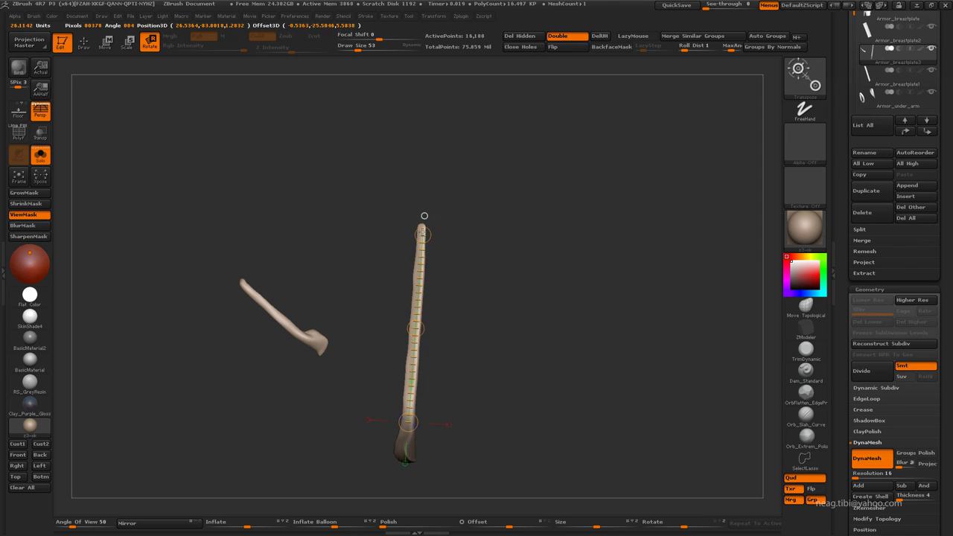
key(shift+s)
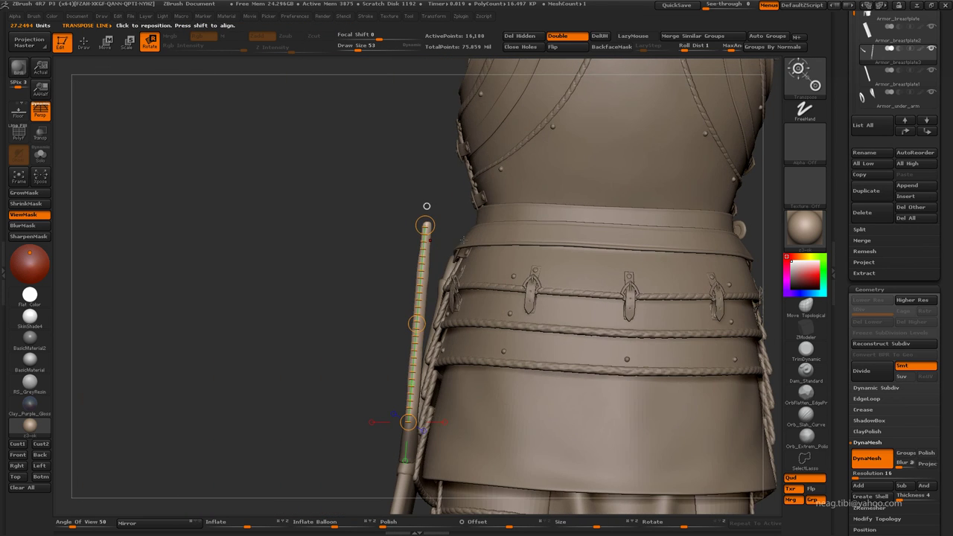
drag(464, 239, 474, 221)
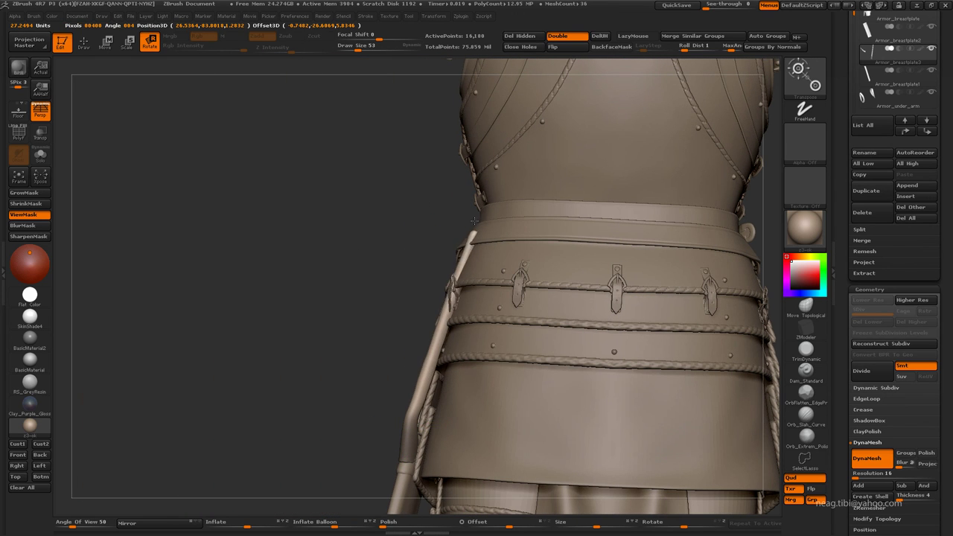
mouse_move(387, 268)
mouse_down()
mouse_move(596, 276)
mouse_move(553, 274)
mouse_move(583, 234)
mouse_up()
key(q)
key(b)
key(m)
key(t)
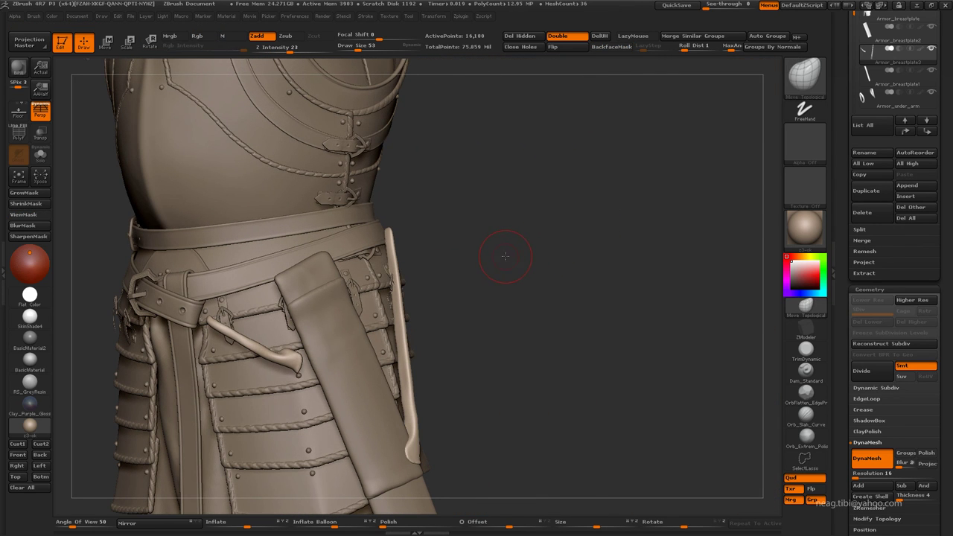
Step: Enlarge the Move brush and bend the rod closer to the armour's side
mouse_move(505, 256)
mouse_down()
mouse_move(511, 245)
mouse_move(526, 253)
mouse_move(468, 267)
mouse_up()
key(space)
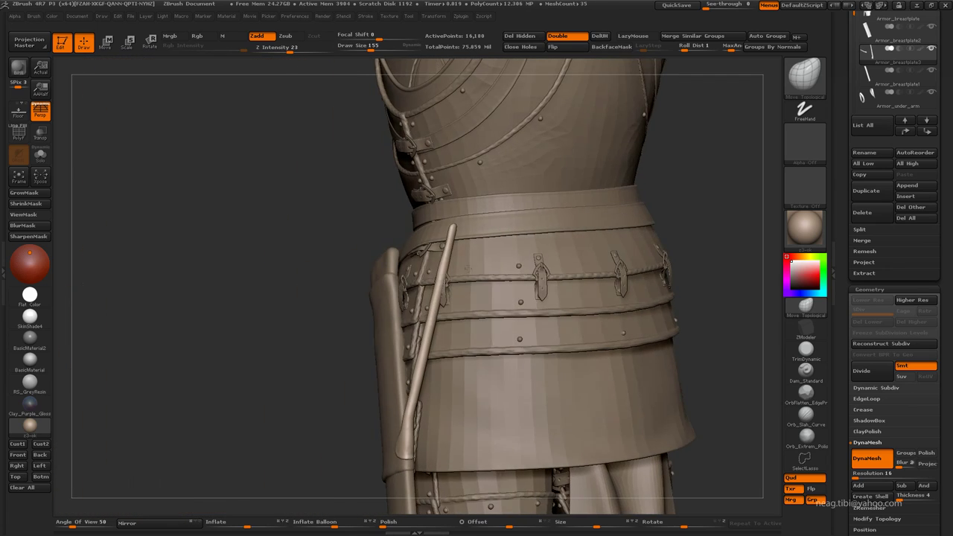
drag(293, 296, 469, 222)
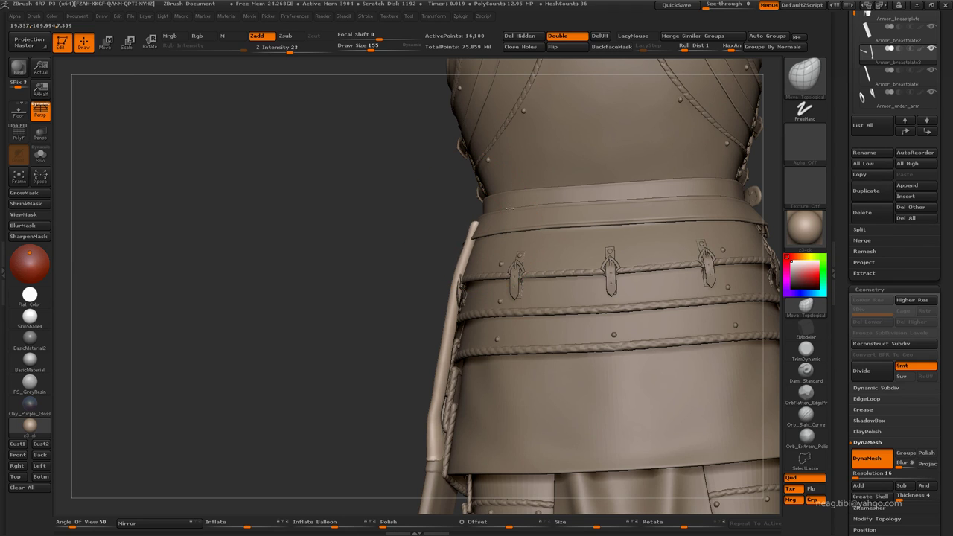
drag(448, 368, 449, 301)
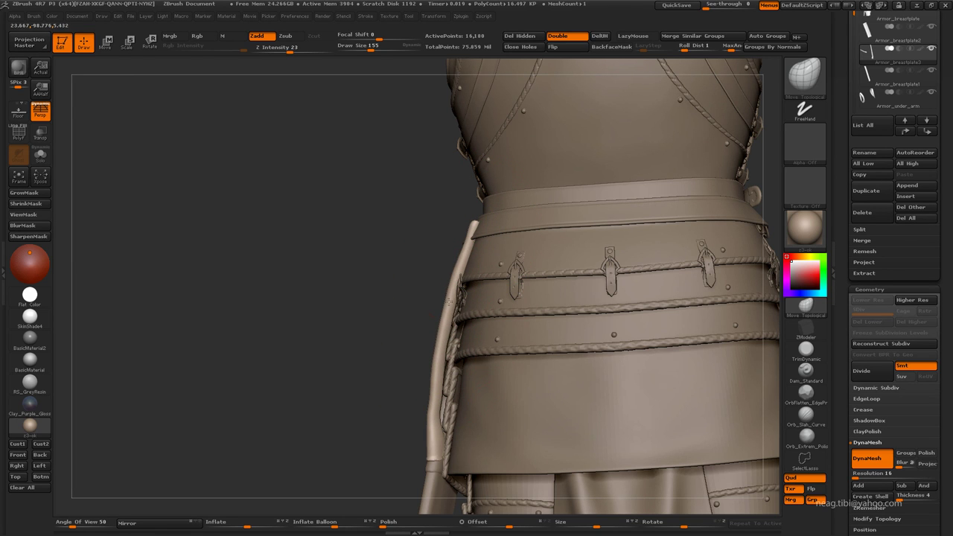
Step: Smooth the strap's hooked tip into a gentle curve
drag(472, 239, 526, 239)
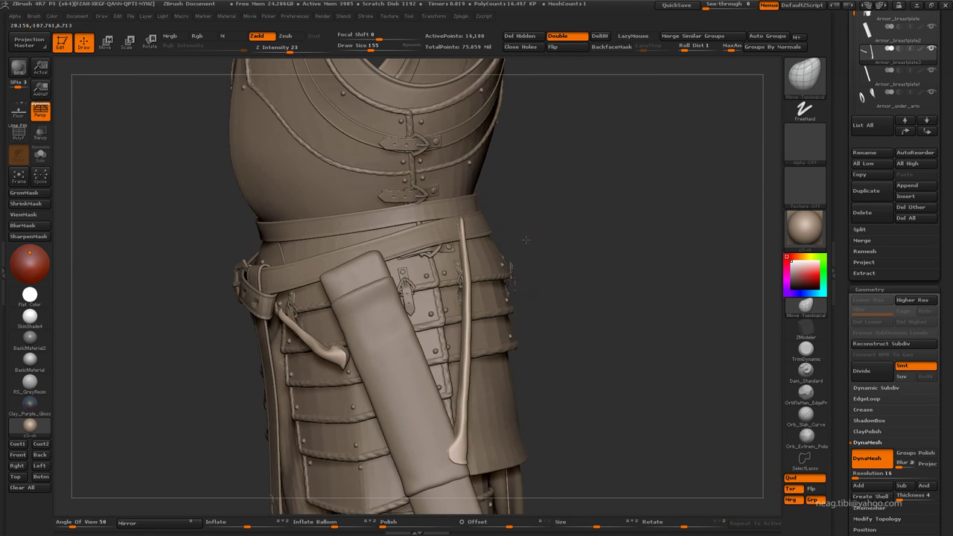
drag(466, 313, 406, 313)
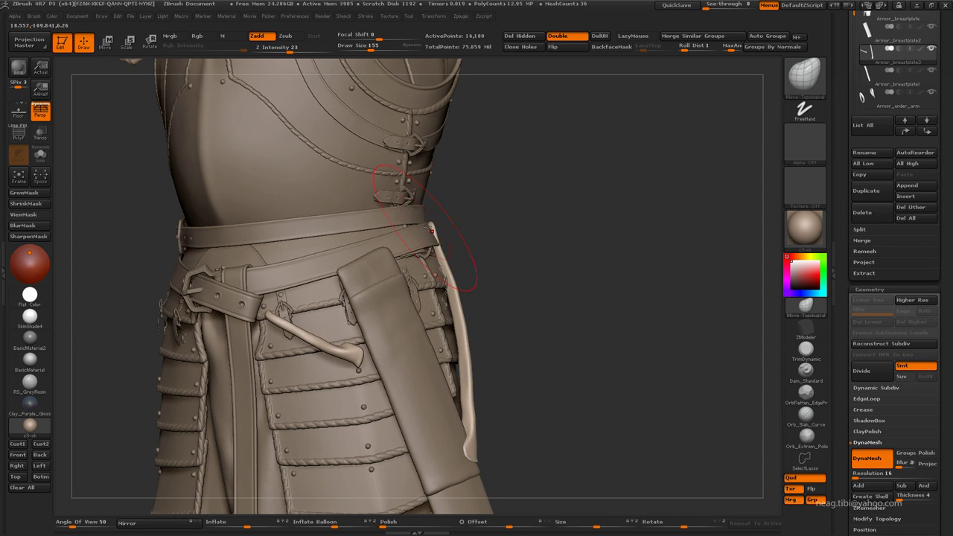
scroll(440, 249, up, 3)
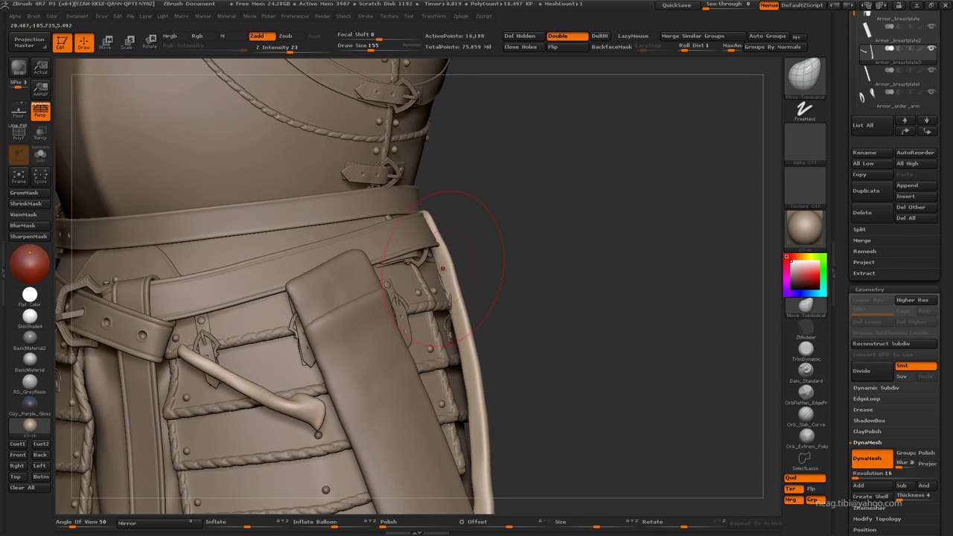
scroll(454, 313, down, 3)
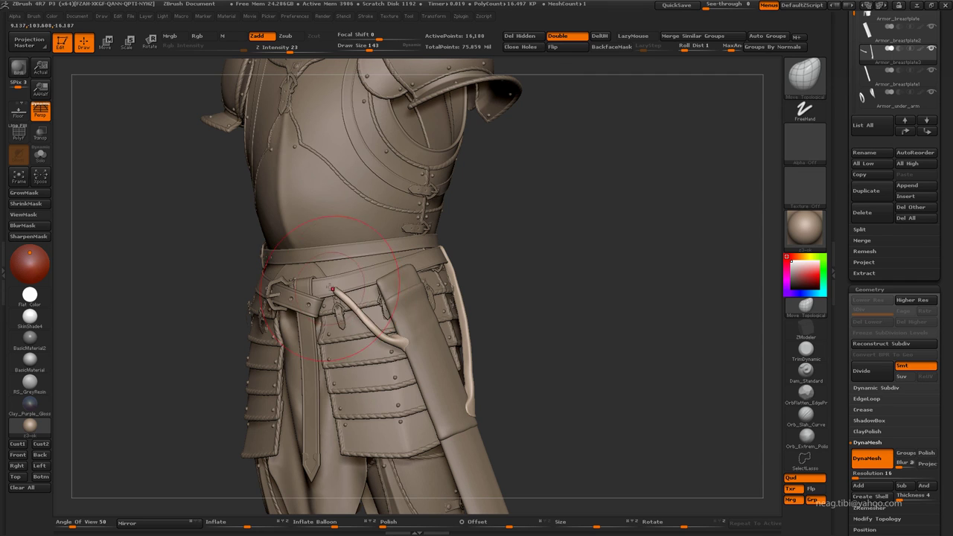
scroll(352, 296, up, 3)
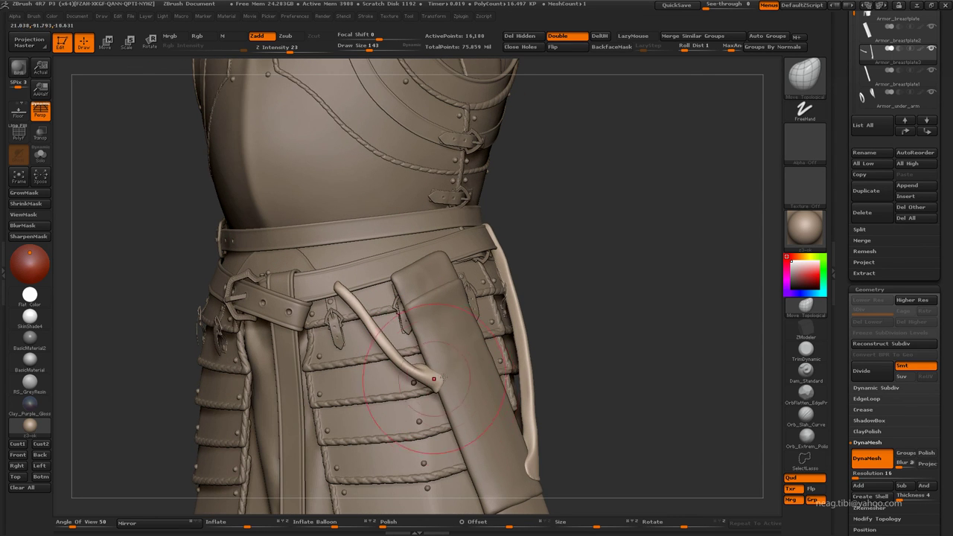
drag(435, 378, 395, 366)
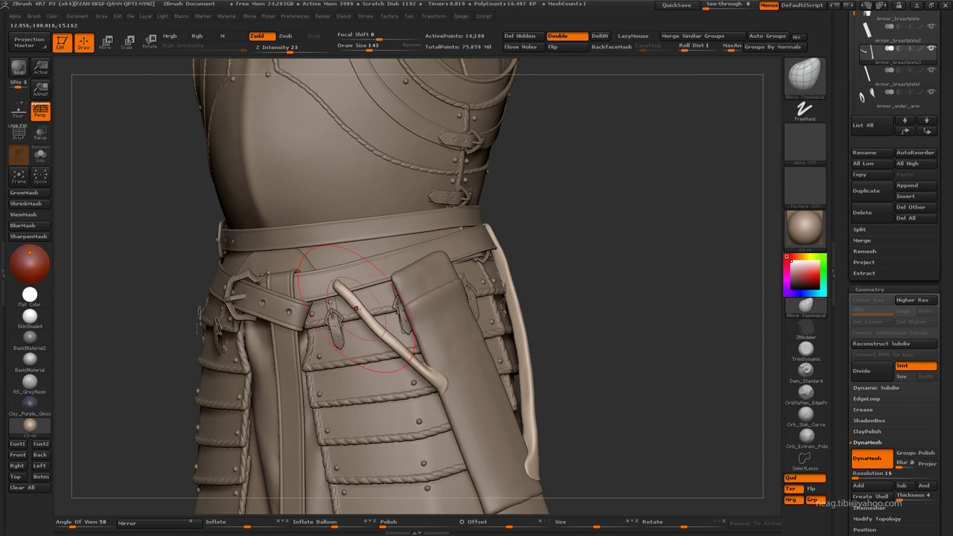
Step: Bend the cord's top up-left and pull its middle down toward the scabbard
scroll(356, 308, down, 3)
drag(356, 308, 412, 334)
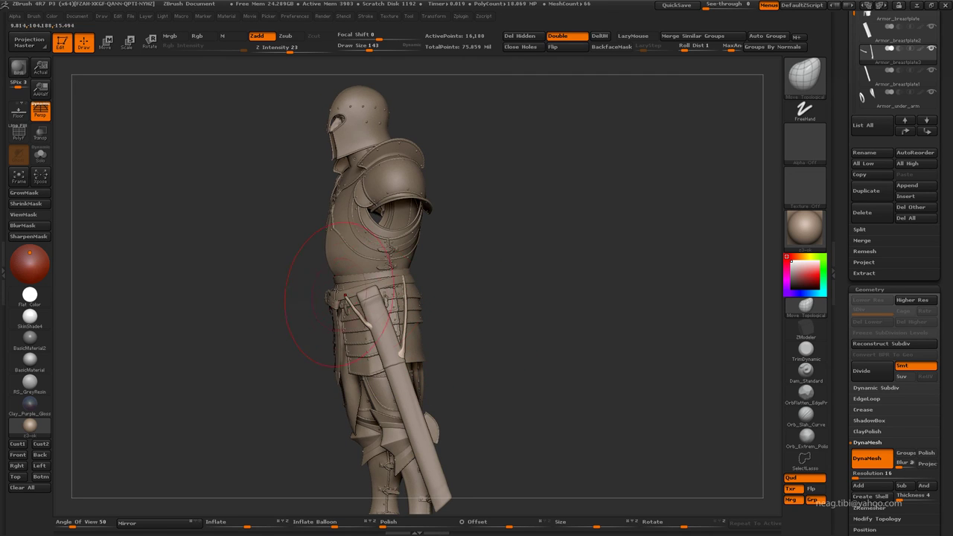
scroll(371, 328, up, 3)
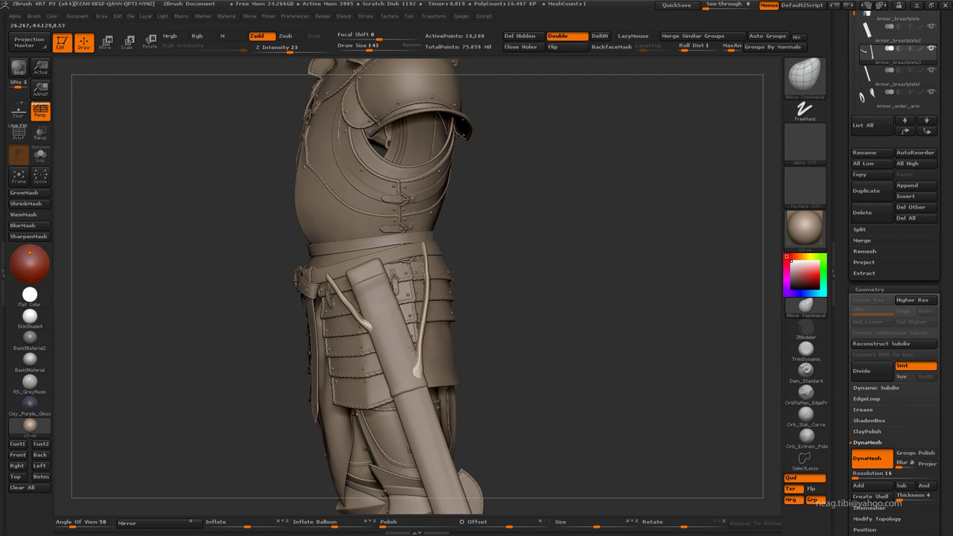
scroll(419, 246, up, 2)
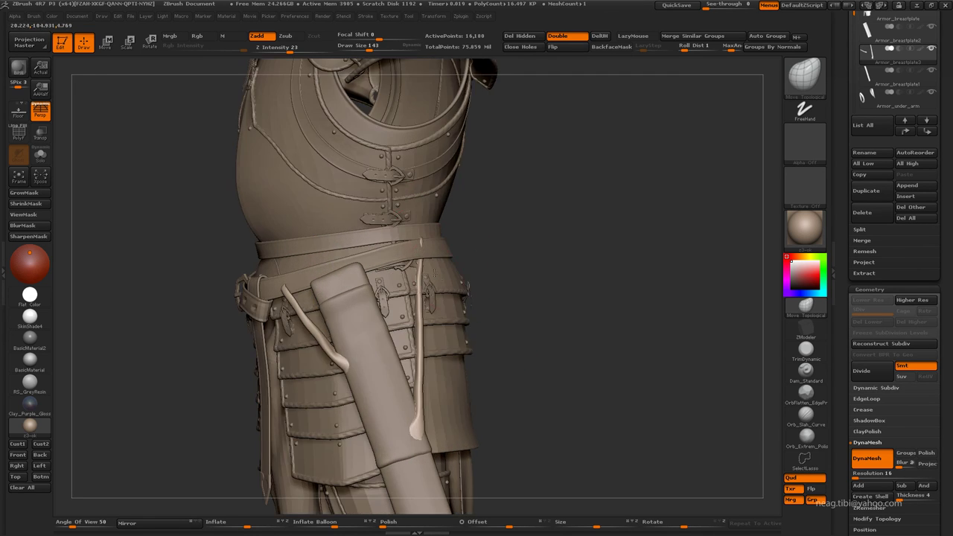
drag(413, 316, 417, 291)
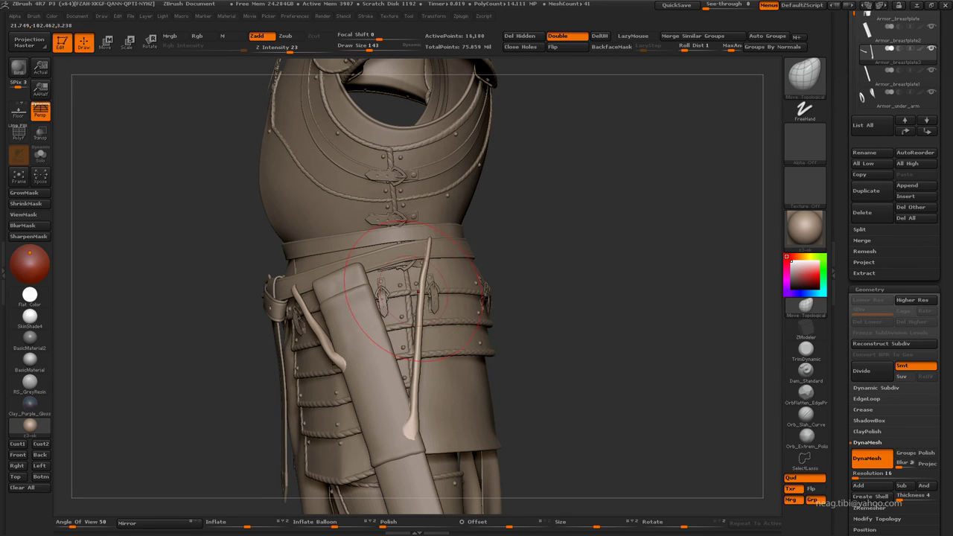
scroll(446, 269, down, 5)
drag(475, 251, 462, 394)
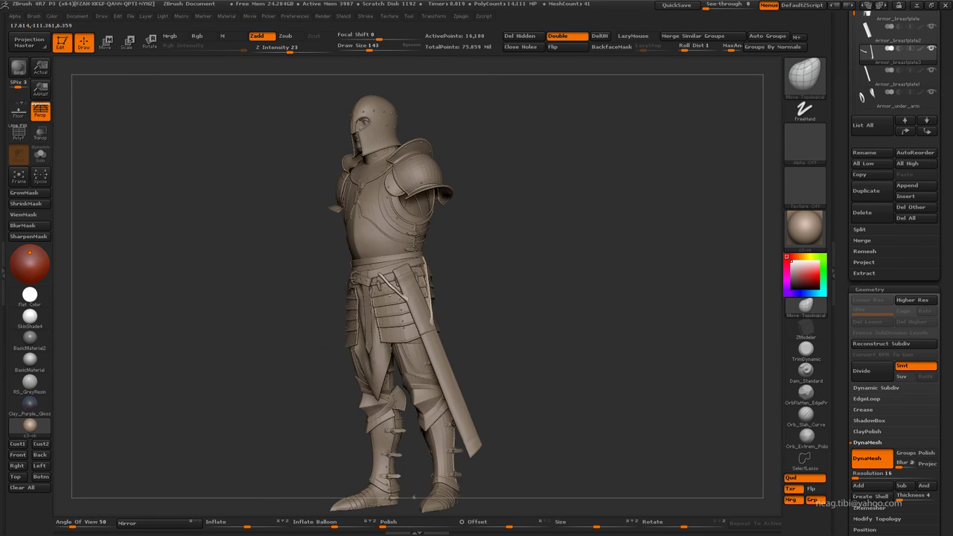
scroll(462, 394, up, 3)
scroll(462, 394, up, 5)
drag(447, 216, 393, 284)
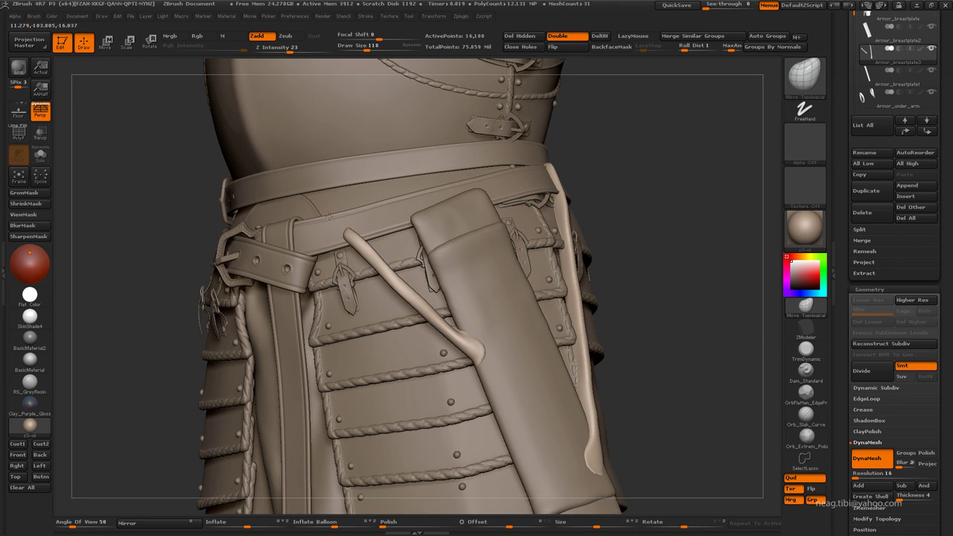
mouse_move(390, 282)
mouse_down()
mouse_move(477, 344)
mouse_move(489, 330)
mouse_up()
Step: Solo the cord and smooth its lower end and tip with a size-50 clay brush
key(alt+s)
key(b)
key(c)
key(l)
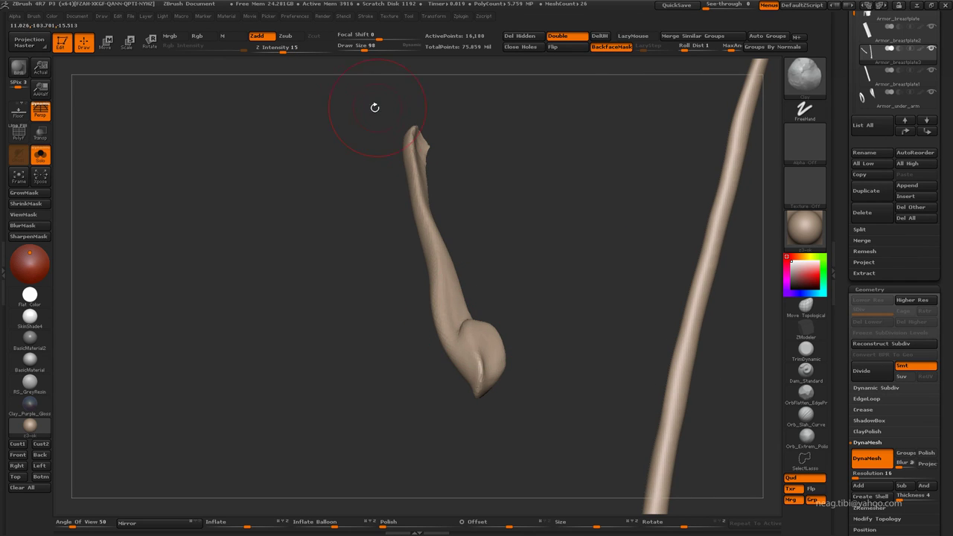
key(s)
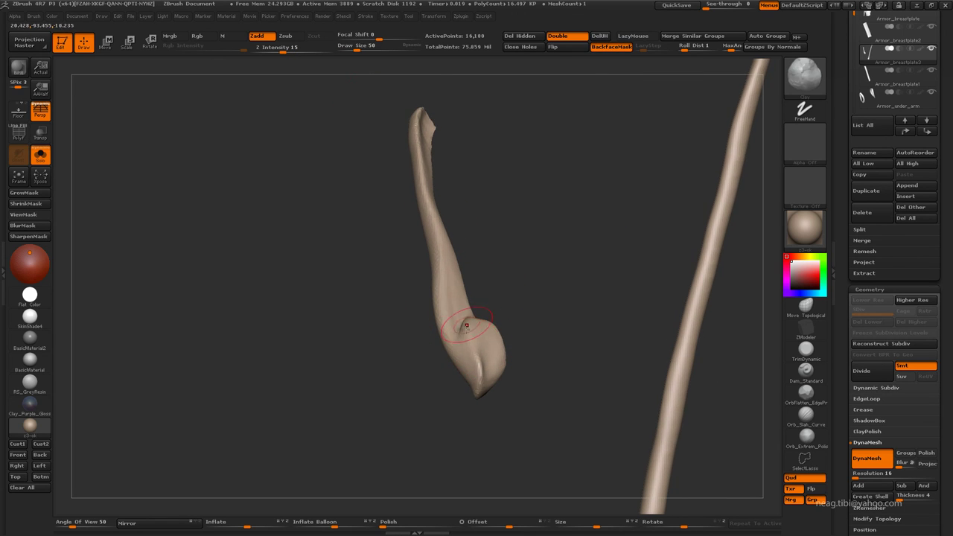
alt+right_drag(477, 343, 477, 328)
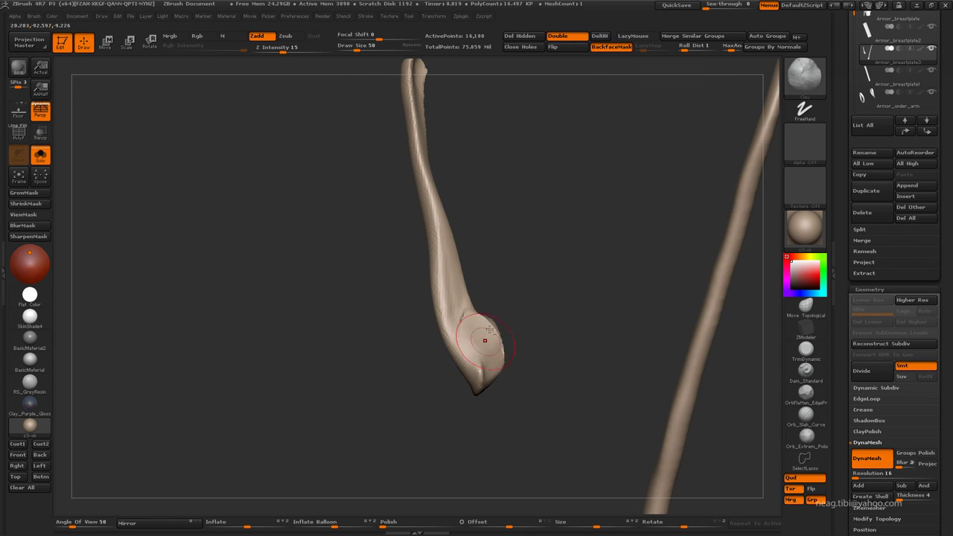
shift+drag(501, 334, 488, 321)
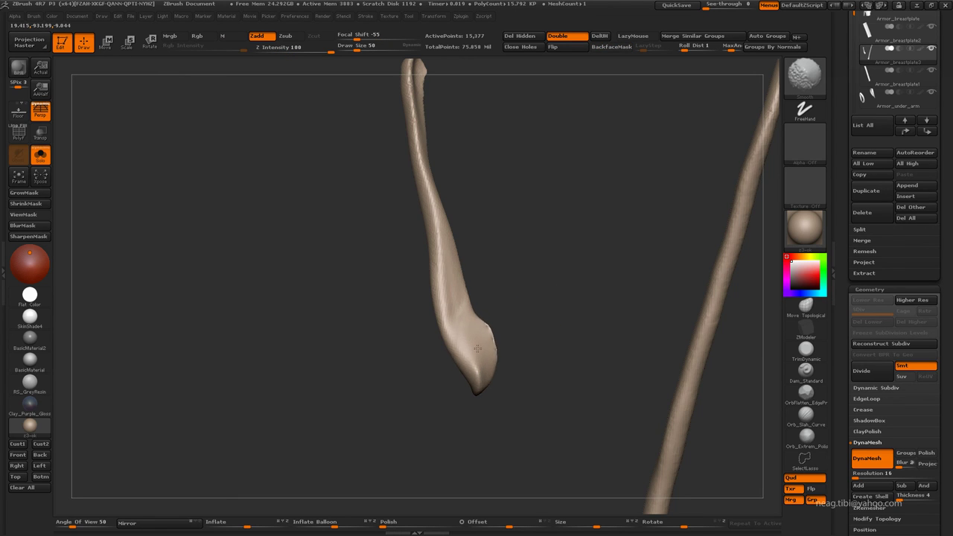
drag(511, 362, 464, 321)
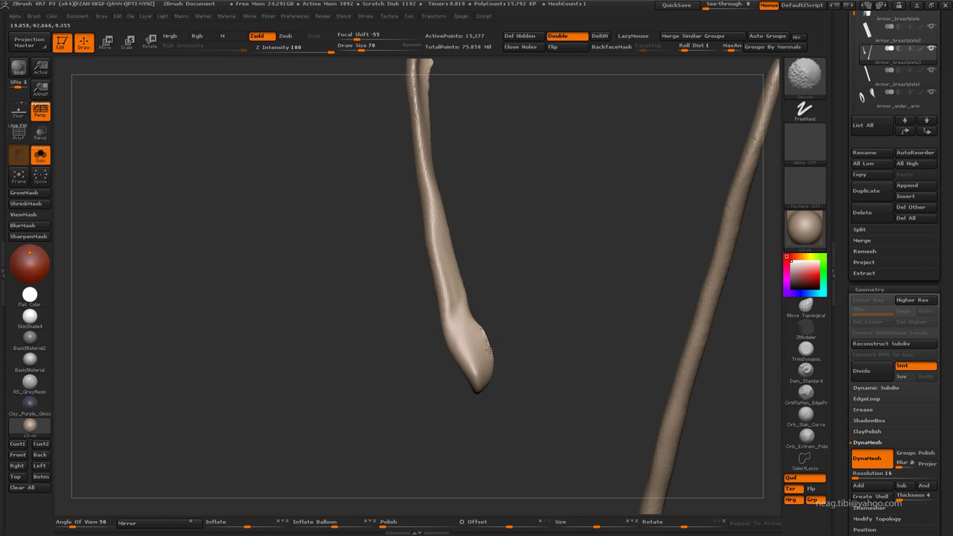
shift+drag(489, 348, 442, 251)
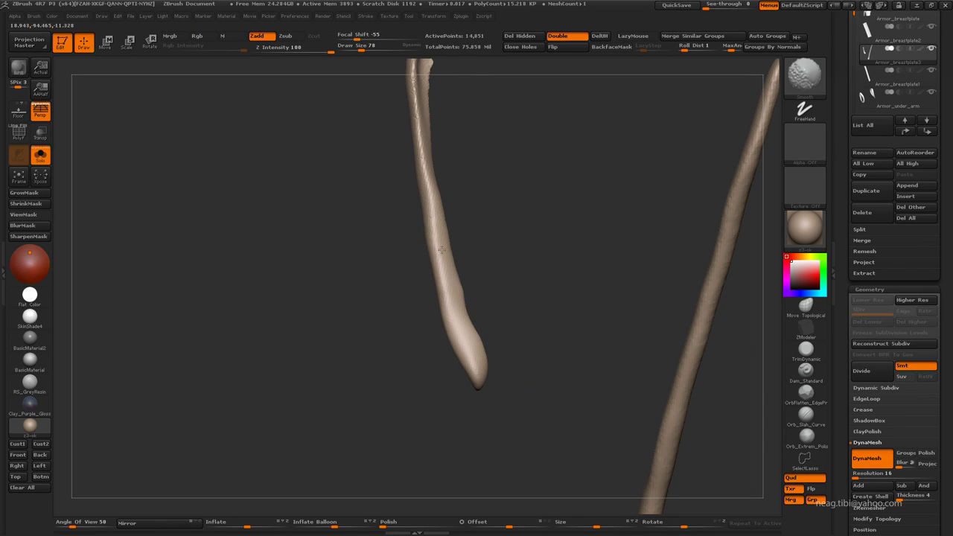
Step: Sculpt and smooth the central strip's top tip with a back-face-ignoring clay brush
alt+drag(469, 189, 454, 259)
key(b)
key(c)
key(b)
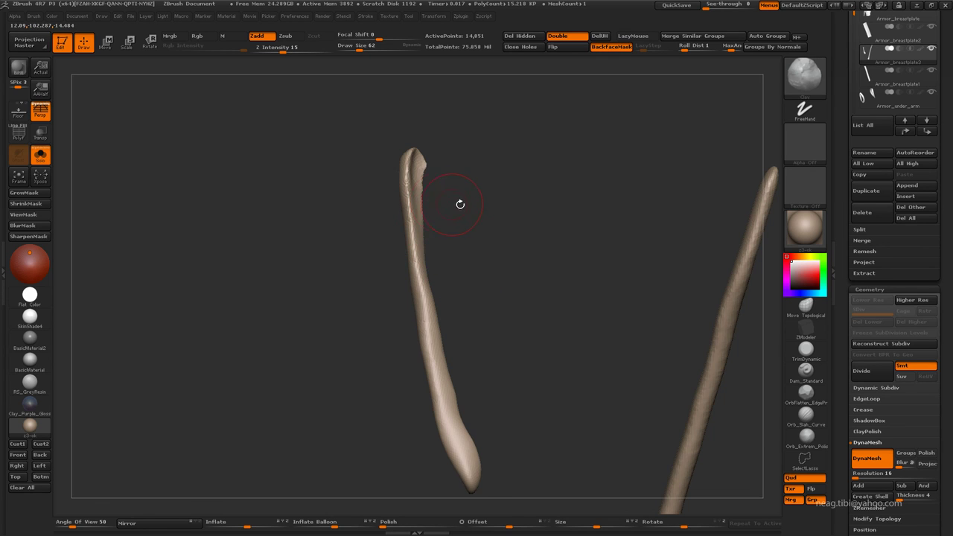
alt+drag(460, 206, 471, 257)
mouse_move(465, 197)
alt+mouse_down()
mouse_move(425, 224)
mouse_move(432, 187)
mouse_move(426, 283)
alt+mouse_up()
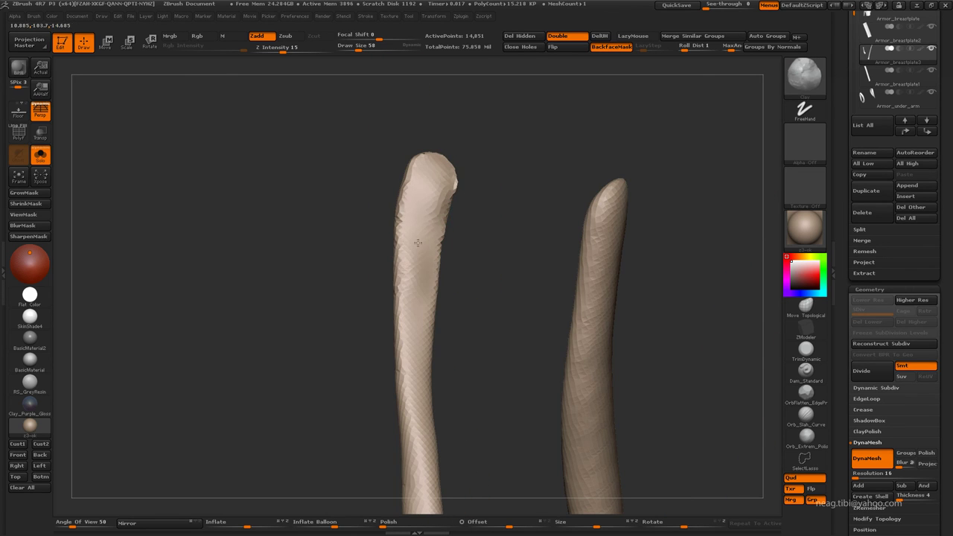
drag(491, 298, 447, 238)
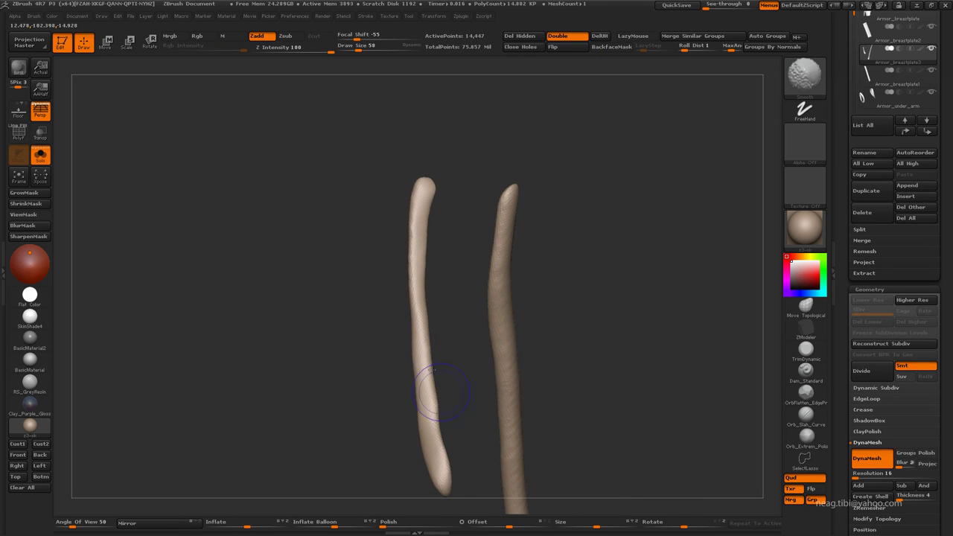
Step: Compare the isolated strips against the full armored figure, ending on the whole knight
drag(432, 370, 353, 232)
key(ctrl+shift+s)
drag(652, 260, 590, 276)
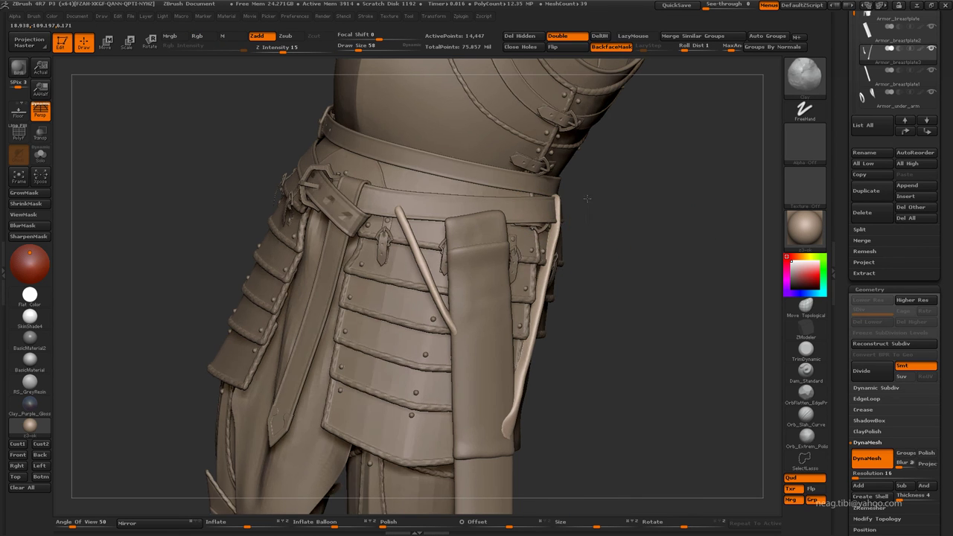
key(ctrl+shift+s)
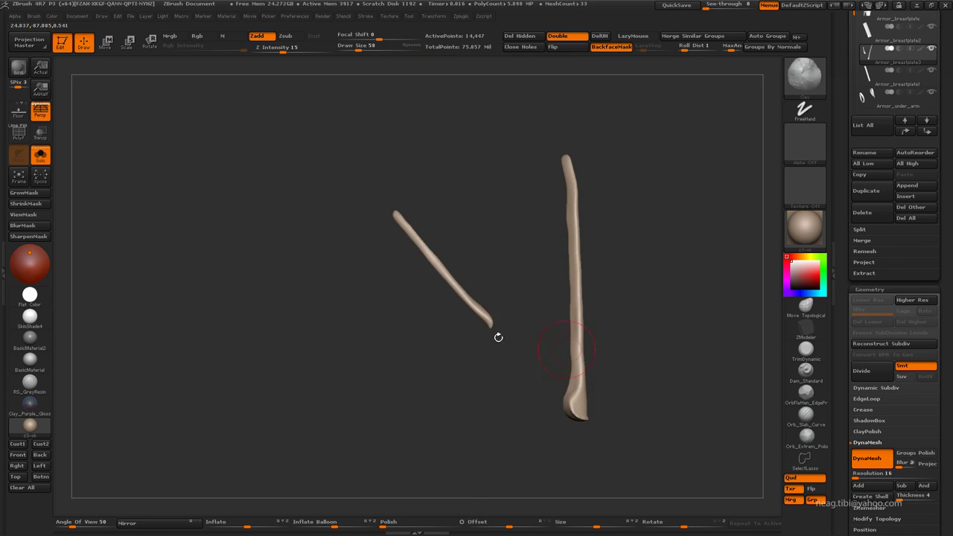
mouse_move(497, 334)
mouse_down()
mouse_move(390, 320)
mouse_move(452, 382)
mouse_up()
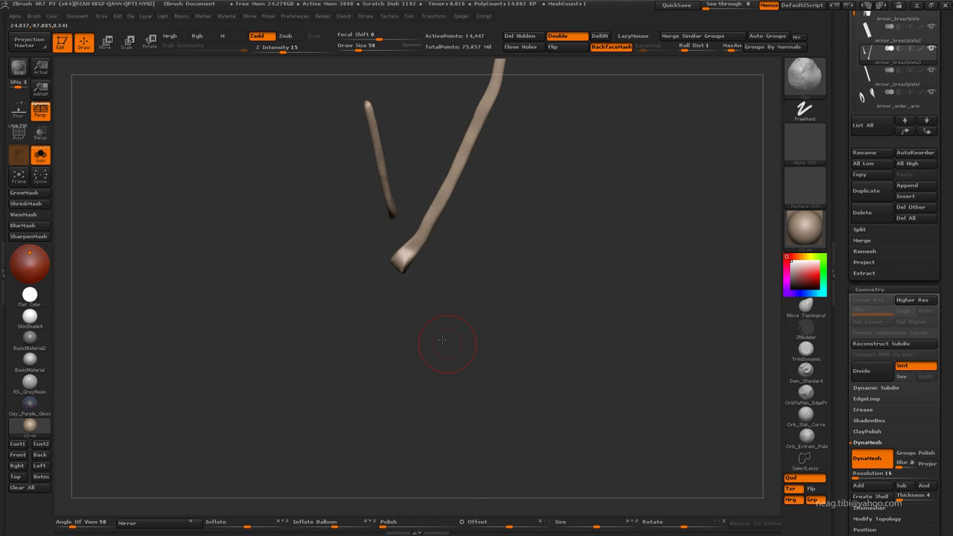
drag(443, 340, 287, 343)
key(ctrl+shift+s)
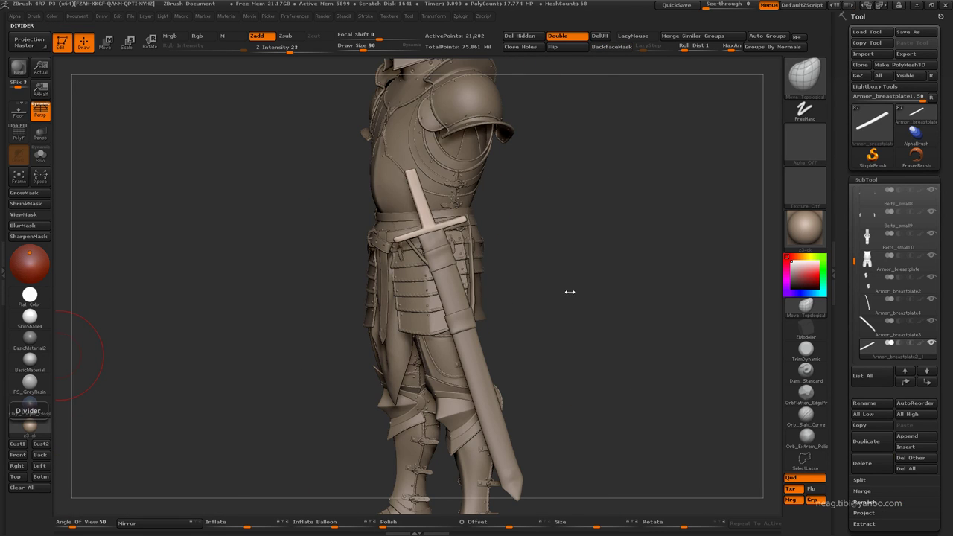